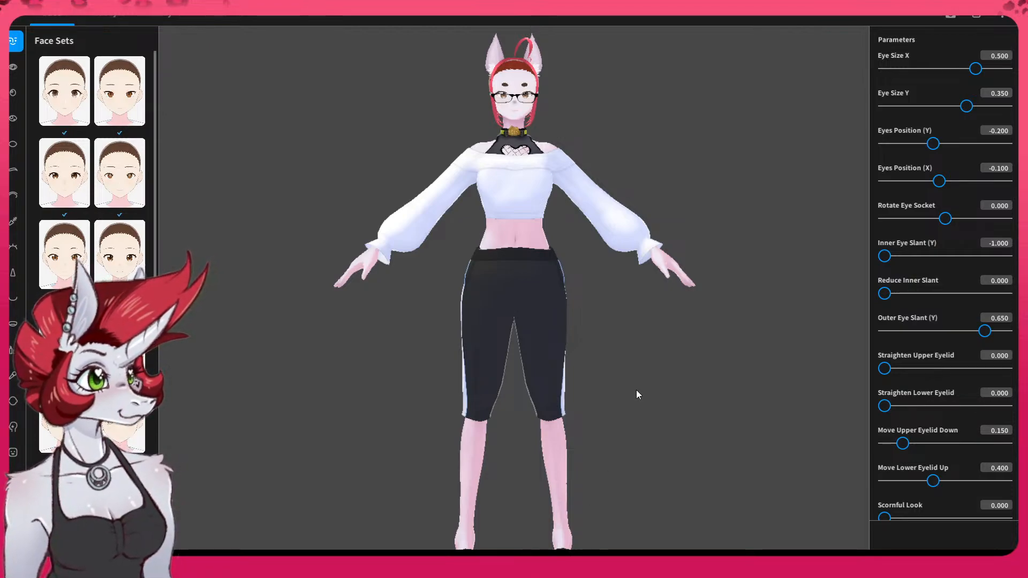
# - Examine the finished avatar's face, hair, ears, collar and outfit from the front, both sides and above
pyautogui.moveTo(625, 318); pyautogui.dragTo(641, 332, button='right')
pyautogui.scroll(5, 528, 60)
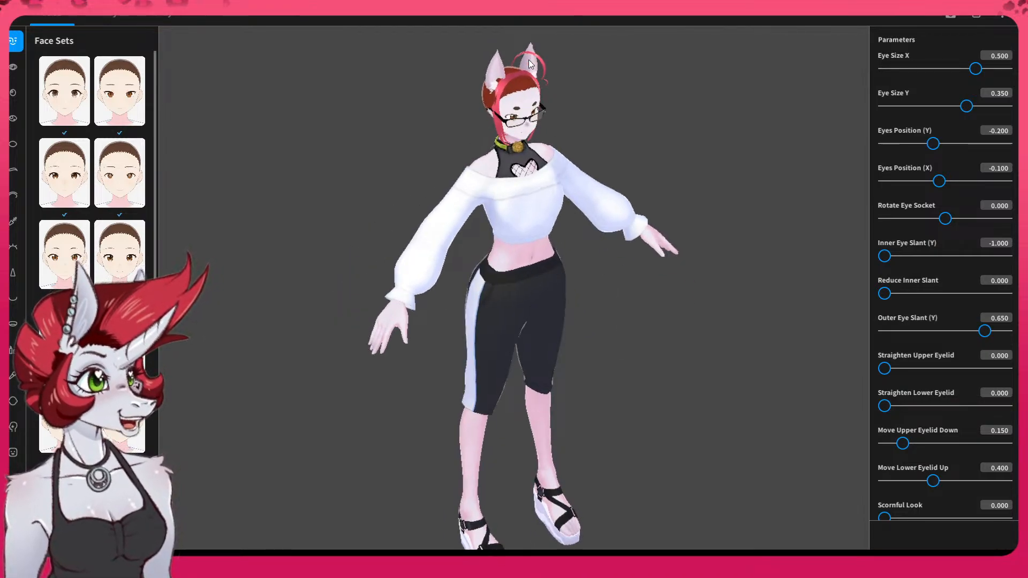
pyautogui.moveTo(544, 106); pyautogui.dragTo(494, 231, button='middle')
pyautogui.scroll(4, 494, 233)
pyautogui.moveTo(508, 283)
pyautogui.mouseDown(button='right')
pyautogui.moveTo(501, 342)
pyautogui.moveTo(487, 280)
pyautogui.moveTo(500, 284)
pyautogui.mouseUp(button='right')
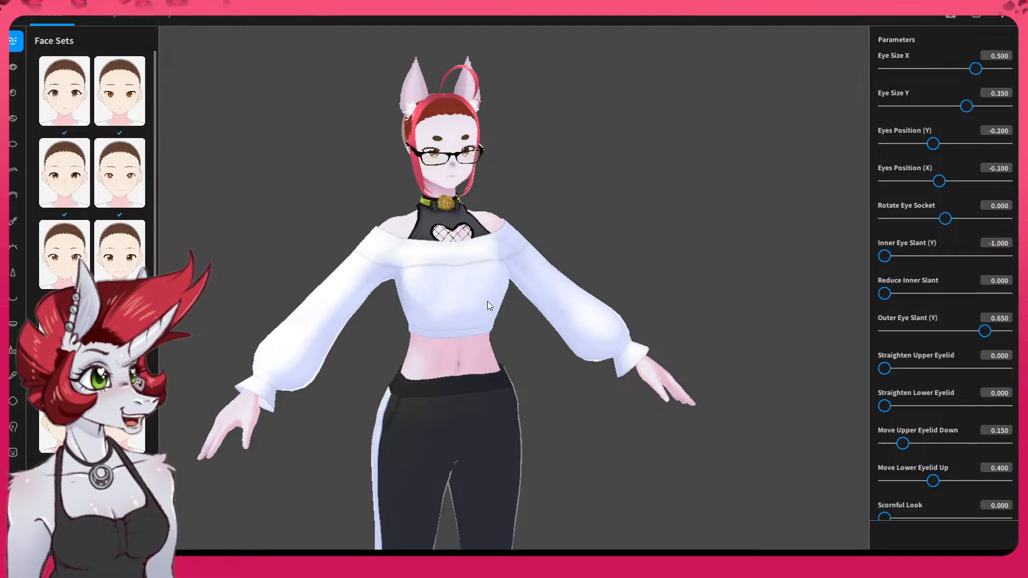
pyautogui.moveTo(487, 301); pyautogui.dragTo(448, 300)
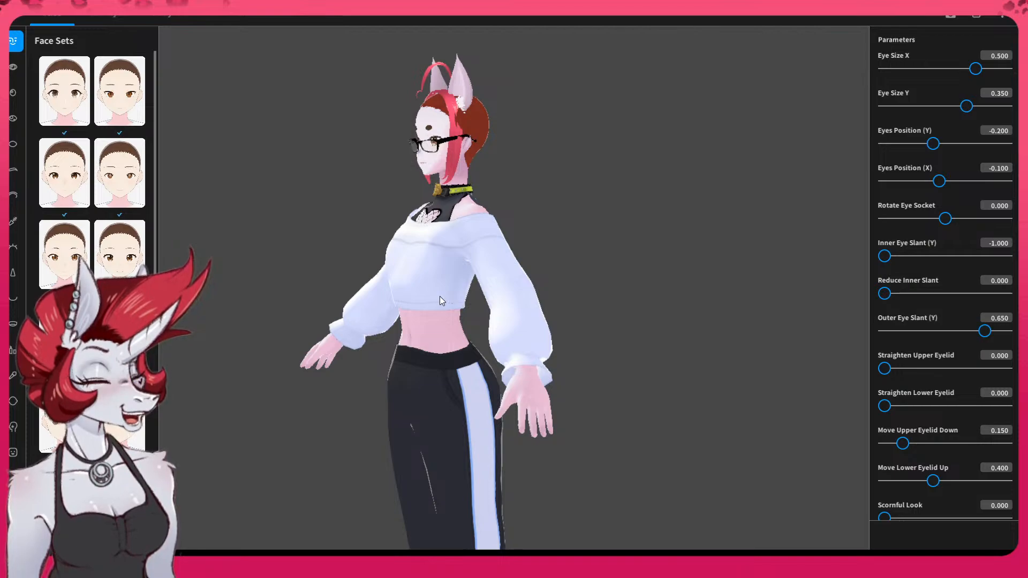
pyautogui.moveTo(412, 290); pyautogui.dragTo(477, 307)
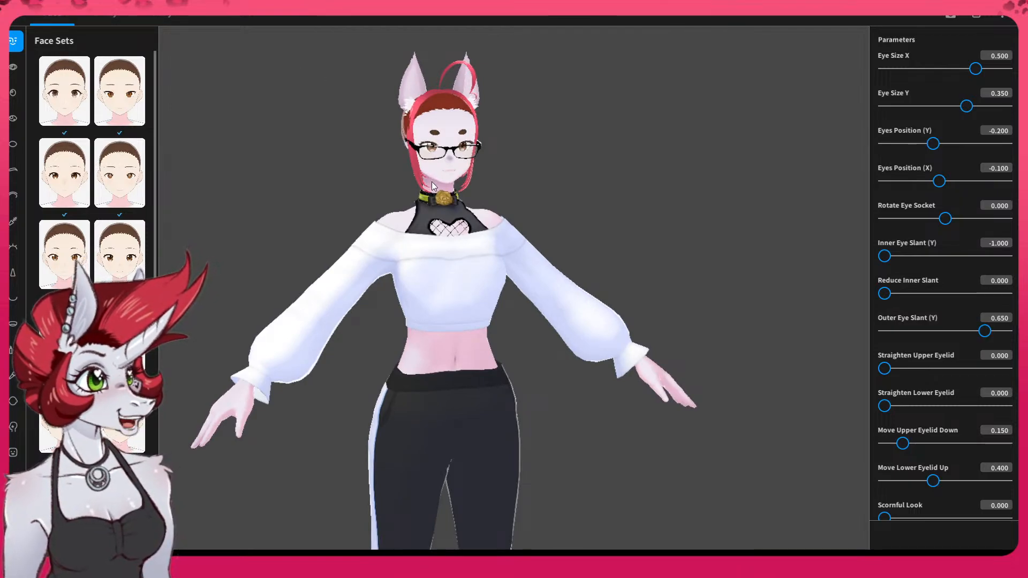
pyautogui.moveTo(433, 185); pyautogui.dragTo(480, 187)
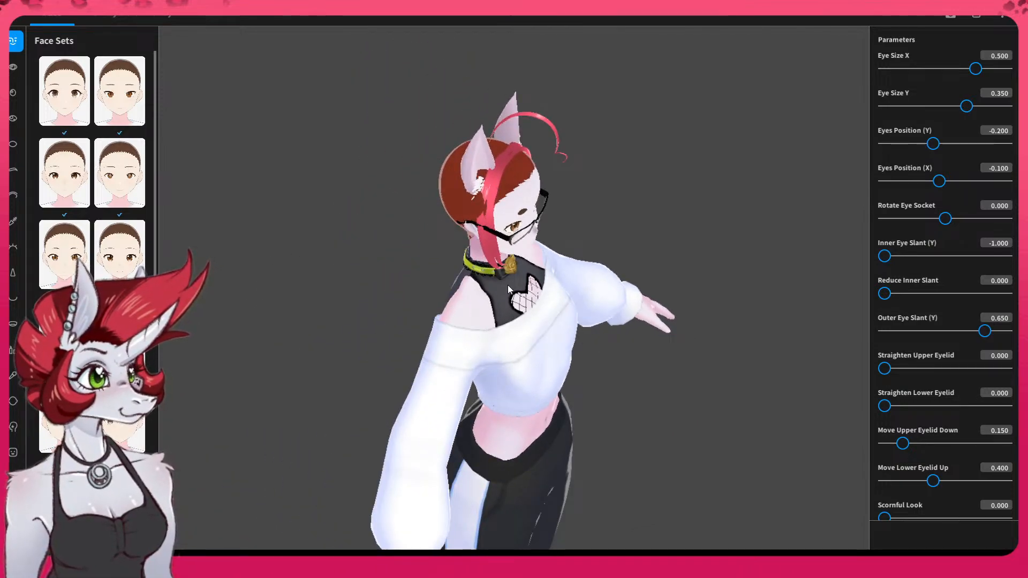
pyautogui.moveTo(526, 372); pyautogui.dragTo(500, 359, button='right')
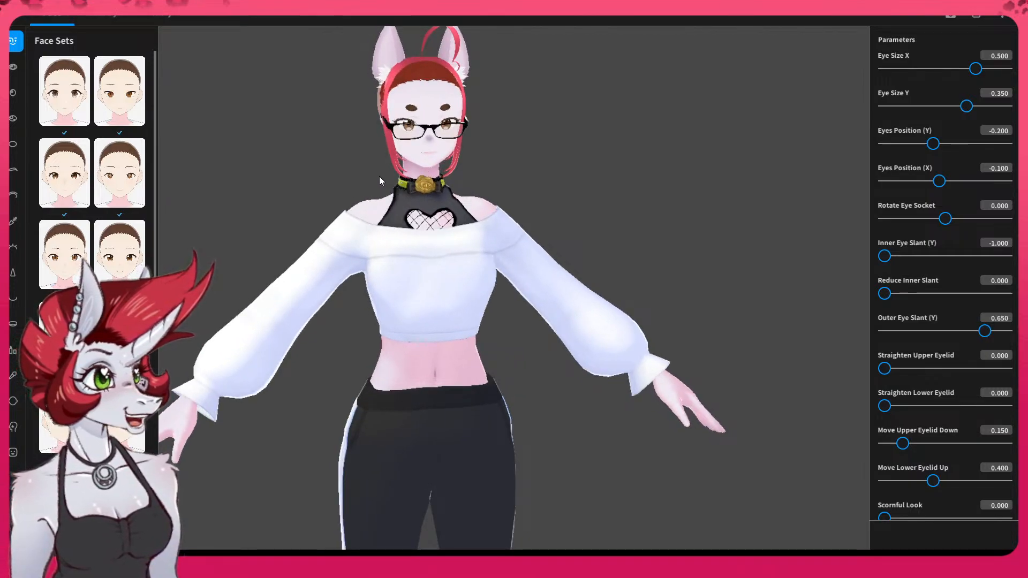
pyautogui.moveTo(381, 211); pyautogui.dragTo(413, 241, button='middle')
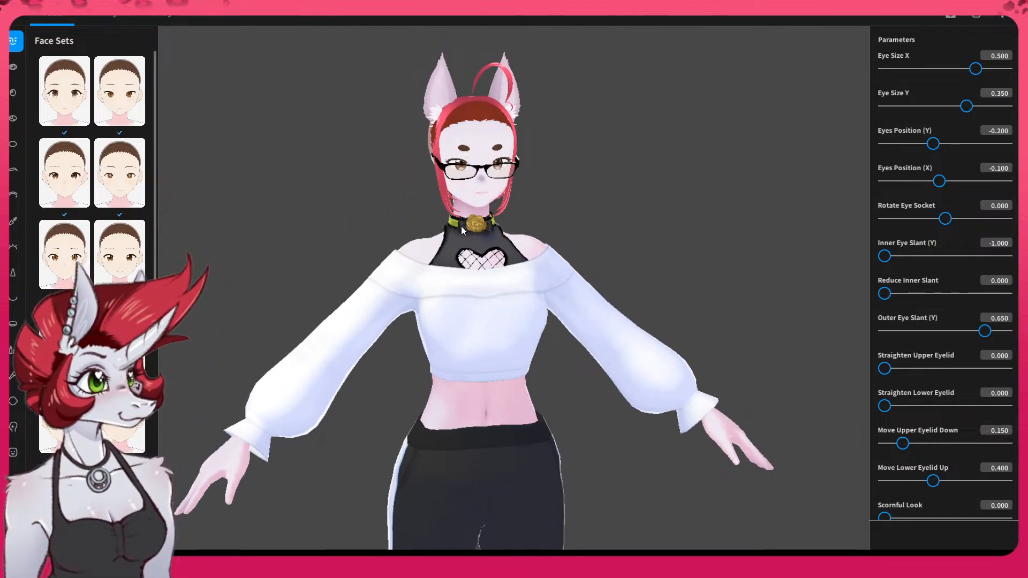
pyautogui.moveTo(461, 226)
pyautogui.mouseDown(button='right')
pyautogui.moveTo(412, 209)
pyautogui.moveTo(395, 239)
pyautogui.moveTo(463, 261)
pyautogui.moveTo(468, 210)
pyautogui.moveTo(456, 231)
pyautogui.moveTo(456, 223)
pyautogui.mouseUp(button='right')
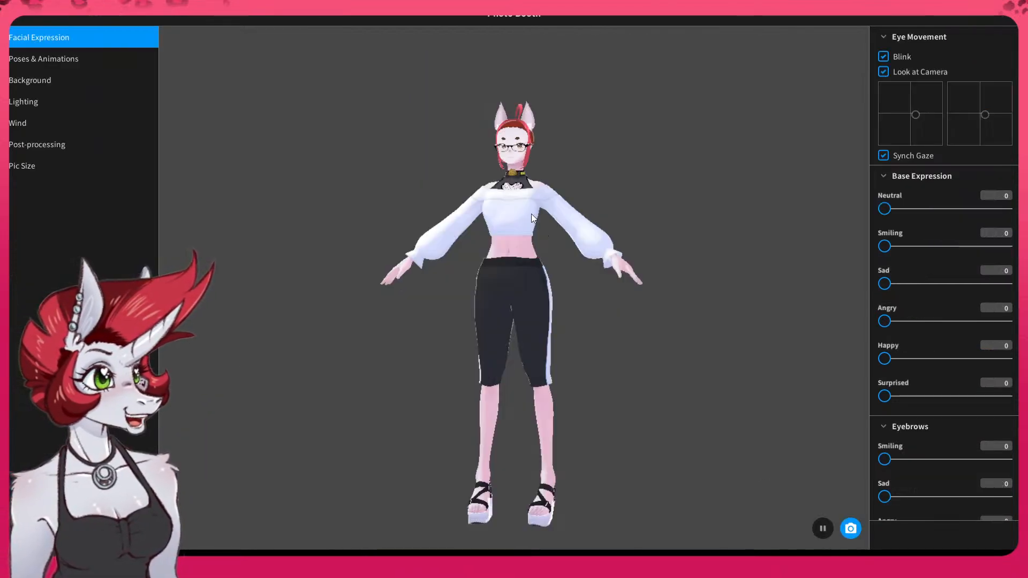
# - Inspect the avatar's hair, collar and top from behind in the Photo Booth
pyautogui.scroll(5, 505, 172)
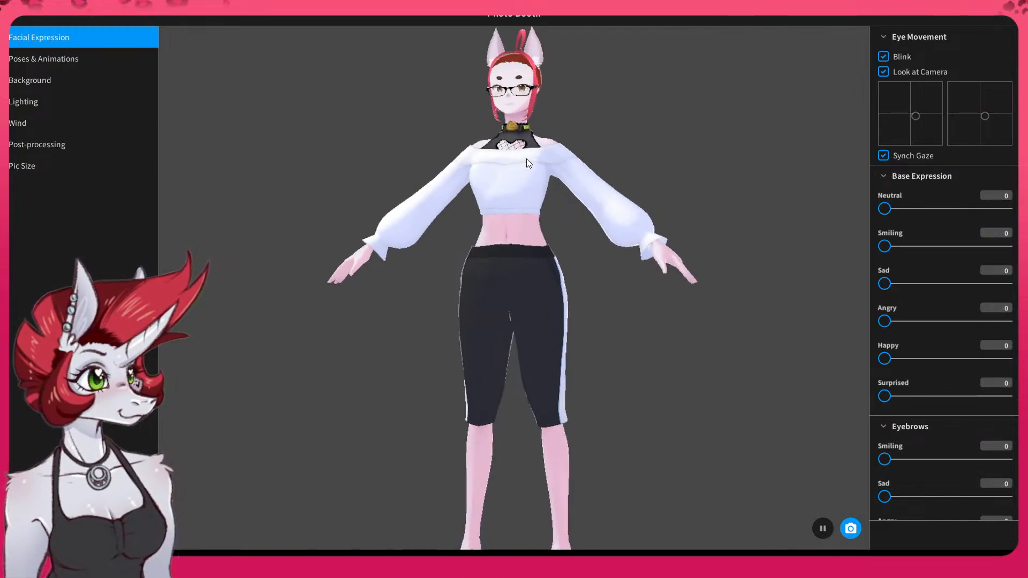
pyautogui.moveTo(486, 116); pyautogui.dragTo(453, 287, button='middle')
pyautogui.moveTo(454, 290)
pyautogui.mouseDown()
pyautogui.moveTo(413, 310)
pyautogui.moveTo(443, 328)
pyautogui.moveTo(468, 312)
pyautogui.moveTo(464, 298)
pyautogui.mouseUp()
pyautogui.moveTo(465, 296); pyautogui.dragTo(529, 293, button='right')
pyautogui.scroll(5, 557, 254)
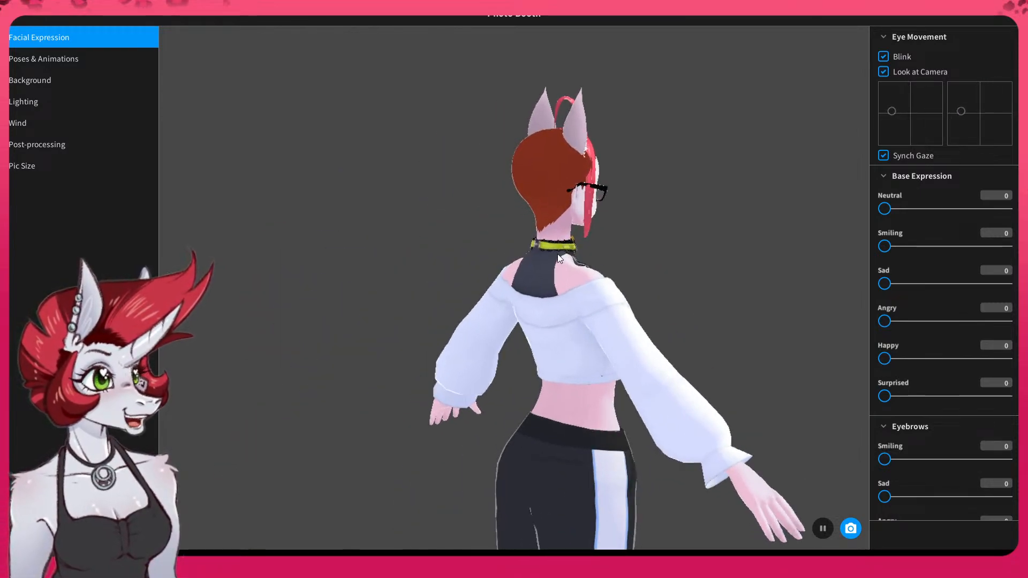
pyautogui.moveTo(564, 243)
pyautogui.mouseDown(button='right')
pyautogui.moveTo(601, 206)
pyautogui.moveTo(592, 226)
pyautogui.moveTo(571, 227)
pyautogui.mouseUp(button='right')
pyautogui.moveTo(448, 226); pyautogui.dragTo(375, 244, button='right')
pyautogui.scroll(-2, 466, 241)
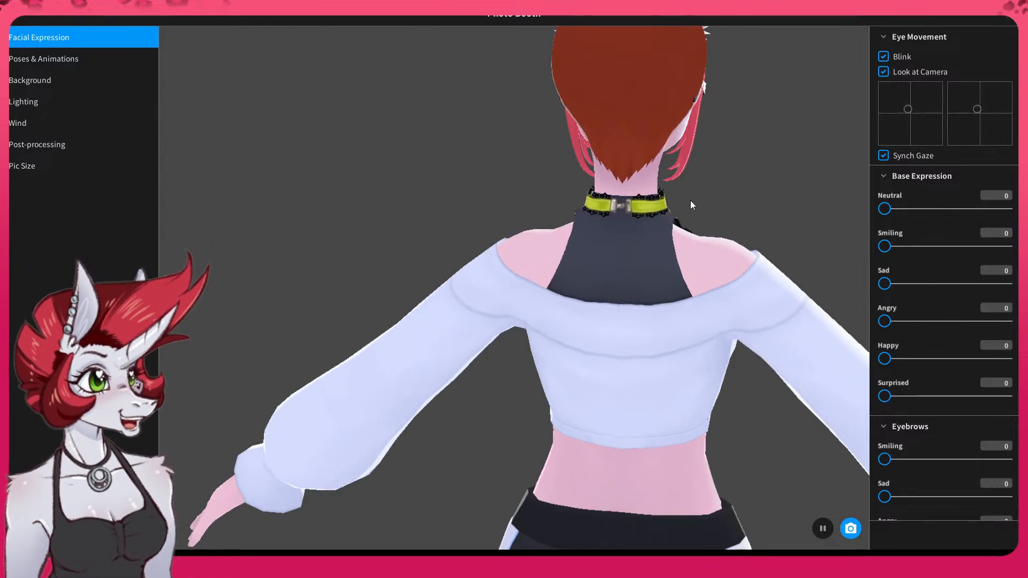
# - Examine the lace-trimmed choker, rose bow and heart cutout up close, and review the upper body from the front
pyautogui.scroll(6, 691, 201)
pyautogui.moveTo(777, 159); pyautogui.dragTo(725, 216, button='right')
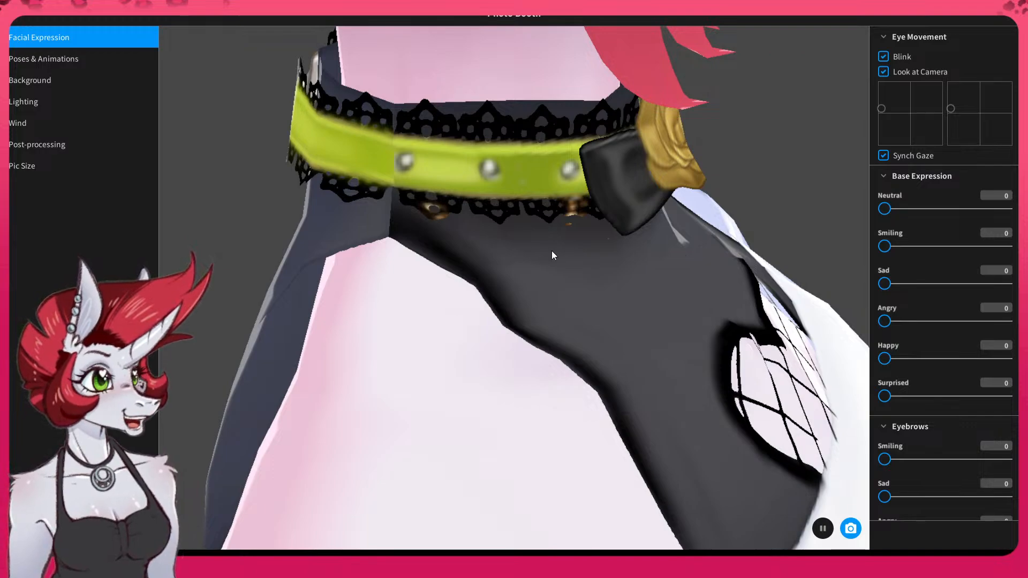
pyautogui.moveTo(555, 252); pyautogui.dragTo(592, 213, button='right')
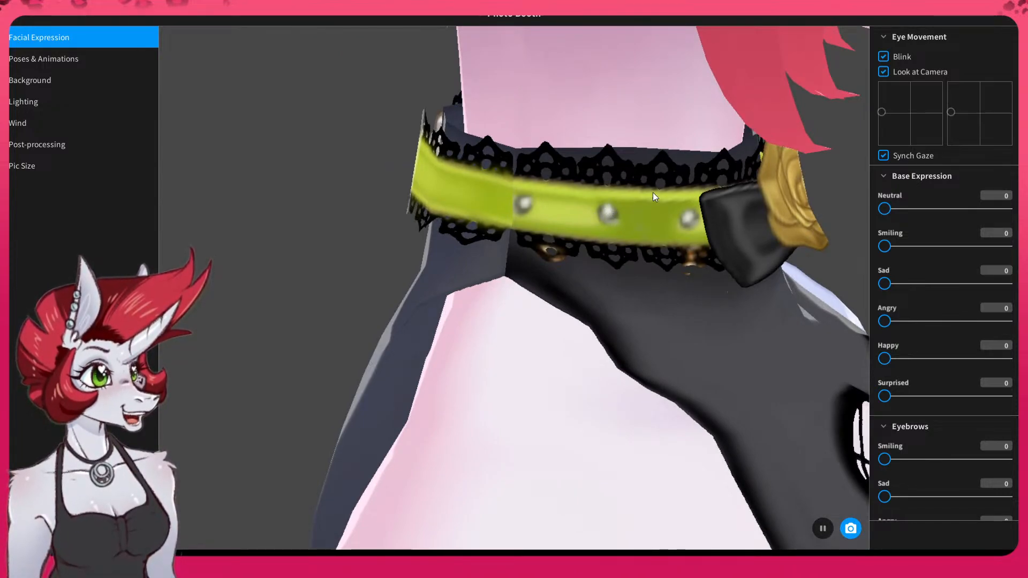
pyautogui.moveTo(637, 229); pyautogui.dragTo(592, 235, button='right')
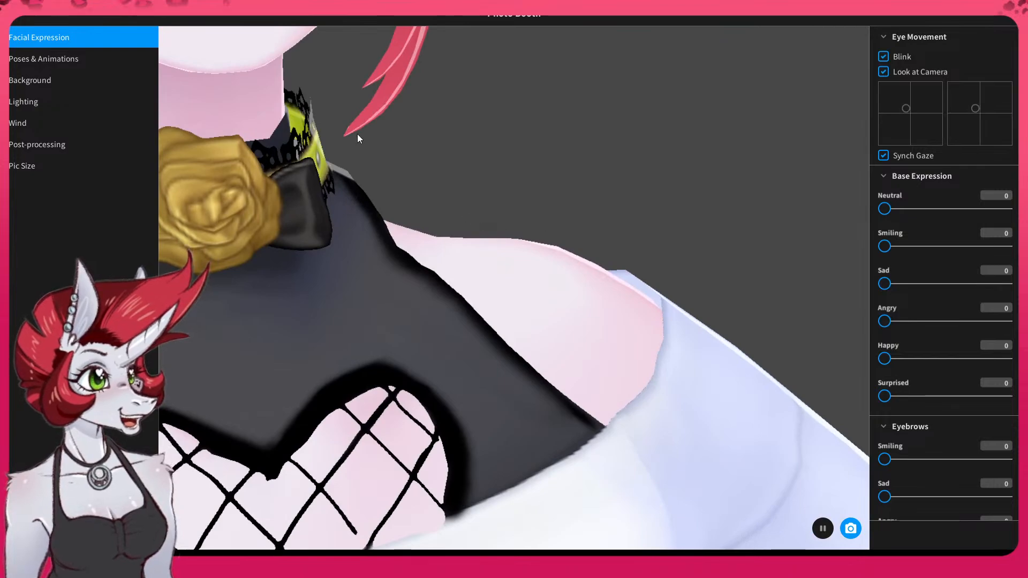
pyautogui.scroll(-2, 326, 179)
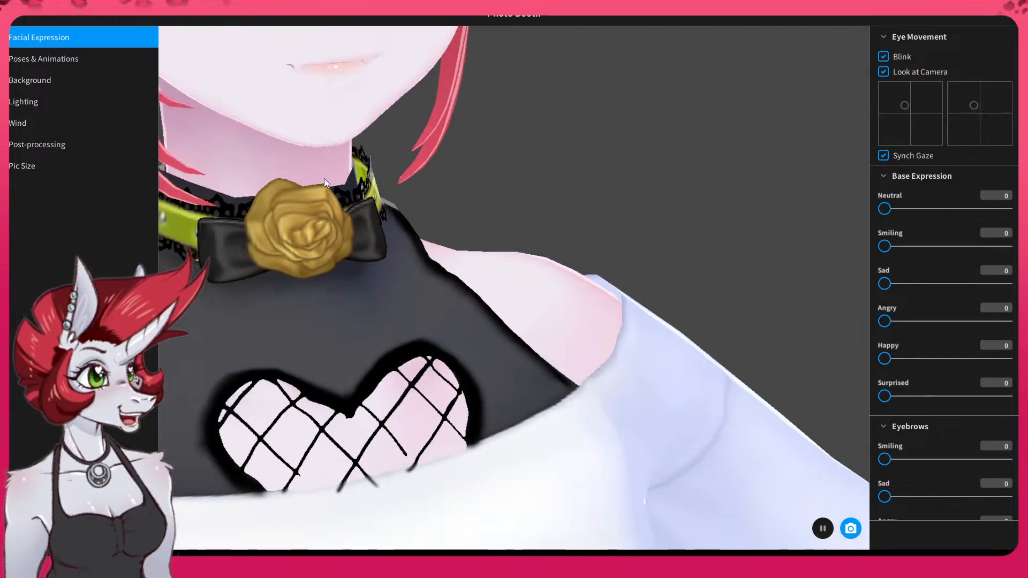
pyautogui.scroll(-3, 328, 180)
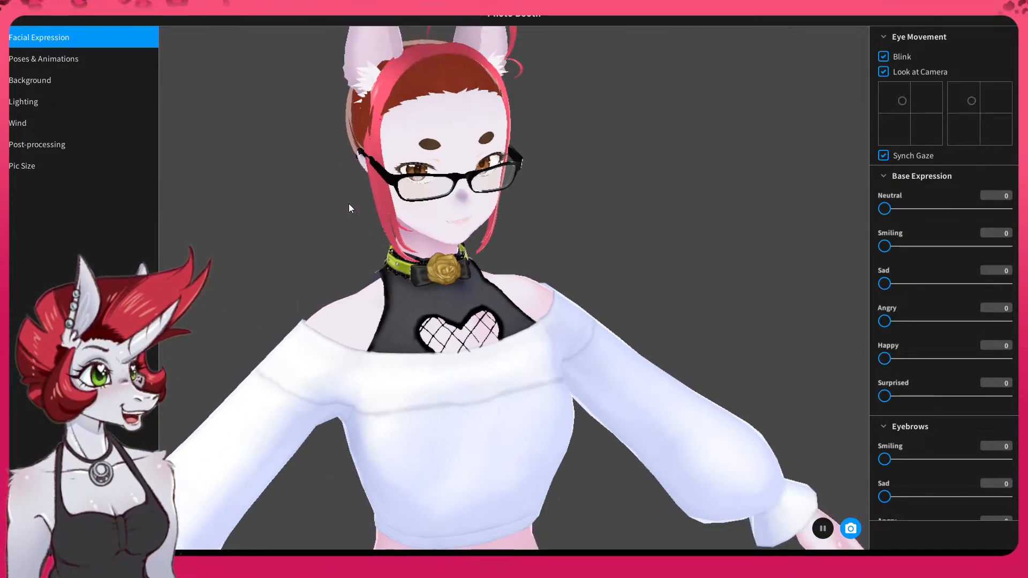
pyautogui.scroll(-5, 414, 325)
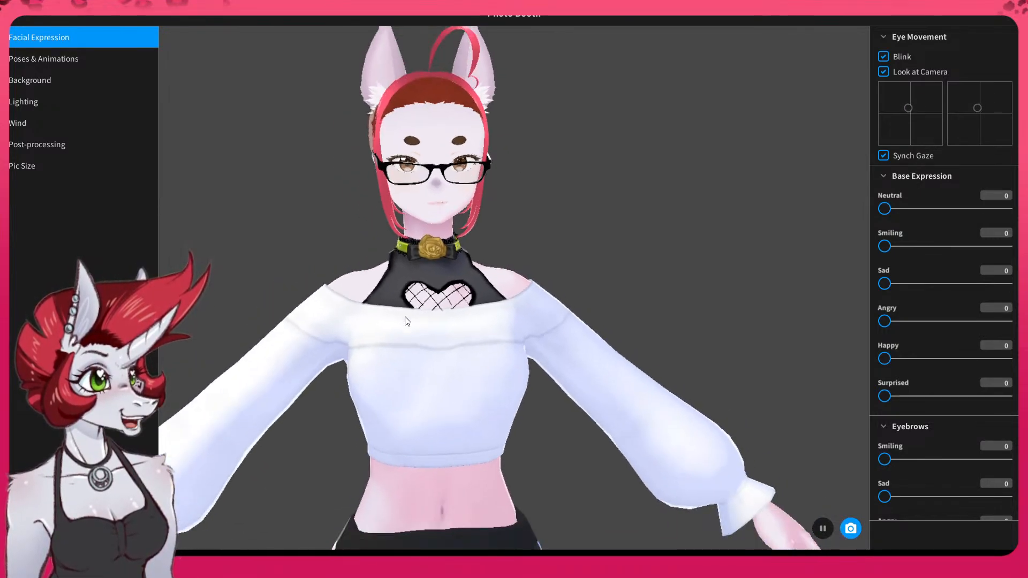
pyautogui.scroll(-3, 406, 320)
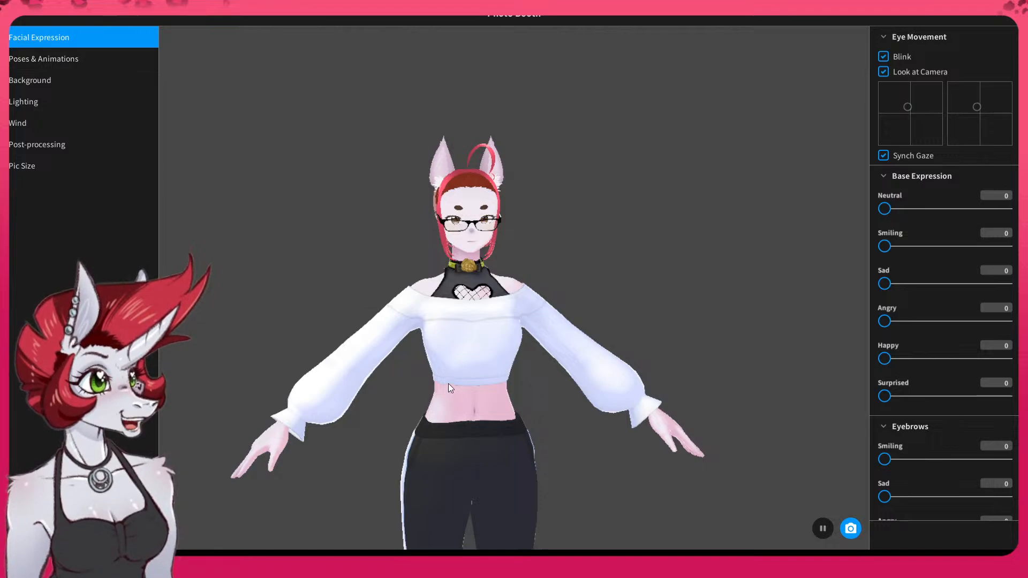
pyautogui.moveTo(449, 383); pyautogui.dragTo(428, 374, button='right')
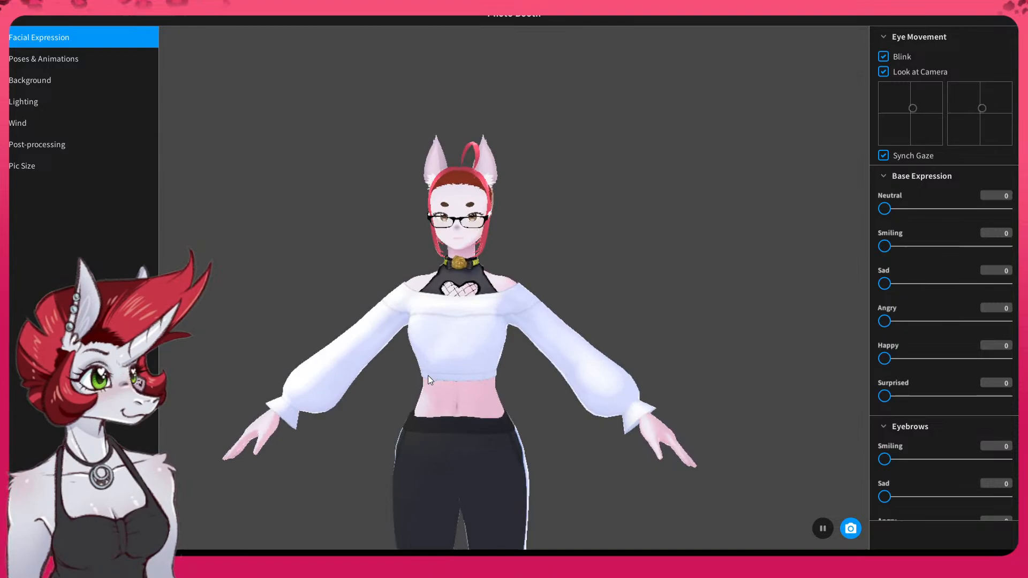
# - Open the Photo Booth's poses and animations and preview the Standby 0 animation on the avatar
pyautogui.click(45, 59)
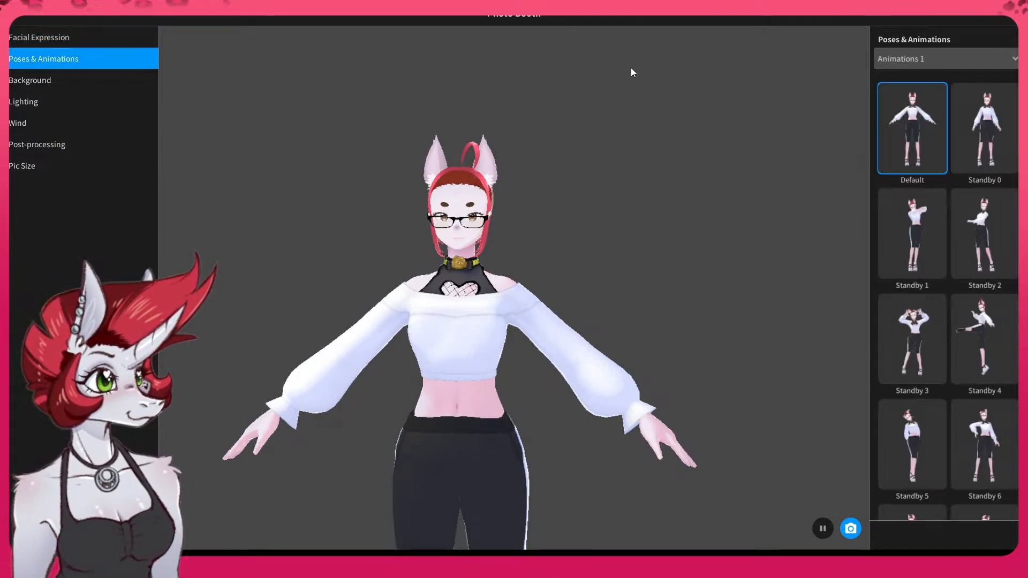
pyautogui.click(997, 121)
pyautogui.scroll(-3, 681, 280)
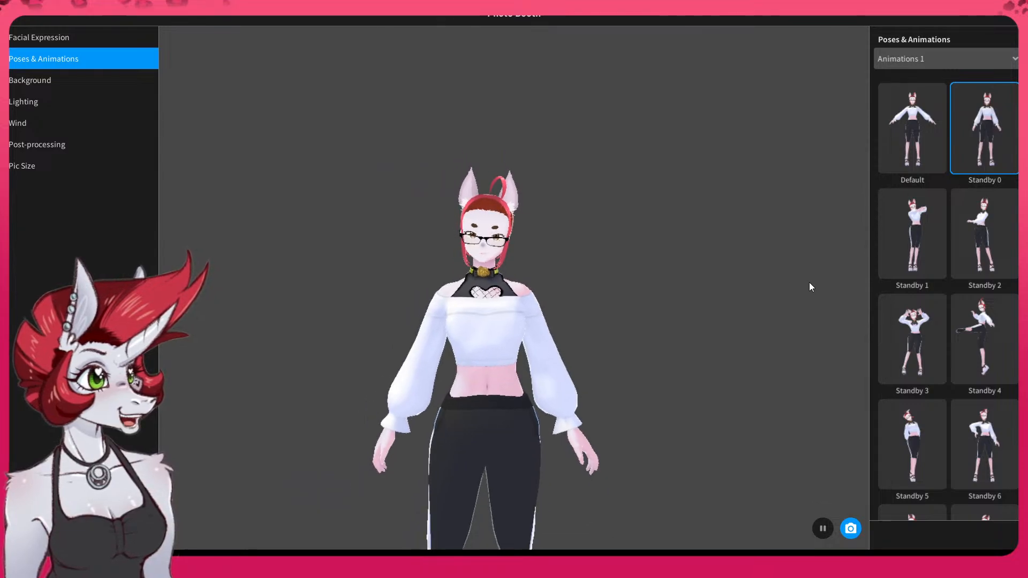
# - Play the Standby 1 animation and watch the avatar's full-body movement from several angles and distances
pyautogui.click(905, 217)
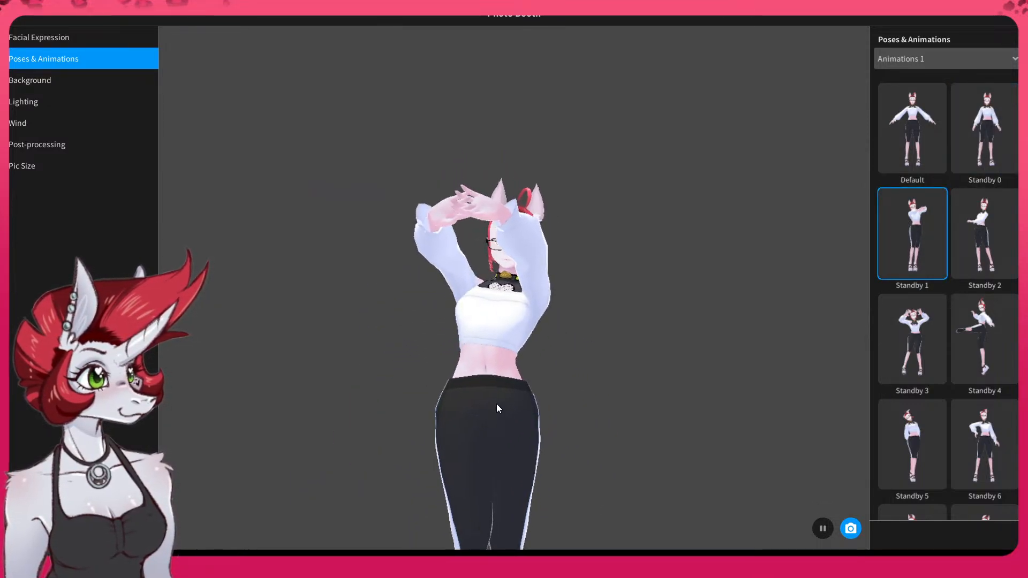
pyautogui.moveTo(497, 403); pyautogui.dragTo(489, 275, button='middle')
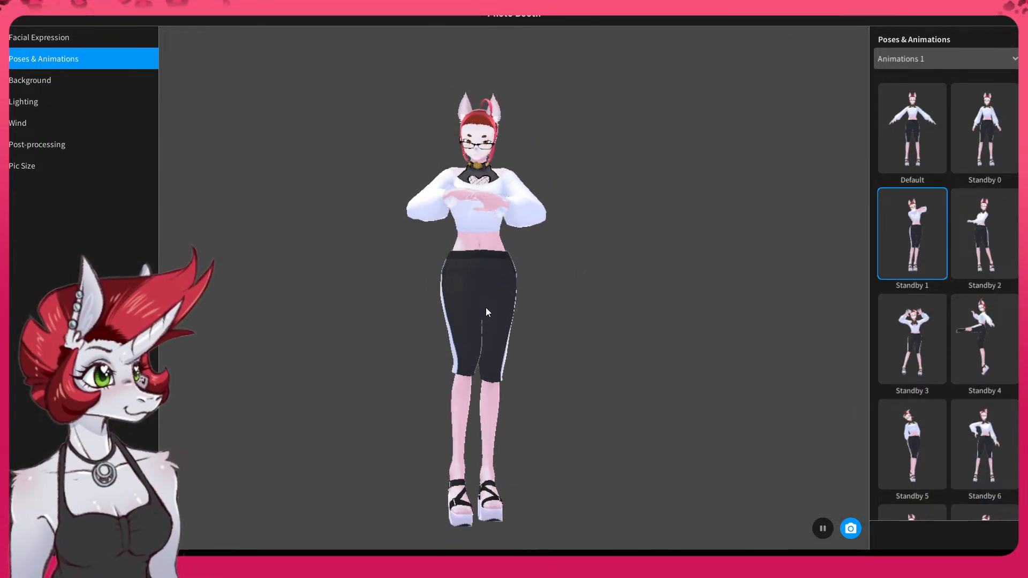
pyautogui.moveTo(486, 308); pyautogui.dragTo(378, 314)
pyautogui.moveTo(446, 317); pyautogui.dragTo(482, 333, button='right')
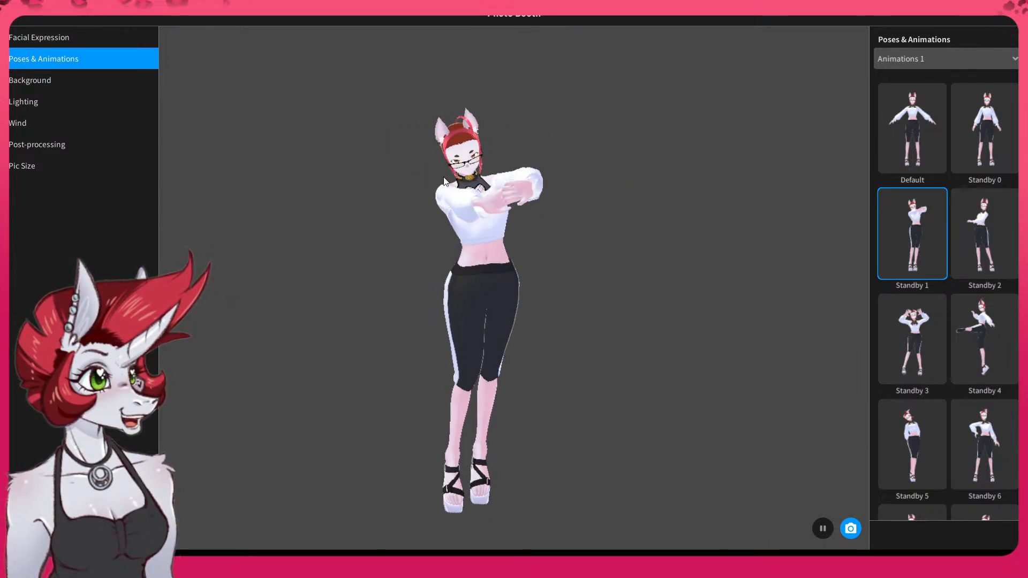
pyautogui.scroll(2, 454, 160)
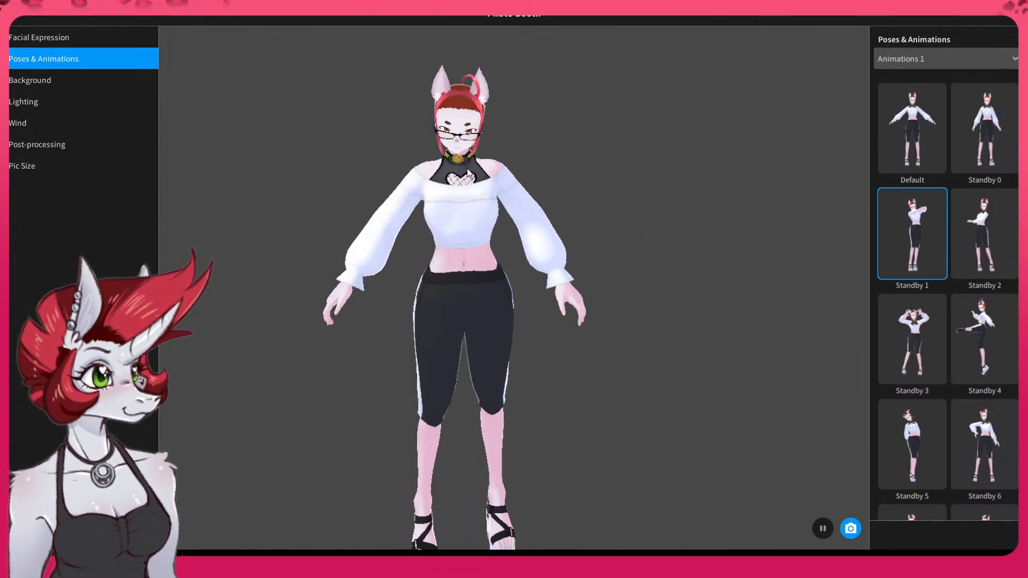
pyautogui.scroll(3, 455, 160)
pyautogui.scroll(-3, 452, 153)
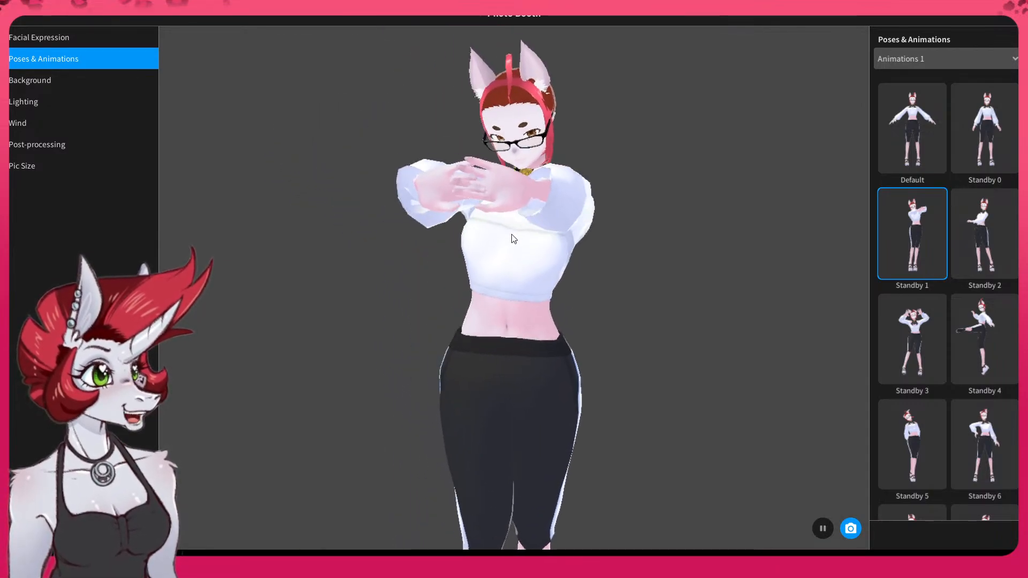
pyautogui.scroll(-3, 529, 244)
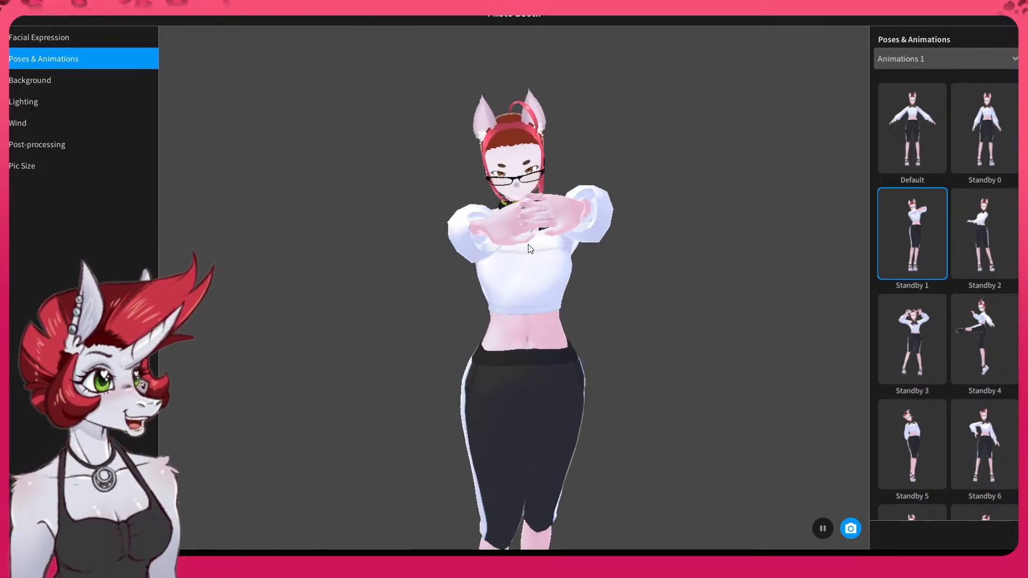
pyautogui.scroll(-3, 464, 261)
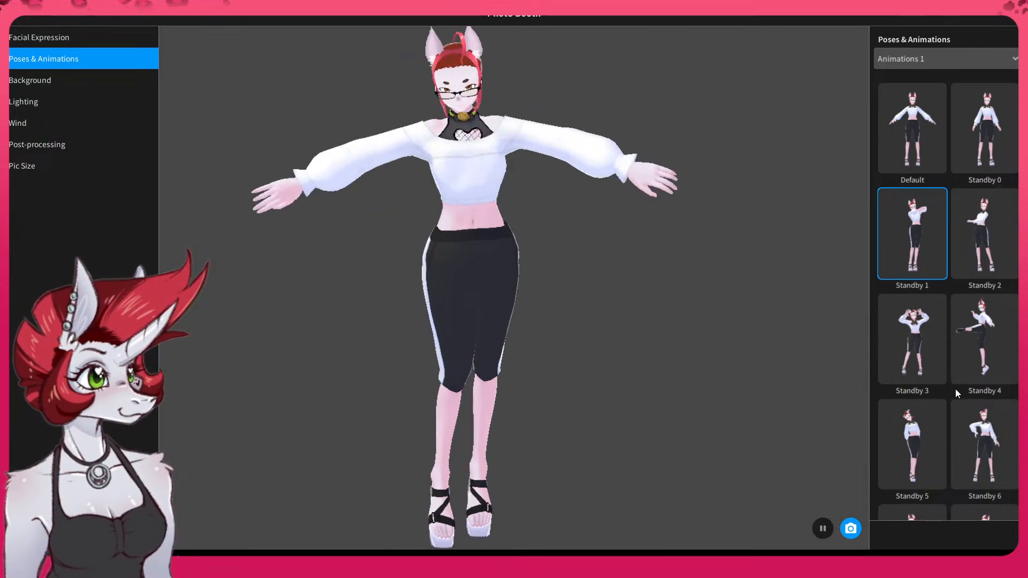
# - Preview the Standby 4, Standby 3, Standby 8 and Standby 7 animations on the avatar
pyautogui.scroll(-2, 956, 390)
pyautogui.click(987, 235)
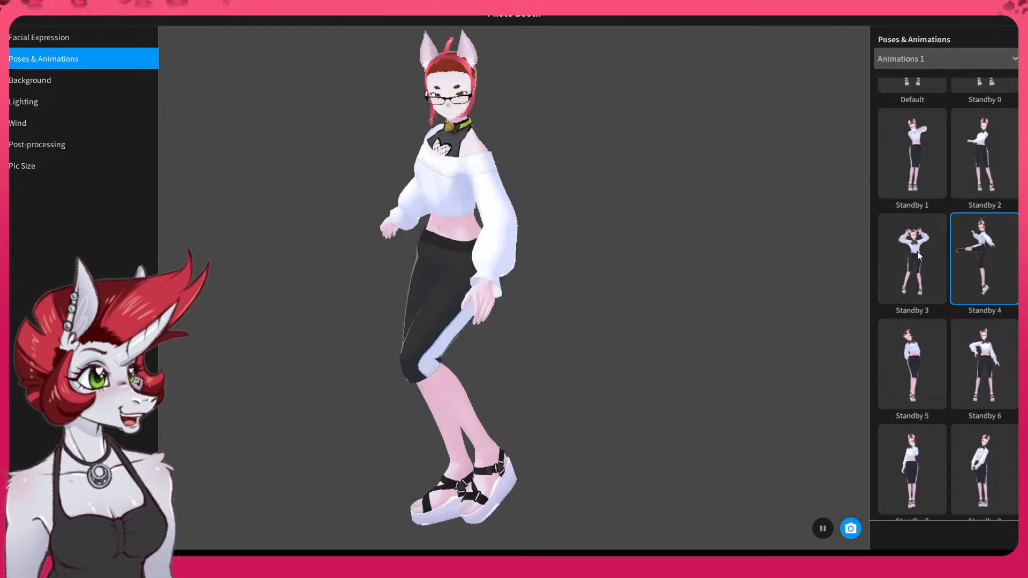
pyautogui.click(918, 252)
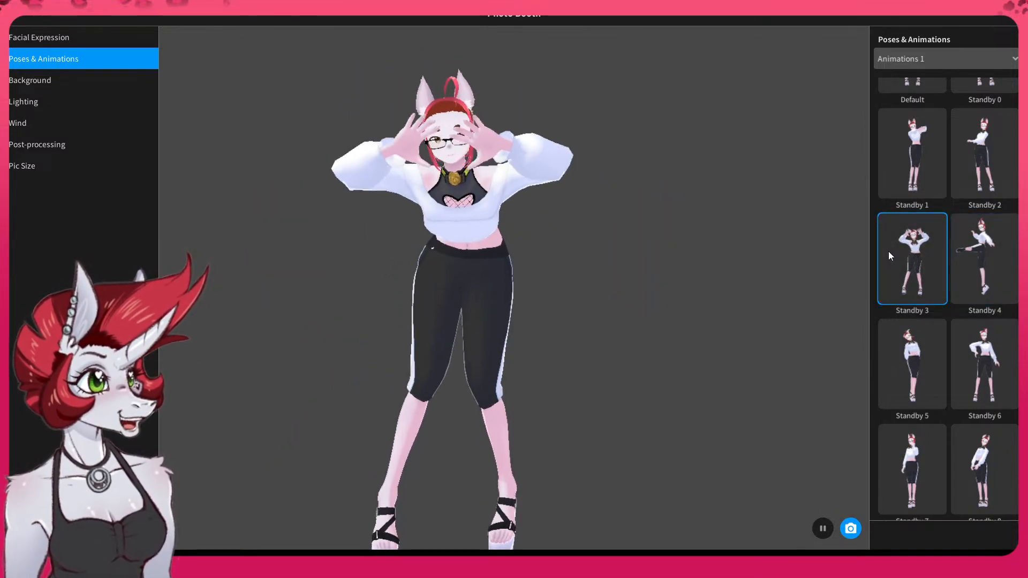
pyautogui.click(982, 464)
pyautogui.click(928, 474)
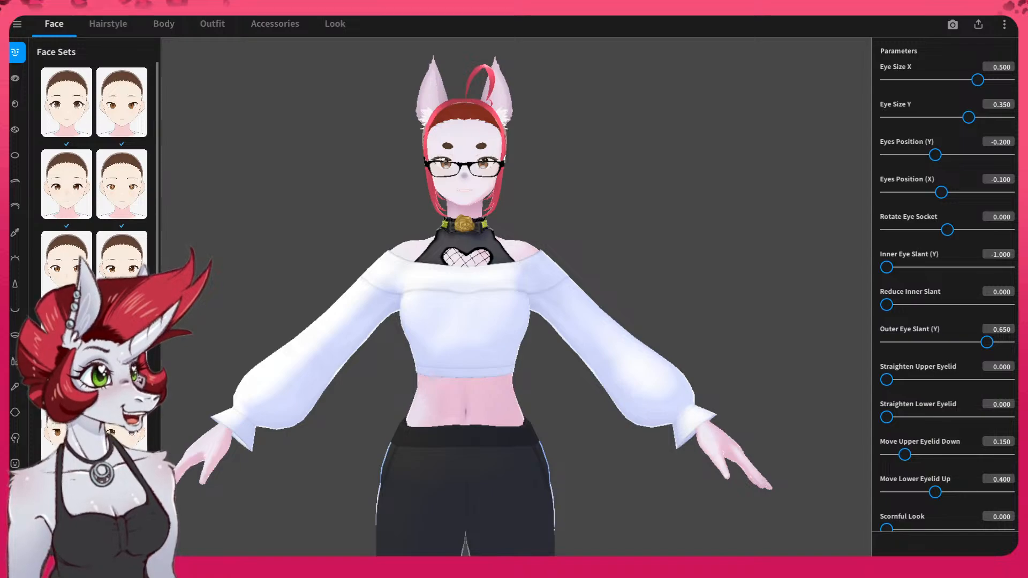
# - Return from the avatar editor to the model selection, discarding the unsaved edits
pyautogui.moveTo(430, 323); pyautogui.dragTo(460, 319)
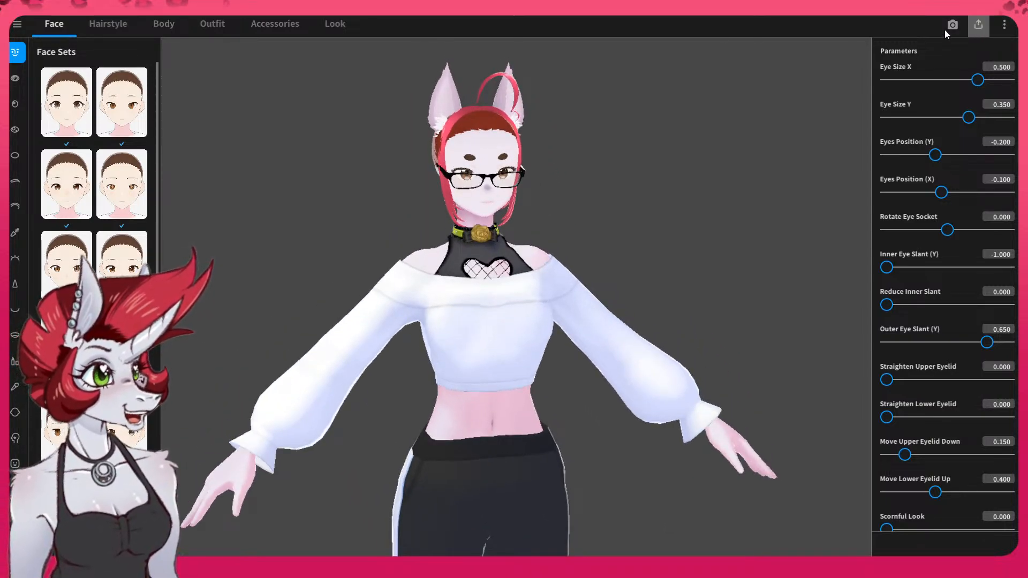
pyautogui.click(17, 24)
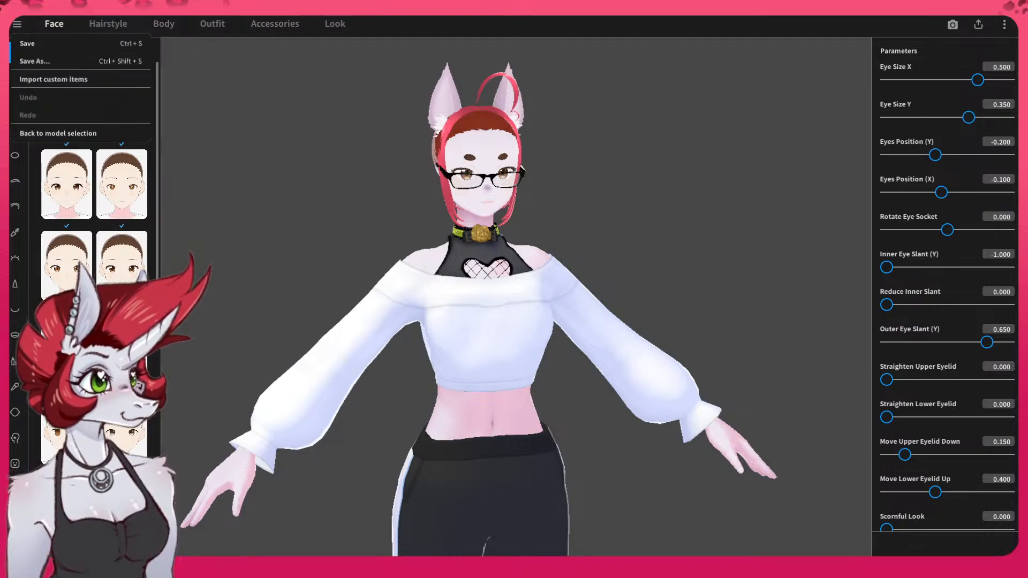
pyautogui.click(50, 134)
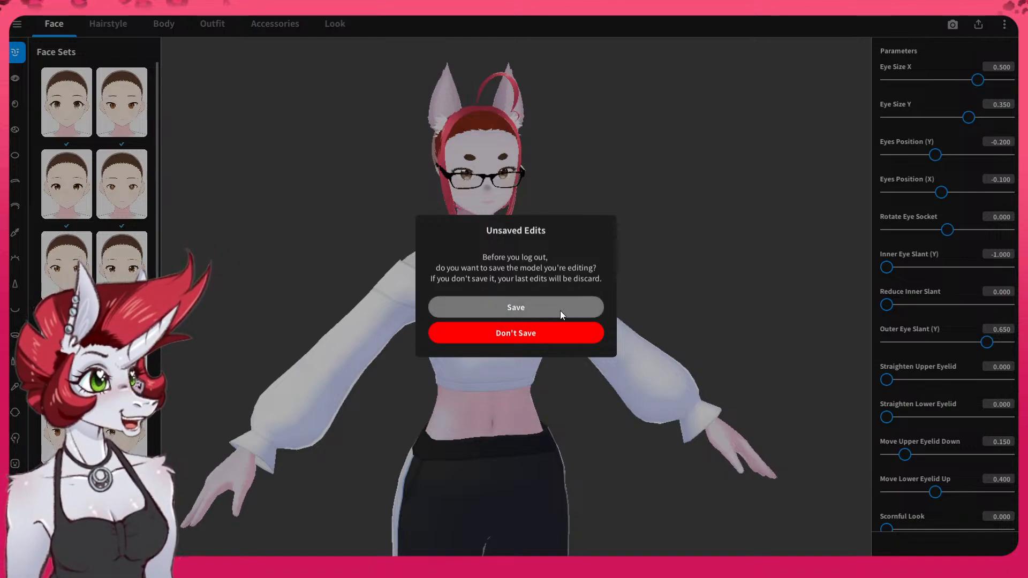
pyautogui.click(603, 337)
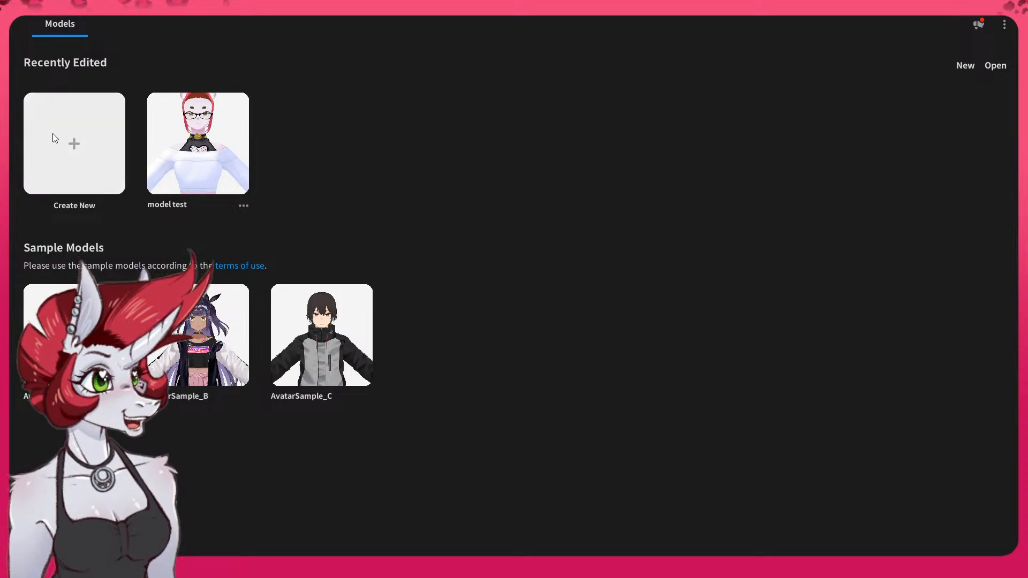
# - Create a new model from the Fem base and look through its face parameters
pyautogui.click(73, 147)
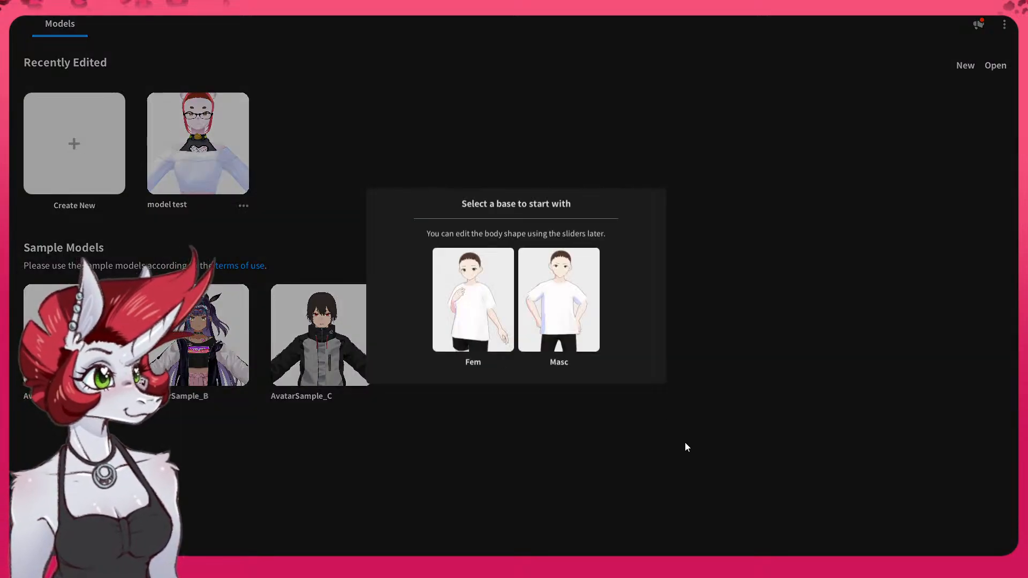
pyautogui.click(501, 288)
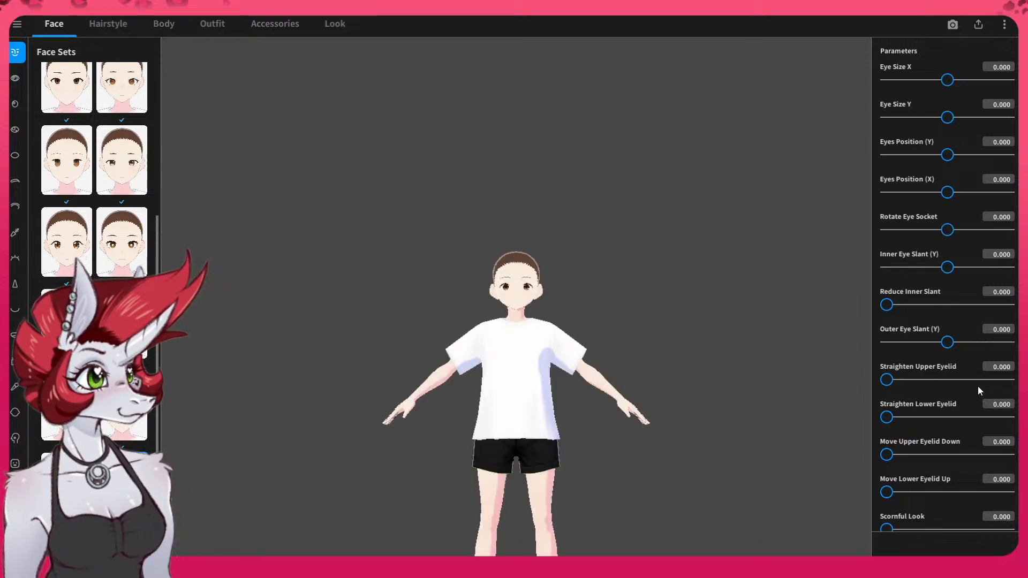
pyautogui.scroll(-3, 905, 149)
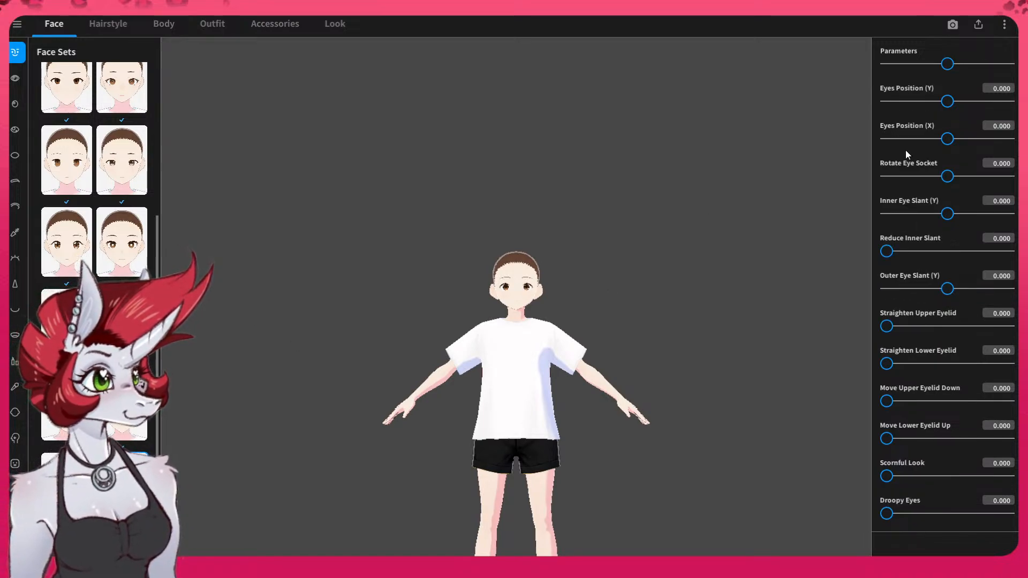
pyautogui.scroll(3, 927, 264)
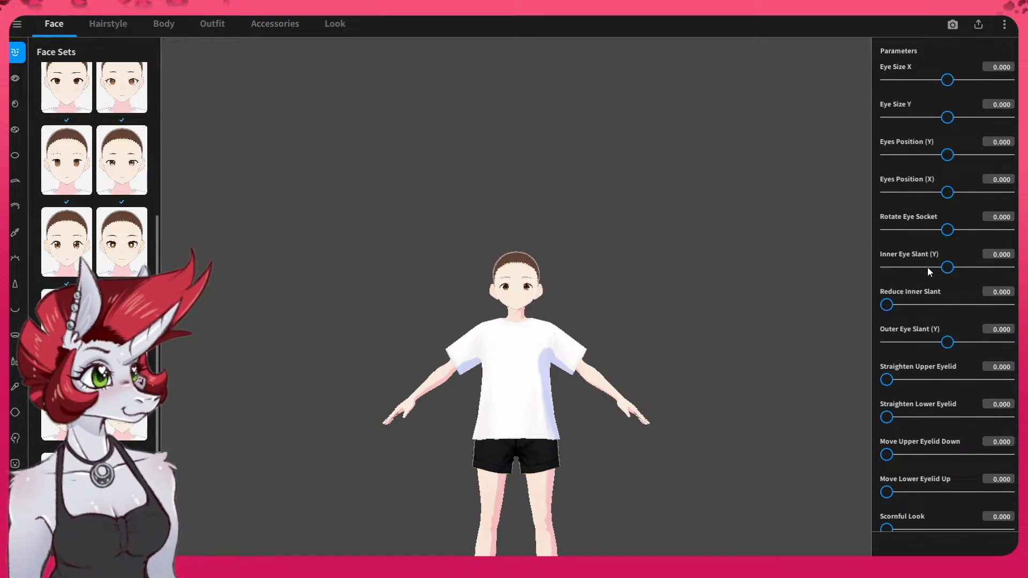
# - Set the body's Fem Height, Masc Height and Body Size parameters to 1.000
pyautogui.click(164, 24)
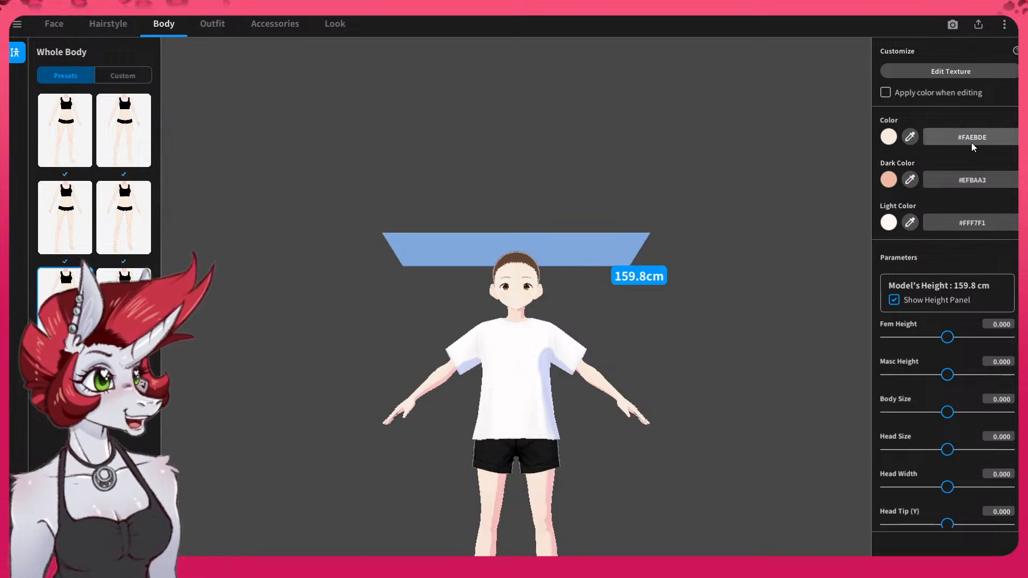
pyautogui.scroll(-2, 910, 342)
pyautogui.scroll(2, 932, 335)
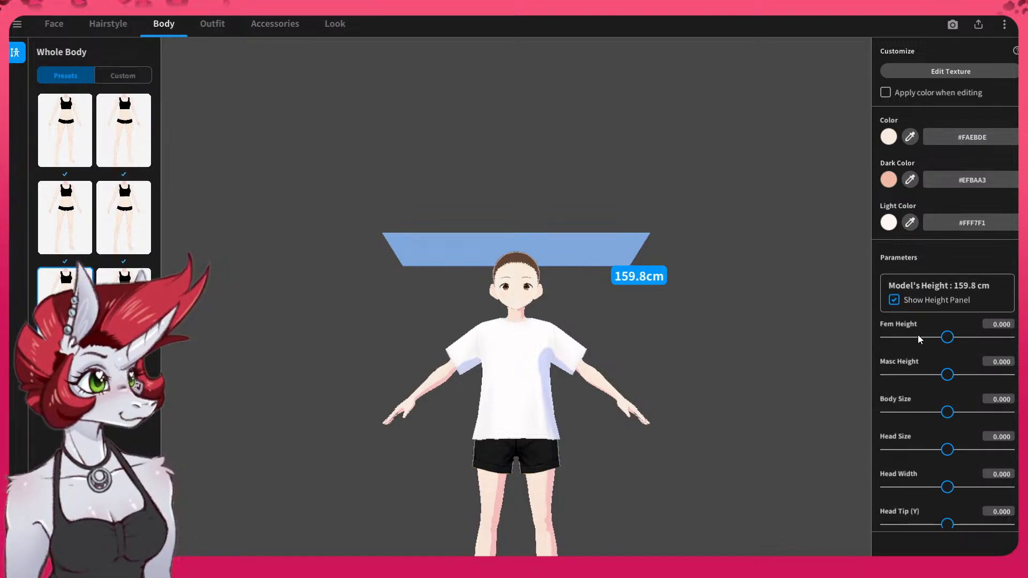
pyautogui.moveTo(947, 336); pyautogui.dragTo(1014, 339)
pyautogui.moveTo(948, 375); pyautogui.dragTo(999, 376)
pyautogui.moveTo(1009, 337); pyautogui.dragTo(946, 337)
pyautogui.moveTo(1013, 377)
pyautogui.mouseDown()
pyautogui.moveTo(943, 386)
pyautogui.moveTo(1016, 381)
pyautogui.mouseUp()
pyautogui.moveTo(947, 337); pyautogui.dragTo(1012, 338)
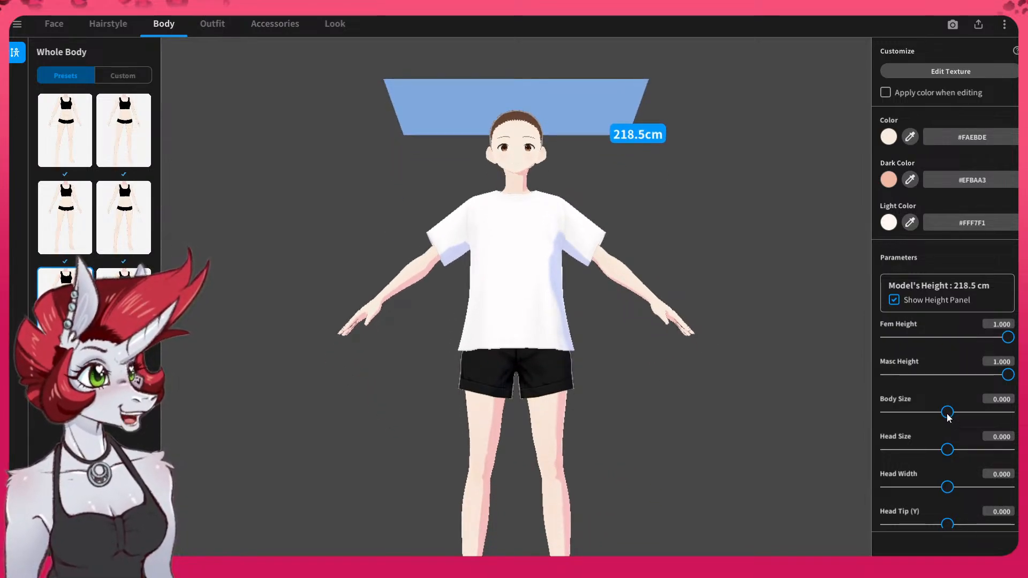
pyautogui.moveTo(948, 417); pyautogui.dragTo(1009, 413)
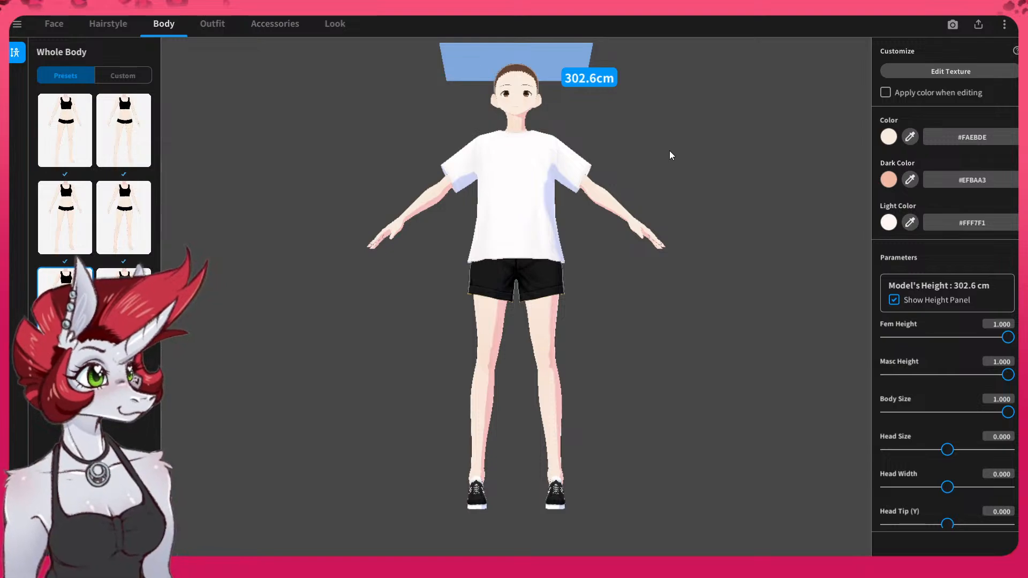
# - Review the program settings for language, theme, preview quality, UI scaling and camera zoom speed
pyautogui.click(1009, 30)
pyautogui.click(903, 49)
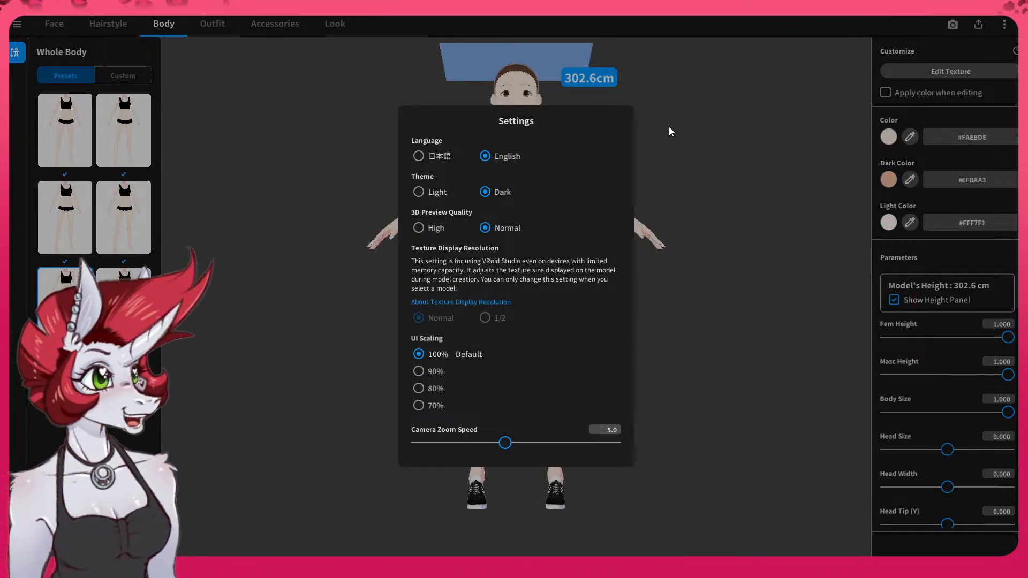
pyautogui.click(748, 137)
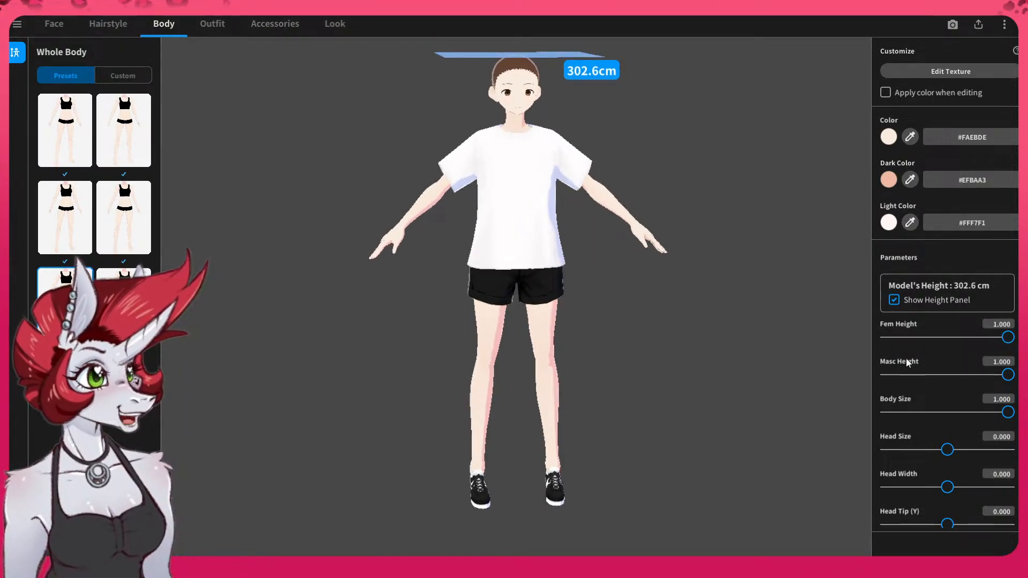
# - Set the body's Shoulder Width to 1.000, Neck Width to 34.361 and Neck Thickness to 28.194
pyautogui.scroll(-4, 915, 426)
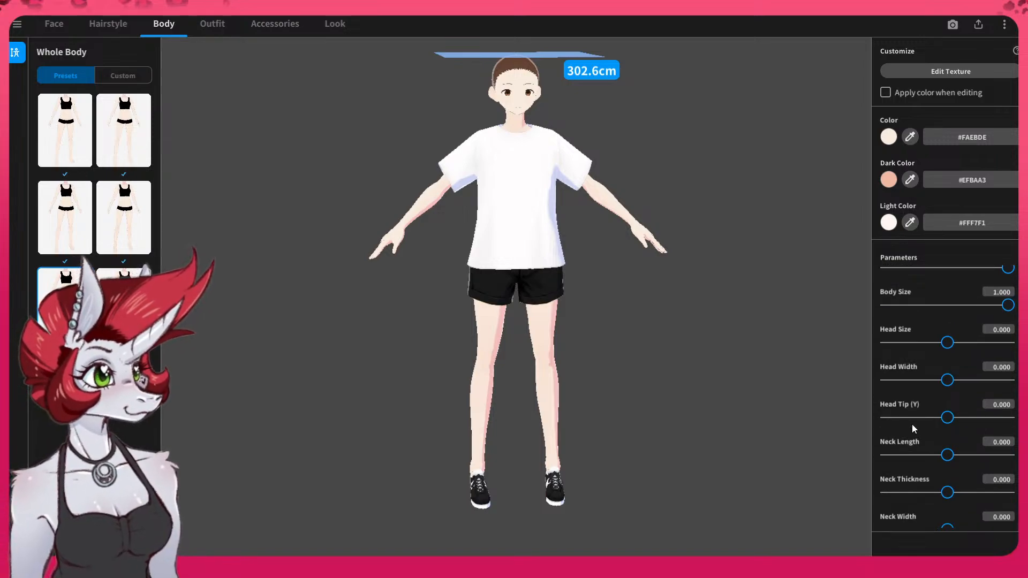
pyautogui.scroll(-5, 946, 396)
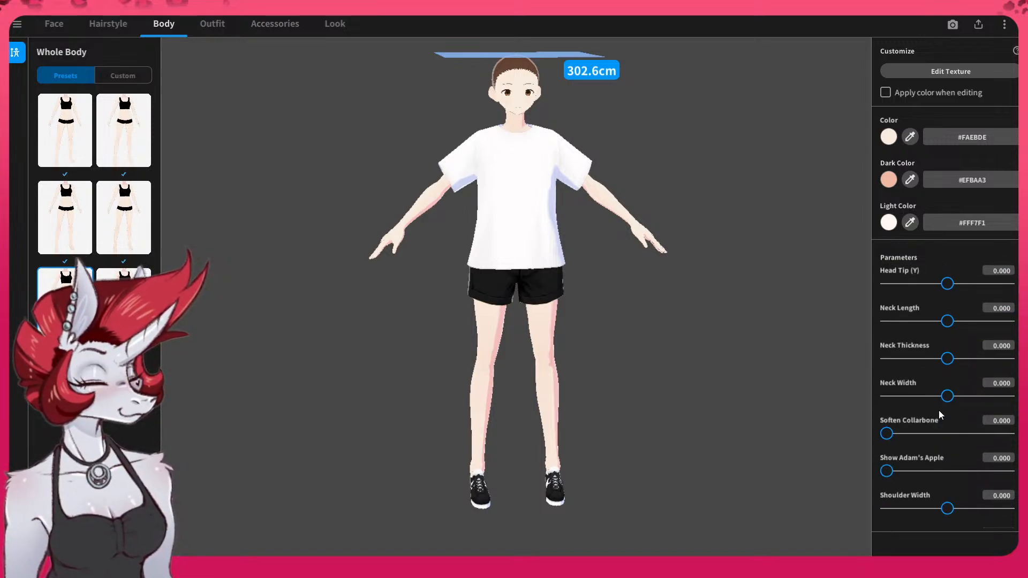
pyautogui.moveTo(958, 510); pyautogui.dragTo(1017, 469)
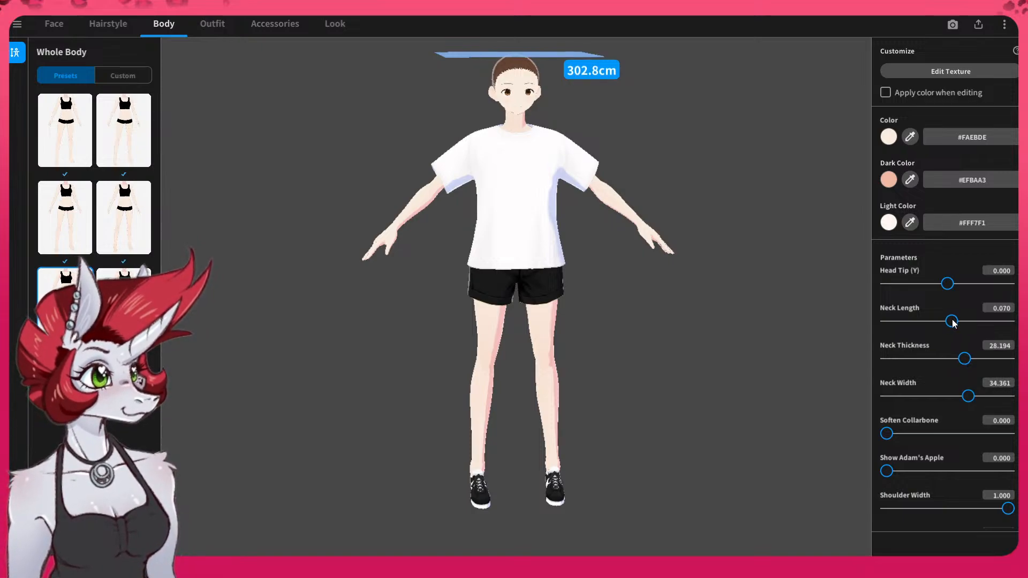
# - Turn the avatar slightly to the side and set its Chest Position (Y) to 0.053
pyautogui.moveTo(534, 276); pyautogui.dragTo(538, 229)
pyautogui.moveTo(537, 225); pyautogui.dragTo(543, 213, button='right')
pyautogui.scroll(-3, 936, 382)
pyautogui.scroll(-2, 936, 386)
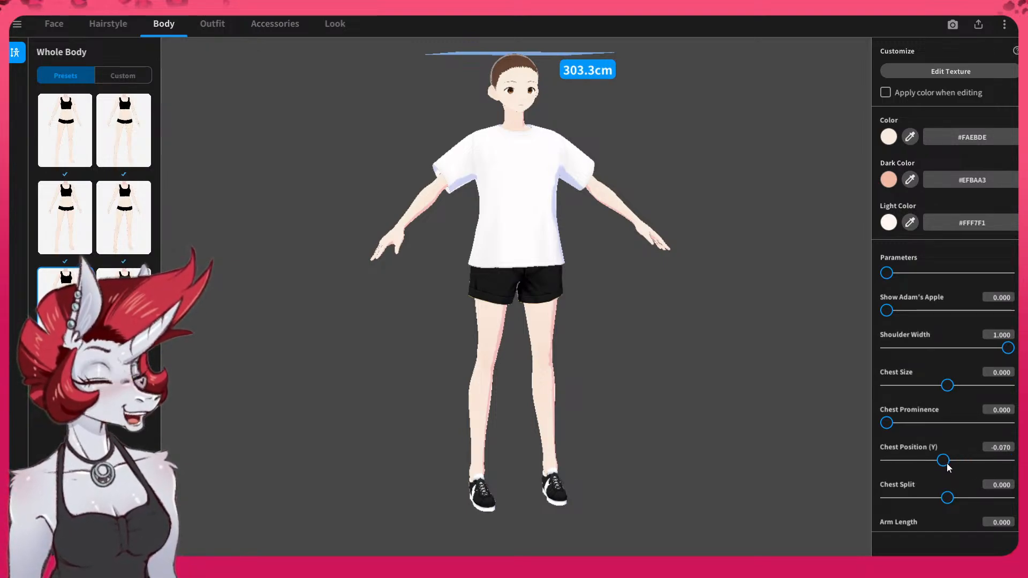
pyautogui.scroll(-1, 952, 484)
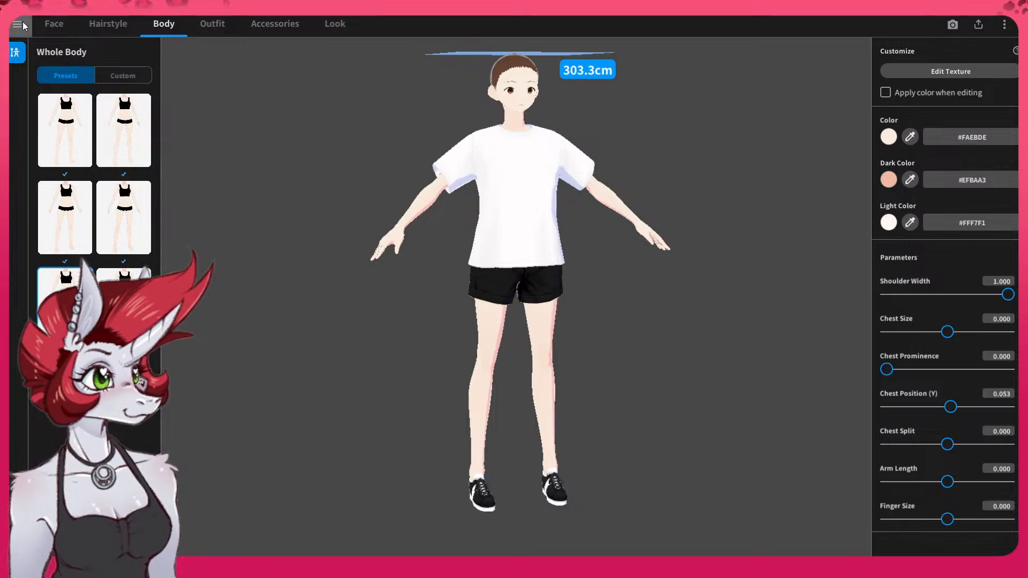
# - Browse the outfit presets for whole sets and tops to see the available clothing
pyautogui.click(212, 24)
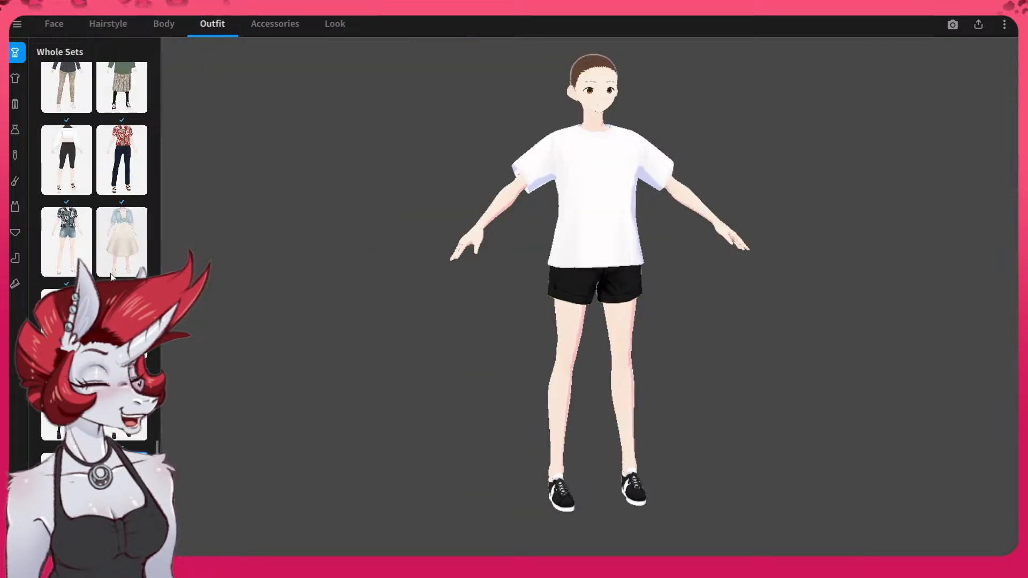
pyautogui.scroll(10, 94, 161)
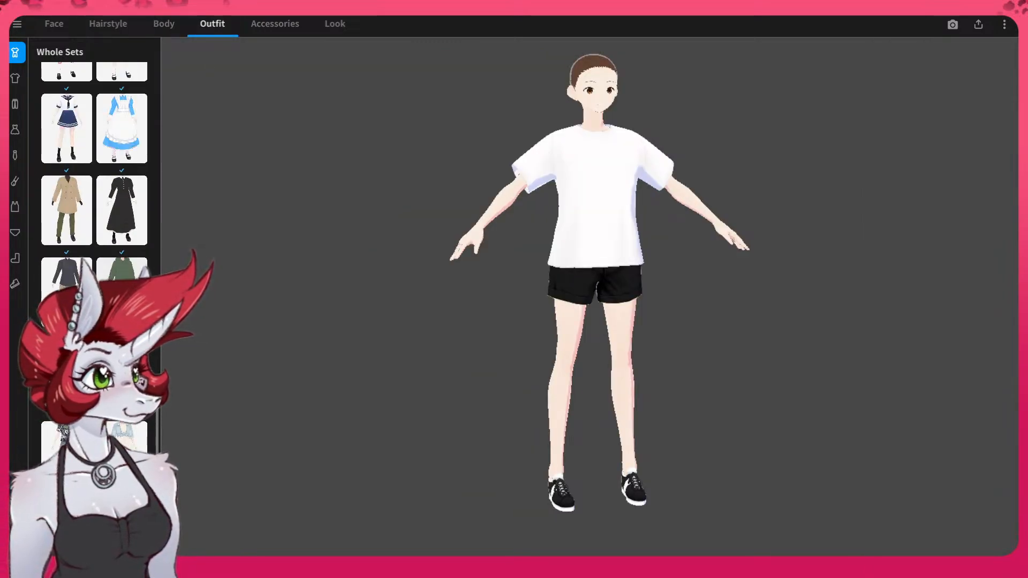
pyautogui.scroll(3, 94, 161)
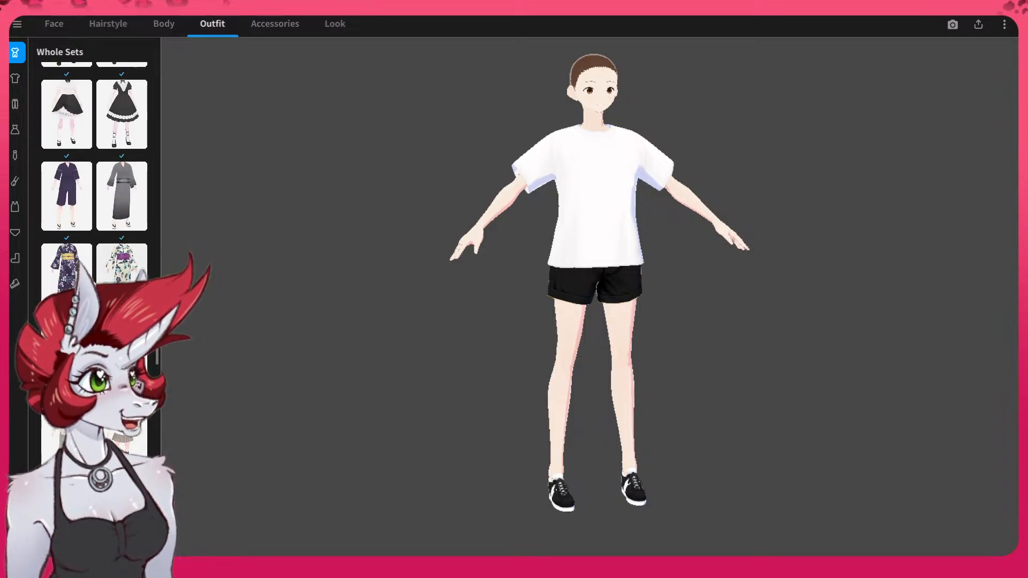
pyautogui.click(15, 80)
pyautogui.scroll(8, 112, 214)
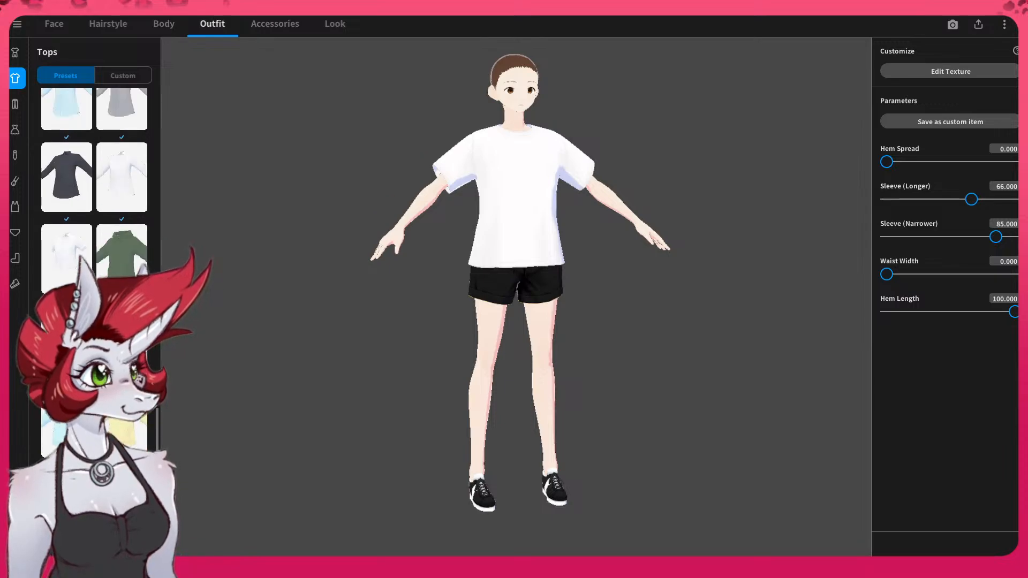
pyautogui.scroll(5, 95, 214)
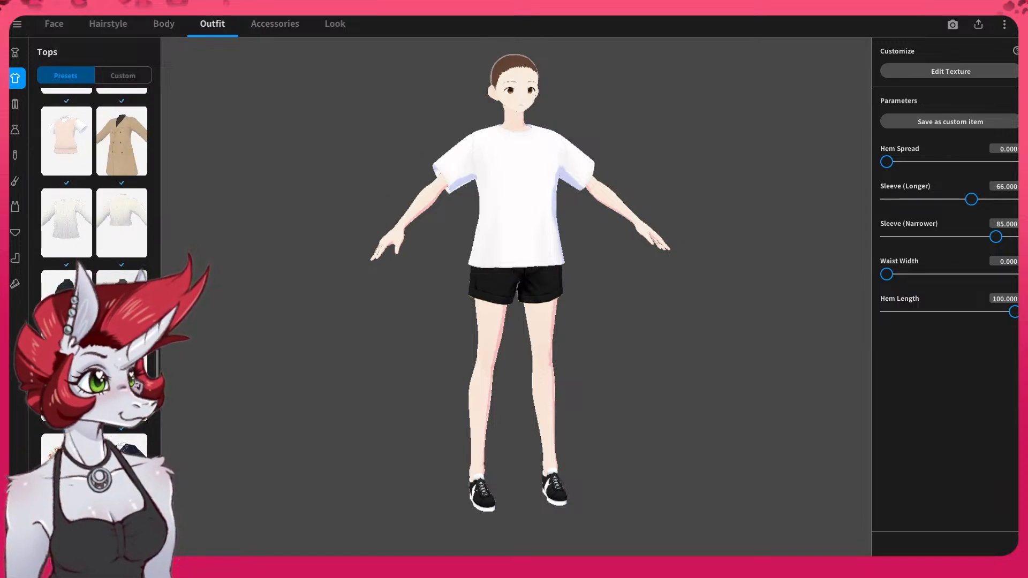
pyautogui.scroll(2, 119, 195)
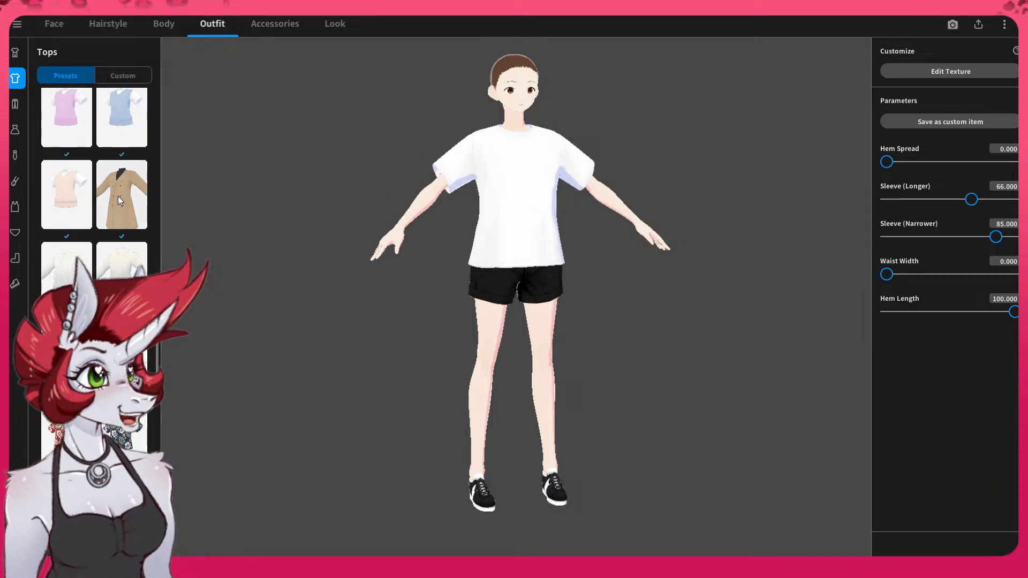
pyautogui.scroll(2, 118, 196)
pyautogui.scroll(6, 118, 196)
pyautogui.scroll(-7, 118, 196)
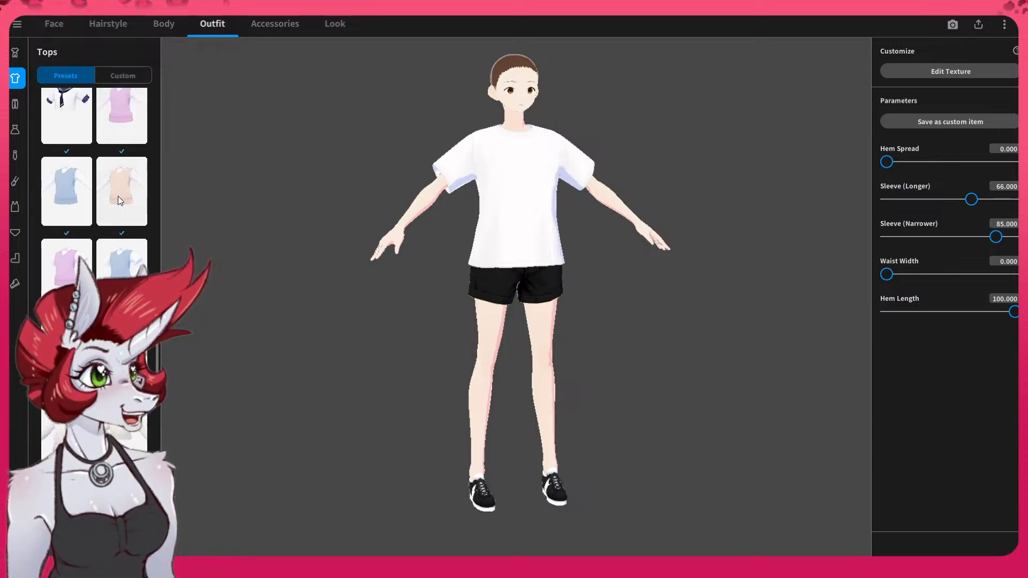
pyautogui.scroll(-2, 118, 198)
# - Try the dark sleeveless high-neck top and change it to the white off-shoulder crop top, checking the fit from several angles
pyautogui.click(67, 304)
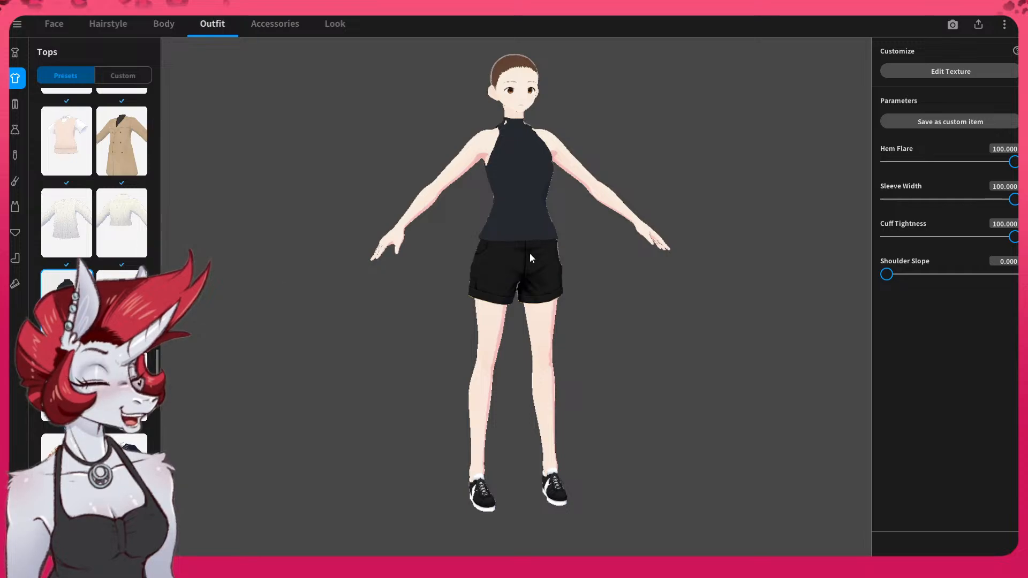
pyautogui.moveTo(530, 259); pyautogui.dragTo(343, 252)
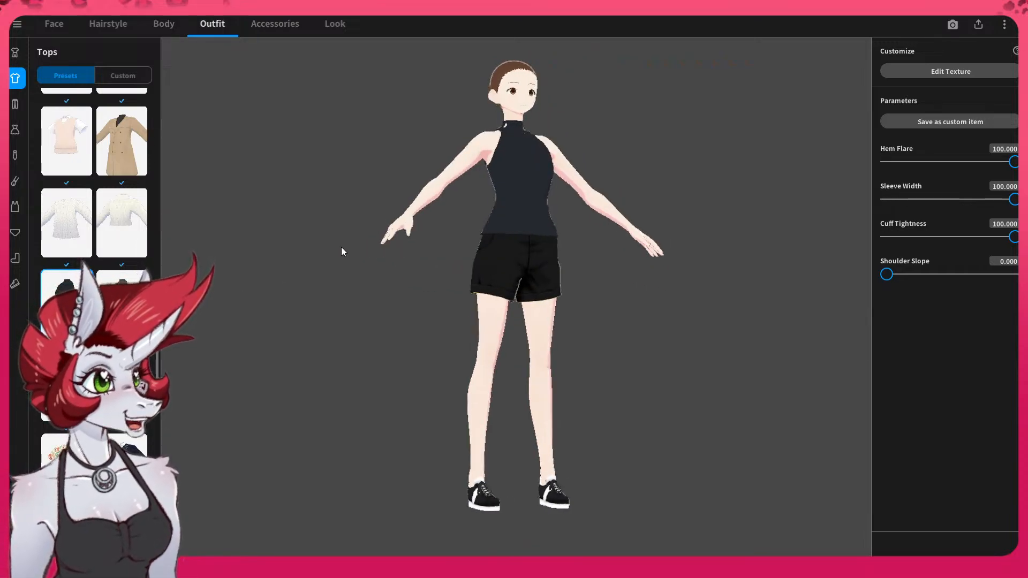
pyautogui.click(122, 300)
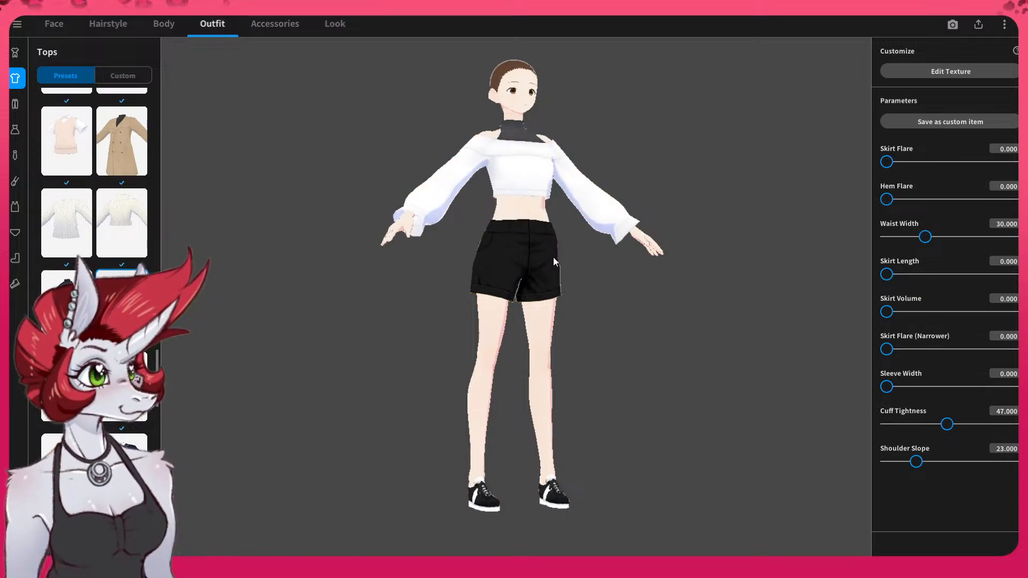
pyautogui.moveTo(553, 262); pyautogui.dragTo(346, 276)
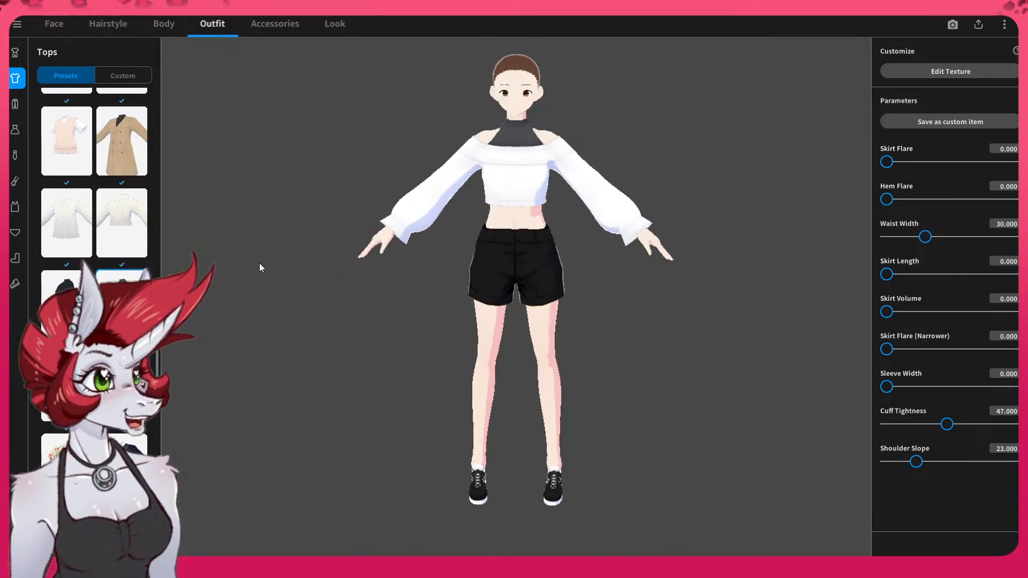
# - Try the black knee-length pants as bottoms and change them to the light-blue distressed denim shorts, viewing the avatar from the front
pyautogui.click(18, 105)
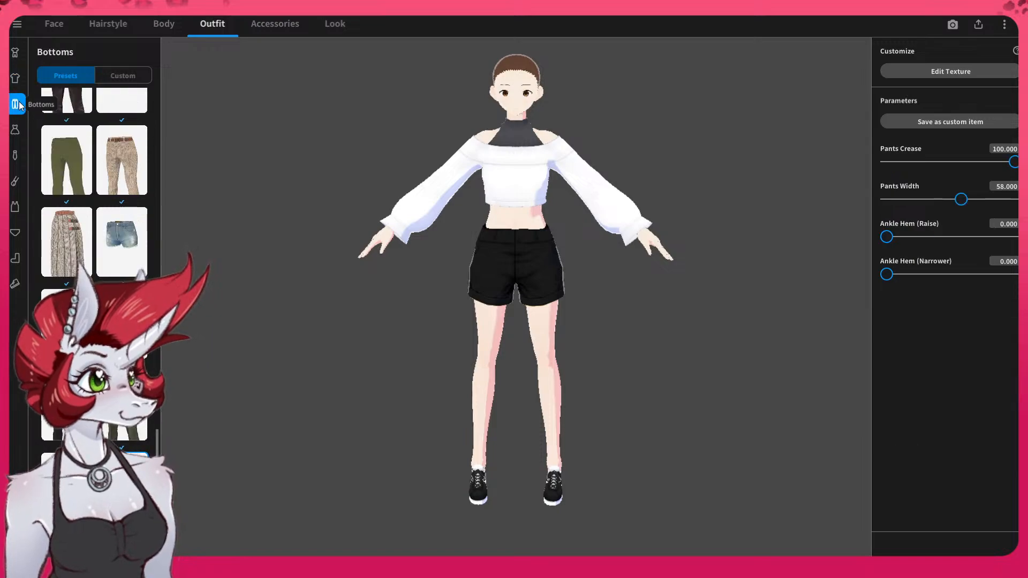
pyautogui.scroll(-2, 94, 241)
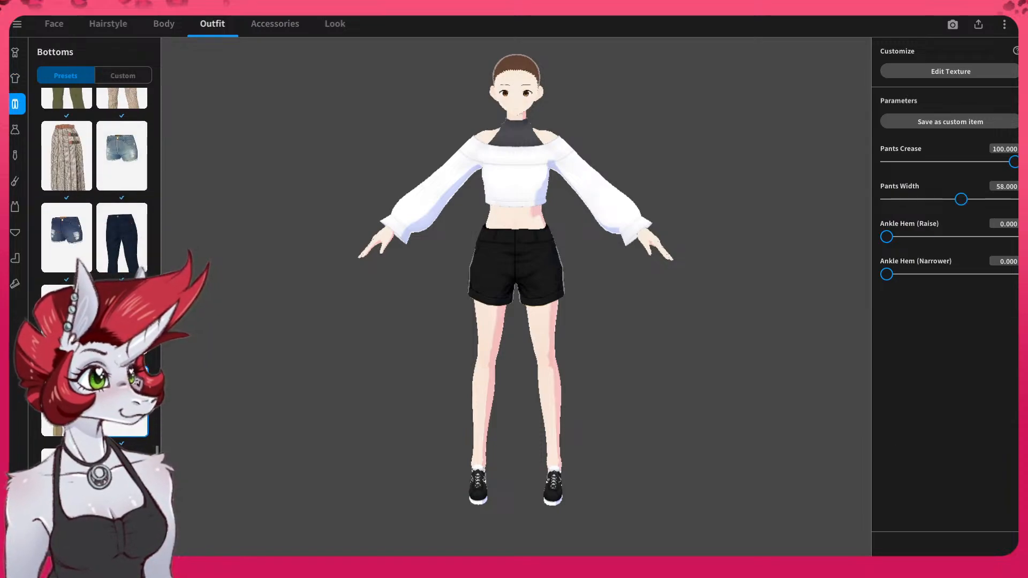
pyautogui.click(66, 482)
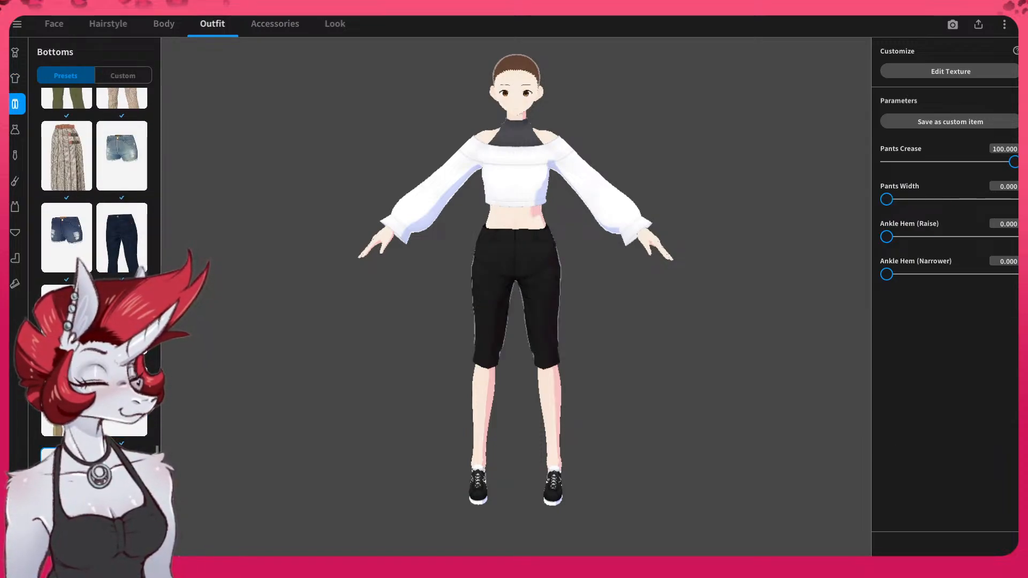
pyautogui.moveTo(262, 371); pyautogui.dragTo(563, 365)
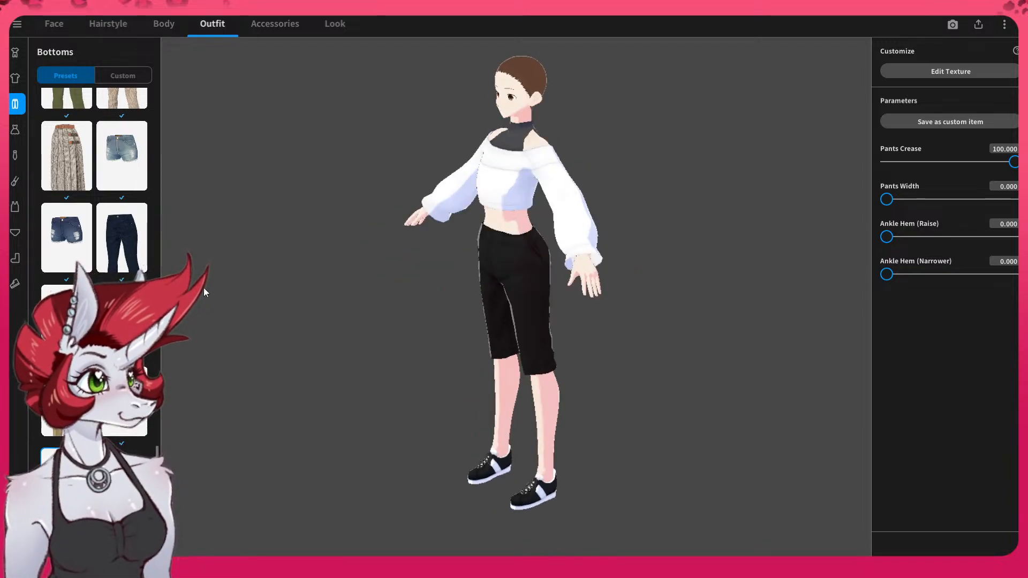
pyautogui.scroll(1, 72, 235)
pyautogui.click(122, 182)
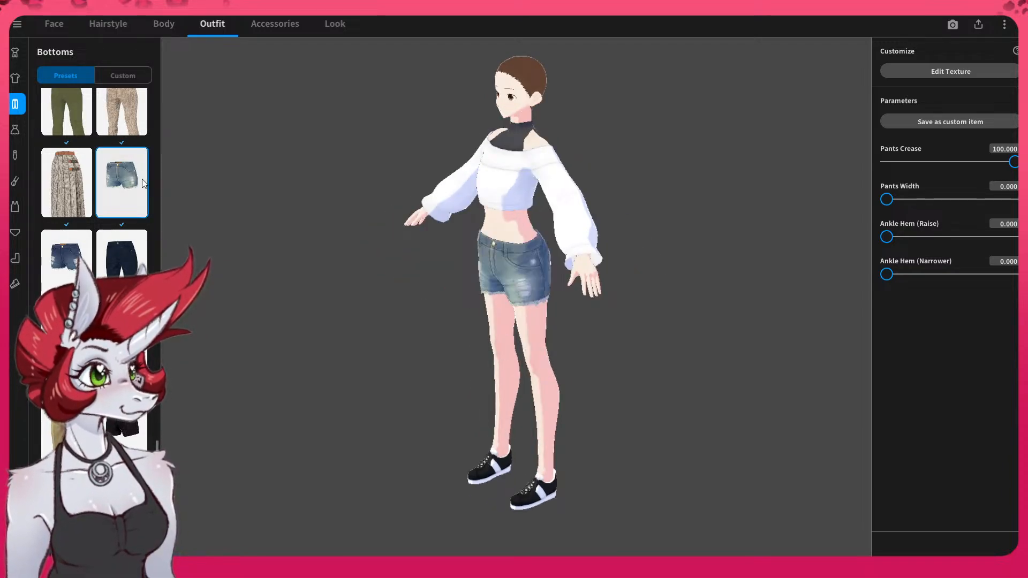
pyautogui.moveTo(461, 302); pyautogui.dragTo(527, 300)
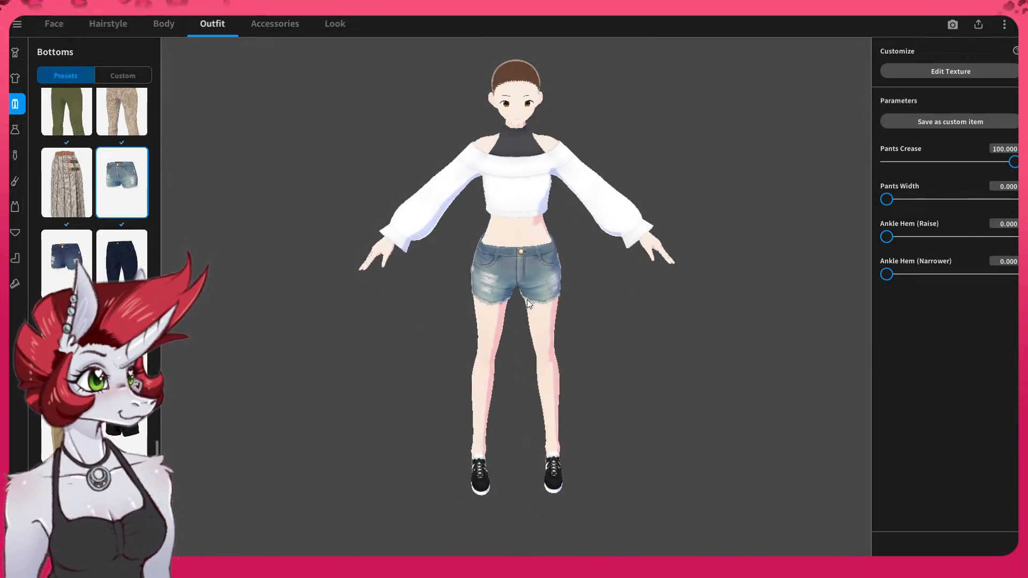
# - Browse the other Bottoms presets and open the Inner Bottom presets
pyautogui.scroll(15, 65, 195)
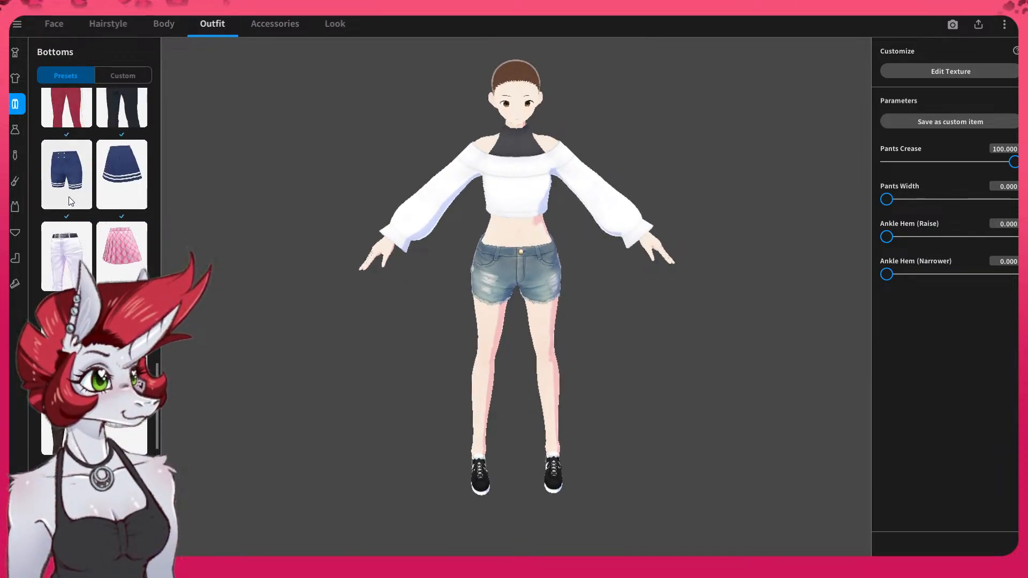
pyautogui.scroll(-2, 68, 198)
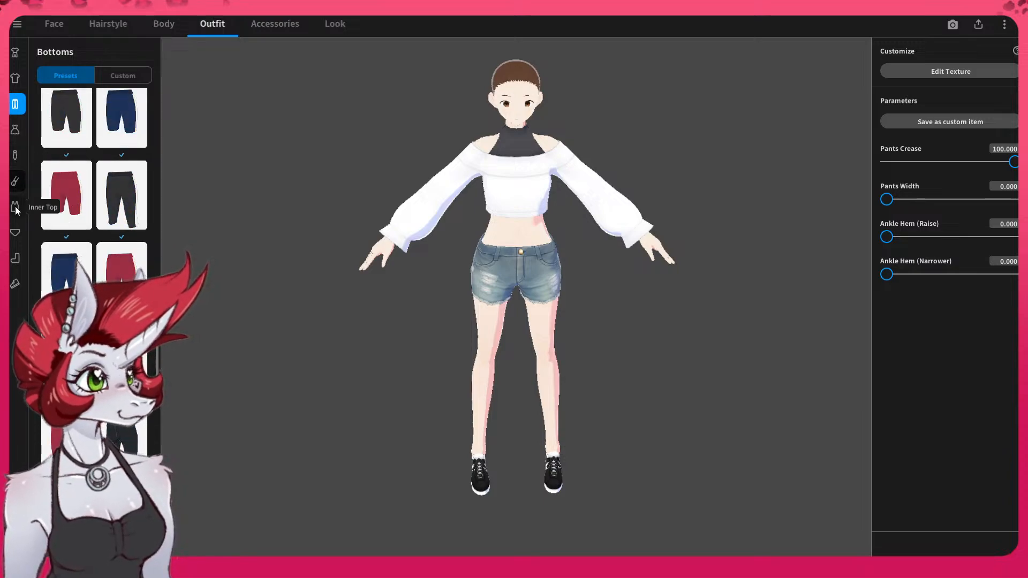
pyautogui.click(15, 232)
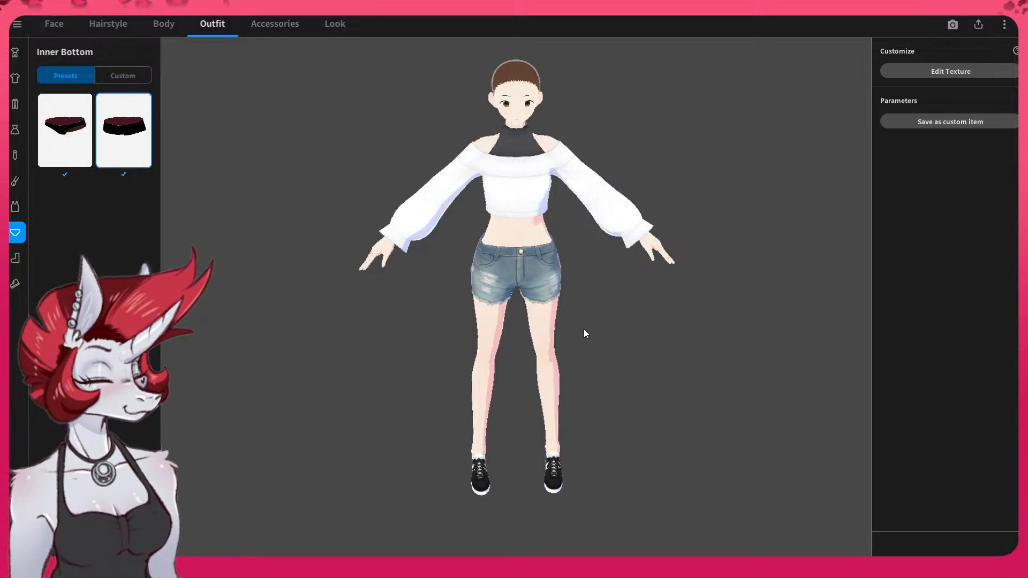
# - Try the black ruffled skirt with the white lace underskirt as bottoms and view it from the front
pyautogui.moveTo(546, 301); pyautogui.dragTo(585, 290)
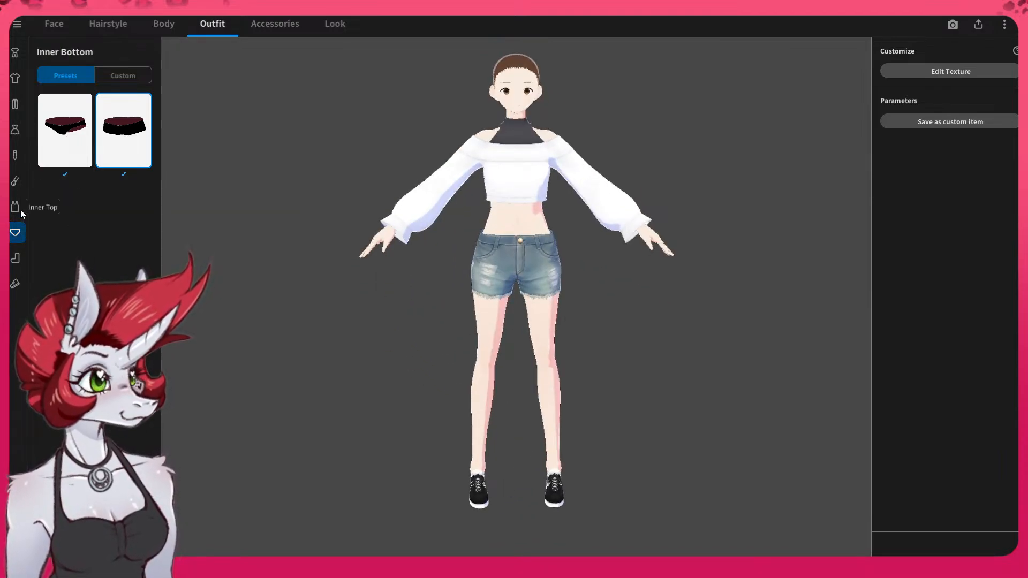
pyautogui.click(16, 80)
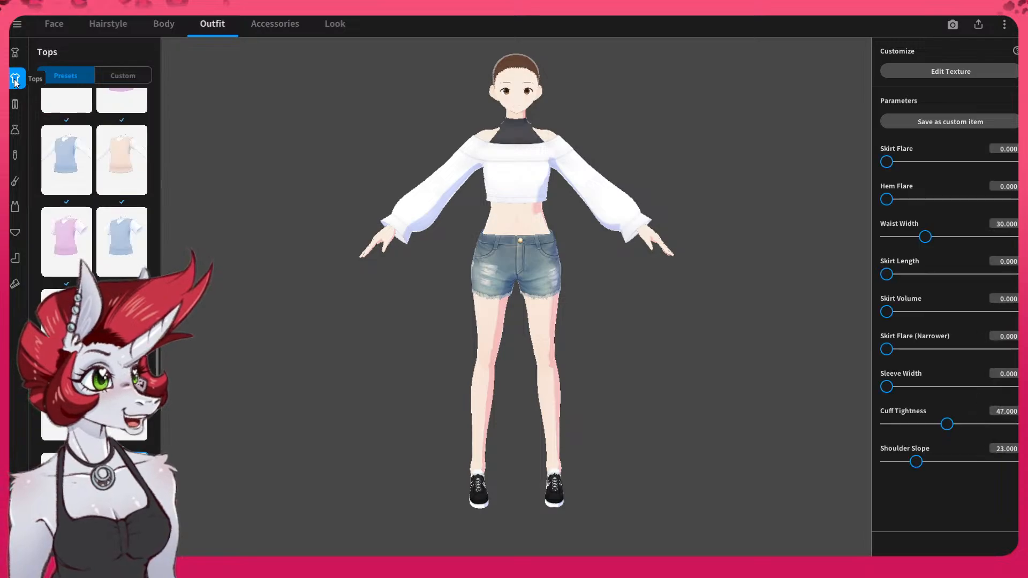
pyautogui.click(15, 105)
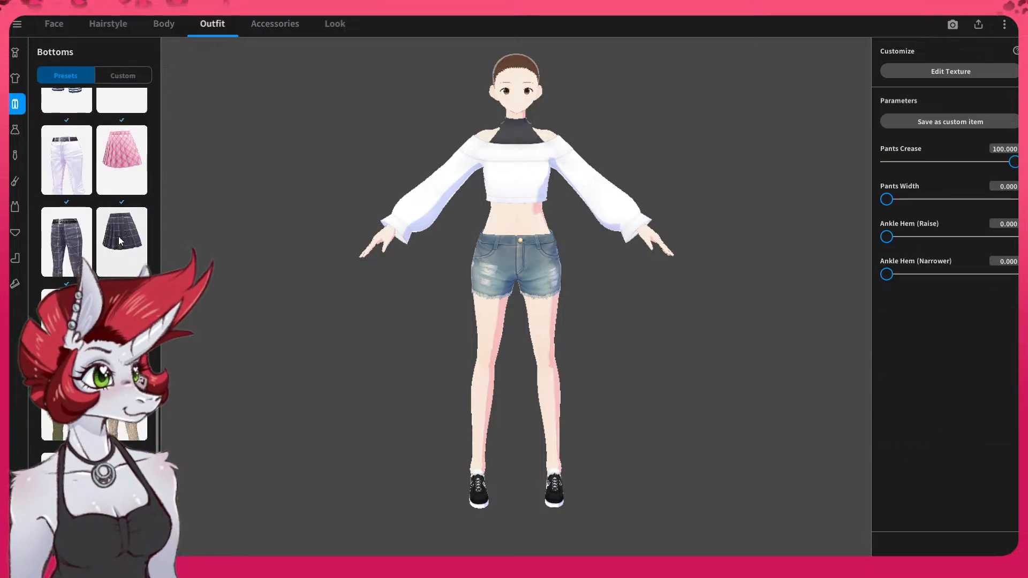
pyautogui.scroll(-10, 118, 237)
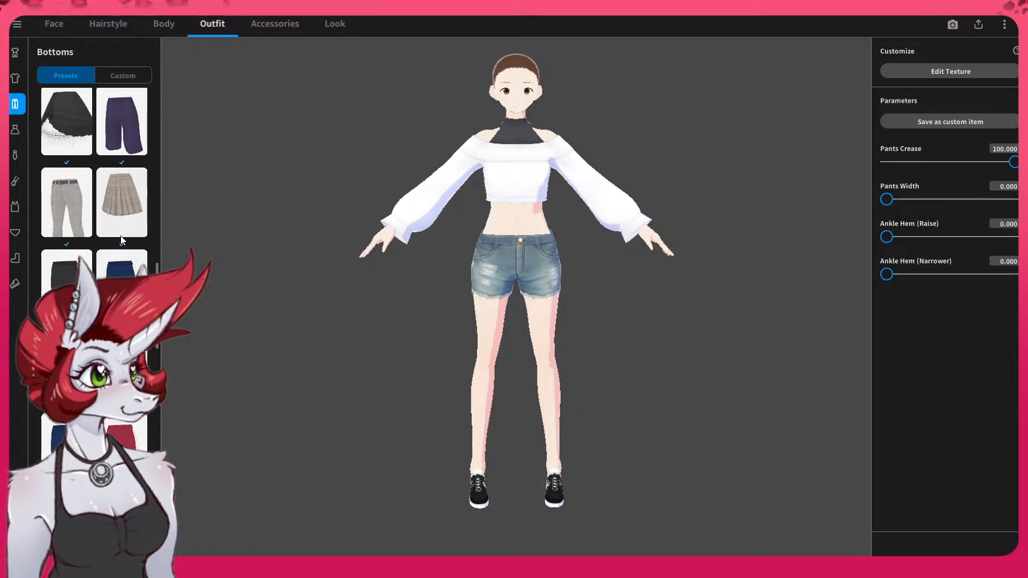
pyautogui.scroll(3, 121, 239)
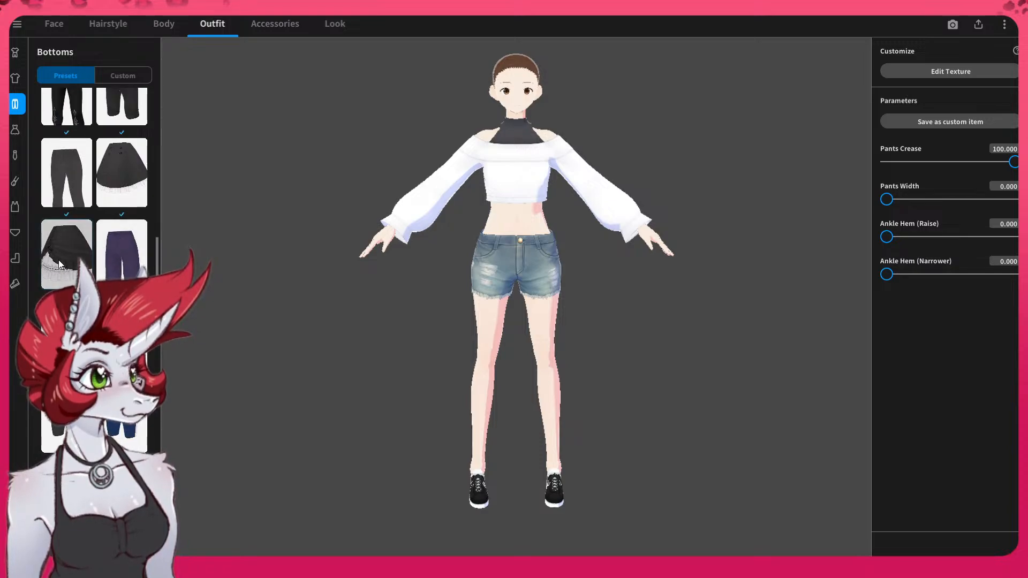
pyautogui.click(60, 264)
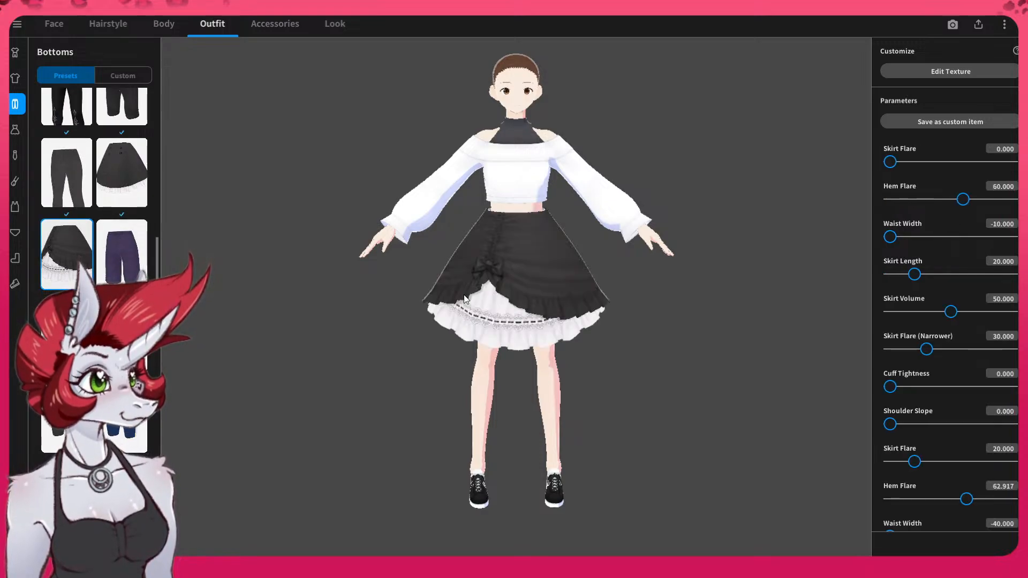
pyautogui.moveTo(457, 368)
pyautogui.mouseDown(button='right')
pyautogui.moveTo(391, 358)
pyautogui.moveTo(477, 348)
pyautogui.moveTo(474, 385)
pyautogui.moveTo(438, 393)
pyautogui.moveTo(459, 376)
pyautogui.mouseUp(button='right')
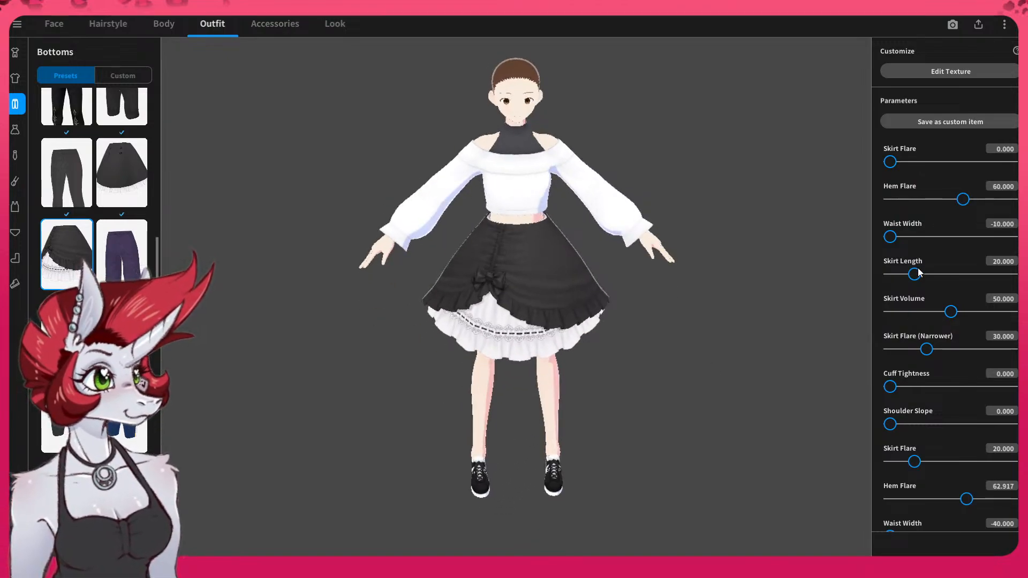
# - Adjust the black skirt's layers: first-layer Skirt Flare and Hem Flare 100, Waist Width and Skirt Length 0; second-layer Skirt Length 78.150, Skirt Volume 93.612
pyautogui.moveTo(915, 274); pyautogui.dragTo(890, 274)
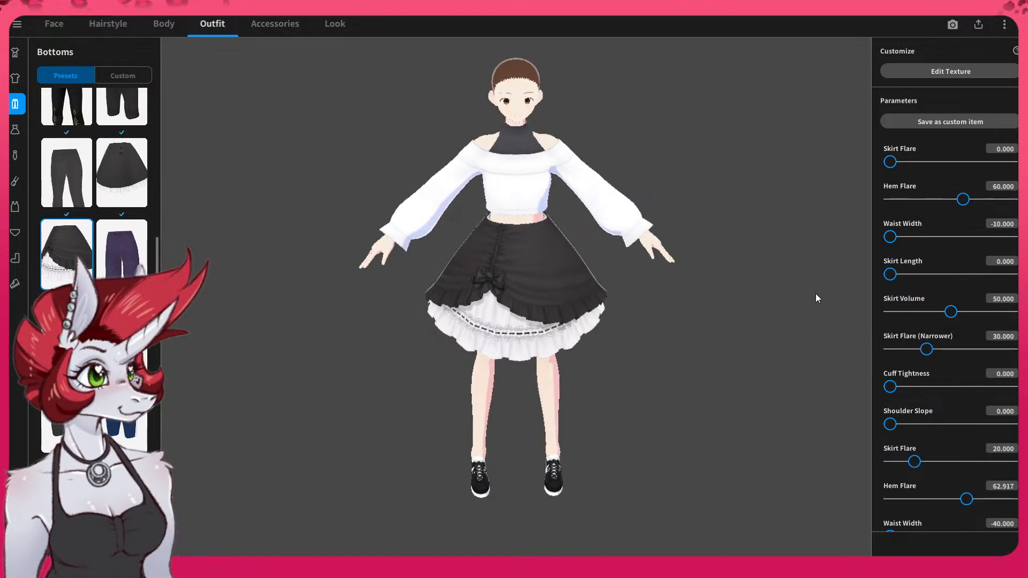
pyautogui.moveTo(891, 237); pyautogui.dragTo(993, 237)
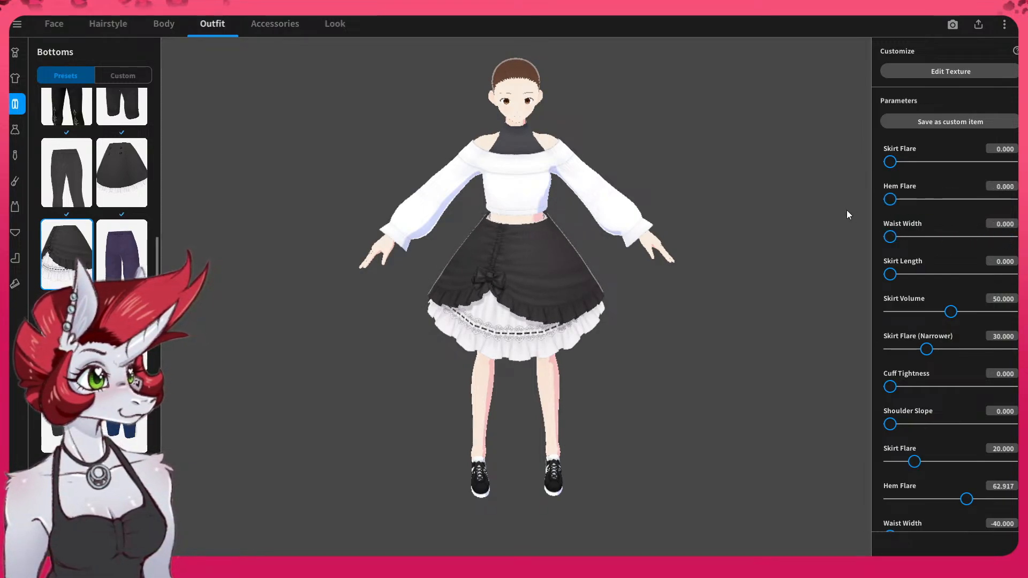
pyautogui.moveTo(890, 161); pyautogui.dragTo(995, 162)
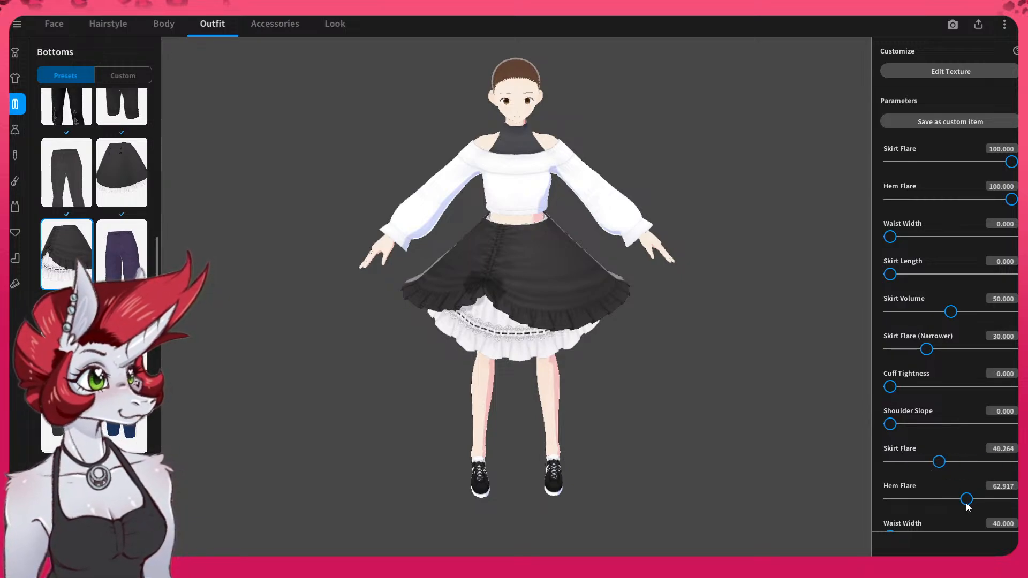
pyautogui.scroll(-3, 929, 447)
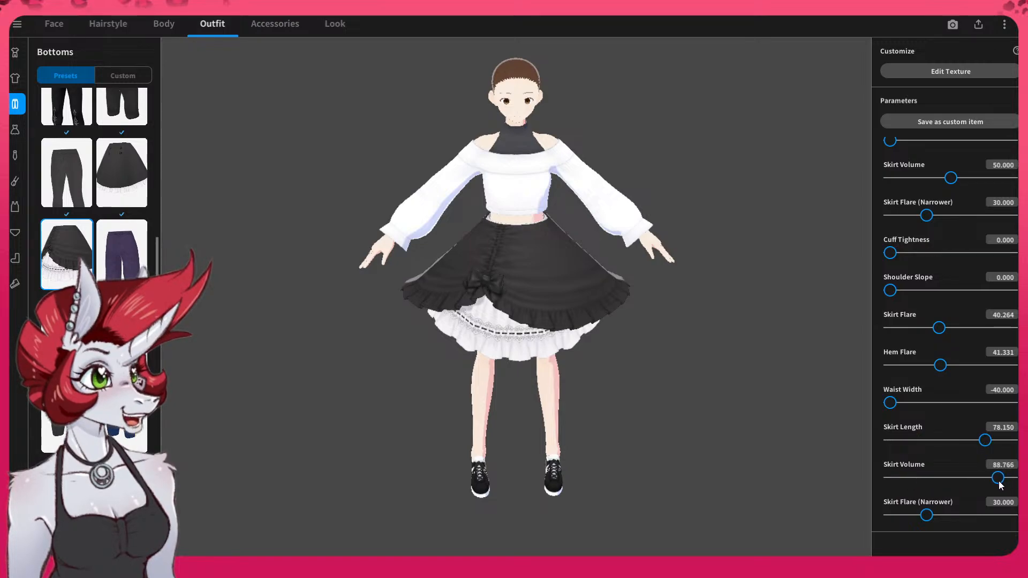
pyautogui.scroll(-4, 952, 490)
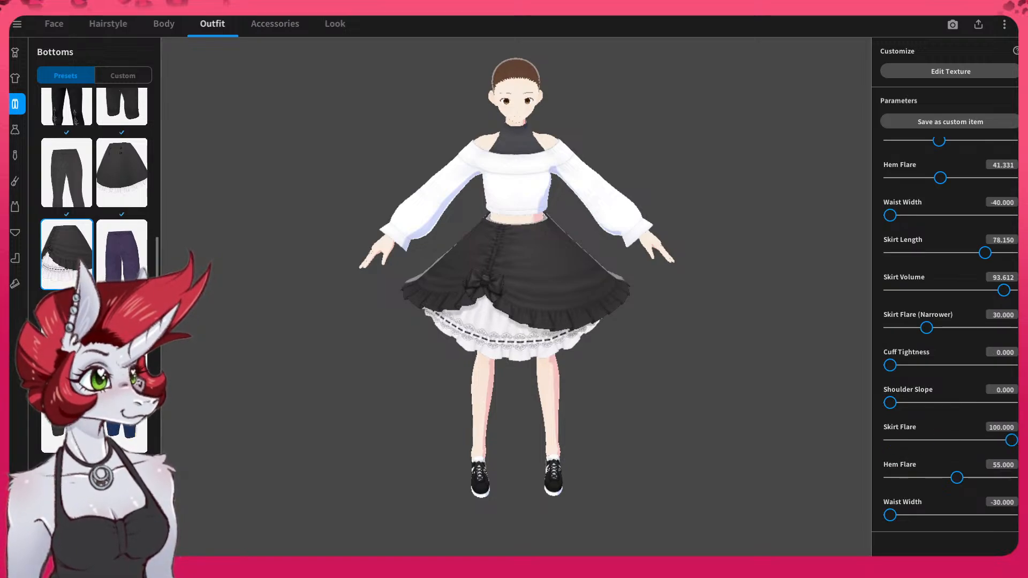
pyautogui.moveTo(892, 440); pyautogui.dragTo(941, 440)
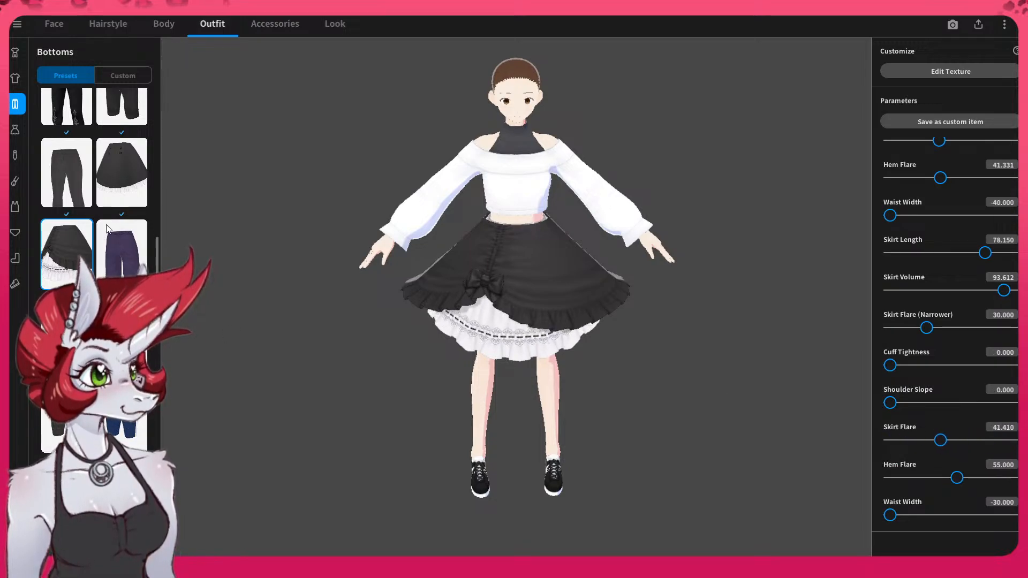
# - Try the light-blue and black belted skirt with gold embroidery as bottoms and check its fit from several angles
pyautogui.scroll(4, 127, 217)
pyautogui.scroll(5, 127, 218)
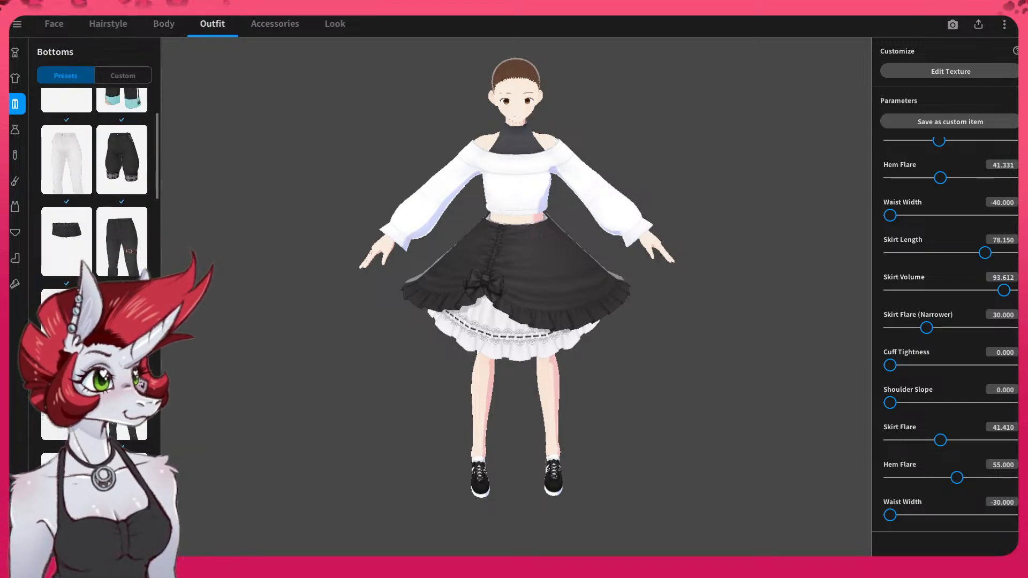
pyautogui.click(122, 324)
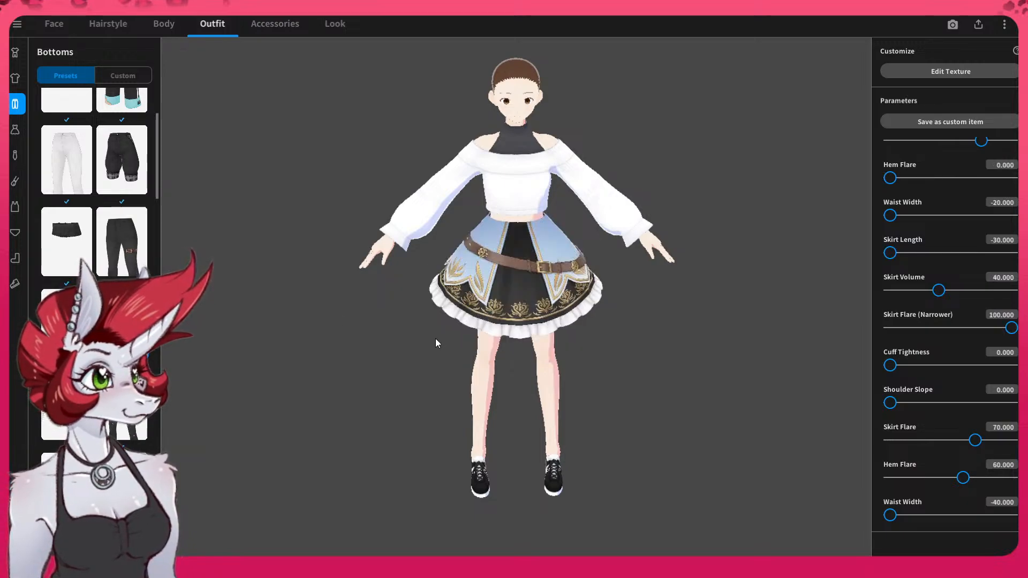
pyautogui.moveTo(444, 309); pyautogui.dragTo(427, 311, button='middle')
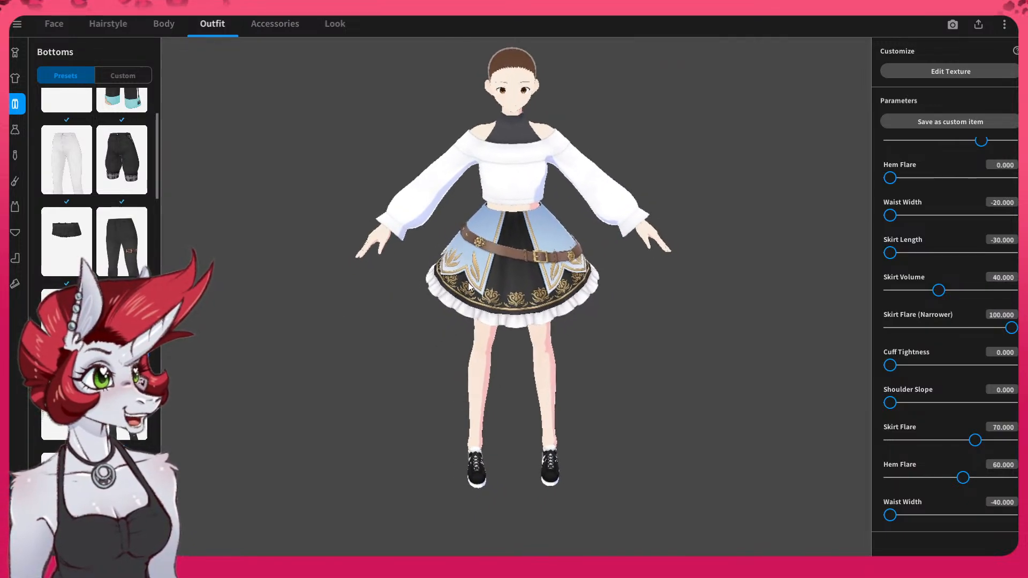
pyautogui.moveTo(426, 314); pyautogui.dragTo(466, 277)
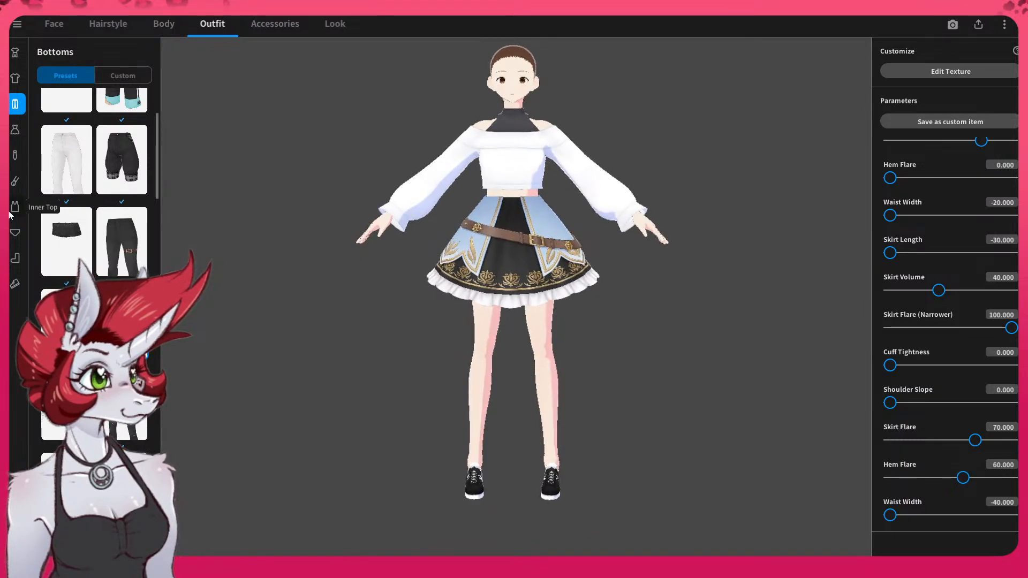
# - Try the black knee-length pants with plaid cuffs and the very short black shorts as bottoms
pyautogui.scroll(2, 113, 257)
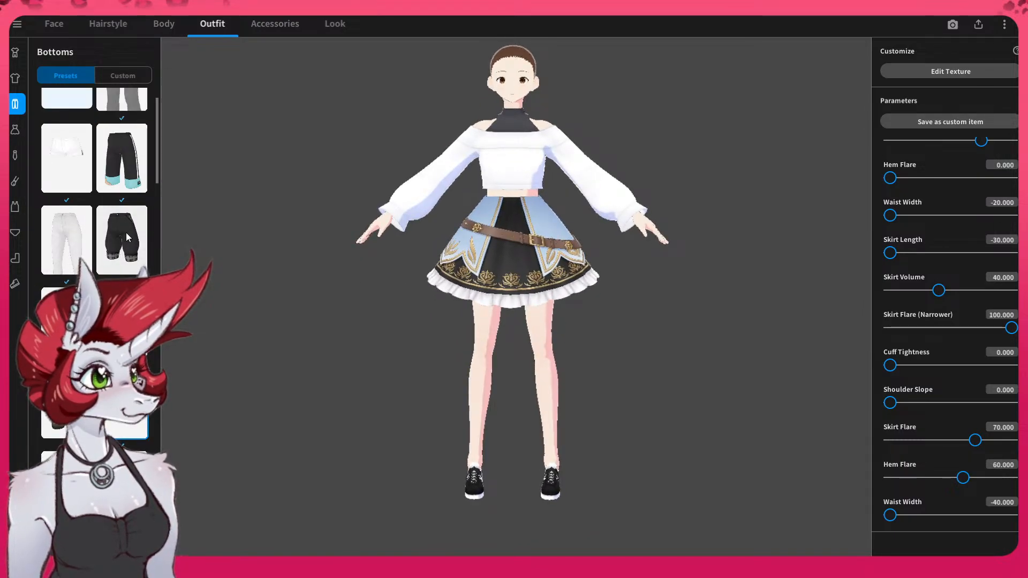
pyautogui.click(128, 237)
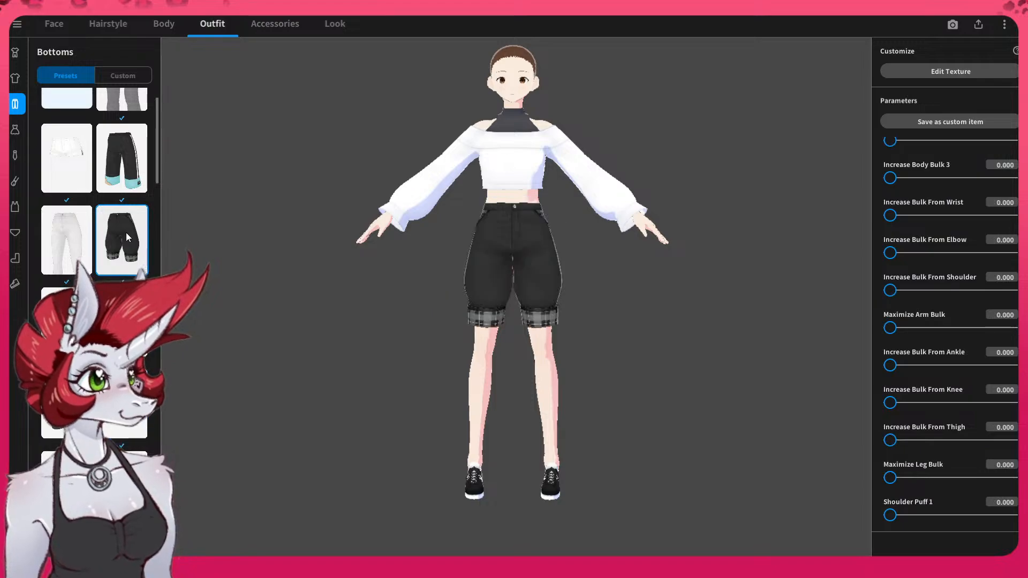
pyautogui.scroll(1, 98, 253)
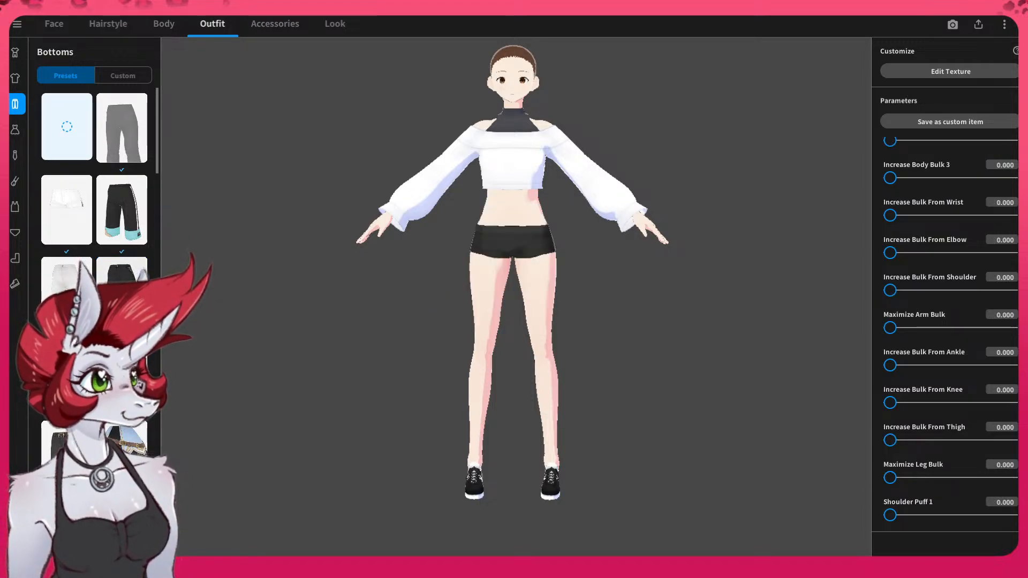
# - Change the bottoms to the light-blue distressed denim shorts and check the fit on the avatar
pyautogui.scroll(-10, 95, 214)
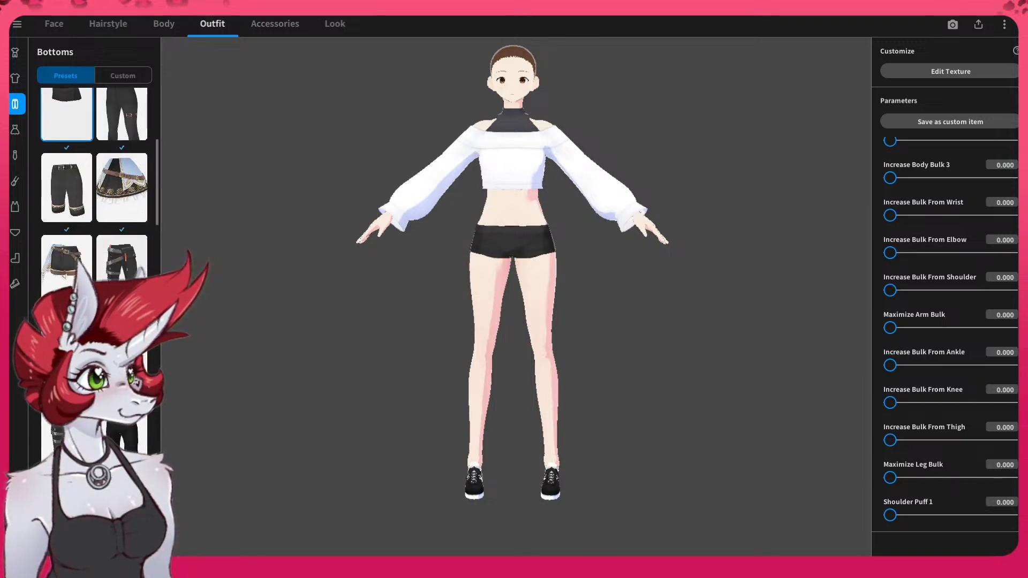
pyautogui.scroll(-10, 94, 192)
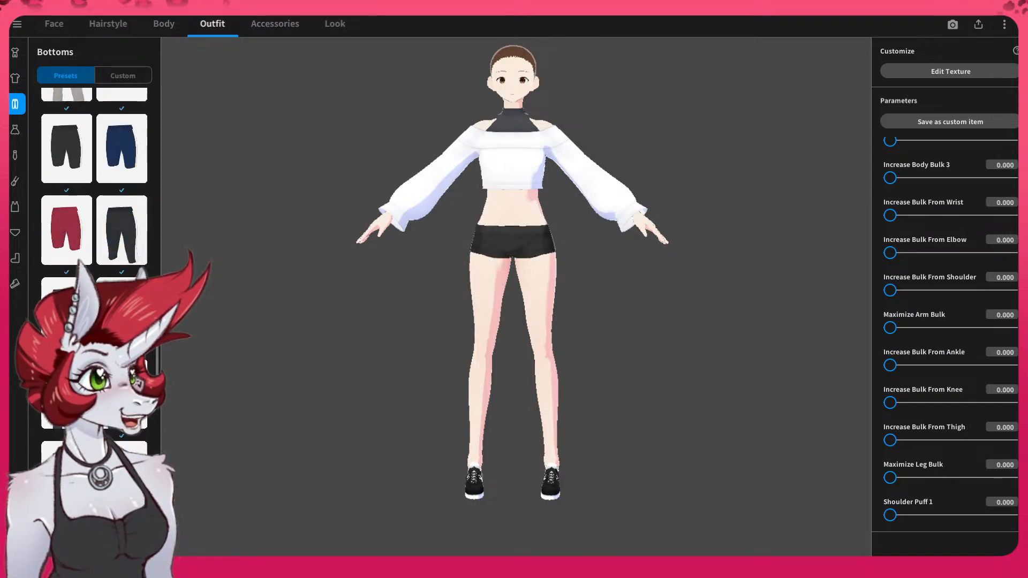
pyautogui.scroll(-2, 95, 214)
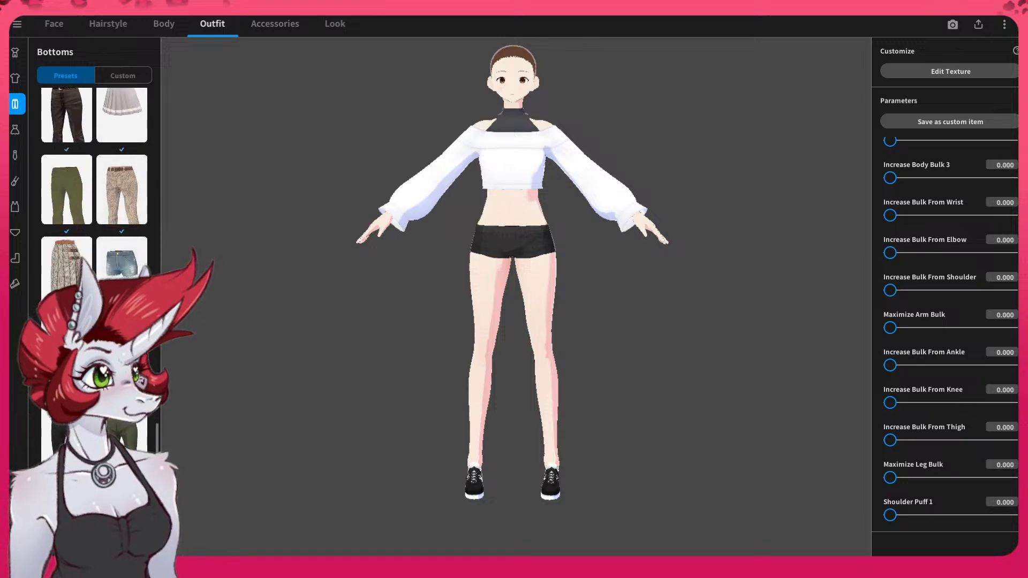
pyautogui.click(121, 268)
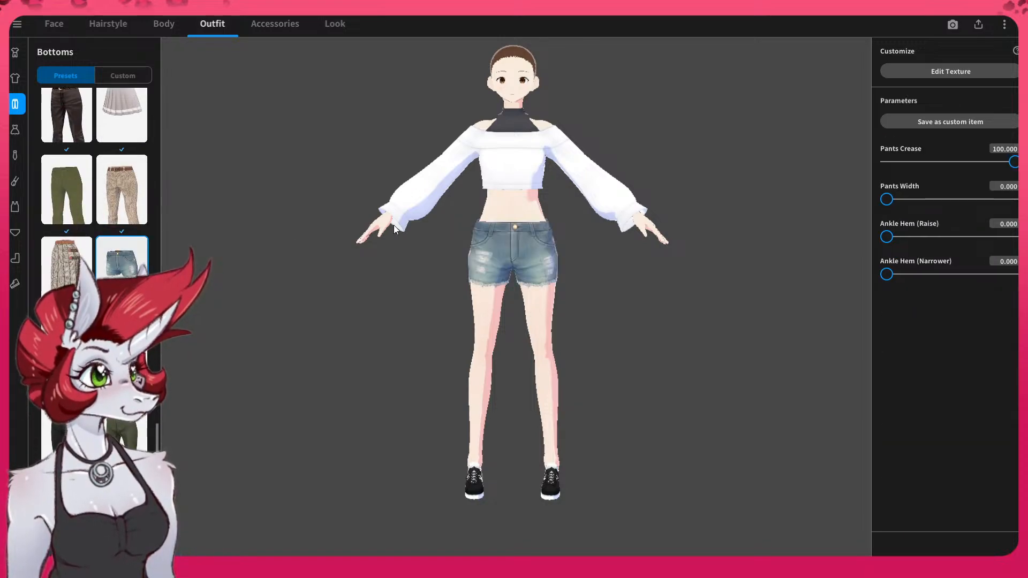
pyautogui.moveTo(638, 291); pyautogui.dragTo(548, 346)
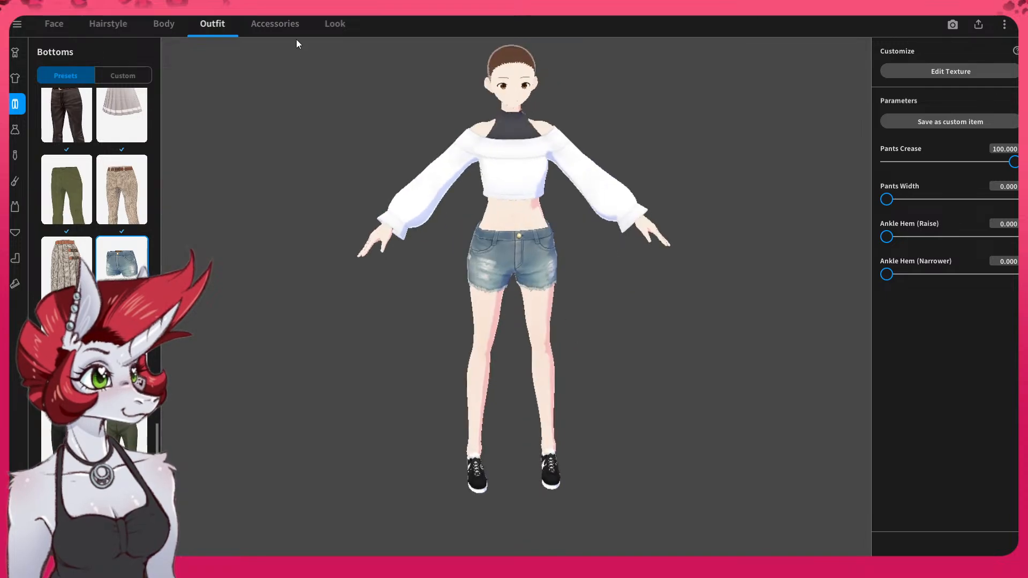
# - Set the avatar's body parameters to Foot Size 0.678, Leg Length 0.018 and Waist Width 1.000
pyautogui.click(170, 23)
pyautogui.scroll(-10, 920, 397)
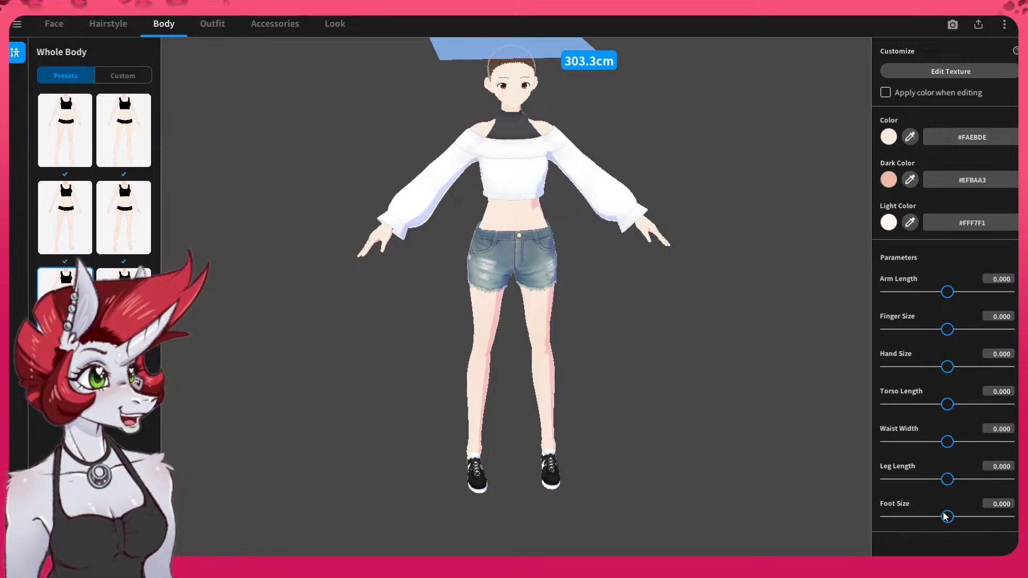
pyautogui.moveTo(946, 517); pyautogui.dragTo(990, 523)
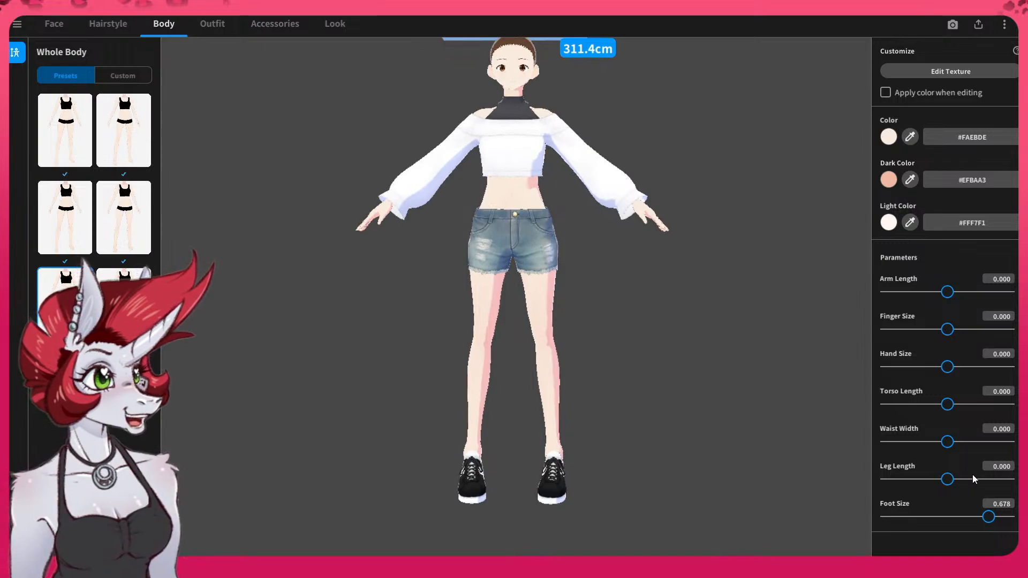
pyautogui.moveTo(952, 484); pyautogui.dragTo(953, 489)
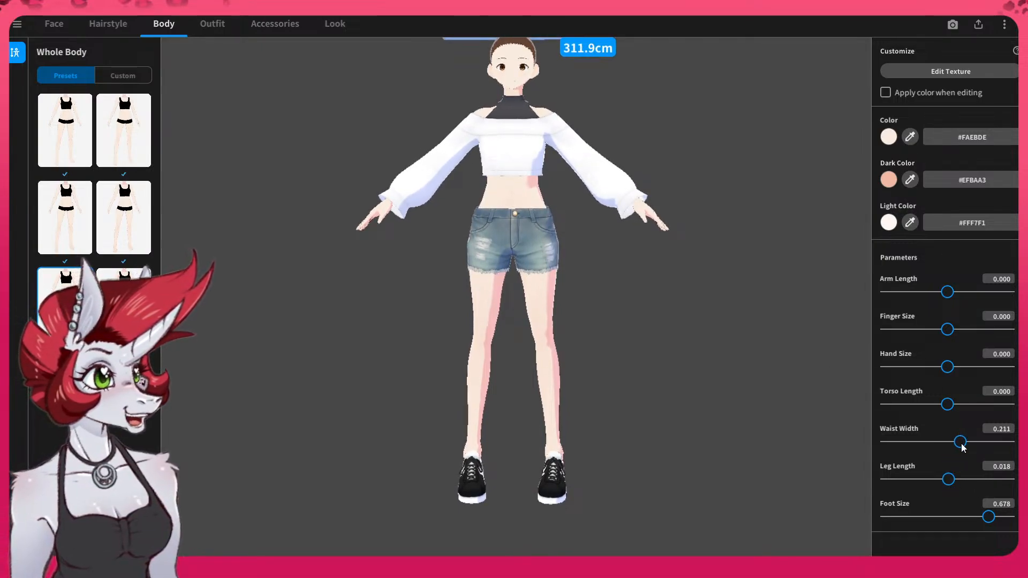
pyautogui.moveTo(947, 442); pyautogui.dragTo(1008, 442)
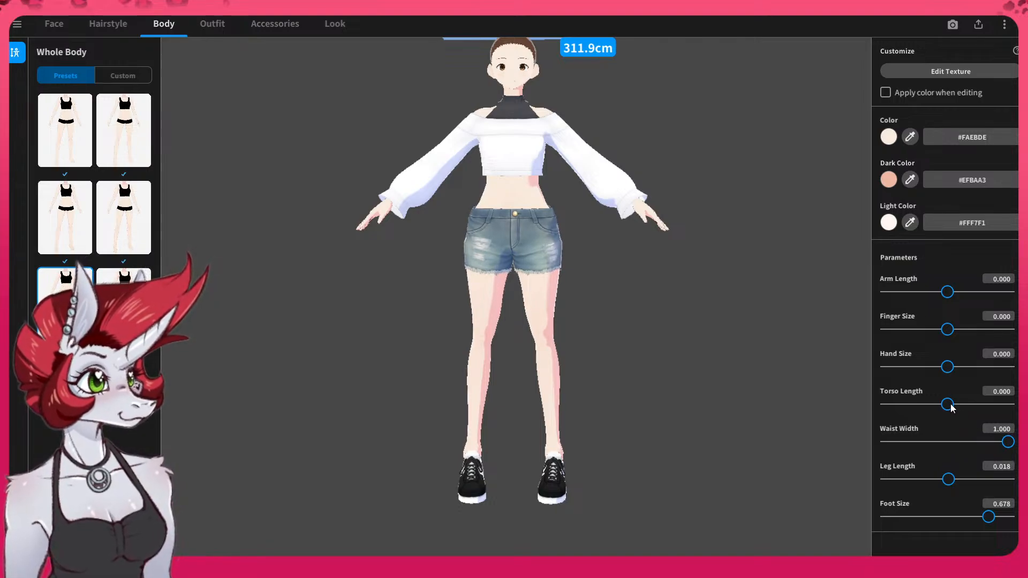
# - Set the body's Torso Length to -0.670, Hand Size to 0.088 and Finger Size to 0.291
pyautogui.moveTo(952, 406); pyautogui.dragTo(848, 444)
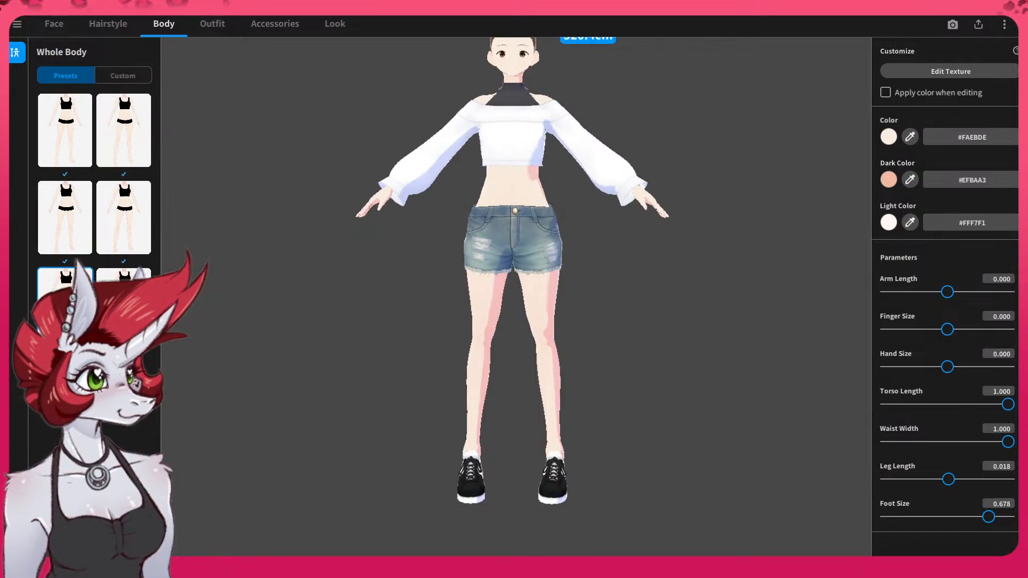
pyautogui.moveTo(887, 404); pyautogui.dragTo(1005, 405)
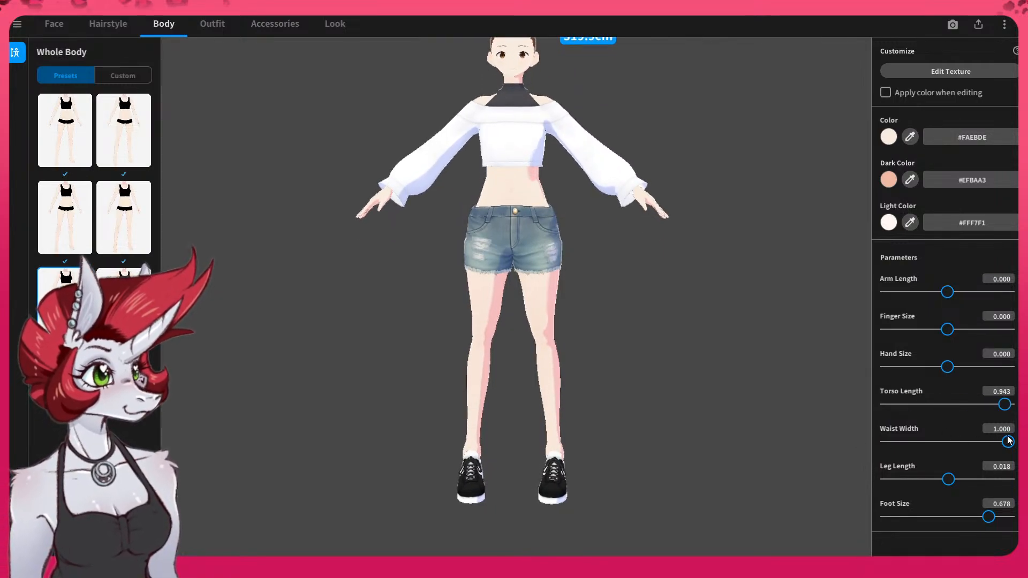
pyautogui.moveTo(1012, 440); pyautogui.dragTo(909, 454)
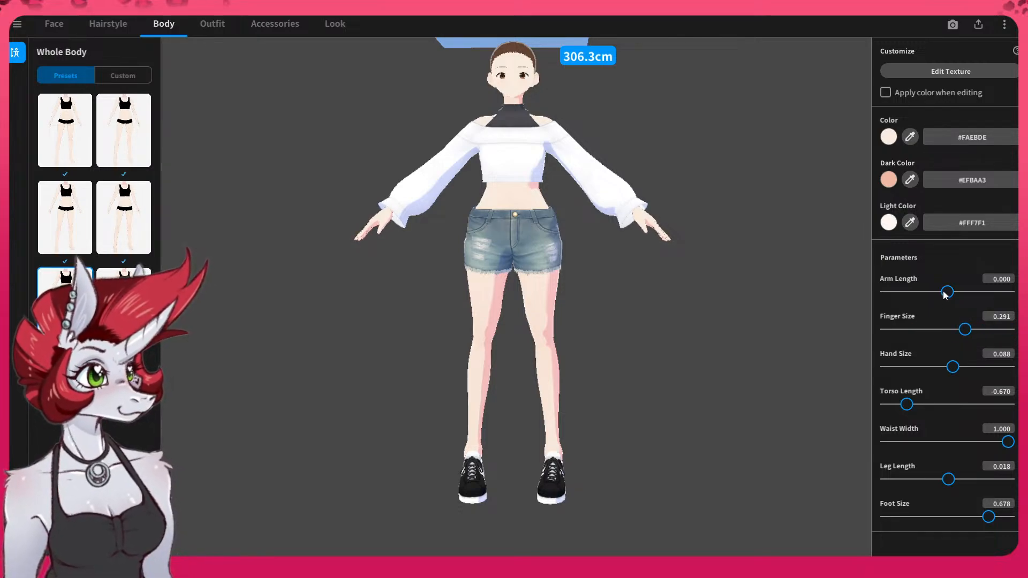
# - Set the body's Arm Length to 0.238 and return to the outfit's Bottoms presets
pyautogui.moveTo(947, 292); pyautogui.dragTo(963, 293)
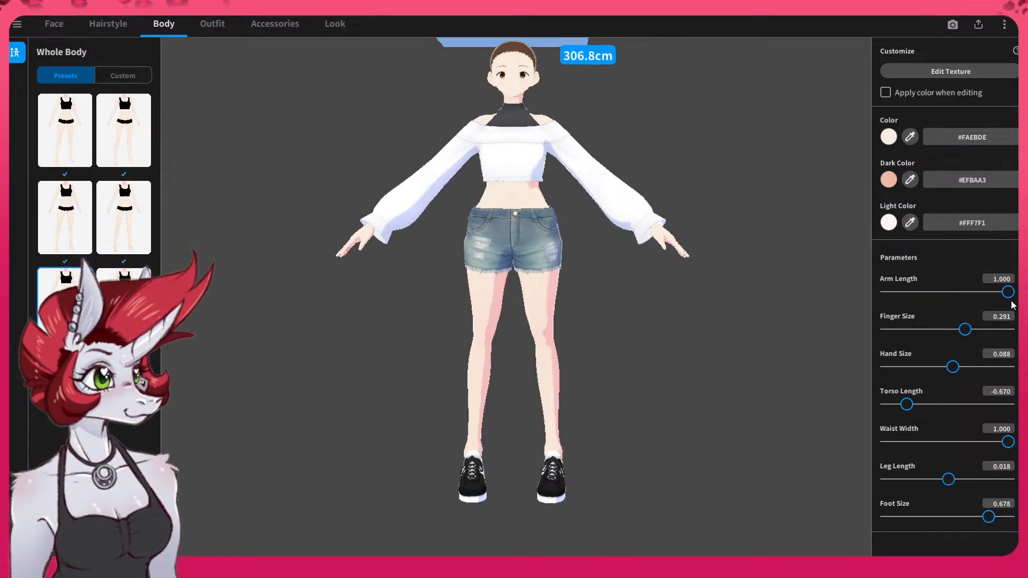
pyautogui.scroll(1, 938, 299)
pyautogui.scroll(2, 939, 299)
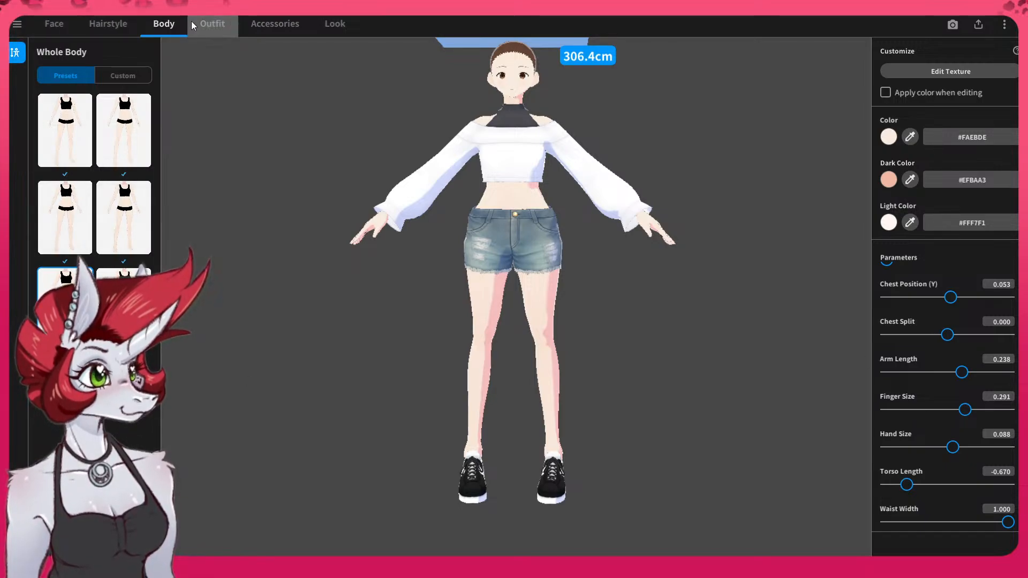
pyautogui.click(220, 29)
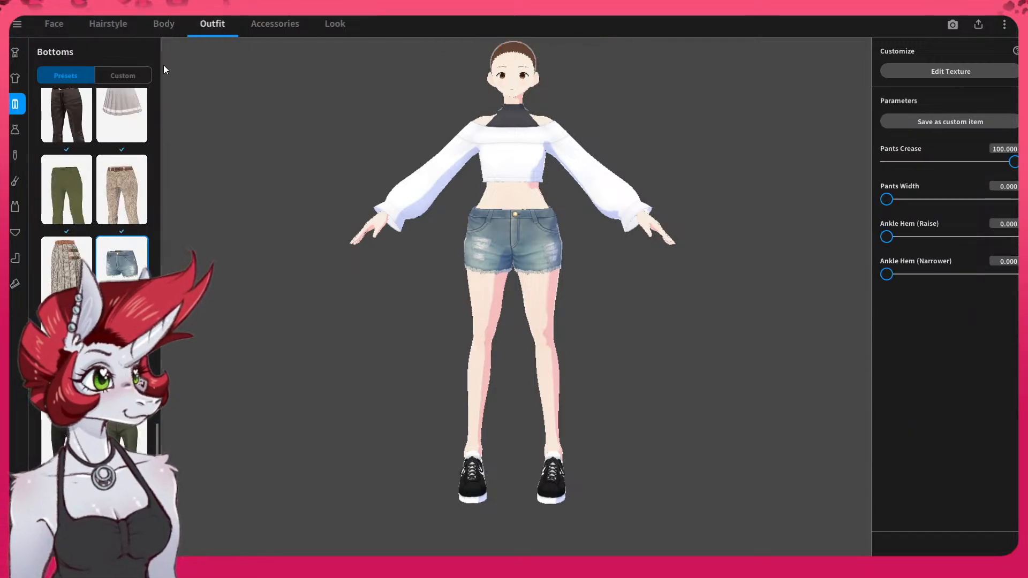
# - Examine the light-blue distressed denim shorts on the avatar from the front and the side
pyautogui.moveTo(499, 344); pyautogui.dragTo(321, 348, button='right')
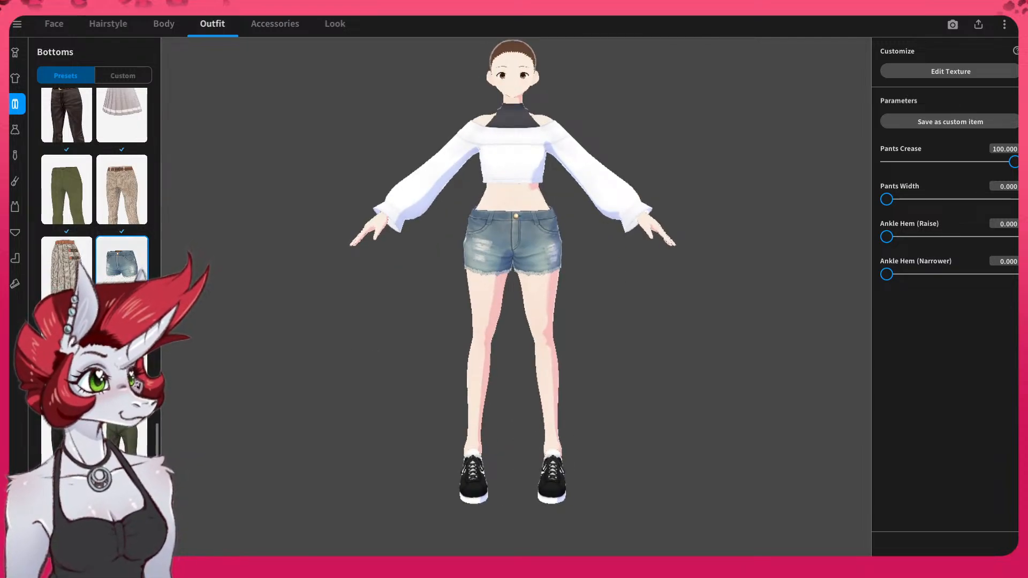
pyautogui.scroll(-2, 48, 266)
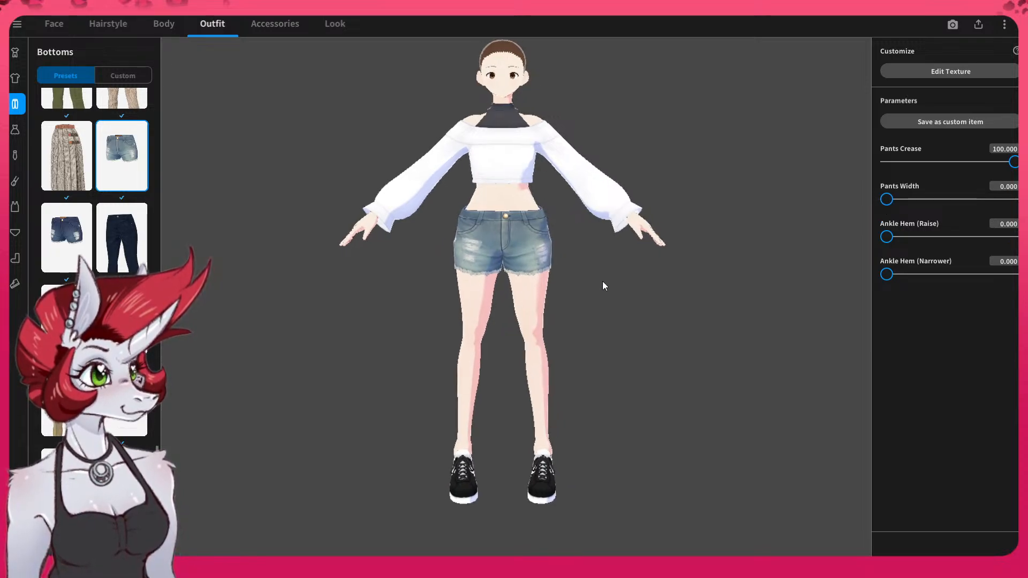
pyautogui.moveTo(608, 278); pyautogui.dragTo(555, 284)
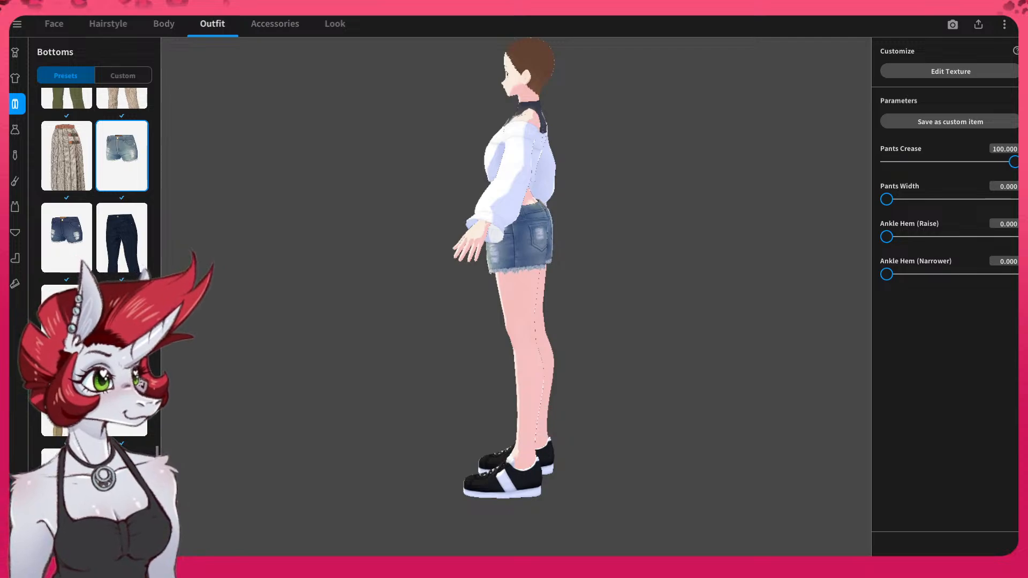
pyautogui.moveTo(571, 256); pyautogui.dragTo(630, 263, button='middle')
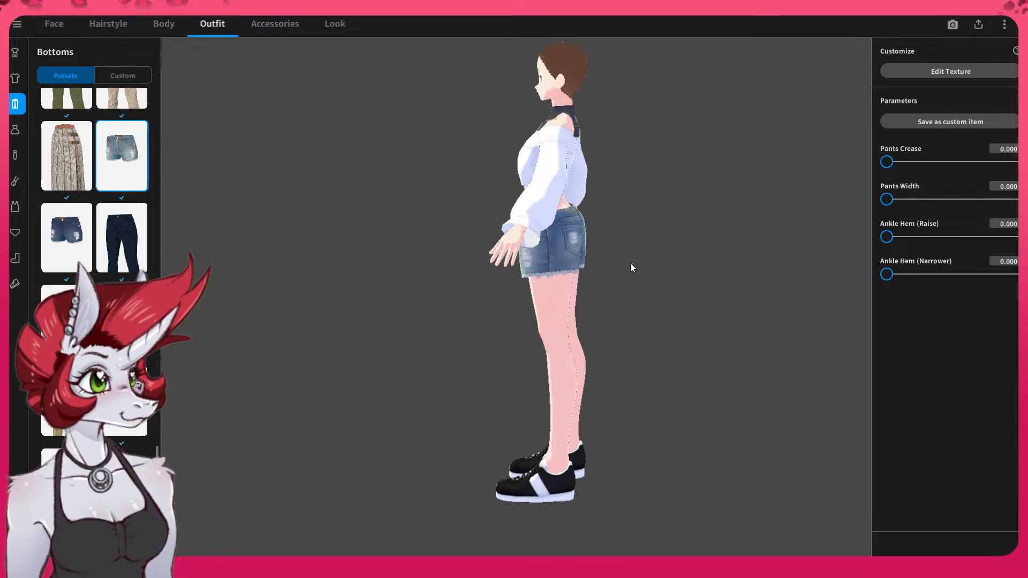
pyautogui.moveTo(599, 275); pyautogui.dragTo(475, 272)
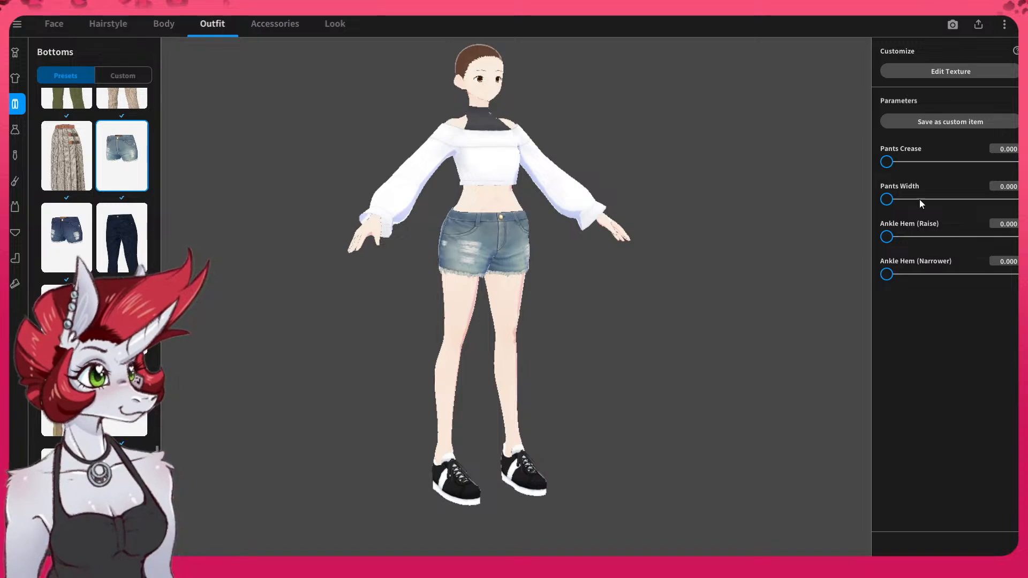
pyautogui.moveTo(659, 293)
pyautogui.mouseDown()
pyautogui.moveTo(568, 296)
pyautogui.moveTo(643, 299)
pyautogui.mouseUp()
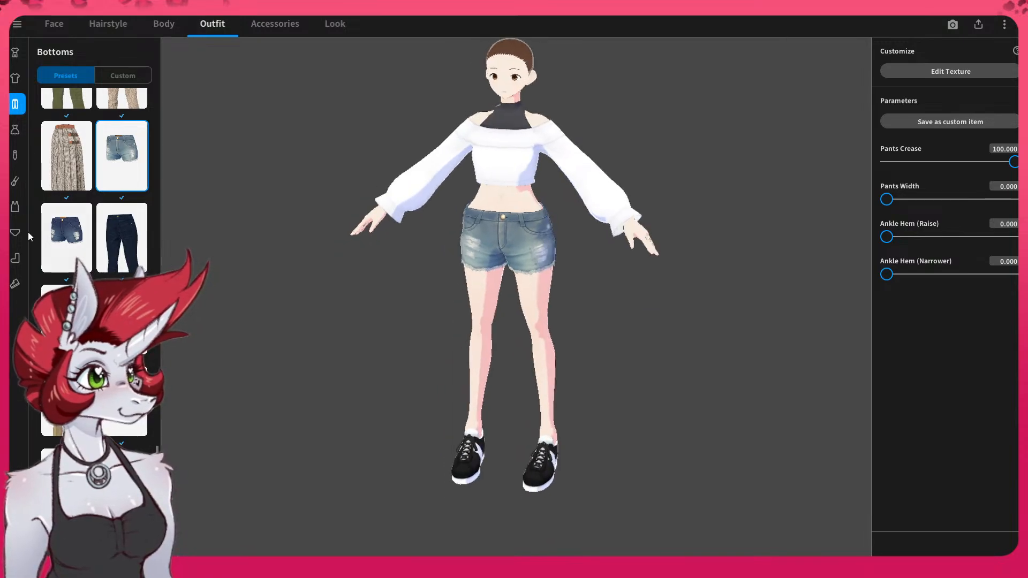
# - Browse the Dresses presets and put the red-and-black rose halter dress on the avatar
pyautogui.click(16, 131)
pyautogui.scroll(-10, 108, 239)
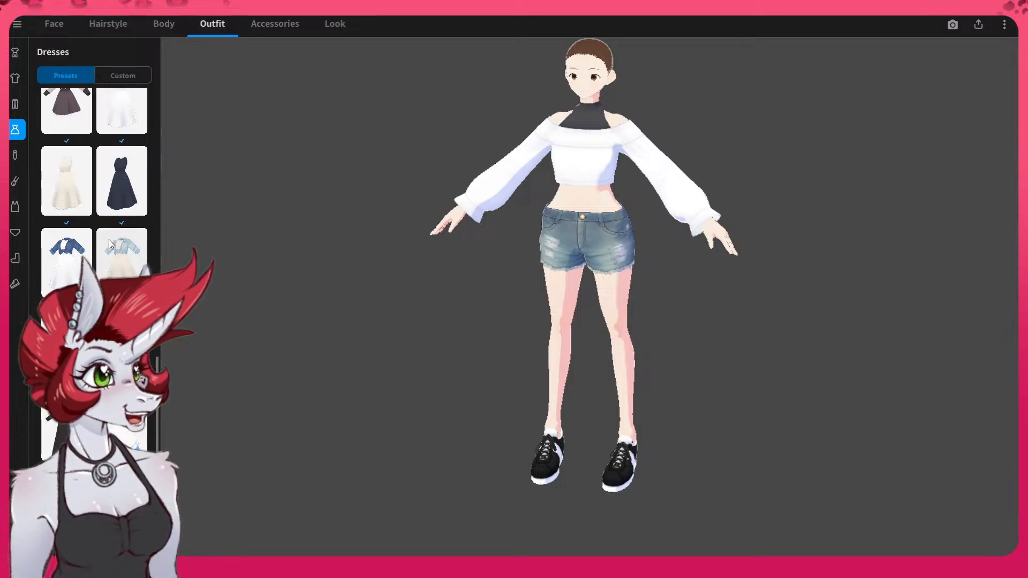
pyautogui.scroll(-5, 108, 240)
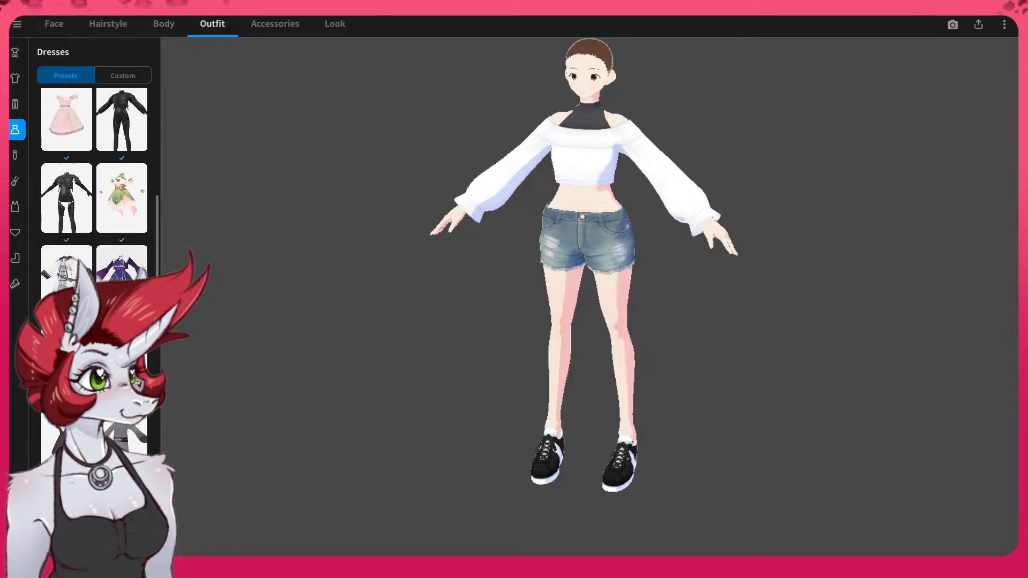
pyautogui.scroll(1, 94, 214)
pyautogui.scroll(12, 136, 271)
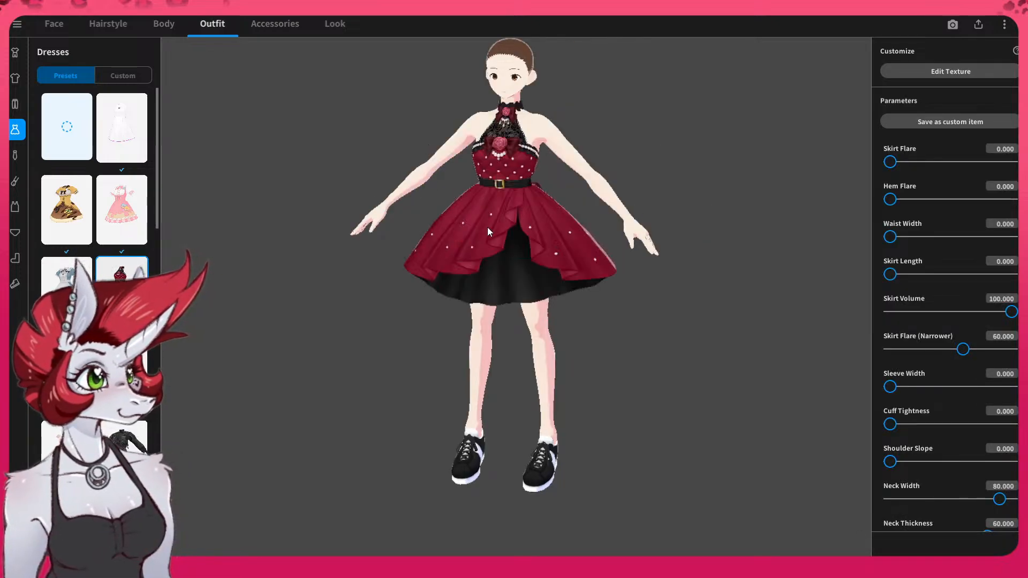
pyautogui.moveTo(517, 249); pyautogui.dragTo(339, 247, button='right')
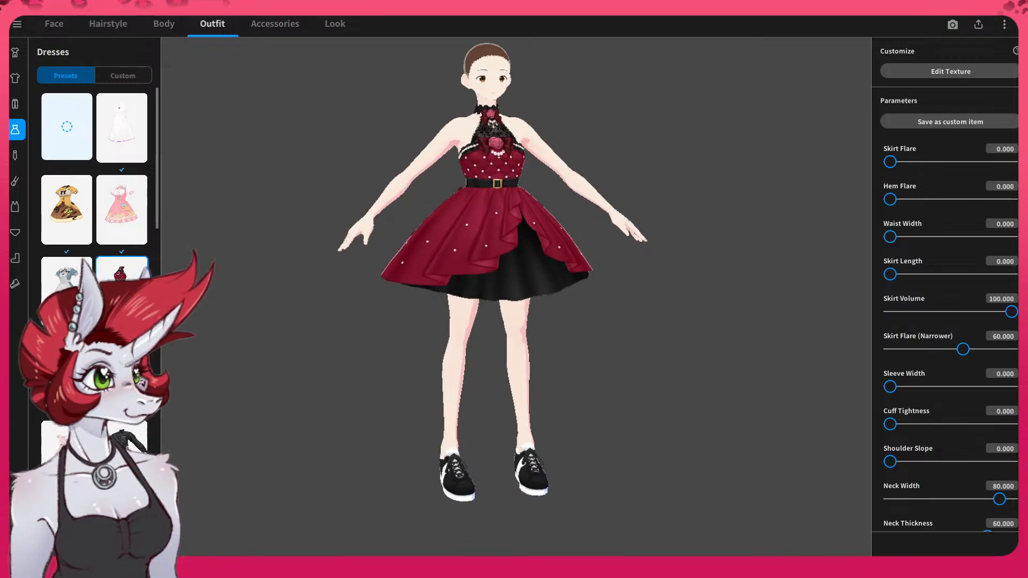
# - Try the strapless black-and-gold dress with the lace skirt and gold roses on the avatar
pyautogui.click(121, 370)
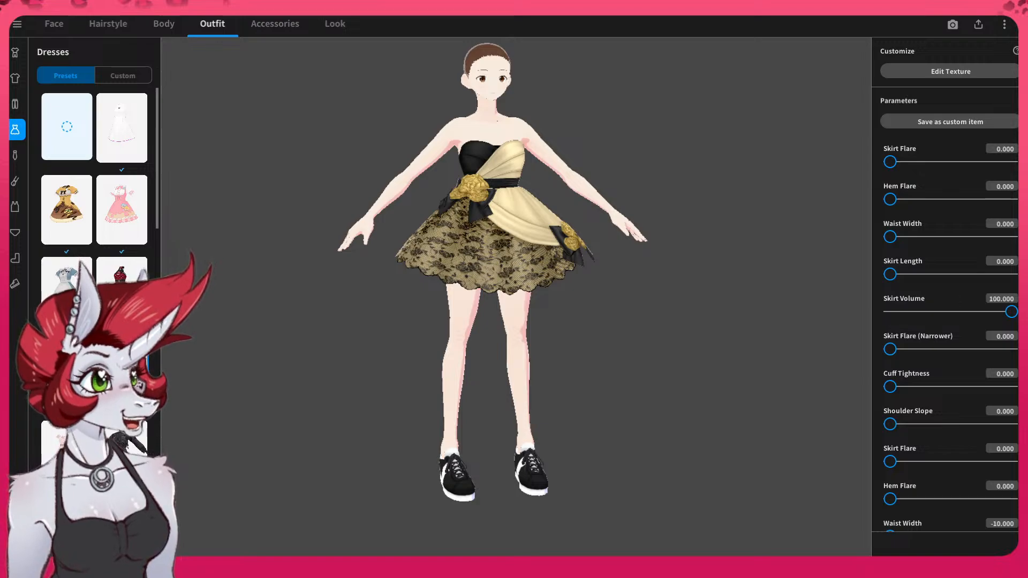
pyautogui.moveTo(523, 268)
pyautogui.mouseDown(button='right')
pyautogui.moveTo(442, 291)
pyautogui.moveTo(374, 251)
pyautogui.moveTo(315, 276)
pyautogui.moveTo(509, 267)
pyautogui.mouseUp(button='right')
pyautogui.scroll(-1, 95, 215)
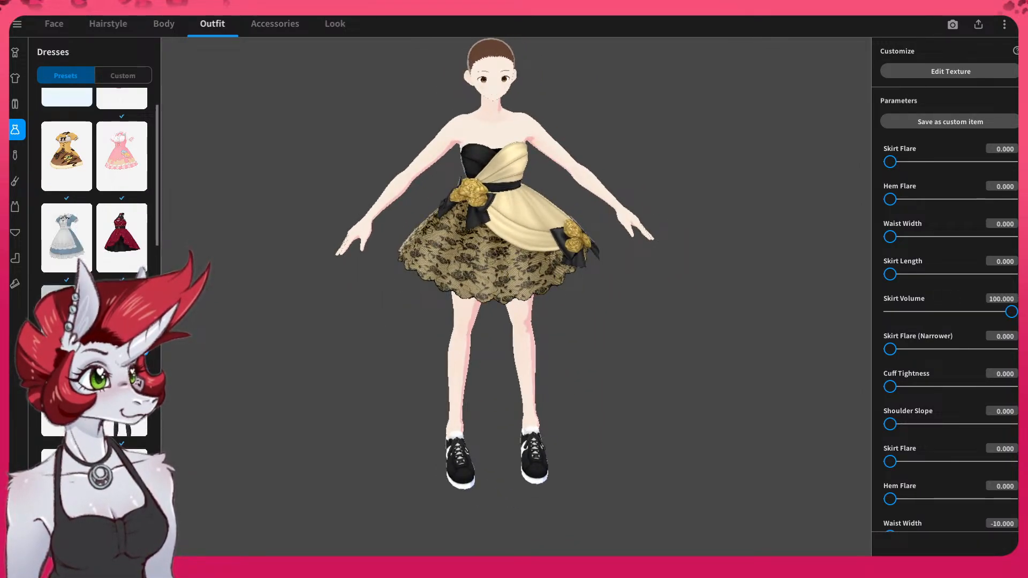
# - Try the strapless navy dress with gold embroidery and a gold sash, and check it from an angle
pyautogui.click(66, 320)
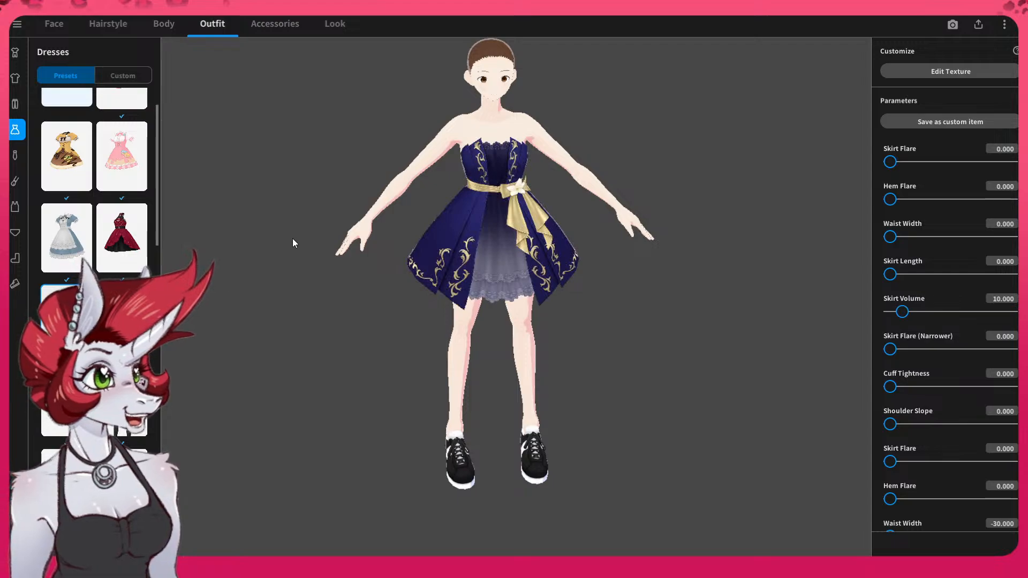
pyautogui.moveTo(292, 243); pyautogui.dragTo(442, 285, button='right')
pyautogui.scroll(-1, 94, 241)
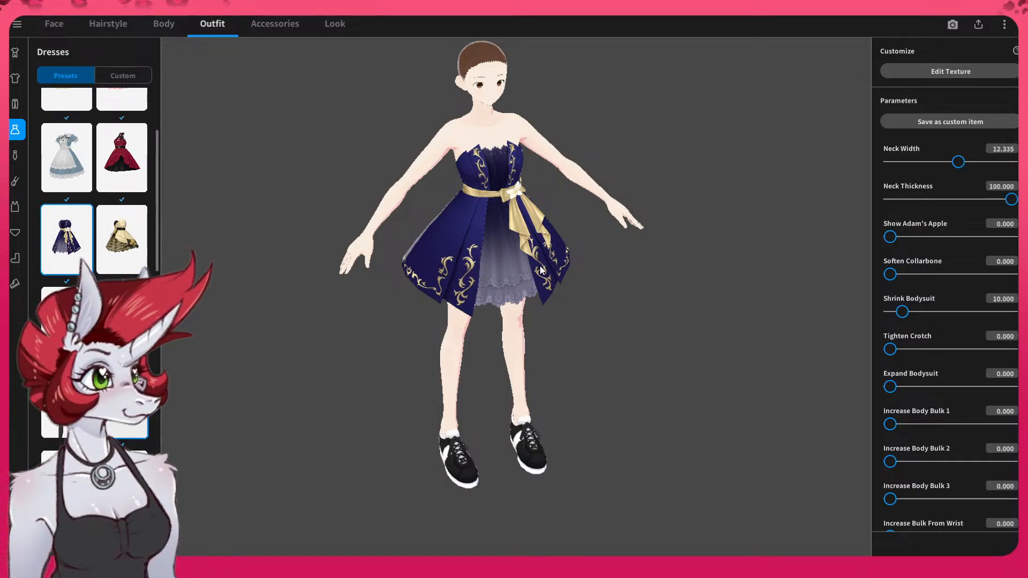
pyautogui.moveTo(524, 268)
pyautogui.mouseDown(button='right')
pyautogui.moveTo(477, 275)
pyautogui.moveTo(407, 249)
pyautogui.moveTo(391, 255)
pyautogui.moveTo(416, 265)
pyautogui.moveTo(471, 255)
pyautogui.moveTo(487, 275)
pyautogui.moveTo(529, 276)
pyautogui.moveTo(499, 242)
pyautogui.moveTo(506, 260)
pyautogui.moveTo(460, 260)
pyautogui.moveTo(487, 266)
pyautogui.moveTo(517, 291)
pyautogui.moveTo(497, 259)
pyautogui.moveTo(526, 260)
pyautogui.moveTo(508, 271)
pyautogui.moveTo(500, 258)
pyautogui.moveTo(464, 265)
pyautogui.moveTo(521, 279)
pyautogui.mouseUp(button='right')
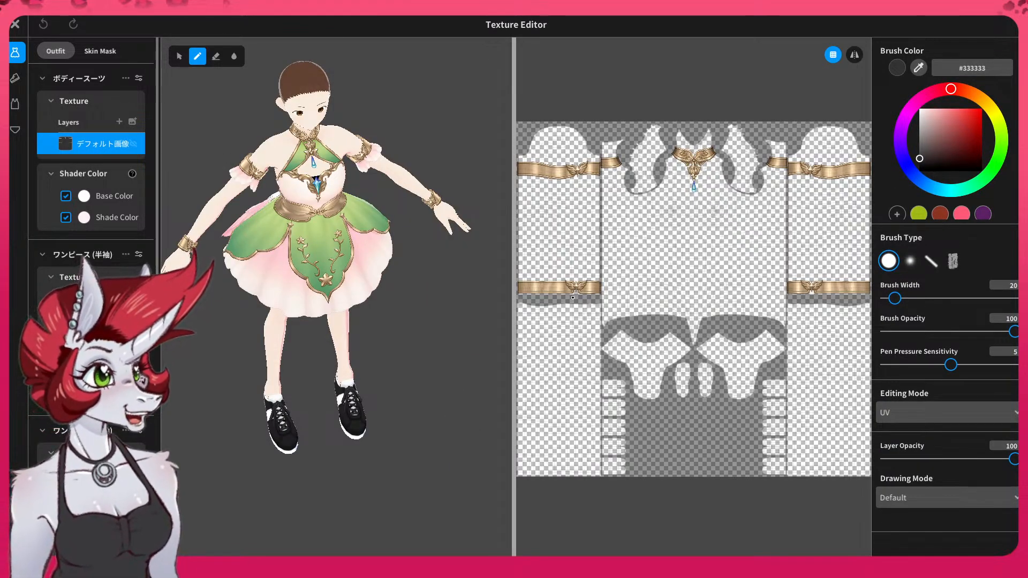
# - Select the default texture layer of the first ワンピース (半袖) part to show the green overskirt's texture
pyautogui.click(51, 102)
pyautogui.click(51, 102)
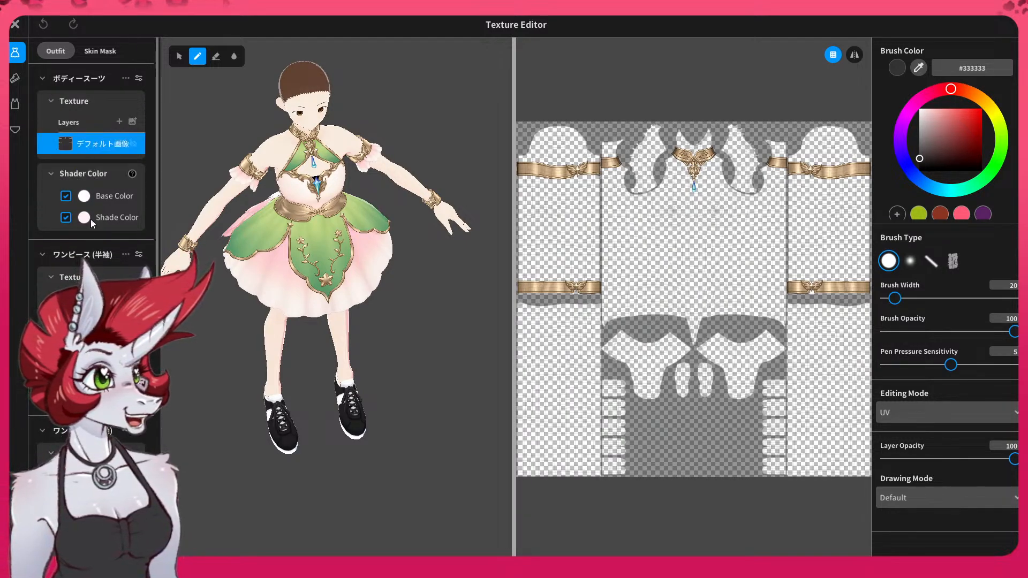
pyautogui.click(94, 319)
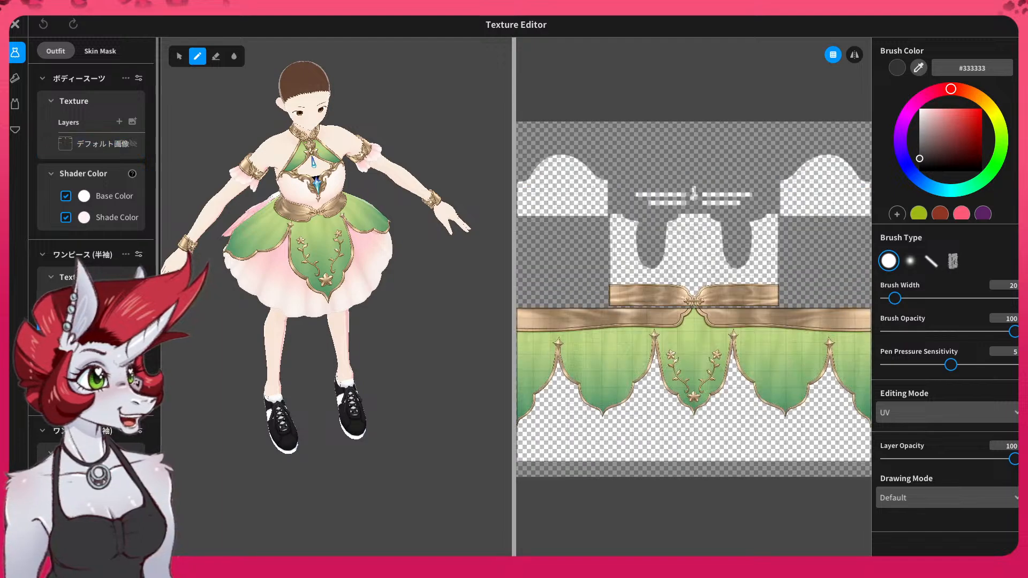
# - Collapse the bodysuit's Shader Color group and reopen its Texture group in the outfit's layer list
pyautogui.click(51, 275)
pyautogui.click(48, 102)
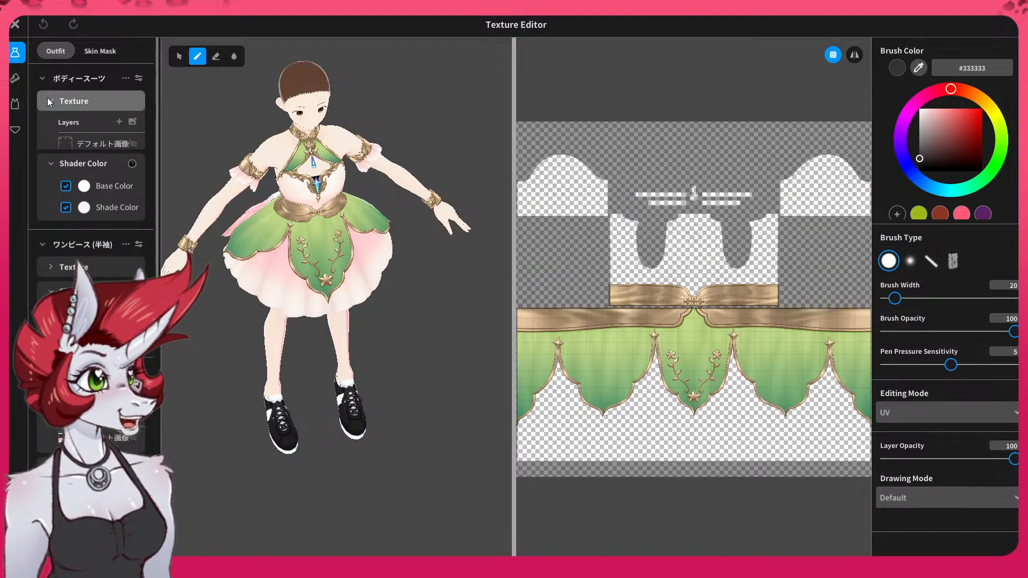
pyautogui.click(45, 126)
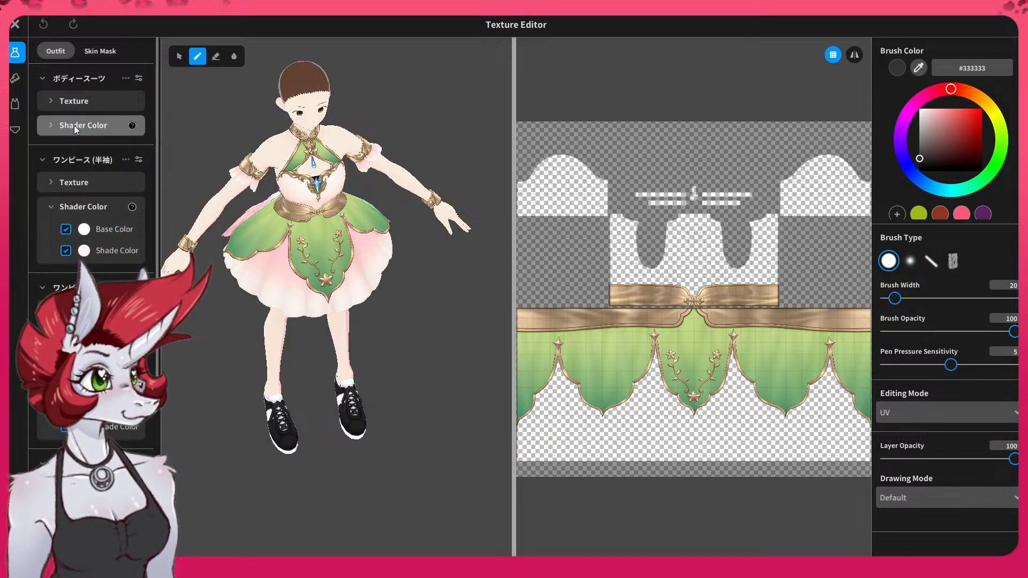
pyautogui.click(52, 102)
pyautogui.click(51, 101)
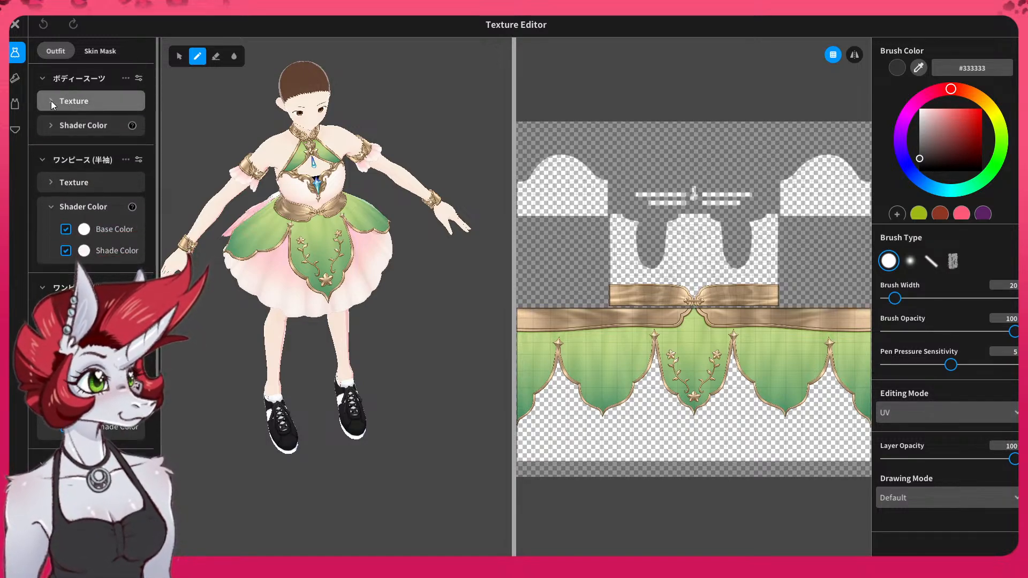
pyautogui.click(82, 100)
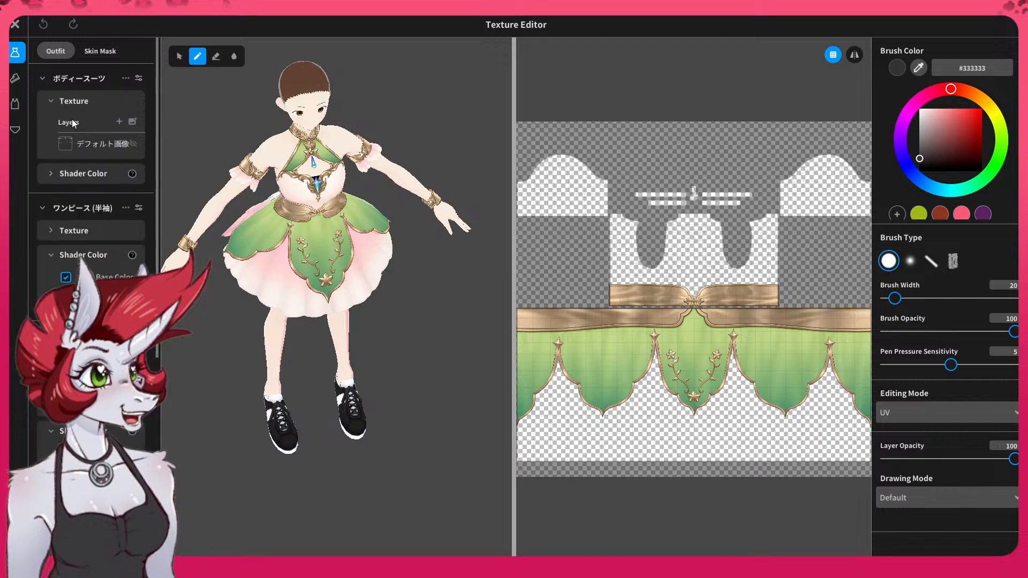
# - Review the options available for the green overskirt's texture layer, including Duplicate, Import, Export and Export Guide, and close them
pyautogui.click(96, 145)
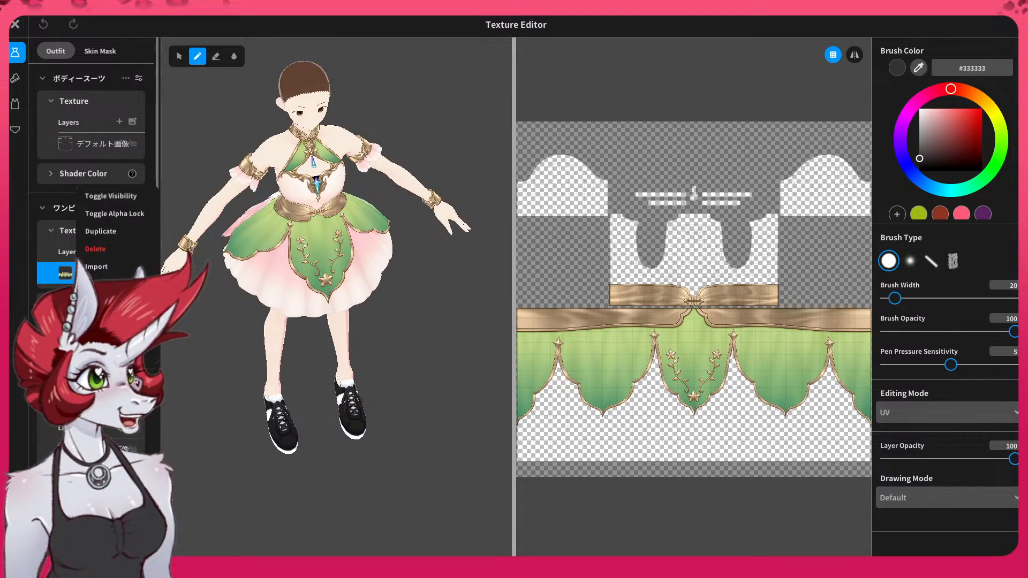
pyautogui.scroll(-2, 112, 225)
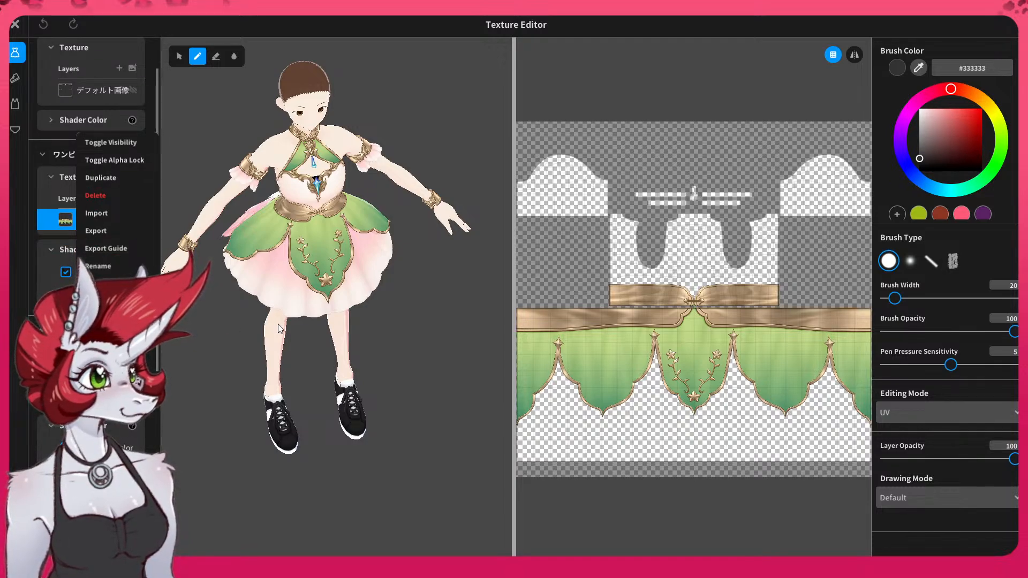
pyautogui.scroll(2, 102, 215)
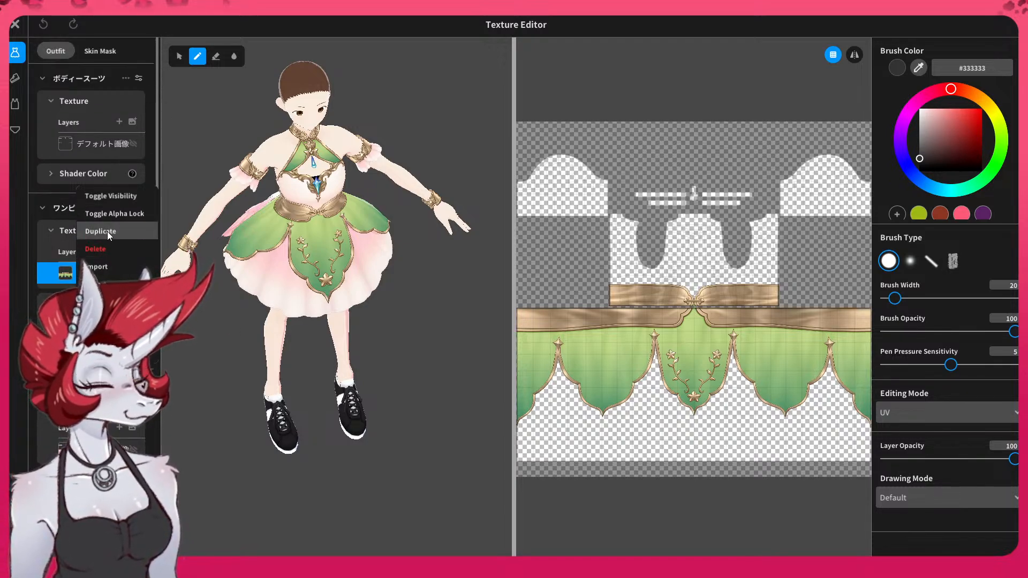
pyautogui.scroll(-1, 88, 120)
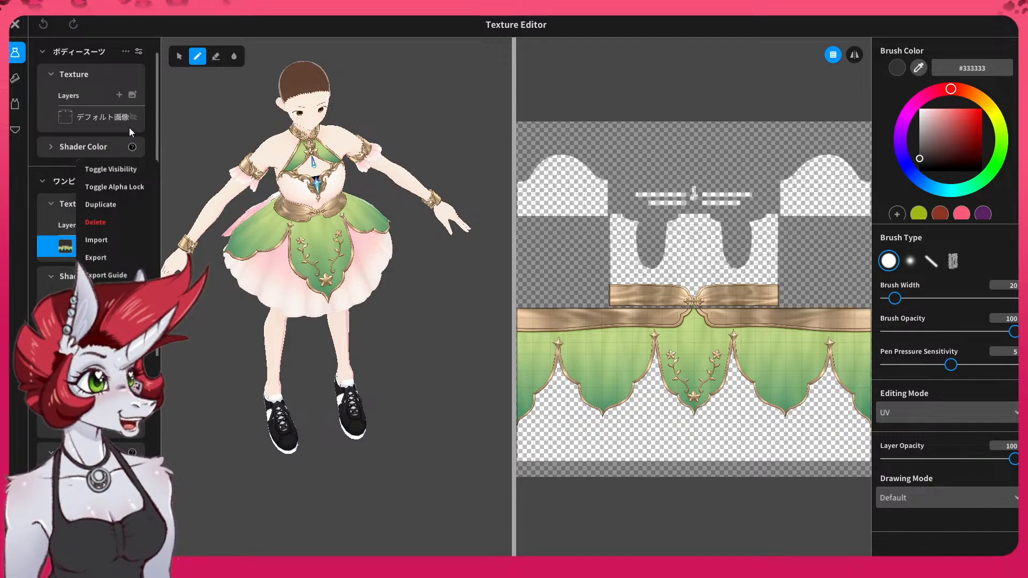
pyautogui.click(151, 127)
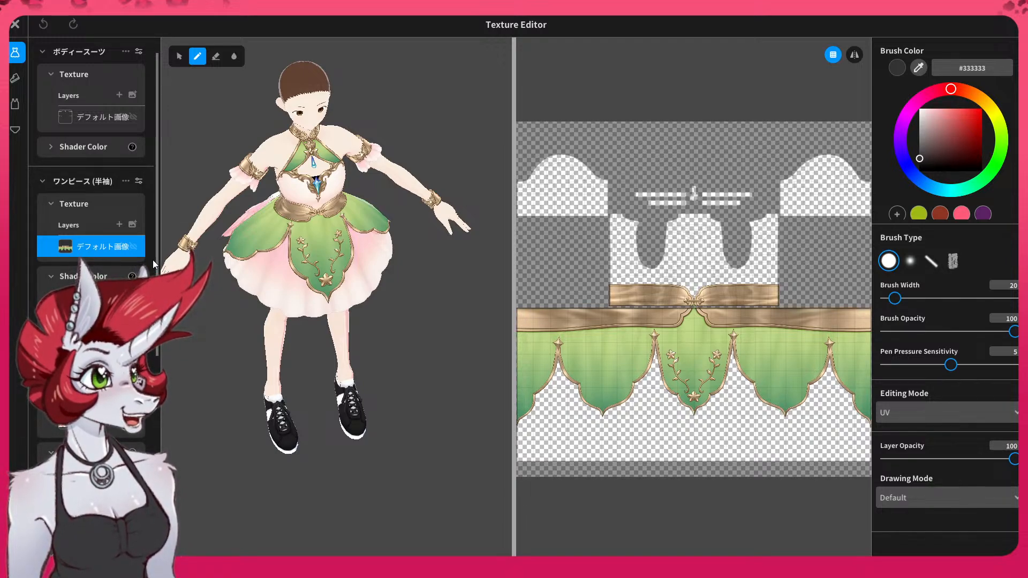
# - Toggle the visibility of the pink dress part's default texture layer off and on to check what it covers
pyautogui.scroll(-8, 91, 214)
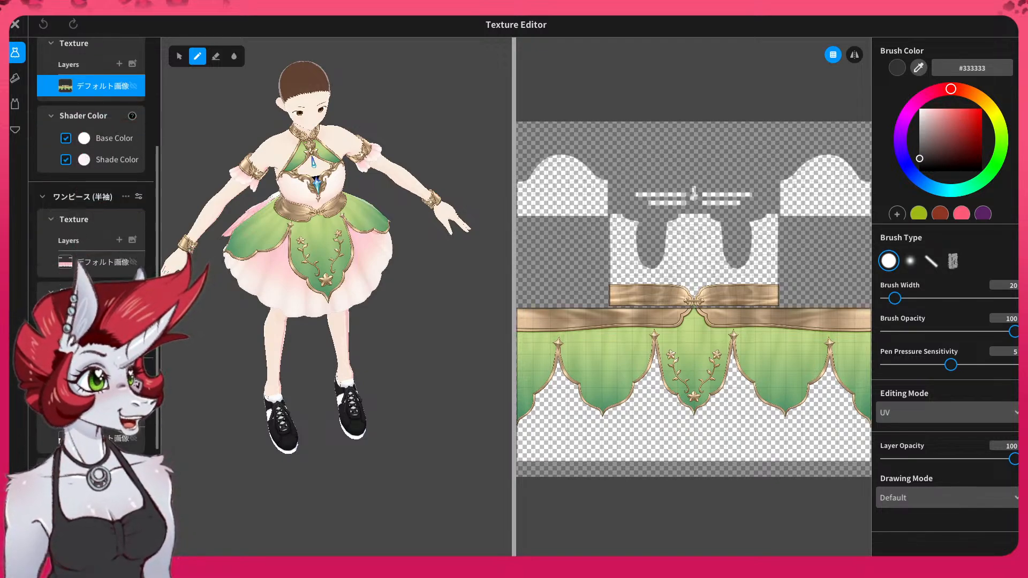
pyautogui.scroll(-3, 91, 215)
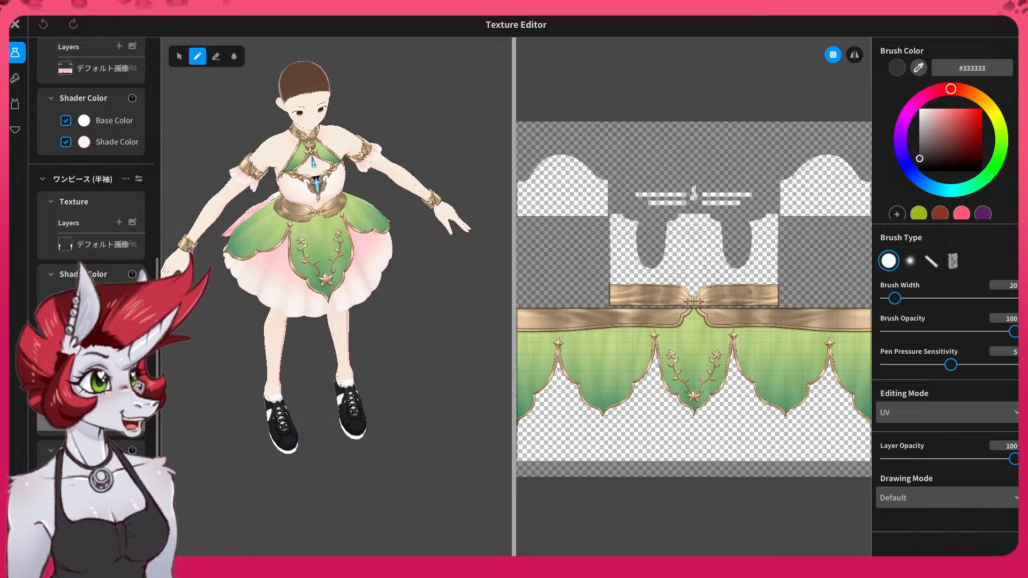
pyautogui.click(133, 421)
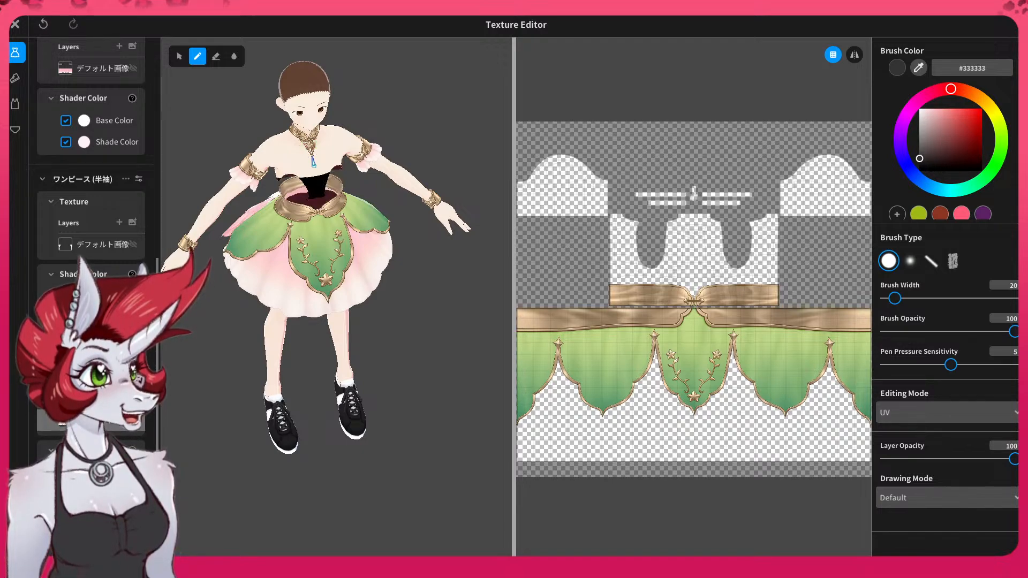
pyautogui.click(134, 421)
pyautogui.click(134, 421)
pyautogui.click(133, 421)
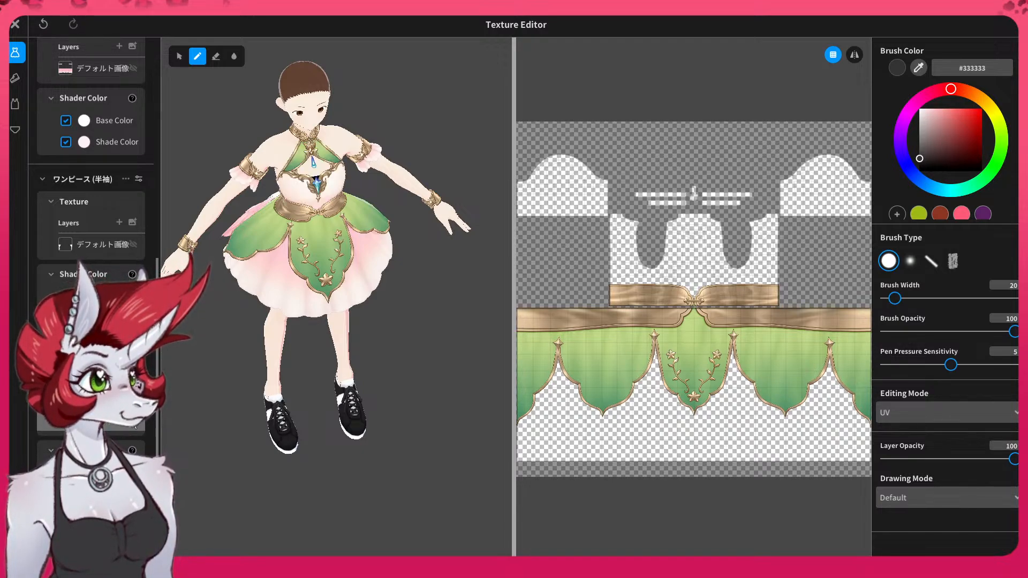
# - Select the pink underskirt's layer and the pink bow's layer, and examine the bow on the back of the outfit
pyautogui.rightClick(93, 420)
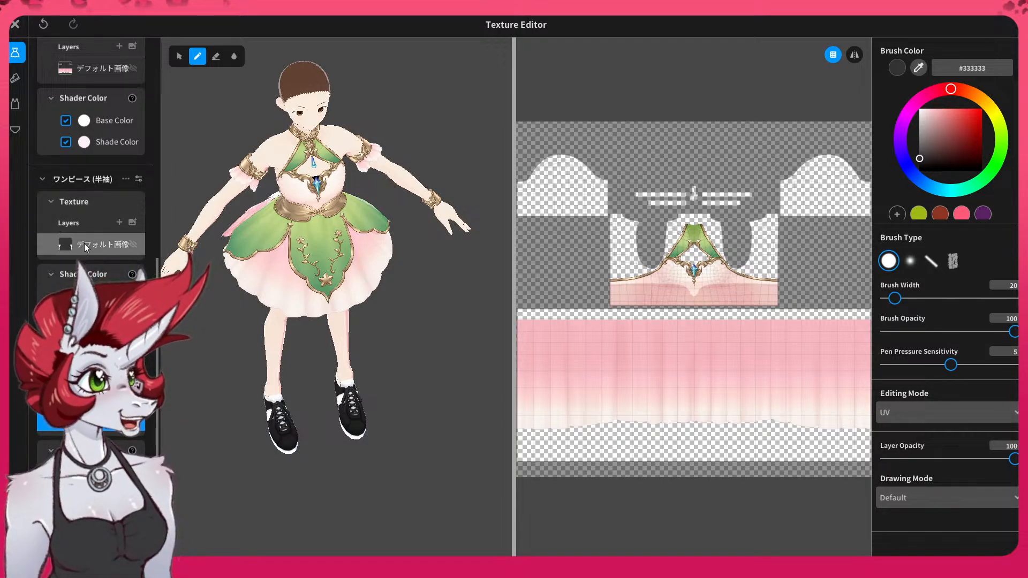
pyautogui.rightClick(106, 246)
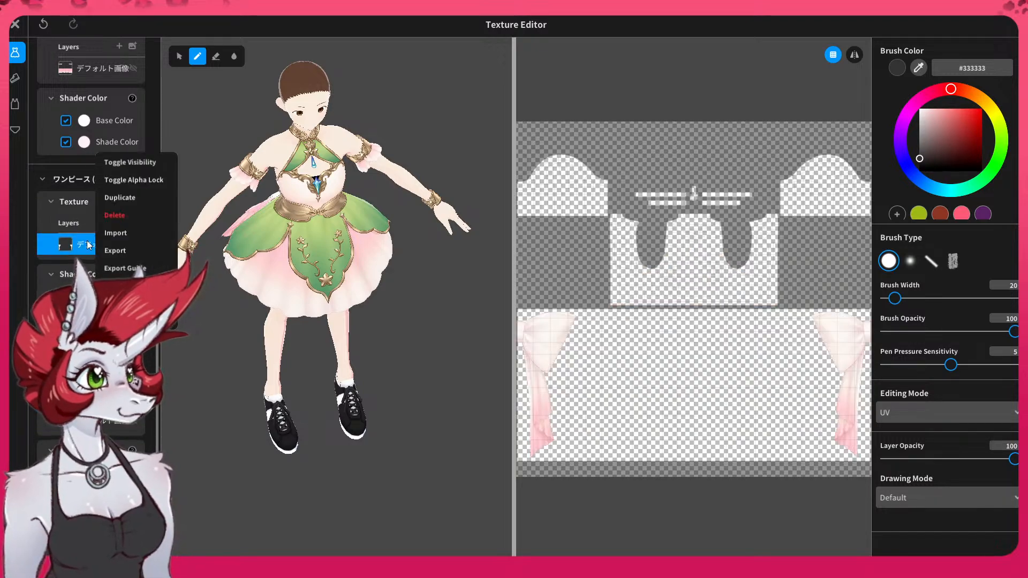
pyautogui.click(261, 270)
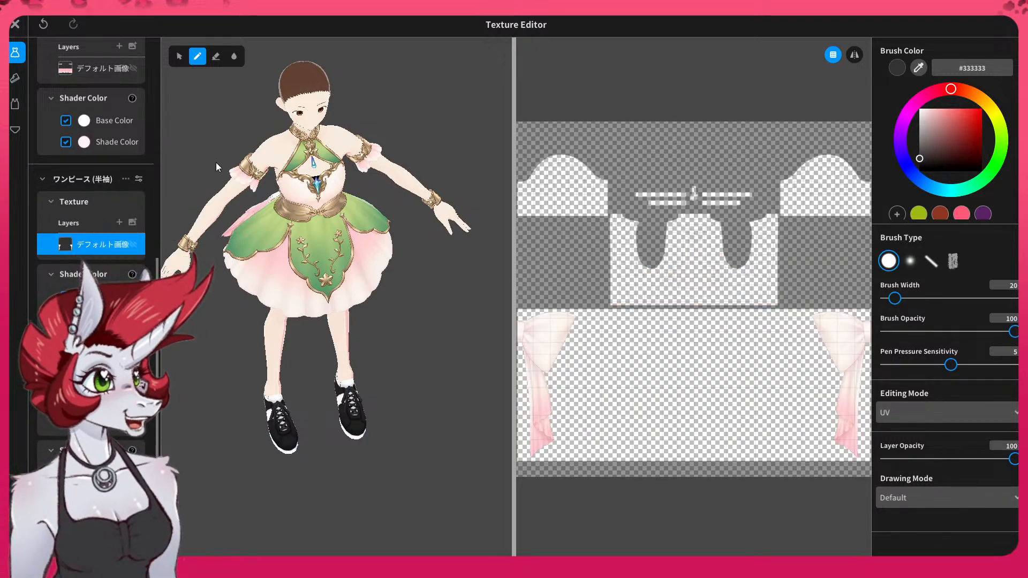
pyautogui.moveTo(256, 277); pyautogui.dragTo(444, 284, button='right')
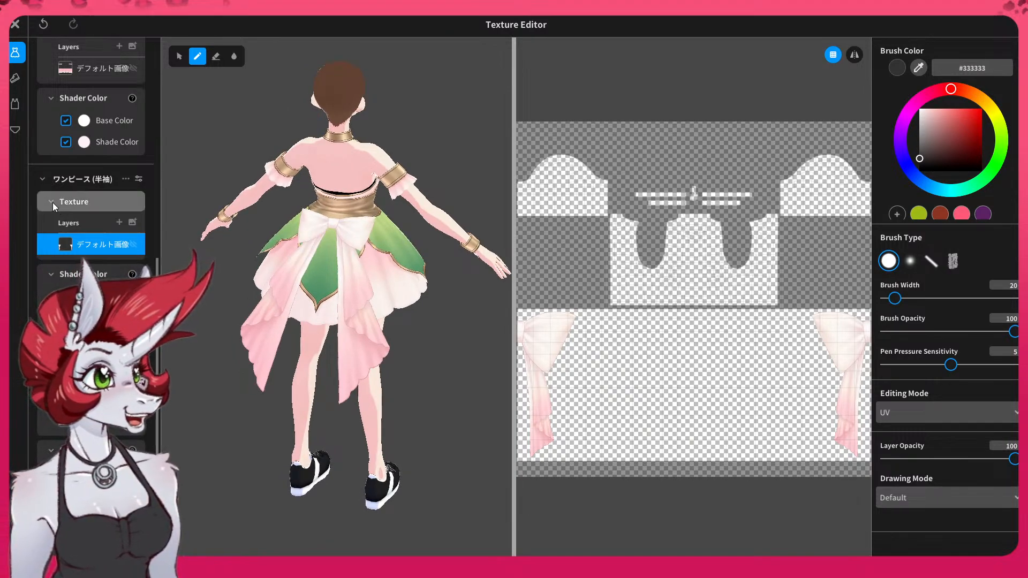
pyautogui.moveTo(275, 262); pyautogui.dragTo(176, 264, button='right')
pyautogui.moveTo(253, 245); pyautogui.dragTo(332, 205, button='right')
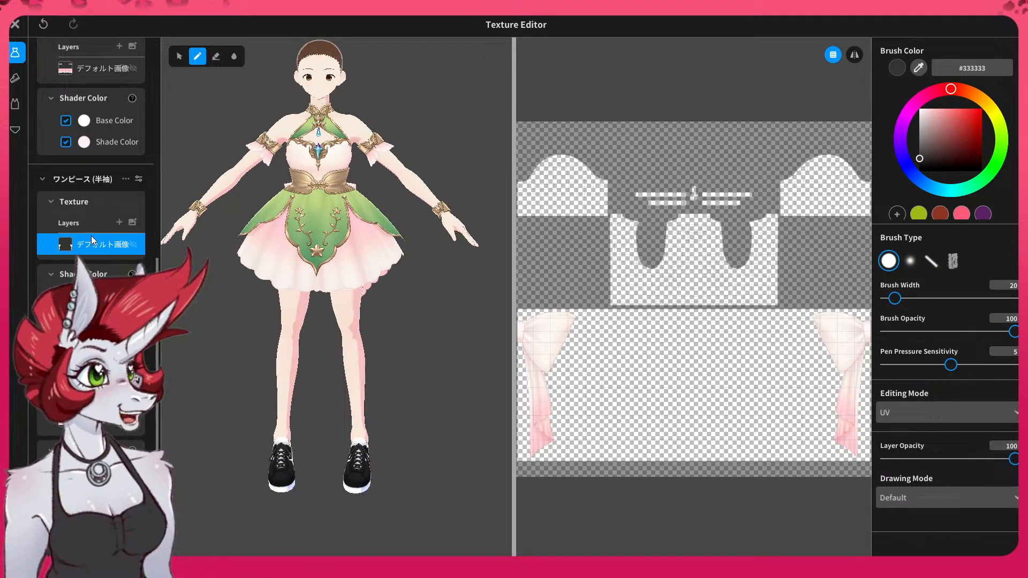
# - Review the options for the pink underskirt's default texture layer, including Duplicate, Import and Export, and close them
pyautogui.scroll(-2, 81, 238)
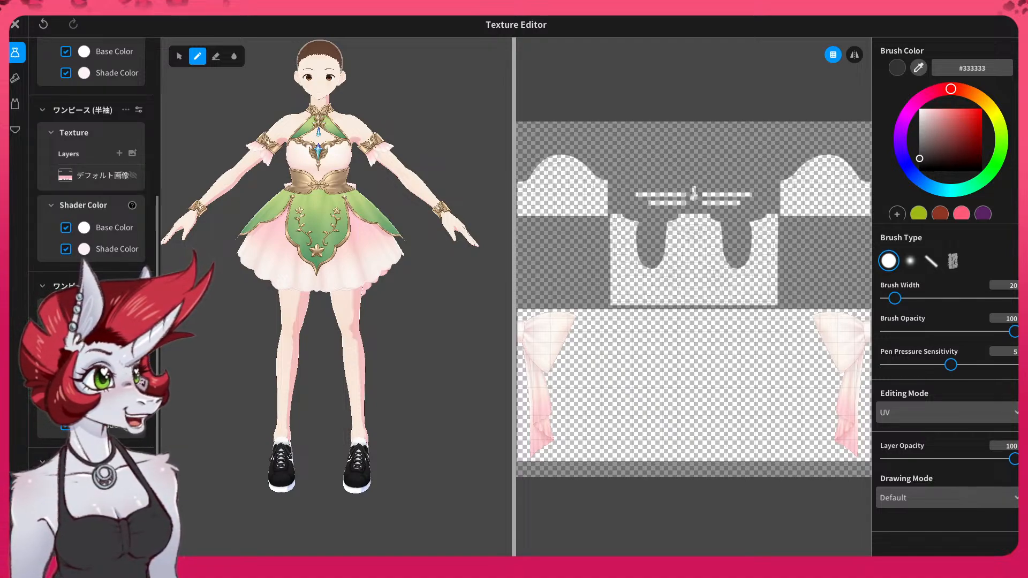
pyautogui.click(81, 361)
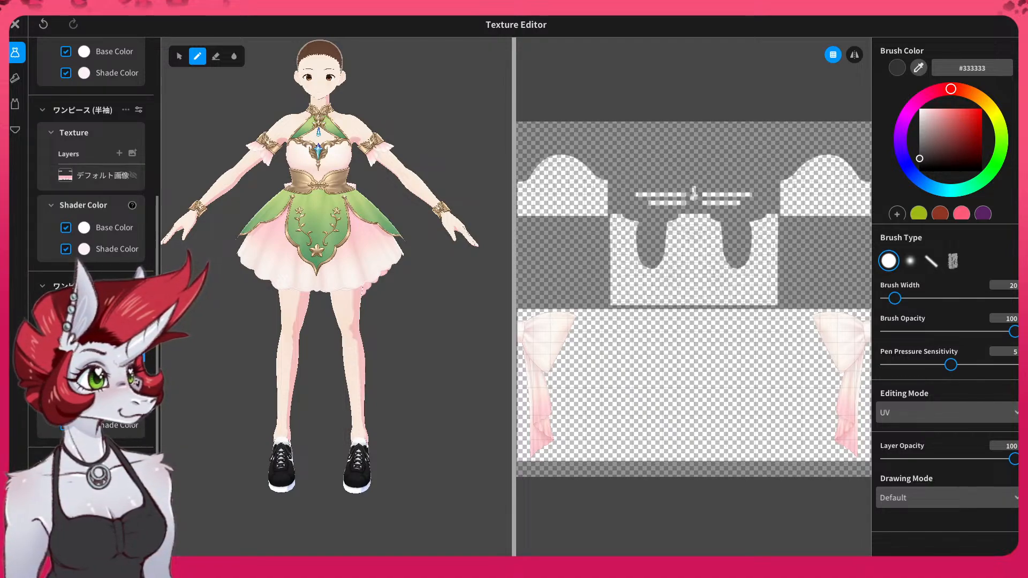
pyautogui.scroll(3, 94, 242)
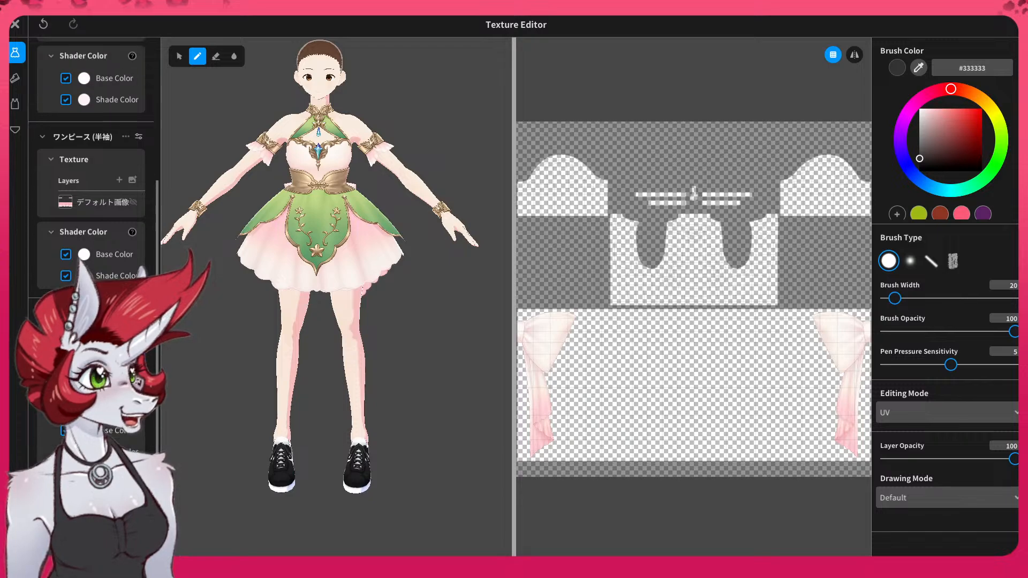
pyautogui.rightClick(86, 257)
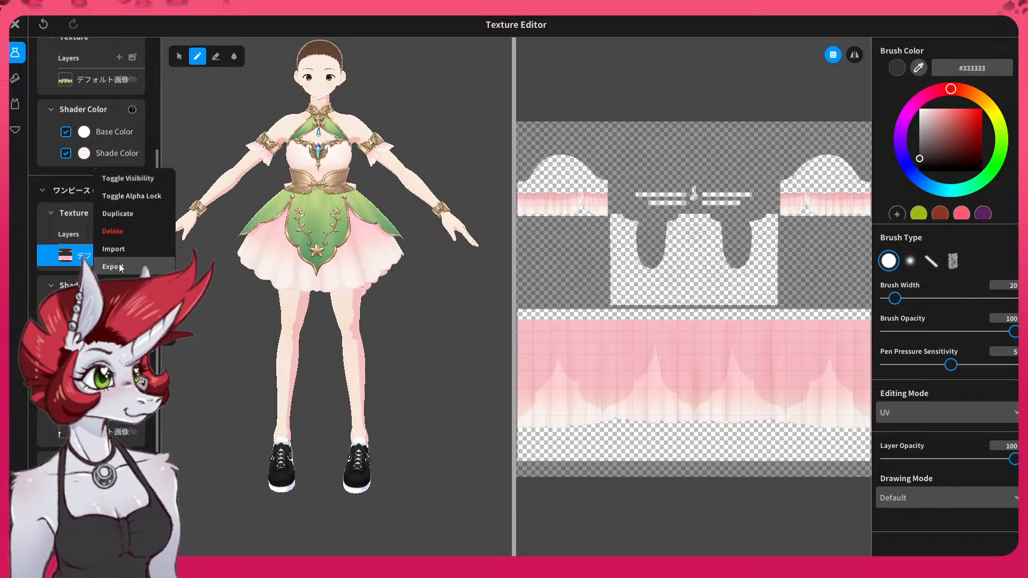
pyautogui.rightClick(44, 258)
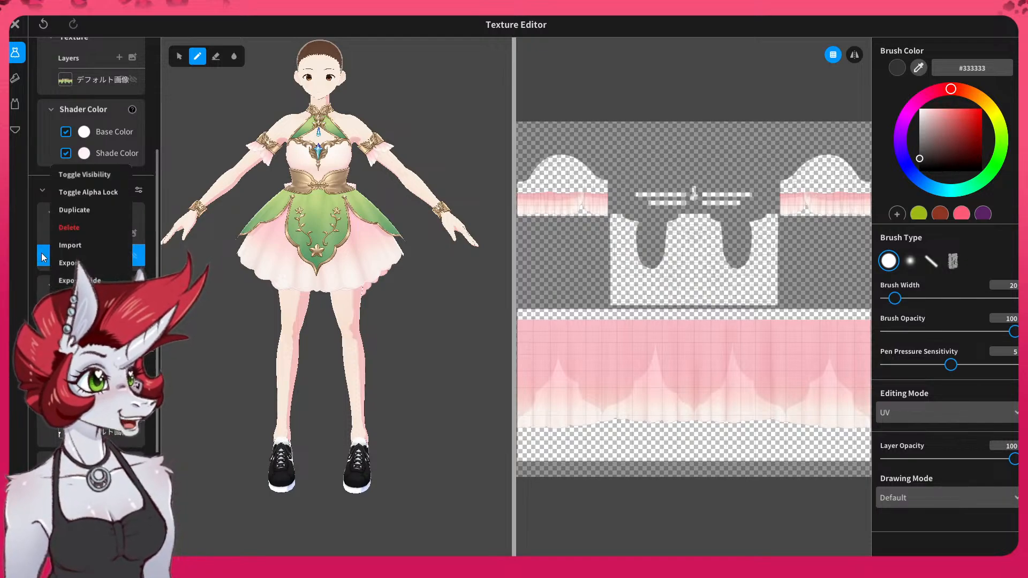
pyautogui.click(44, 257)
# - Toggle the visibility of the pink underskirt's texture layer off and on to check which parts of the dress it covers
pyautogui.click(131, 255)
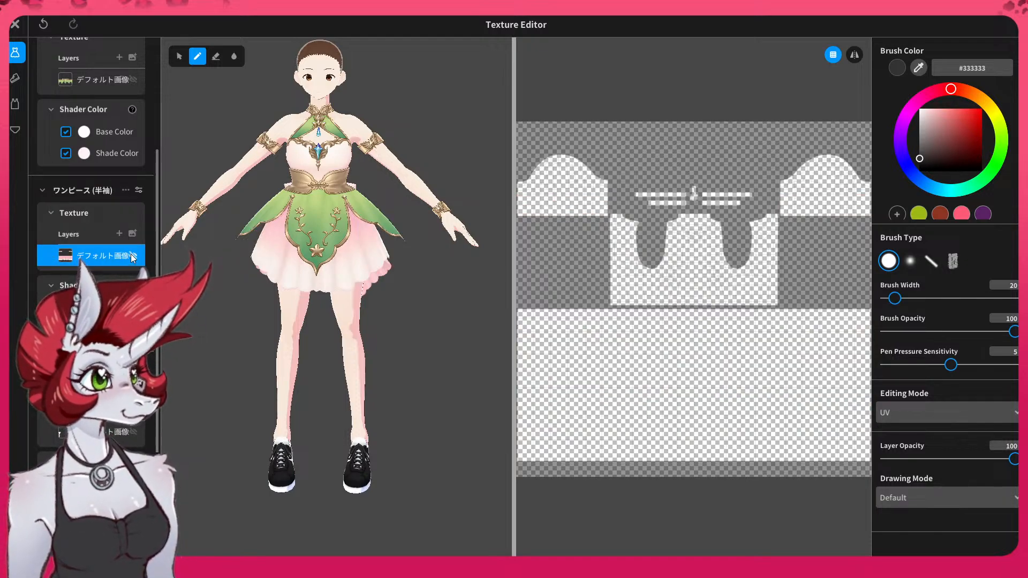
pyautogui.click(131, 255)
pyautogui.click(132, 255)
pyautogui.click(131, 254)
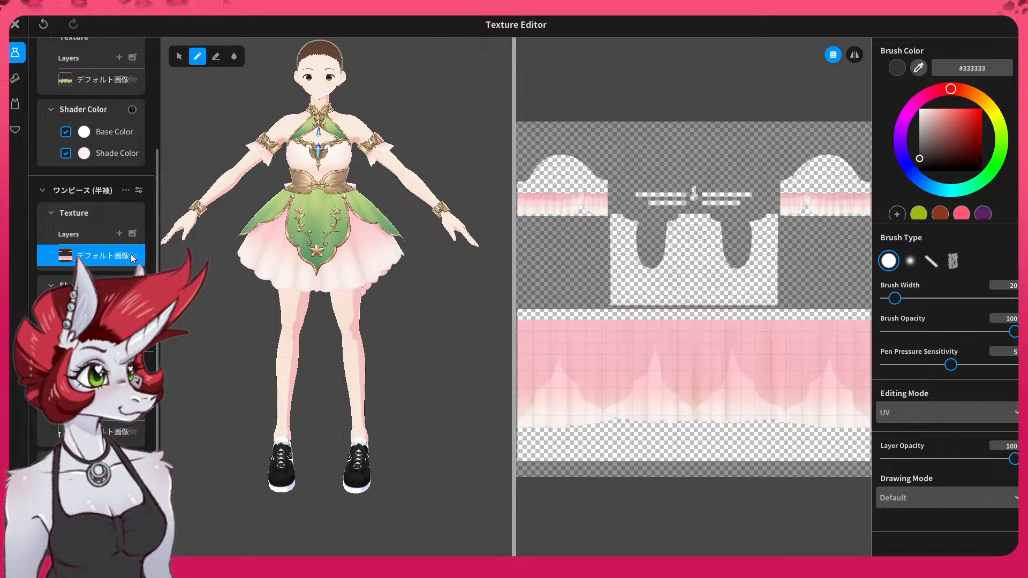
pyautogui.click(131, 254)
pyautogui.click(130, 253)
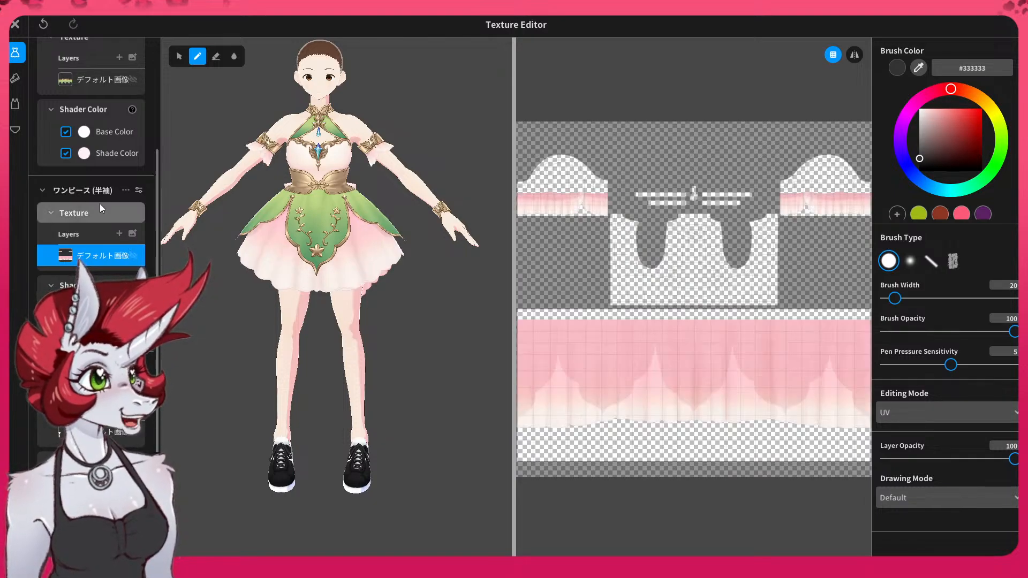
# - Hide and show the green overskirt's default texture layer to check which parts of the outfit it covers
pyautogui.scroll(1, 99, 204)
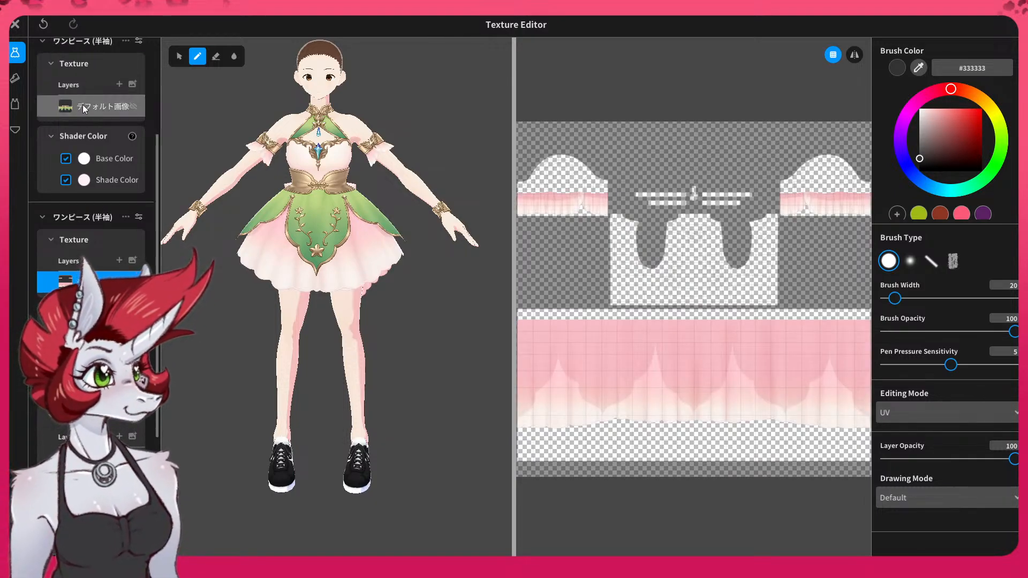
pyautogui.scroll(2, 81, 100)
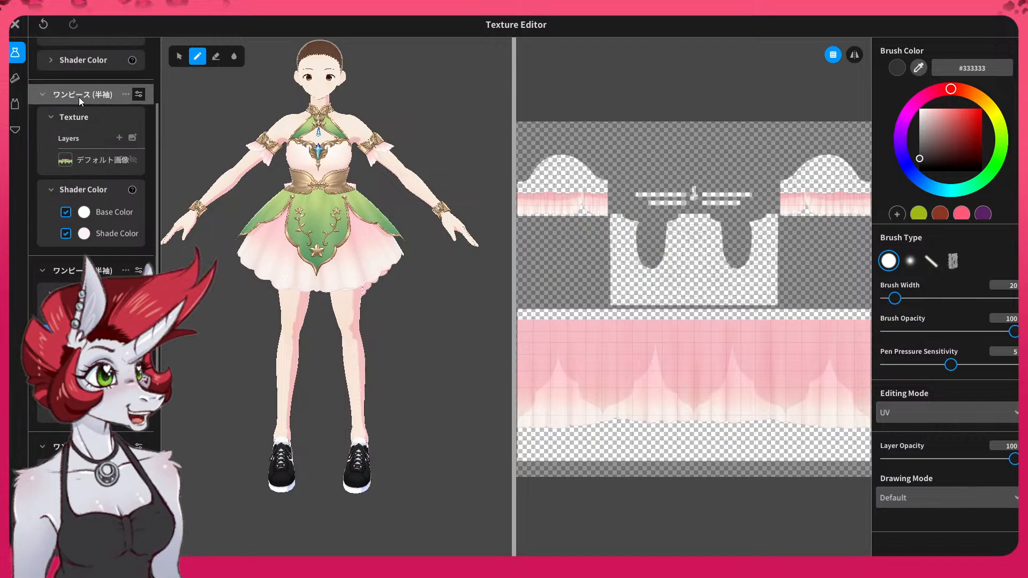
pyautogui.click(133, 161)
pyautogui.click(133, 161)
pyautogui.click(133, 161)
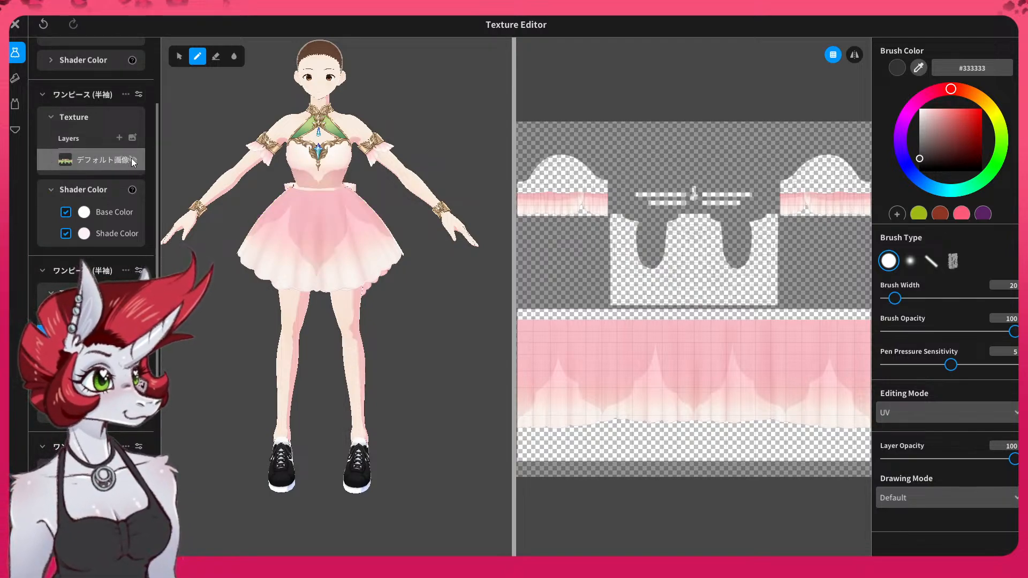
pyautogui.click(132, 161)
# - Toggle the bodysuit's default texture layer off and on to check which jewelry and armbands belong to it
pyautogui.scroll(4, 131, 158)
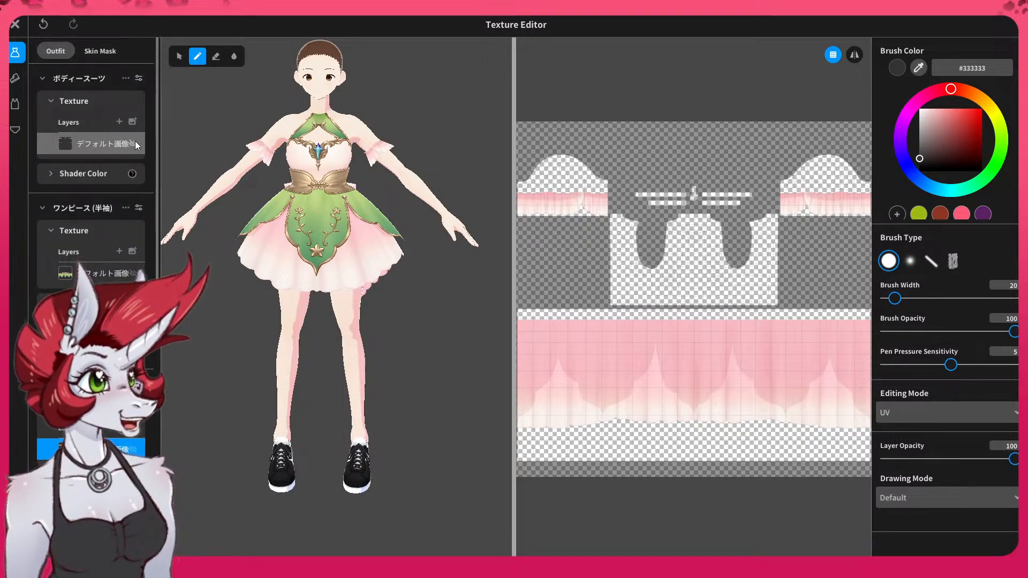
pyautogui.click(132, 143)
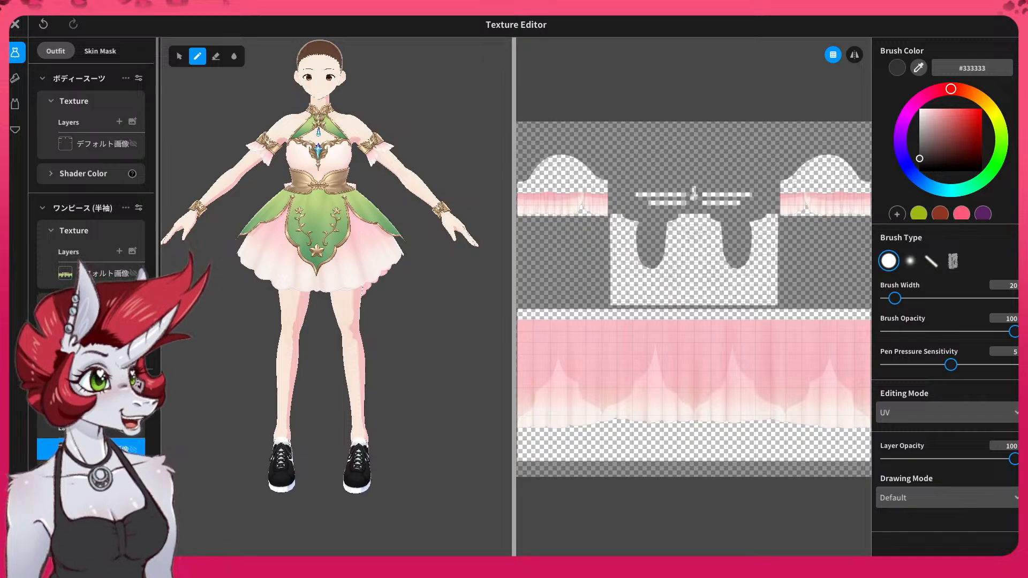
pyautogui.moveTo(343, 241)
pyautogui.mouseDown(button='right')
pyautogui.moveTo(300, 279)
pyautogui.moveTo(214, 273)
pyautogui.moveTo(386, 282)
pyautogui.moveTo(332, 241)
pyautogui.moveTo(354, 236)
pyautogui.moveTo(342, 221)
pyautogui.mouseUp(button='right')
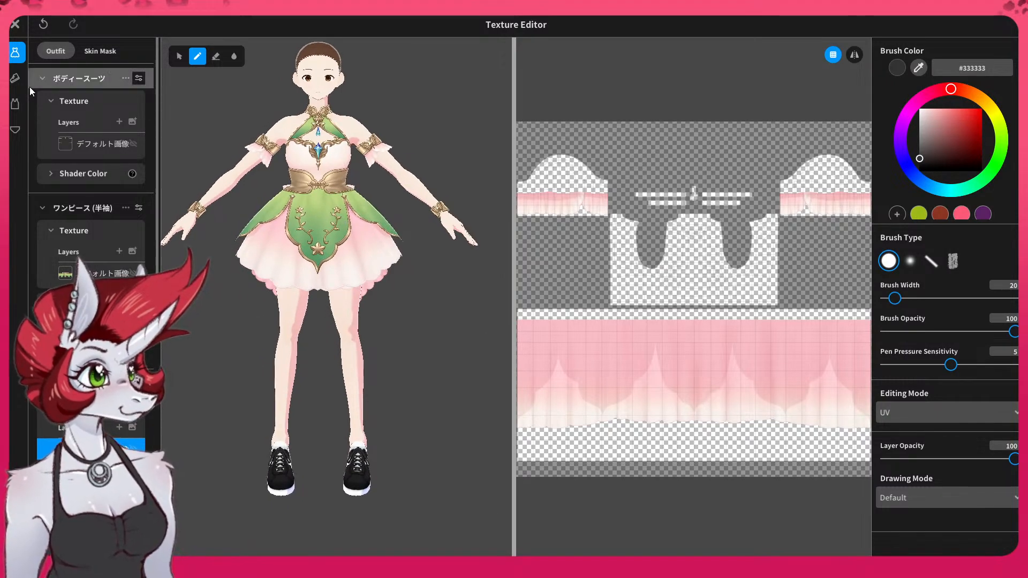
# - View the sneakers' texture layers and close the Texture Editor without saving
pyautogui.click(15, 80)
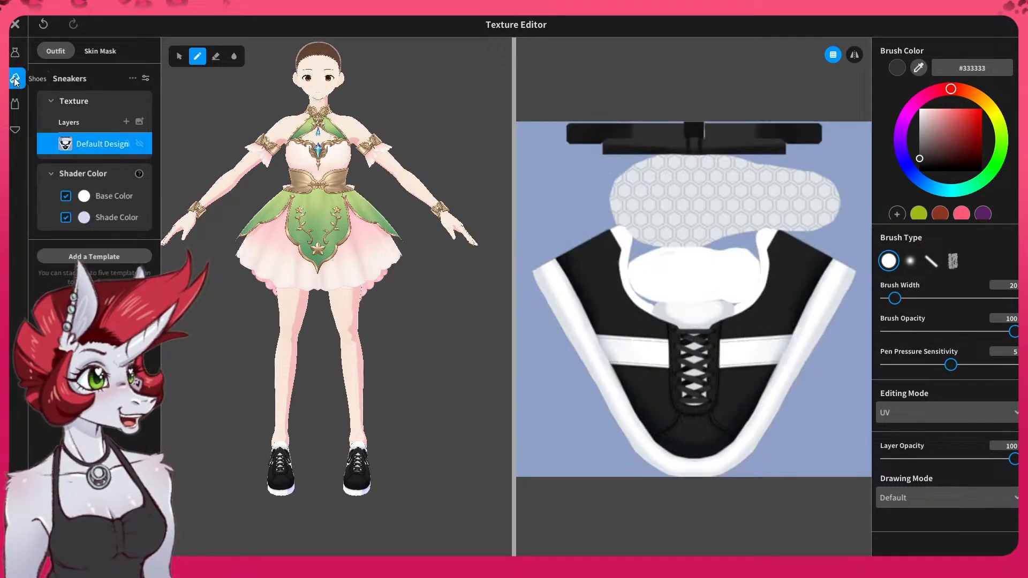
pyautogui.click(16, 24)
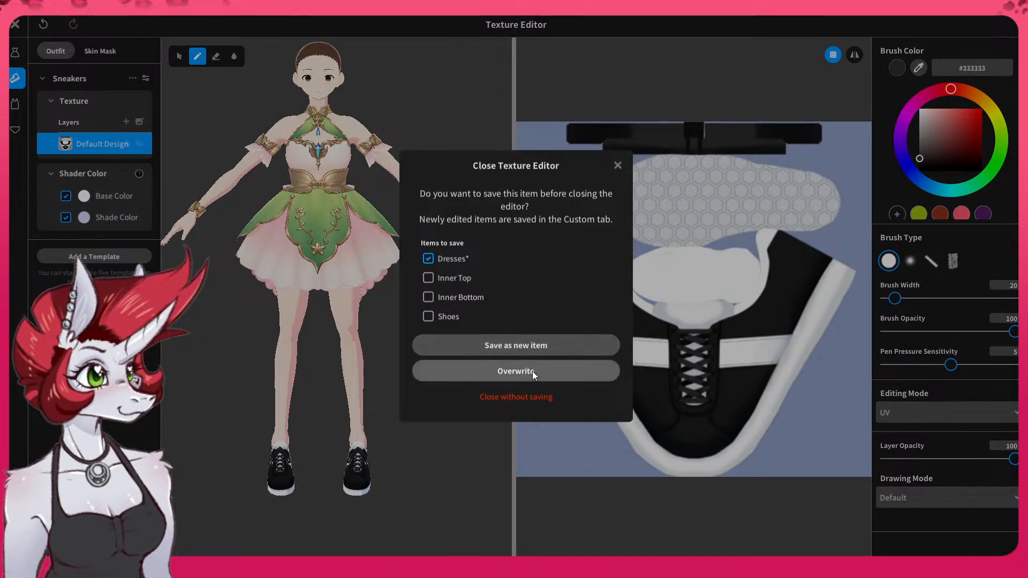
pyautogui.click(509, 405)
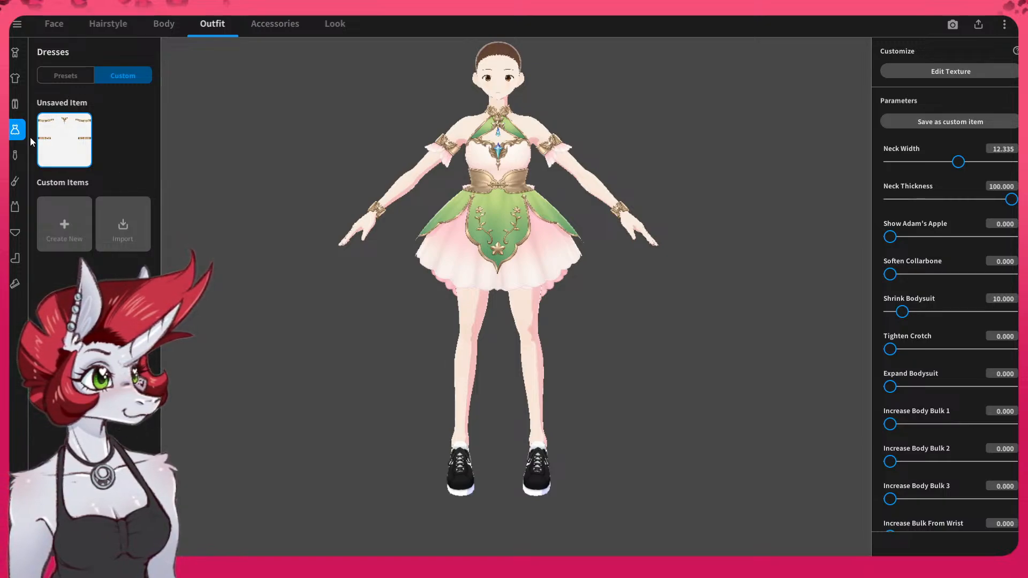
# - Try the gold rose choker preset from the neck accessories on the dressed avatar and return to the dresses
pyautogui.click(16, 157)
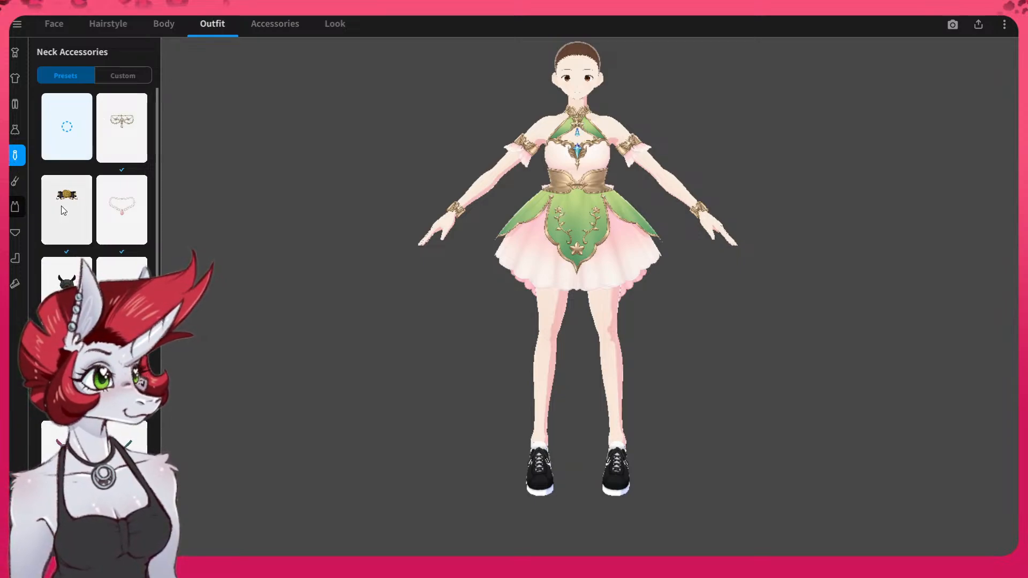
pyautogui.click(82, 199)
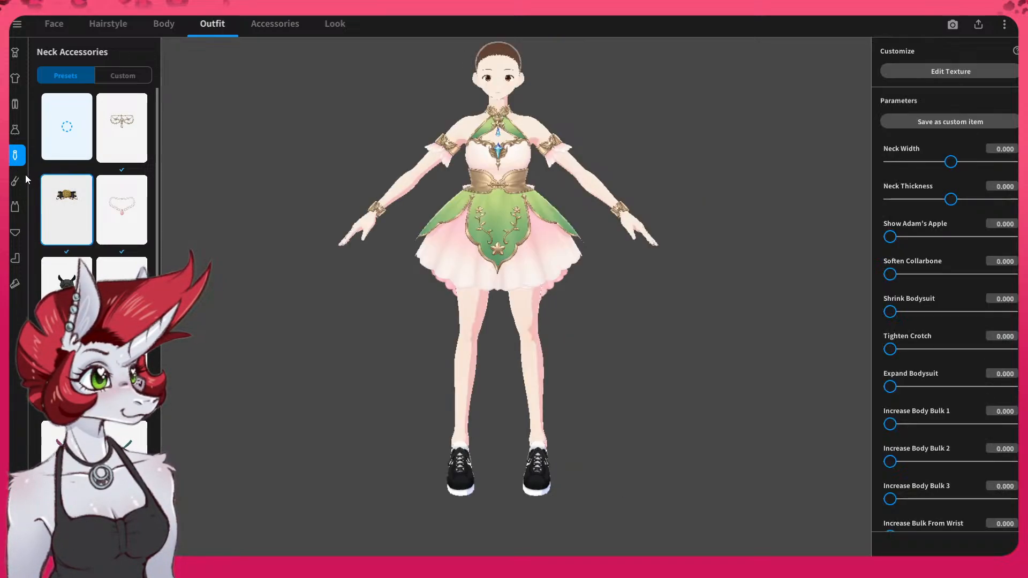
pyautogui.click(15, 129)
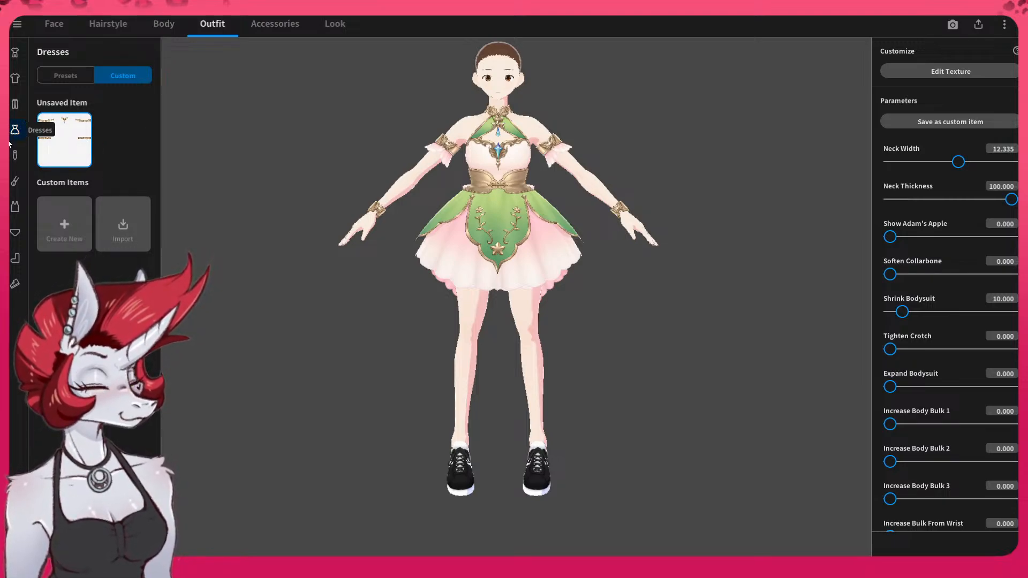
# - Take the dress off the avatar by choosing the empty preset among the dresses
pyautogui.click(15, 52)
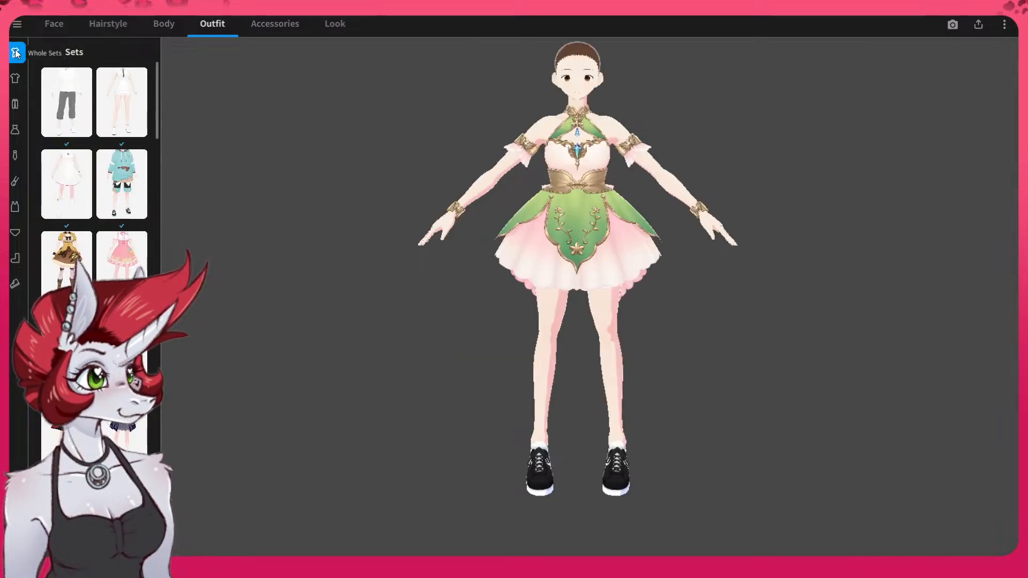
pyautogui.click(15, 104)
pyautogui.click(15, 131)
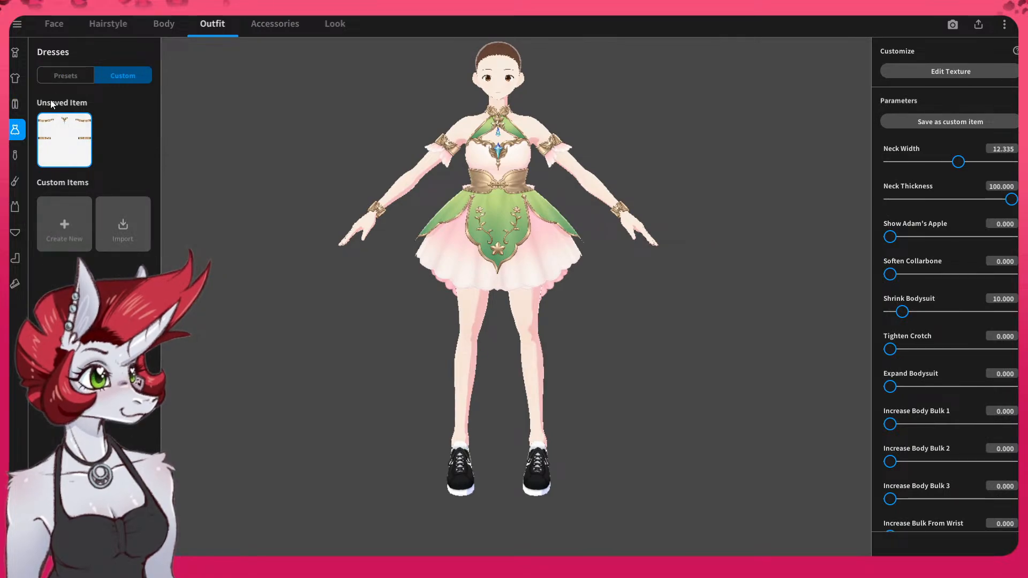
pyautogui.click(66, 76)
pyautogui.click(60, 122)
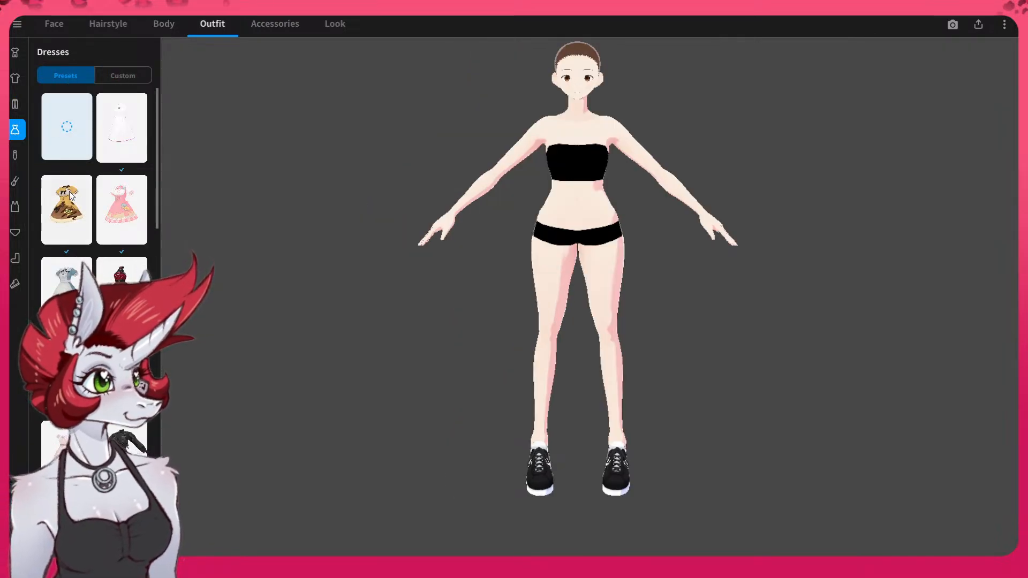
# - Browse the neck accessory presets and put the gold rose choker on the avatar
pyautogui.click(17, 159)
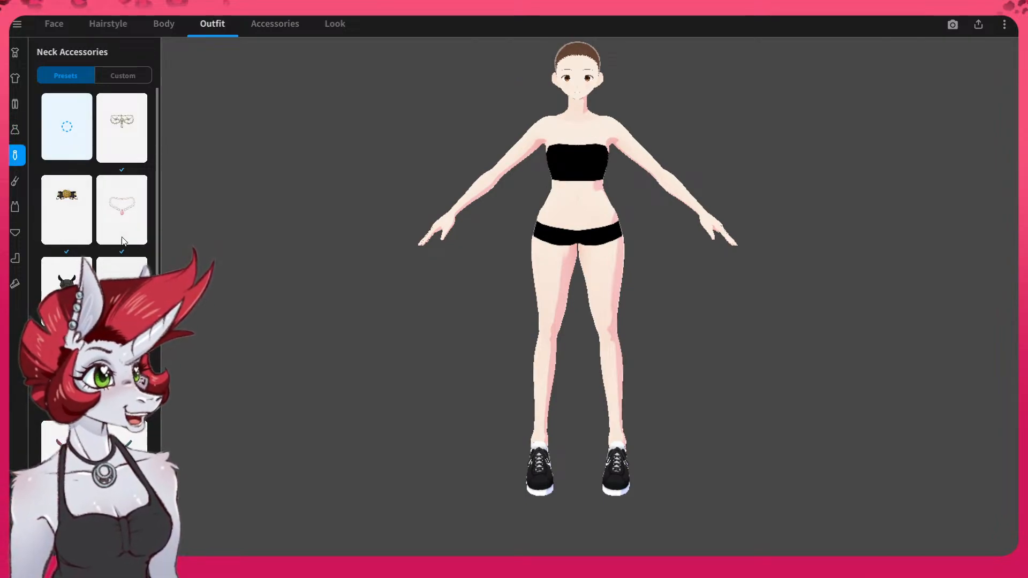
pyautogui.scroll(-2, 104, 219)
pyautogui.scroll(-4, 104, 211)
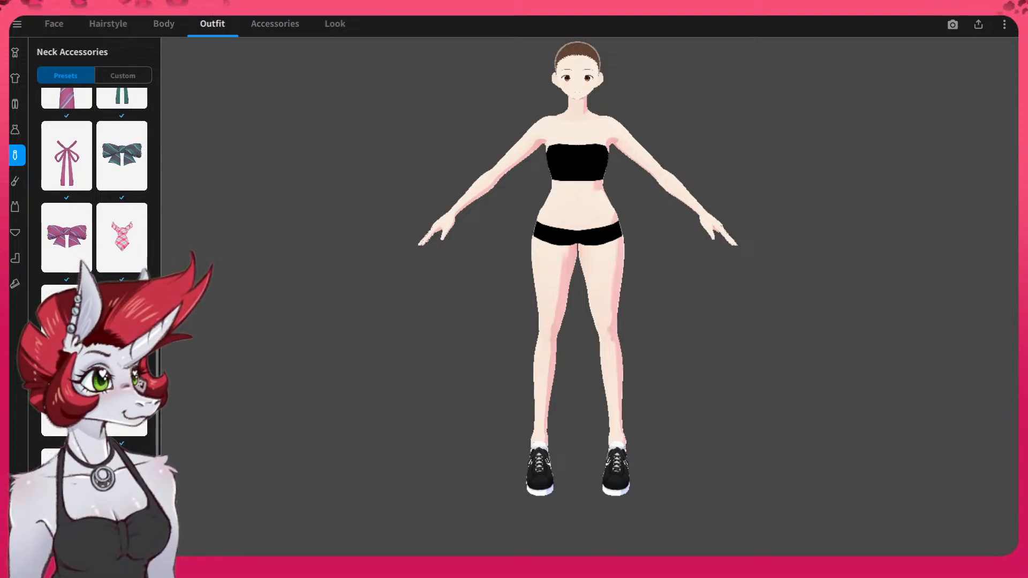
pyautogui.scroll(-10, 93, 257)
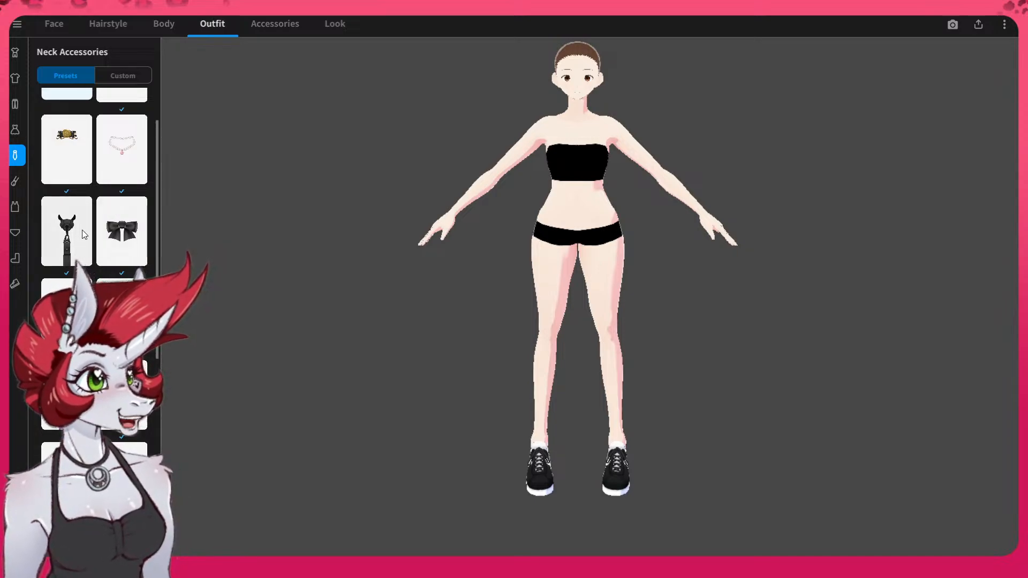
pyautogui.scroll(2, 90, 242)
pyautogui.scroll(-5, 90, 242)
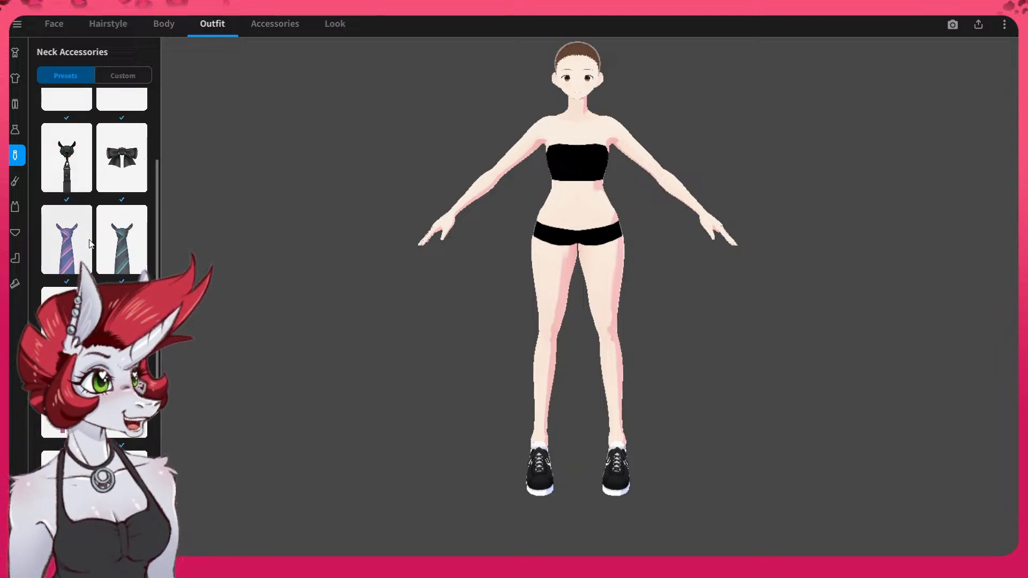
pyautogui.scroll(5, 91, 244)
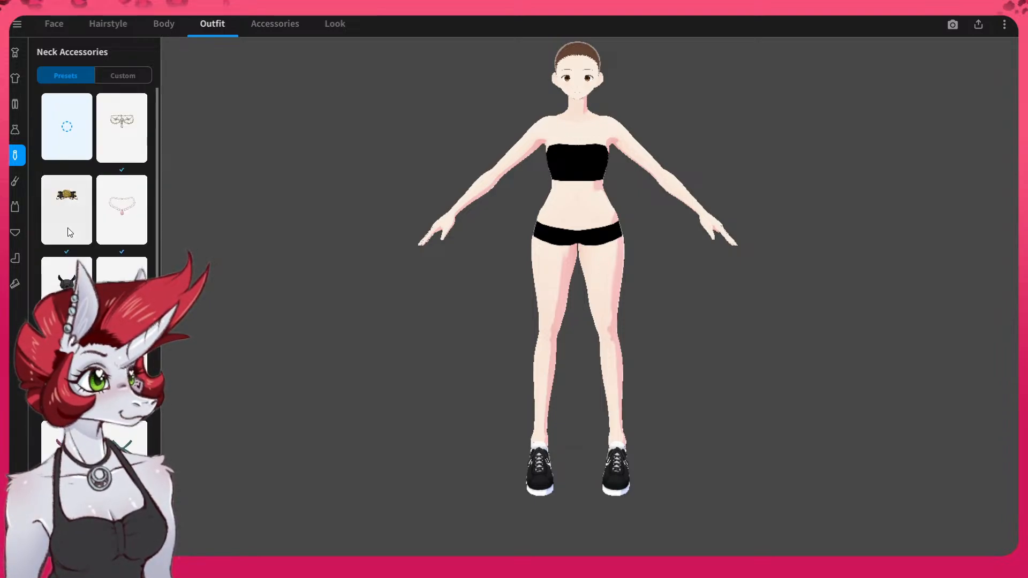
pyautogui.click(69, 196)
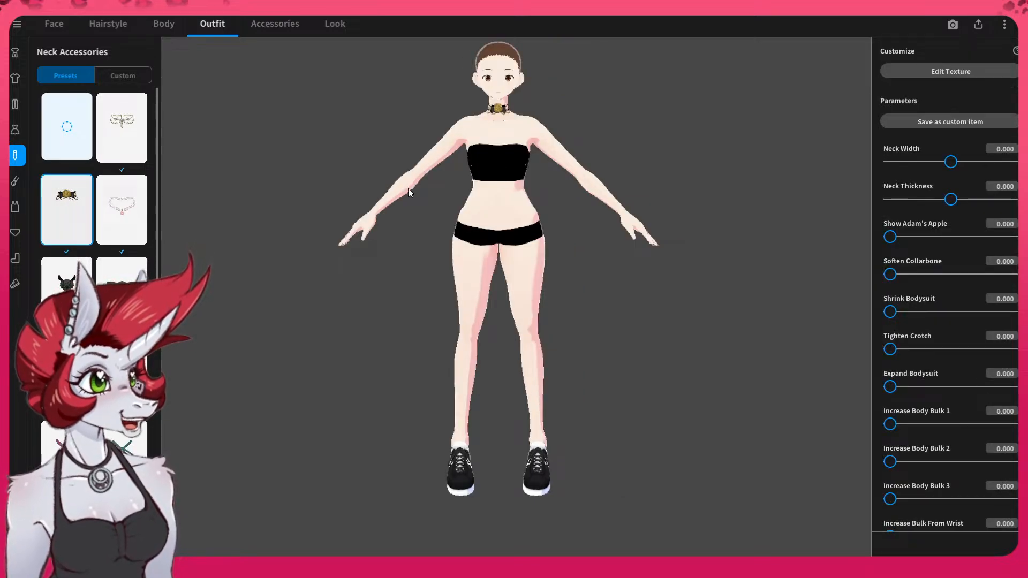
# - Examine the gold rose choker up close on the avatar's neck and view the custom neck accessories
pyautogui.scroll(2, 521, 105)
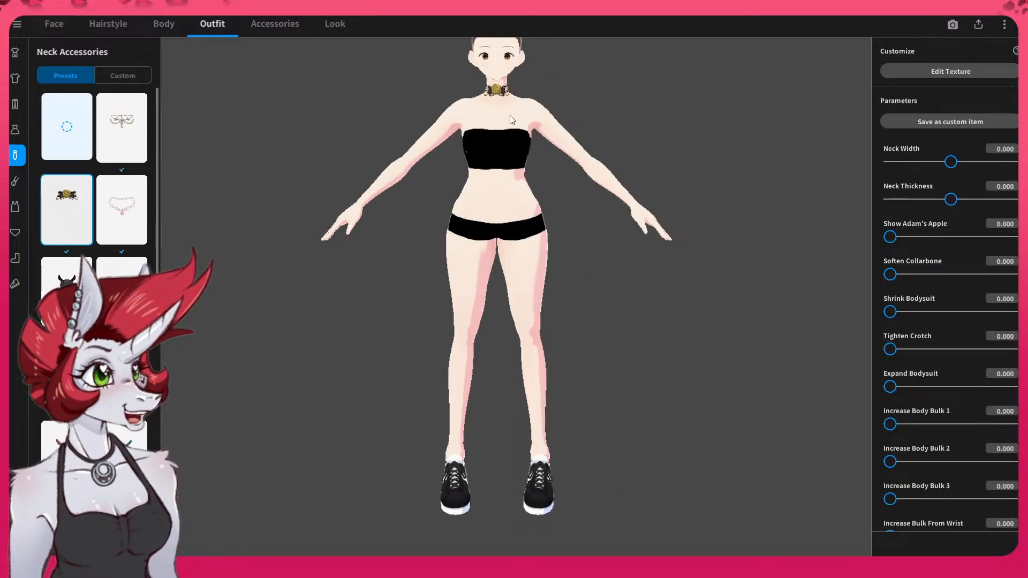
pyautogui.moveTo(513, 111); pyautogui.dragTo(480, 333, button='middle')
pyautogui.scroll(5, 498, 238)
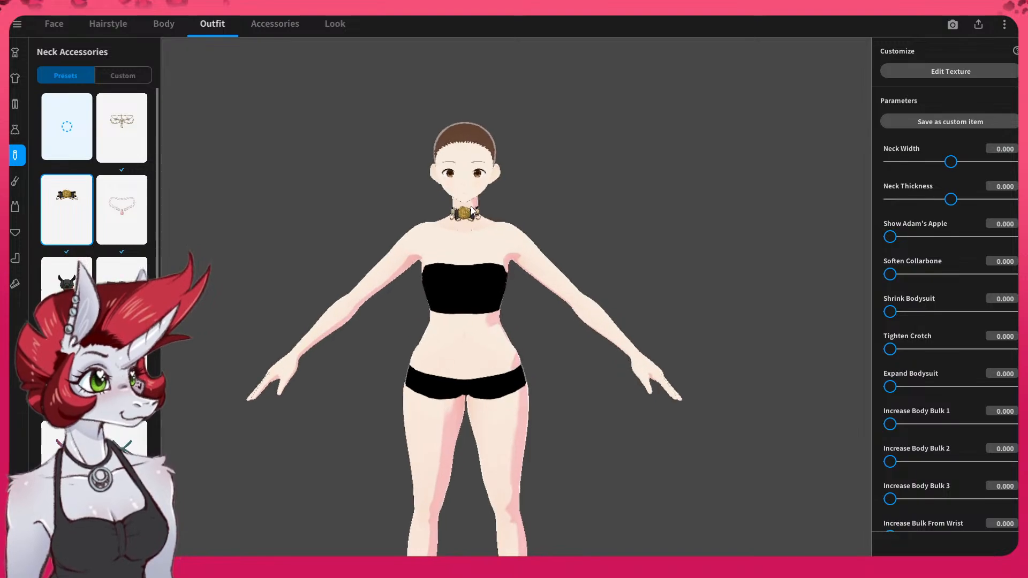
pyautogui.scroll(5, 461, 185)
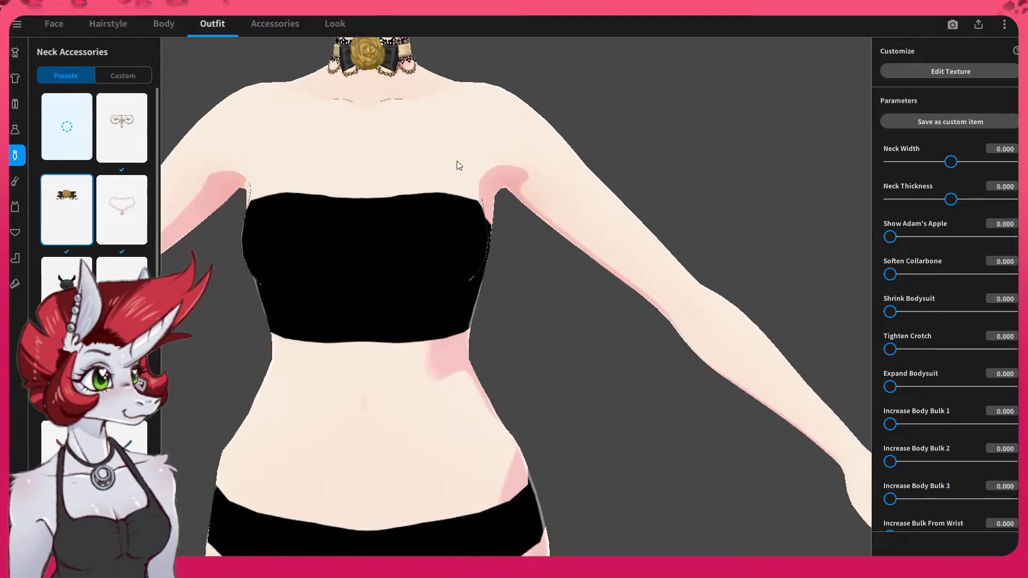
pyautogui.moveTo(430, 140); pyautogui.dragTo(433, 245, button='middle')
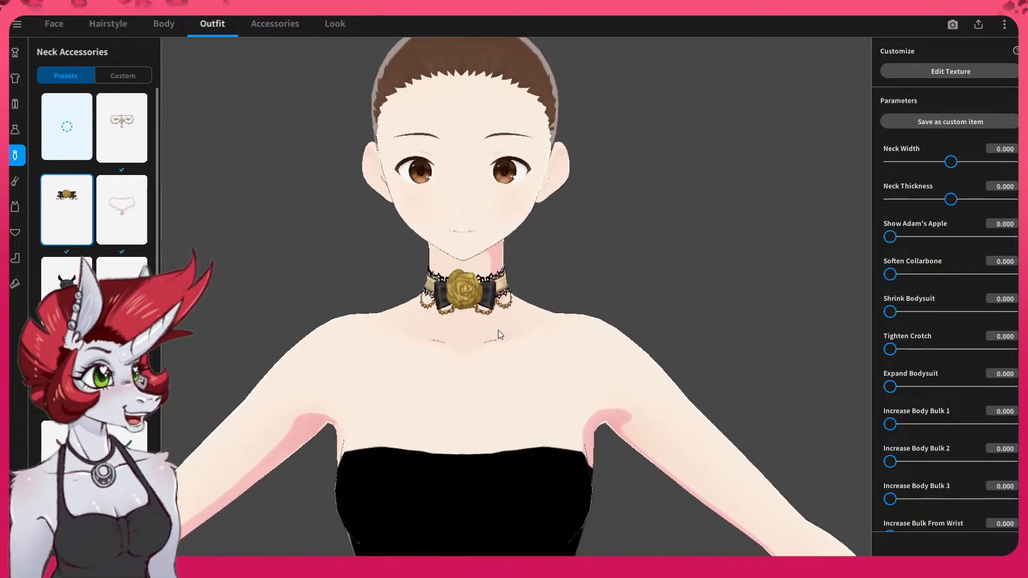
pyautogui.moveTo(498, 330); pyautogui.dragTo(324, 353, button='right')
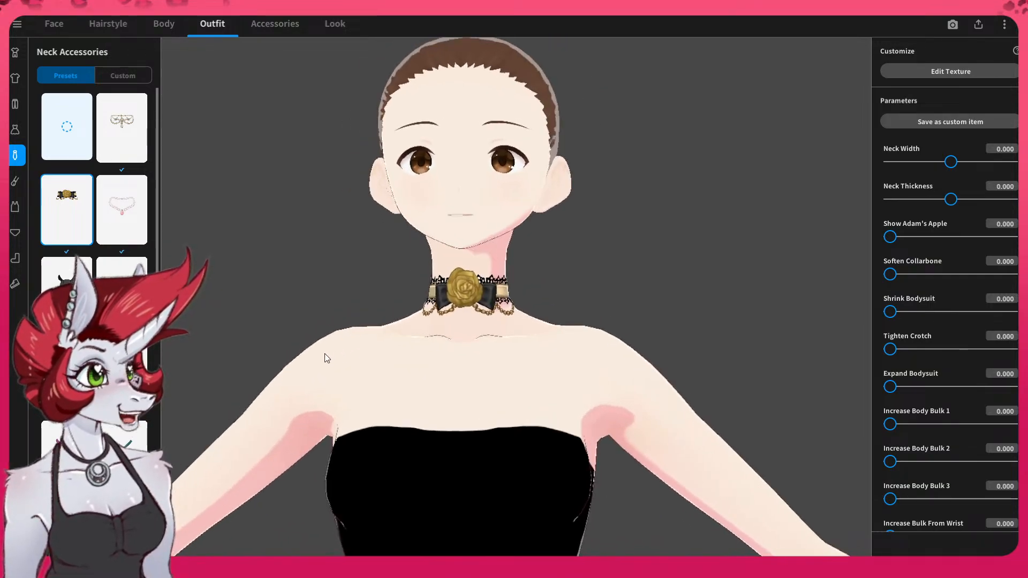
pyautogui.click(116, 77)
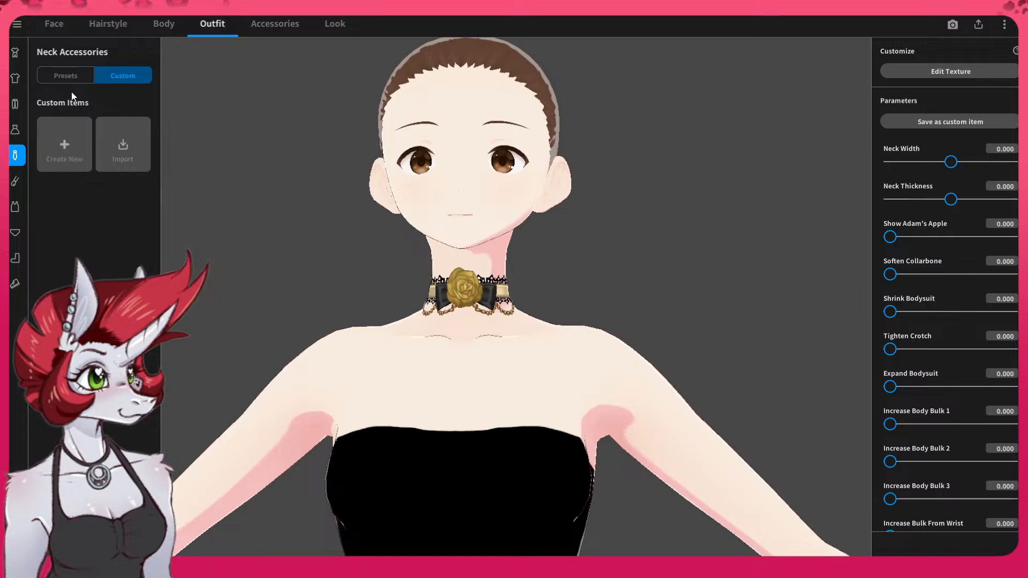
# - Open the gold rose choker in the texture editor and focus on its front band in the body suit texture
pyautogui.click(51, 75)
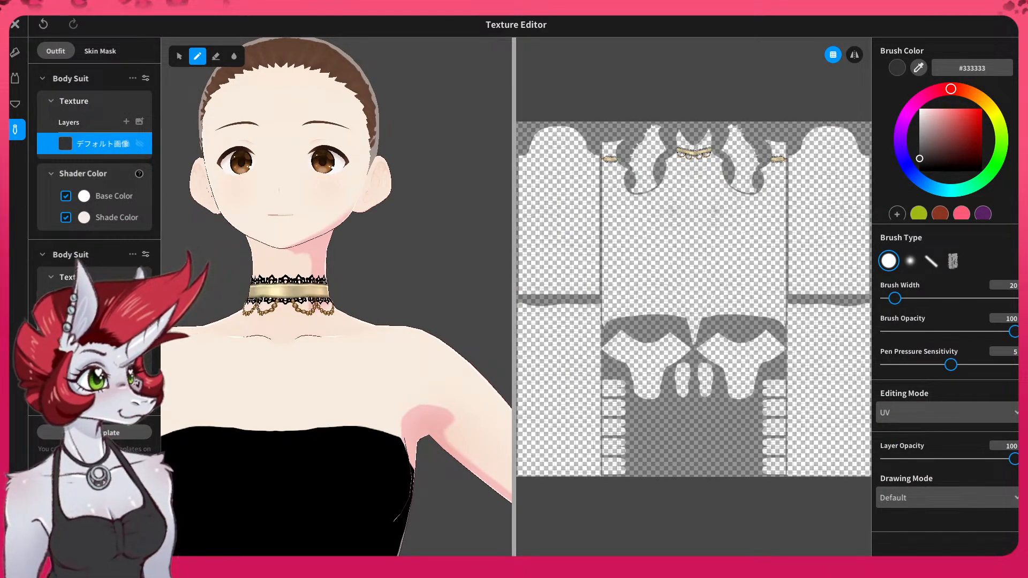
pyautogui.rightClick(90, 147)
pyautogui.click(70, 80)
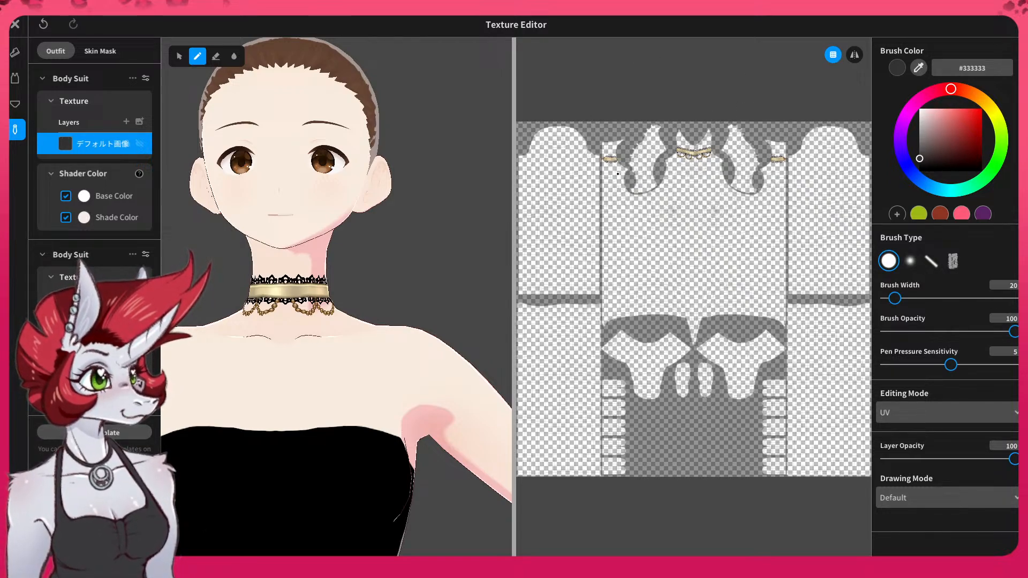
pyautogui.scroll(8, 701, 139)
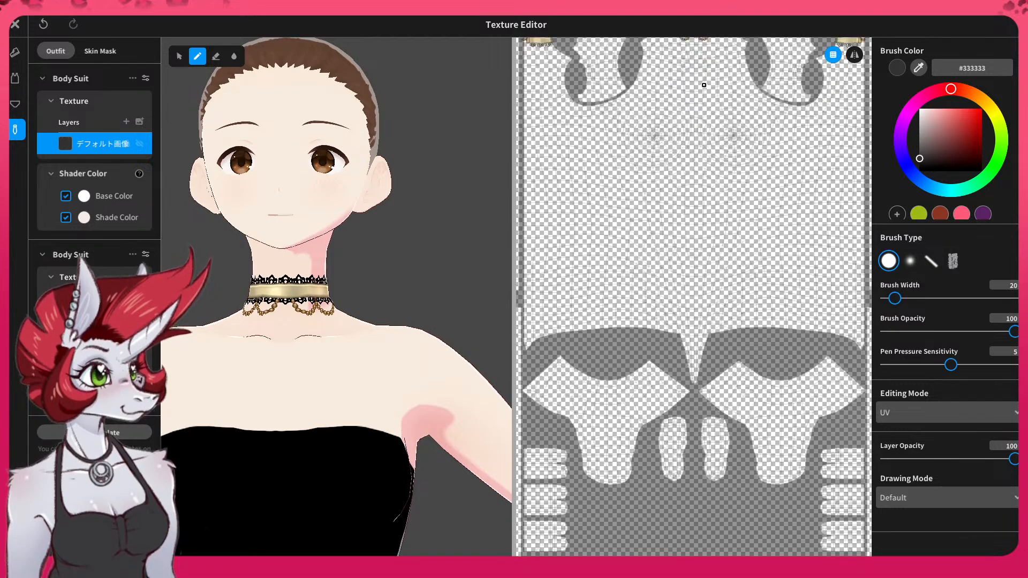
pyautogui.scroll(-8, 677, 184)
pyautogui.scroll(8, 677, 110)
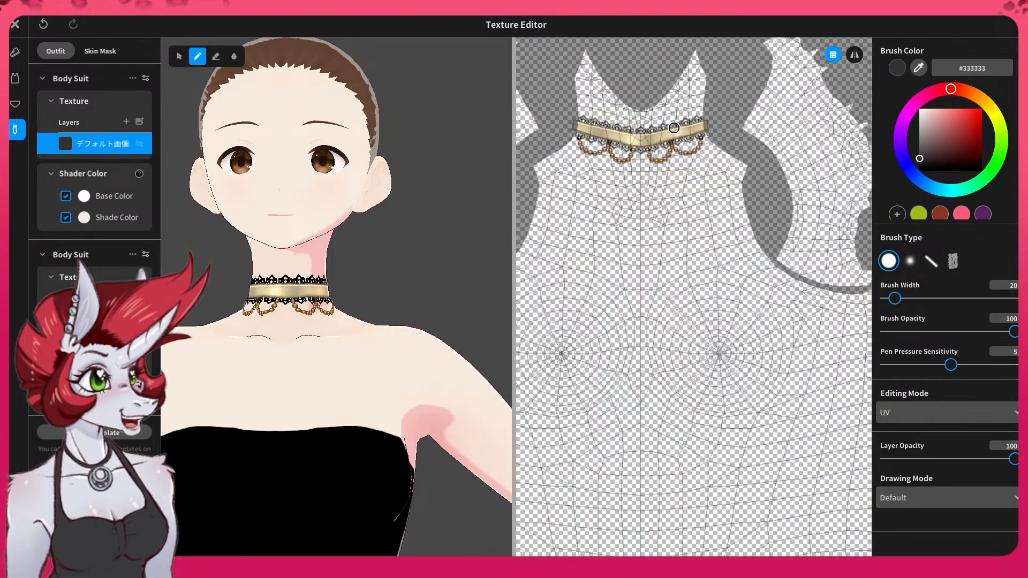
pyautogui.scroll(4, 682, 312)
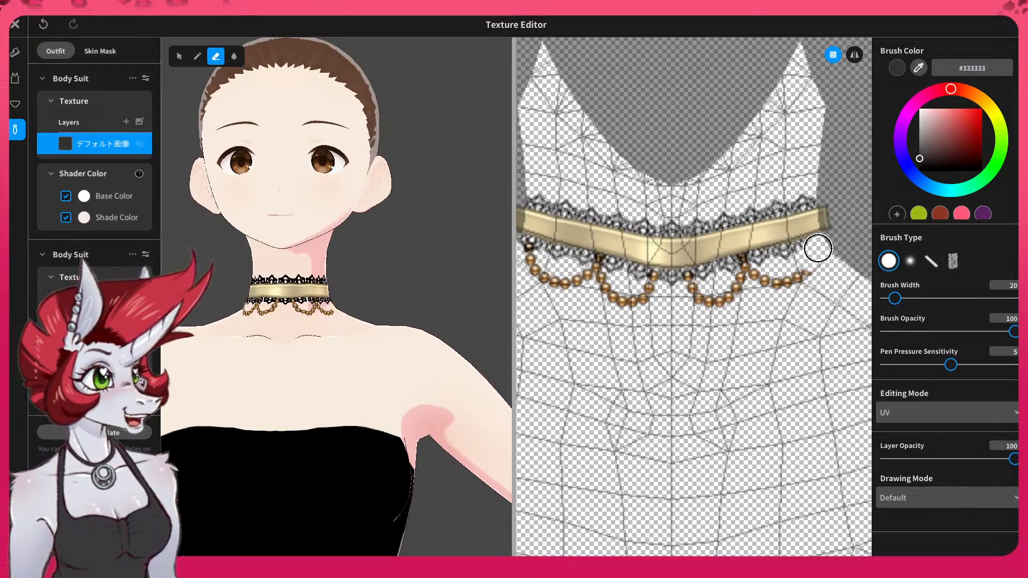
# - Erase the bead chains and lower lace along the front band of the choker texture
pyautogui.moveTo(801, 254); pyautogui.dragTo(765, 275)
pyautogui.moveTo(673, 279)
pyautogui.mouseDown()
pyautogui.moveTo(717, 282)
pyautogui.moveTo(771, 261)
pyautogui.moveTo(667, 288)
pyautogui.moveTo(757, 290)
pyautogui.mouseUp()
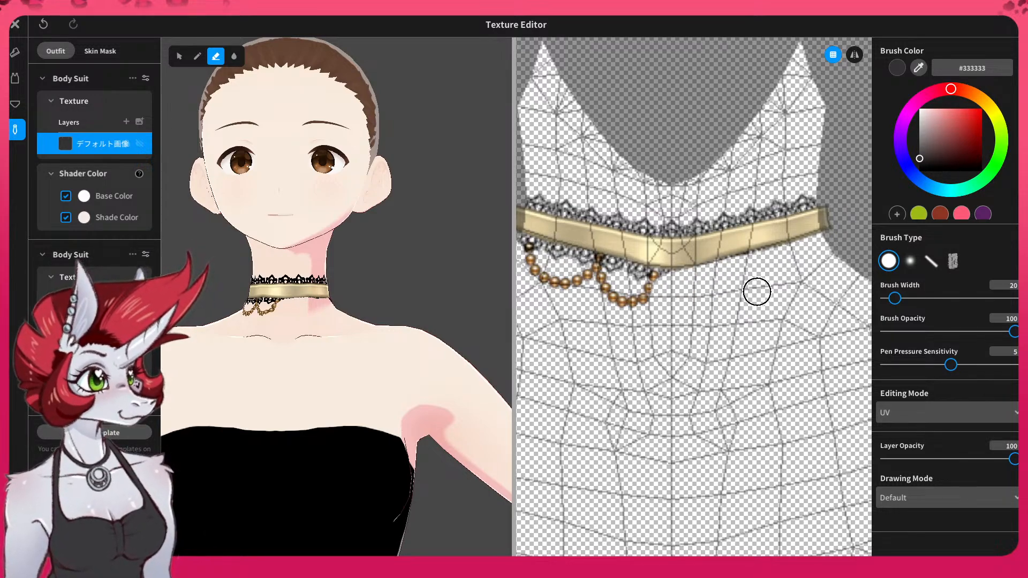
pyautogui.moveTo(624, 344); pyautogui.dragTo(708, 365, button='middle')
pyautogui.moveTo(573, 277)
pyautogui.mouseDown()
pyautogui.moveTo(596, 269)
pyautogui.moveTo(725, 315)
pyautogui.moveTo(636, 303)
pyautogui.moveTo(596, 268)
pyautogui.moveTo(765, 308)
pyautogui.moveTo(607, 268)
pyautogui.moveTo(708, 299)
pyautogui.mouseUp()
pyautogui.hotkey('ctrl', 'z')
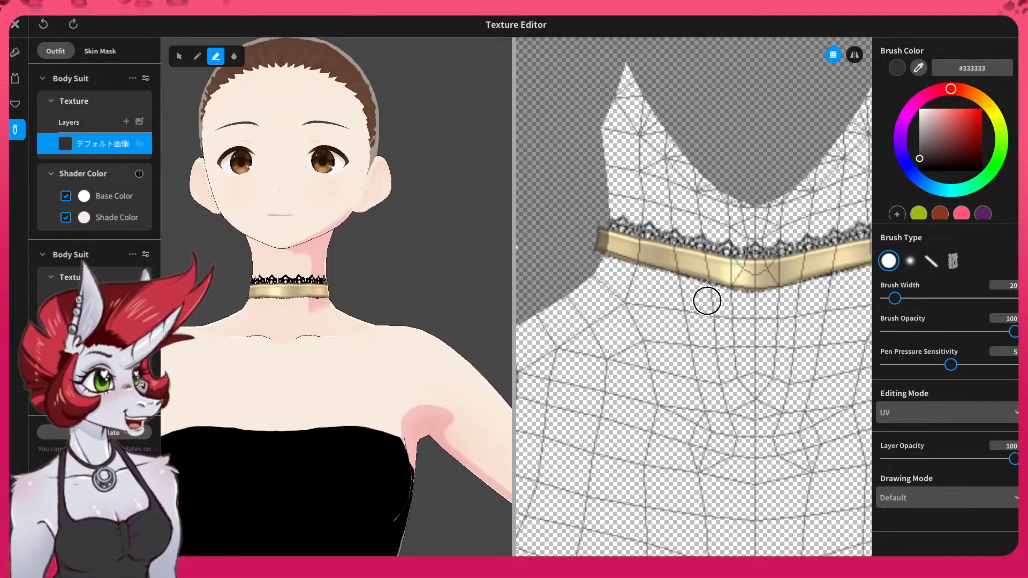
pyautogui.keyDown('alt'); pyautogui.click(706, 321); pyautogui.keyUp('alt')
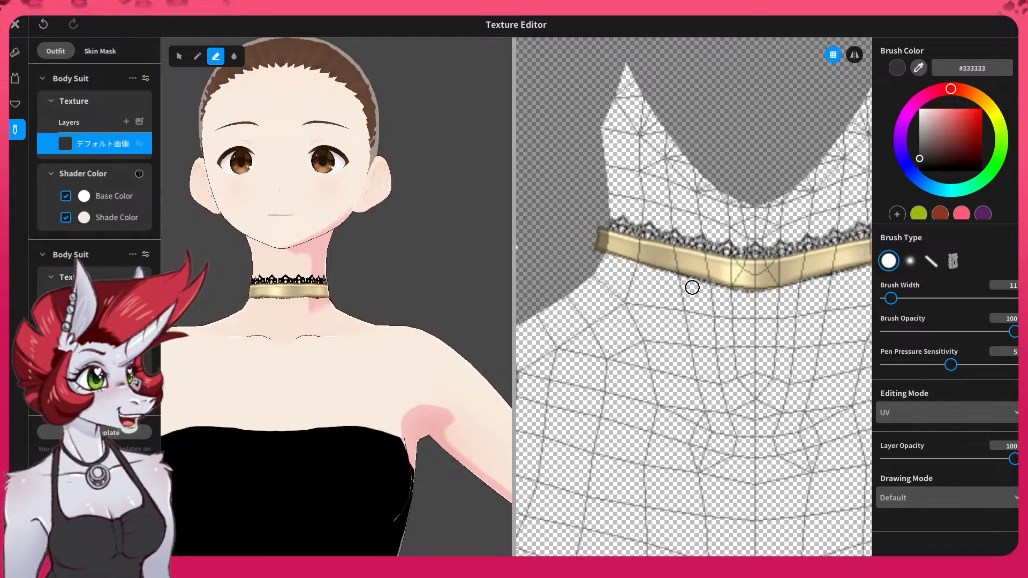
# - Set the eraser width to 11 and erase the front band's upper lace and the lower lace on the right-hand back piece
pyautogui.scroll(-4, 792, 328)
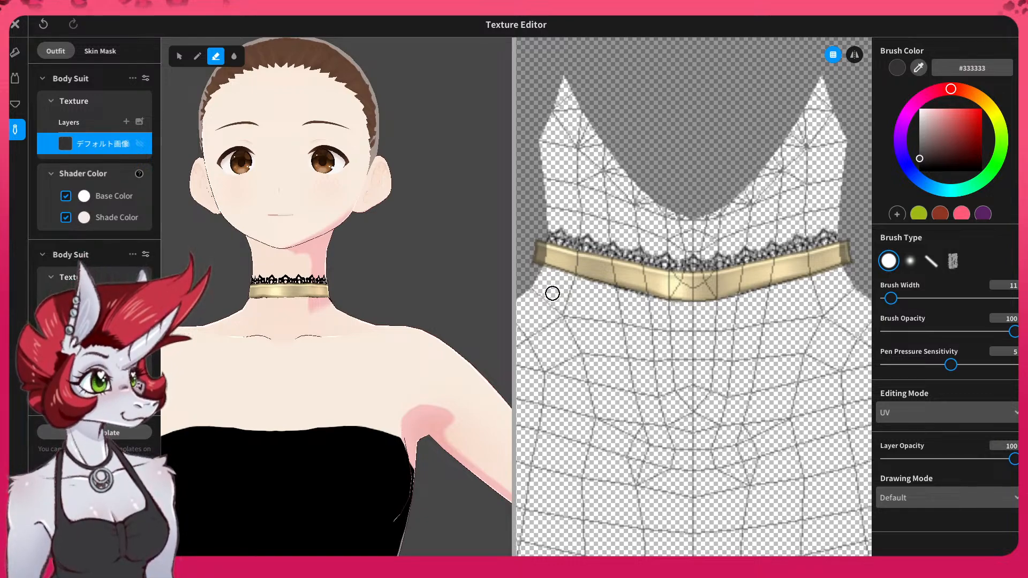
pyautogui.moveTo(536, 231)
pyautogui.mouseDown()
pyautogui.moveTo(694, 264)
pyautogui.moveTo(798, 244)
pyautogui.mouseUp()
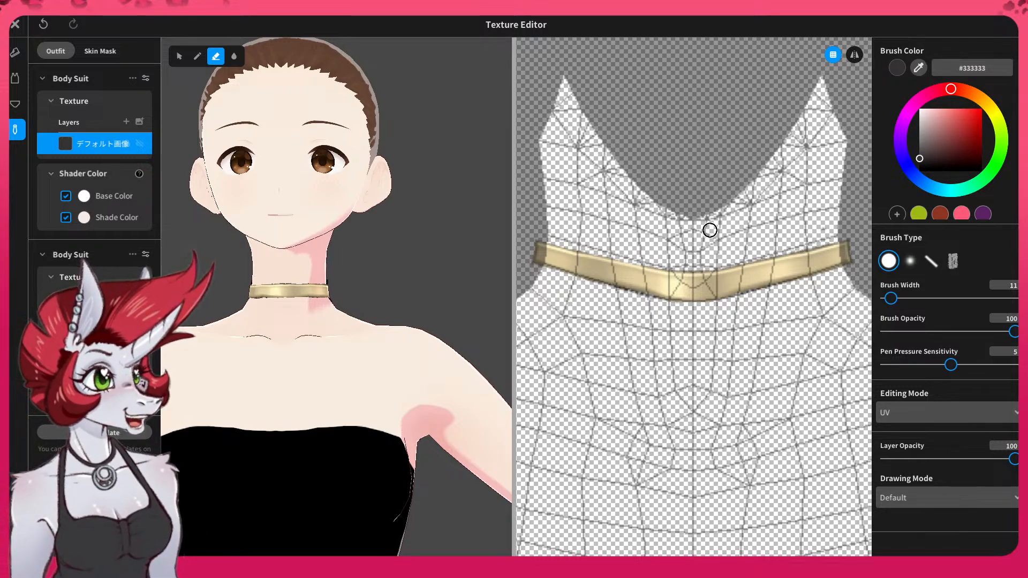
pyautogui.moveTo(855, 358); pyautogui.dragTo(561, 296, button='middle')
pyautogui.moveTo(852, 128); pyautogui.dragTo(620, 258, button='middle')
pyautogui.moveTo(703, 350); pyautogui.dragTo(550, 251, button='middle')
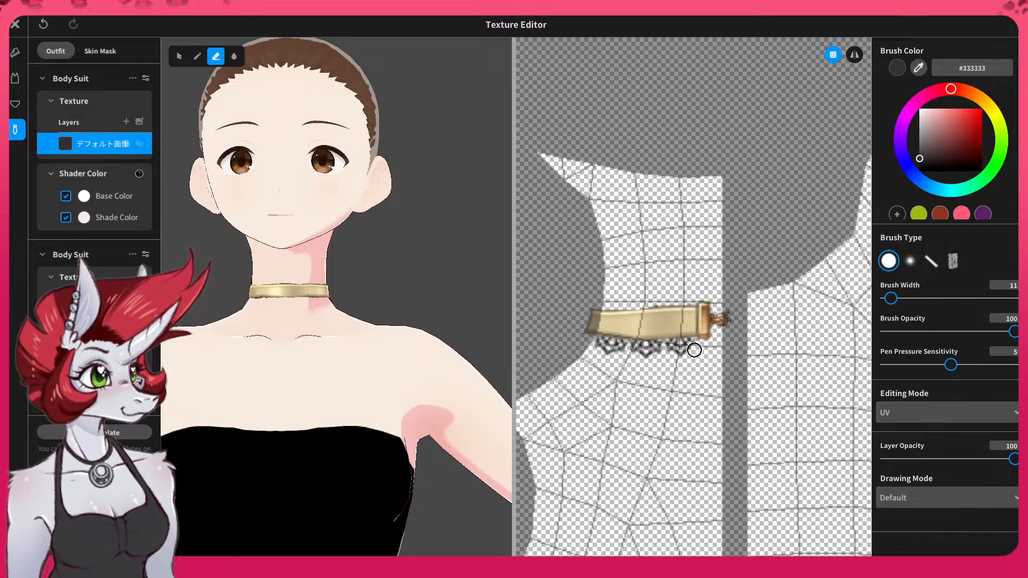
pyautogui.moveTo(695, 350); pyautogui.dragTo(600, 343)
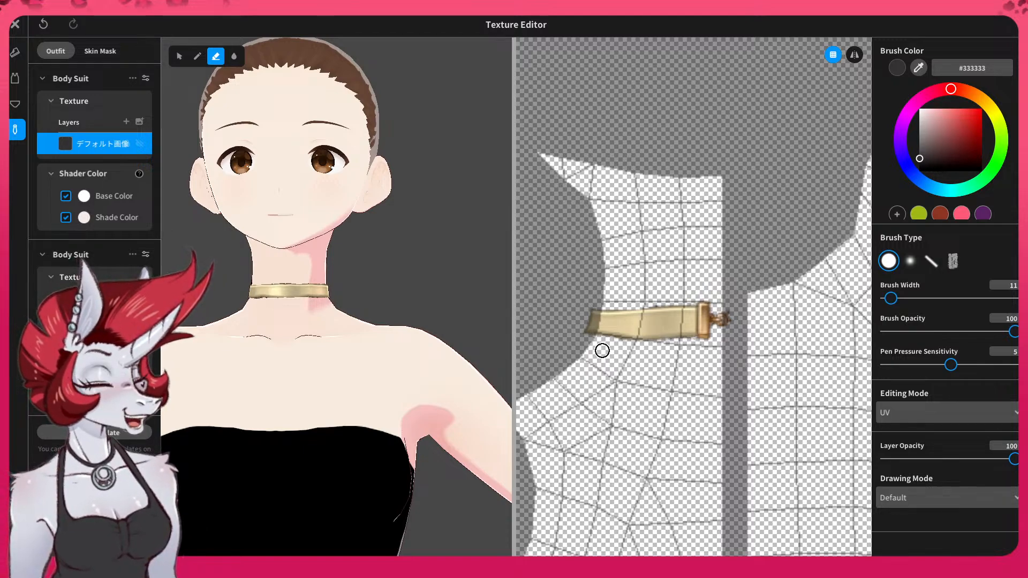
# - Erase the upper and lower lace from the left-hand back piece of the choker texture
pyautogui.moveTo(676, 355)
pyautogui.mouseDown(button='middle')
pyautogui.moveTo(521, 351)
pyautogui.moveTo(868, 309)
pyautogui.mouseUp(button='middle')
pyautogui.moveTo(576, 284); pyautogui.dragTo(830, 297, button='middle')
pyautogui.moveTo(627, 294)
pyautogui.mouseDown(button='middle')
pyautogui.moveTo(645, 284)
pyautogui.moveTo(787, 300)
pyautogui.moveTo(747, 284)
pyautogui.moveTo(772, 314)
pyautogui.moveTo(841, 204)
pyautogui.mouseUp(button='middle')
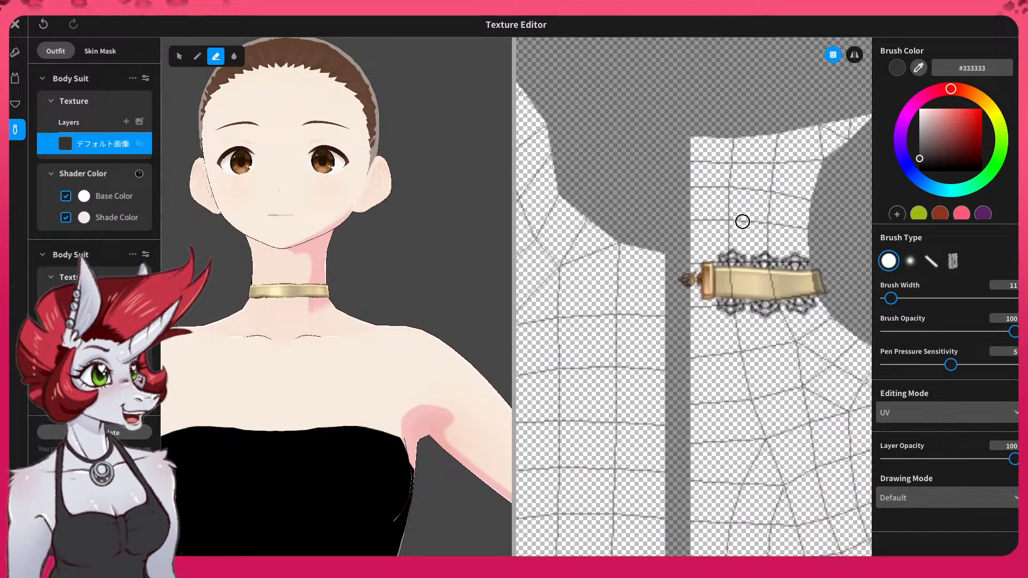
pyautogui.moveTo(717, 256); pyautogui.dragTo(775, 260)
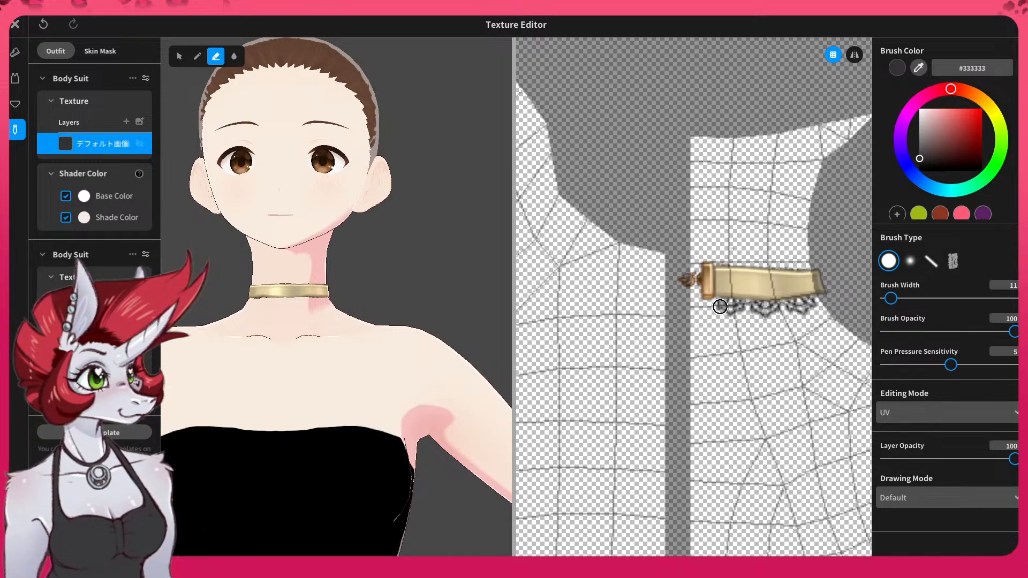
pyautogui.moveTo(721, 307); pyautogui.dragTo(816, 305)
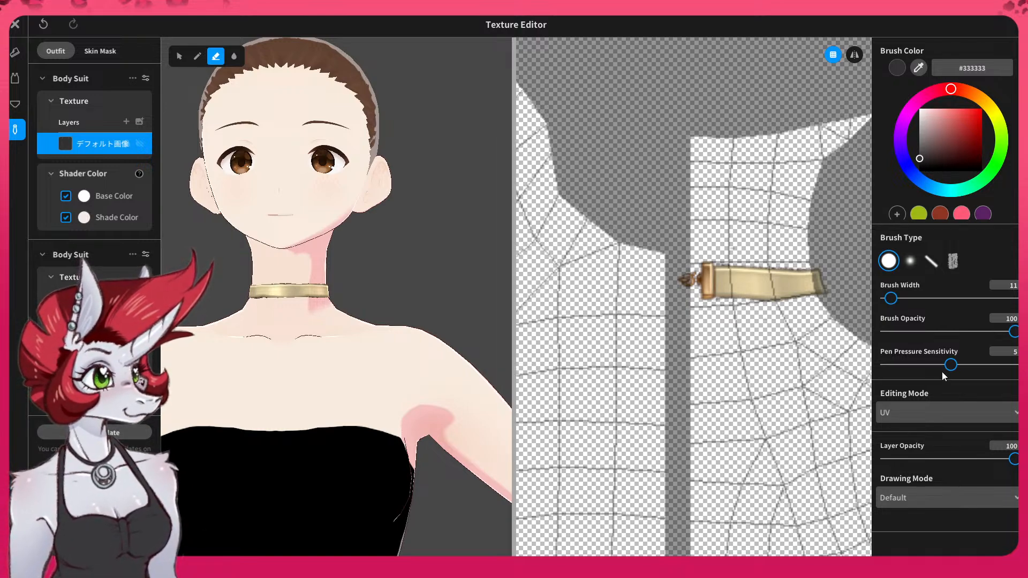
# - Alpha-lock the choker layer, pick green #9EBA17 with width 76 and opacity 28, and stroke the eraser over the left-hand back piece
pyautogui.click(923, 213)
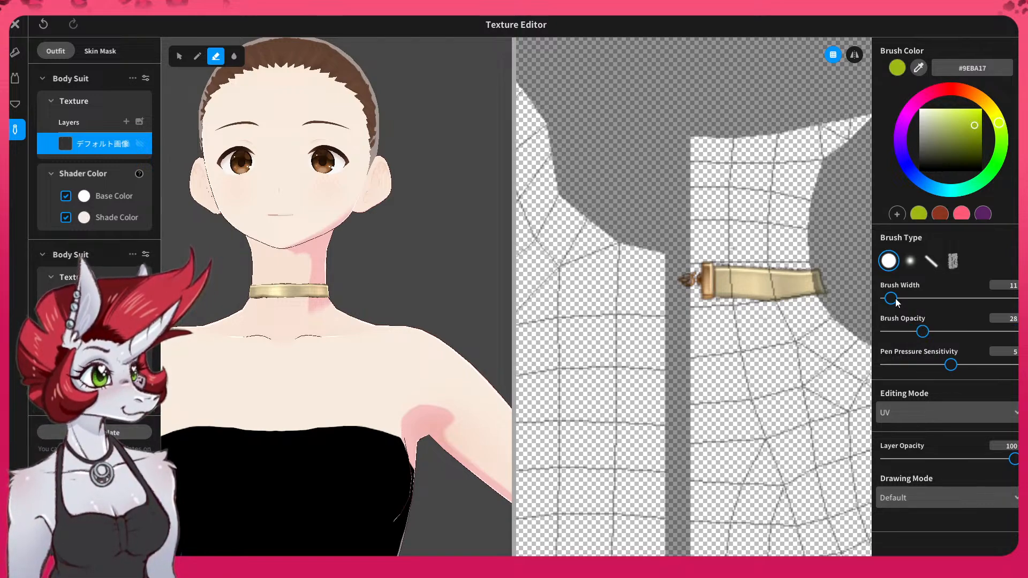
pyautogui.moveTo(928, 303); pyautogui.dragTo(925, 303)
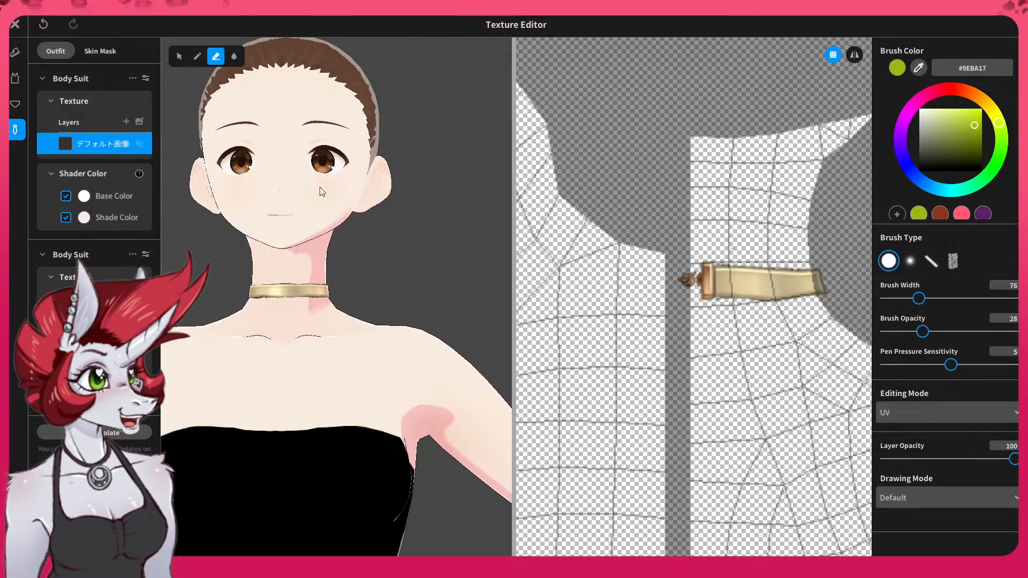
pyautogui.rightClick(96, 143)
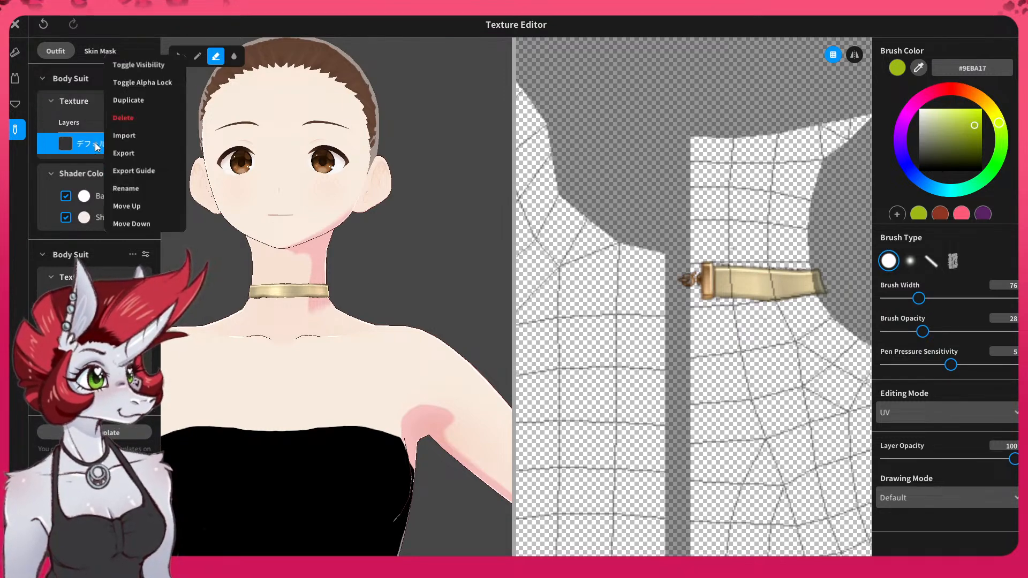
pyautogui.click(152, 85)
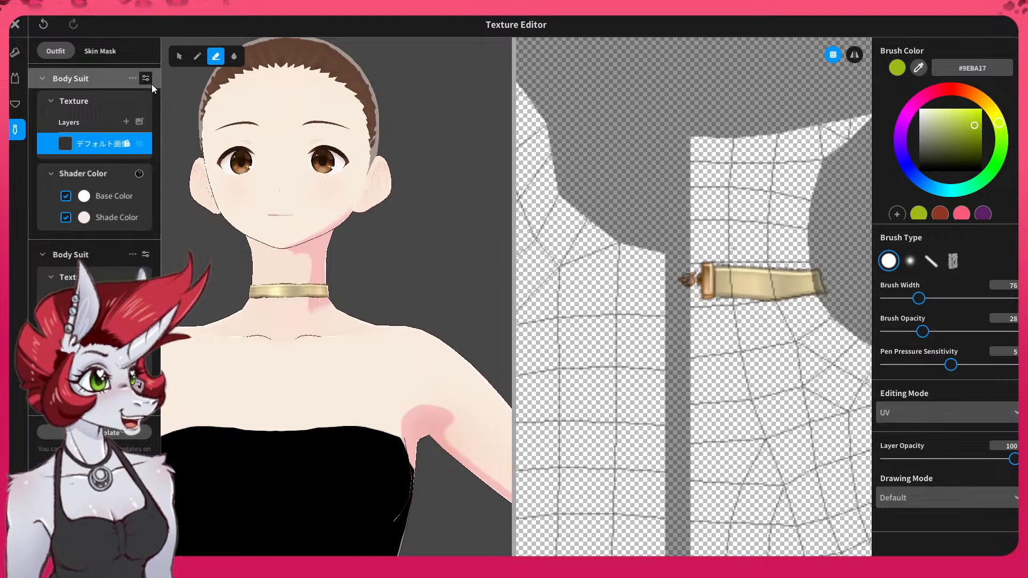
pyautogui.moveTo(805, 293); pyautogui.dragTo(902, 272)
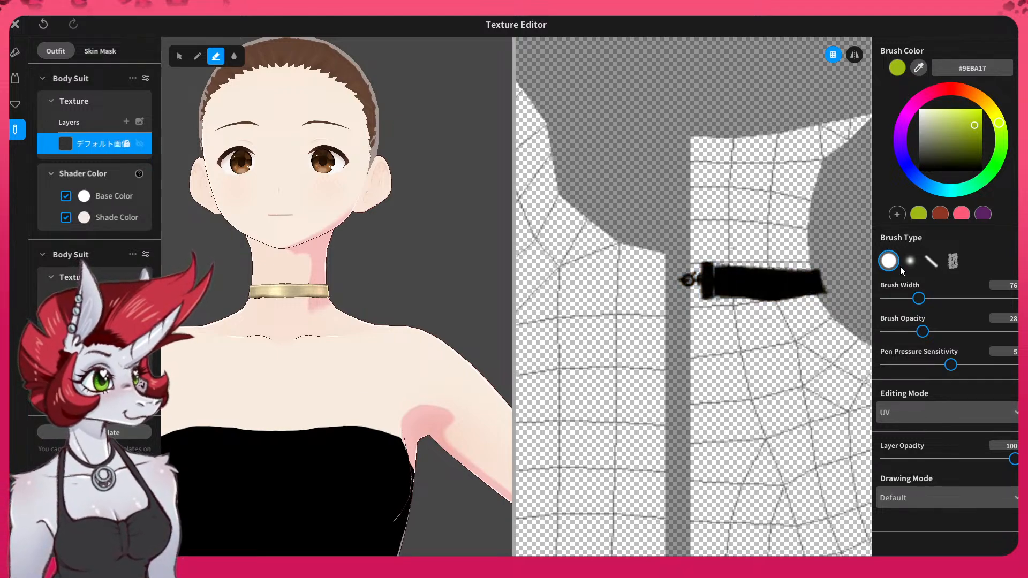
# - Turn the choker's front band black by running the eraser across it on the alpha-locked layer
pyautogui.moveTo(643, 314); pyautogui.dragTo(819, 293, button='middle')
pyautogui.moveTo(611, 294); pyautogui.dragTo(817, 263, button='middle')
pyautogui.moveTo(664, 257); pyautogui.dragTo(925, 349, button='middle')
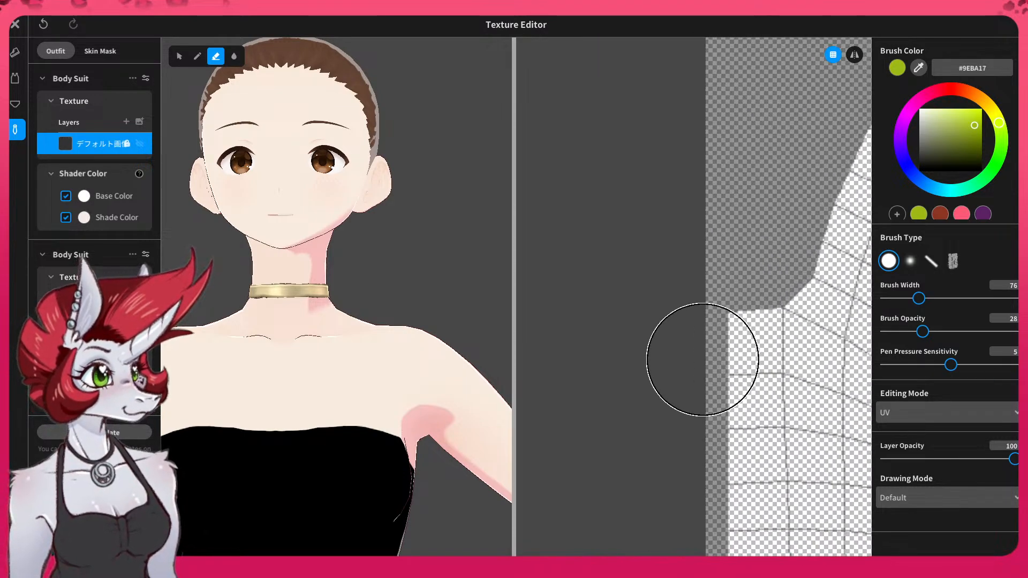
pyautogui.moveTo(804, 396); pyautogui.dragTo(497, 246, button='middle')
pyautogui.moveTo(607, 174); pyautogui.dragTo(445, 383, button='middle')
pyautogui.moveTo(684, 385); pyautogui.dragTo(391, 174, button='middle')
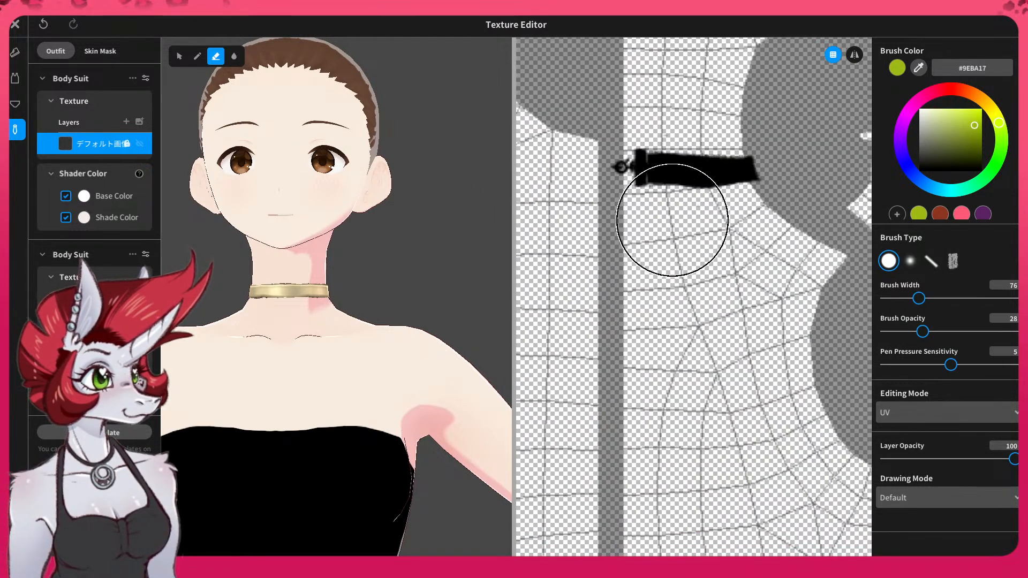
pyautogui.moveTo(851, 214); pyautogui.dragTo(461, 230, button='middle')
pyautogui.moveTo(798, 239)
pyautogui.mouseDown(button='middle')
pyautogui.moveTo(662, 244)
pyautogui.moveTo(557, 275)
pyautogui.mouseUp(button='middle')
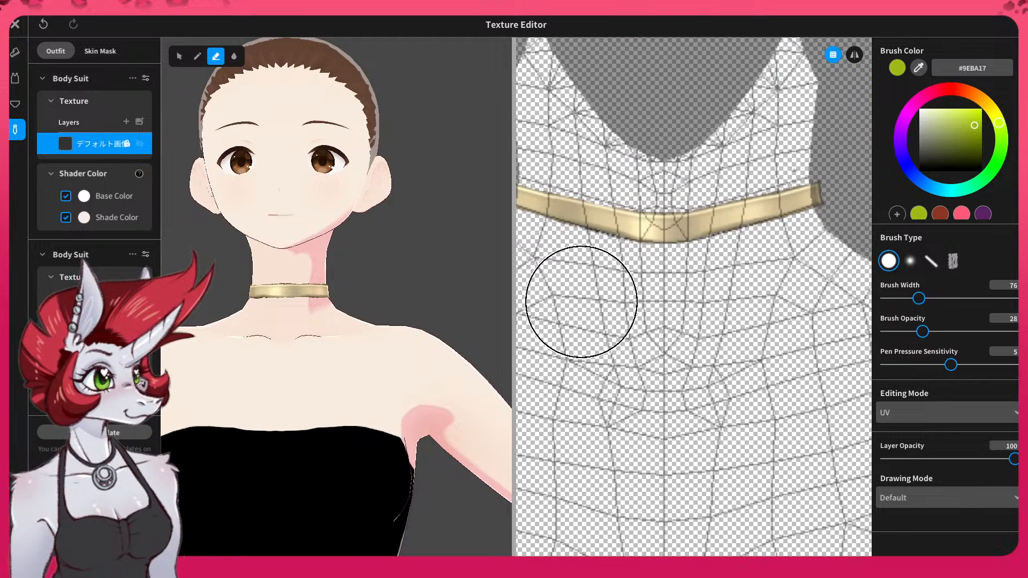
pyautogui.moveTo(524, 210); pyautogui.dragTo(579, 213, button='middle')
pyautogui.moveTo(579, 214)
pyautogui.mouseDown()
pyautogui.moveTo(794, 244)
pyautogui.moveTo(846, 196)
pyautogui.mouseUp()
# - Turn the right-hand back piece of the choker black with the eraser on the alpha-locked layer
pyautogui.moveTo(803, 241); pyautogui.dragTo(482, 258, button='middle')
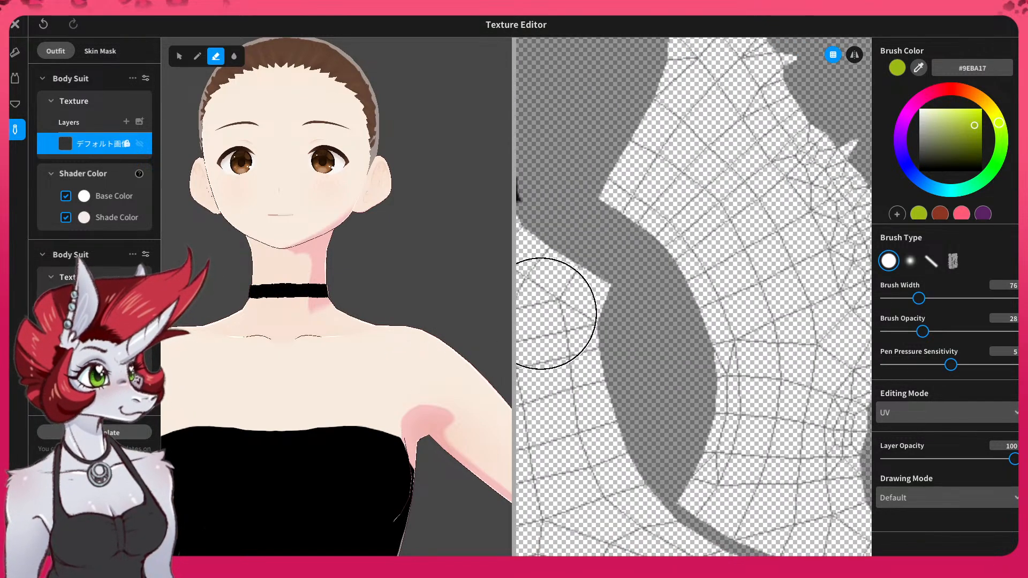
pyautogui.moveTo(681, 289); pyautogui.dragTo(418, 269, button='middle')
pyautogui.moveTo(699, 242); pyautogui.dragTo(852, 249)
pyautogui.moveTo(804, 298); pyautogui.dragTo(620, 309, button='middle')
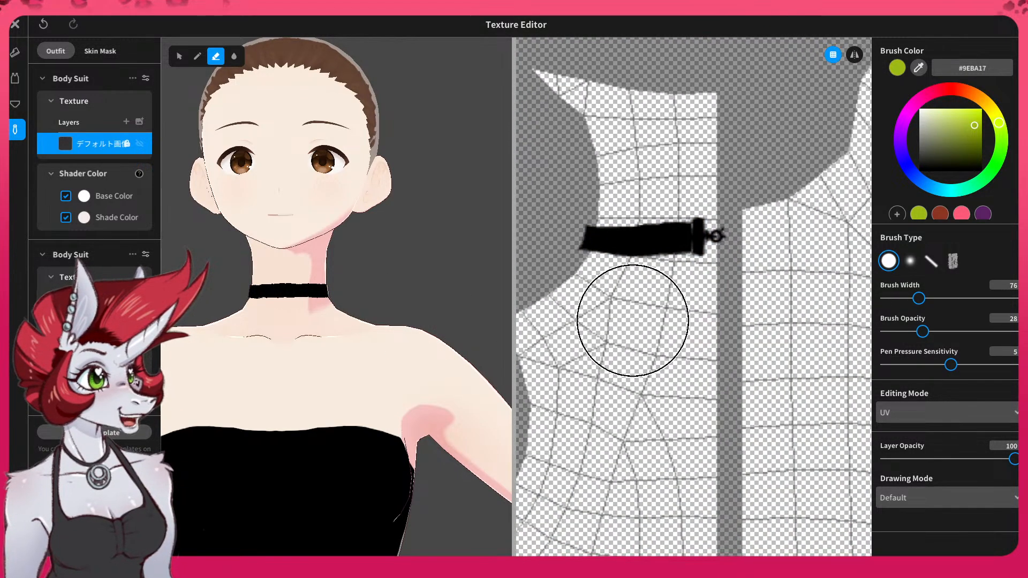
# - Switch from the eraser to the soft brush and choose the light grey color #D0D2C3
pyautogui.moveTo(943, 125)
pyautogui.mouseDown()
pyautogui.moveTo(923, 110)
pyautogui.moveTo(923, 120)
pyautogui.mouseUp()
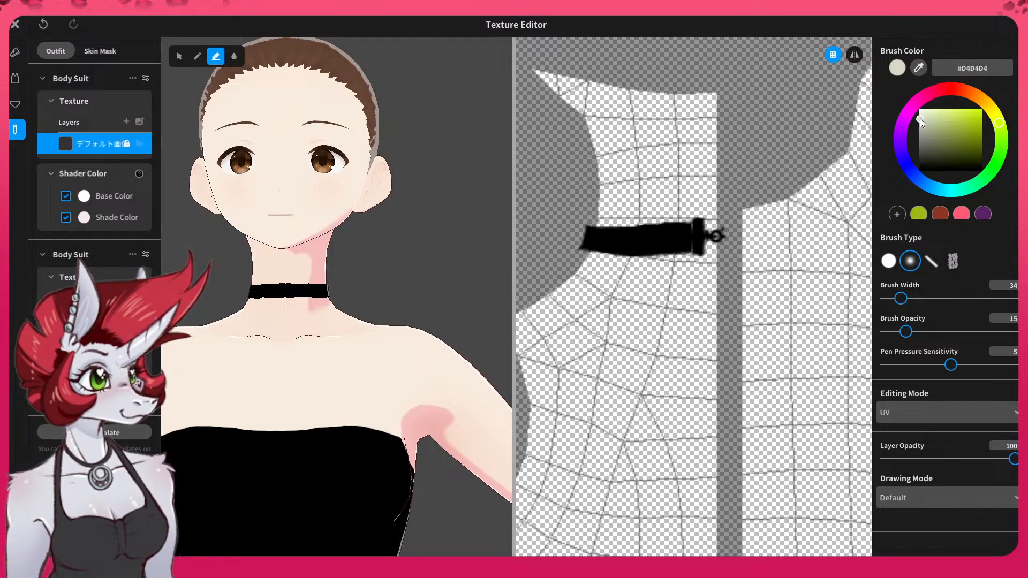
pyautogui.click(921, 118)
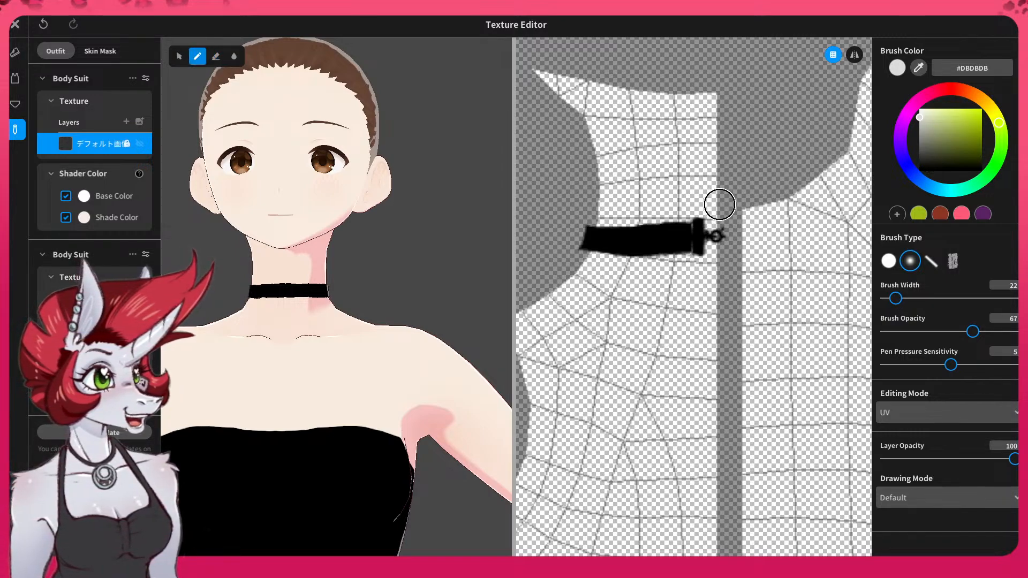
pyautogui.moveTo(928, 116); pyautogui.dragTo(920, 171)
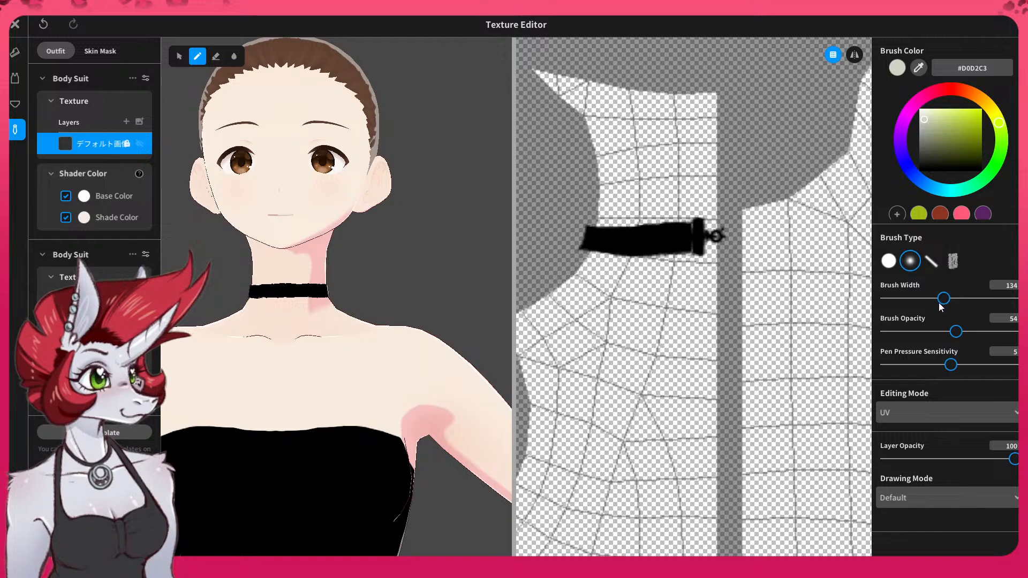
# - Try light grey highlight strokes on the black right-hand back piece and undo them
pyautogui.moveTo(630, 242); pyautogui.dragTo(655, 241)
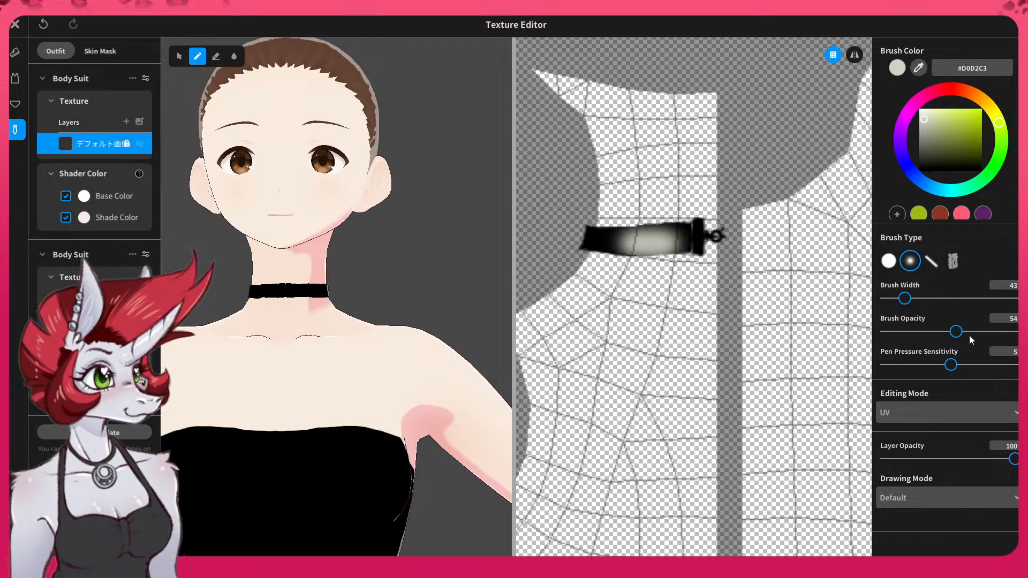
pyautogui.hotkey('ctrl', 'z')
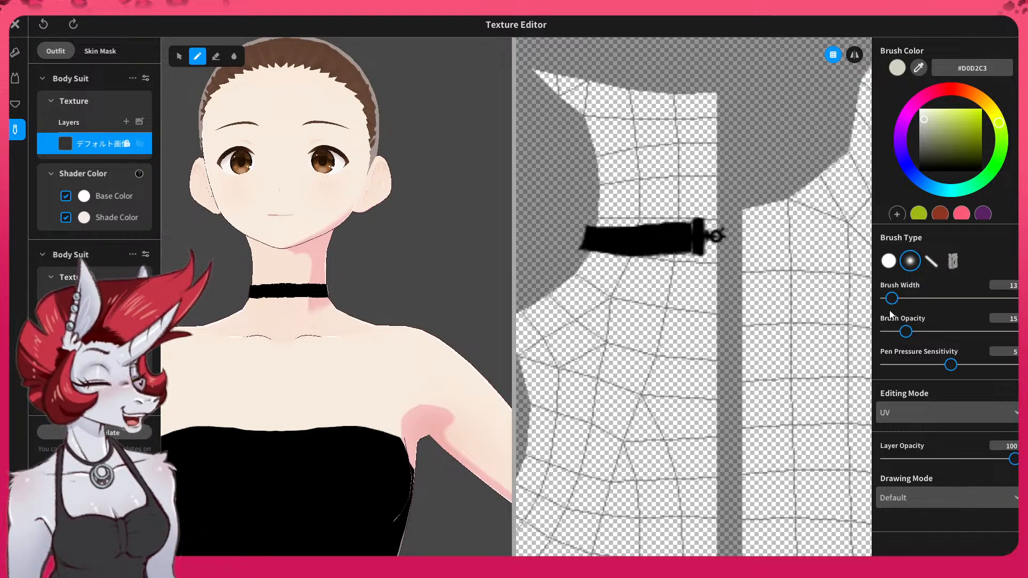
pyautogui.moveTo(625, 243)
pyautogui.mouseDown()
pyautogui.moveTo(650, 243)
pyautogui.moveTo(603, 233)
pyautogui.moveTo(706, 216)
pyautogui.mouseUp()
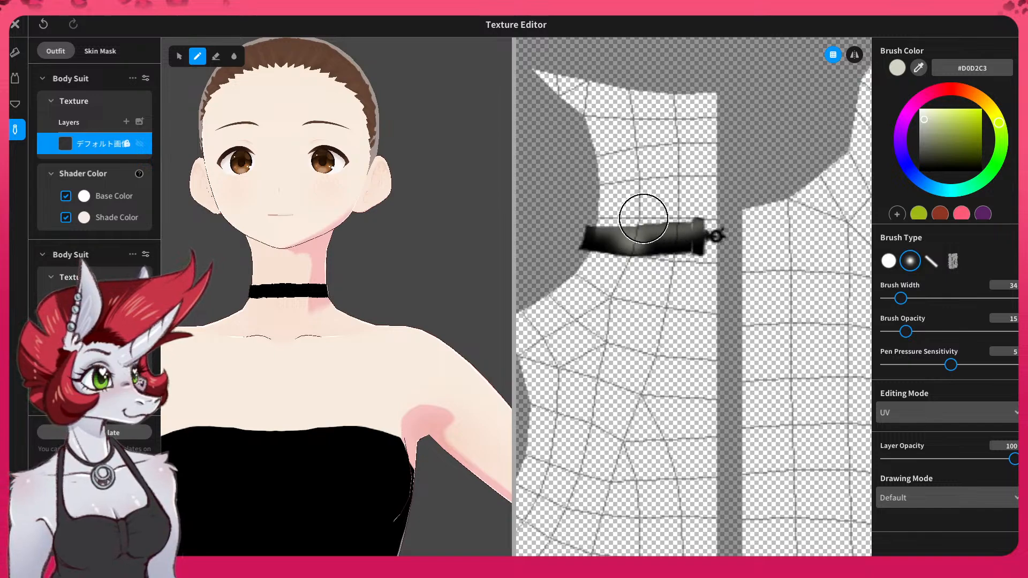
pyautogui.hotkey('ctrl', 'z')
# - Brush a faint highlight along the right-hand back piece at width 34 and opacity 15, undoing the extra stroke at its center
pyautogui.moveTo(596, 222); pyautogui.dragTo(687, 217)
pyautogui.moveTo(588, 219); pyautogui.dragTo(702, 210)
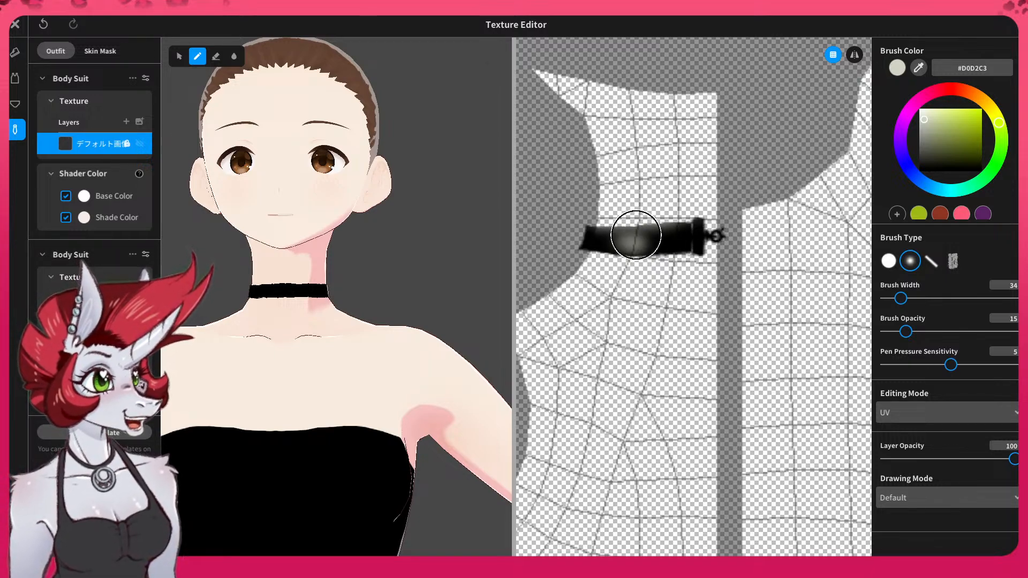
pyautogui.moveTo(636, 233); pyautogui.dragTo(657, 239)
pyautogui.hotkey('ctrl', 'z')
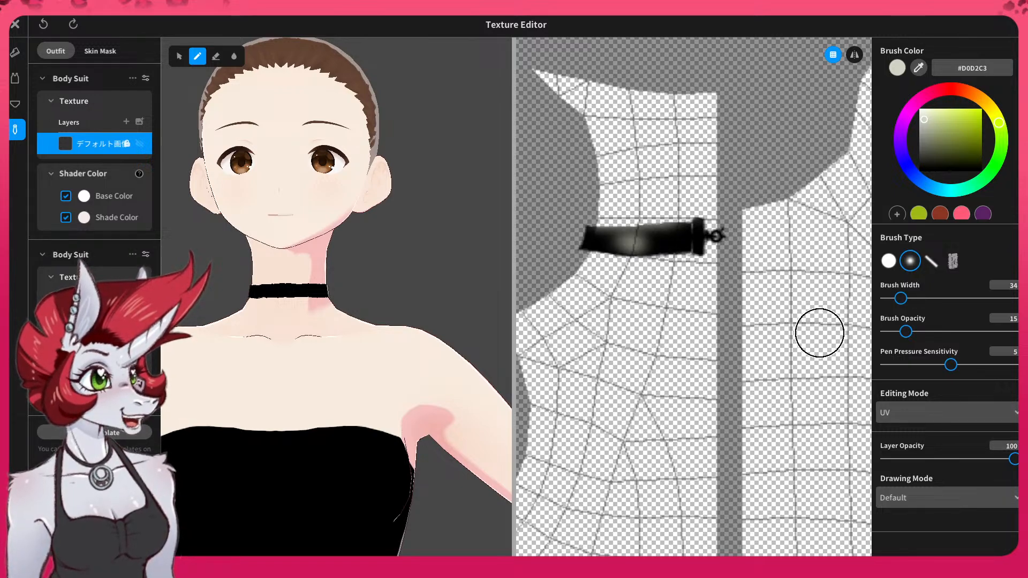
pyautogui.moveTo(820, 333); pyautogui.dragTo(561, 310, button='middle')
pyautogui.moveTo(709, 267); pyautogui.dragTo(609, 384, button='middle')
pyautogui.moveTo(730, 379); pyautogui.dragTo(578, 66, button='middle')
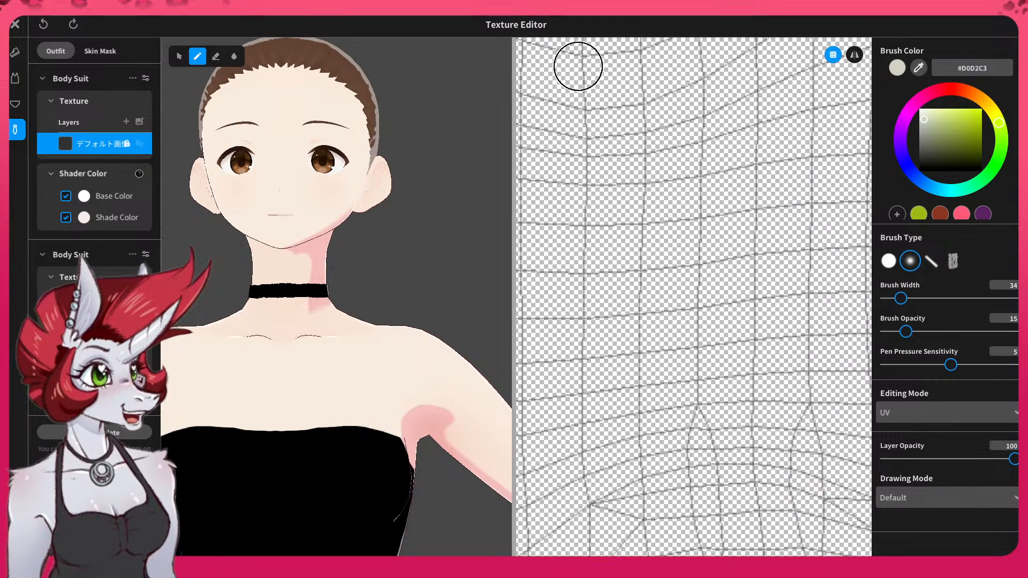
pyautogui.moveTo(679, 375); pyautogui.dragTo(700, 310, button='middle')
pyautogui.moveTo(782, 241); pyautogui.dragTo(589, 310, button='middle')
pyautogui.moveTo(596, 178)
pyautogui.mouseDown(button='middle')
pyautogui.moveTo(613, 377)
pyautogui.moveTo(862, 488)
pyautogui.mouseUp(button='middle')
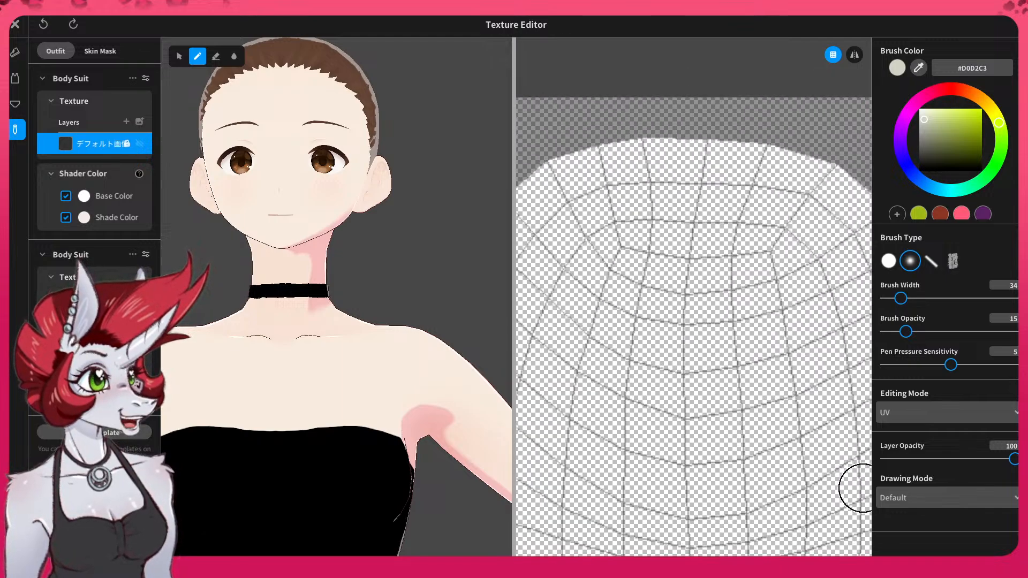
# - Brush a soft highlight across the center of the front choker band at width 95, undoing the first stroke made at width 34
pyautogui.moveTo(625, 420); pyautogui.dragTo(859, 339, button='middle')
pyautogui.moveTo(640, 383); pyautogui.dragTo(842, 339, button='middle')
pyautogui.moveTo(664, 348); pyautogui.dragTo(868, 289, button='middle')
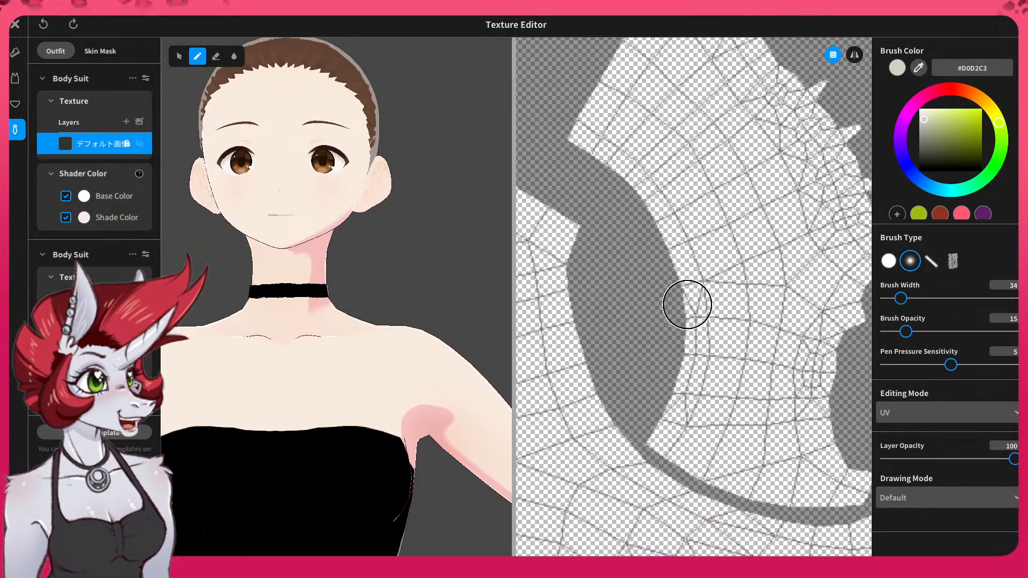
pyautogui.moveTo(686, 305); pyautogui.dragTo(857, 342, button='middle')
pyautogui.moveTo(741, 260); pyautogui.dragTo(783, 370, button='middle')
pyautogui.moveTo(709, 322); pyautogui.dragTo(739, 368, button='middle')
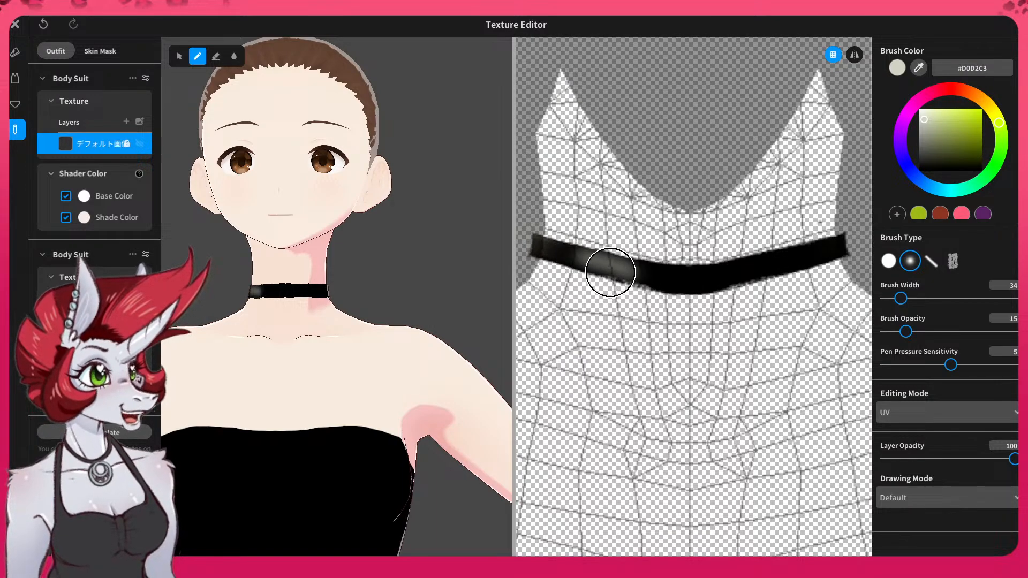
pyautogui.moveTo(599, 262); pyautogui.dragTo(780, 257)
pyautogui.hotkey('ctrl', 'z')
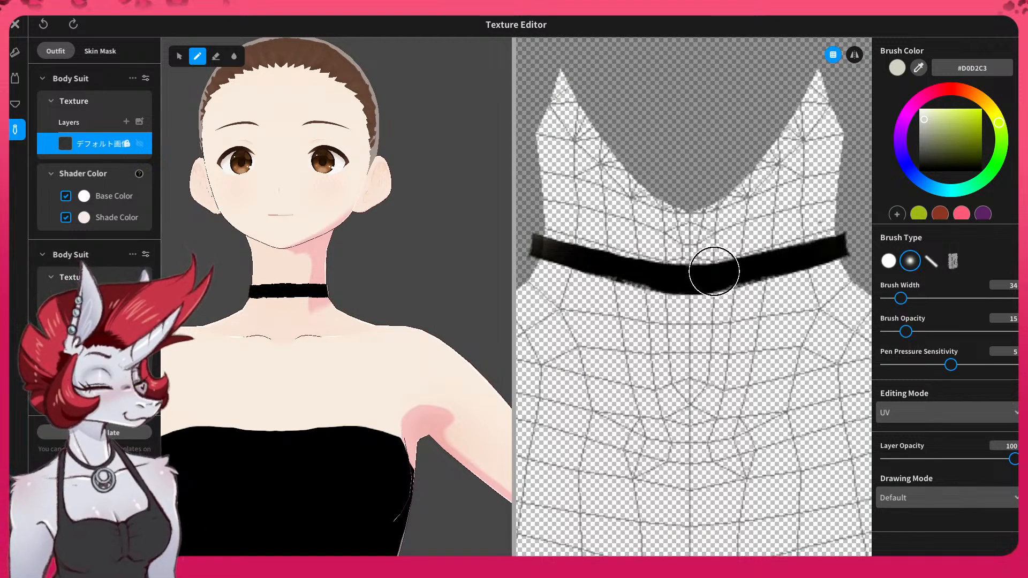
pyautogui.moveTo(903, 299); pyautogui.dragTo(927, 299)
pyautogui.moveTo(631, 287); pyautogui.dragTo(746, 252)
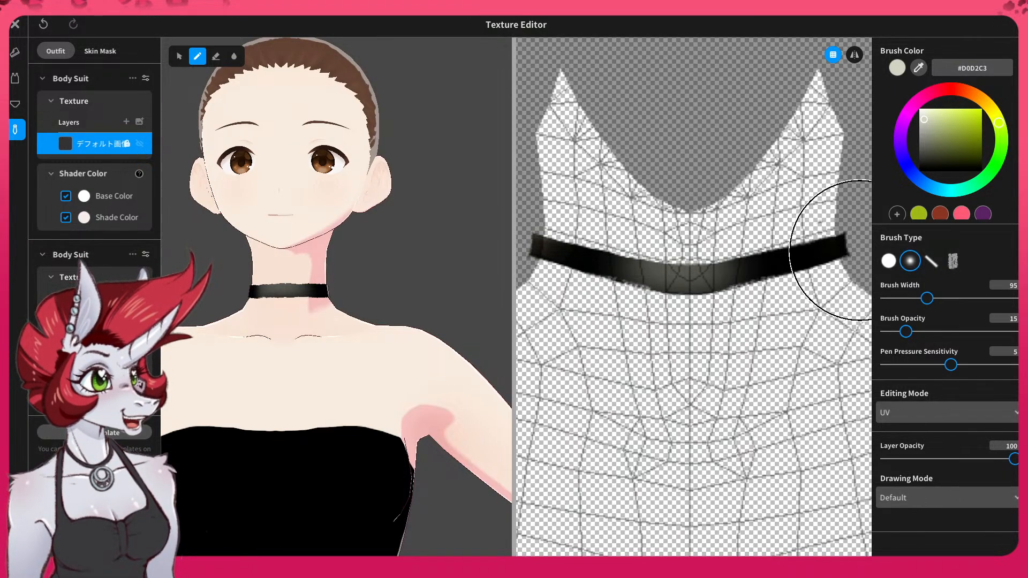
# - Brush a soft highlight onto the middle of the left-hand back piece at width 95, undoing the unsatisfactory strokes
pyautogui.moveTo(631, 379); pyautogui.dragTo(886, 397, button='middle')
pyautogui.moveTo(675, 372); pyautogui.dragTo(948, 327, button='middle')
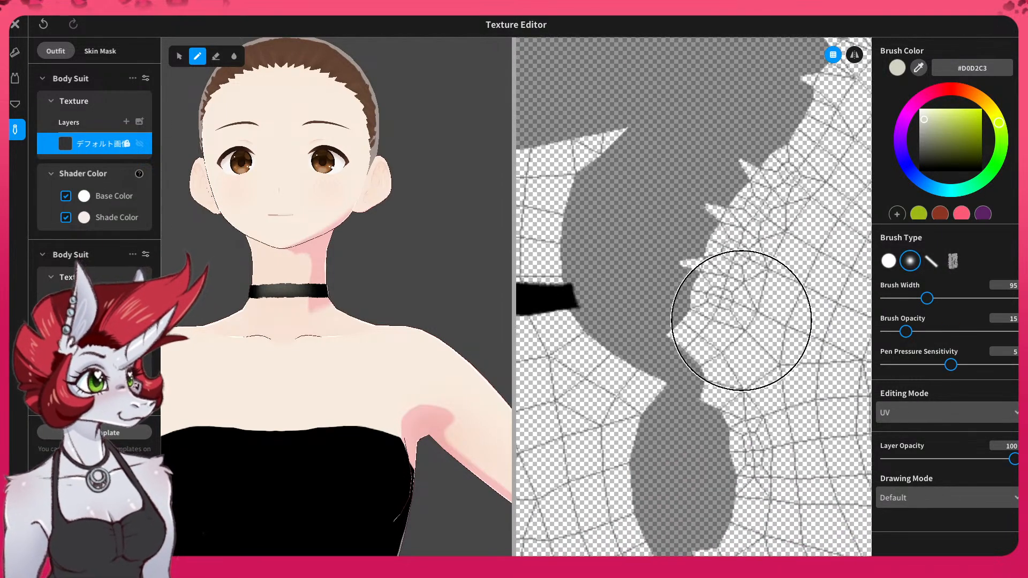
pyautogui.moveTo(742, 321); pyautogui.dragTo(971, 298, button='middle')
pyautogui.moveTo(793, 274)
pyautogui.mouseDown()
pyautogui.moveTo(818, 288)
pyautogui.moveTo(860, 279)
pyautogui.mouseUp()
pyautogui.hotkey('ctrl', 'z')
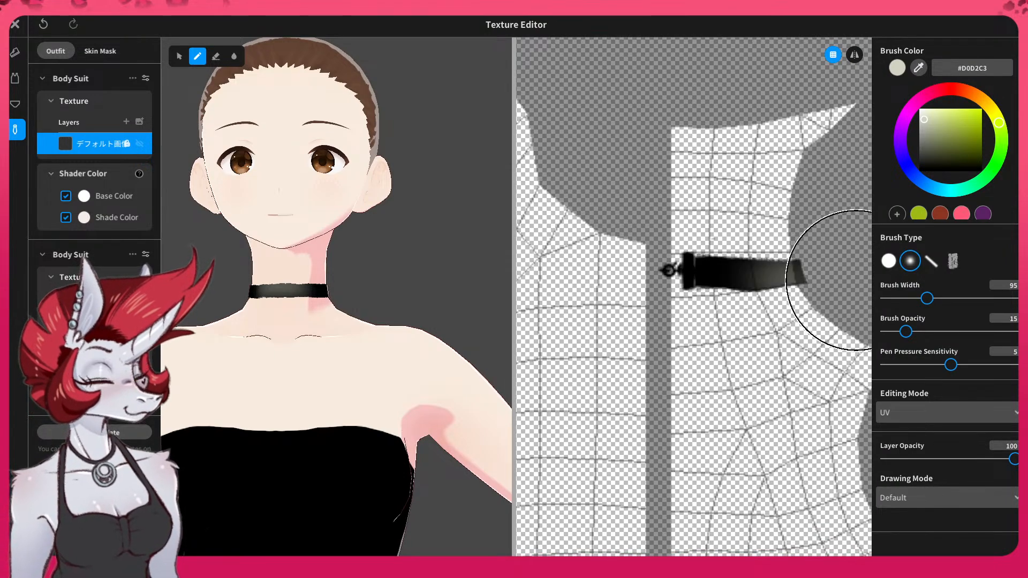
pyautogui.hotkey('ctrl', 'z')
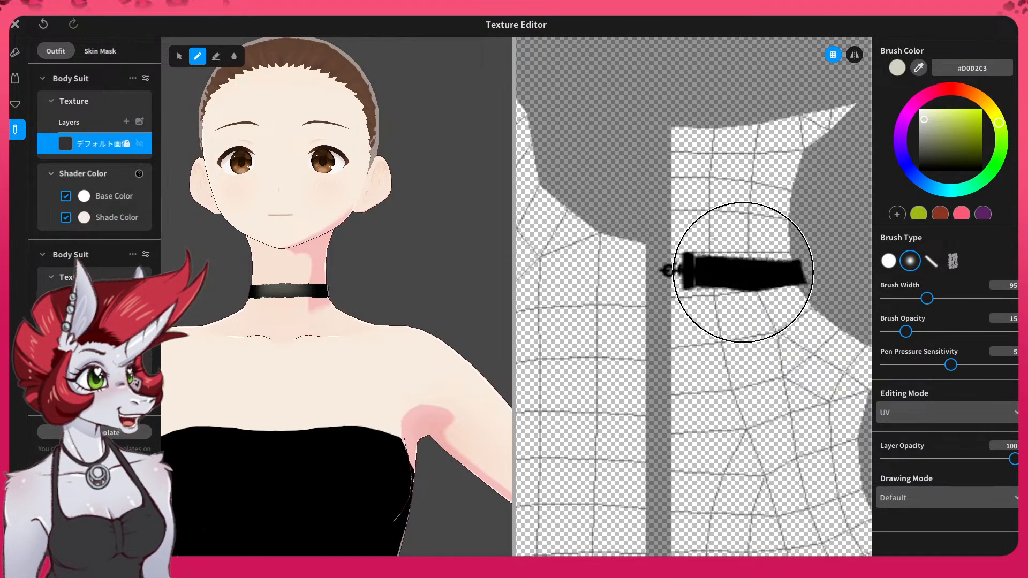
pyautogui.hotkey('ctrl', 'z')
pyautogui.click(738, 281)
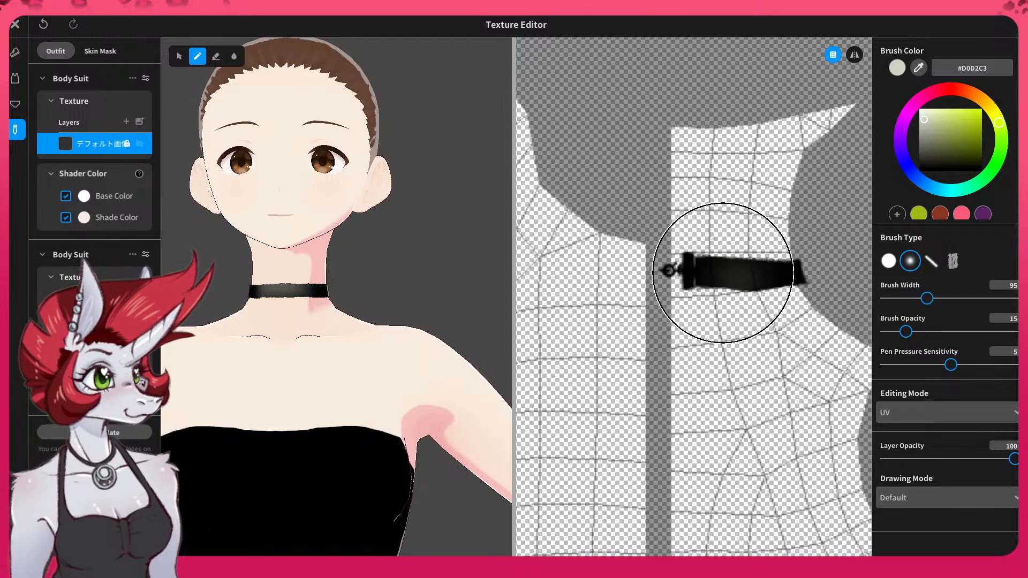
pyautogui.moveTo(737, 256); pyautogui.dragTo(758, 370)
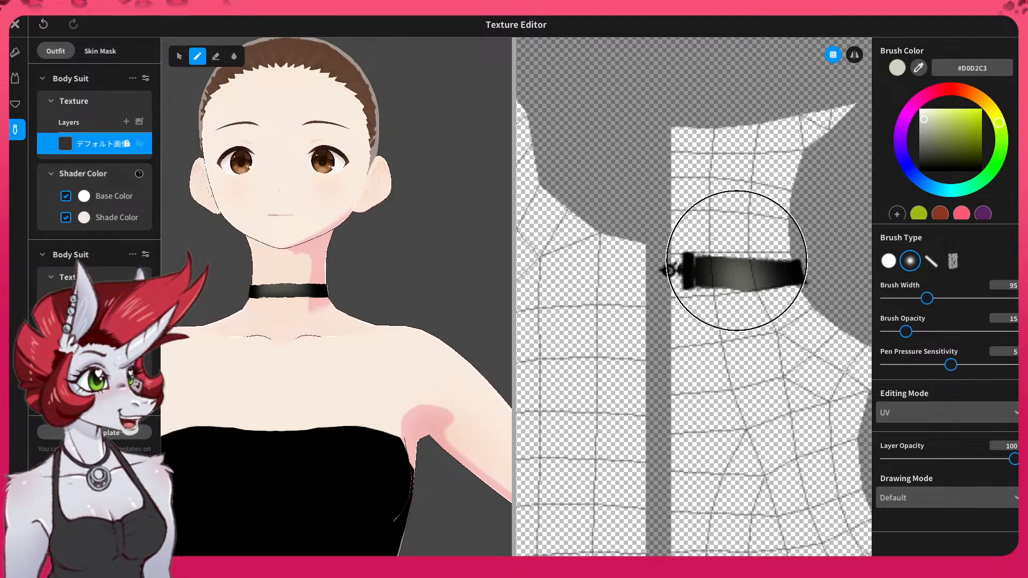
# - Check the highlighted choker on the texture and the model, and add a new layer above the original one
pyautogui.scroll(-8, 641, 269)
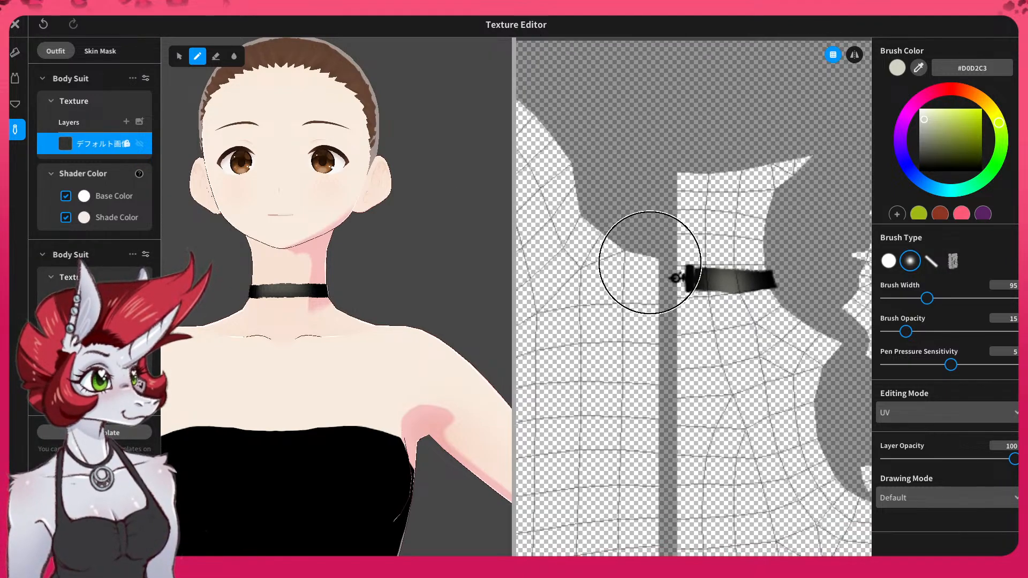
pyautogui.scroll(2, 793, 353)
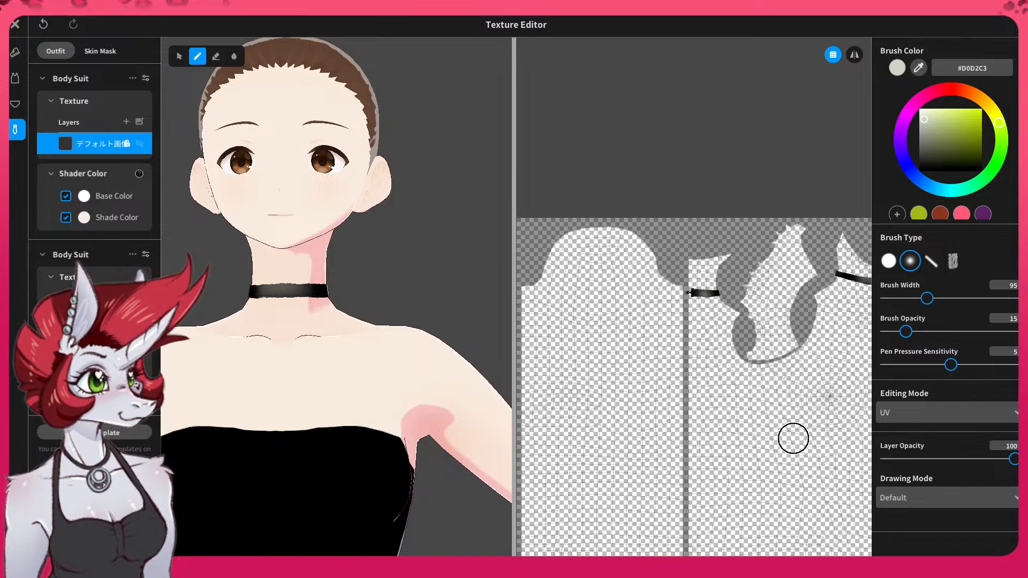
pyautogui.moveTo(757, 411); pyautogui.dragTo(579, 366, button='middle')
pyautogui.moveTo(750, 354); pyautogui.dragTo(666, 355, button='middle')
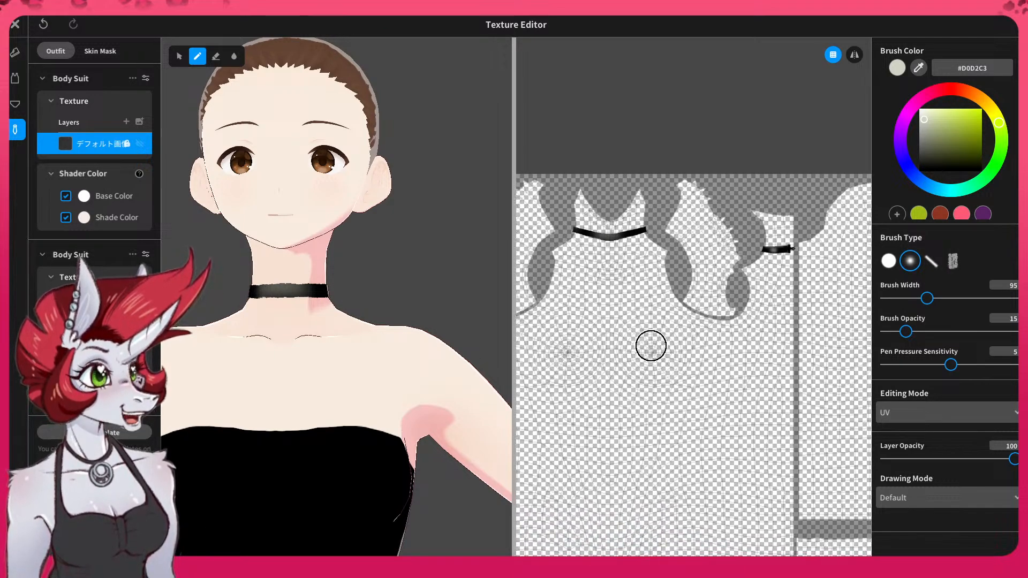
pyautogui.scroll(-5, 333, 321)
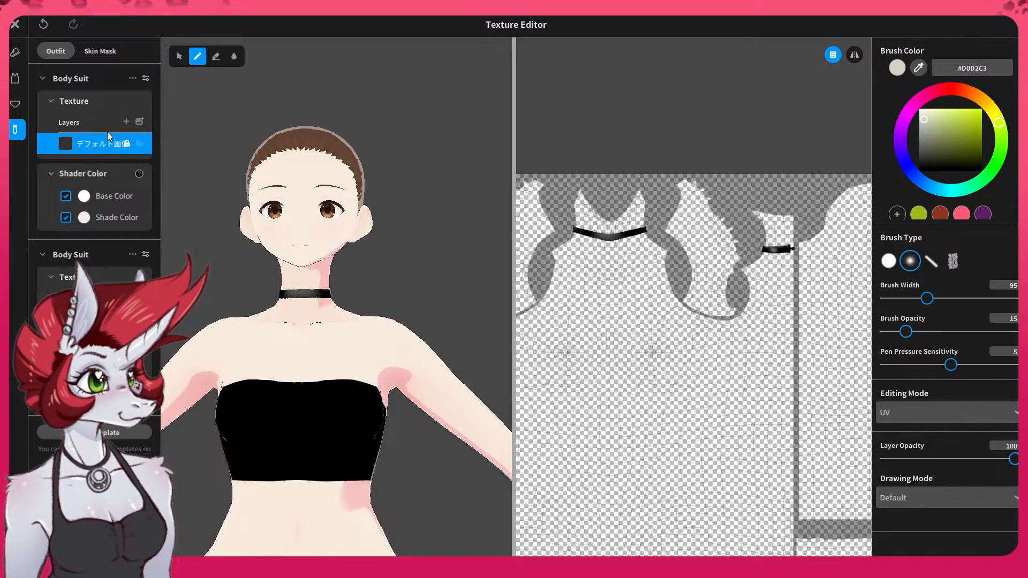
pyautogui.click(126, 122)
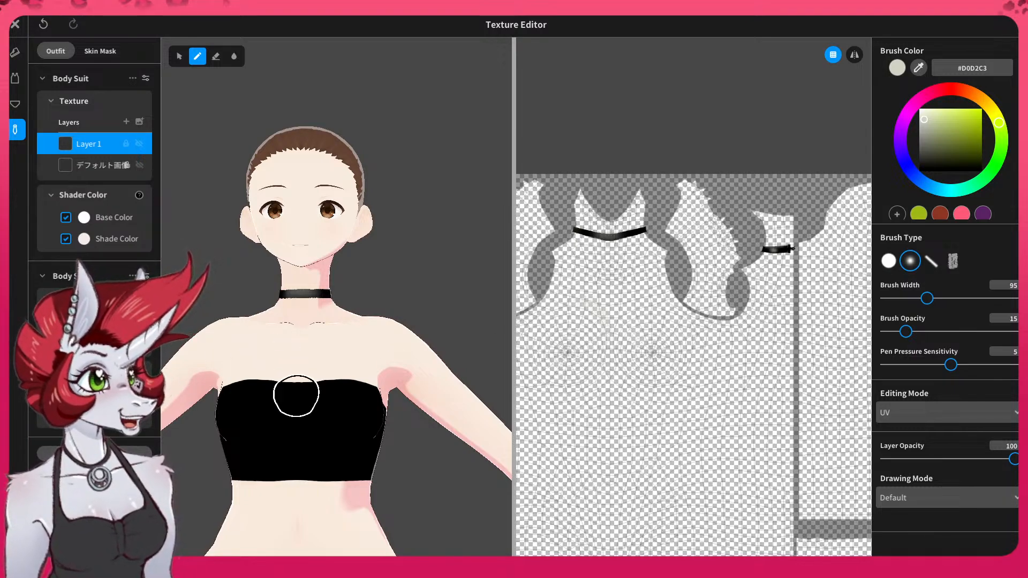
# - Try painting on the new layer directly on the model's chest and shoulders, using #313131 at opacity 100, and undo the strokes
pyautogui.moveTo(295, 391); pyautogui.dragTo(287, 355)
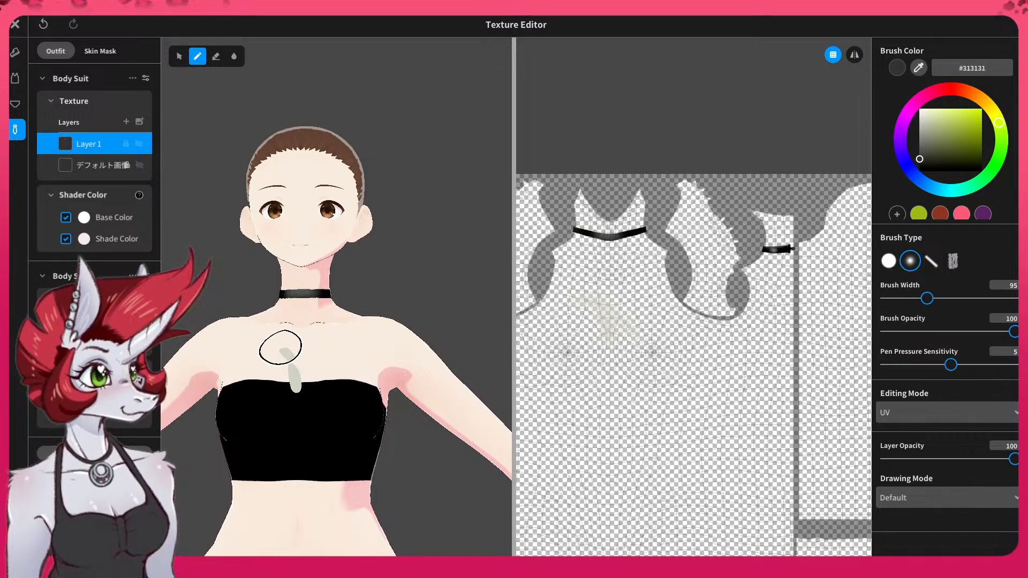
pyautogui.moveTo(280, 339)
pyautogui.mouseDown()
pyautogui.moveTo(274, 333)
pyautogui.moveTo(321, 409)
pyautogui.moveTo(289, 349)
pyautogui.mouseUp()
pyautogui.hotkey('ctrl', 'z')
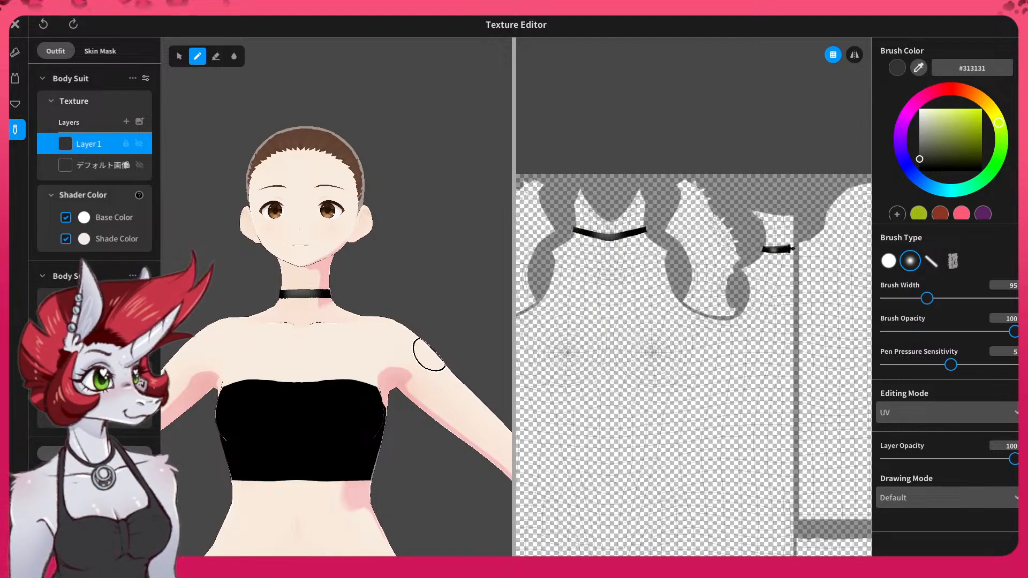
pyautogui.moveTo(371, 322)
pyautogui.mouseDown()
pyautogui.moveTo(426, 370)
pyautogui.moveTo(382, 320)
pyautogui.moveTo(425, 357)
pyautogui.moveTo(376, 324)
pyautogui.moveTo(415, 341)
pyautogui.mouseUp()
pyautogui.hotkey('ctrl', 'z')
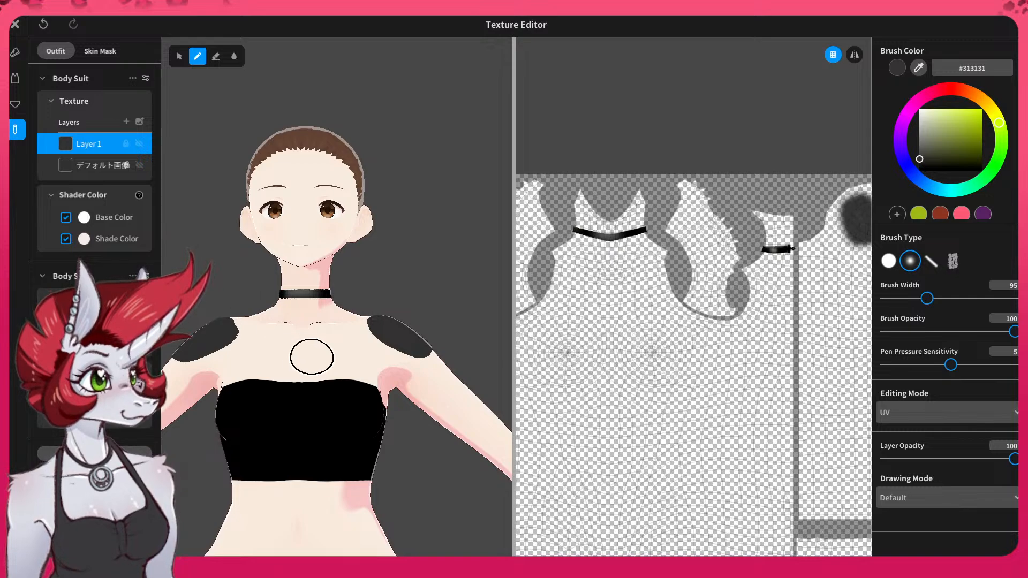
pyautogui.hotkey('ctrl', 'z')
pyautogui.hotkey('ctrl', 'z')
pyautogui.hotkey('ctrl', 'z')
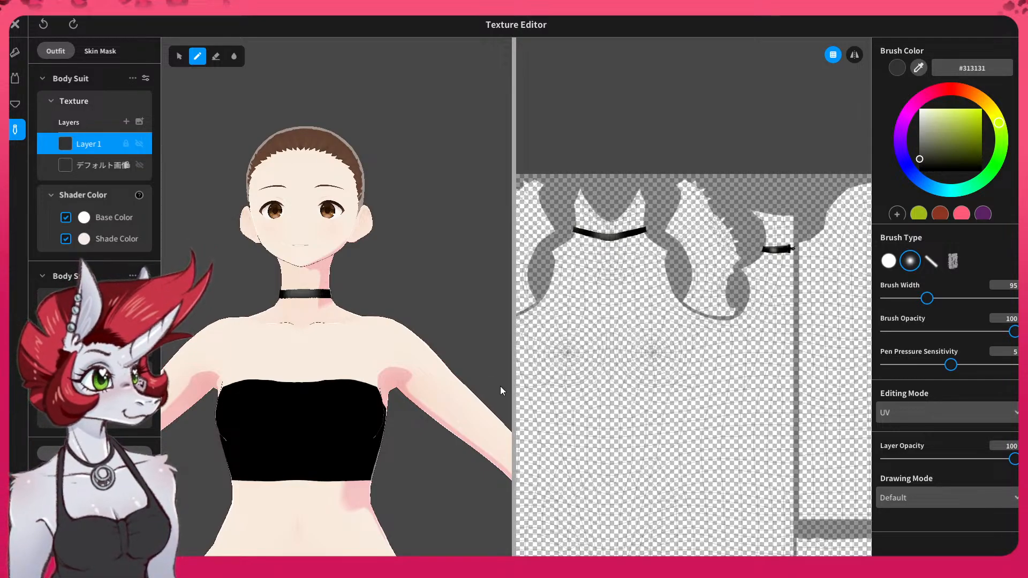
# - Examine the choker's highlights around the neck on the model from the side and on the flat texture
pyautogui.scroll(6, 628, 230)
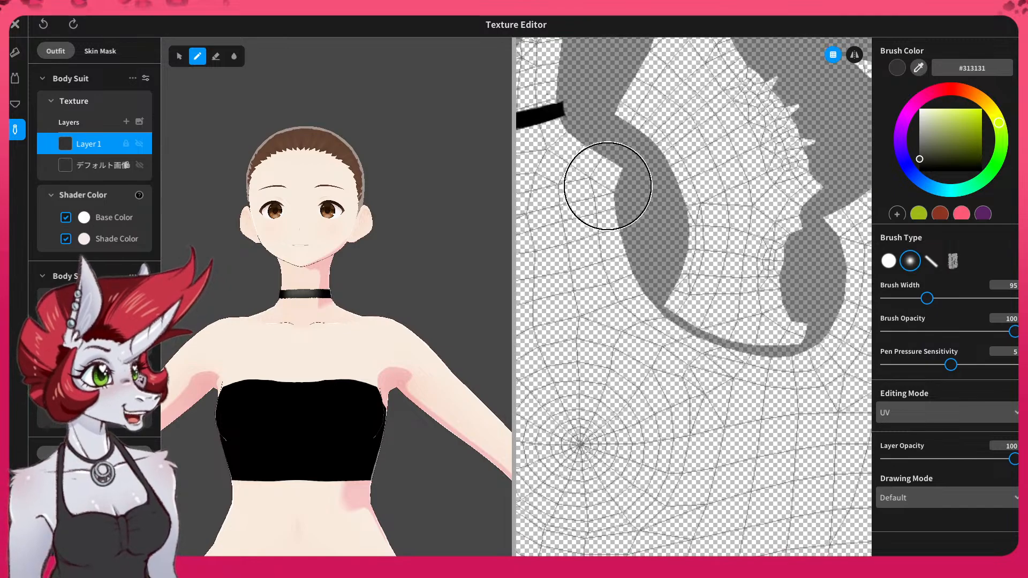
pyautogui.scroll(-5, 765, 276)
pyautogui.scroll(6, 730, 252)
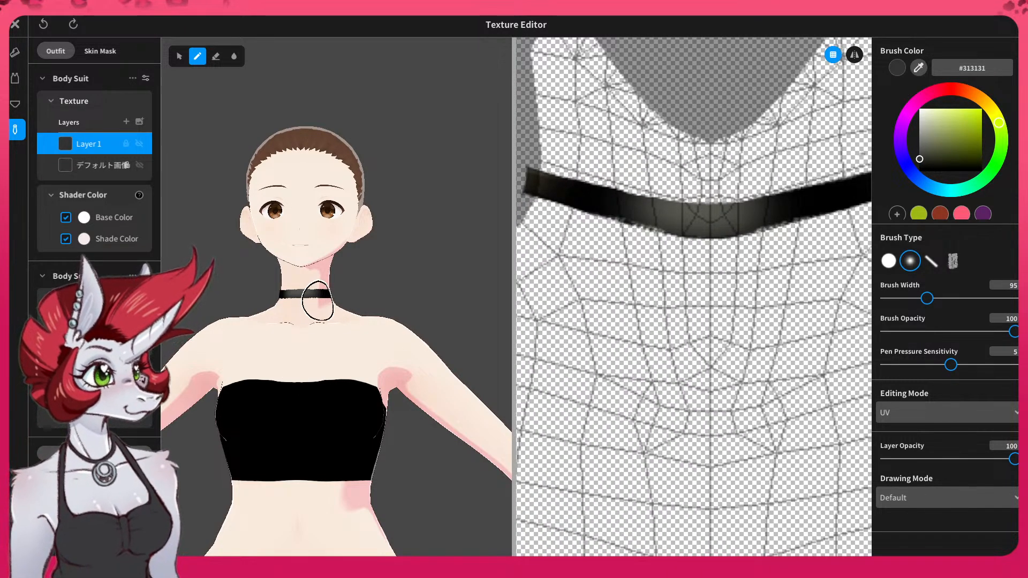
pyautogui.moveTo(341, 344); pyautogui.dragTo(415, 297, button='right')
pyautogui.scroll(10, 414, 297)
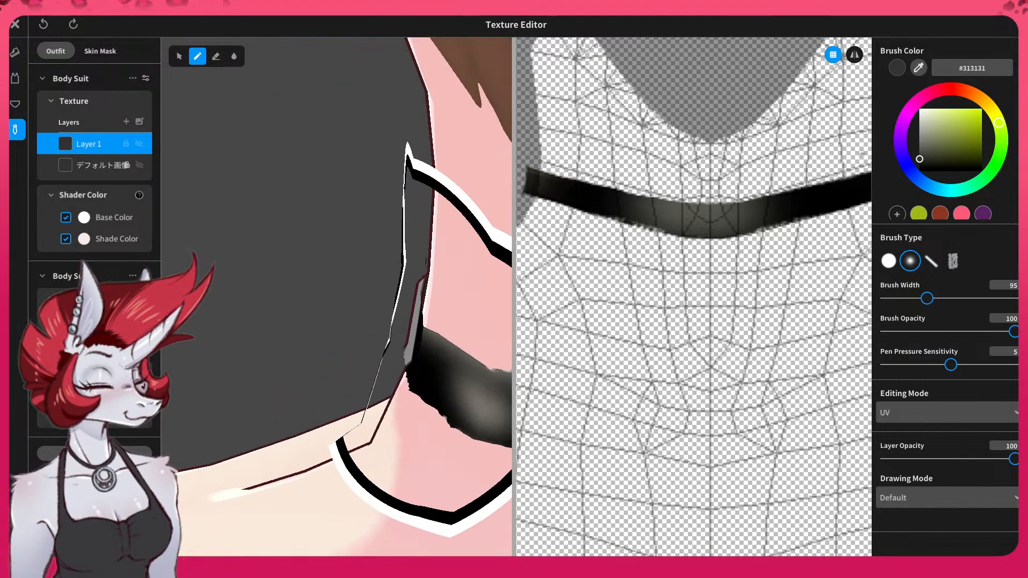
pyautogui.scroll(-5, 383, 375)
pyautogui.moveTo(411, 384)
pyautogui.mouseDown(button='right')
pyautogui.moveTo(174, 291)
pyautogui.moveTo(391, 303)
pyautogui.moveTo(496, 284)
pyautogui.moveTo(359, 240)
pyautogui.moveTo(494, 263)
pyautogui.moveTo(469, 301)
pyautogui.moveTo(485, 298)
pyautogui.mouseUp(button='right')
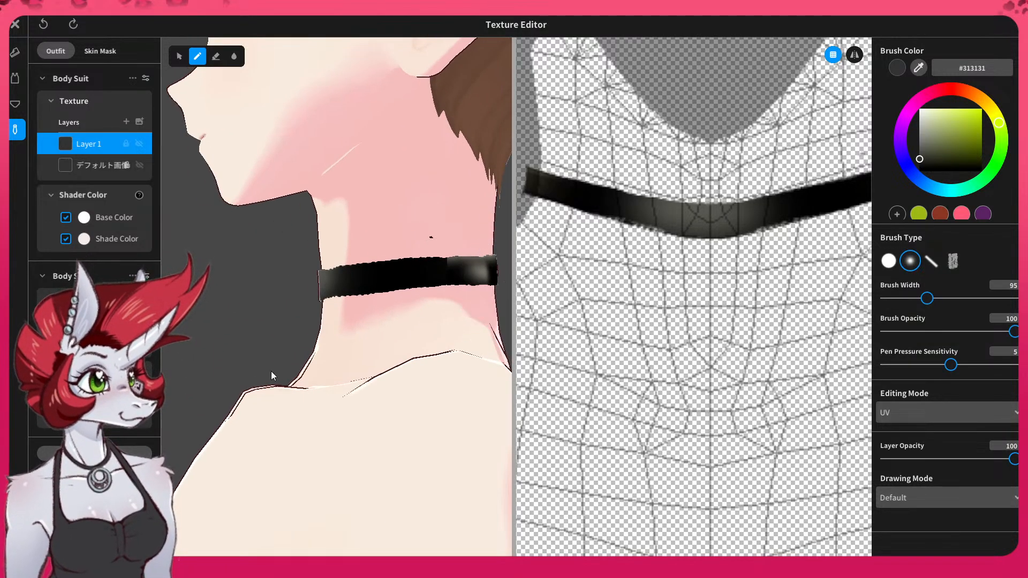
pyautogui.scroll(-3, 569, 391)
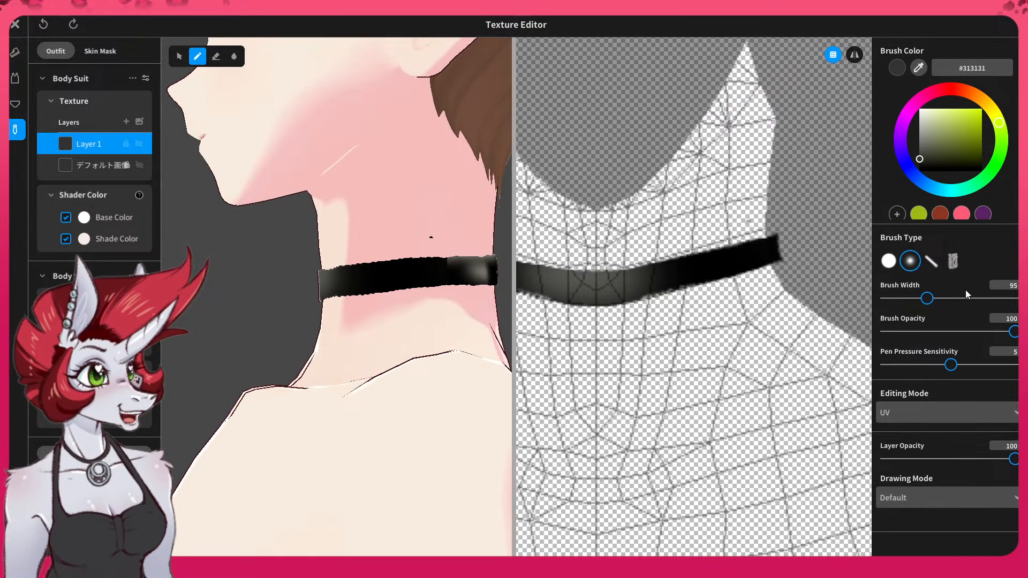
# - Switch to the eraser at width 30 and turn off alpha lock on the original choker layer, making that layer active
pyautogui.click(216, 56)
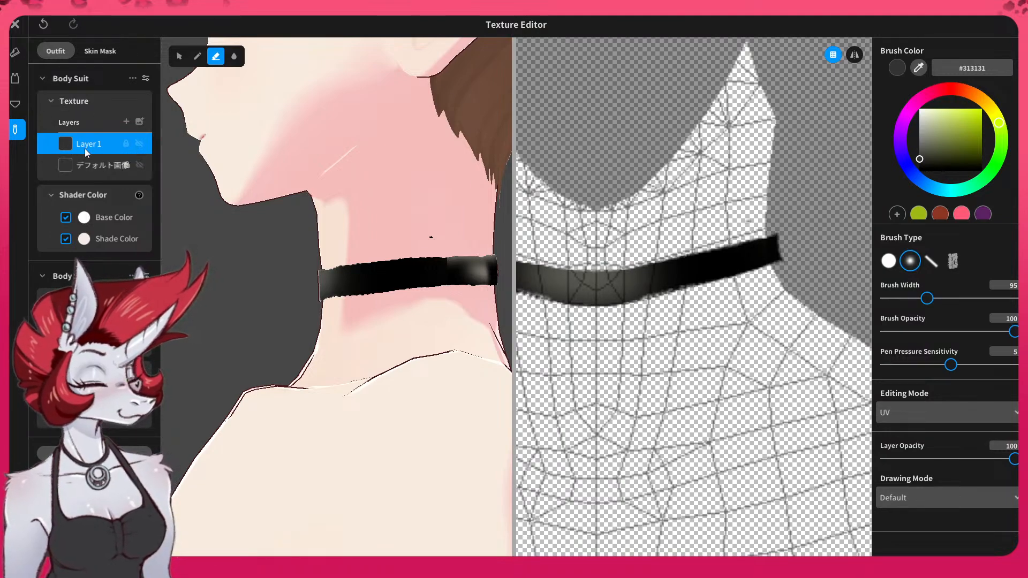
pyautogui.rightClick(98, 163)
pyautogui.click(92, 162)
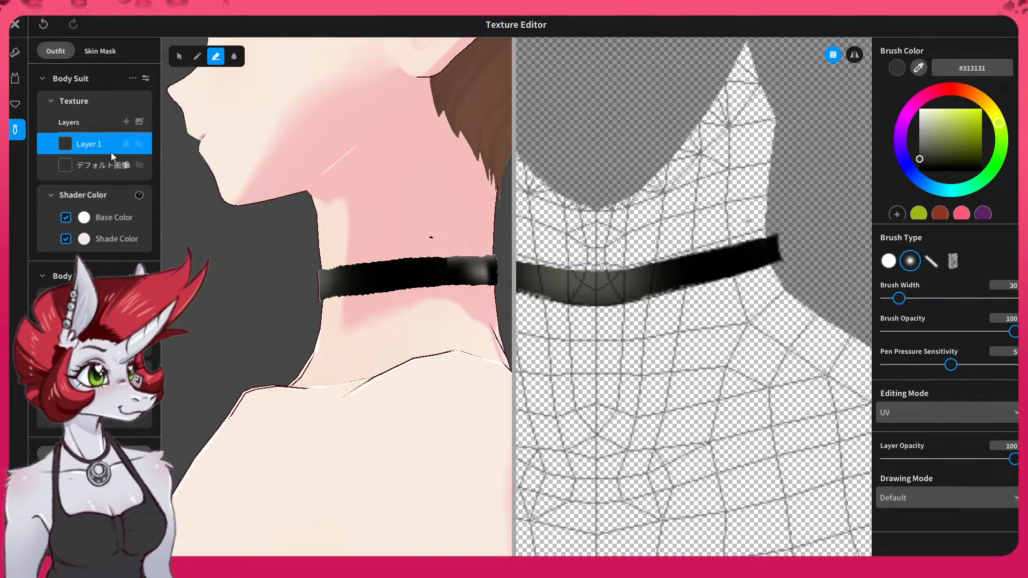
pyautogui.rightClick(95, 166)
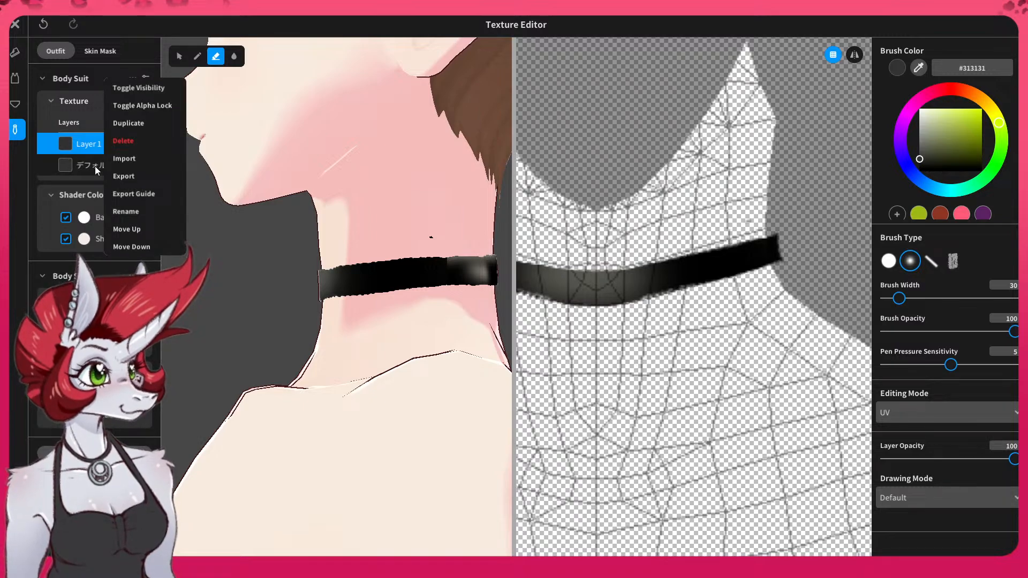
pyautogui.click(143, 106)
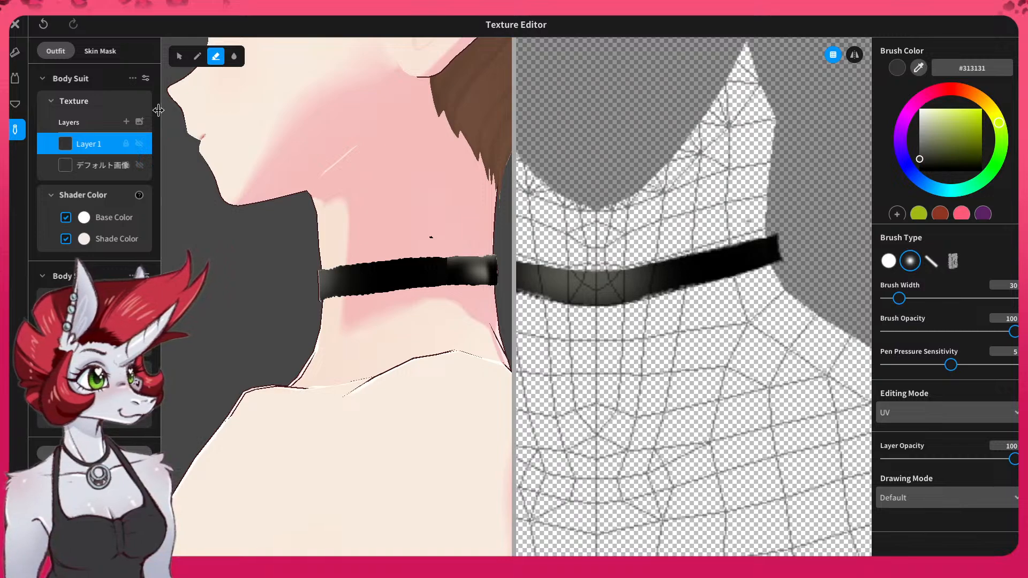
pyautogui.click(88, 167)
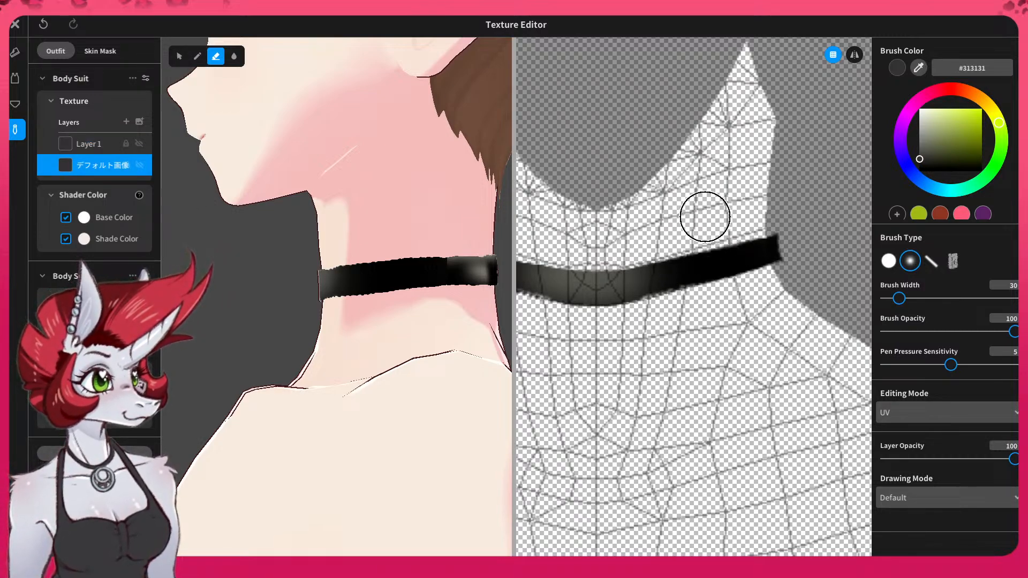
# - Try erasing spaced gaps along the front choker band to form a segmented pattern, viewing it on the model
pyautogui.click(714, 264)
pyautogui.click(658, 271)
pyautogui.click(608, 268)
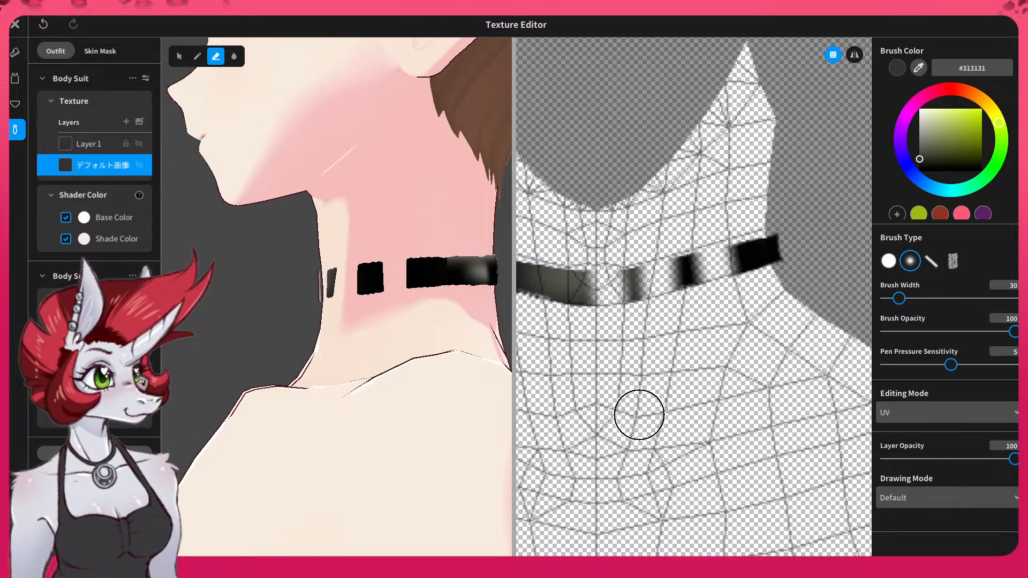
pyautogui.click(764, 250)
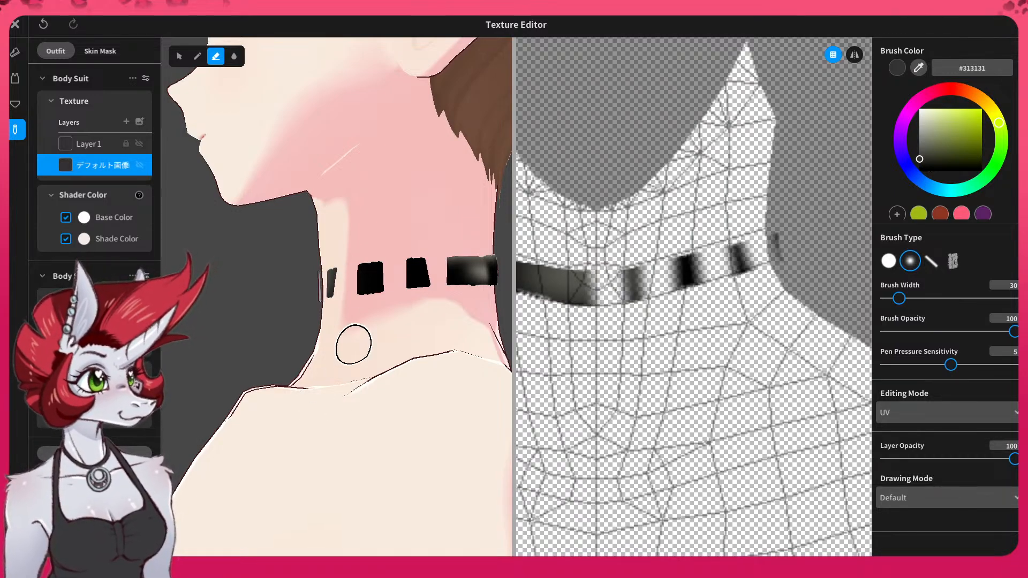
pyautogui.scroll(-5, 354, 345)
pyautogui.moveTo(369, 404)
pyautogui.mouseDown(button='right')
pyautogui.moveTo(459, 384)
pyautogui.moveTo(482, 390)
pyautogui.moveTo(299, 402)
pyautogui.moveTo(354, 416)
pyautogui.mouseUp(button='right')
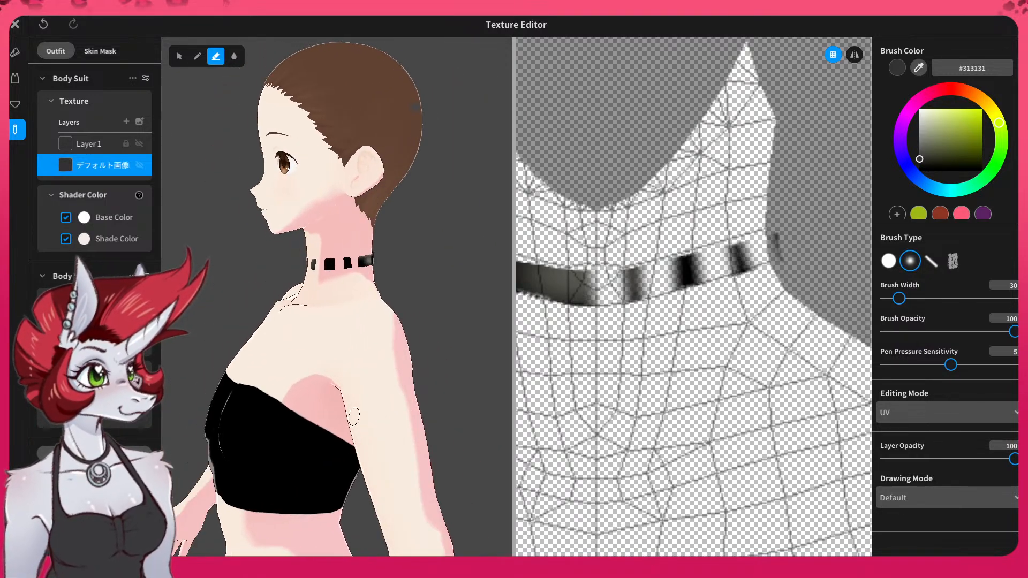
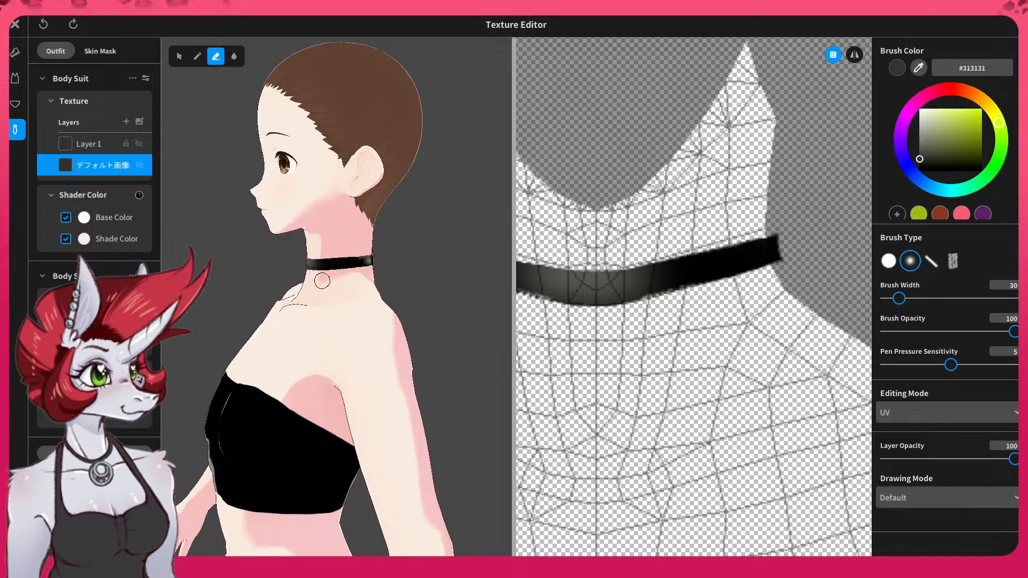
# - Close the texture editor and save the edited neck accessory as a new item
pyautogui.moveTo(322, 280)
pyautogui.mouseDown(button='right')
pyautogui.moveTo(352, 285)
pyautogui.moveTo(317, 280)
pyautogui.mouseUp(button='right')
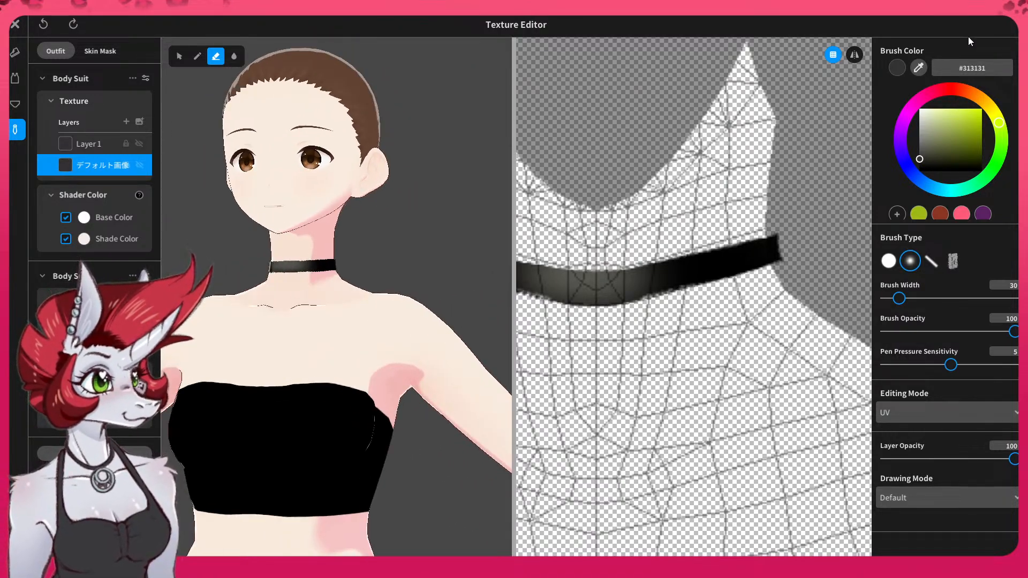
pyautogui.click(15, 24)
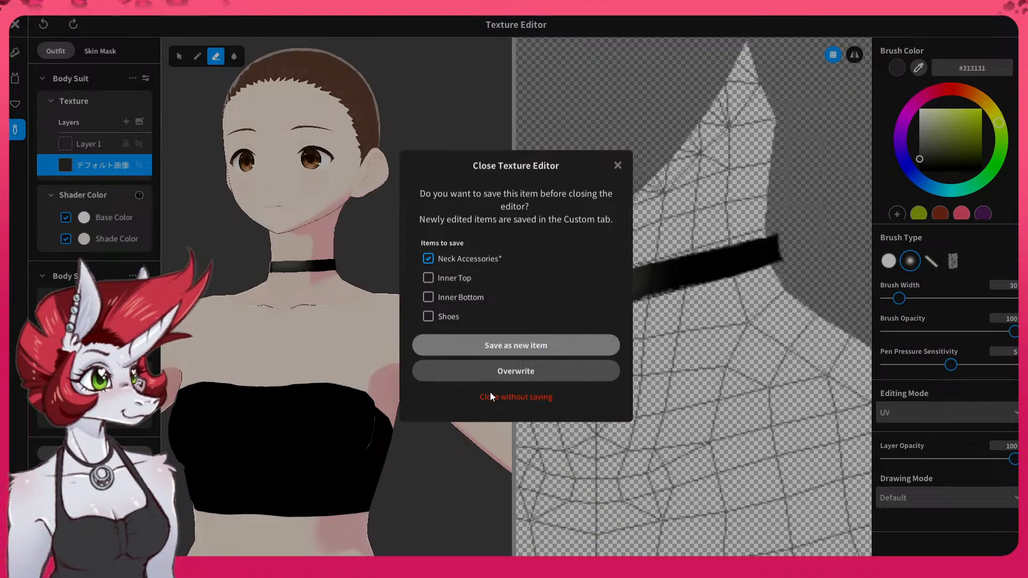
pyautogui.click(522, 345)
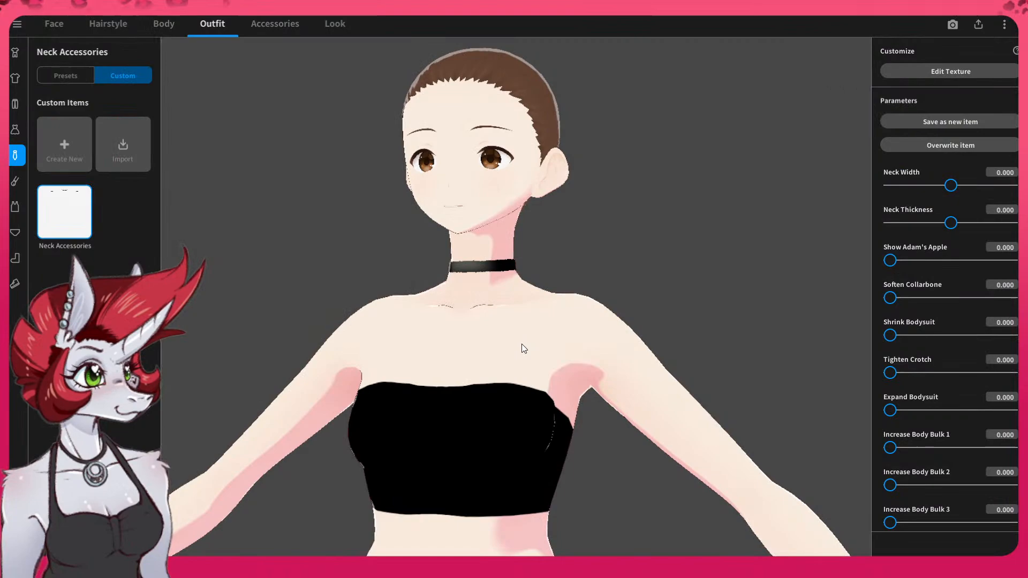
# - Rename the saved custom neck accessory as Choker
pyautogui.rightClick(63, 220)
pyautogui.click(102, 227)
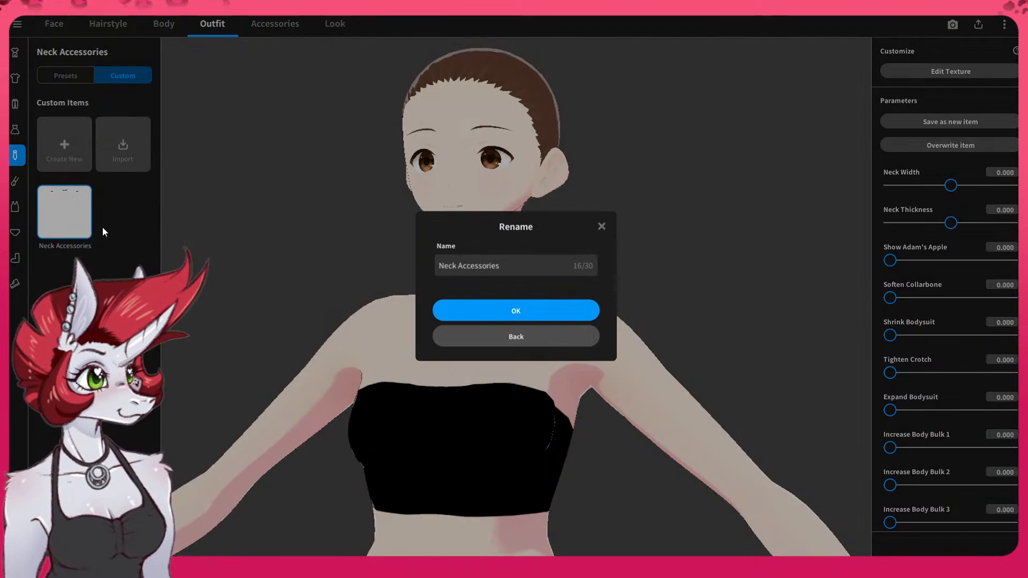
pyautogui.click(507, 266)
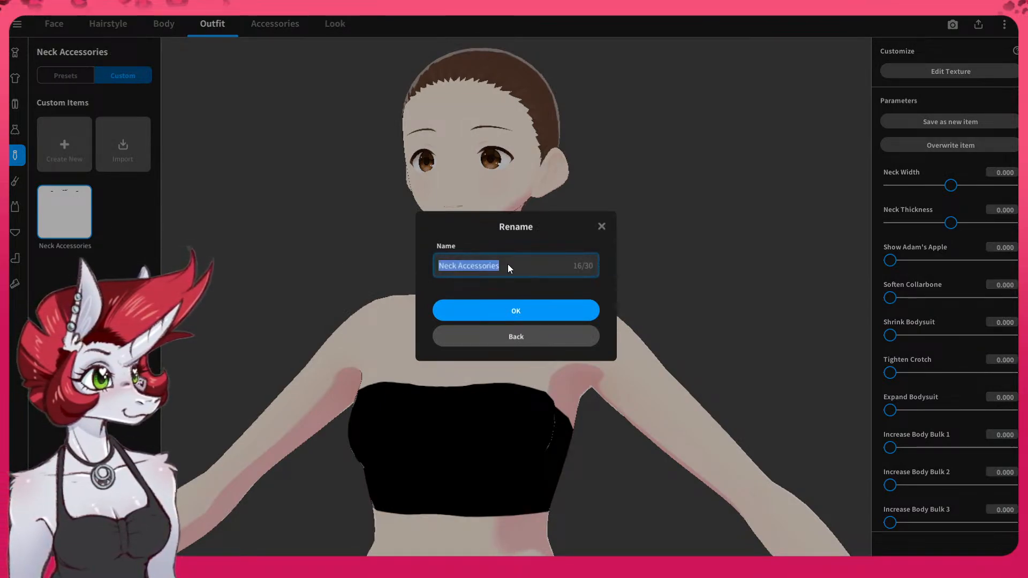
pyautogui.write('Cho')
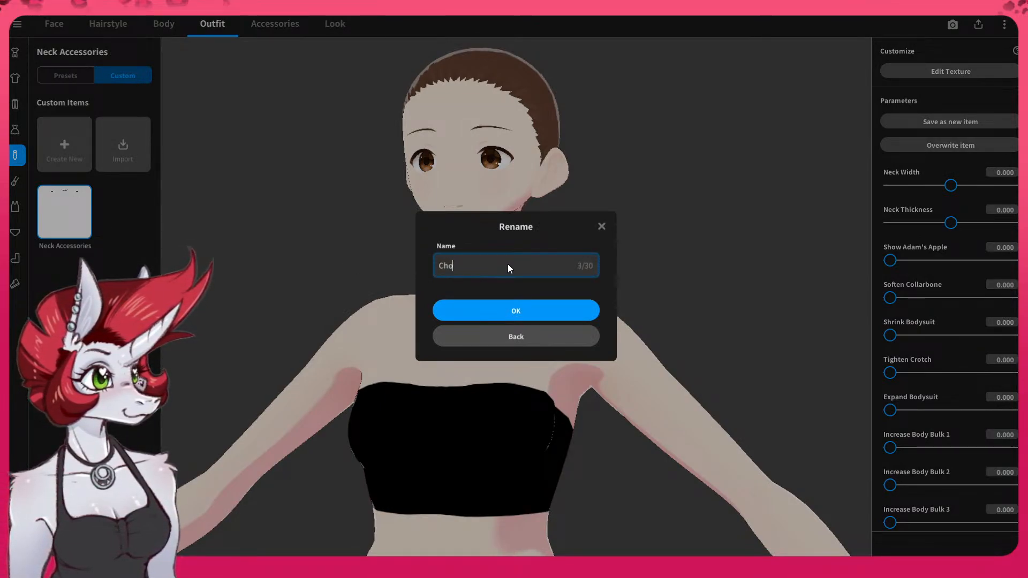
pyautogui.write('ker')
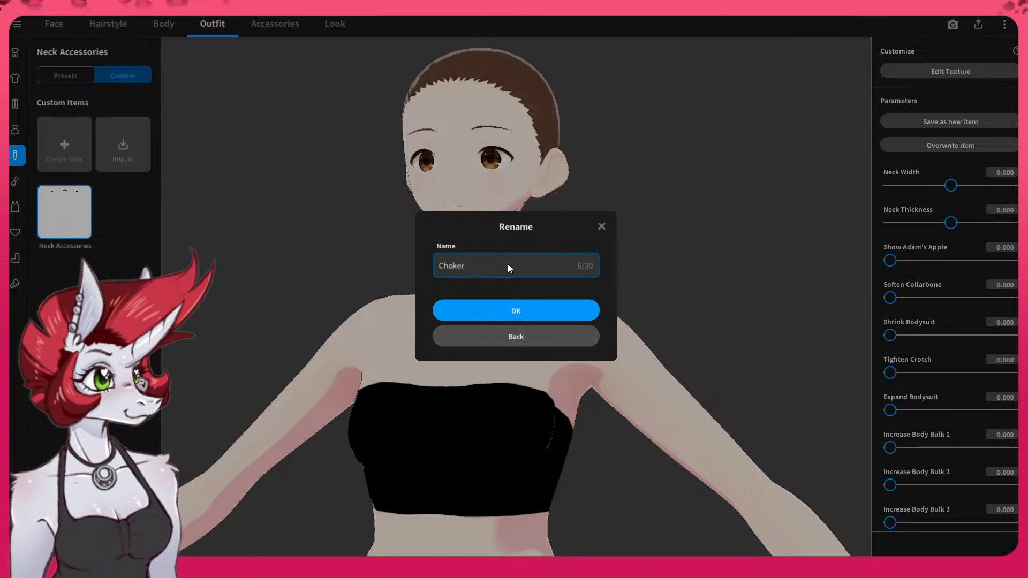
pyautogui.click(528, 317)
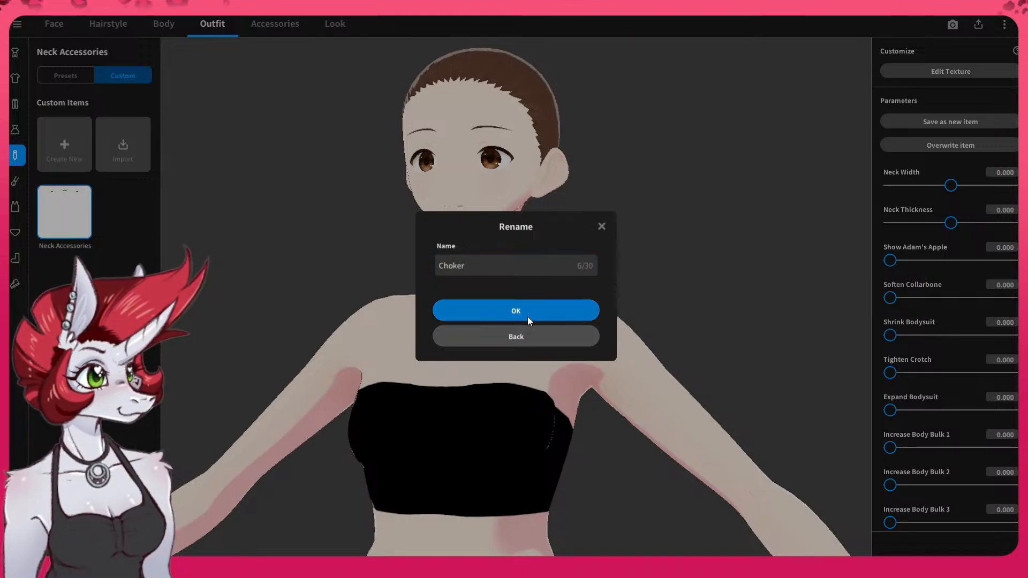
pyautogui.click(524, 312)
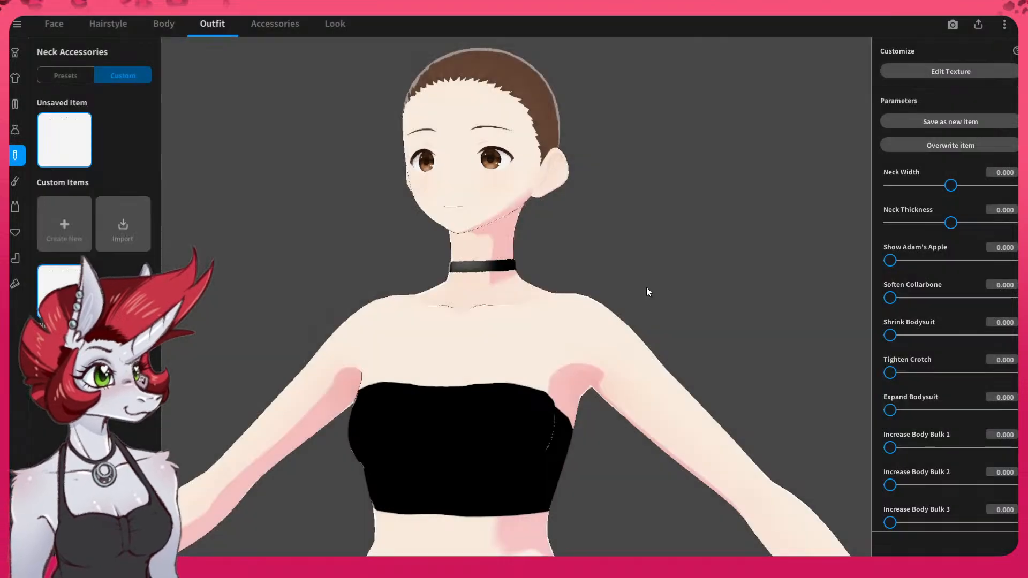
# - Try the white forearm bandages and the adhesive plasters from the arm accessory presets on the avatar
pyautogui.click(15, 180)
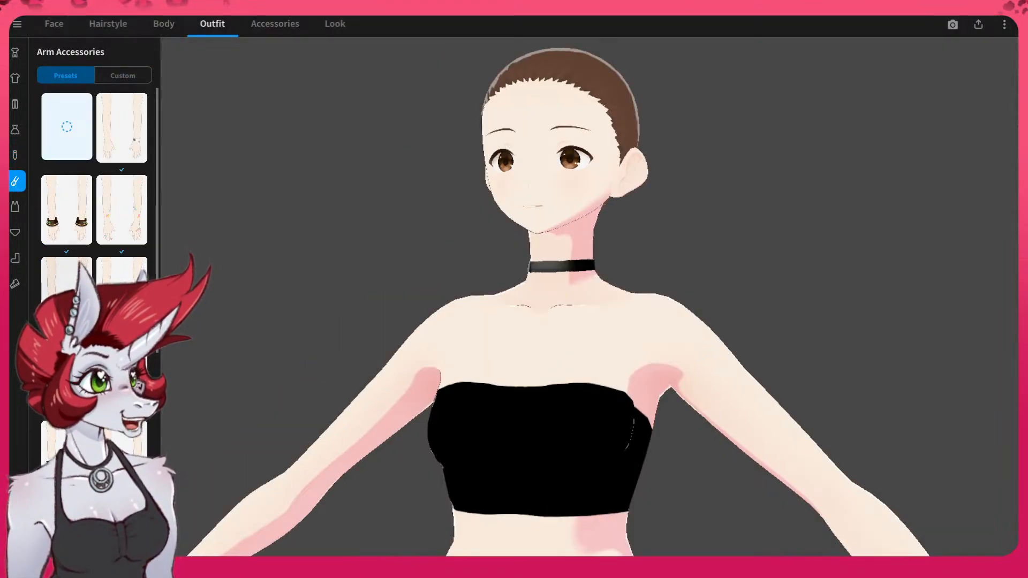
pyautogui.scroll(-2, 99, 262)
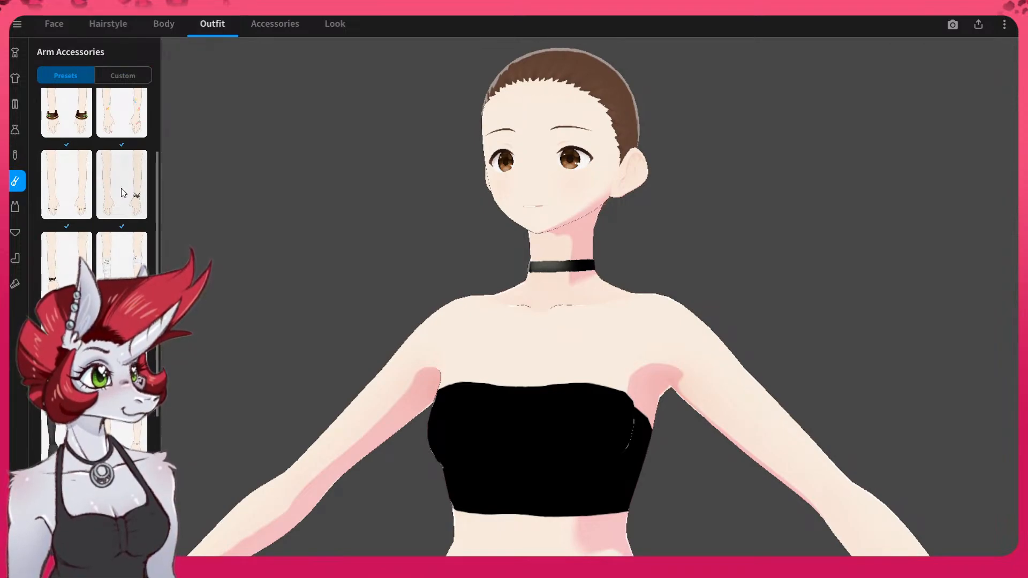
pyautogui.click(114, 260)
pyautogui.moveTo(493, 381); pyautogui.dragTo(460, 408, button='right')
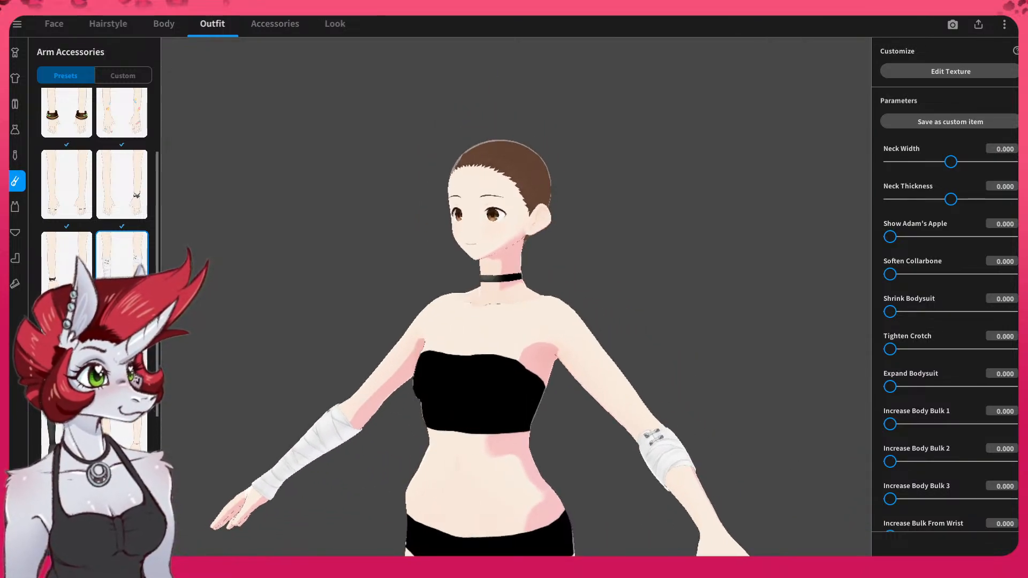
pyautogui.click(122, 112)
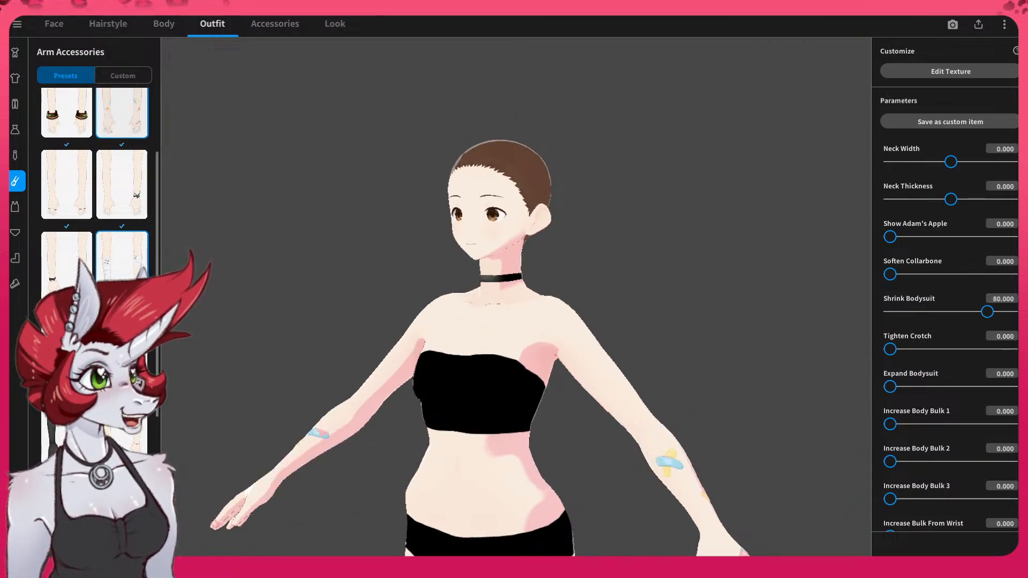
# - Put the long black gloves preset on the avatar's arms and check them from the front and side
pyautogui.scroll(-2, 118, 161)
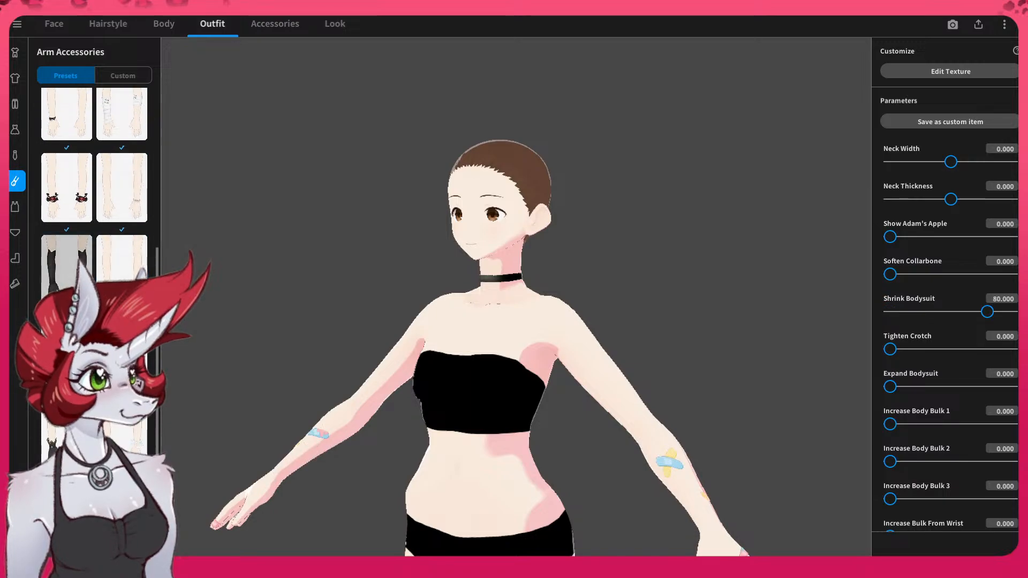
pyautogui.click(67, 268)
pyautogui.moveTo(530, 464)
pyautogui.mouseDown(button='right')
pyautogui.moveTo(599, 476)
pyautogui.moveTo(659, 469)
pyautogui.moveTo(440, 471)
pyautogui.moveTo(554, 464)
pyautogui.moveTo(537, 462)
pyautogui.mouseUp(button='right')
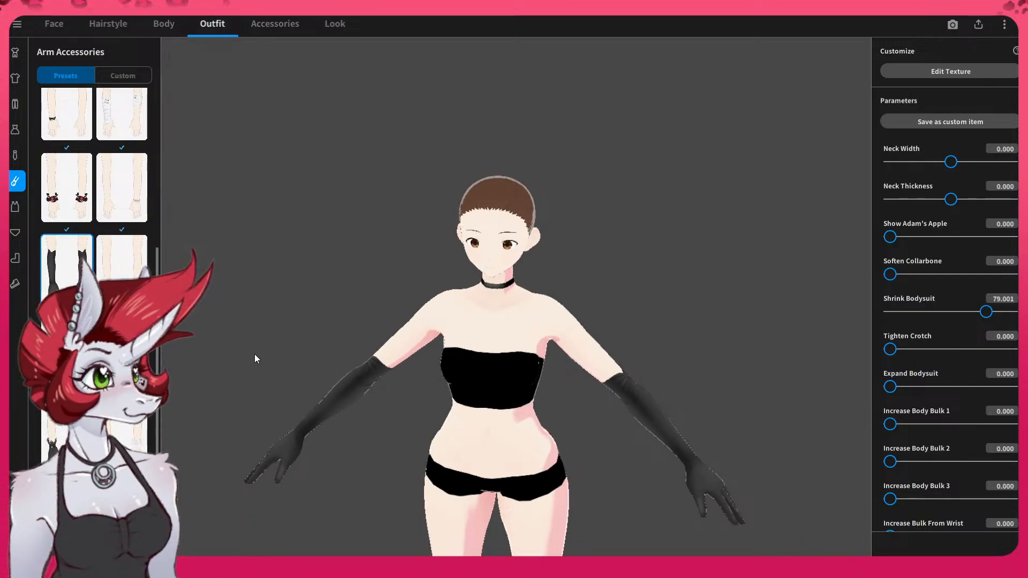
pyautogui.moveTo(375, 417); pyautogui.dragTo(421, 410, button='right')
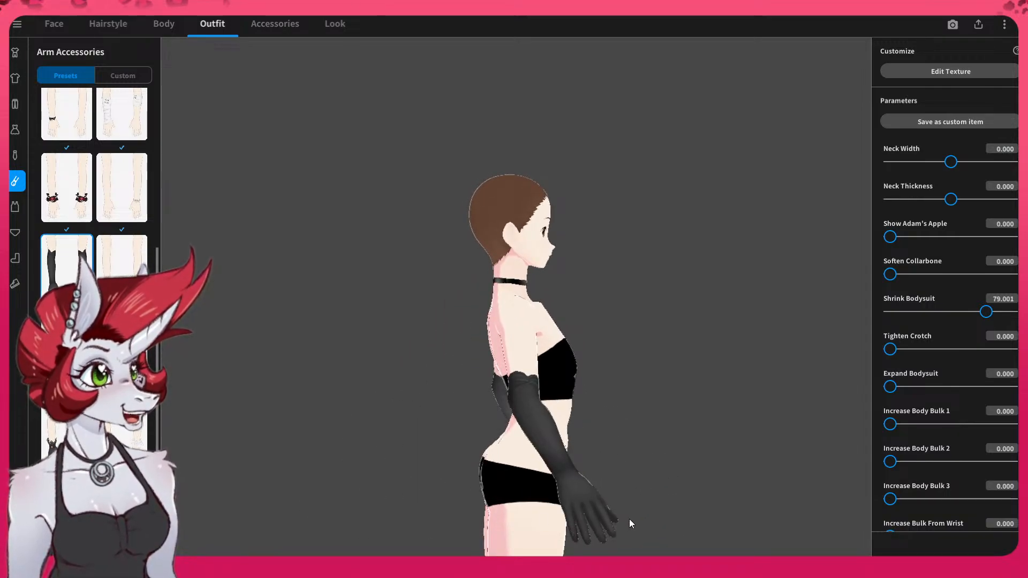
pyautogui.moveTo(604, 391); pyautogui.dragTo(484, 432, button='right')
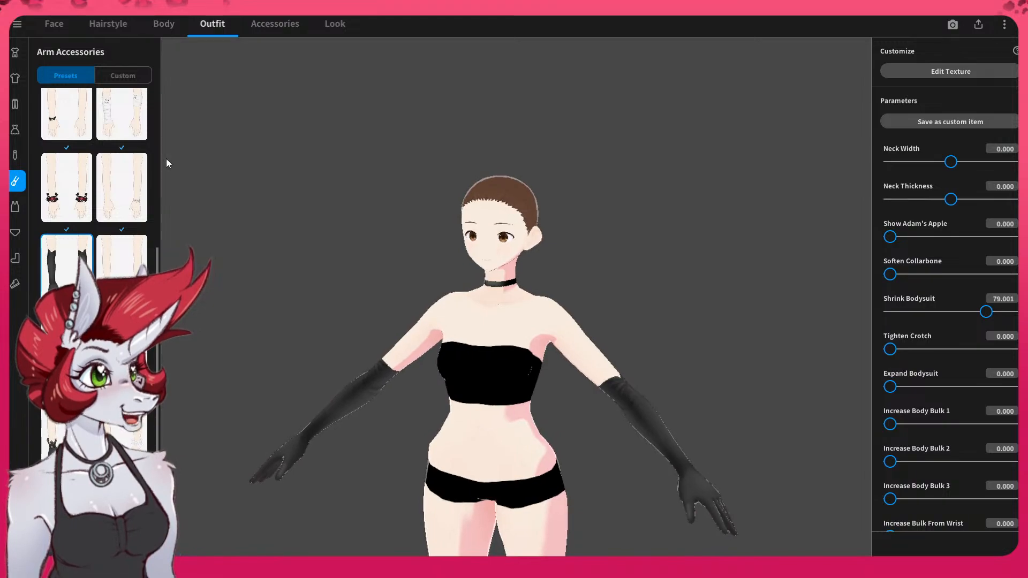
# - Compare inner top presets on the avatar, including the tank and strapless bodysuits, and apply the short black bandeau
pyautogui.click(15, 207)
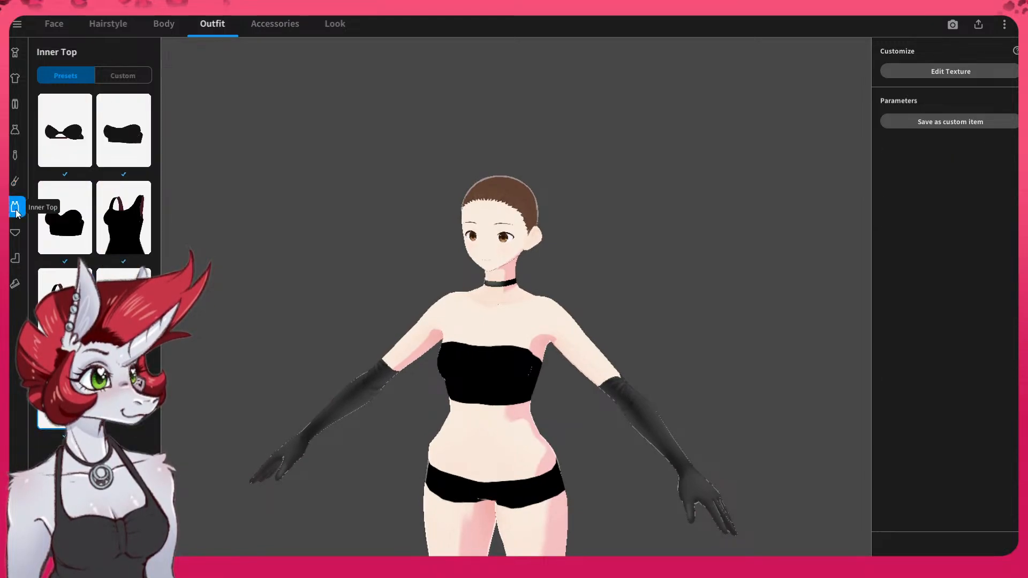
pyautogui.click(56, 130)
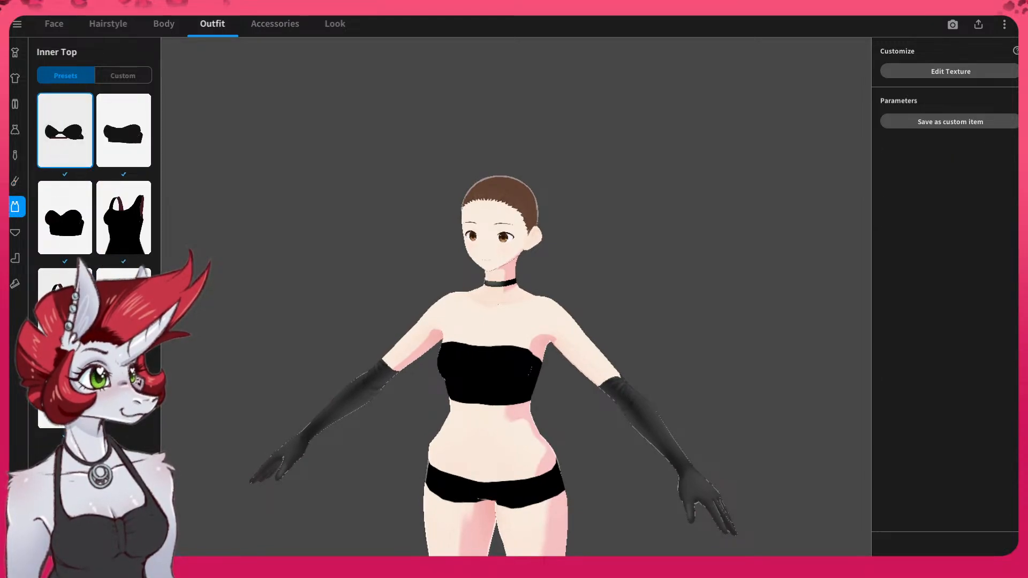
pyautogui.click(144, 245)
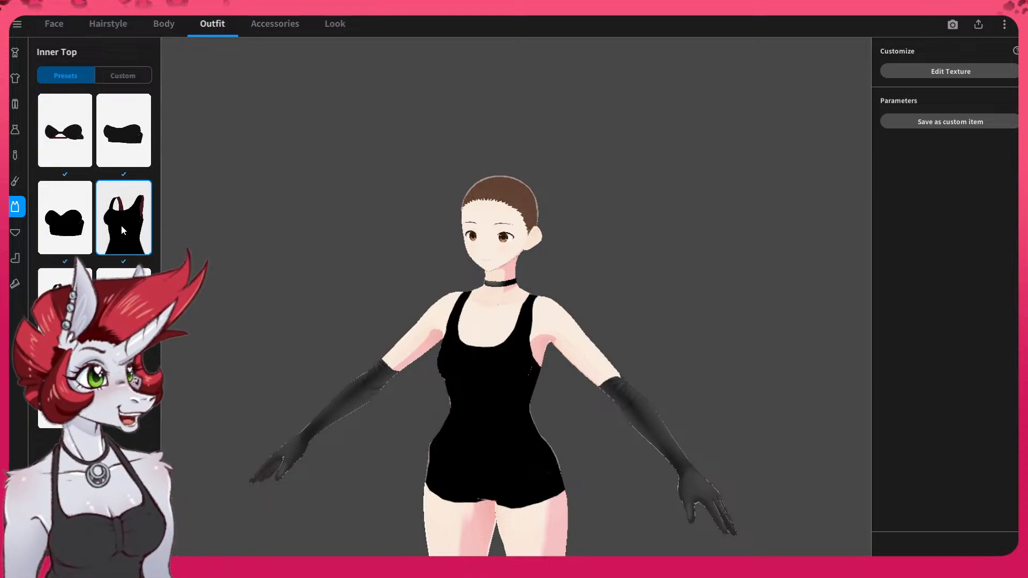
pyautogui.moveTo(462, 387); pyautogui.dragTo(290, 376, button='right')
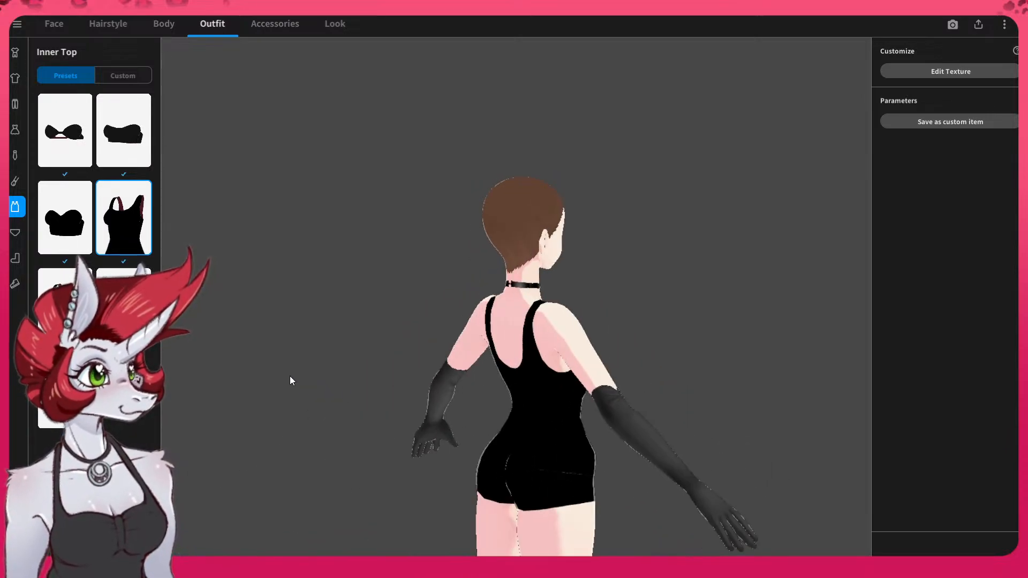
pyautogui.click(124, 305)
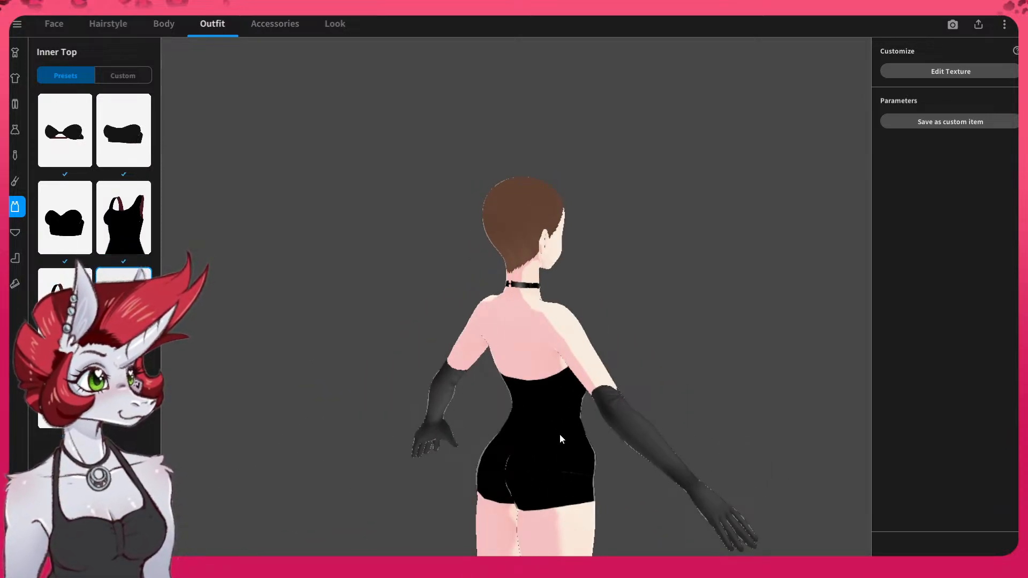
pyautogui.moveTo(560, 433); pyautogui.dragTo(519, 436, button='right')
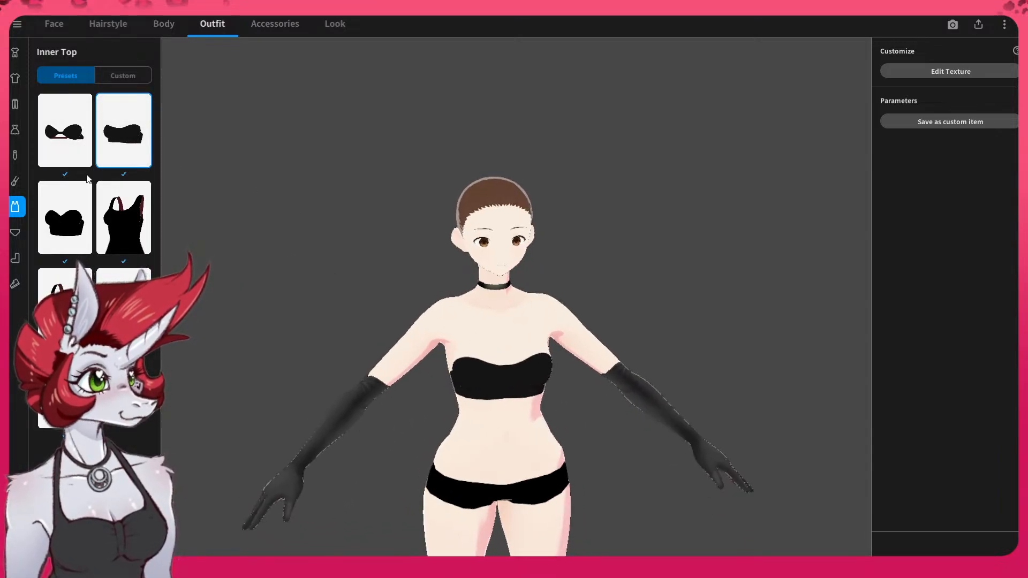
# - Apply the asymmetrical black socks preset with one gartered thigh-high, and look through the other sock designs
pyautogui.click(17, 233)
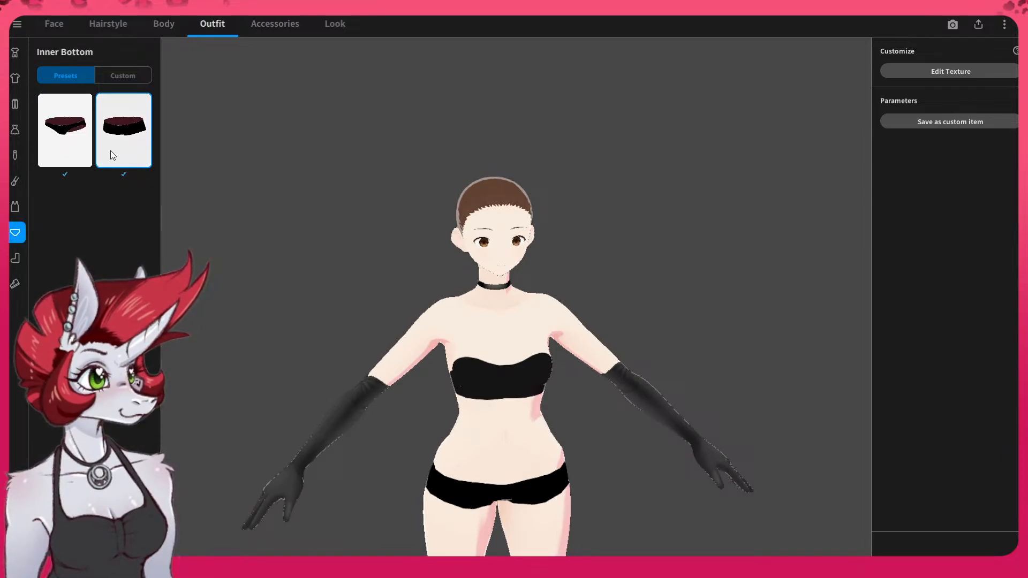
pyautogui.click(20, 262)
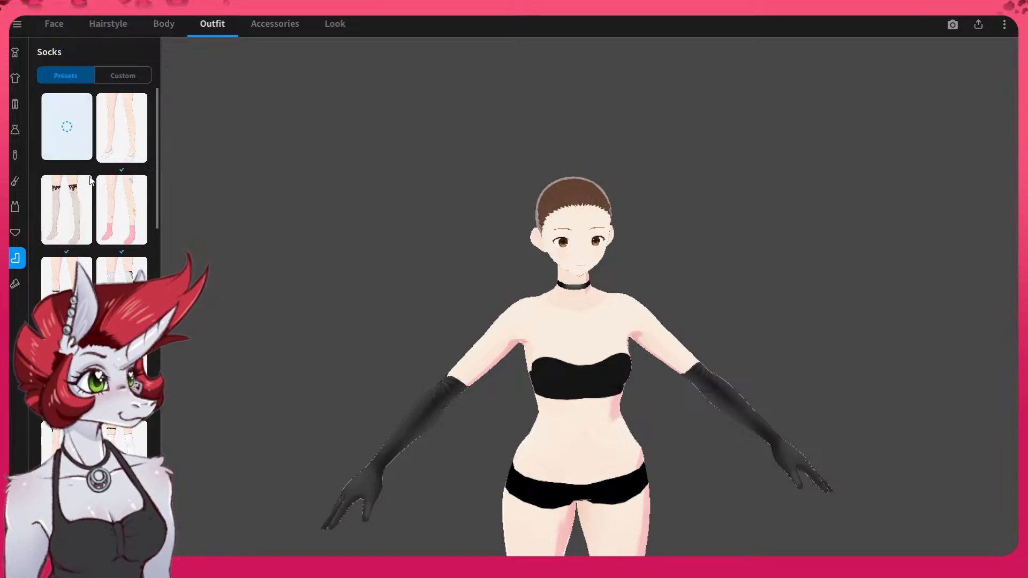
pyautogui.scroll(-2, 99, 227)
pyautogui.scroll(-1, 99, 227)
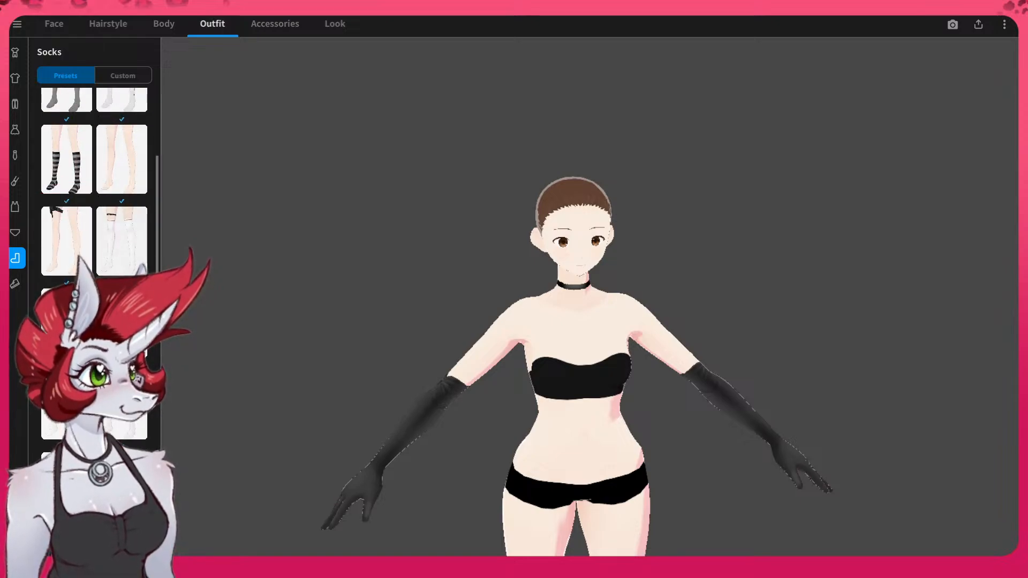
pyautogui.scroll(-2, 99, 228)
pyautogui.scroll(-3, 100, 228)
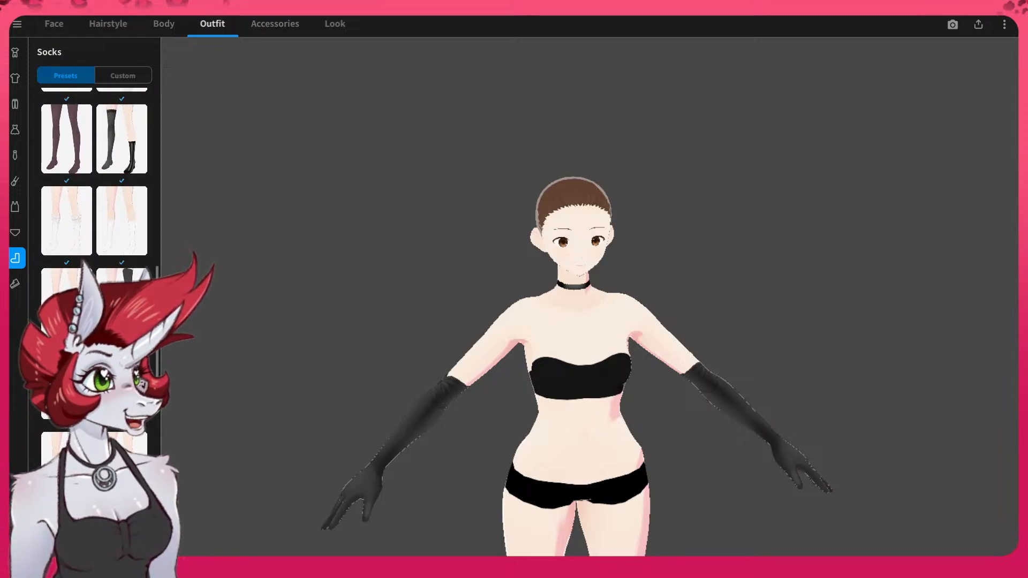
pyautogui.click(122, 289)
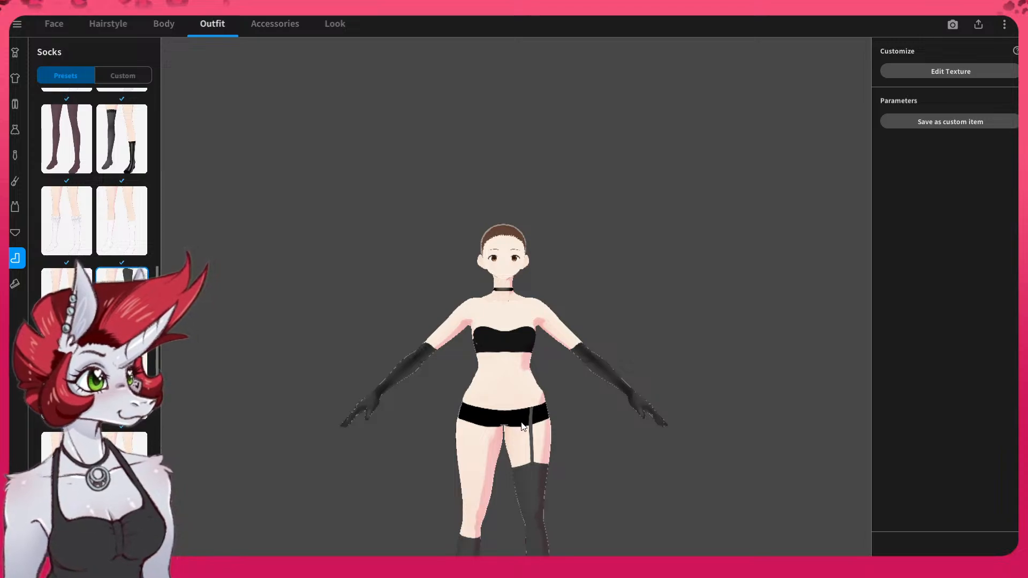
pyautogui.moveTo(522, 421); pyautogui.dragTo(491, 161, button='middle')
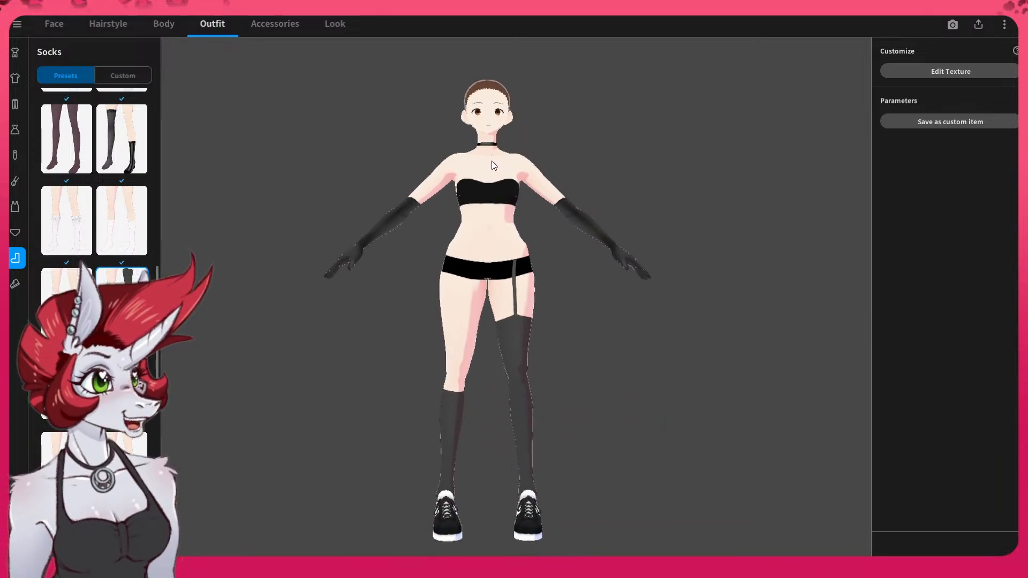
pyautogui.scroll(-3, 113, 321)
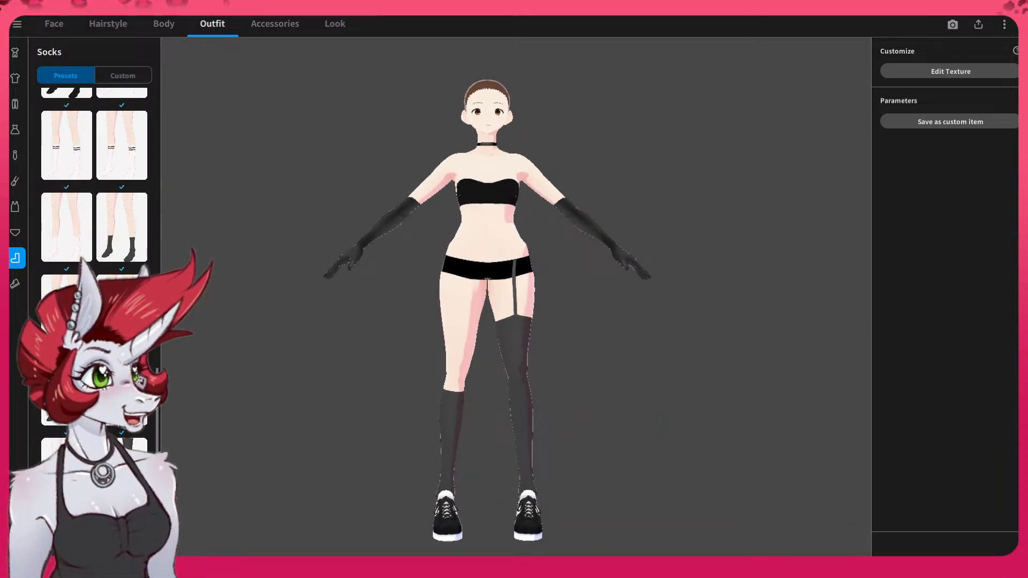
pyautogui.scroll(-3, 93, 268)
pyautogui.scroll(8, 94, 295)
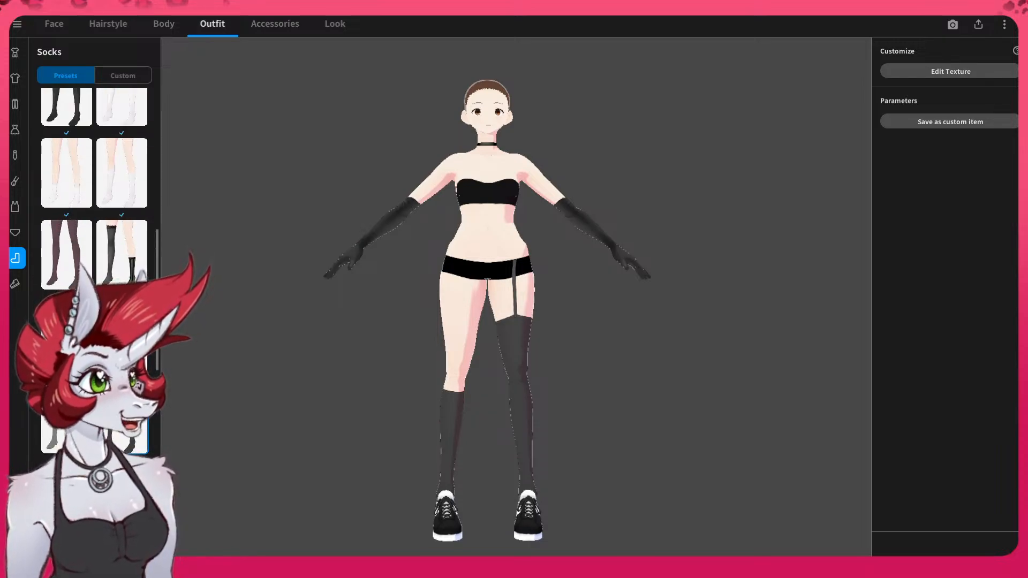
pyautogui.scroll(-2, 128, 275)
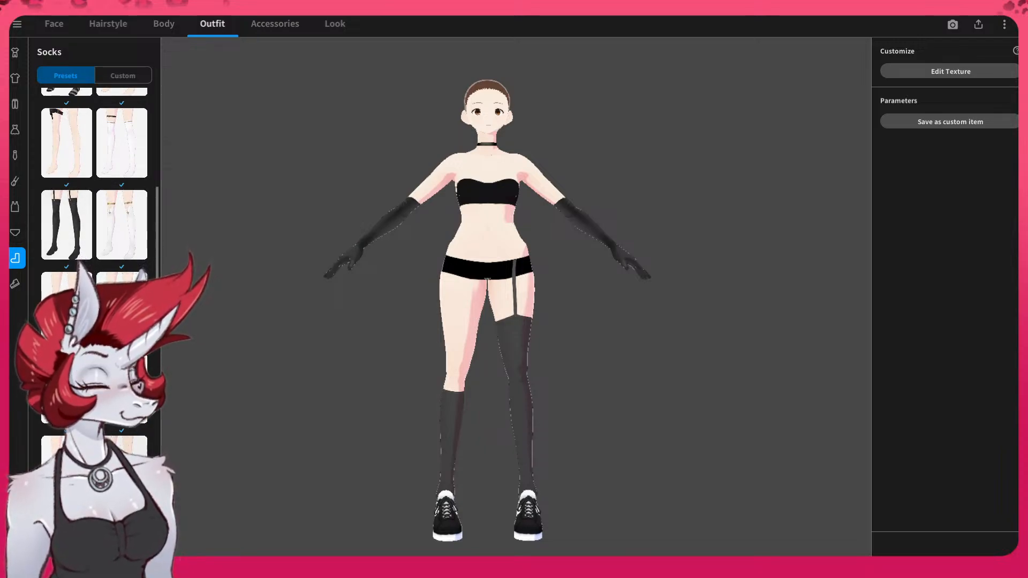
# - Replace the sneakers with the tall black buckled boots preset and view them on the full body
pyautogui.click(15, 284)
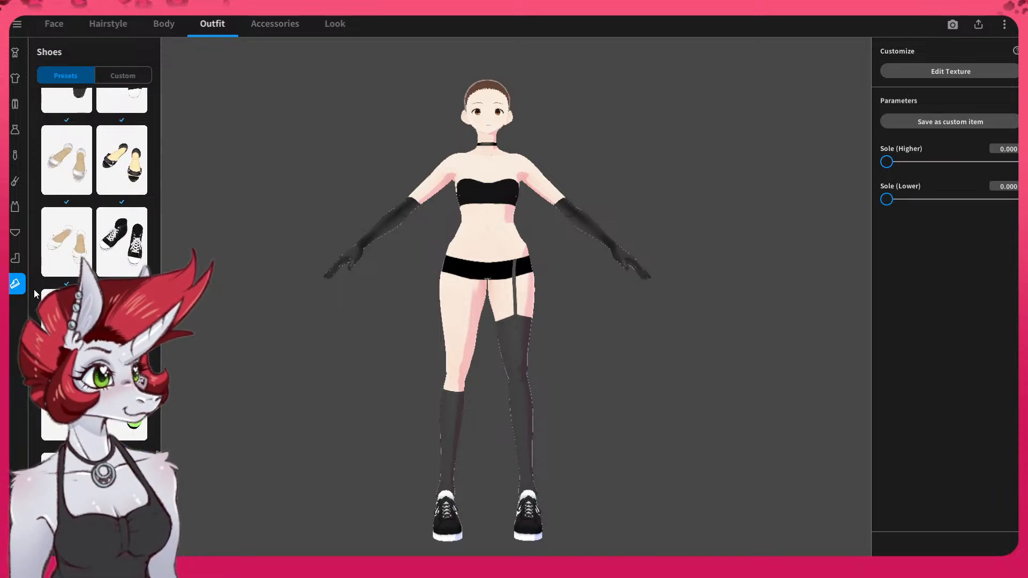
pyautogui.scroll(1, 65, 237)
pyautogui.scroll(2, 69, 233)
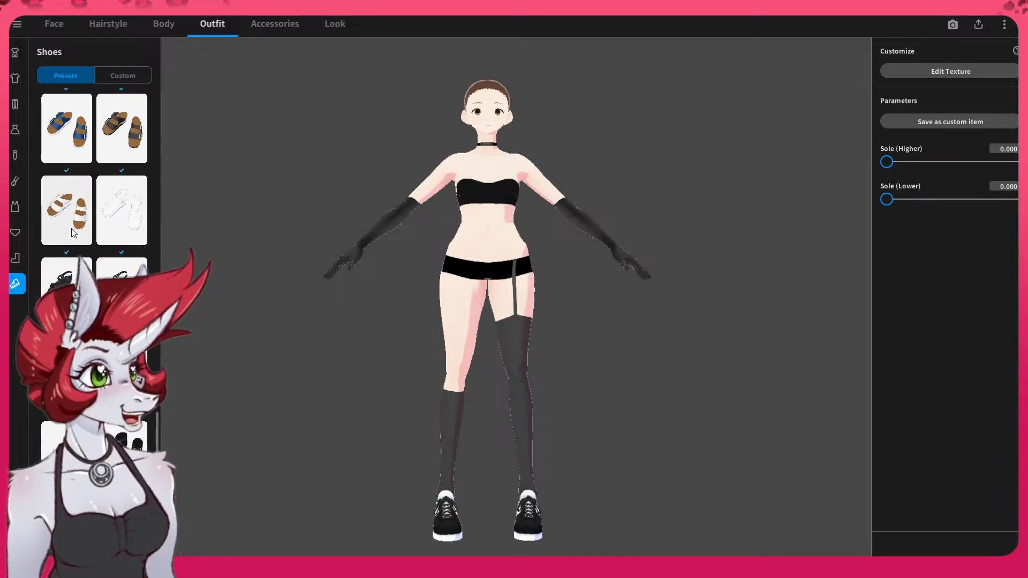
pyautogui.scroll(5, 67, 236)
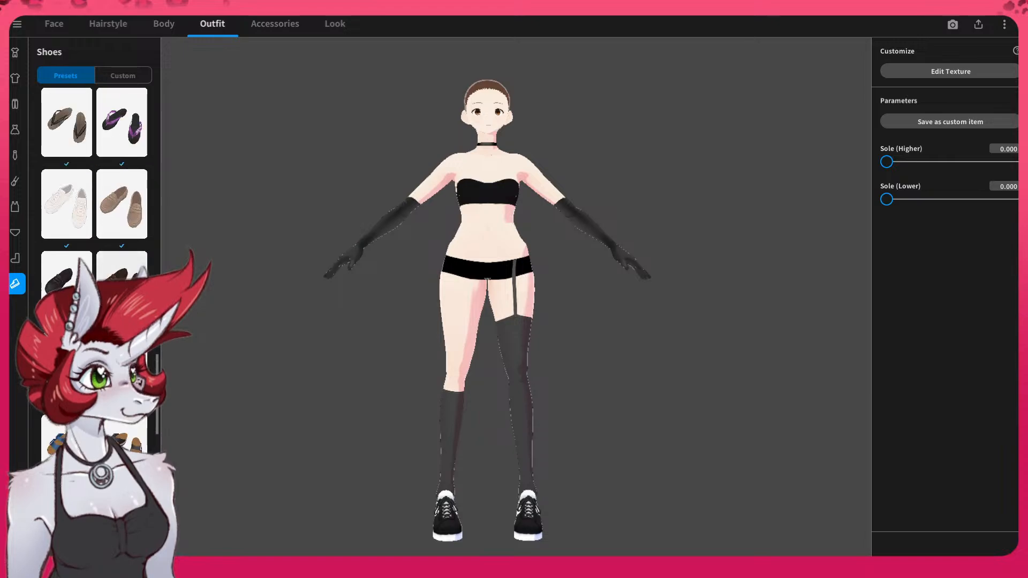
pyautogui.scroll(3, 116, 199)
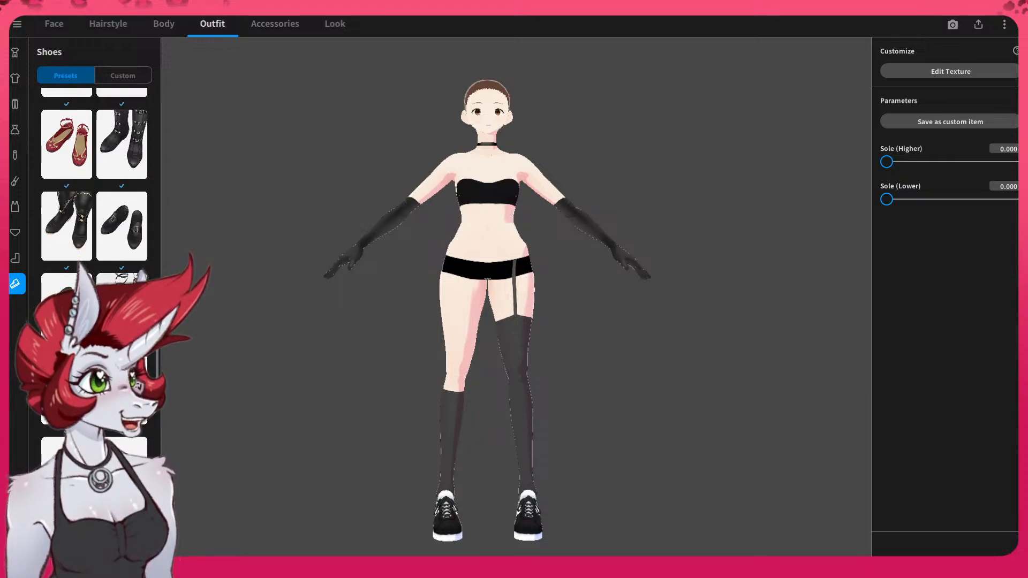
pyautogui.scroll(2, 116, 199)
pyautogui.click(134, 218)
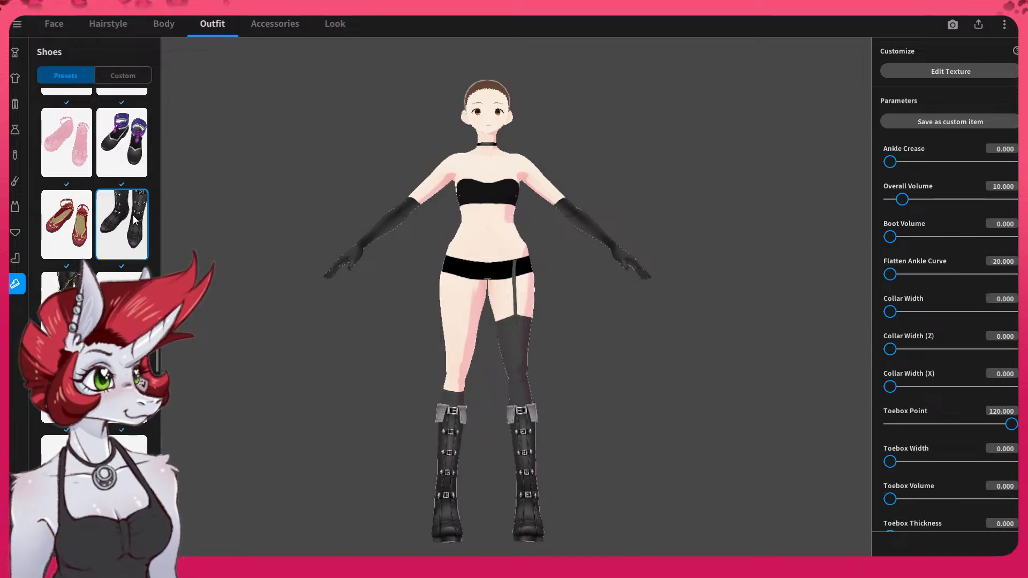
pyautogui.moveTo(355, 232)
pyautogui.mouseDown()
pyautogui.moveTo(318, 251)
pyautogui.moveTo(384, 240)
pyautogui.moveTo(345, 233)
pyautogui.mouseUp()
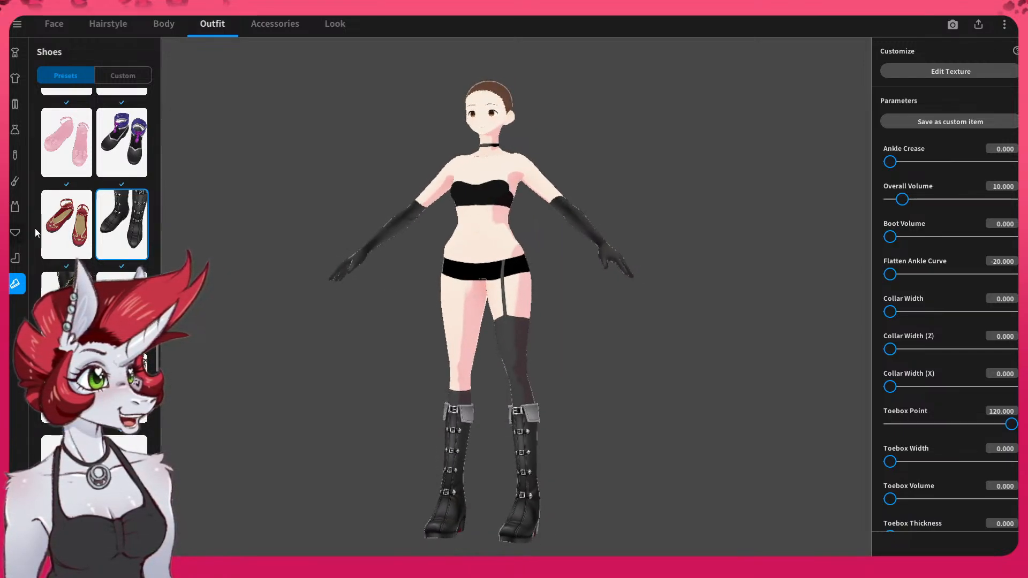
# - Replace the buckled boots with the lime-green lace-up shoes preset and view them on the avatar
pyautogui.scroll(-10, 118, 232)
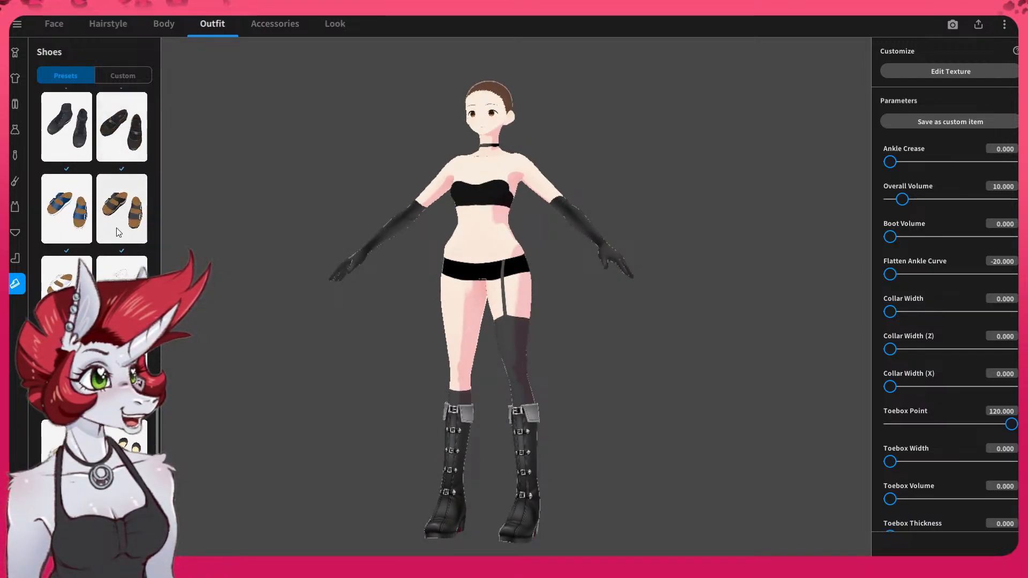
pyautogui.scroll(-5, 118, 232)
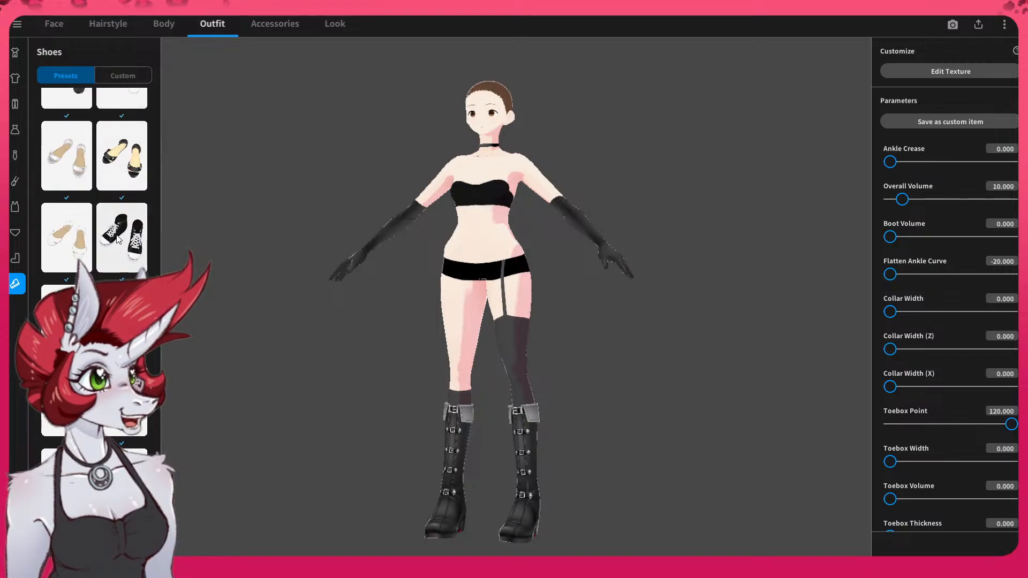
pyautogui.click(122, 402)
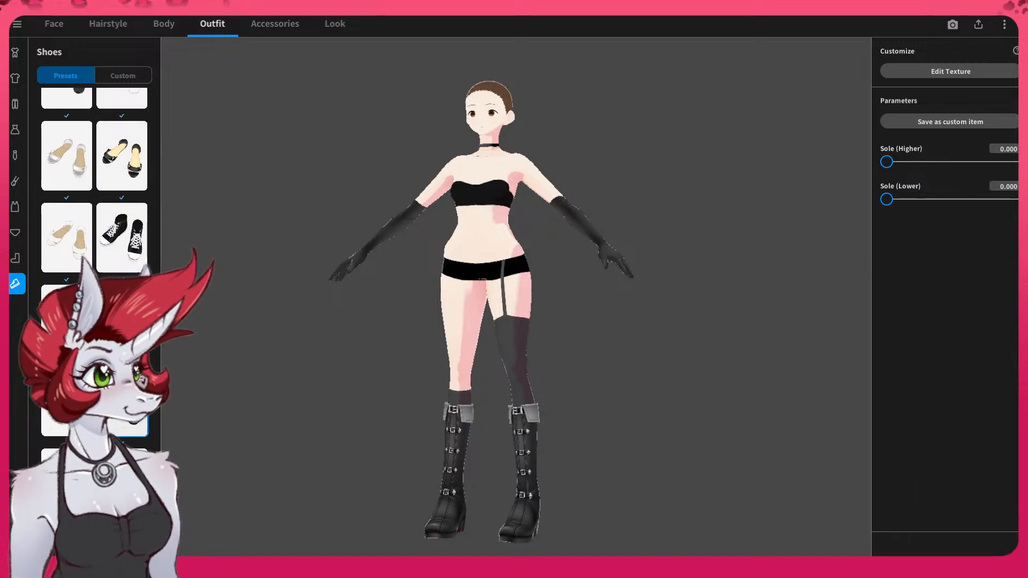
pyautogui.moveTo(284, 377); pyautogui.dragTo(306, 372)
pyautogui.scroll(3, 455, 233)
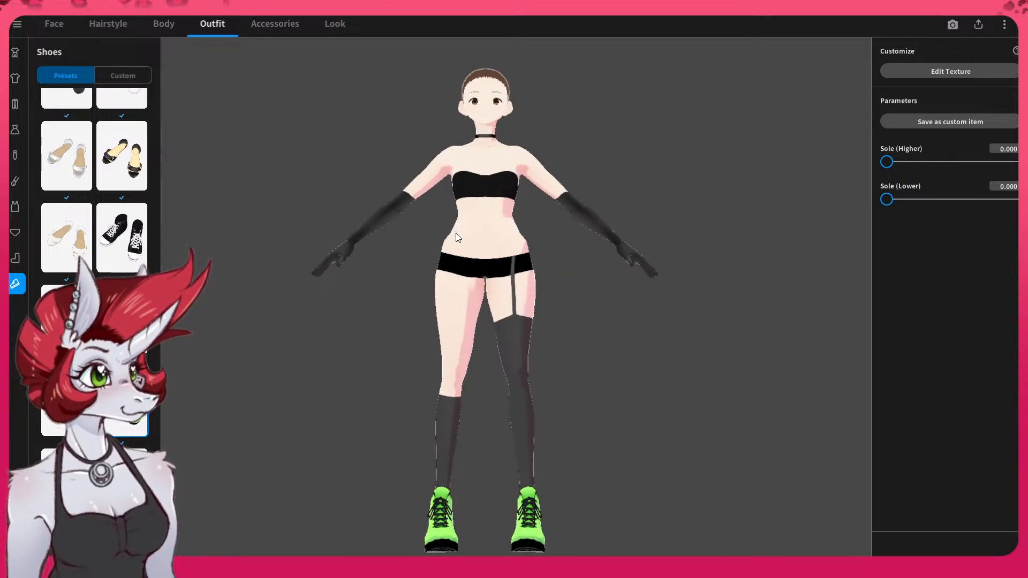
pyautogui.moveTo(462, 230); pyautogui.dragTo(468, 82)
pyautogui.scroll(5, 469, 82)
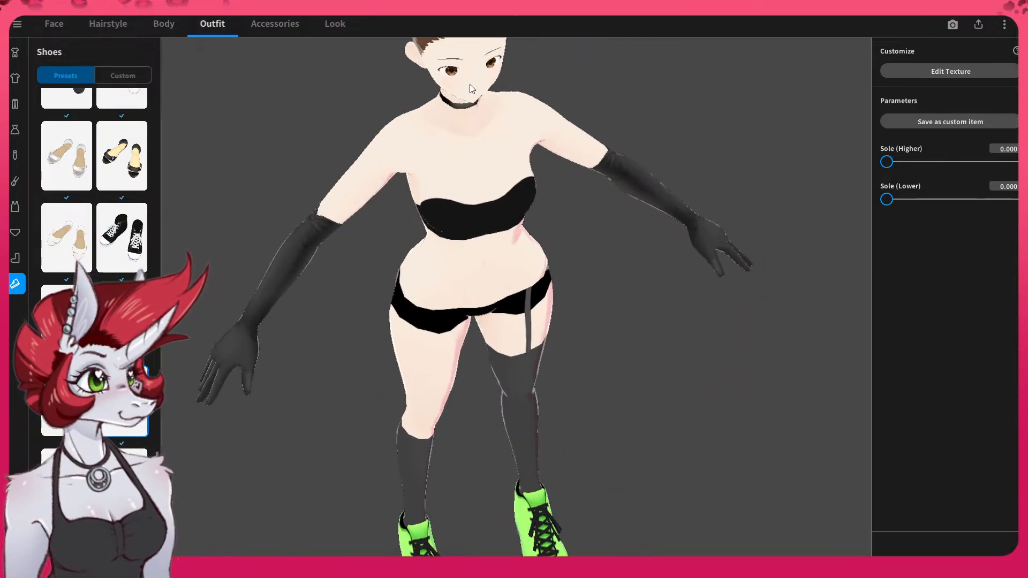
# - Remove the long black gloves so the avatar wears no arm accessories
pyautogui.moveTo(463, 127); pyautogui.dragTo(449, 88)
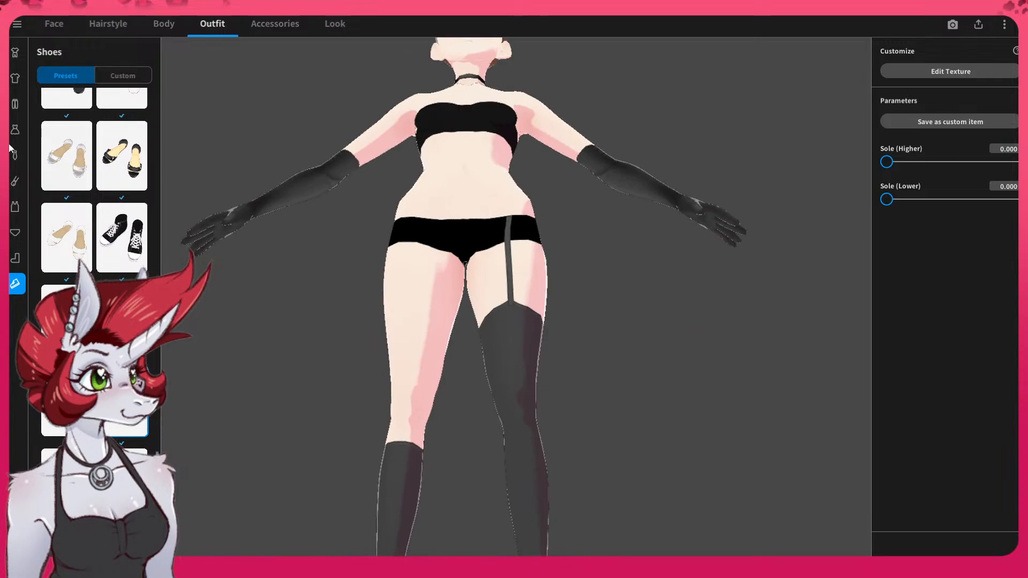
pyautogui.click(16, 182)
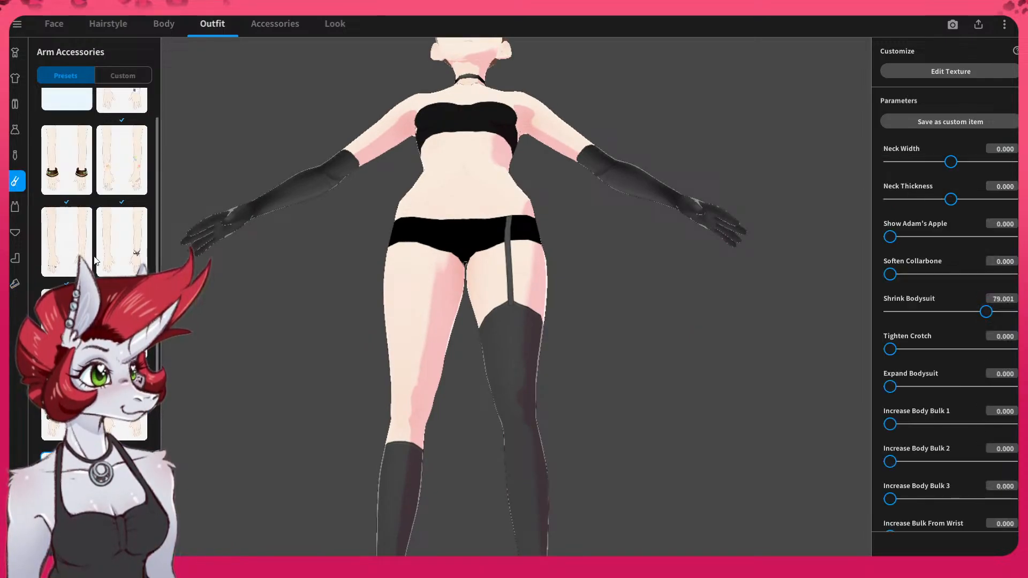
pyautogui.scroll(2, 79, 166)
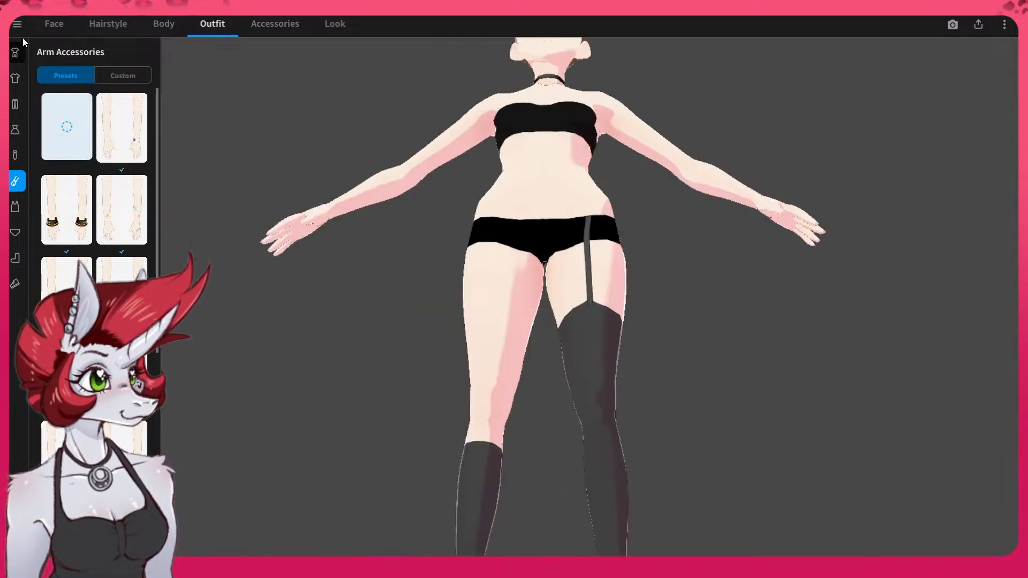
# - Look through the face sets and apply the eyes set preset with Eye Size X 0.500 and Eye Size Y 0.300
pyautogui.click(56, 27)
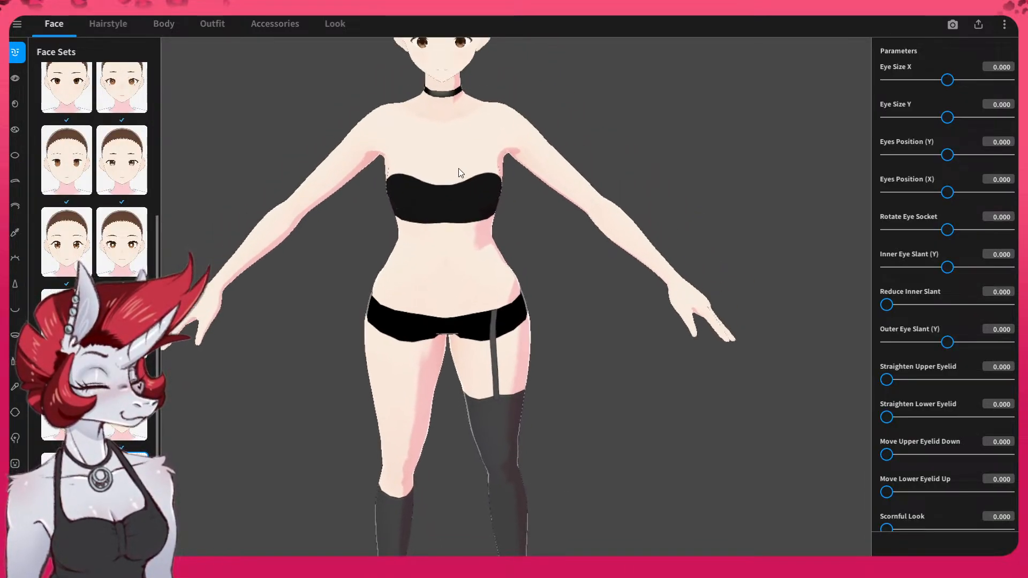
pyautogui.scroll(5, 386, 347)
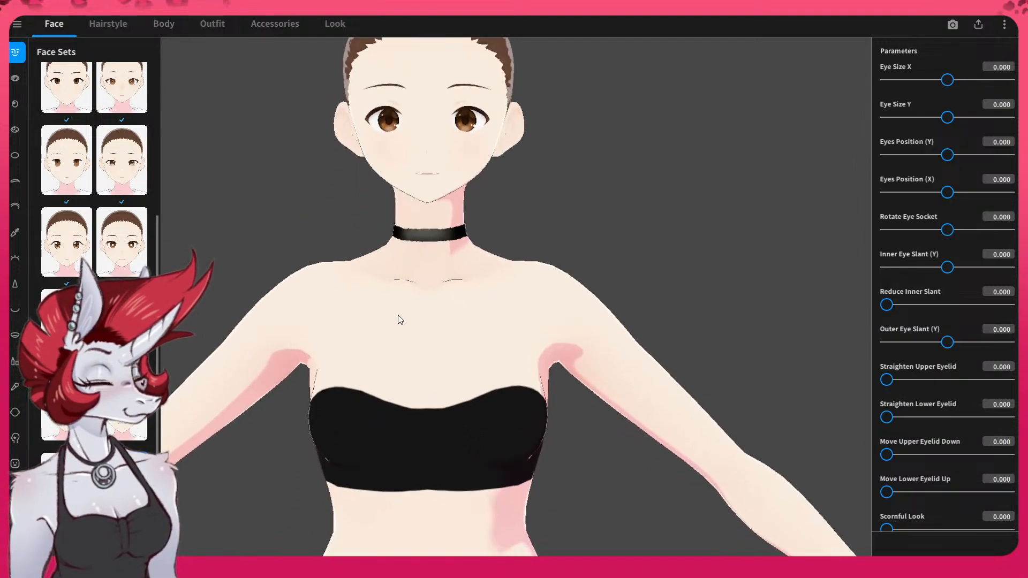
pyautogui.moveTo(408, 321); pyautogui.dragTo(438, 352, button='middle')
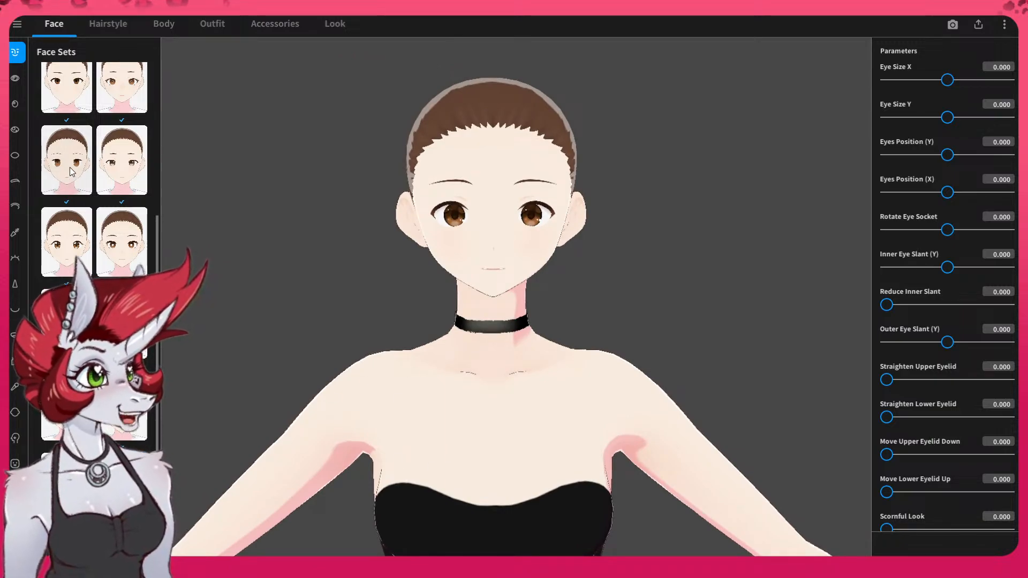
pyautogui.scroll(-2, 95, 277)
pyautogui.scroll(2, 96, 277)
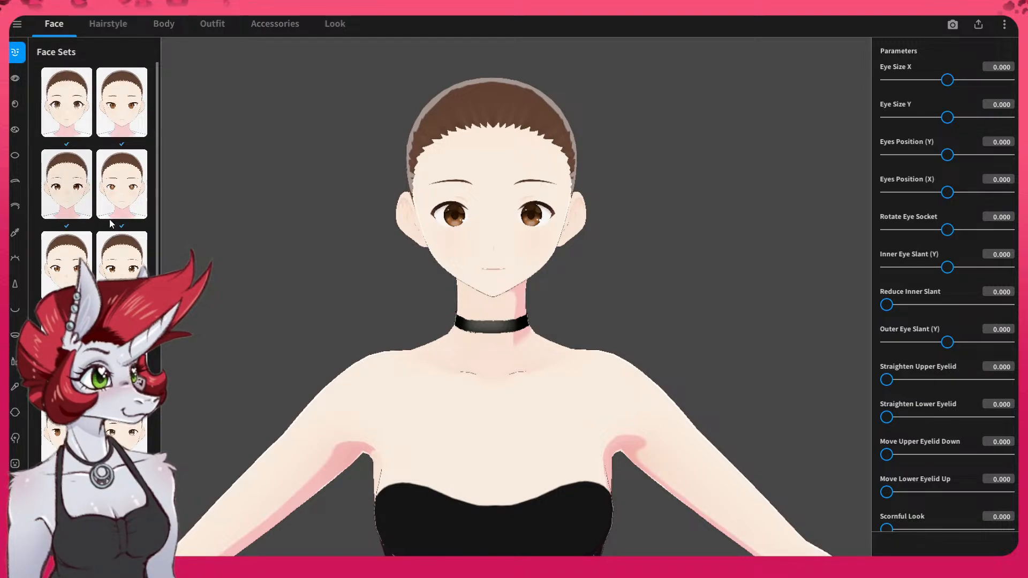
pyautogui.scroll(-3, 90, 161)
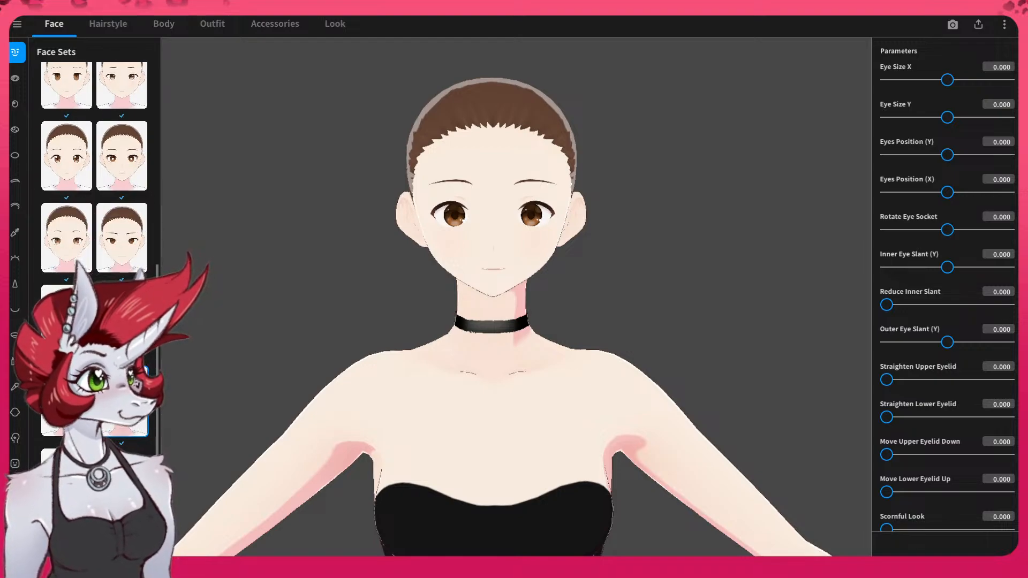
pyautogui.click(15, 78)
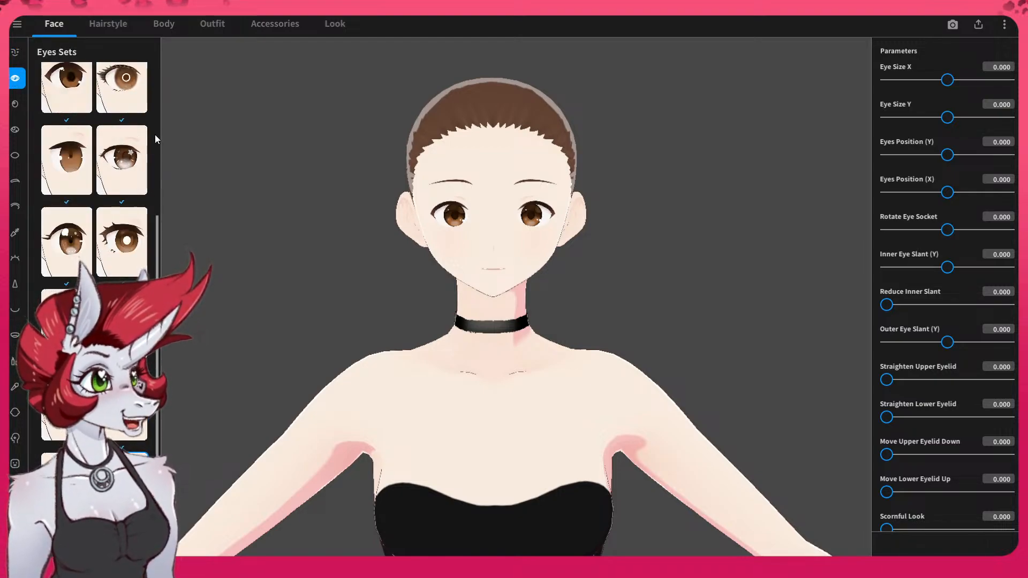
pyautogui.click(127, 81)
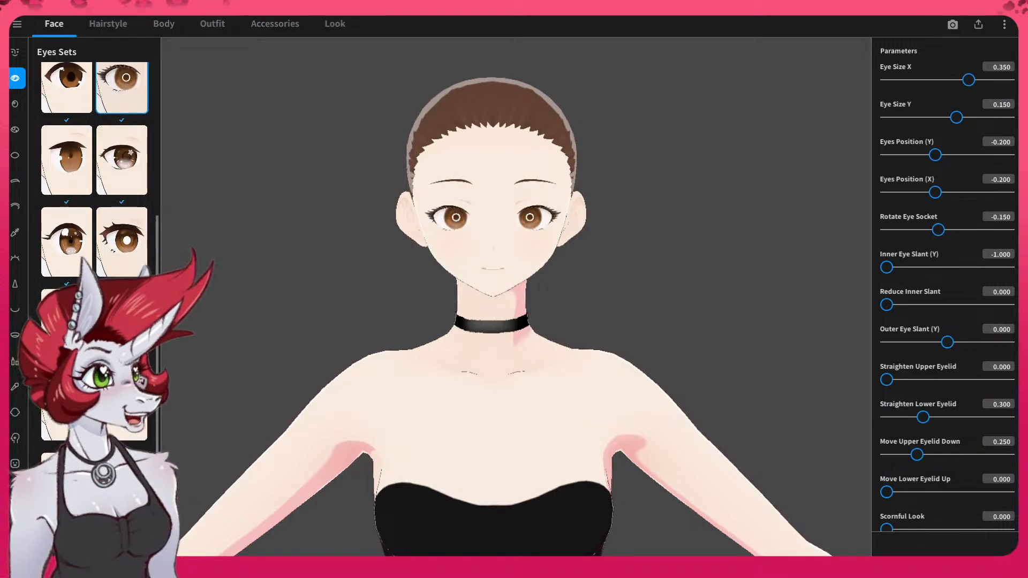
pyautogui.click(122, 325)
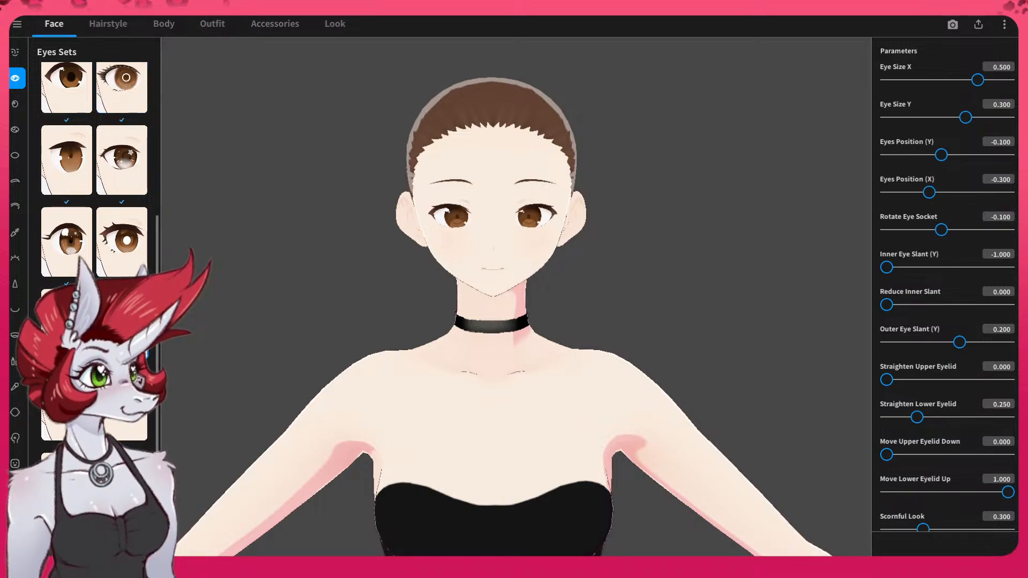
pyautogui.scroll(-1, 94, 225)
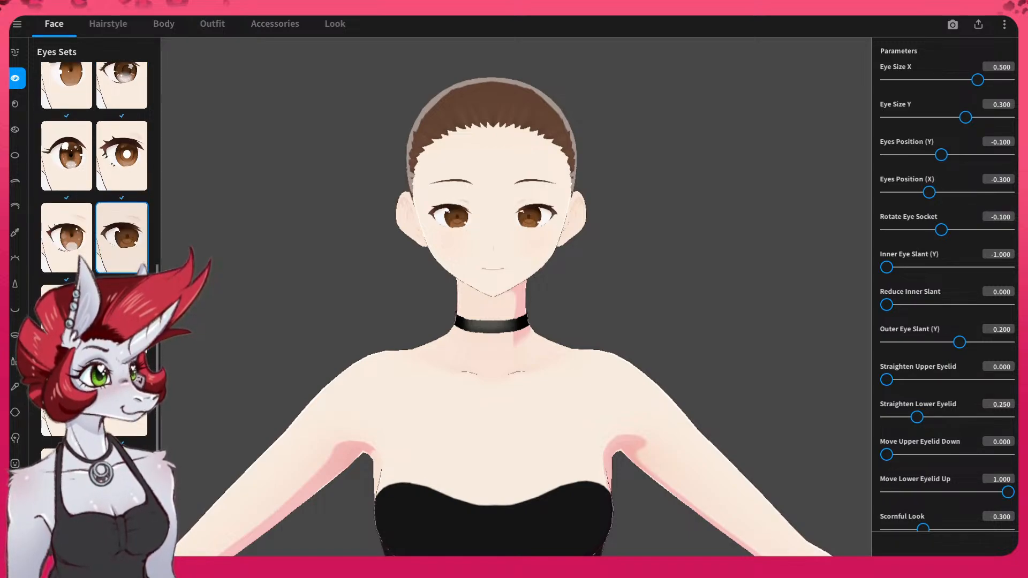
# - Compare iris presets on the avatar and apply a darker, more contrasted iris design from near the end of the list
pyautogui.click(15, 105)
pyautogui.scroll(-1, 108, 137)
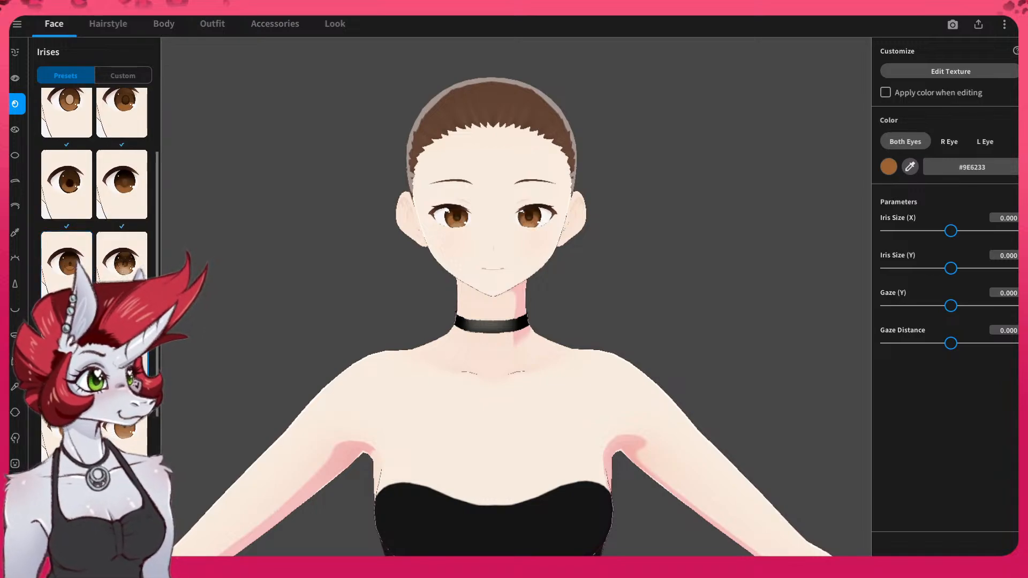
pyautogui.scroll(-1, 122, 241)
pyautogui.click(122, 241)
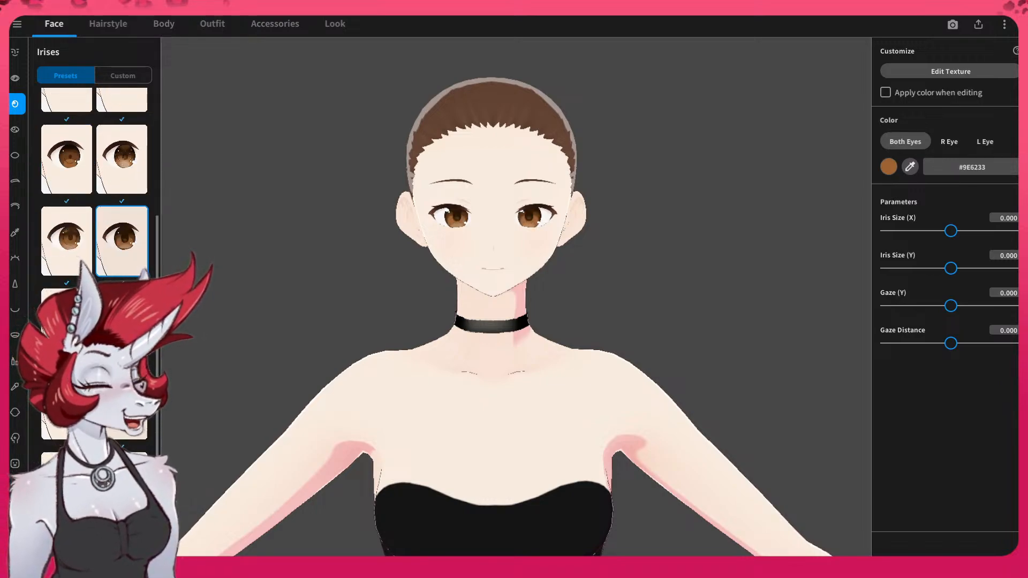
pyautogui.scroll(-1, 94, 182)
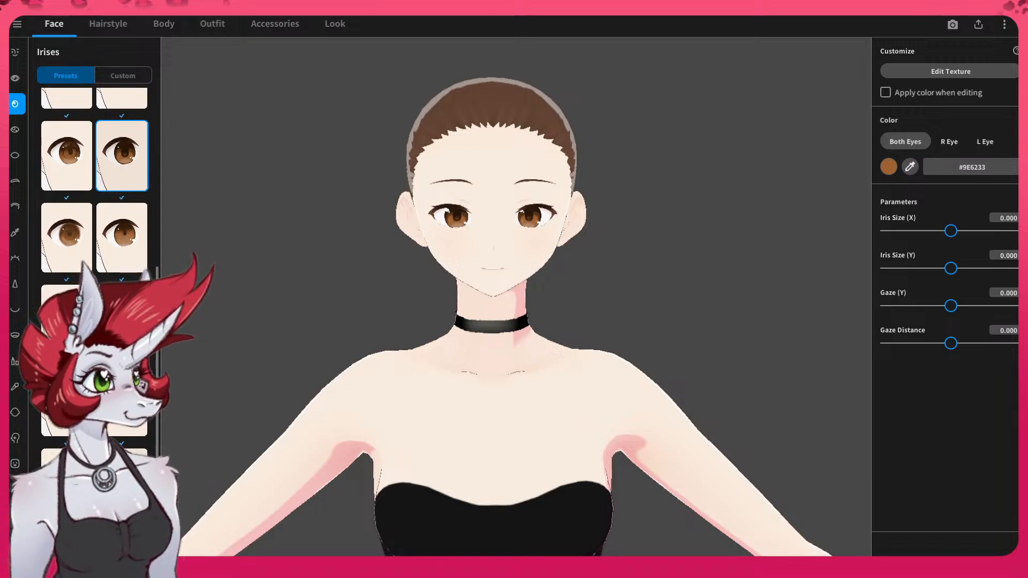
pyautogui.click(122, 482)
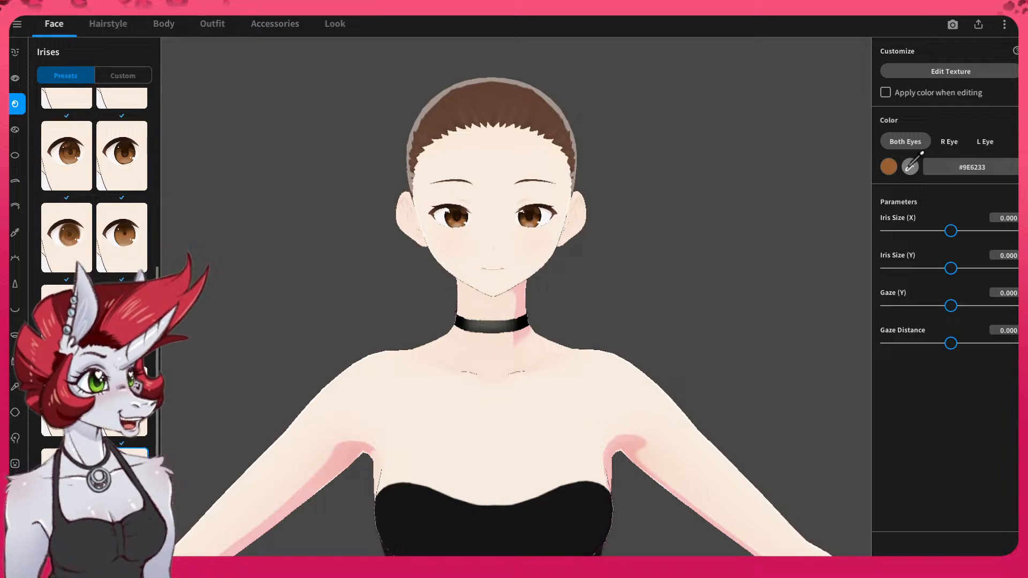
# - Recolor the irises of both eyes with the saved yellow-green #9EBA17 and check them on the face
pyautogui.click(887, 168)
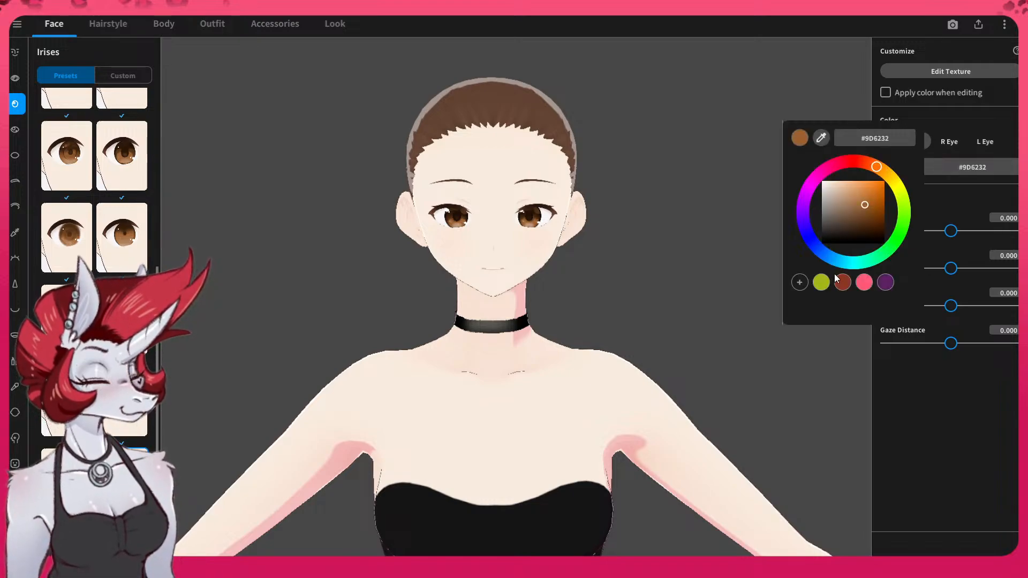
pyautogui.click(821, 283)
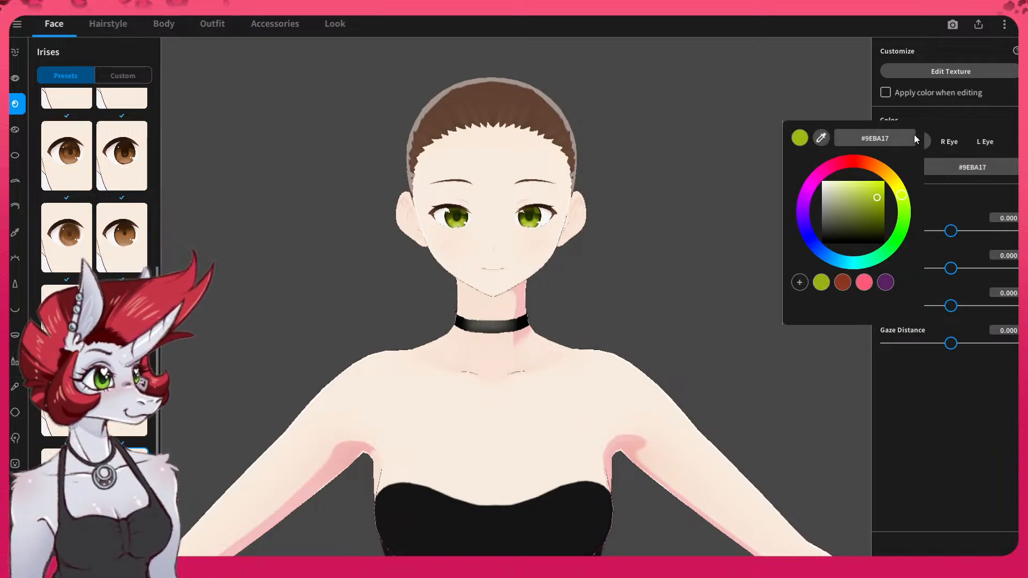
pyautogui.click(770, 67)
pyautogui.moveTo(516, 267)
pyautogui.mouseDown()
pyautogui.moveTo(484, 267)
pyautogui.moveTo(525, 269)
pyautogui.moveTo(515, 265)
pyautogui.mouseUp()
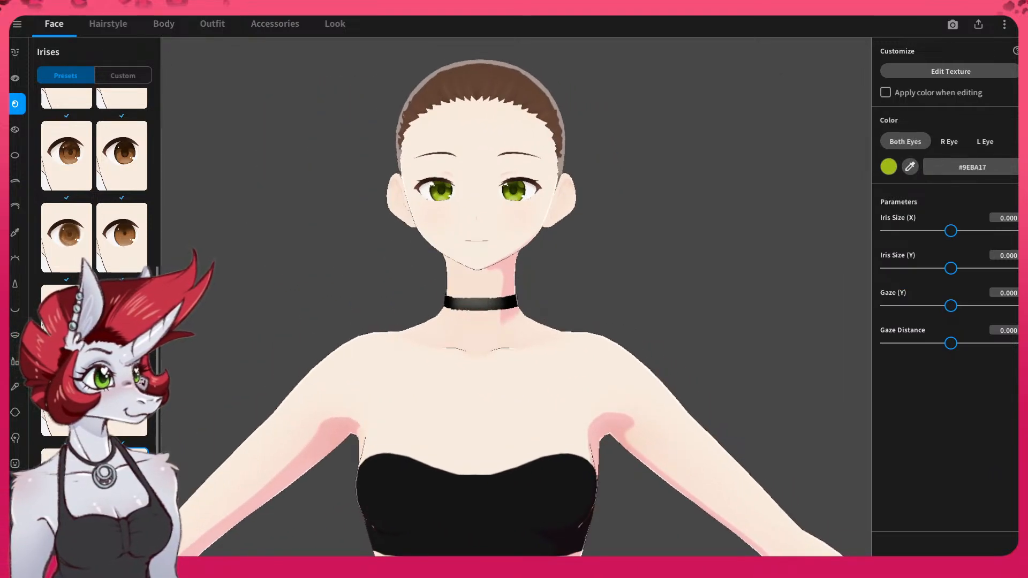
# - Try several eye highlight presets, including the heart design, and apply the second preset in the list
pyautogui.click(16, 131)
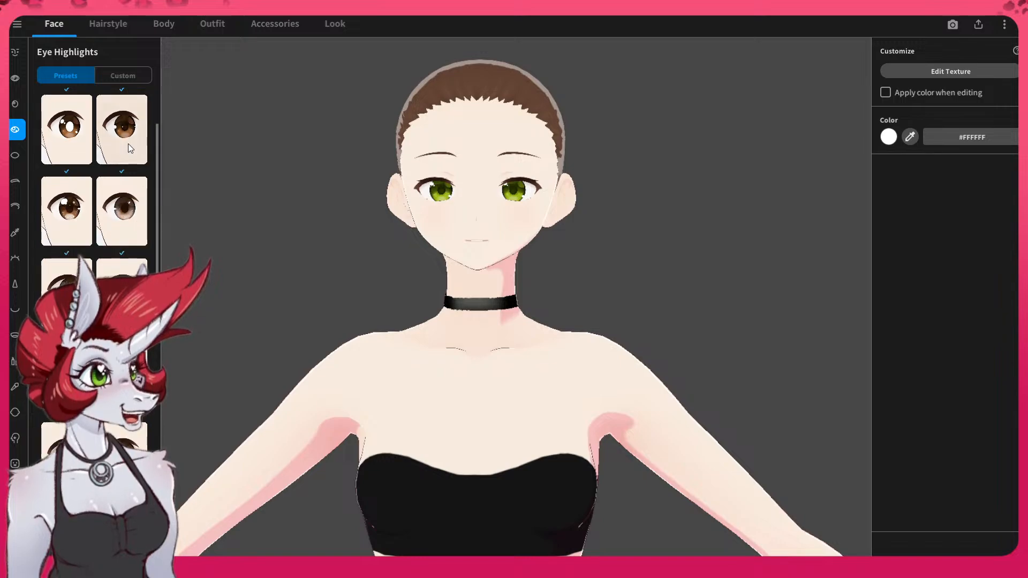
pyautogui.scroll(-2, 129, 142)
pyautogui.scroll(-3, 127, 143)
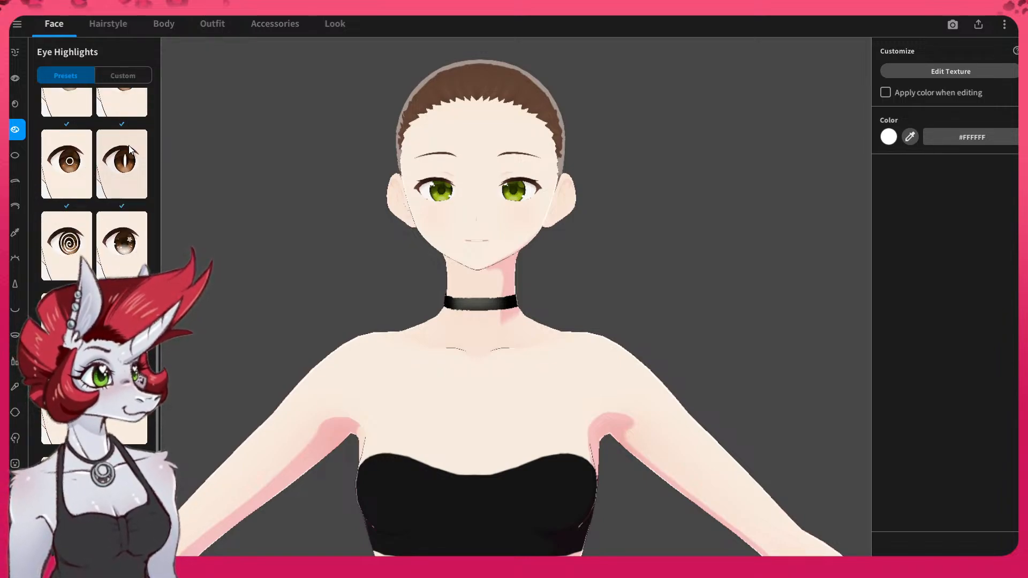
pyautogui.scroll(-2, 72, 223)
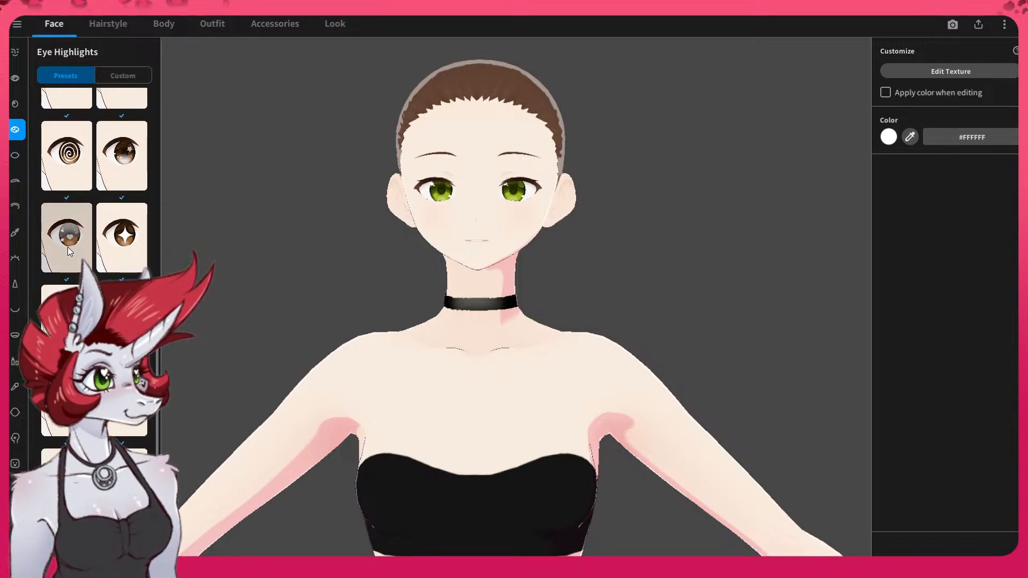
pyautogui.click(68, 247)
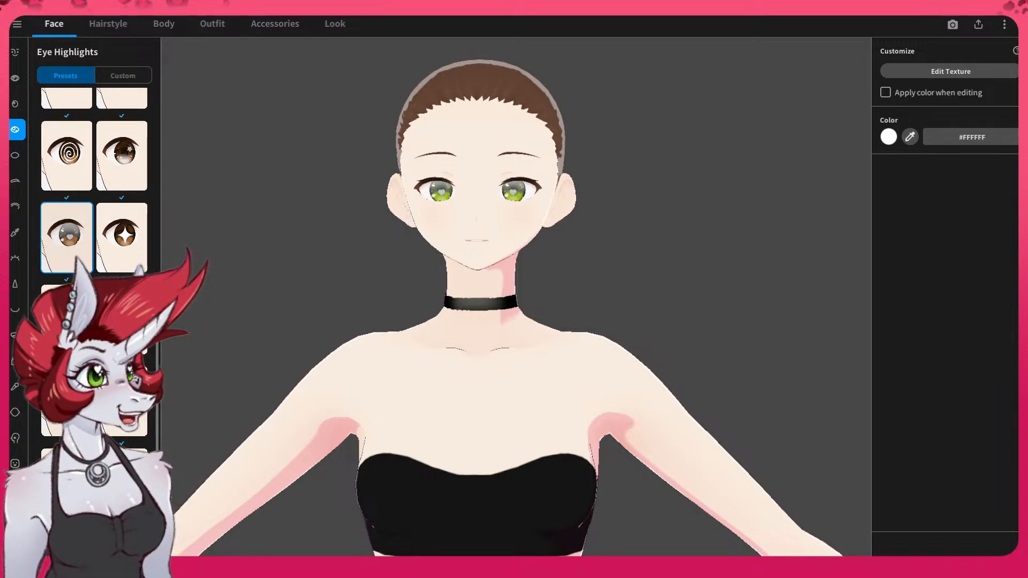
pyautogui.click(66, 402)
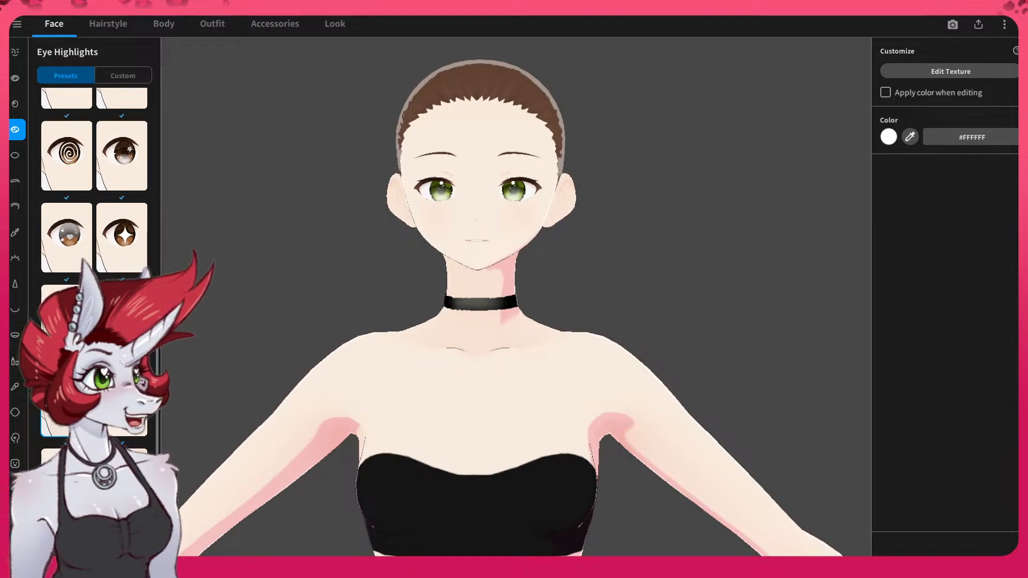
pyautogui.click(122, 482)
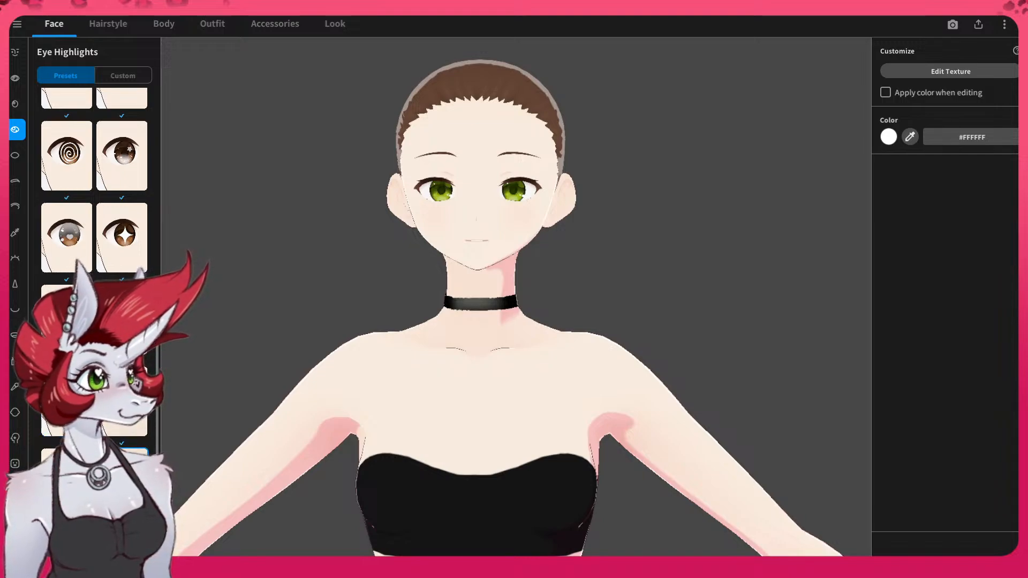
pyautogui.scroll(5, 94, 214)
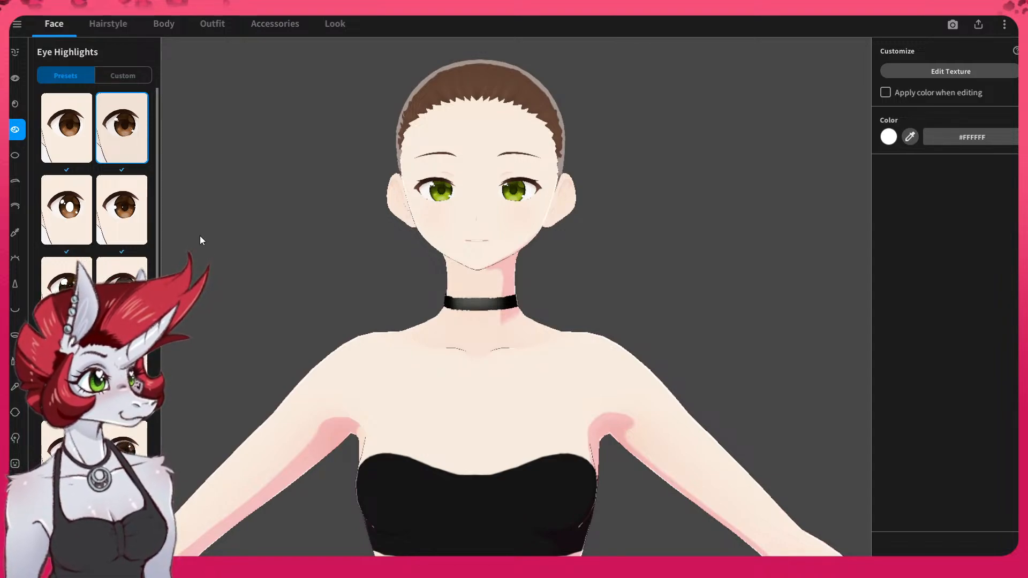
# - Compare the three sclera presets on the avatar's eyes and settle on the third one
pyautogui.click(15, 156)
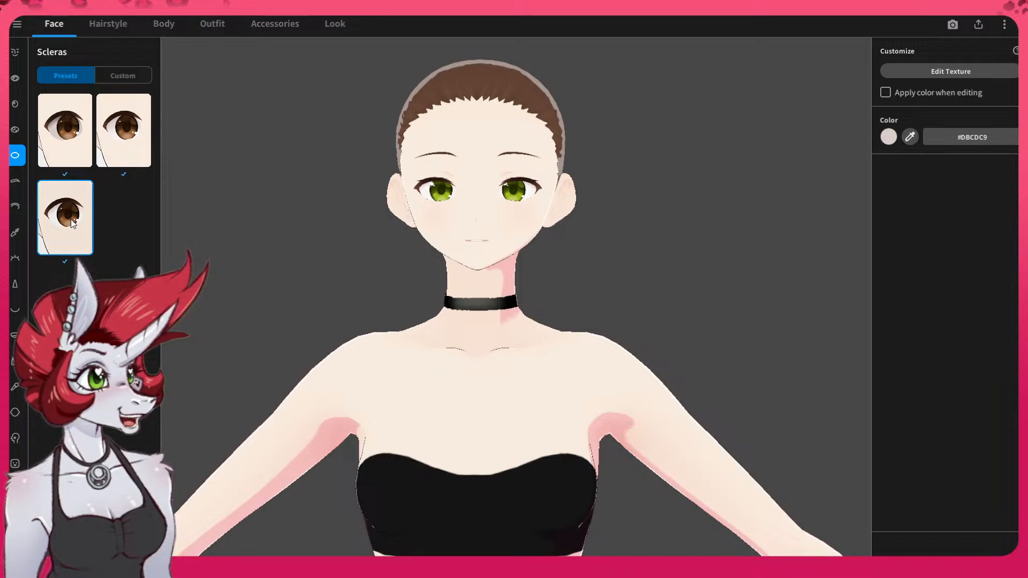
pyautogui.click(130, 121)
pyautogui.click(72, 130)
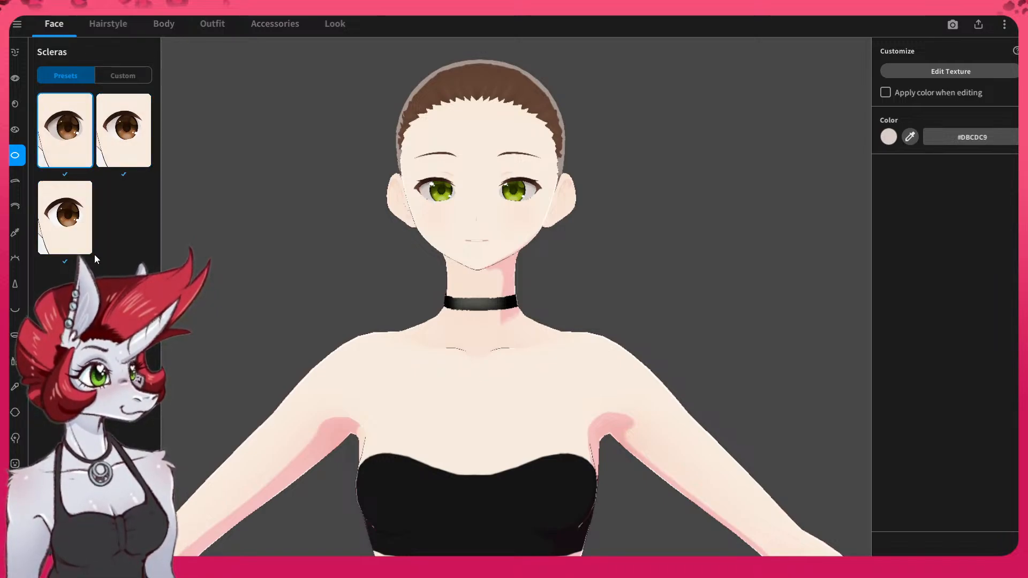
pyautogui.click(75, 226)
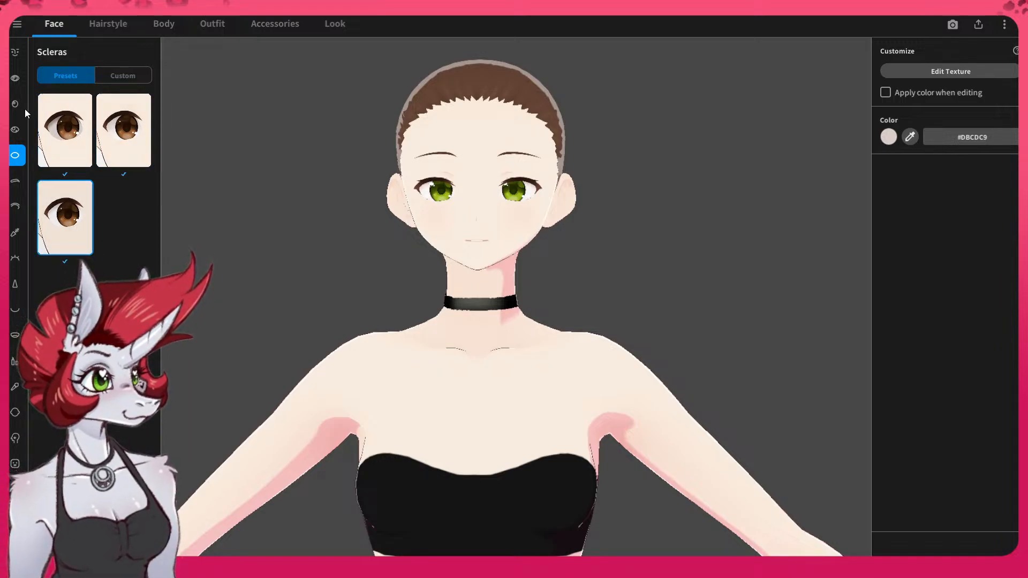
# - Browse the eyebrow presets and give the avatar the short, thick, rounded eyebrows
pyautogui.click(16, 182)
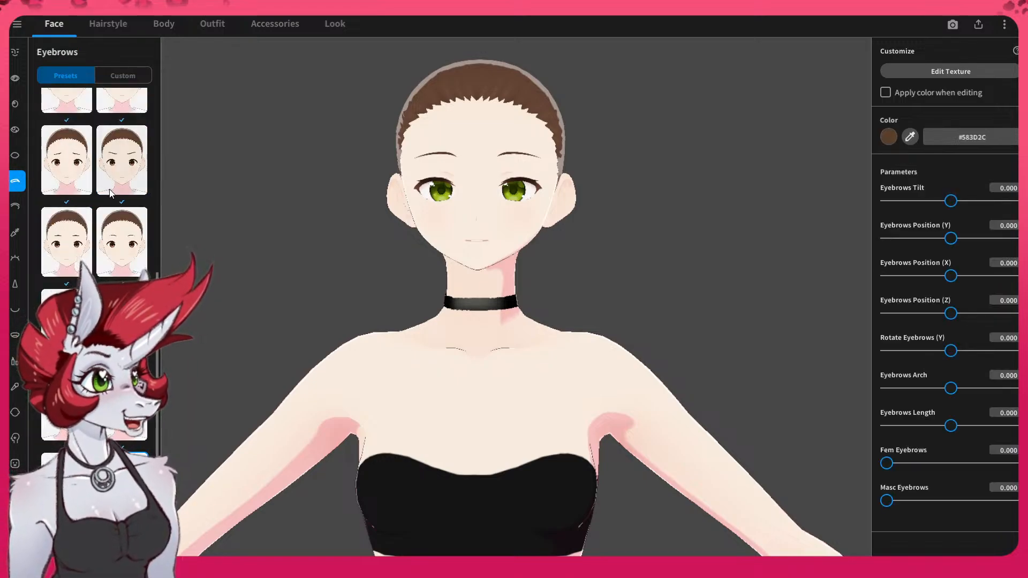
pyautogui.scroll(-1, 114, 197)
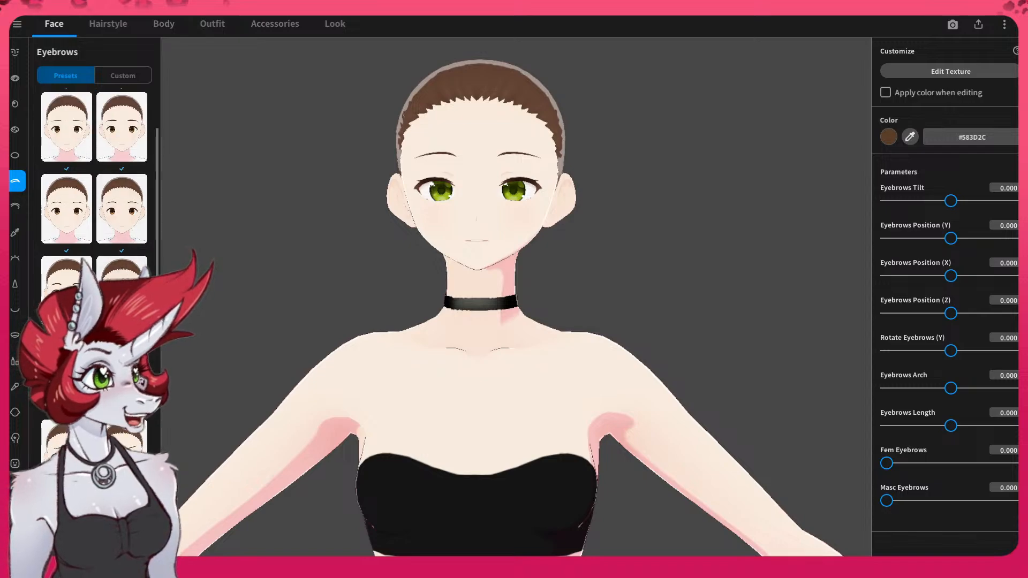
pyautogui.click(121, 292)
pyautogui.click(121, 369)
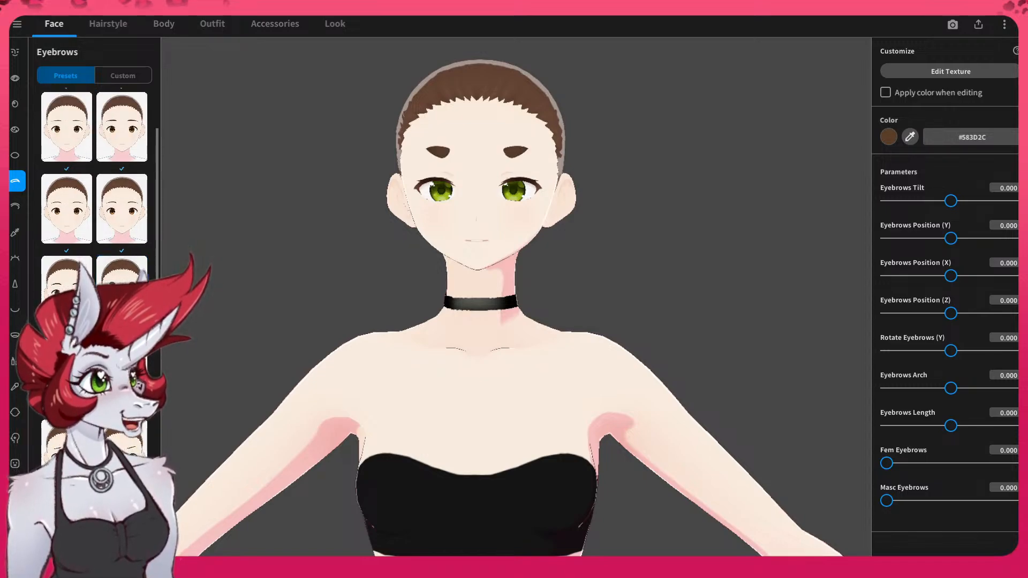
pyautogui.scroll(1, 67, 279)
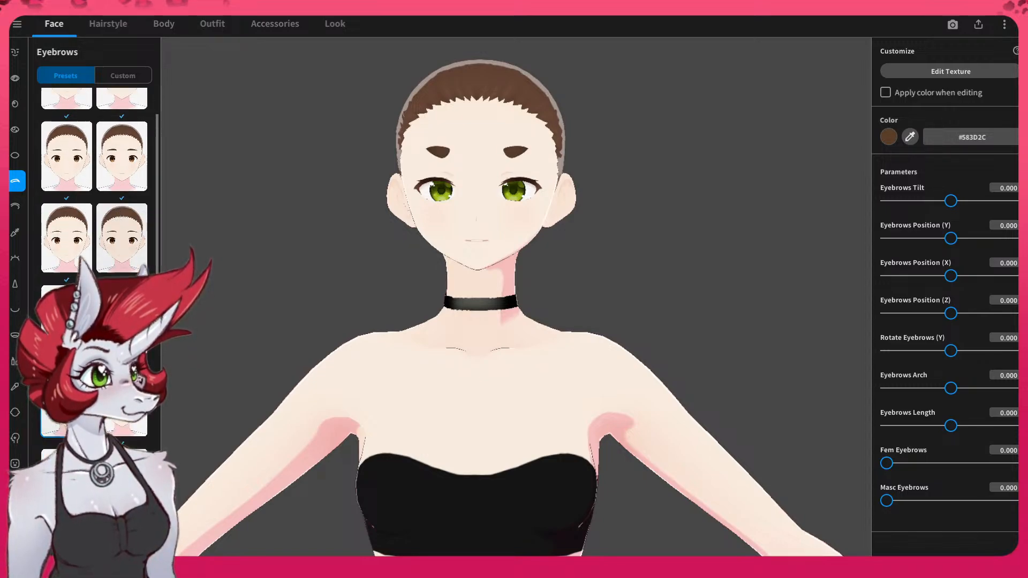
pyautogui.scroll(2, 137, 276)
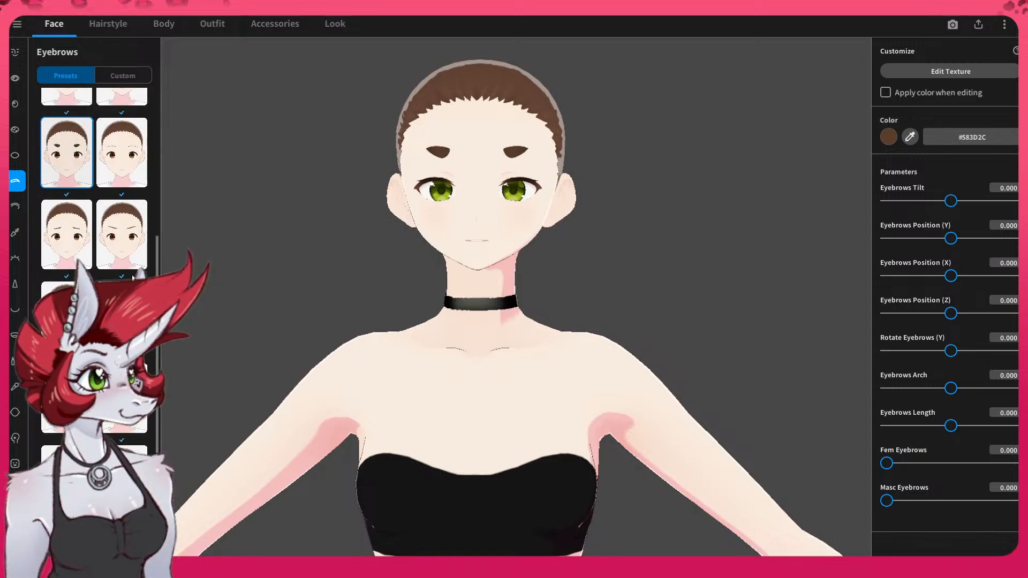
pyautogui.scroll(5, 137, 276)
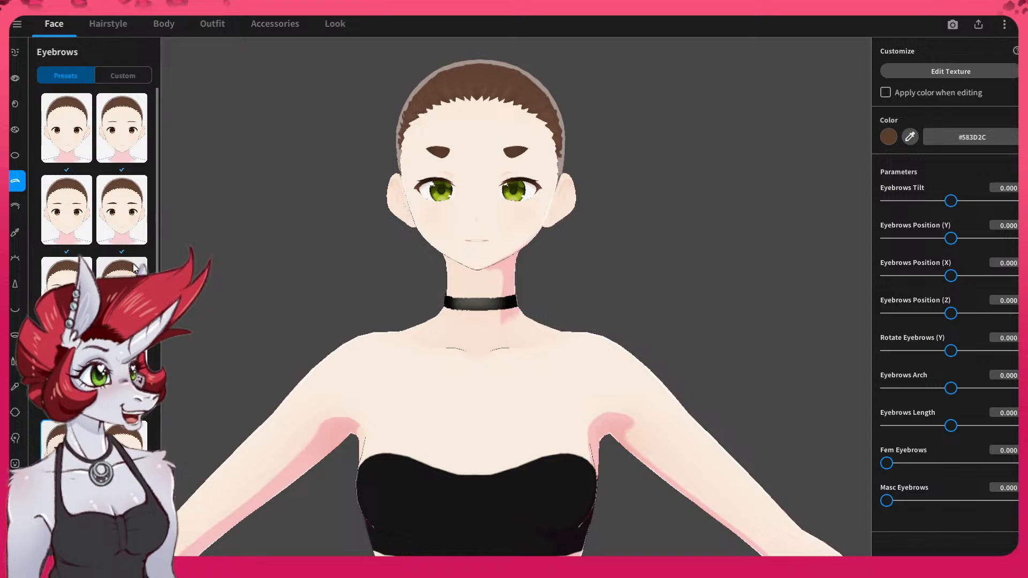
# - Apply the eyelid preset directly after the empty option to the avatar's eyes
pyautogui.click(17, 205)
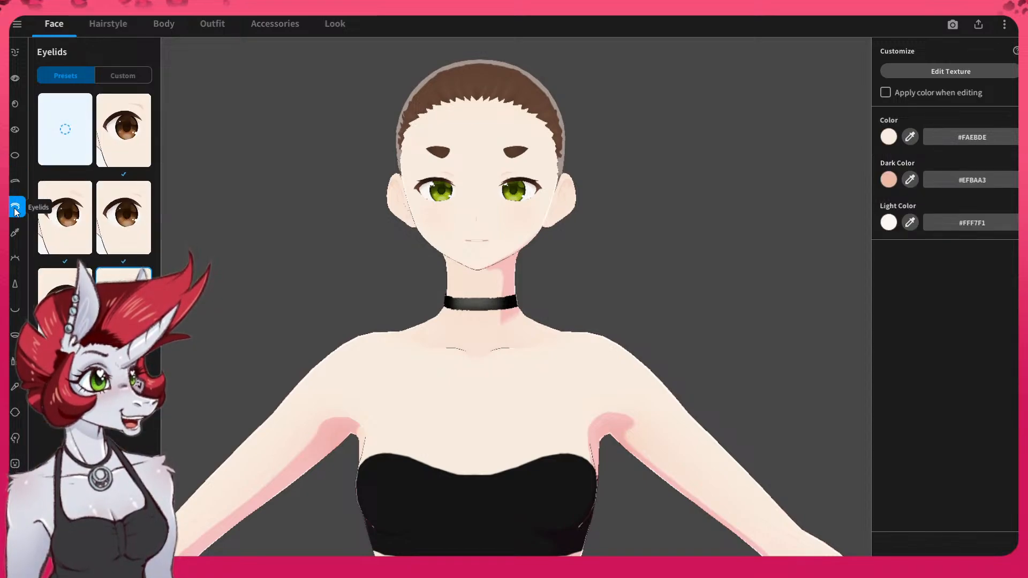
pyautogui.click(16, 181)
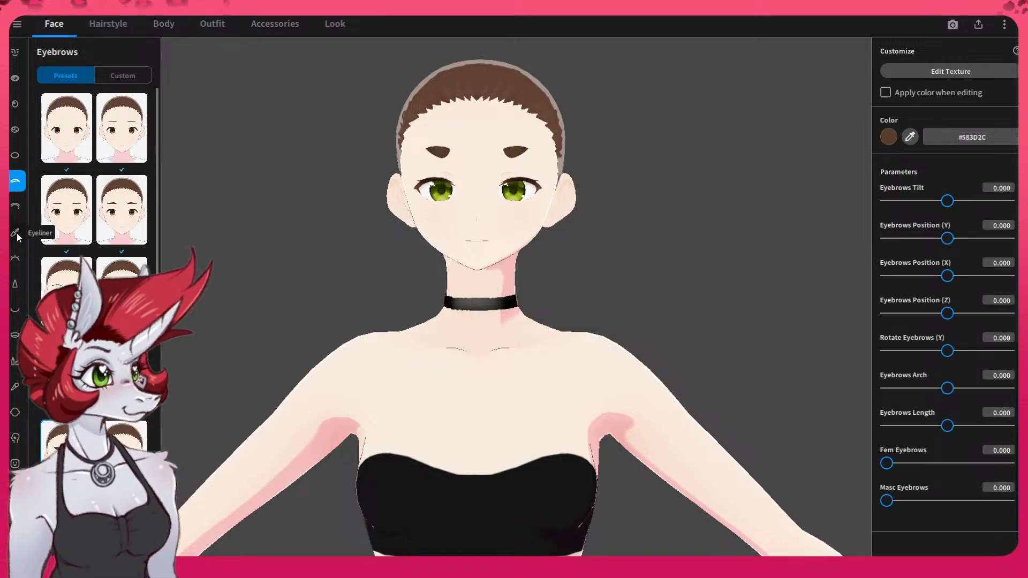
pyautogui.click(15, 207)
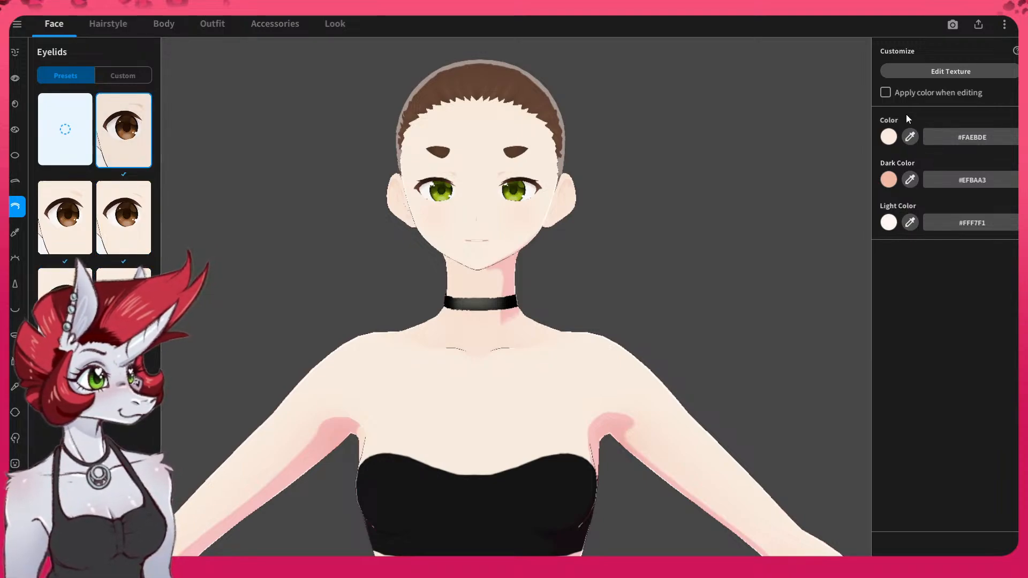
# - Set the dark color of the body's skin to the saved purple #582163
pyautogui.click(170, 23)
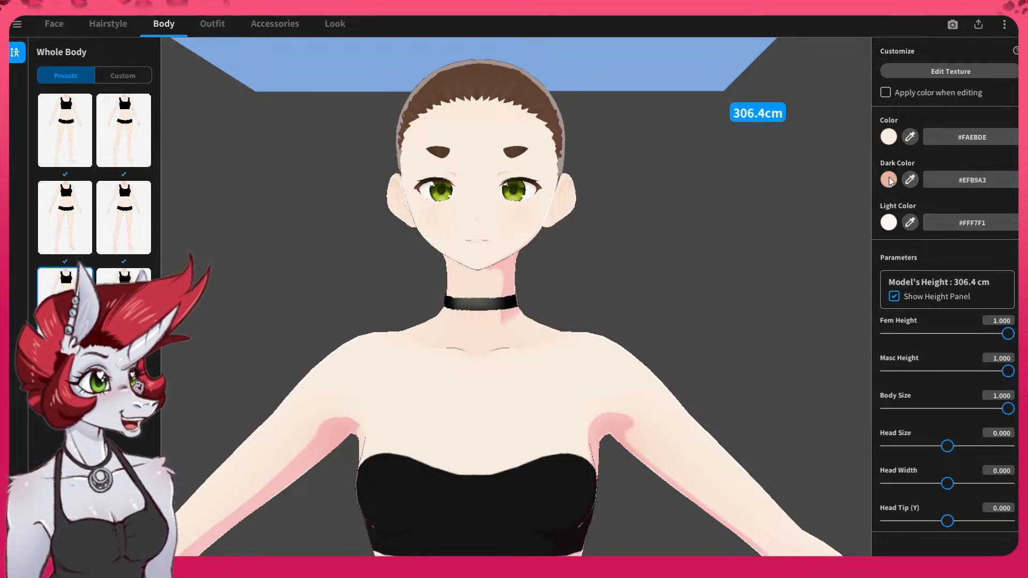
pyautogui.click(889, 180)
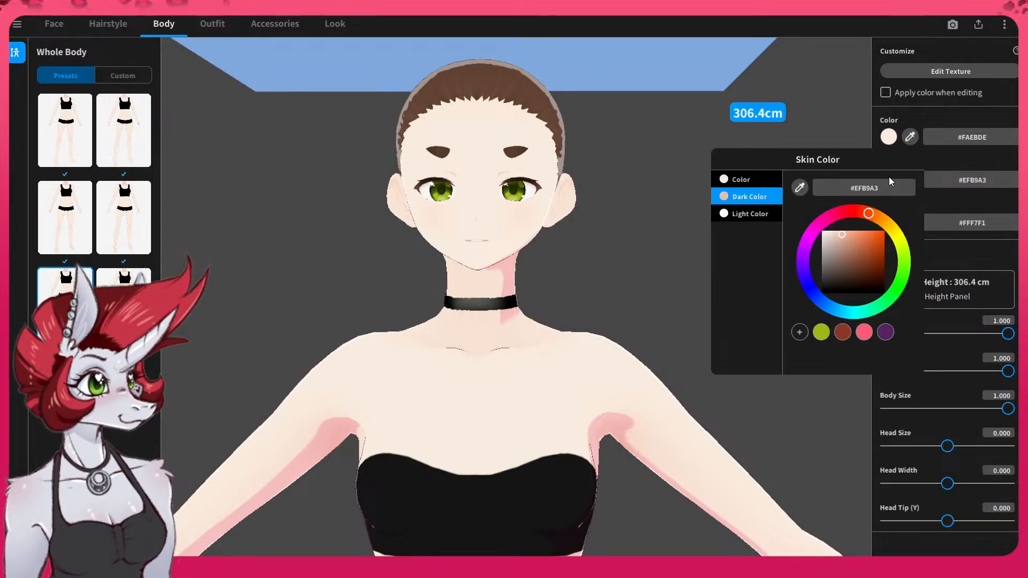
pyautogui.click(887, 333)
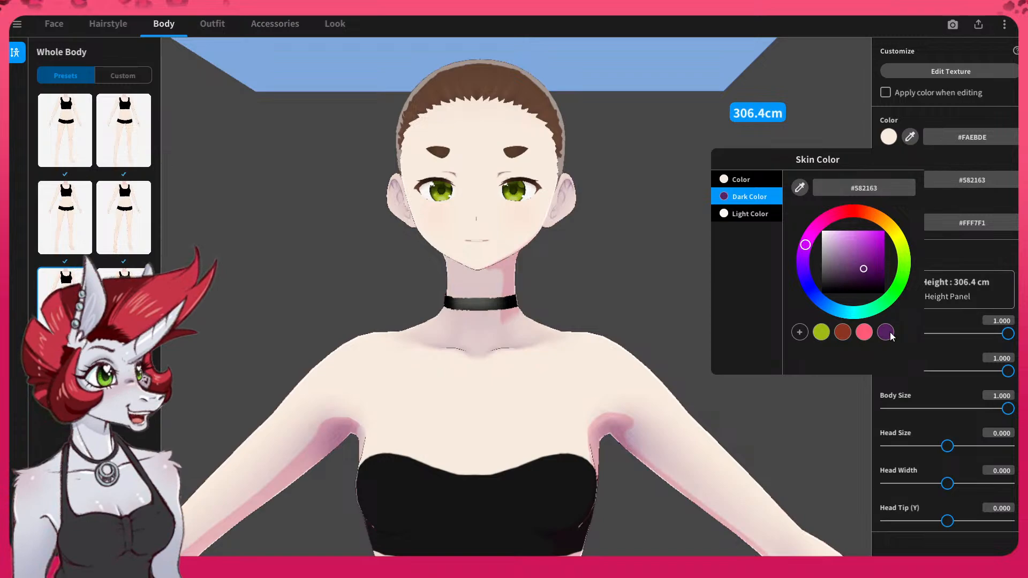
pyautogui.click(642, 245)
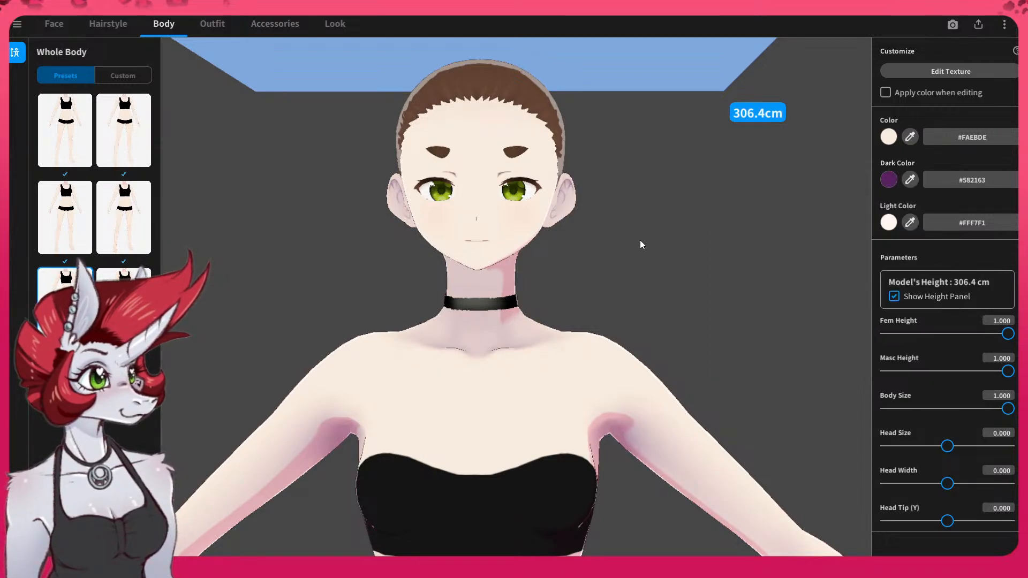
# - Change the base skin color to the light gray #DFDFDF and check it on the avatar from a slightly different angle
pyautogui.click(888, 137)
pyautogui.click(810, 195)
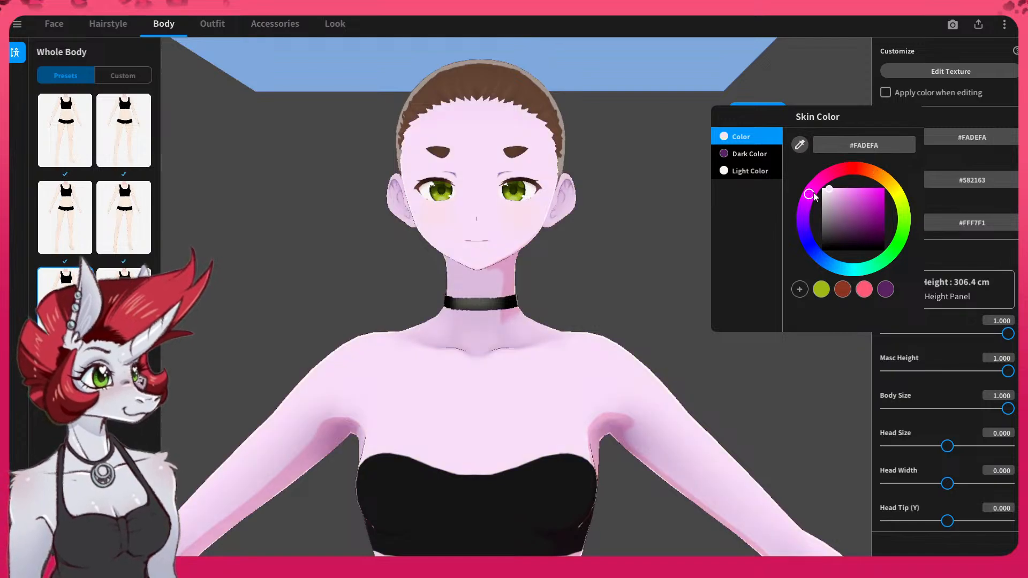
pyautogui.moveTo(829, 196); pyautogui.dragTo(821, 199)
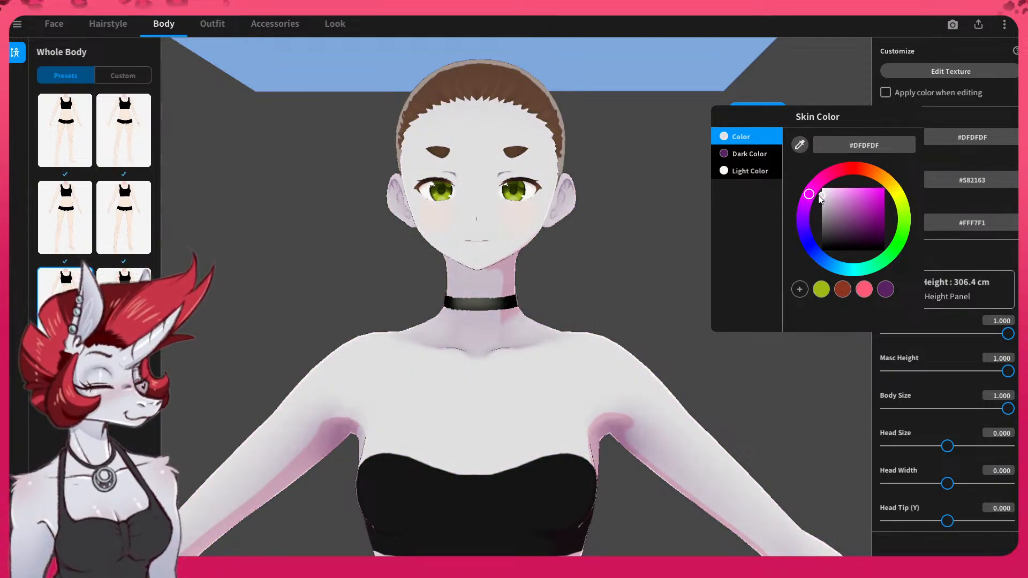
pyautogui.click(674, 213)
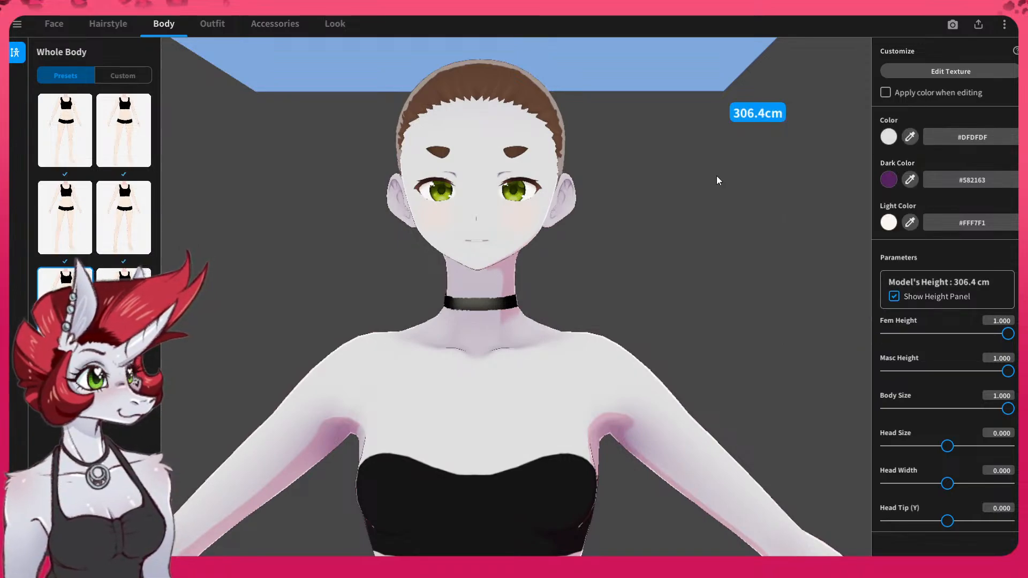
pyautogui.moveTo(751, 185); pyautogui.dragTo(625, 265, button='right')
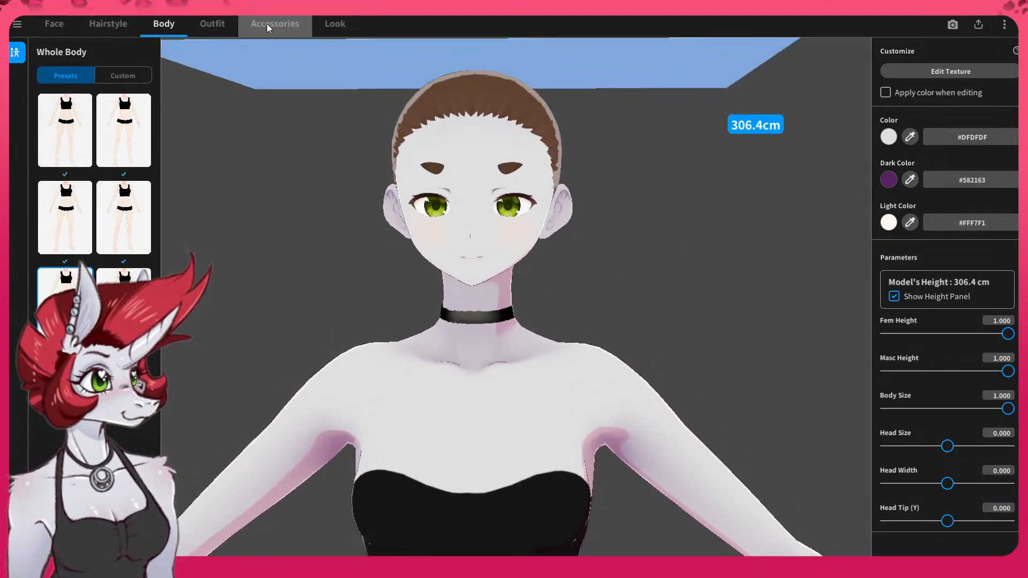
pyautogui.moveTo(477, 278)
pyautogui.mouseDown(button='right')
pyautogui.moveTo(448, 288)
pyautogui.moveTo(490, 294)
pyautogui.moveTo(474, 291)
pyautogui.moveTo(476, 258)
pyautogui.moveTo(475, 305)
pyautogui.moveTo(474, 289)
pyautogui.mouseUp(button='right')
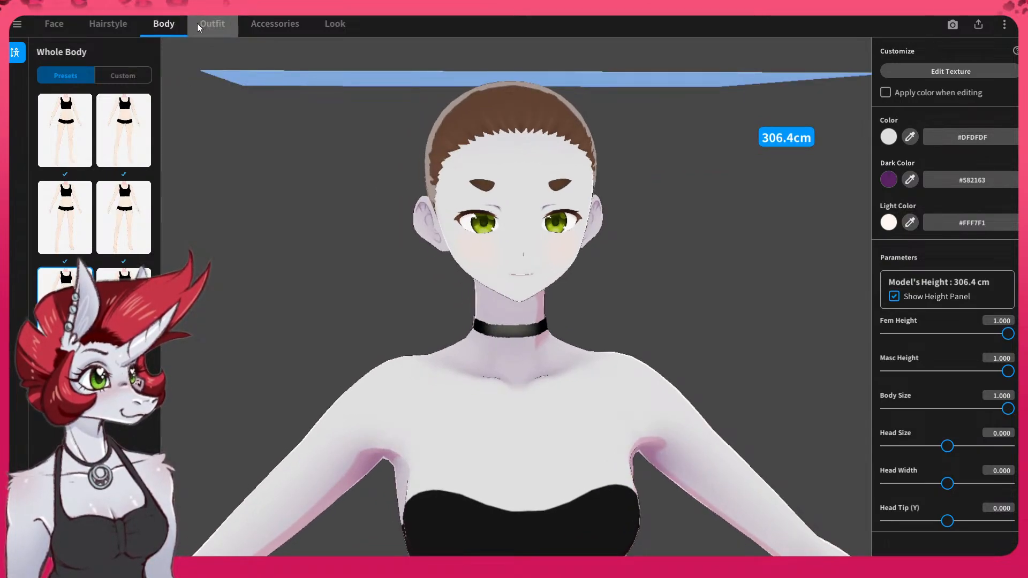
# - Look through the glasses and furry ear accessories and add Cat Ears to the avatar
pyautogui.click(218, 24)
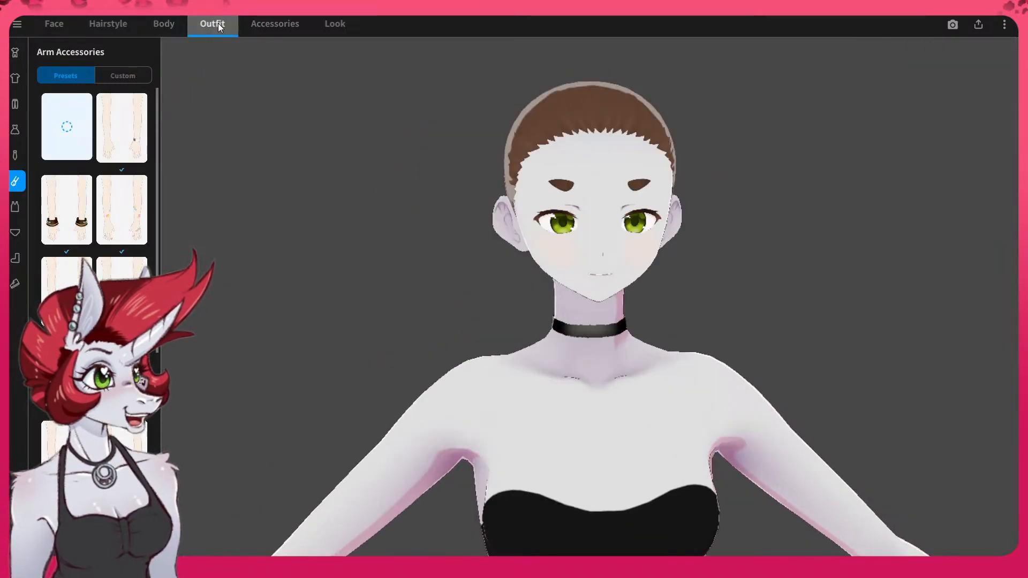
pyautogui.click(278, 26)
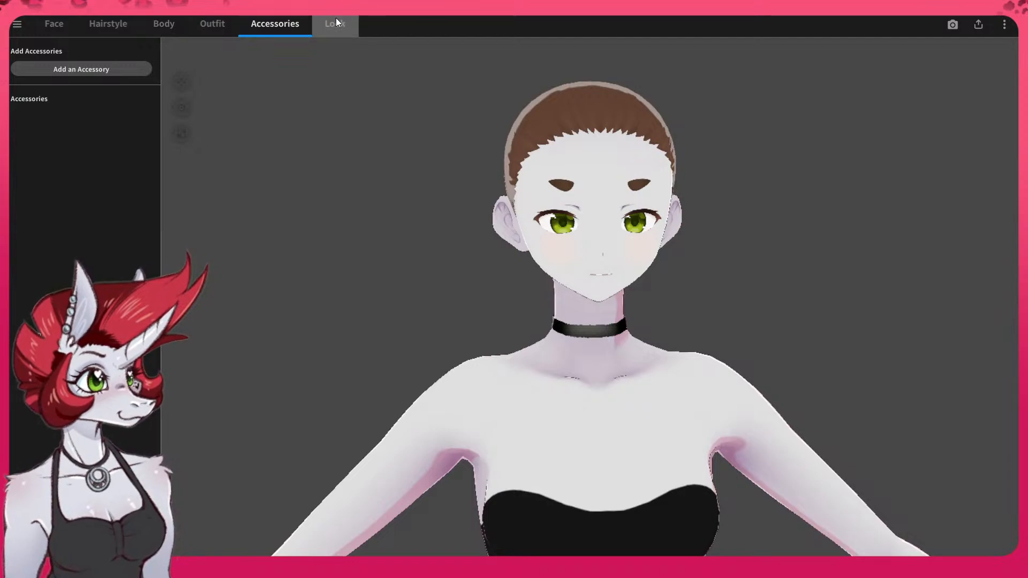
pyautogui.click(337, 24)
pyautogui.click(289, 26)
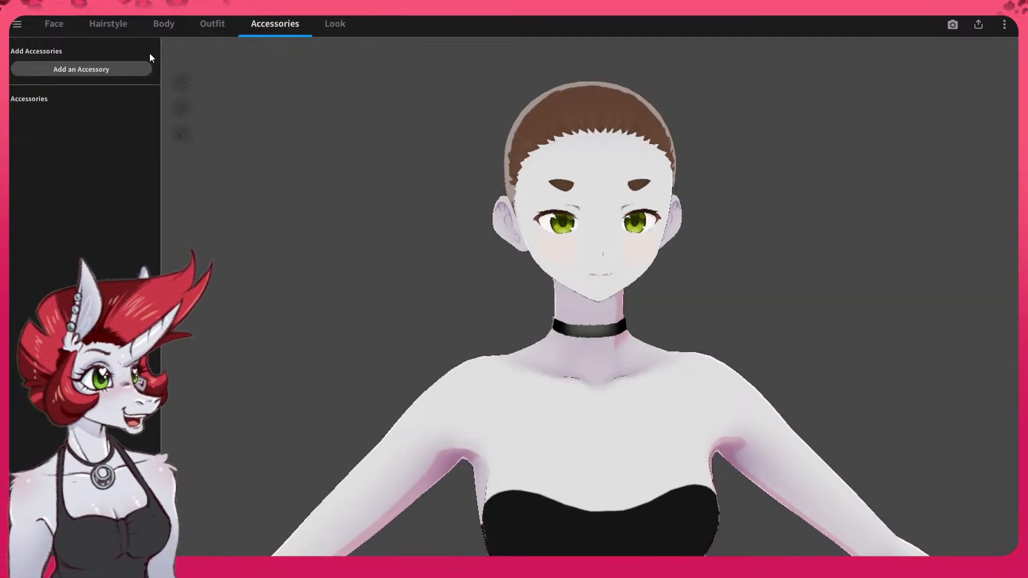
pyautogui.click(62, 67)
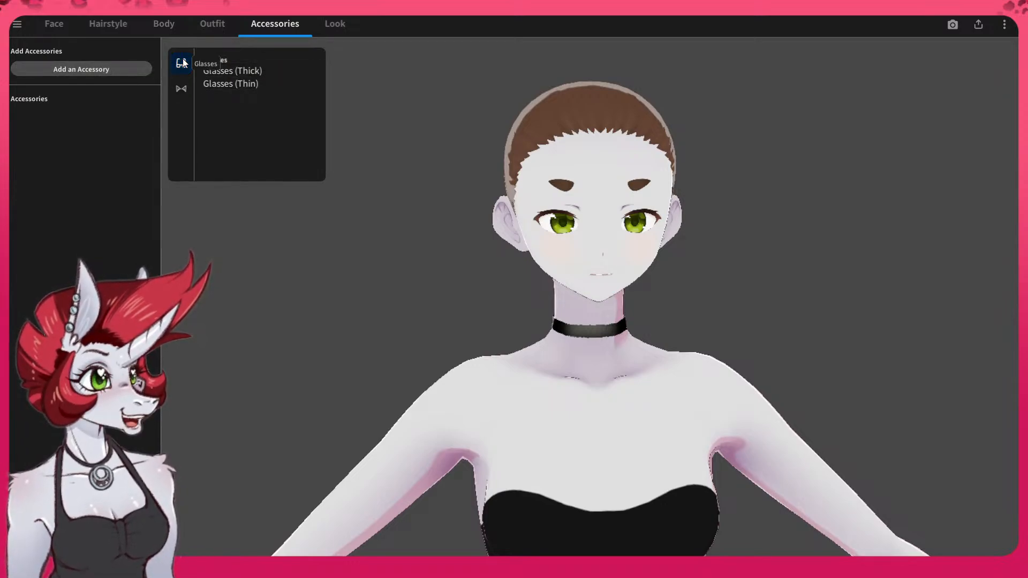
pyautogui.click(185, 90)
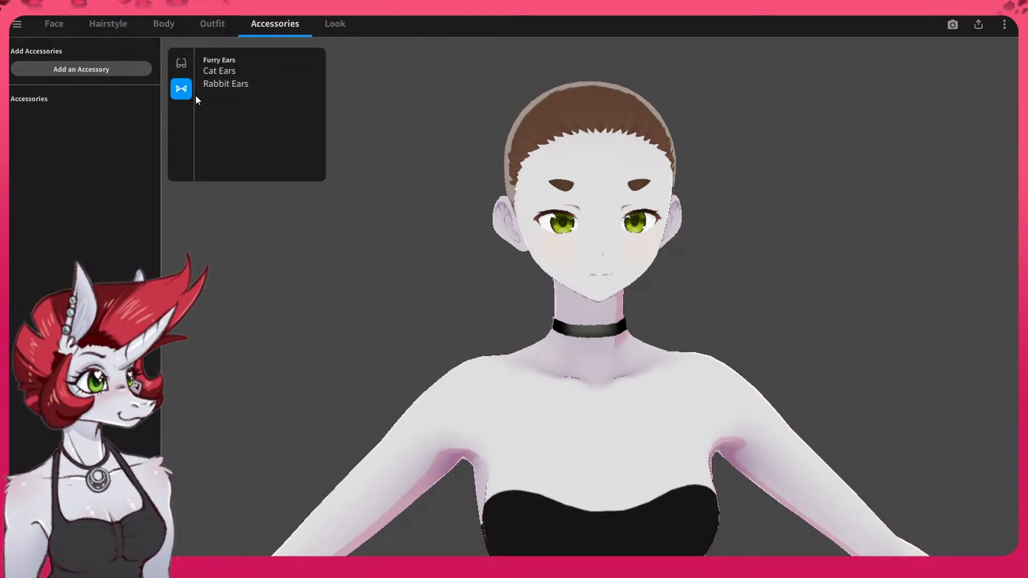
pyautogui.click(223, 70)
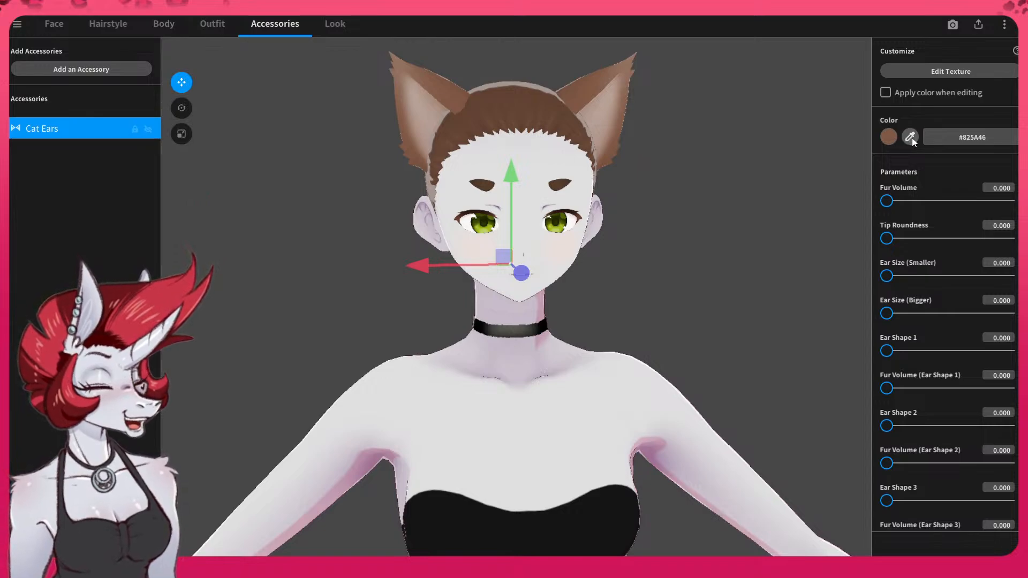
# - Recolor the cat ears to #CFC9D0 by sampling the avatar's skin near the collarbone
pyautogui.click(889, 138)
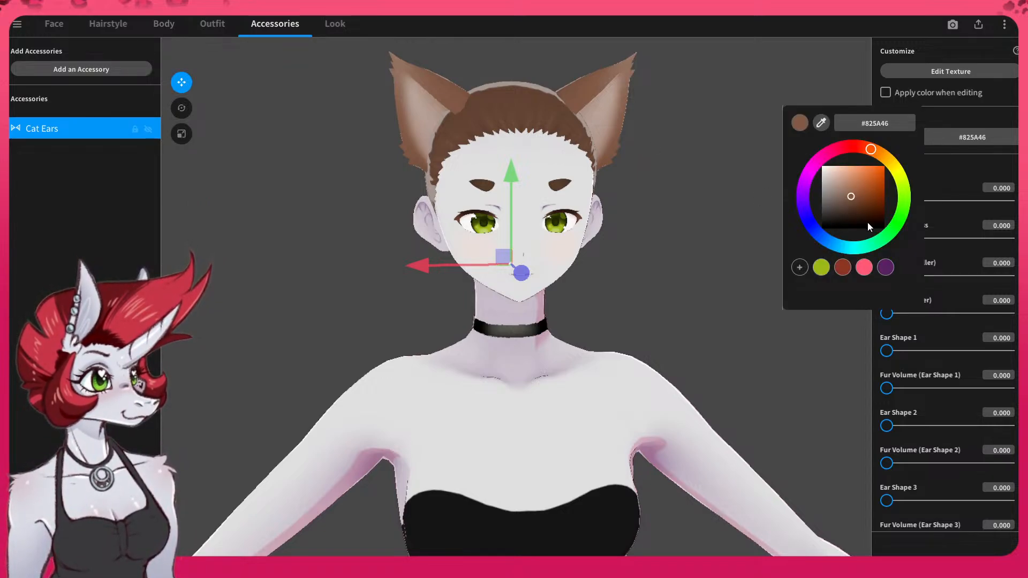
pyautogui.click(548, 161)
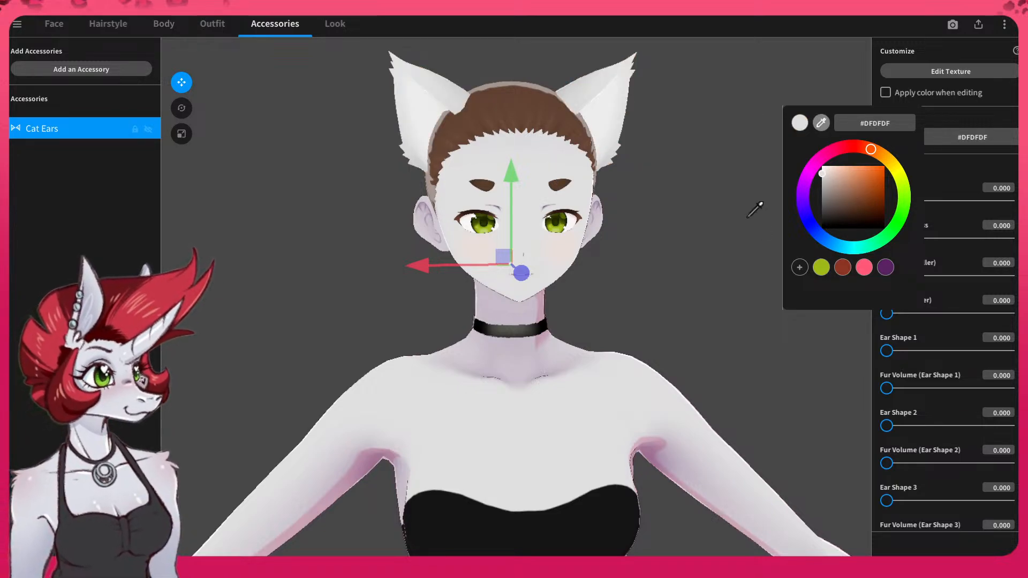
pyautogui.click(557, 363)
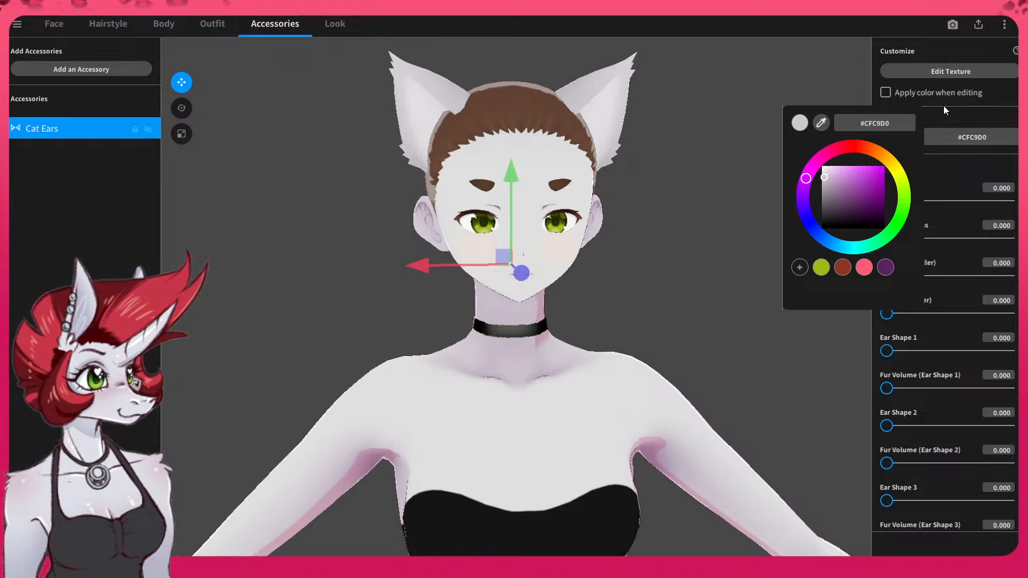
pyautogui.click(762, 65)
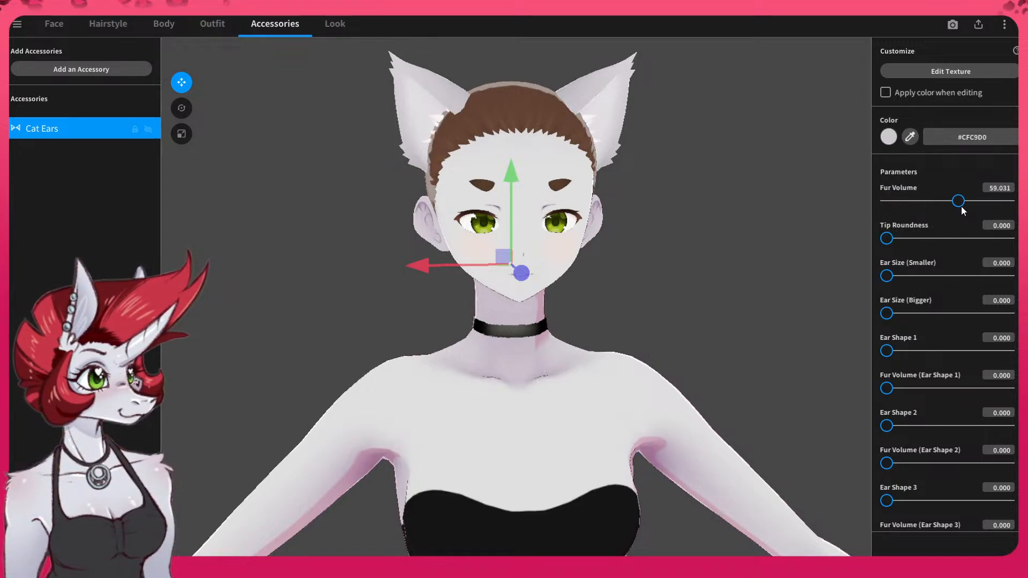
# - Try the cat ears' shape parameters and set Fur Volume (Ear Shape 1) to about 16.3 and (Ear Shape 2) to about 57.7
pyautogui.moveTo(962, 206); pyautogui.dragTo(889, 241)
pyautogui.moveTo(897, 283); pyautogui.dragTo(867, 376)
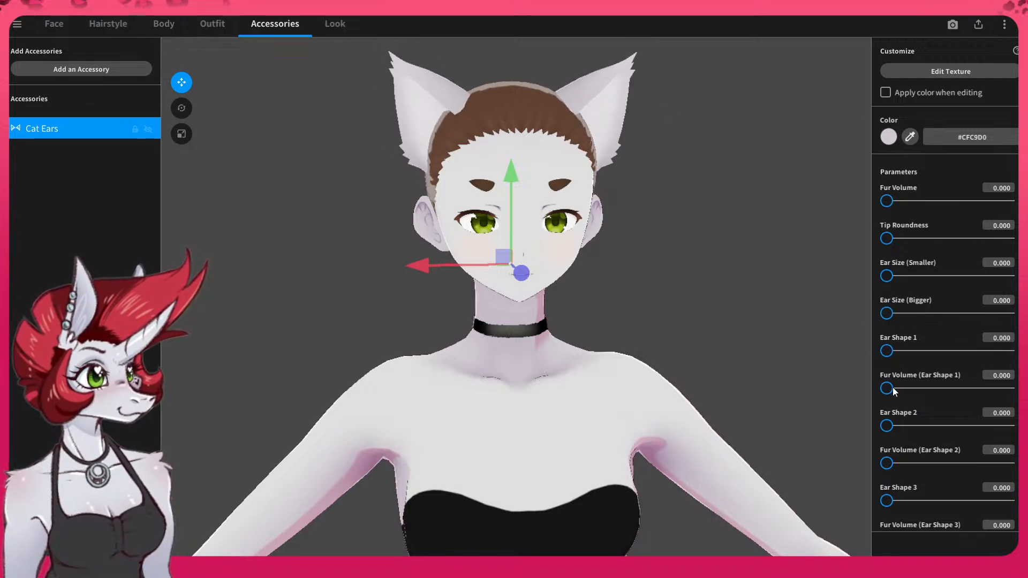
pyautogui.moveTo(930, 393); pyautogui.dragTo(929, 405)
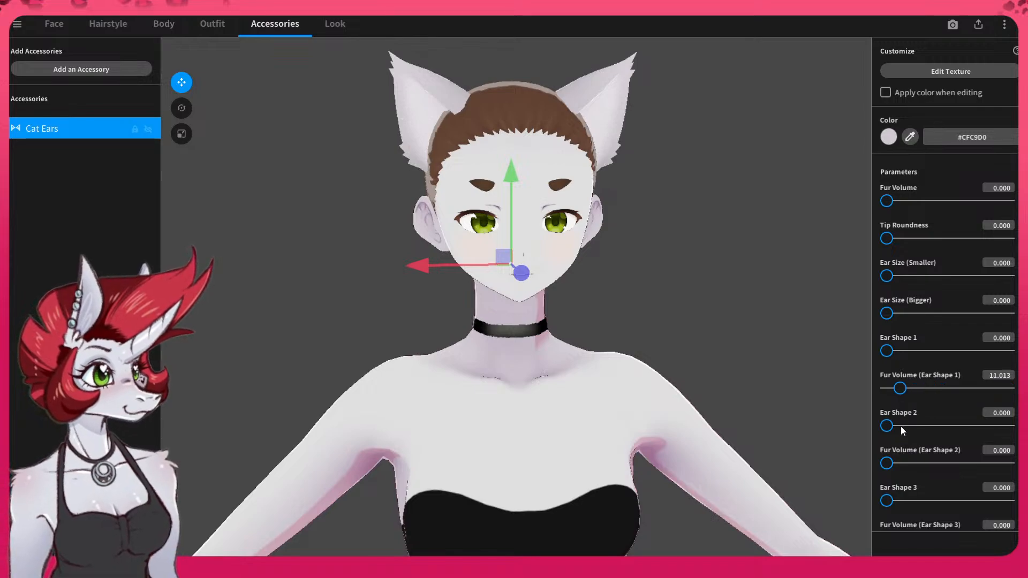
pyautogui.moveTo(889, 466); pyautogui.dragTo(957, 474)
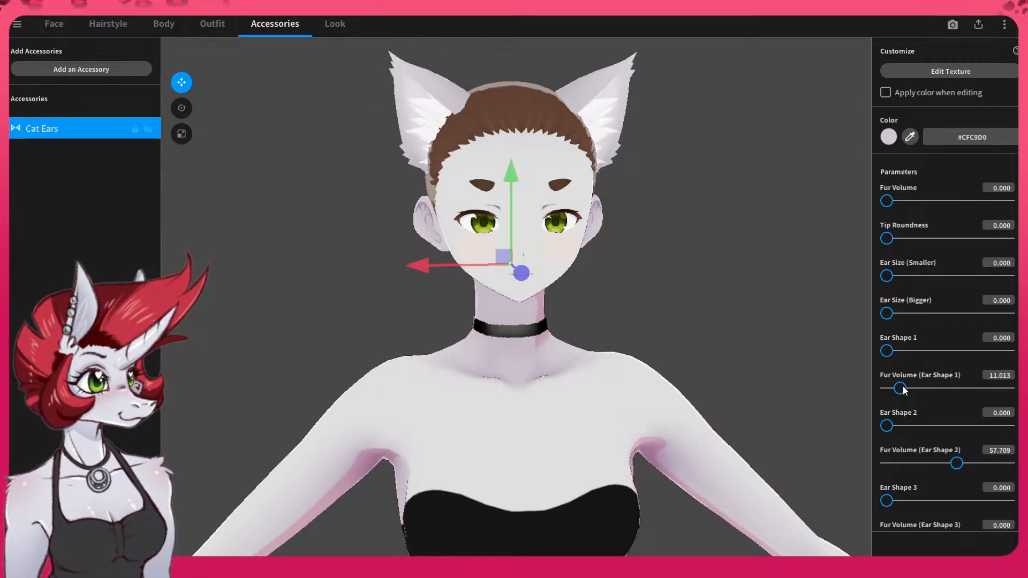
pyautogui.moveTo(905, 391); pyautogui.dragTo(913, 391)
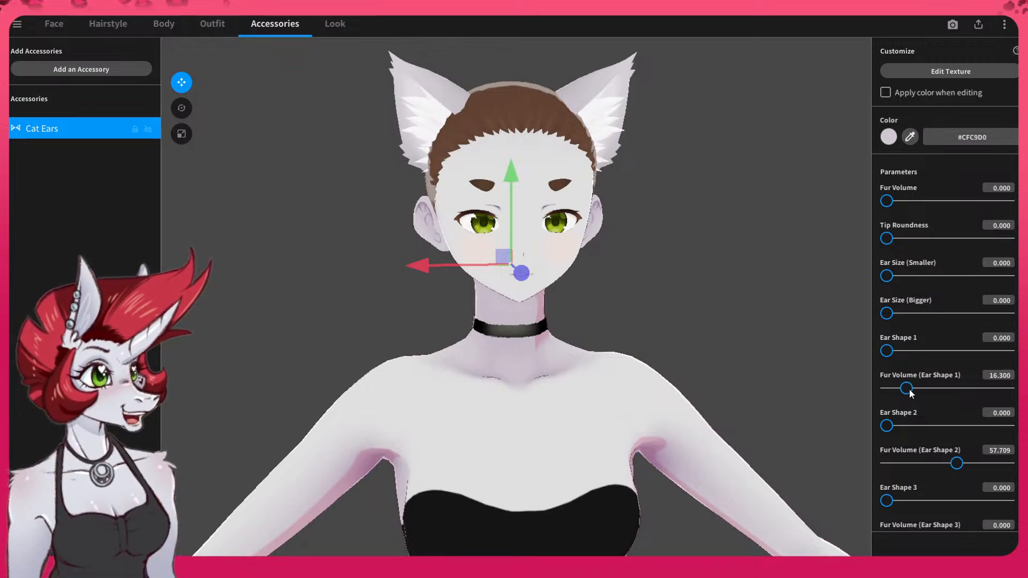
# - Reshape the cat ears by setting Ear Shape 3 to 100 and Ear Shape 4 to about 40.5
pyautogui.scroll(-1, 948, 403)
pyautogui.scroll(-1, 948, 403)
pyautogui.moveTo(887, 406); pyautogui.dragTo(916, 407)
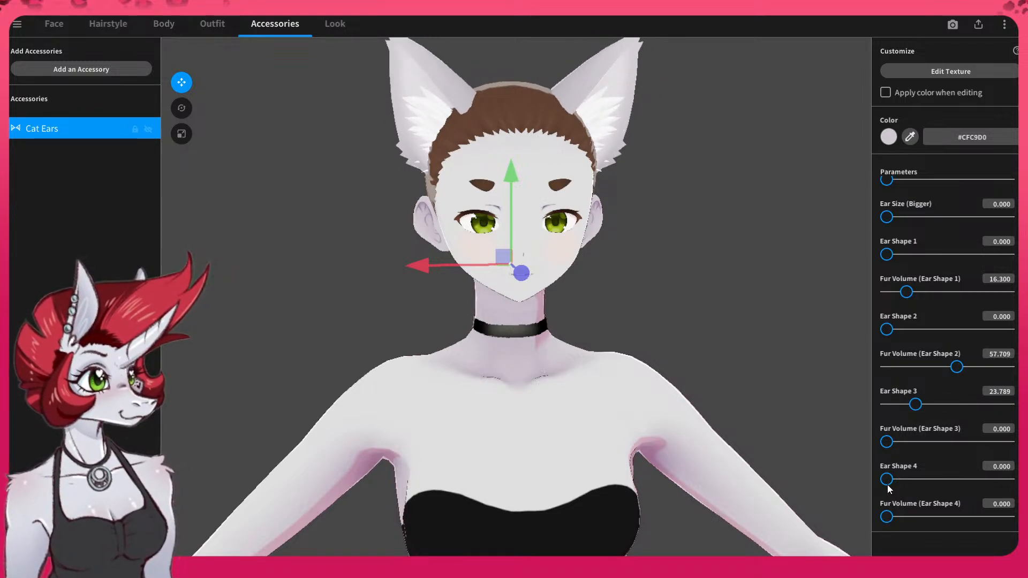
pyautogui.moveTo(888, 481); pyautogui.dragTo(938, 480)
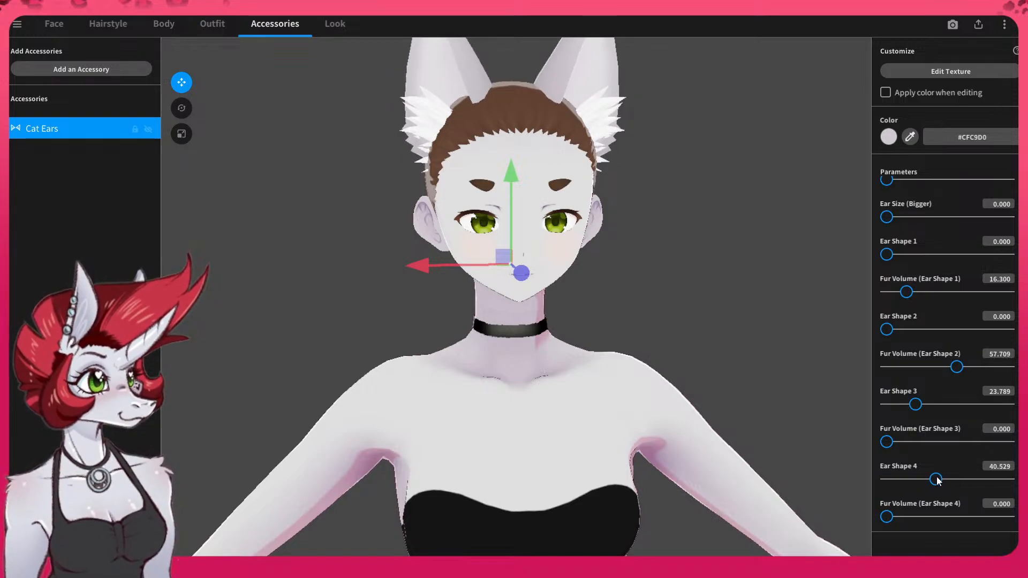
pyautogui.moveTo(914, 407); pyautogui.dragTo(1010, 403)
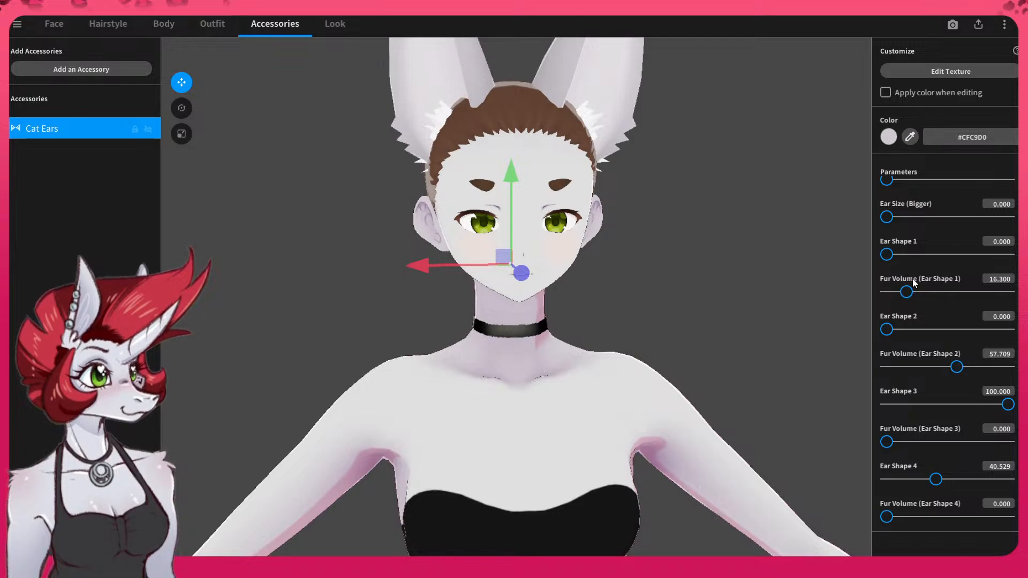
# - Shrink the cat ears by setting Ear Size (Smaller) to 100
pyautogui.scroll(2, 956, 261)
pyautogui.scroll(-2, 946, 273)
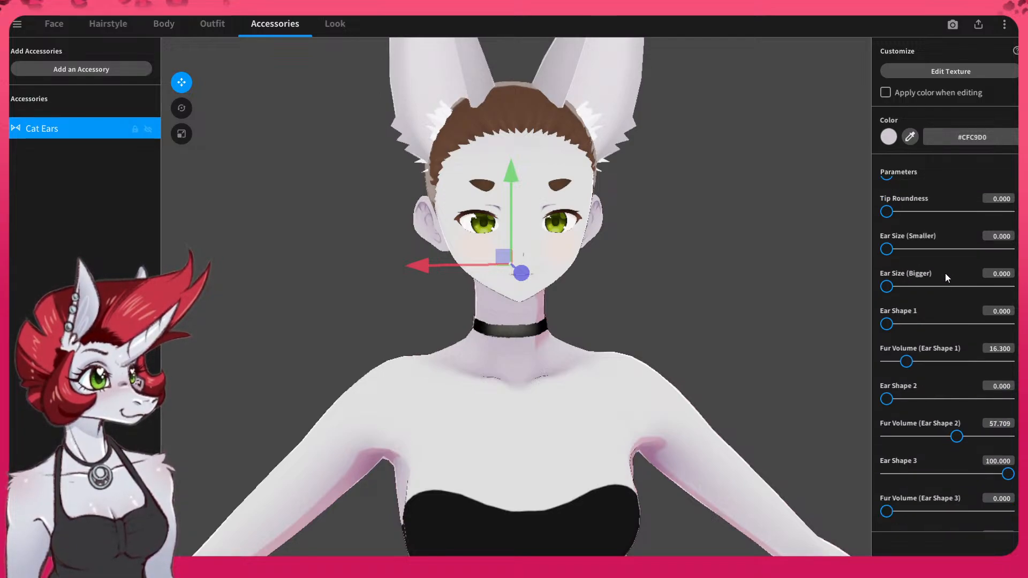
pyautogui.scroll(-5, 528, 180)
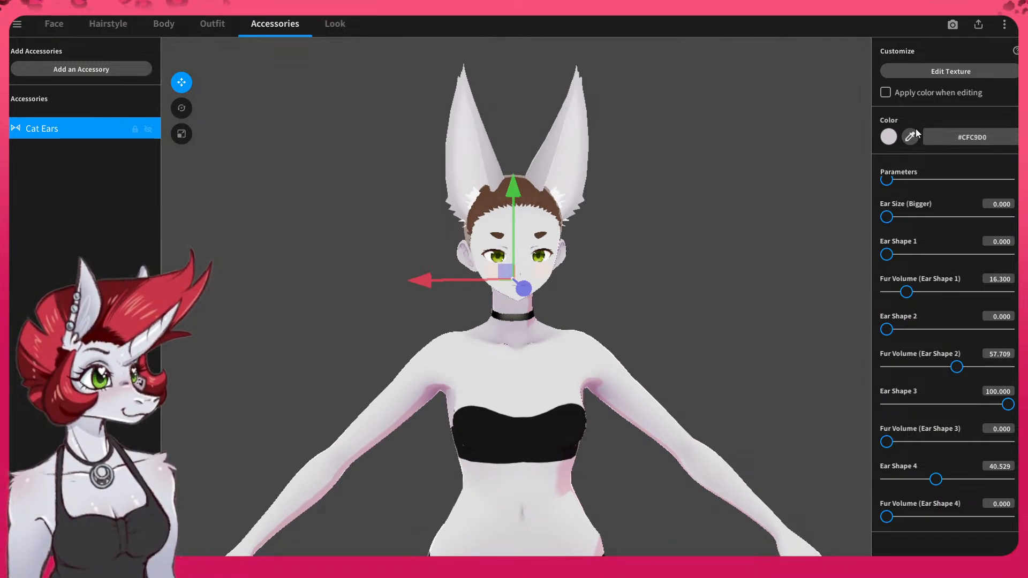
pyautogui.scroll(3, 925, 248)
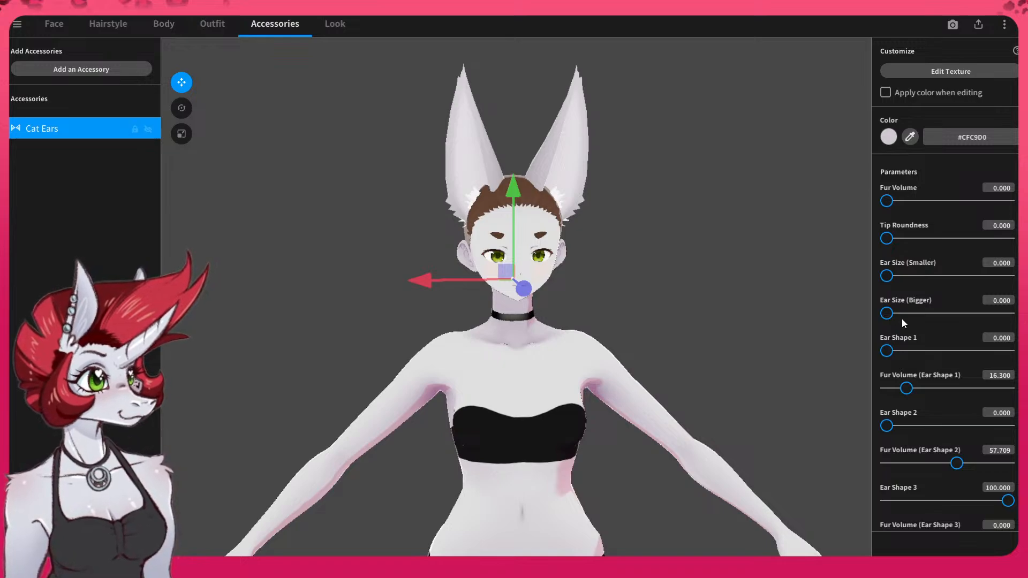
pyautogui.moveTo(888, 277); pyautogui.dragTo(1009, 277)
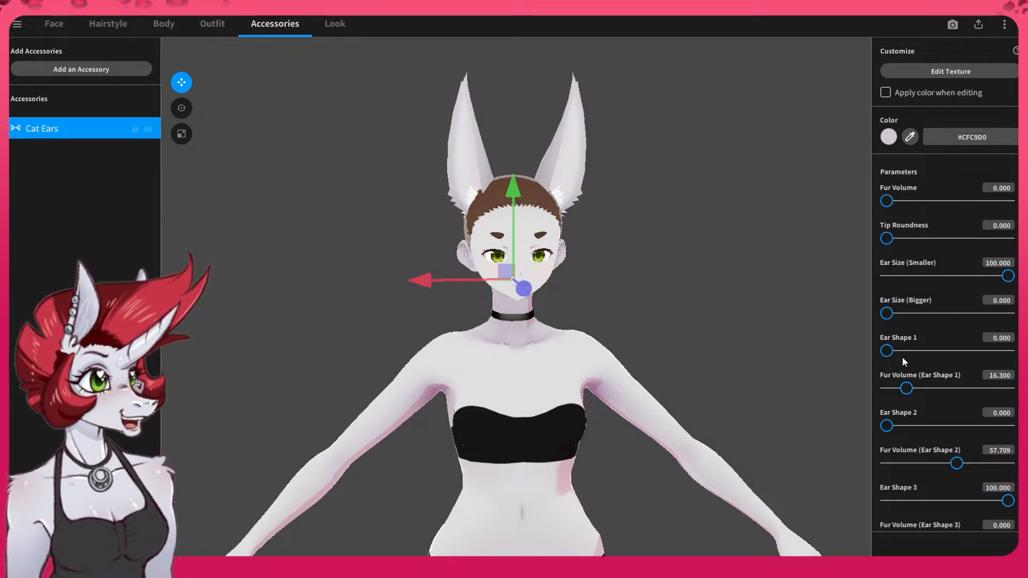
# - Try the cat ears' Fur Volume, Tip Roundness and Ear Shape 1 parameters
pyautogui.moveTo(887, 201)
pyautogui.mouseDown()
pyautogui.moveTo(950, 206)
pyautogui.moveTo(880, 217)
pyautogui.mouseUp()
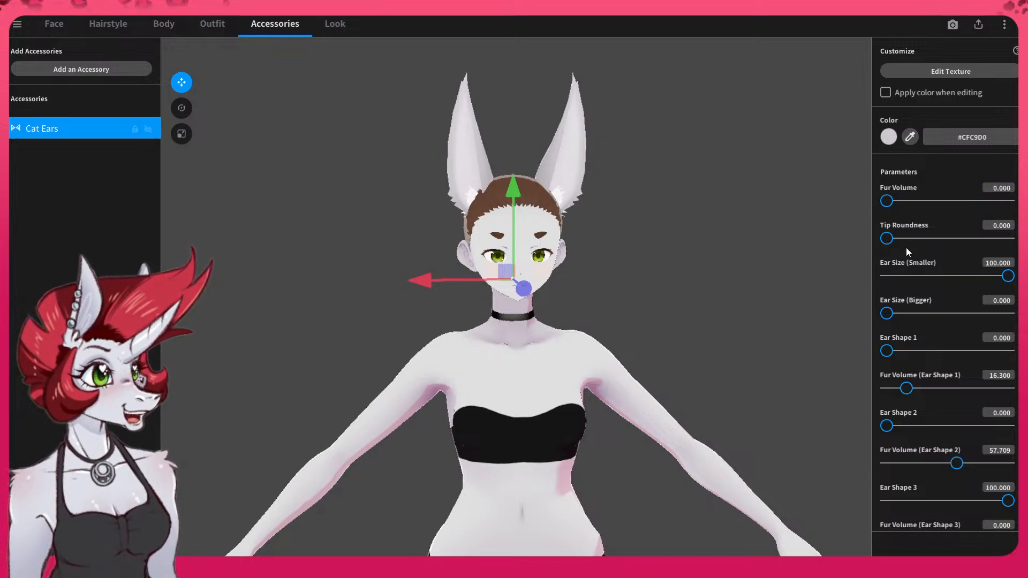
pyautogui.moveTo(947, 242); pyautogui.dragTo(1006, 252)
pyautogui.moveTo(887, 351); pyautogui.dragTo(860, 352)
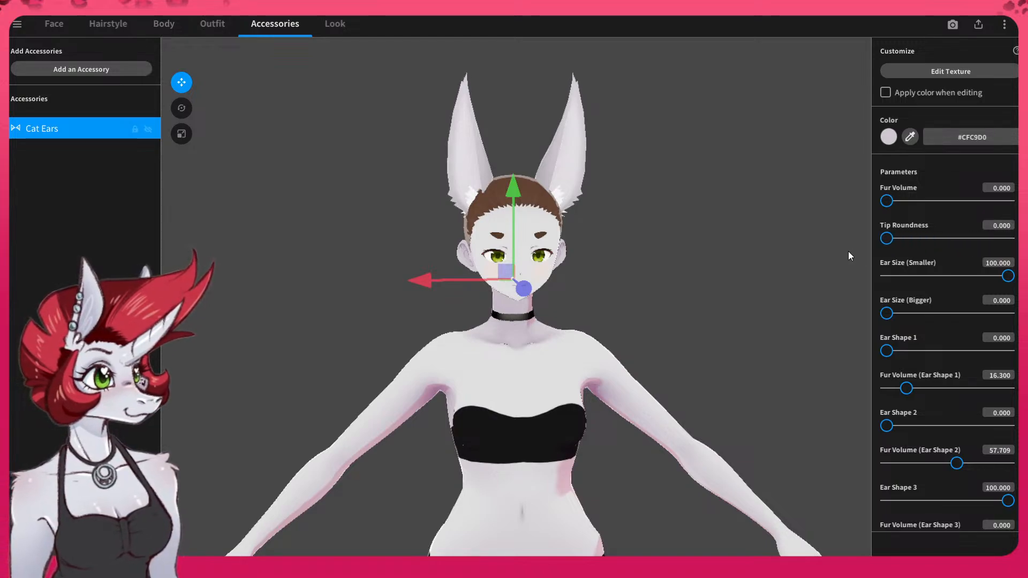
# - Set Fur Volume for Ear Shapes 1 and 2 to 0, Ear Shape 3 to about 15.9 and Ear Shape 4 to about 64.8
pyautogui.moveTo(911, 391); pyautogui.dragTo(869, 458)
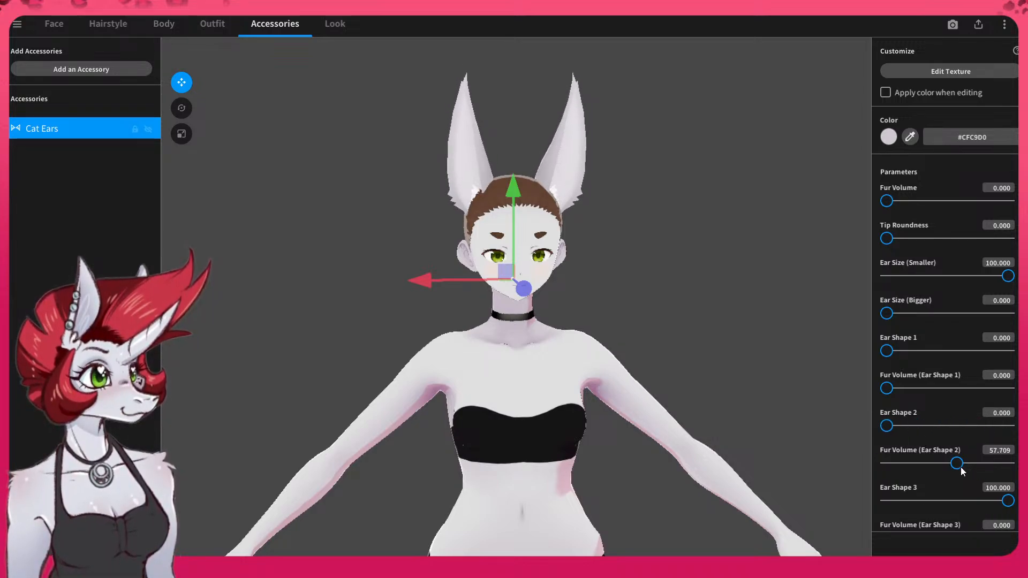
pyautogui.moveTo(962, 471); pyautogui.dragTo(885, 473)
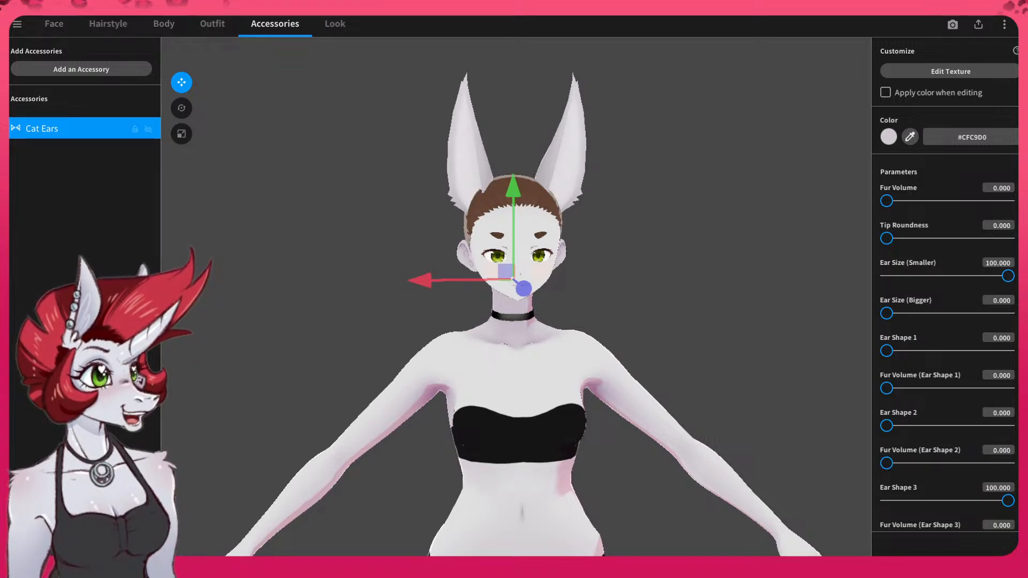
pyautogui.moveTo(1009, 503); pyautogui.dragTo(969, 482)
pyautogui.scroll(-3, 944, 491)
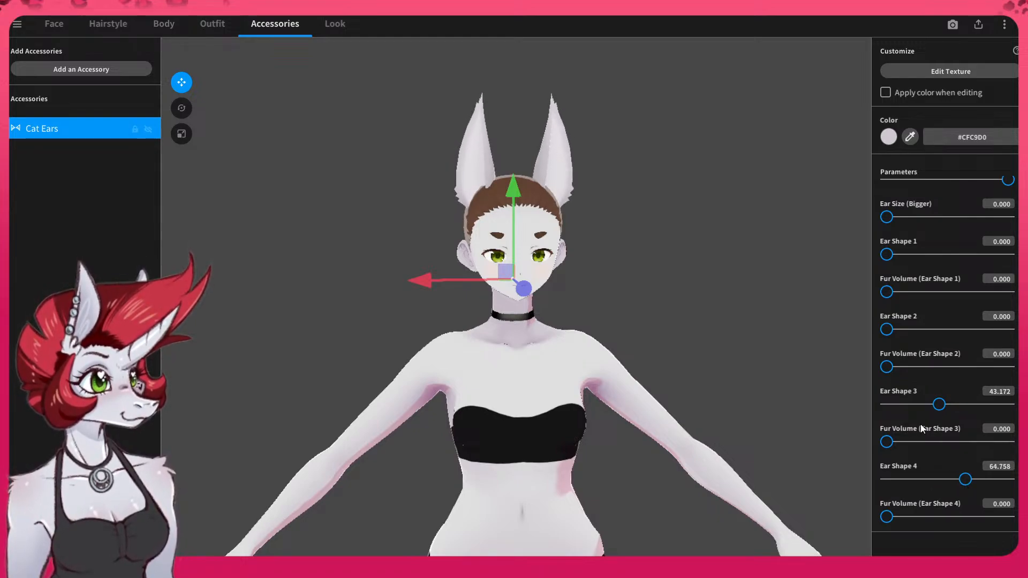
pyautogui.moveTo(939, 407); pyautogui.dragTo(908, 413)
# - Round the cat ears' tips by setting Tip Roundness to 100 and check the ears from behind
pyautogui.scroll(3, 943, 335)
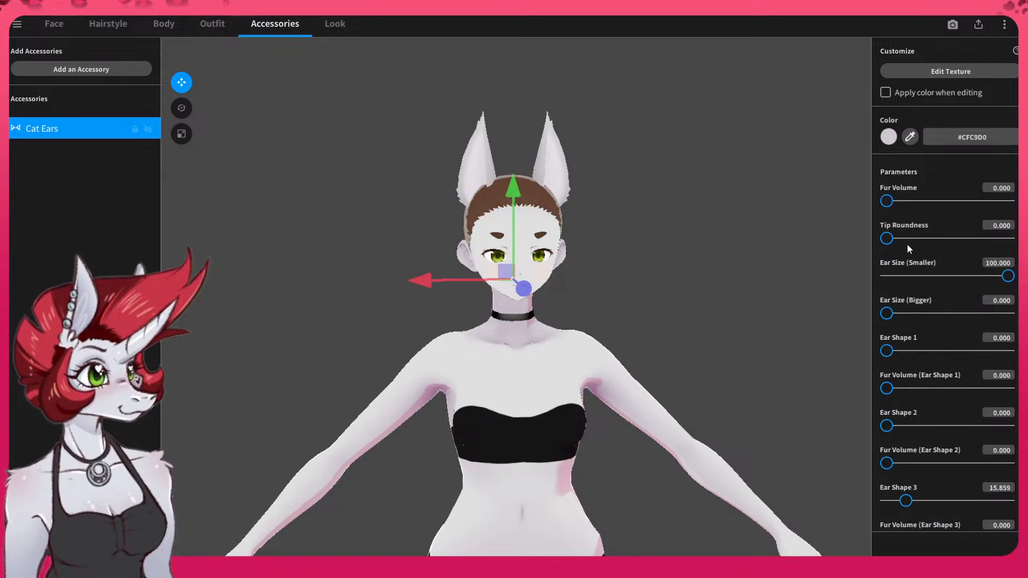
pyautogui.moveTo(887, 238); pyautogui.dragTo(965, 239)
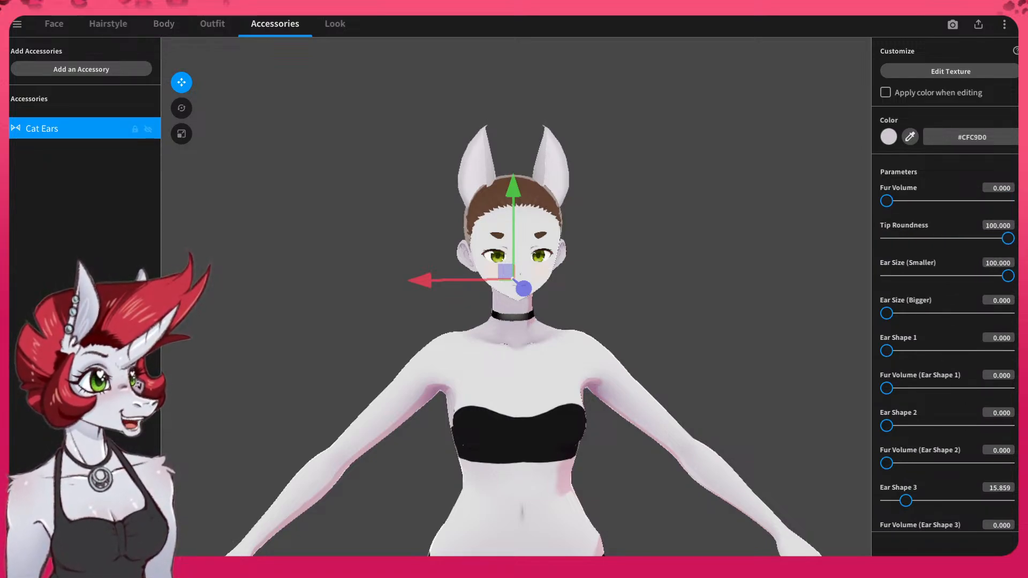
pyautogui.scroll(2, 573, 92)
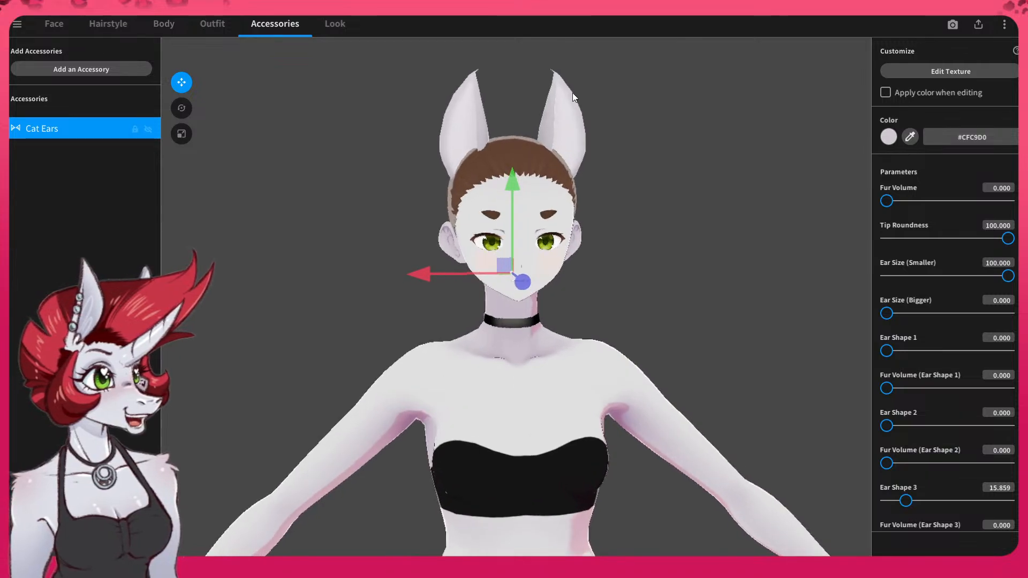
pyautogui.moveTo(614, 140); pyautogui.dragTo(525, 133, button='right')
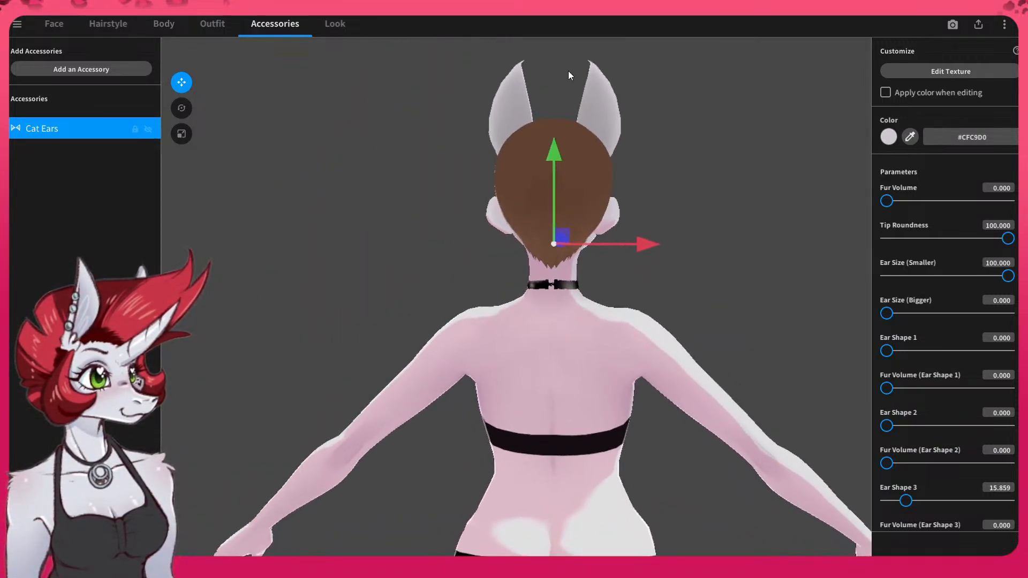
# - Set the cat ears' overall Fur Volume to about 84.582
pyautogui.scroll(2, 577, 70)
pyautogui.moveTo(632, 25); pyautogui.dragTo(409, 242, button='right')
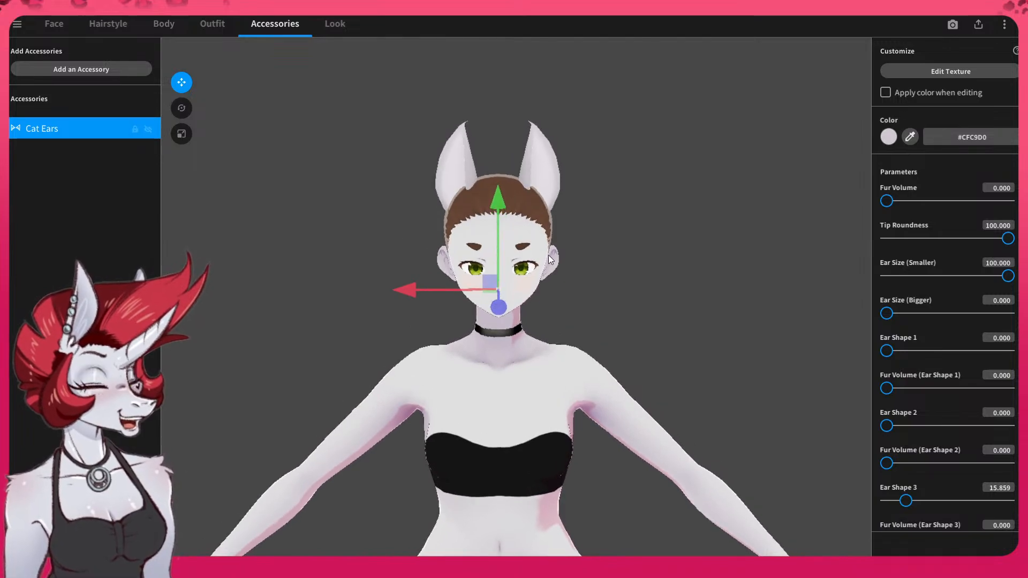
pyautogui.scroll(3, 547, 235)
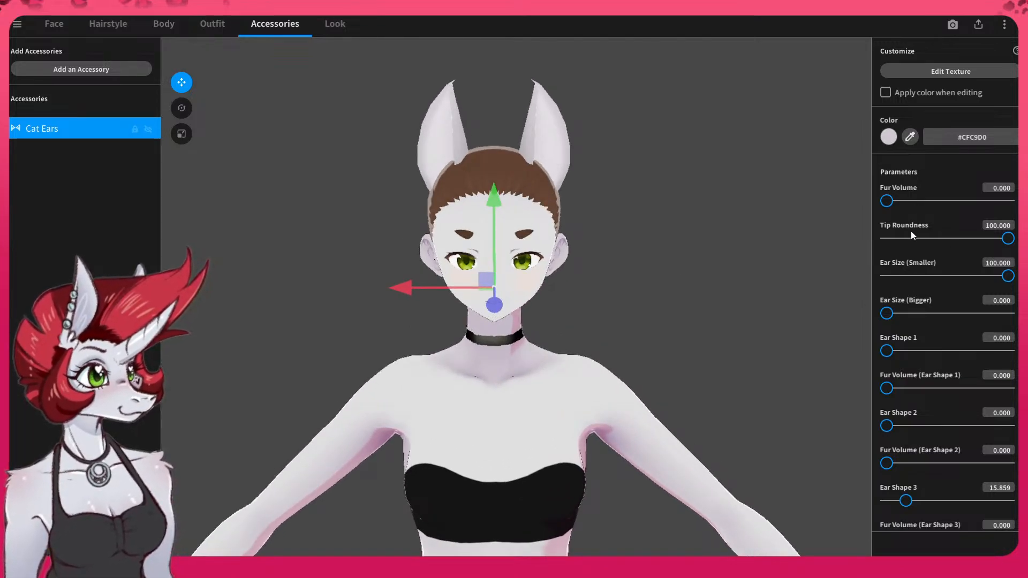
pyautogui.moveTo(887, 201); pyautogui.dragTo(892, 203)
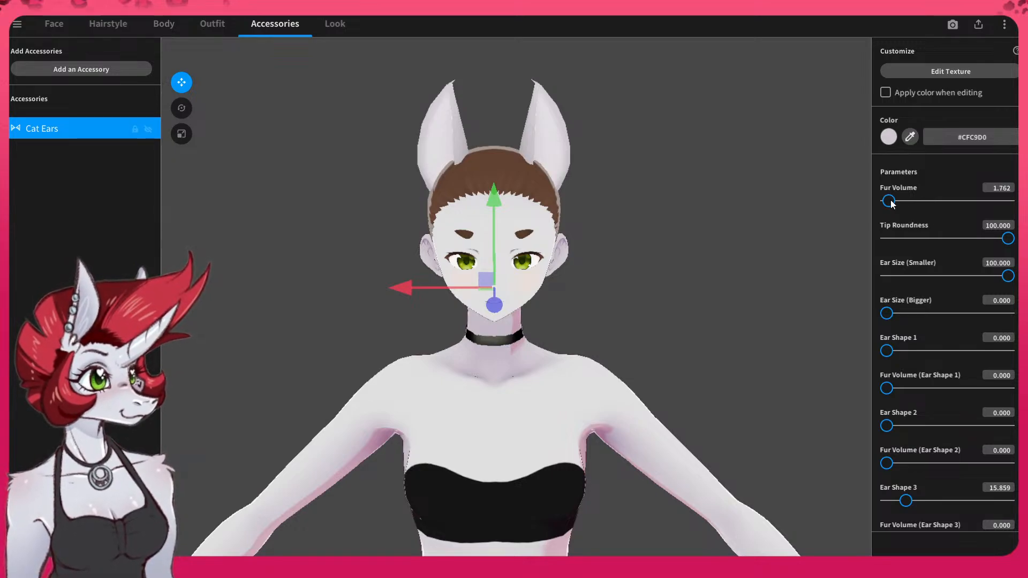
pyautogui.moveTo(961, 208); pyautogui.dragTo(990, 213)
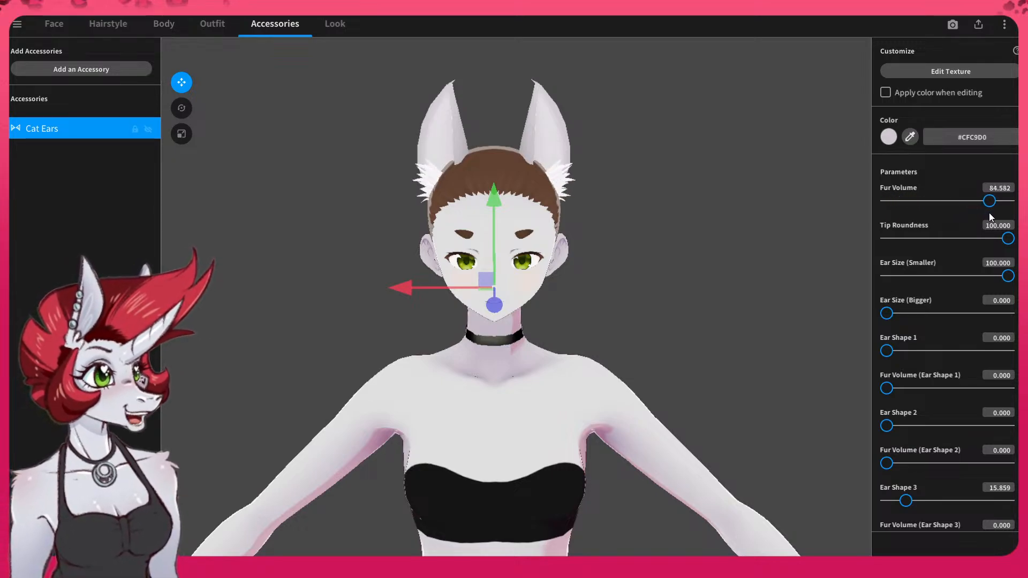
# - Set the cat ears' Ear Shape 2 to 9.251, with Fur Volume at 3.524 for Ear Shape 2 and 0.881 for Ear Shape 1
pyautogui.moveTo(888, 464); pyautogui.dragTo(892, 465)
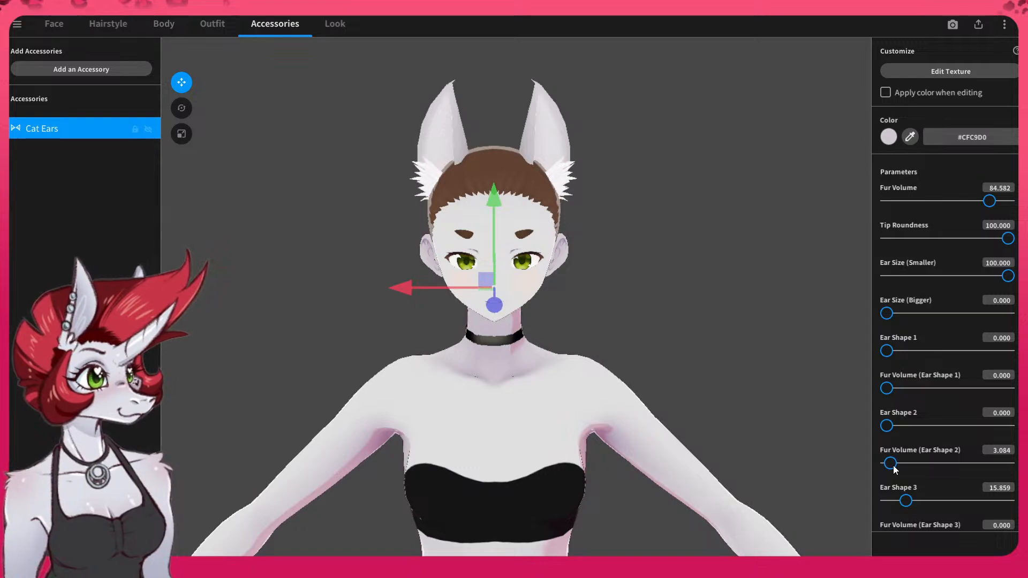
pyautogui.moveTo(888, 425); pyautogui.dragTo(898, 427)
pyautogui.moveTo(890, 389)
pyautogui.mouseDown()
pyautogui.moveTo(908, 391)
pyautogui.moveTo(891, 389)
pyautogui.mouseUp()
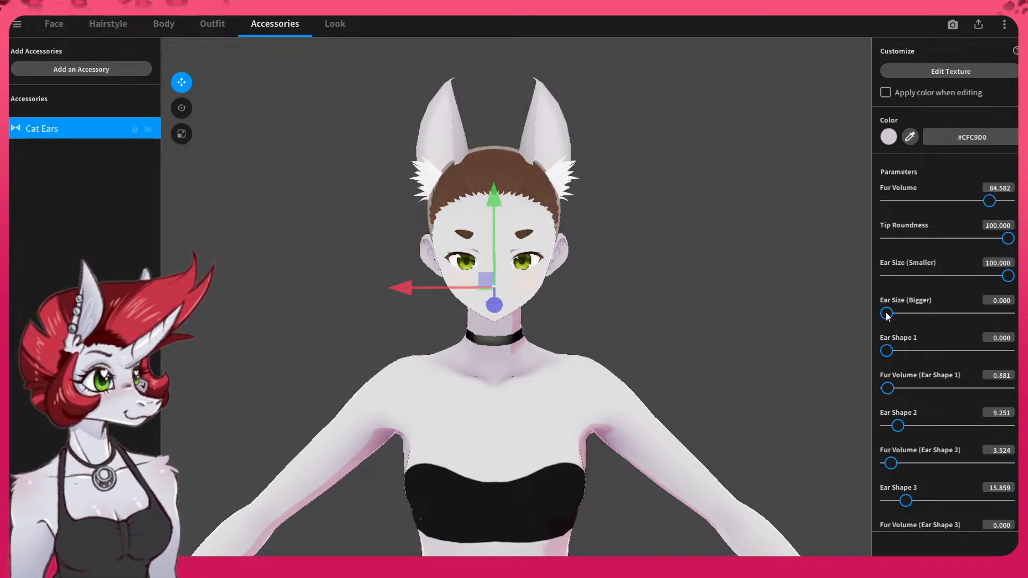
# - Set the cat ears' Fur Volume (Ear Shape 4) to about 14.097
pyautogui.scroll(-3, 945, 378)
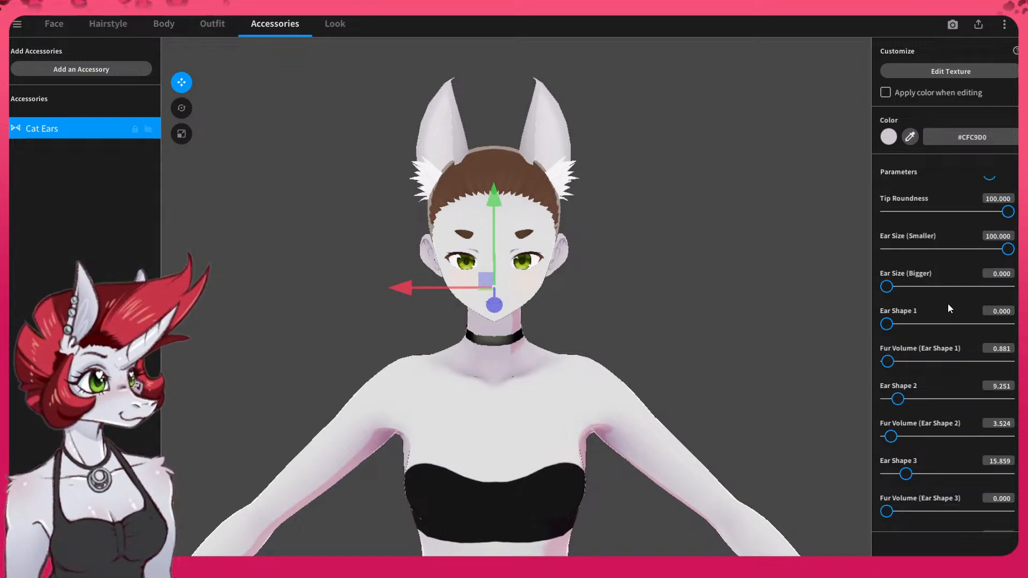
pyautogui.moveTo(884, 444); pyautogui.dragTo(889, 444)
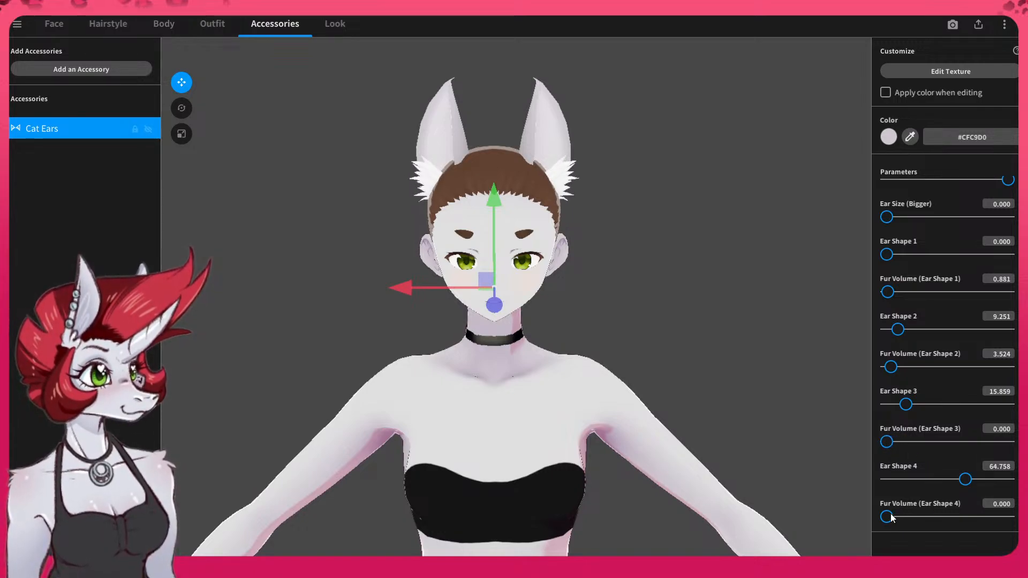
pyautogui.moveTo(886, 518); pyautogui.dragTo(908, 525)
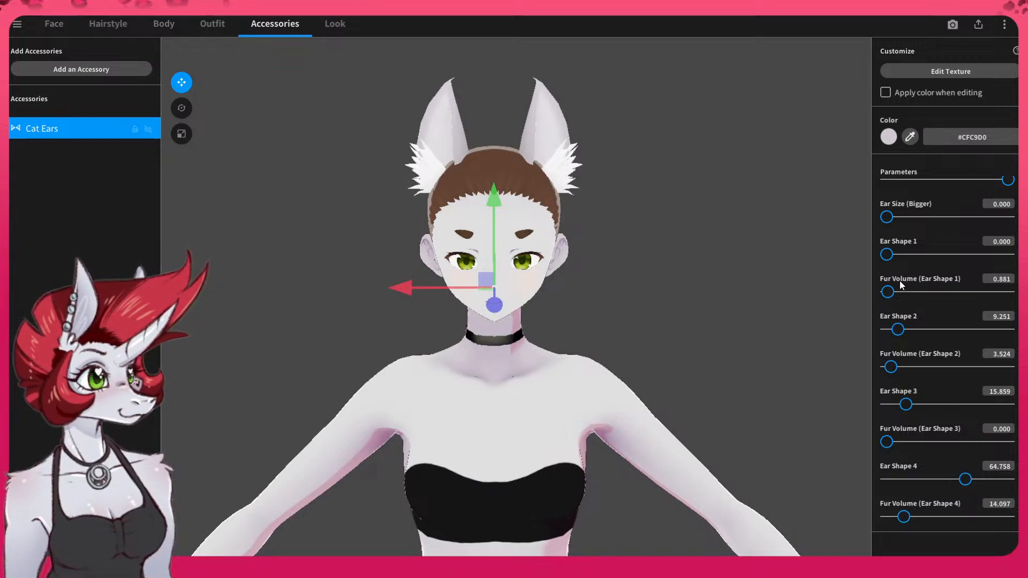
# - Reduce the cat ears' overall Fur Volume to 51.101 and raise Fur Volume (Ear Shape 1) to 8.811
pyautogui.scroll(3, 900, 281)
pyautogui.moveTo(990, 202); pyautogui.dragTo(954, 204)
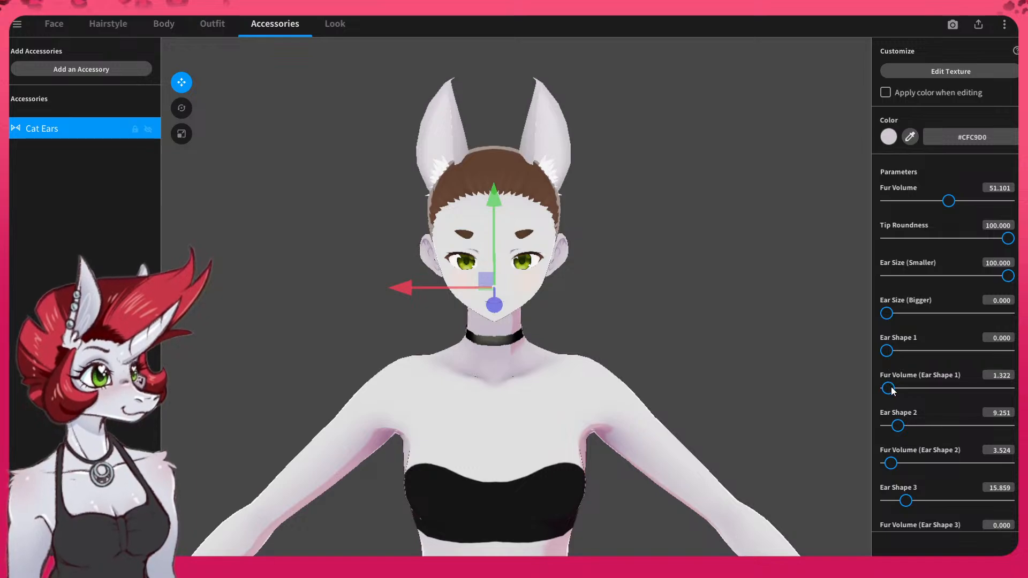
pyautogui.moveTo(891, 391)
pyautogui.mouseDown()
pyautogui.moveTo(912, 396)
pyautogui.moveTo(900, 395)
pyautogui.mouseUp()
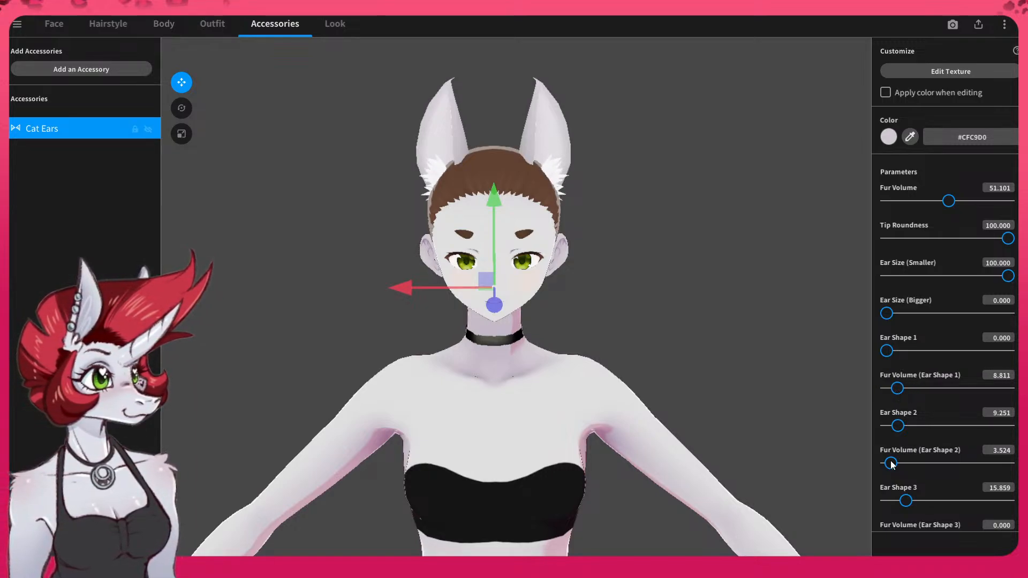
# - Set the cat ears' Fur Volume to 6.608 for Ear Shape 2, 2.203 for Ear Shape 3 and 0 for Ear Shape 1
pyautogui.moveTo(893, 465)
pyautogui.mouseDown()
pyautogui.moveTo(911, 466)
pyautogui.moveTo(900, 469)
pyautogui.mouseUp()
pyautogui.scroll(-1, 909, 467)
pyautogui.moveTo(889, 512)
pyautogui.mouseDown()
pyautogui.moveTo(905, 512)
pyautogui.moveTo(893, 513)
pyautogui.mouseUp()
pyautogui.scroll(1, 932, 314)
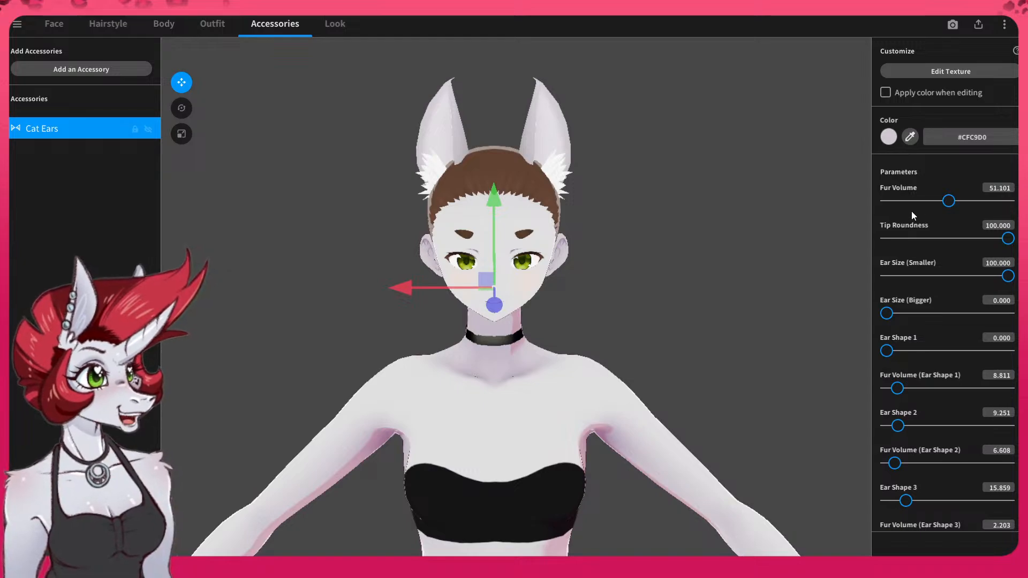
pyautogui.moveTo(898, 388); pyautogui.dragTo(875, 398)
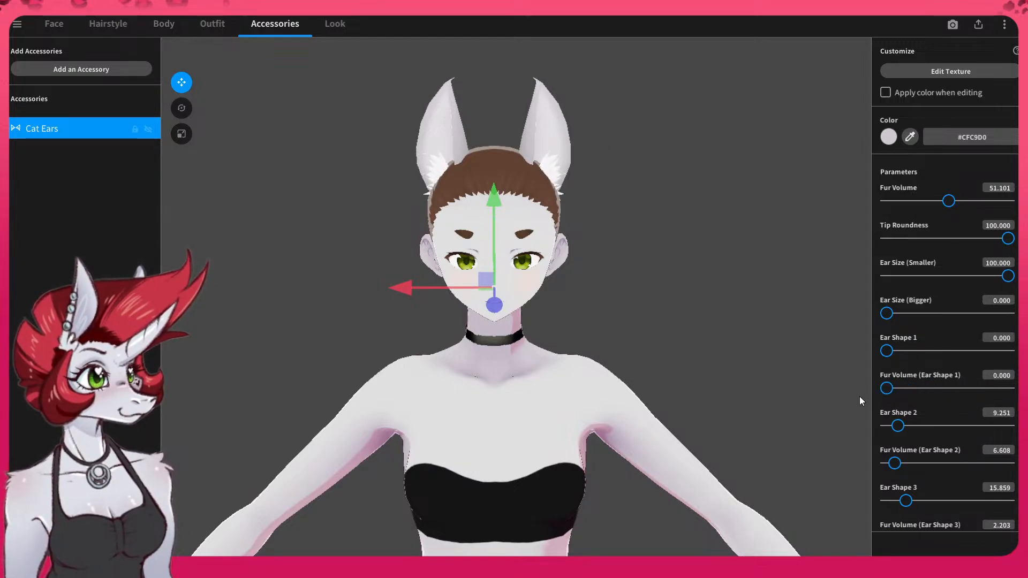
# - Leave the ear accessory and open the nose settings of the character's face
pyautogui.click(653, 146)
pyautogui.moveTo(609, 209)
pyautogui.mouseDown()
pyautogui.moveTo(565, 210)
pyautogui.moveTo(644, 219)
pyautogui.moveTo(625, 223)
pyautogui.moveTo(611, 243)
pyautogui.moveTo(605, 197)
pyautogui.moveTo(647, 220)
pyautogui.moveTo(606, 205)
pyautogui.moveTo(683, 216)
pyautogui.moveTo(627, 240)
pyautogui.moveTo(609, 201)
pyautogui.mouseUp()
pyautogui.scroll(2, 608, 200)
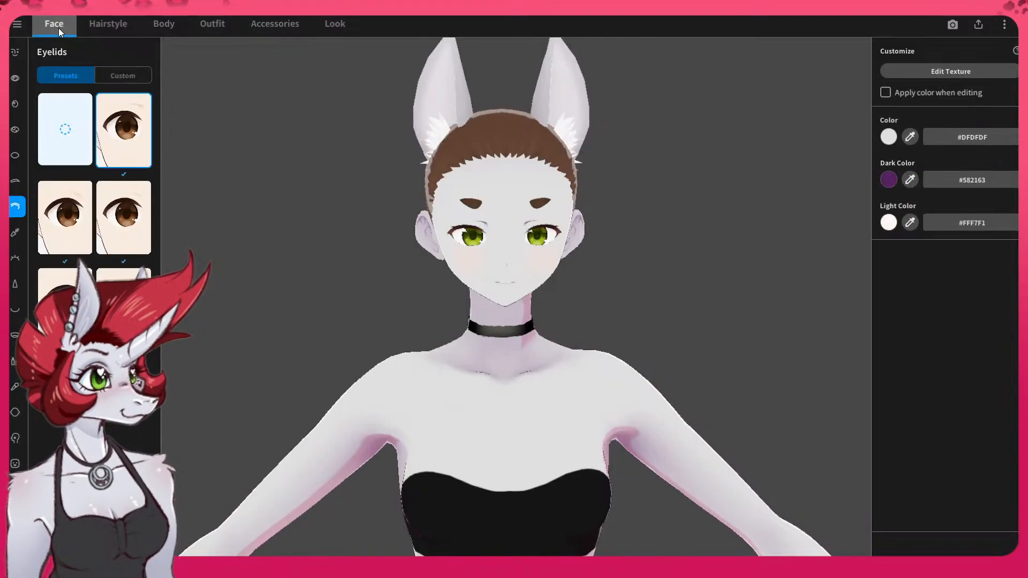
pyautogui.click(54, 24)
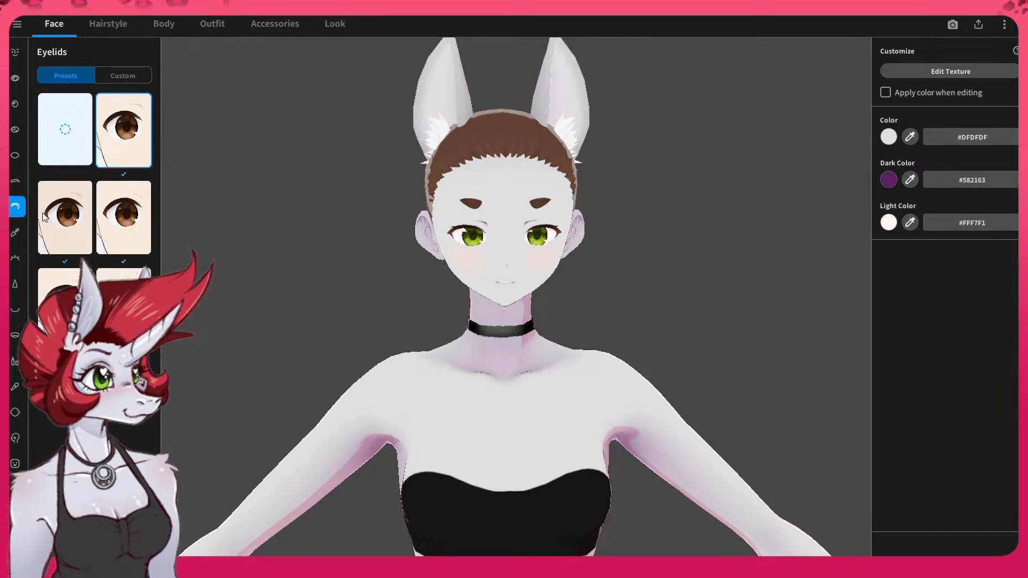
pyautogui.click(16, 233)
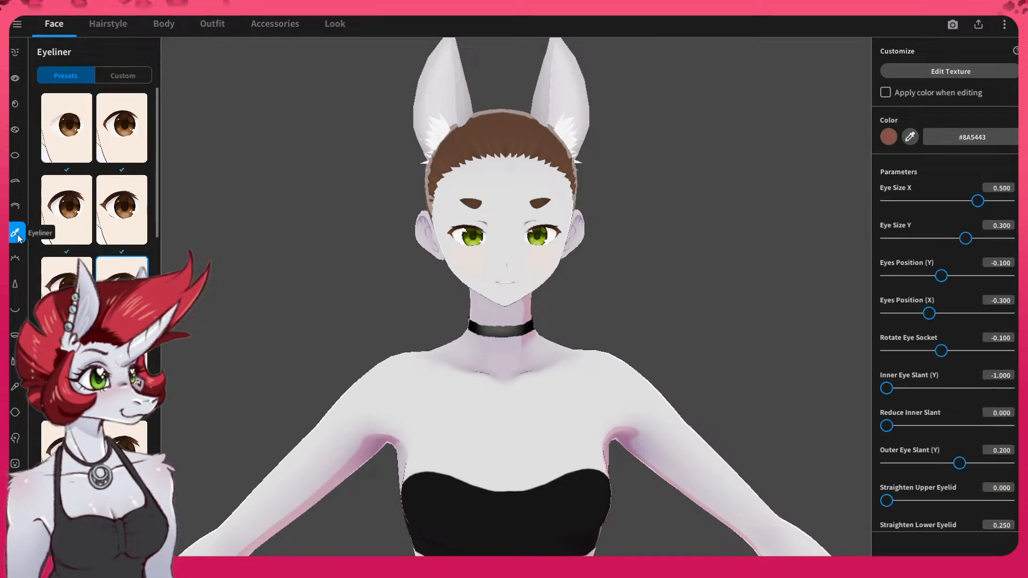
pyautogui.click(15, 259)
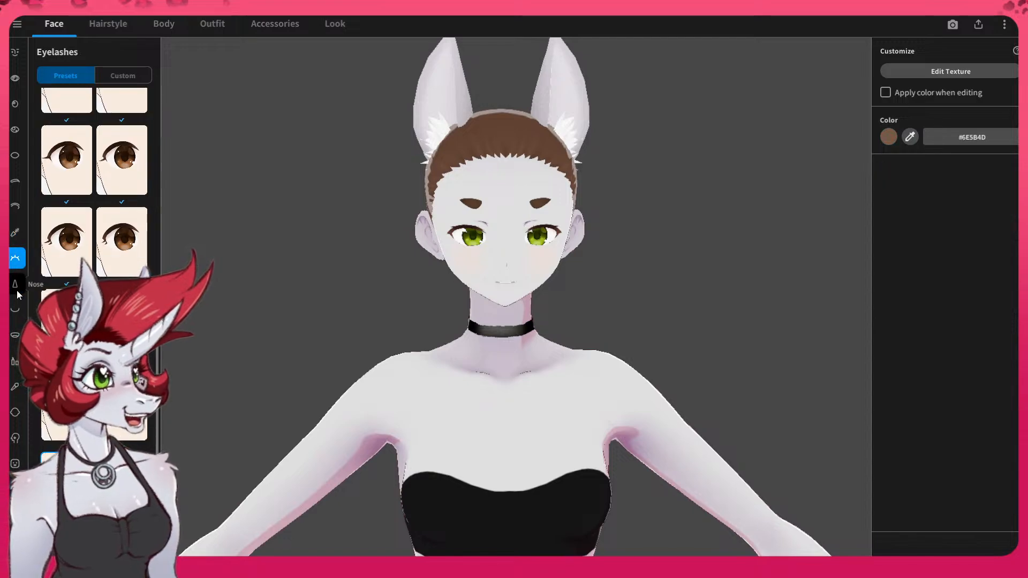
pyautogui.click(15, 285)
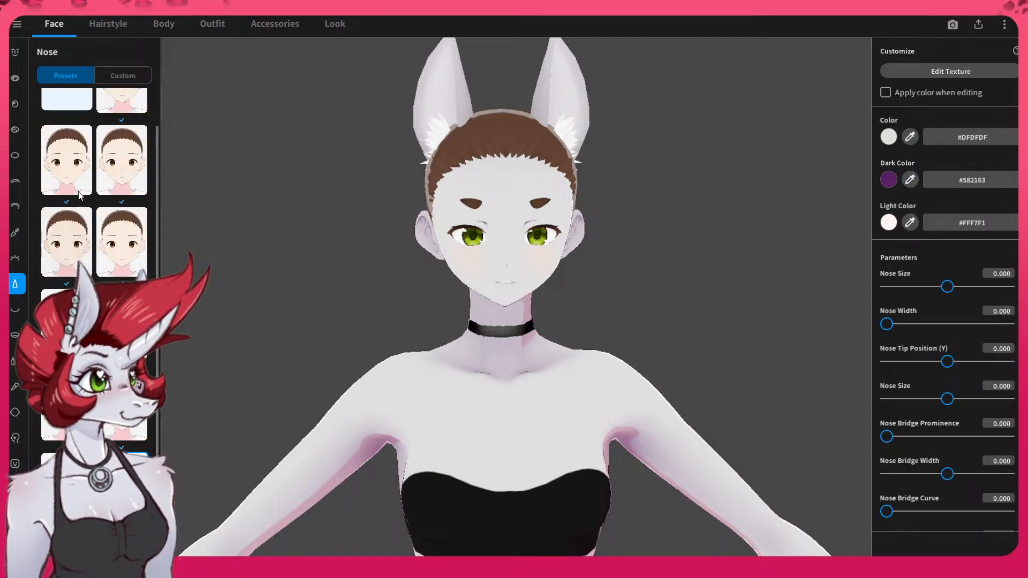
# - Try several nose presets on the face and apply the first preset in the third row
pyautogui.moveTo(515, 333); pyautogui.dragTo(556, 344, button='right')
pyautogui.moveTo(557, 344); pyautogui.dragTo(512, 343)
pyautogui.scroll(1, 83, 213)
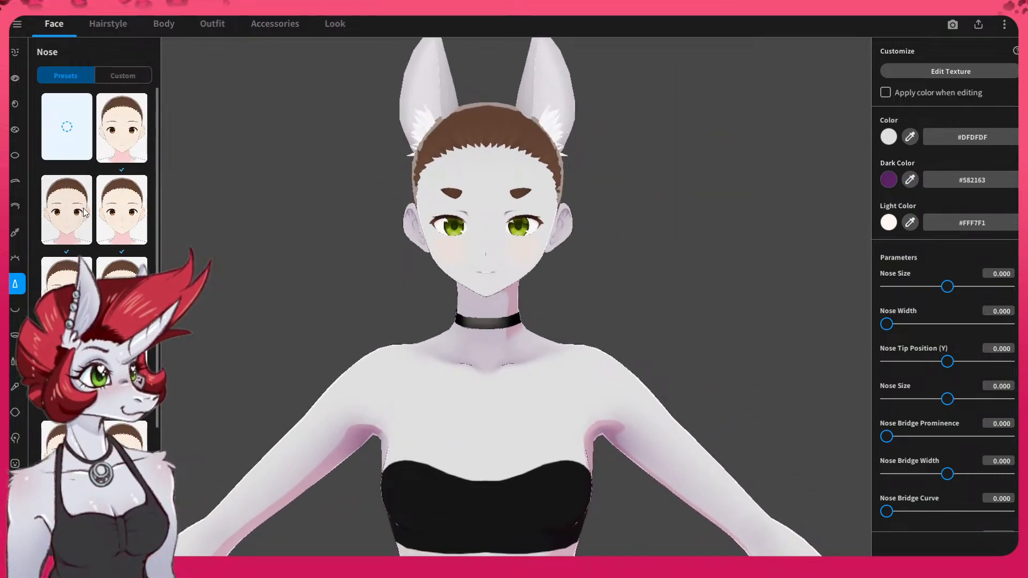
pyautogui.click(129, 127)
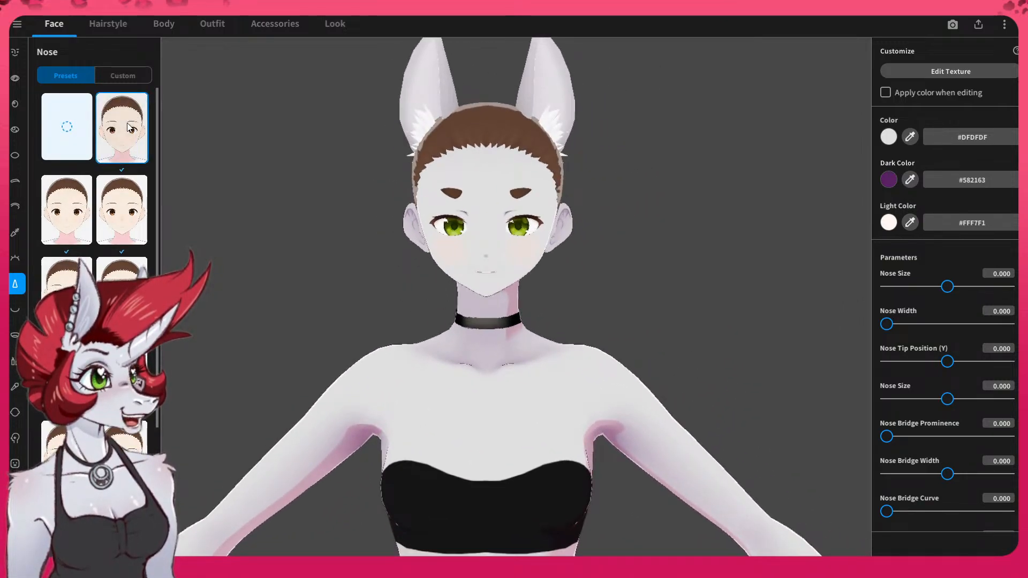
pyautogui.click(67, 225)
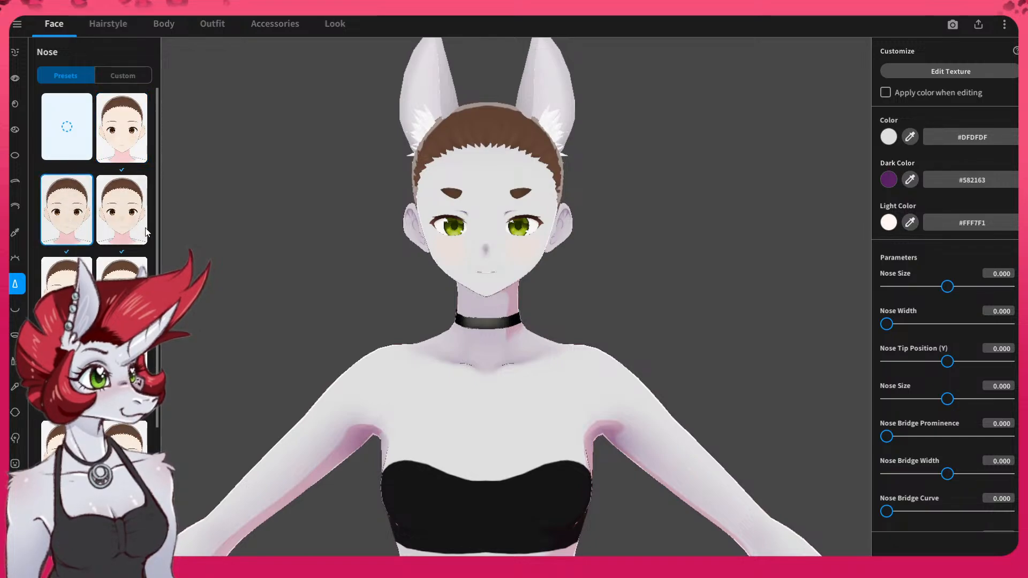
pyautogui.click(124, 223)
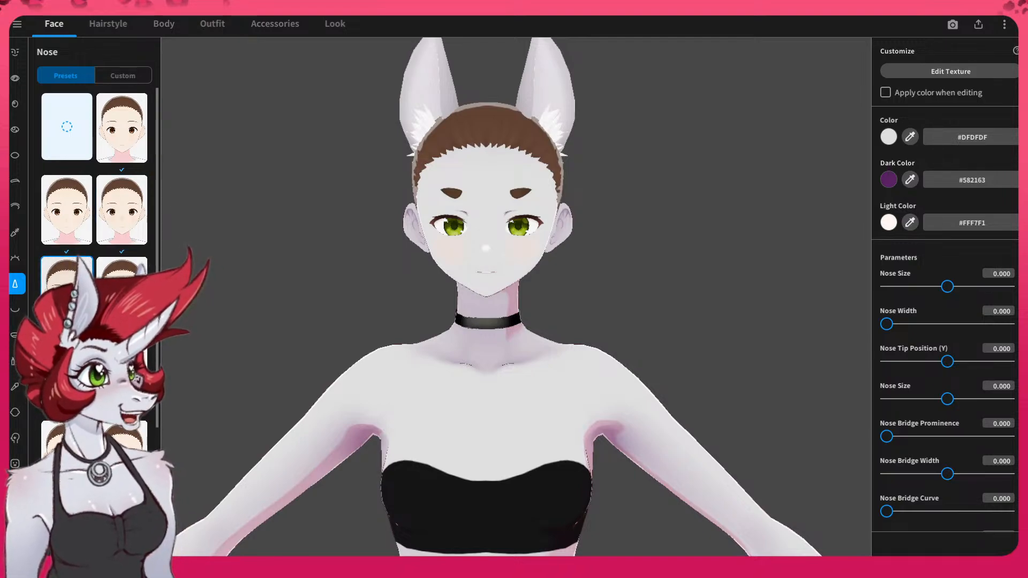
# - Set Nose Width to 1.000, Nose Tip Position (Y) to 0.035 and the second Nose Size parameter to 0.934
pyautogui.moveTo(461, 284)
pyautogui.mouseDown(button='right')
pyautogui.moveTo(429, 278)
pyautogui.moveTo(500, 278)
pyautogui.moveTo(471, 312)
pyautogui.moveTo(464, 291)
pyautogui.moveTo(477, 284)
pyautogui.mouseUp(button='right')
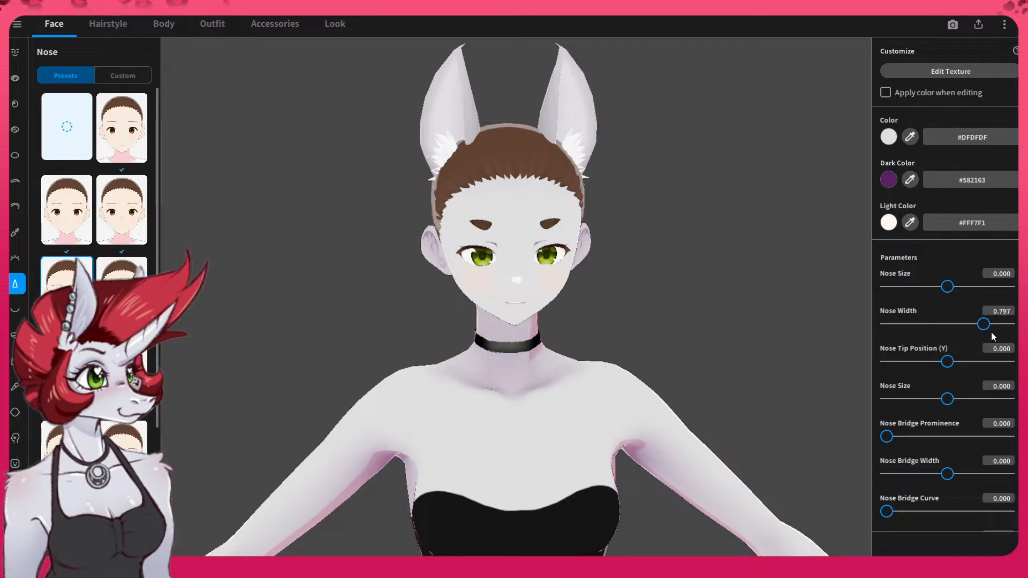
pyautogui.moveTo(654, 344); pyautogui.dragTo(646, 344, button='right')
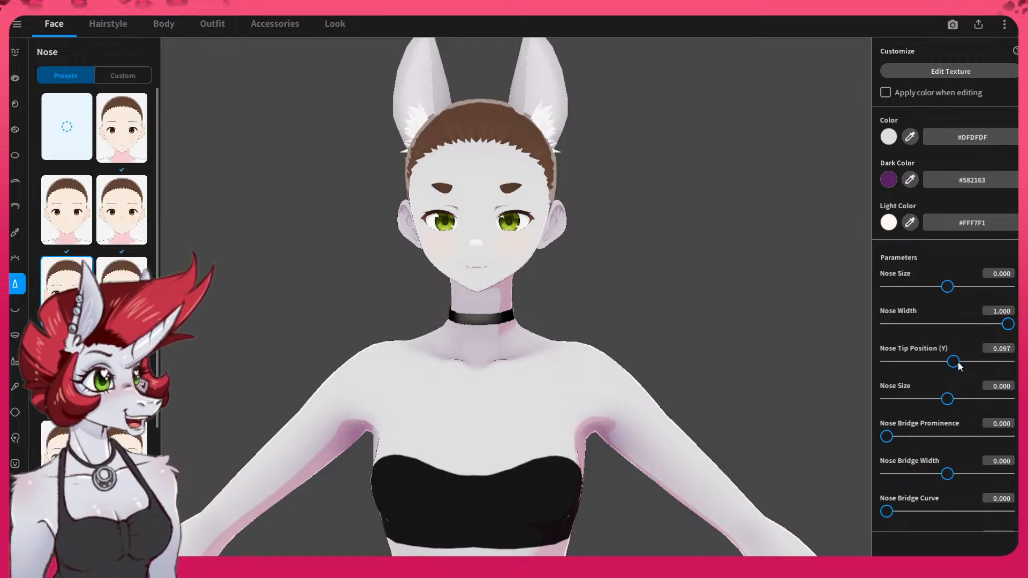
pyautogui.moveTo(953, 370); pyautogui.dragTo(952, 370)
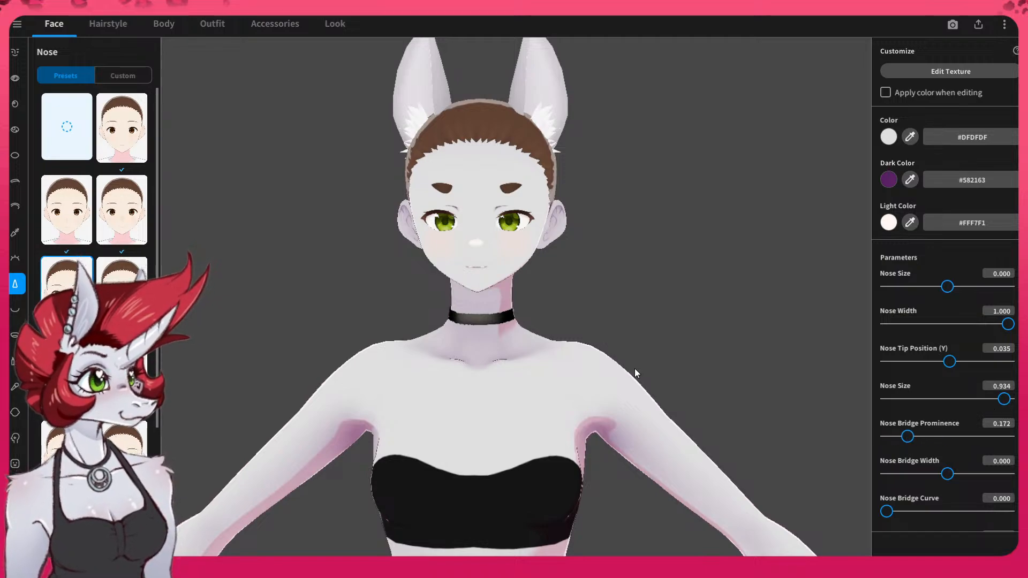
# - Set Nose Bridge Prominence to 0.207, Nose Bridge Width to 0.026, Nose Size Scale to 0.220 and Nose Base Prominence to -1.000 (Y) and 1.000 (Z)
pyautogui.moveTo(634, 368); pyautogui.dragTo(587, 376, button='right')
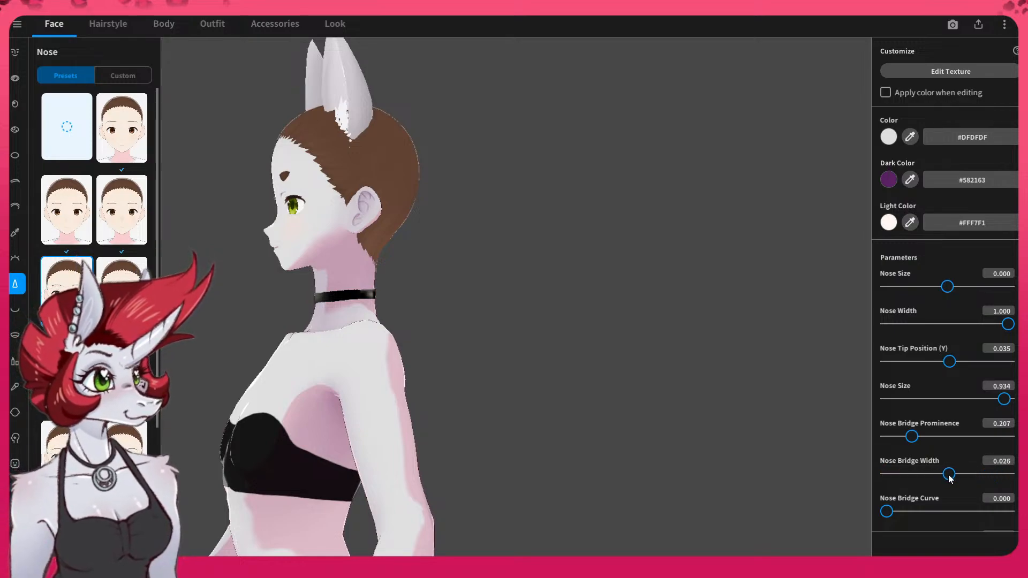
pyautogui.scroll(-2, 949, 478)
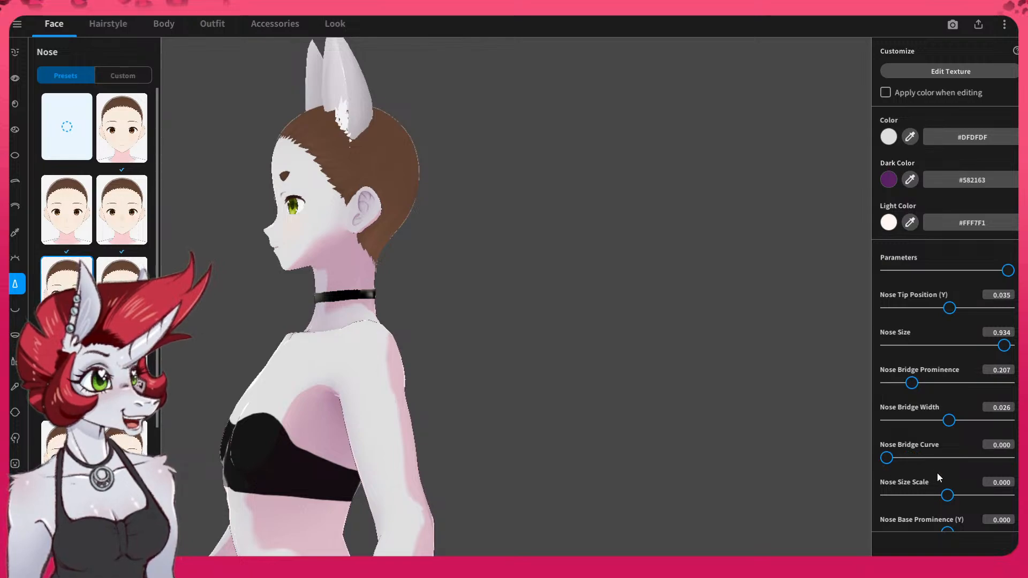
pyautogui.scroll(-3, 944, 473)
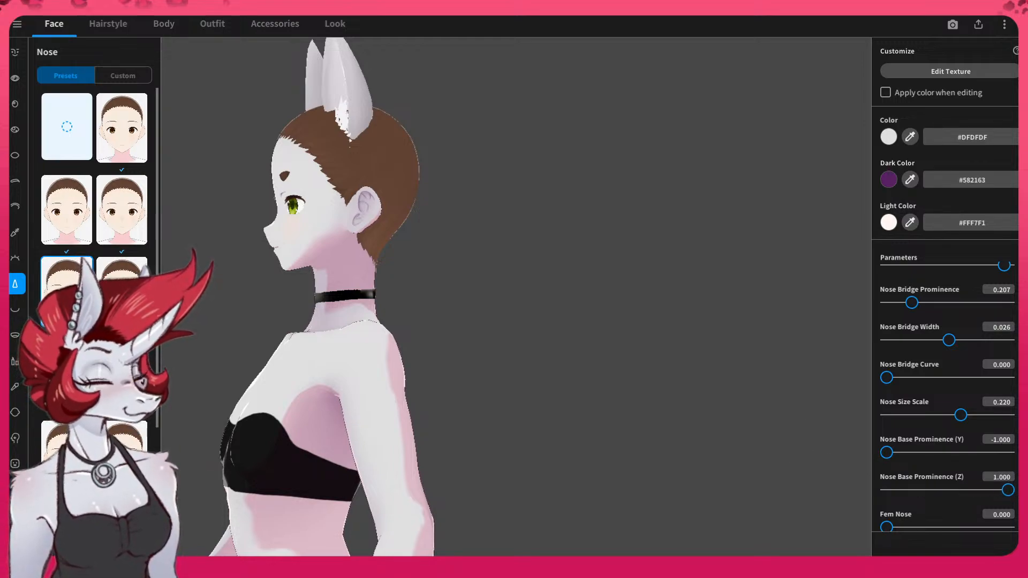
pyautogui.scroll(-1, 944, 455)
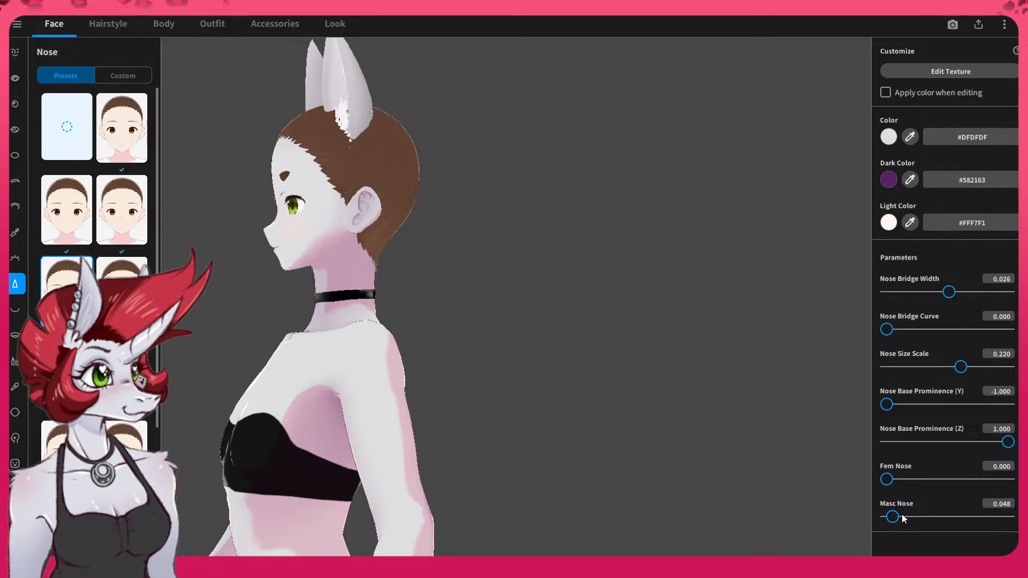
# - Examine the reshaped nose from the front and from above, and review its presets and parameters
pyautogui.moveTo(436, 376); pyautogui.dragTo(405, 367)
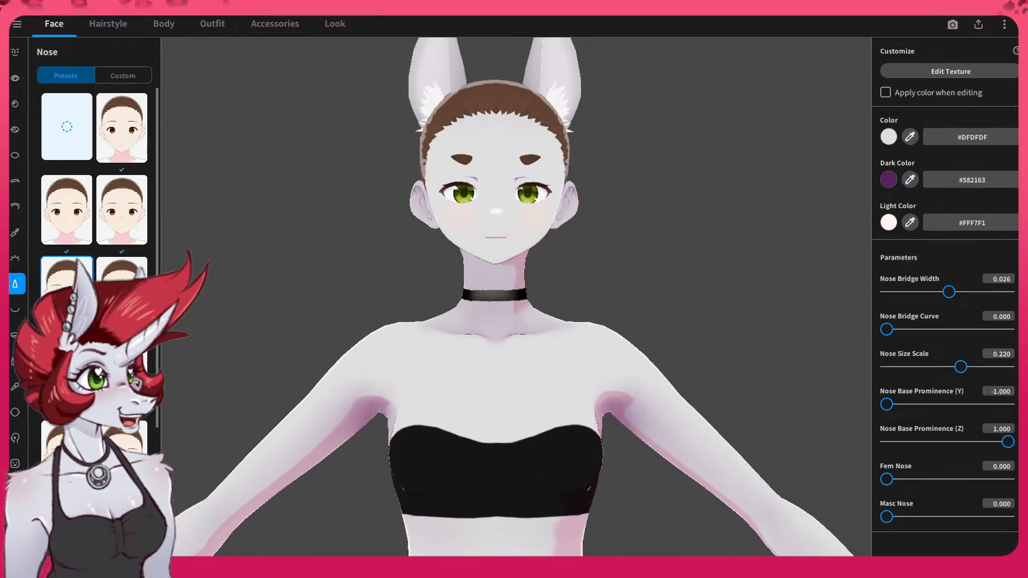
pyautogui.scroll(-4, 94, 214)
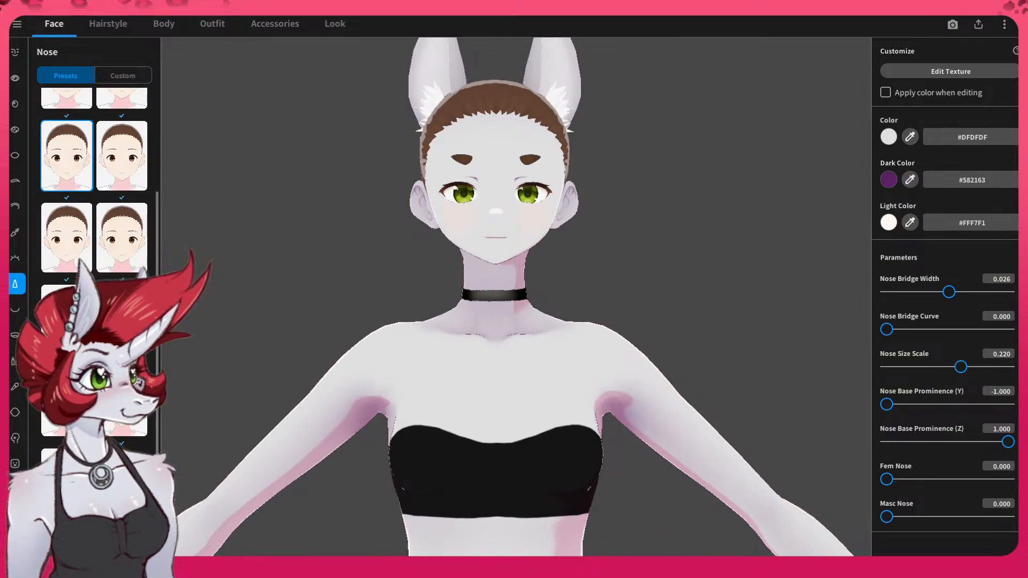
pyautogui.scroll(4, 936, 407)
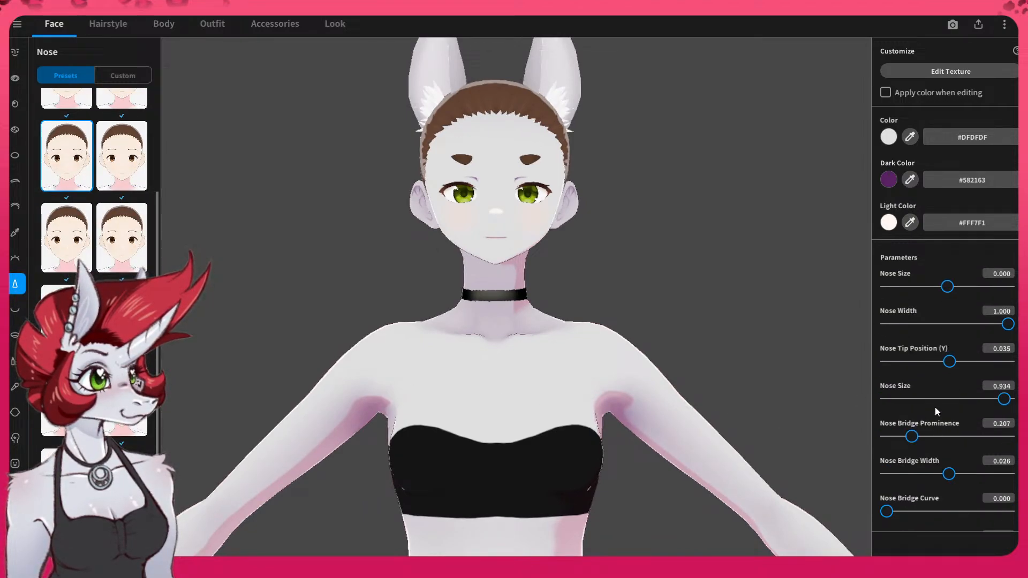
pyautogui.moveTo(503, 344); pyautogui.dragTo(477, 368)
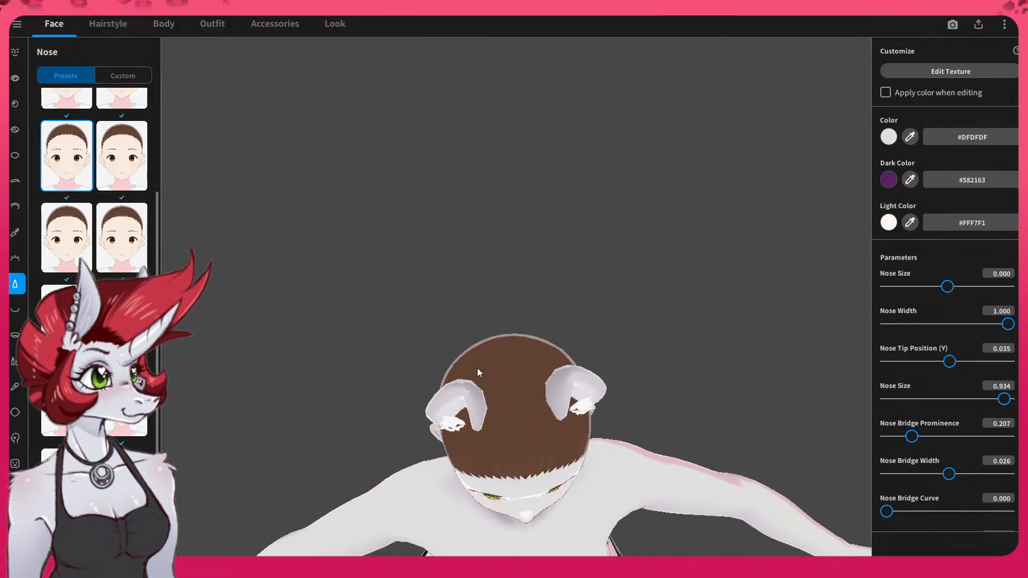
pyautogui.scroll(-4, 966, 413)
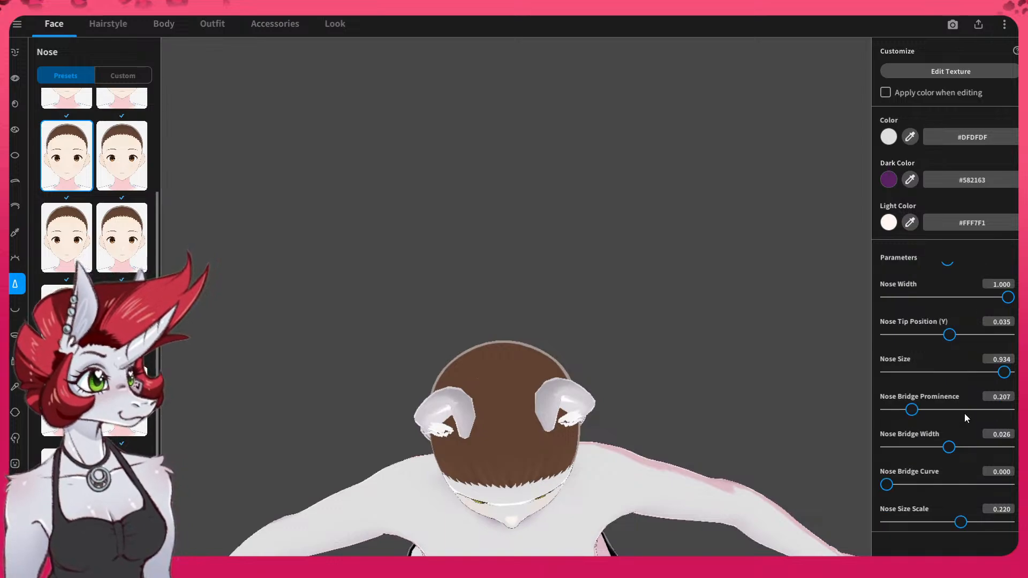
pyautogui.scroll(4, 966, 415)
pyautogui.scroll(-4, 965, 415)
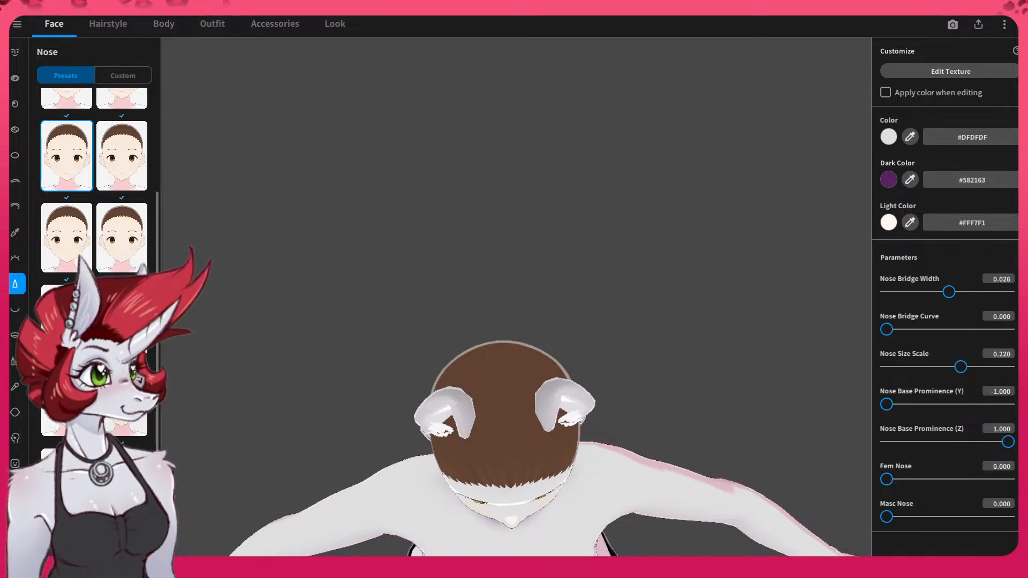
# - Try the second nose preset in the third row and both nose presets in the fifth row on the face
pyautogui.moveTo(420, 394); pyautogui.dragTo(407, 340, button='right')
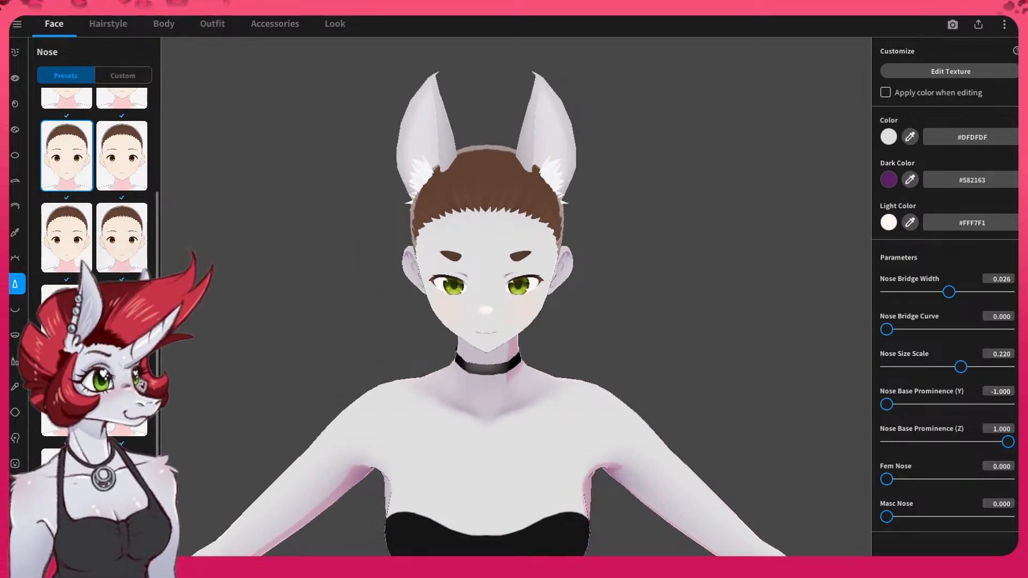
pyautogui.scroll(2, 112, 238)
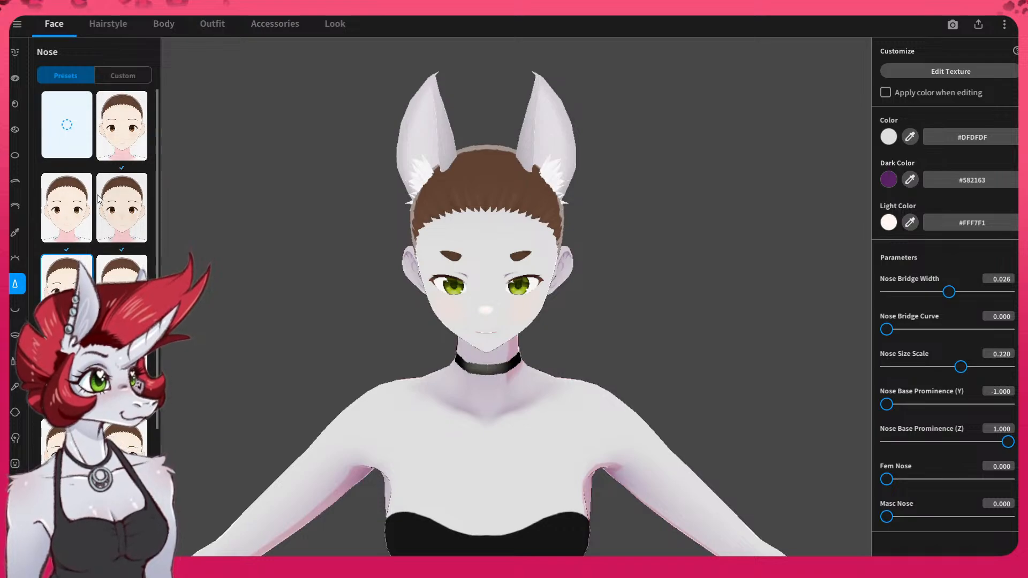
pyautogui.click(122, 288)
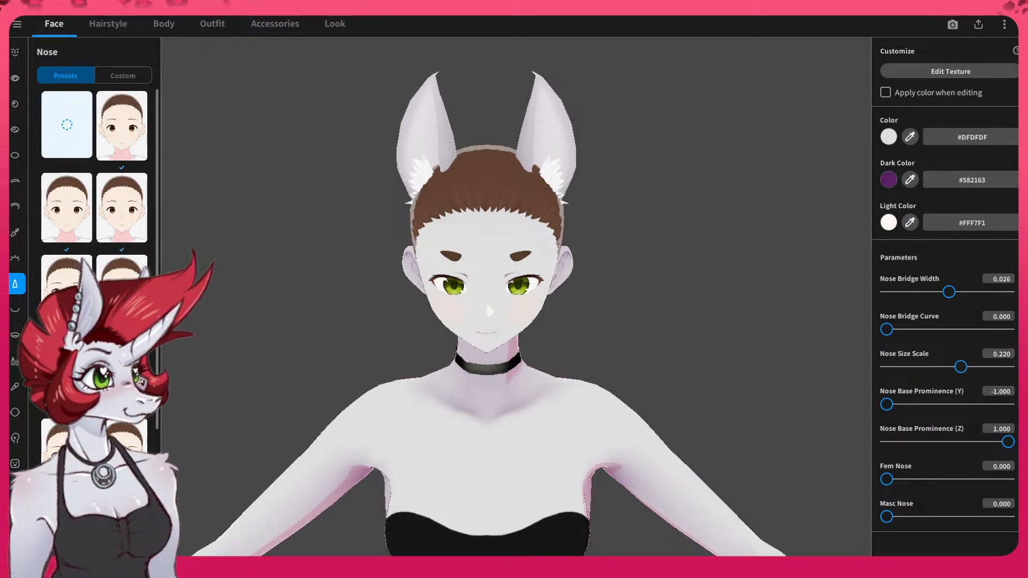
pyautogui.scroll(-2, 94, 214)
pyautogui.click(66, 399)
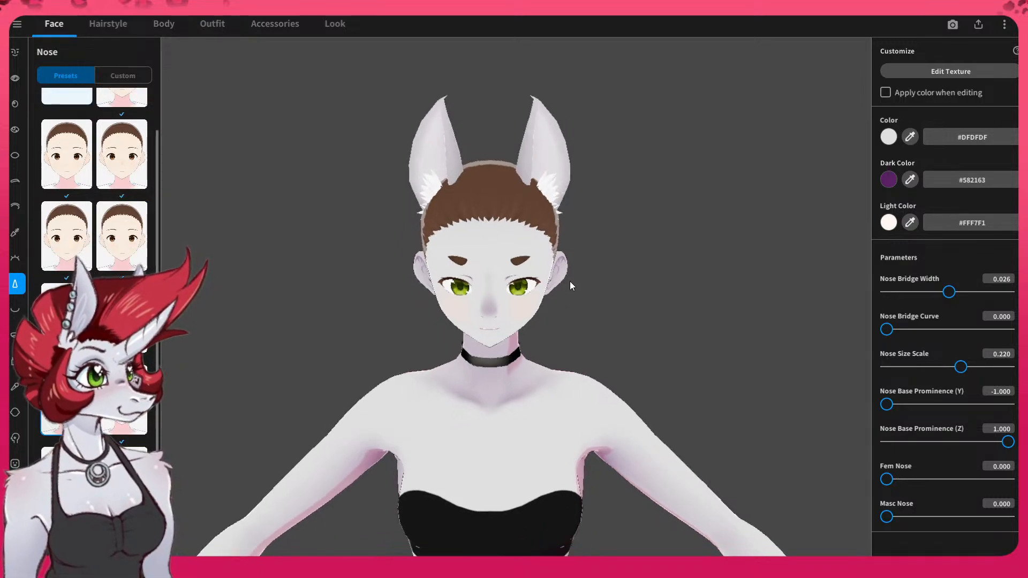
pyautogui.scroll(3, 570, 281)
pyautogui.scroll(-3, 506, 311)
pyautogui.scroll(4, 504, 324)
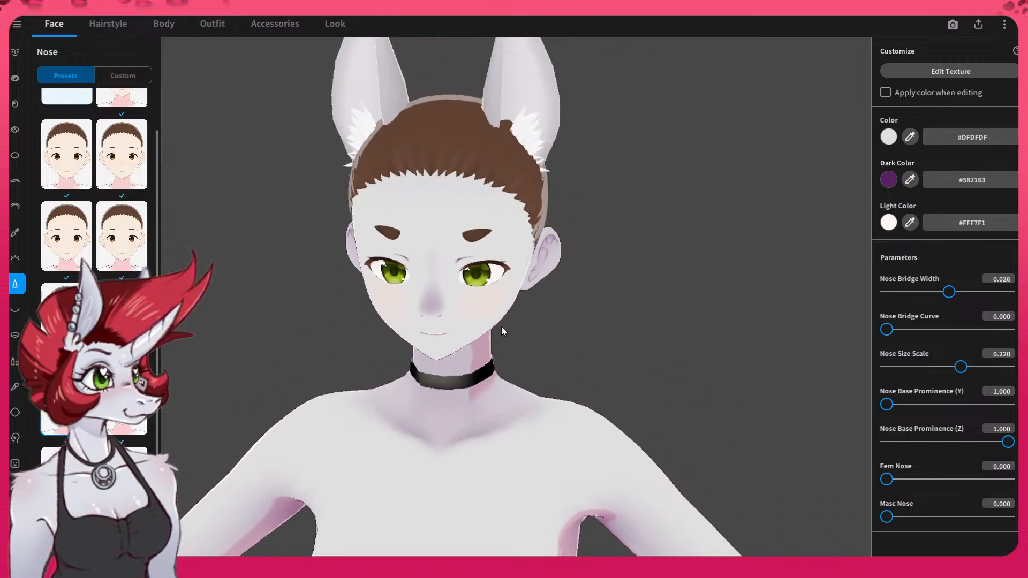
pyautogui.click(121, 424)
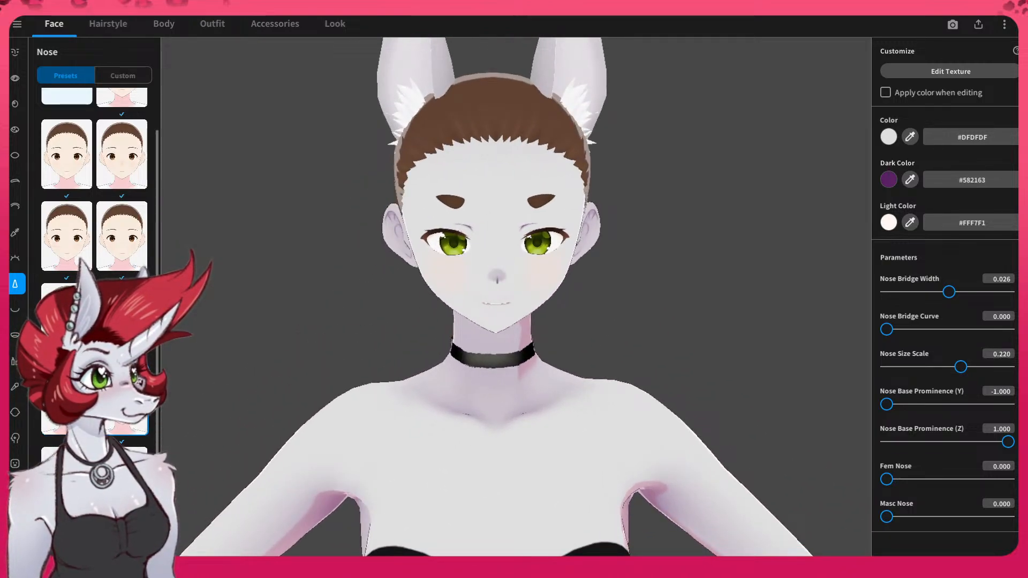
# - Compare further nose presets on the face and apply the first preset in the fifth row
pyautogui.click(68, 473)
pyautogui.click(121, 474)
pyautogui.scroll(-1, 121, 474)
pyautogui.scroll(-1, 122, 473)
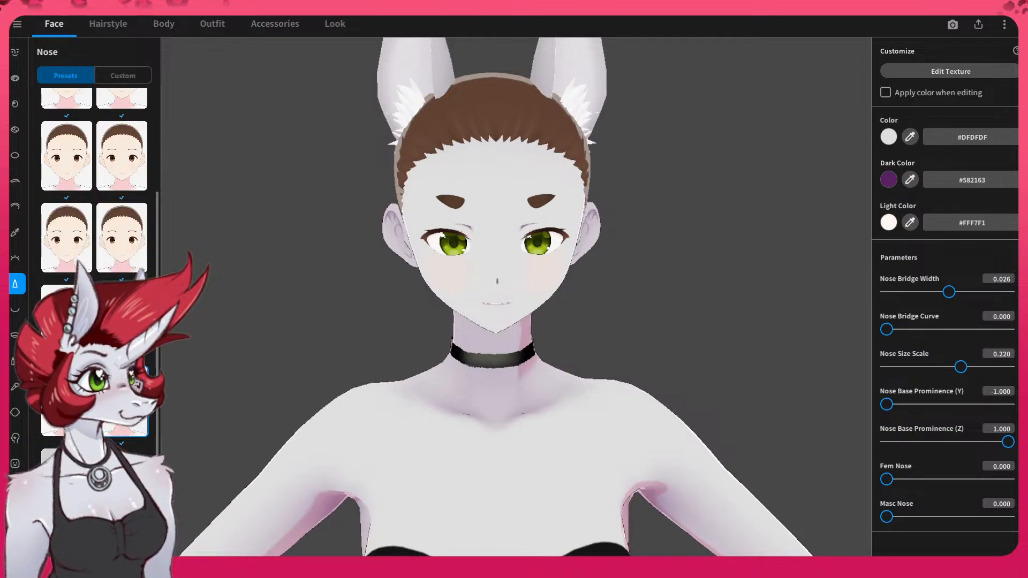
pyautogui.click(68, 476)
pyautogui.click(122, 327)
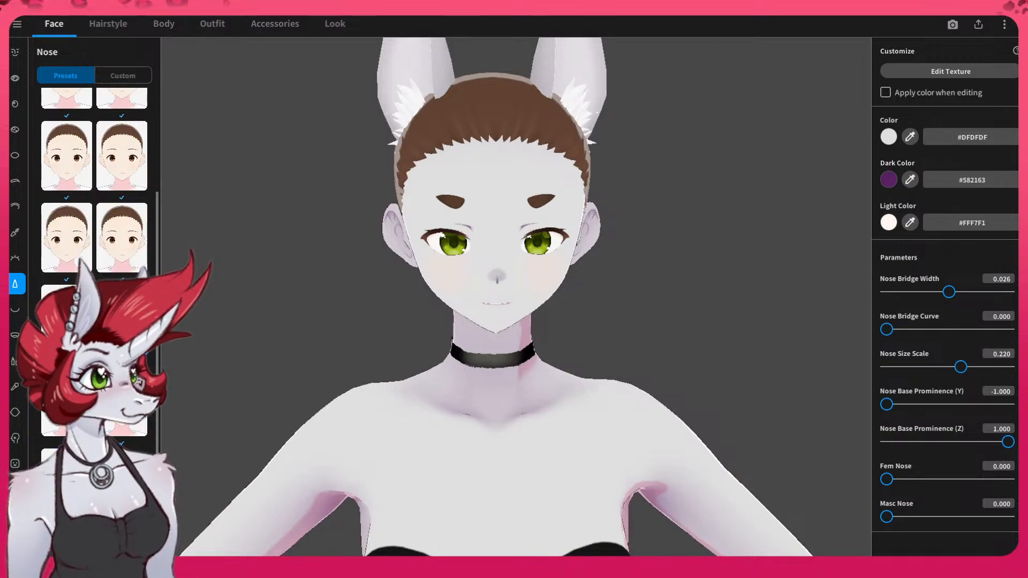
pyautogui.click(121, 238)
pyautogui.click(67, 238)
pyautogui.click(67, 319)
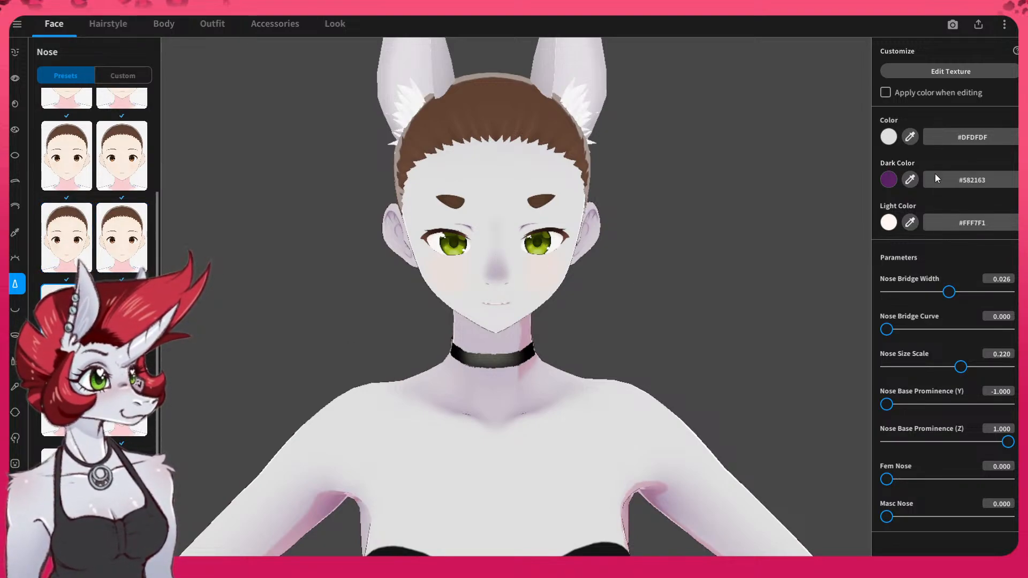
# - Set Nose Bridge Width and Nose Size to 1.000 and Nose Tip Position (Y) to -0.361
pyautogui.moveTo(533, 278)
pyautogui.mouseDown()
pyautogui.moveTo(499, 271)
pyautogui.moveTo(567, 279)
pyautogui.moveTo(529, 276)
pyautogui.mouseUp()
pyautogui.moveTo(529, 276); pyautogui.dragTo(532, 278, button='right')
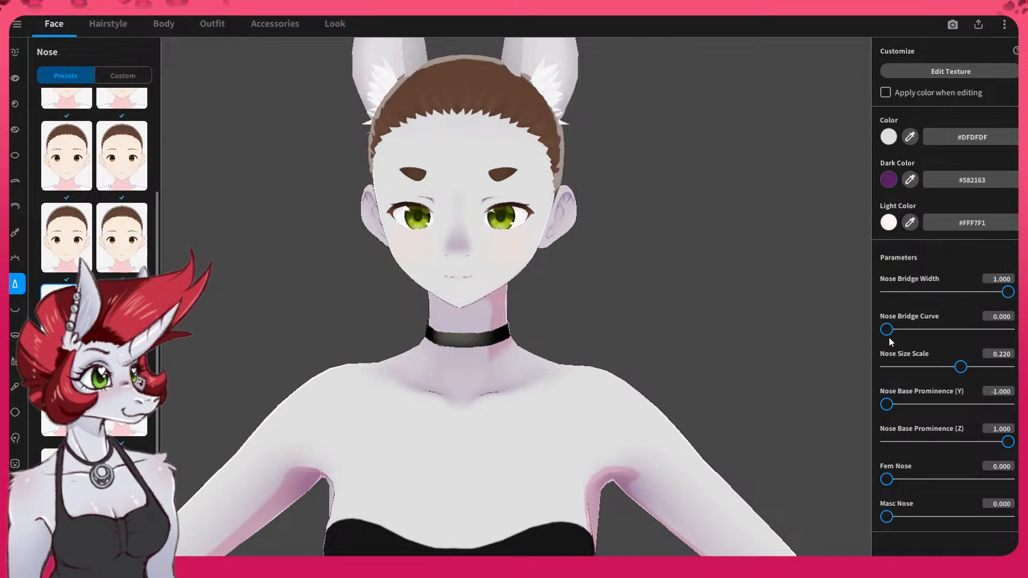
pyautogui.moveTo(640, 369)
pyautogui.mouseDown(button='right')
pyautogui.moveTo(593, 367)
pyautogui.moveTo(623, 381)
pyautogui.moveTo(646, 377)
pyautogui.moveTo(637, 369)
pyautogui.mouseUp(button='right')
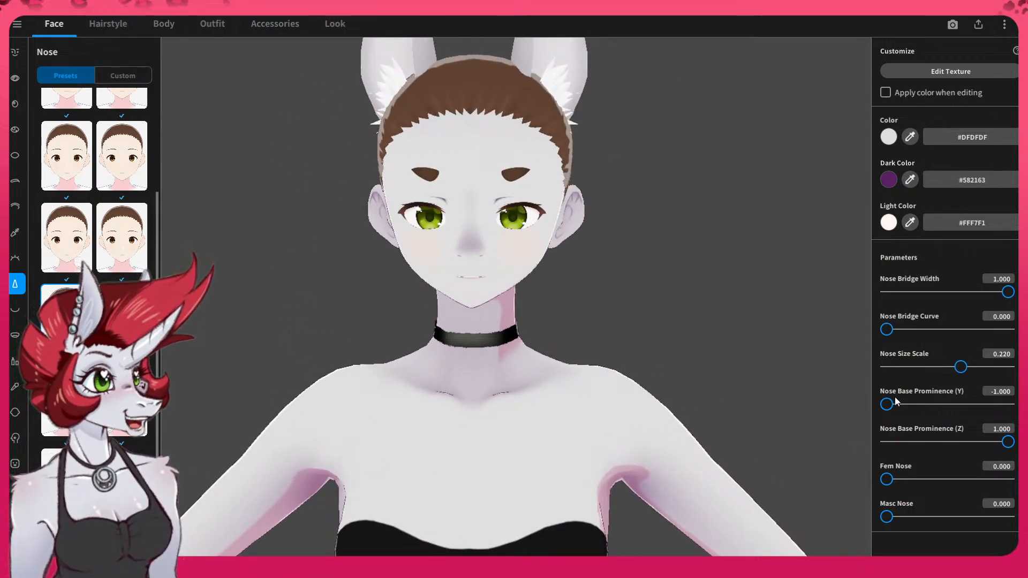
pyautogui.scroll(3, 906, 429)
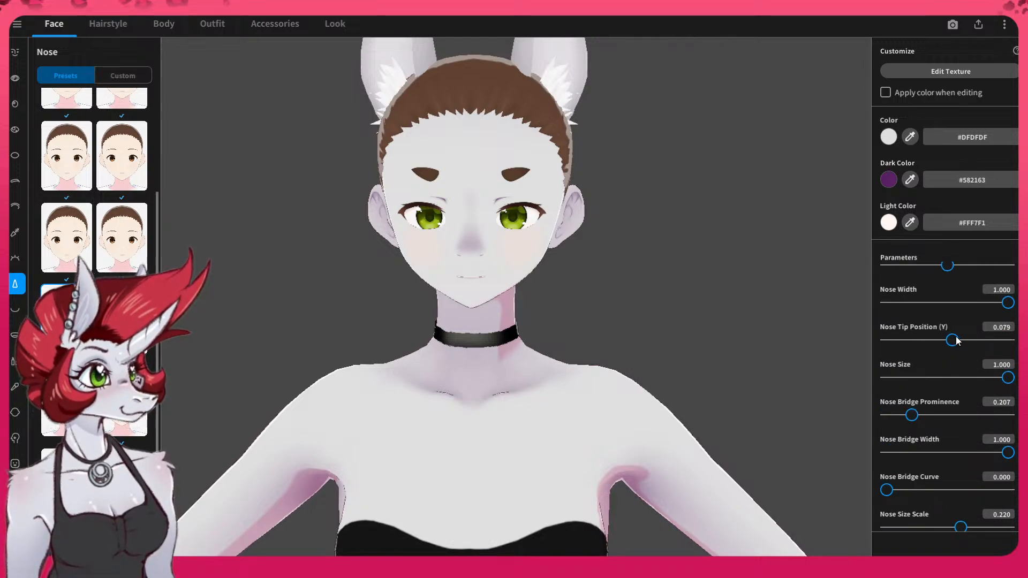
pyautogui.moveTo(957, 341); pyautogui.dragTo(910, 351)
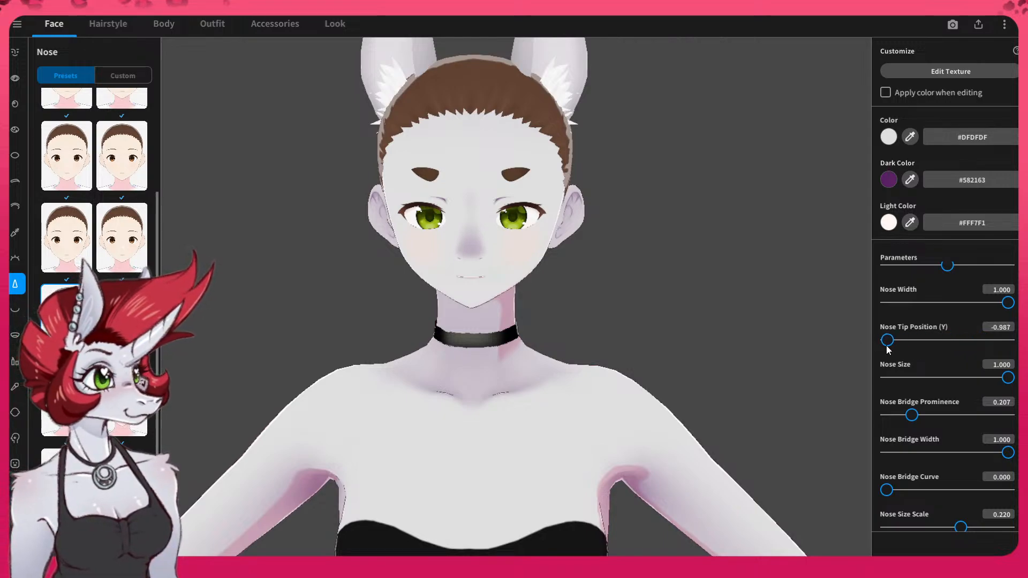
pyautogui.moveTo(586, 325)
pyautogui.mouseDown(button='right')
pyautogui.moveTo(558, 320)
pyautogui.moveTo(568, 323)
pyautogui.mouseUp(button='right')
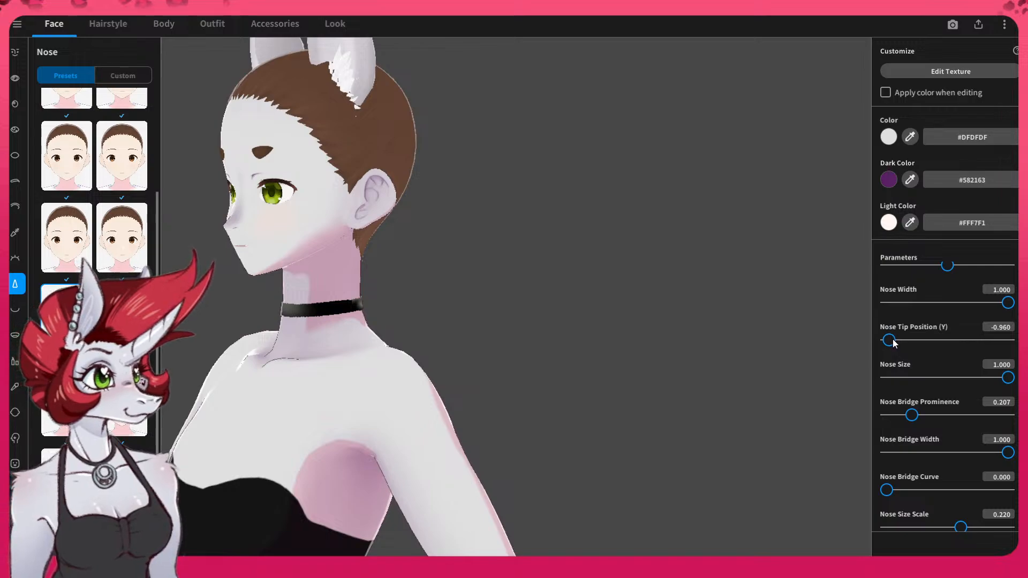
pyautogui.moveTo(522, 336); pyautogui.dragTo(540, 349, button='right')
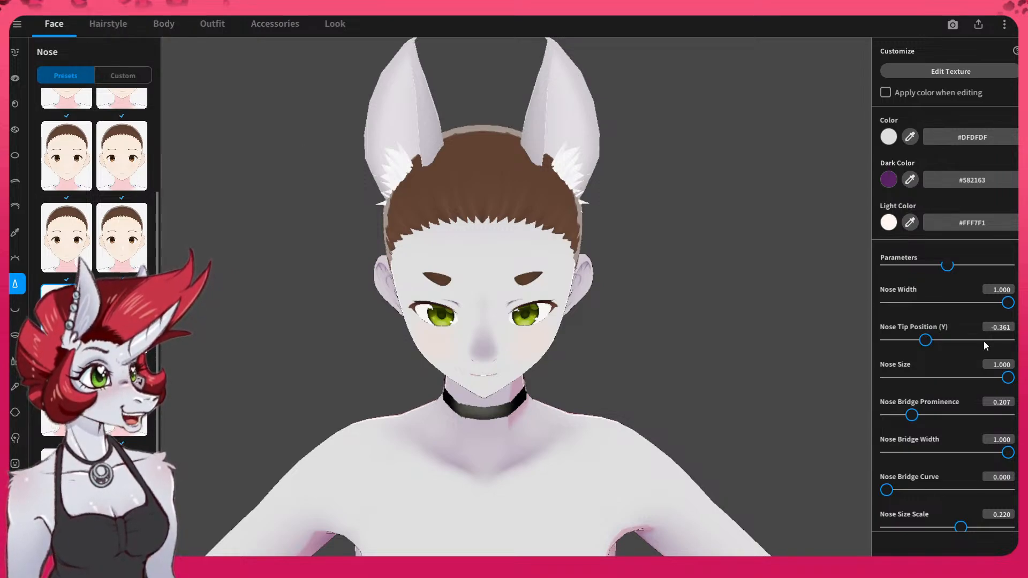
pyautogui.scroll(-3, 965, 346)
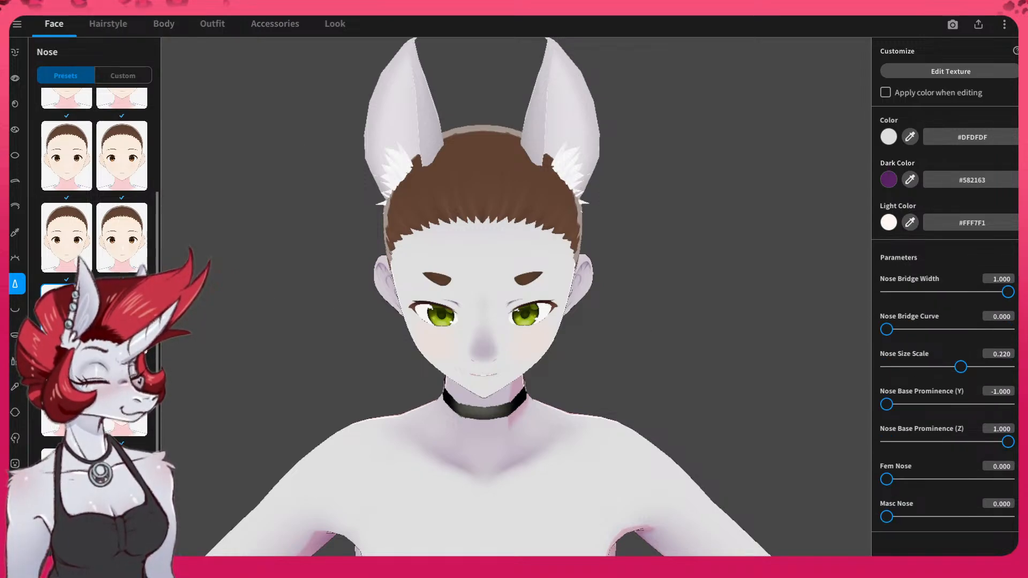
pyautogui.click(15, 313)
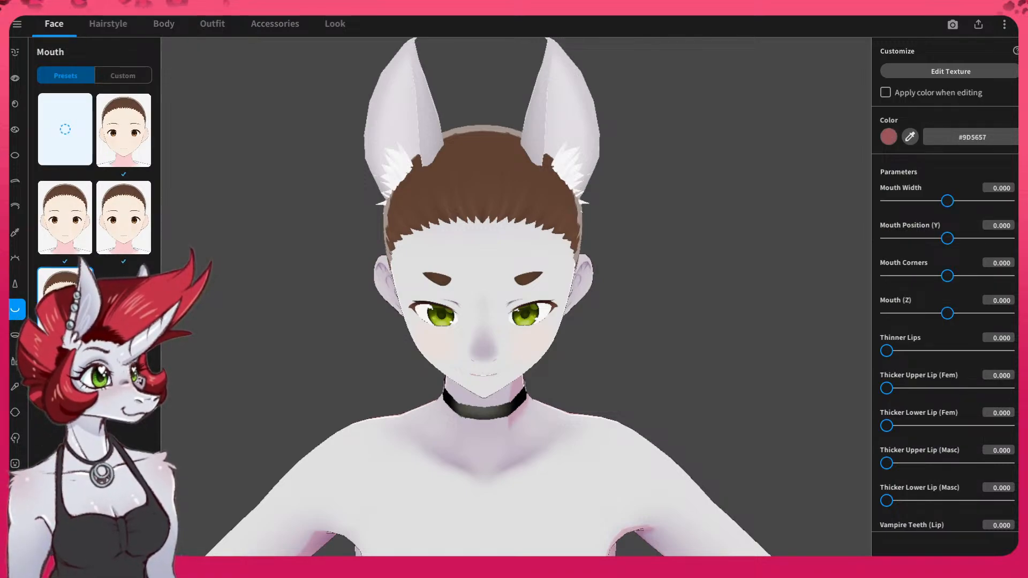
pyautogui.moveTo(262, 407); pyautogui.dragTo(274, 348, button='right')
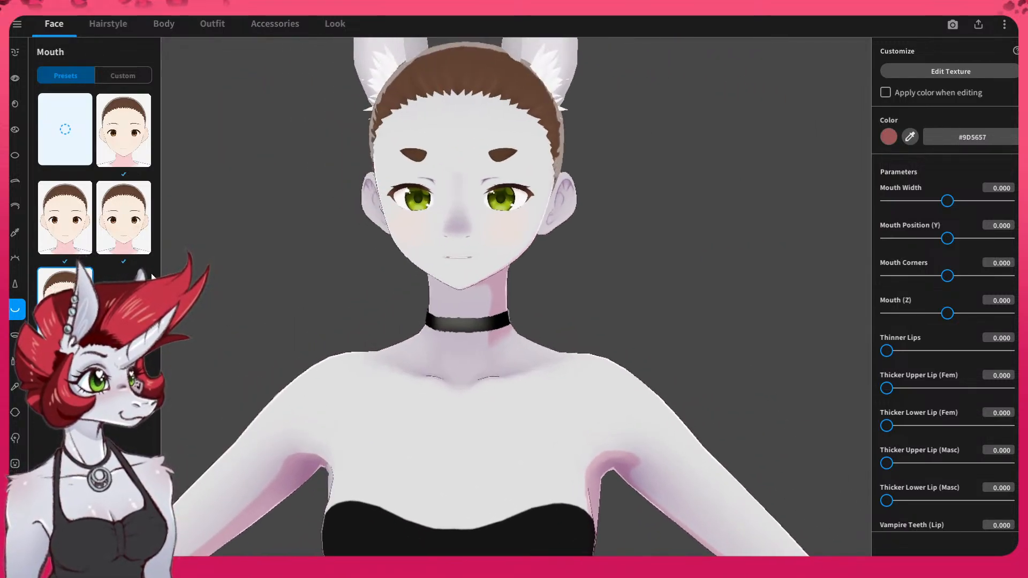
# - Enlarge the eyes by setting Eye Size X to 1.000 and Eye Size Y to 0.829
pyautogui.click(16, 78)
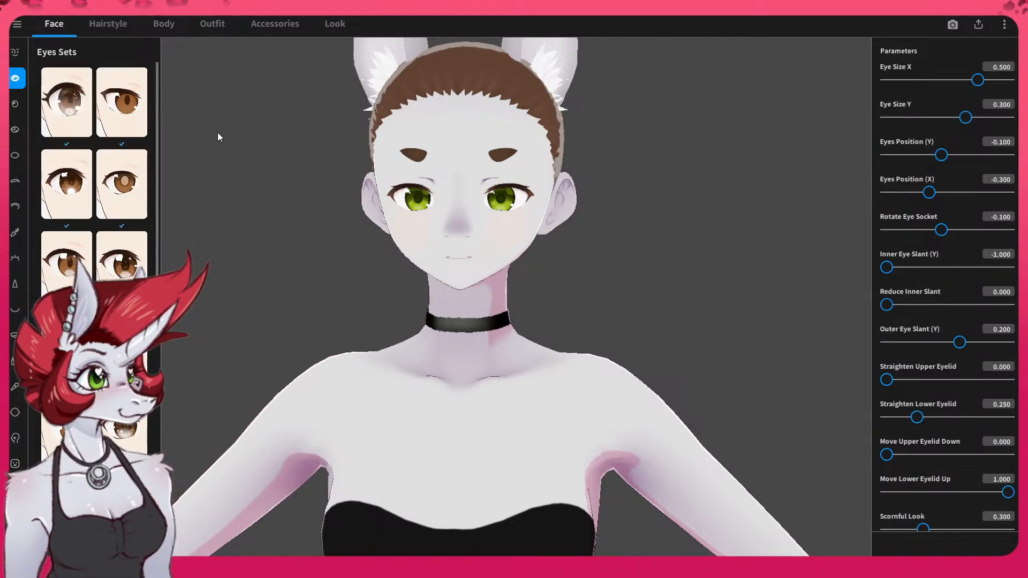
pyautogui.scroll(-3, 522, 233)
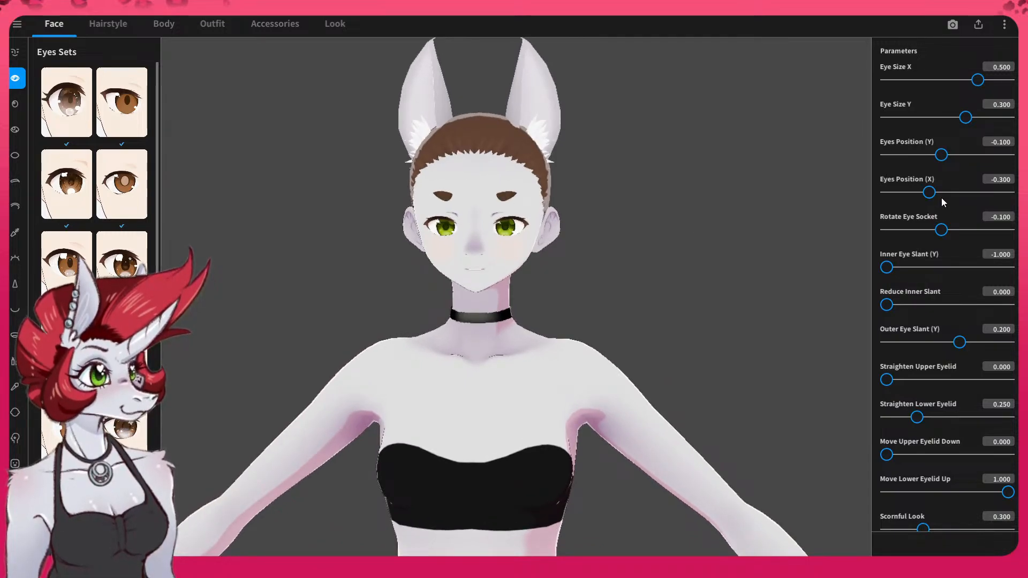
pyautogui.scroll(-5, 943, 200)
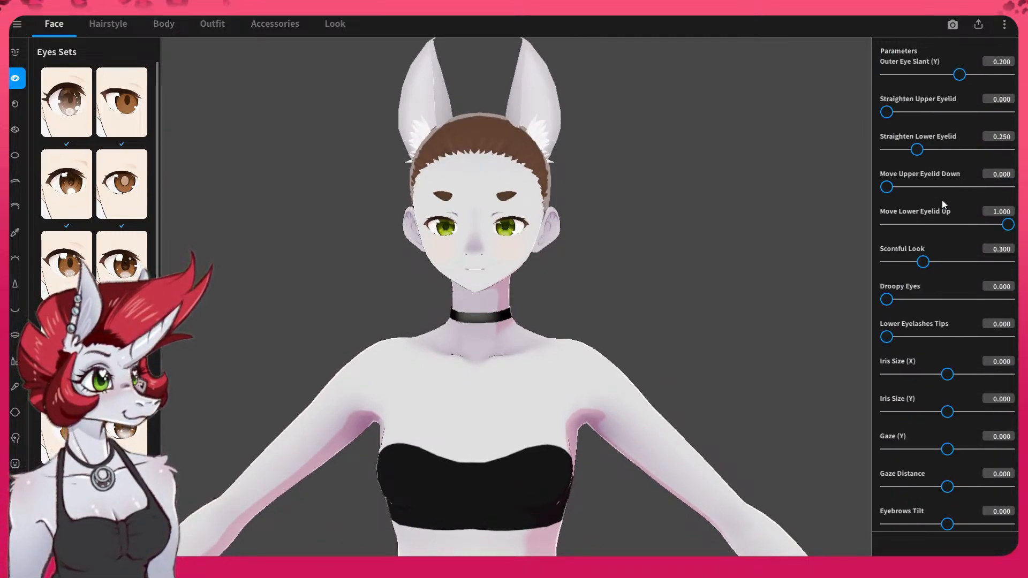
pyautogui.scroll(5, 943, 201)
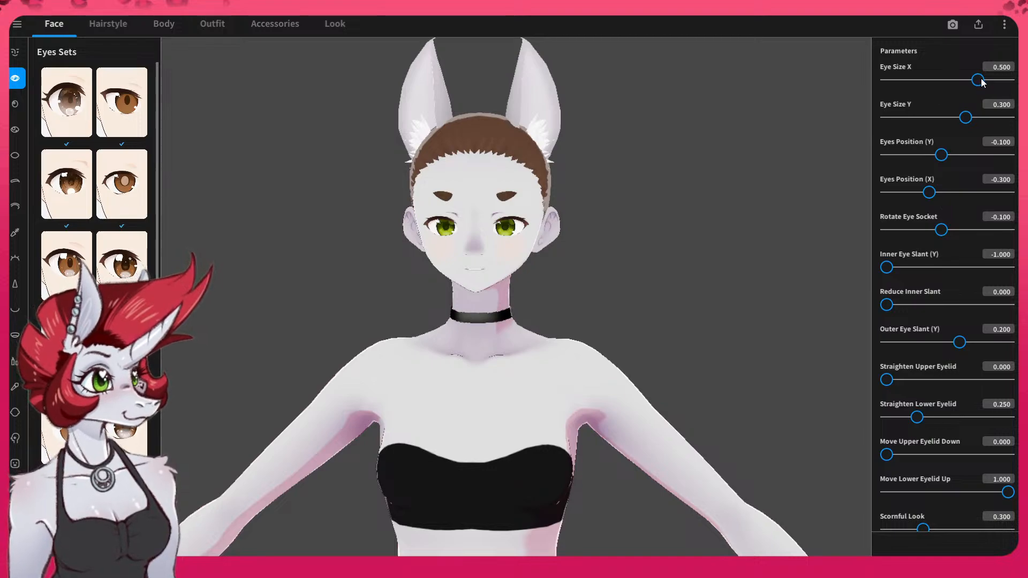
pyautogui.moveTo(980, 80); pyautogui.dragTo(1008, 80)
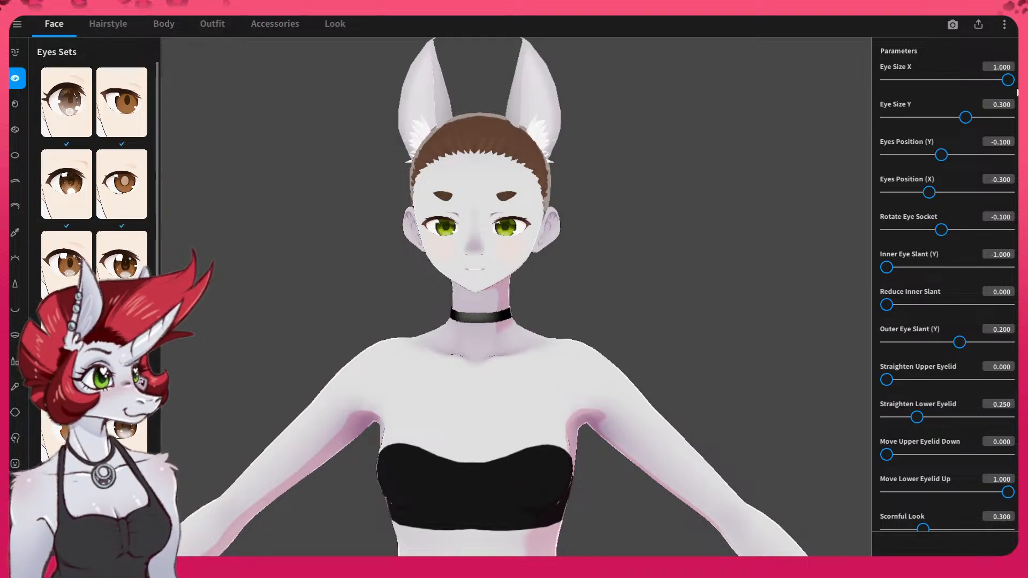
pyautogui.moveTo(967, 118); pyautogui.dragTo(1000, 121)
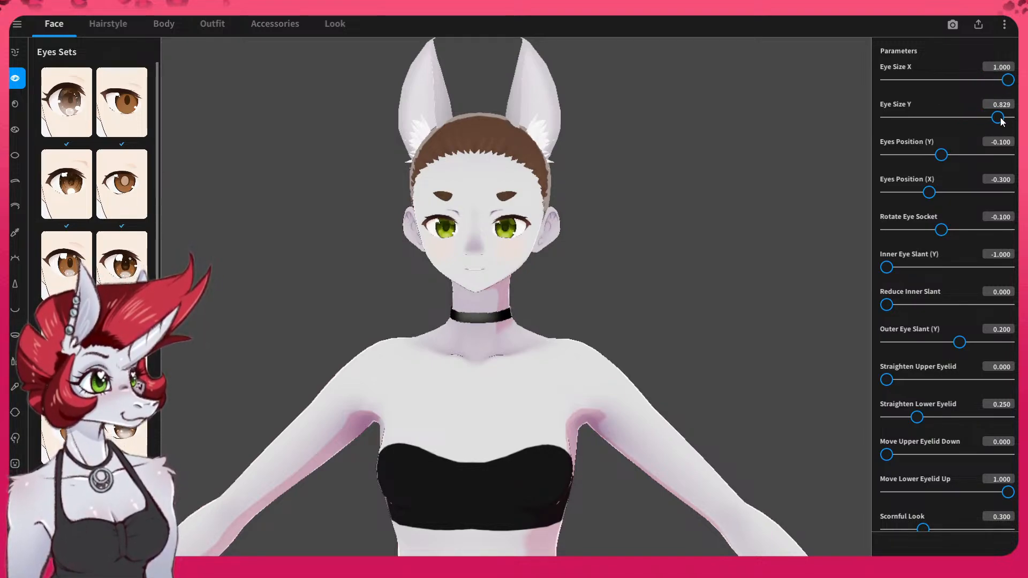
# - Set Eyes Position (Y) to 1.000, Eyes Position (X) to -0.450 and Rotate Eye Socket to -0.091
pyautogui.moveTo(939, 156); pyautogui.dragTo(1018, 159)
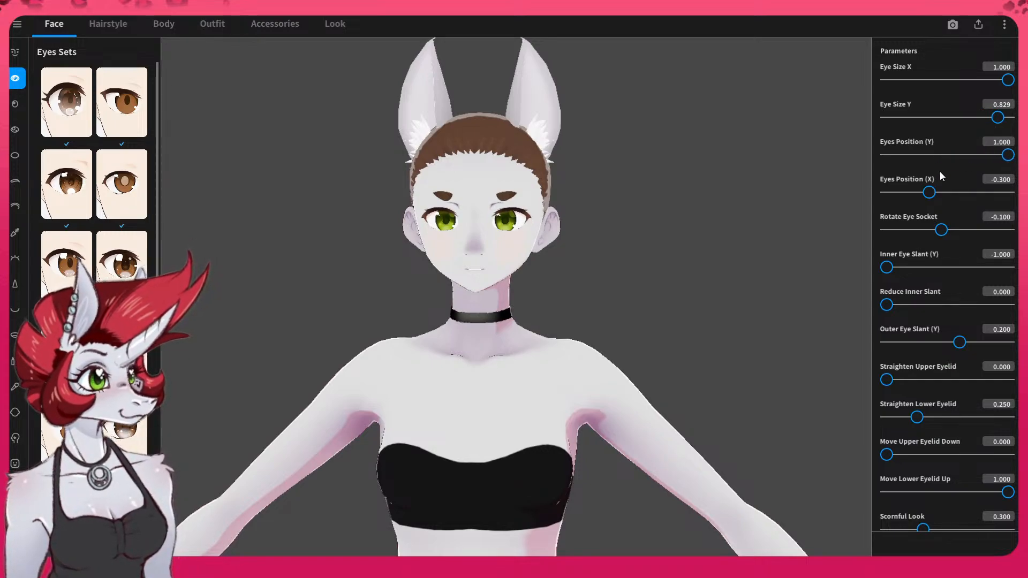
pyautogui.moveTo(930, 193)
pyautogui.mouseDown()
pyautogui.moveTo(950, 193)
pyautogui.moveTo(920, 195)
pyautogui.mouseUp()
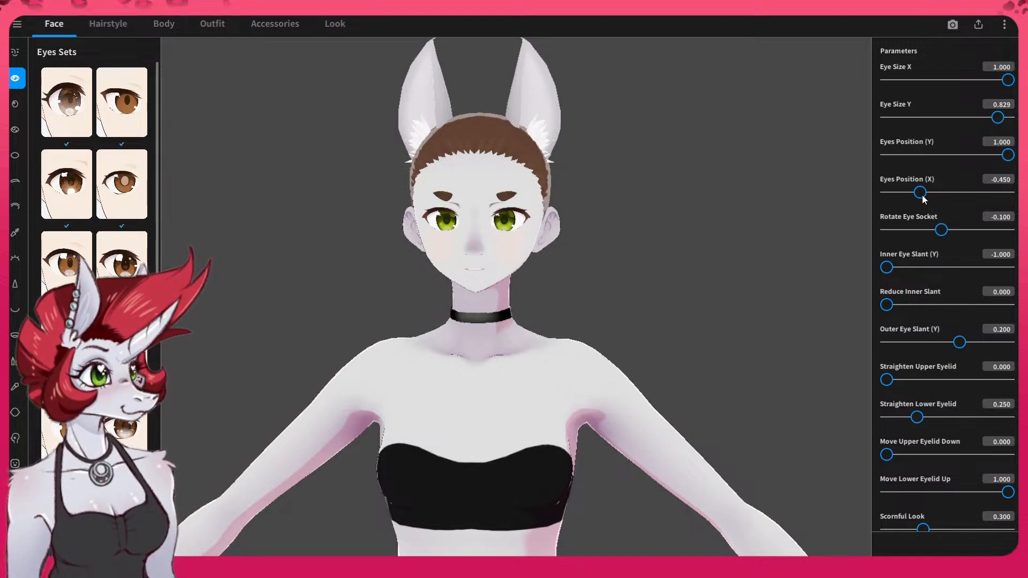
pyautogui.moveTo(937, 236)
pyautogui.mouseDown()
pyautogui.moveTo(959, 236)
pyautogui.moveTo(894, 237)
pyautogui.moveTo(951, 237)
pyautogui.moveTo(945, 245)
pyautogui.mouseUp()
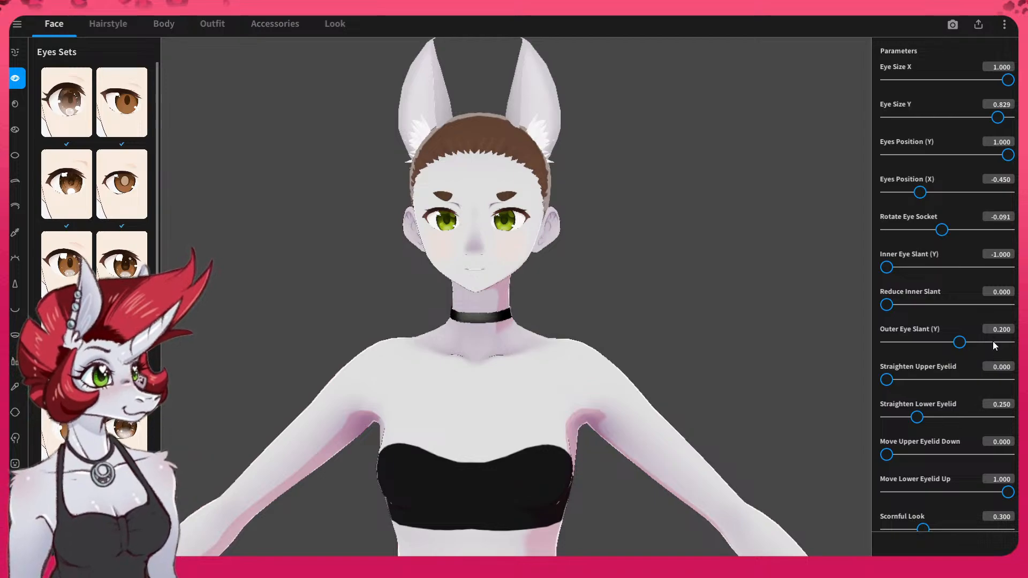
pyautogui.moveTo(541, 321)
pyautogui.mouseDown(button='right')
pyautogui.moveTo(487, 320)
pyautogui.moveTo(589, 327)
pyautogui.moveTo(542, 323)
pyautogui.mouseUp(button='right')
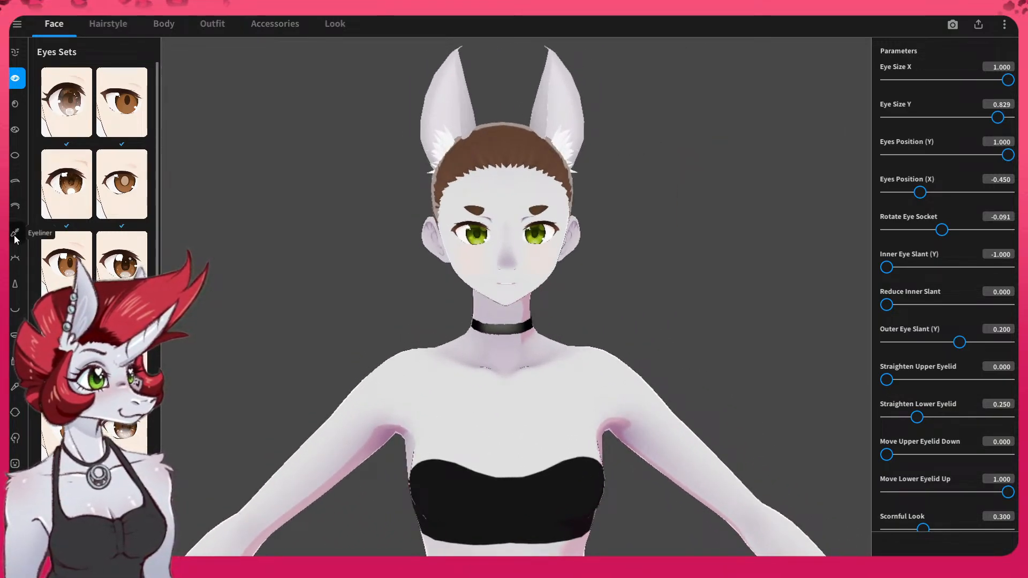
# - Set Eyebrows Position (Z) to 0.200, Rotate Eyebrows (Y) to -0.192, Eyebrows Arch to 0.167 and Eyebrows Length to -0.375
pyautogui.click(15, 182)
pyautogui.moveTo(952, 314); pyautogui.dragTo(966, 314)
pyautogui.moveTo(959, 352); pyautogui.dragTo(962, 390)
pyautogui.moveTo(953, 426); pyautogui.dragTo(927, 427)
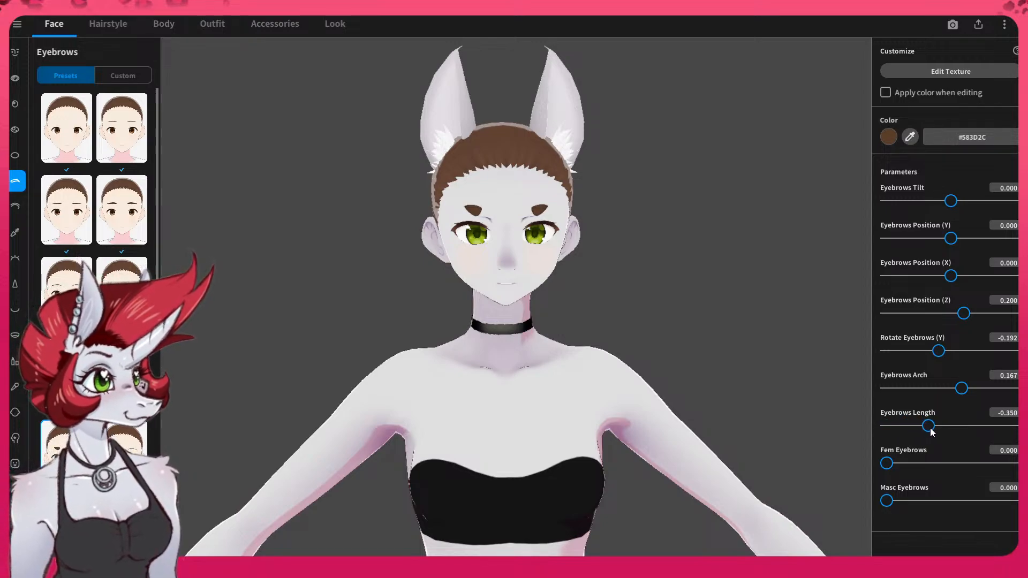
# - Set Eyebrows Position (X) to -1.000, Eyebrows Position (Y) to 0.100 and Rotate Eyebrows (Y) to 0.158
pyautogui.moveTo(951, 275); pyautogui.dragTo(875, 285)
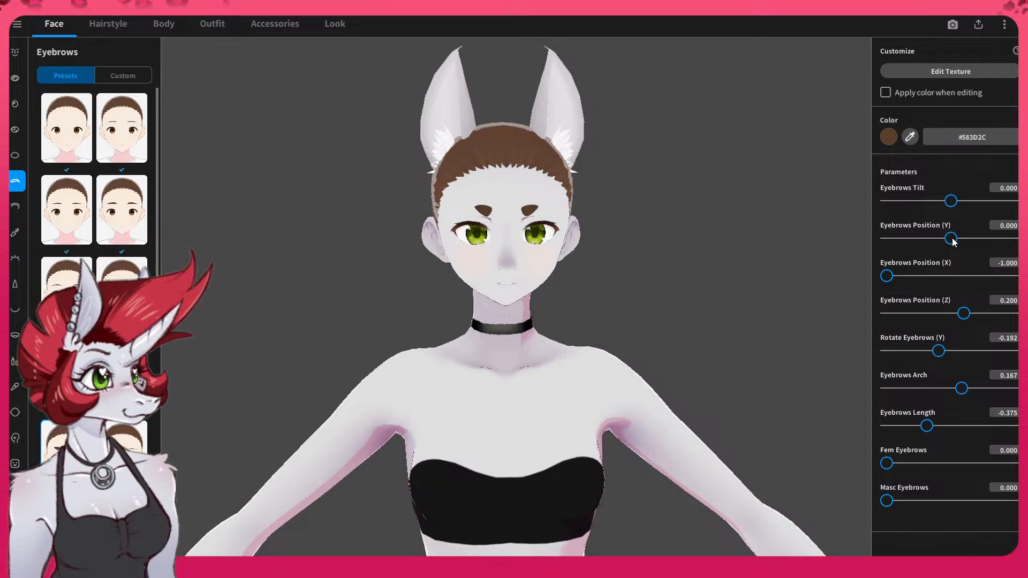
pyautogui.moveTo(952, 240)
pyautogui.mouseDown()
pyautogui.moveTo(937, 240)
pyautogui.moveTo(974, 241)
pyautogui.moveTo(949, 245)
pyautogui.moveTo(958, 242)
pyautogui.mouseUp()
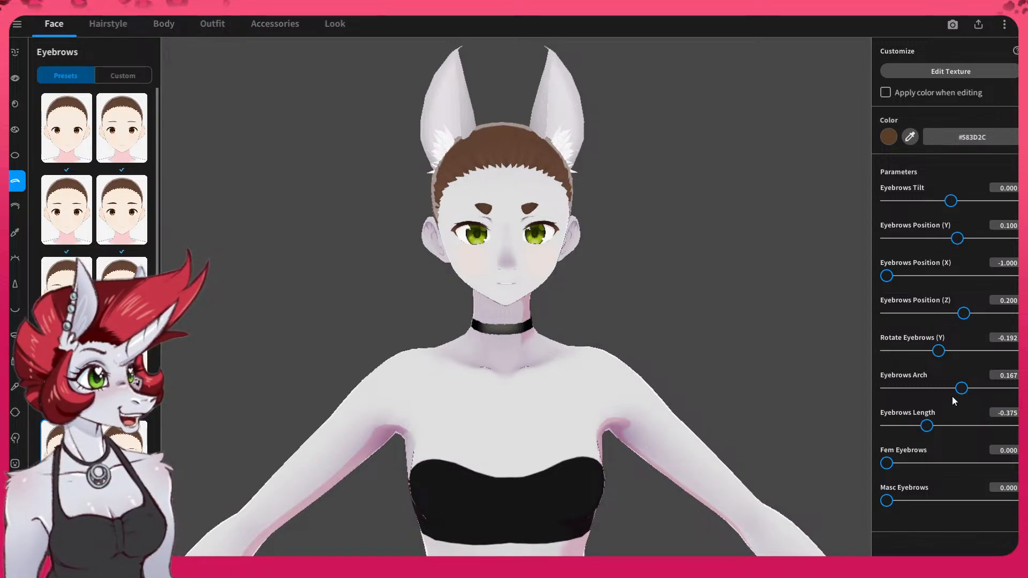
pyautogui.moveTo(944, 351); pyautogui.dragTo(961, 351)
pyautogui.moveTo(692, 311); pyautogui.dragTo(631, 301)
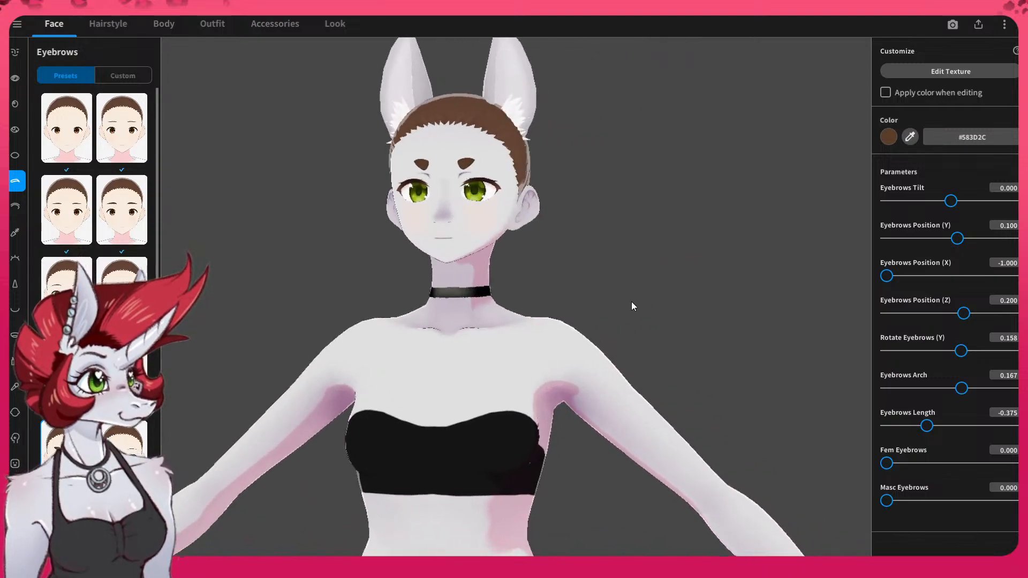
pyautogui.moveTo(631, 301); pyautogui.dragTo(635, 301, button='right')
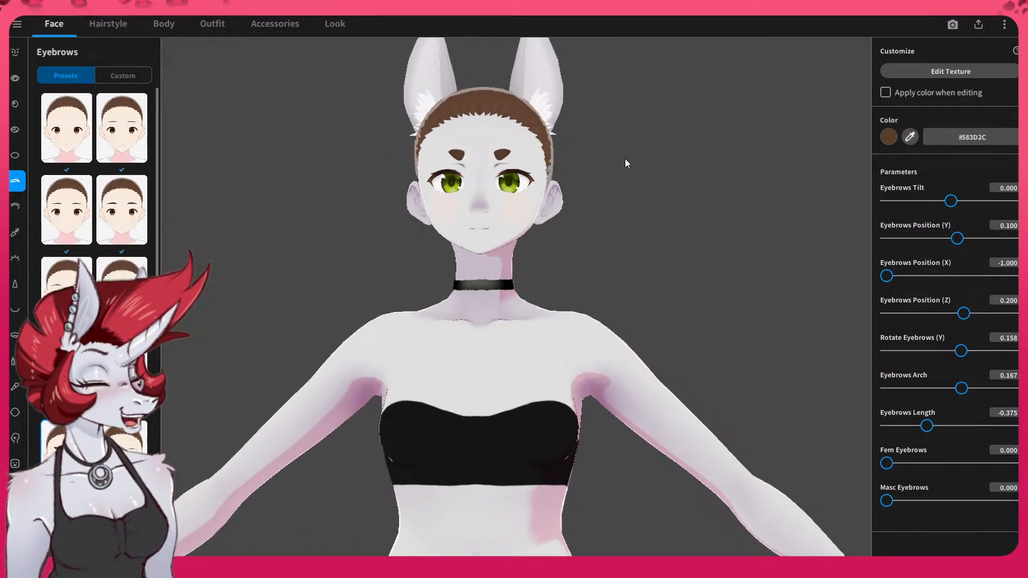
pyautogui.moveTo(571, 118); pyautogui.dragTo(557, 199)
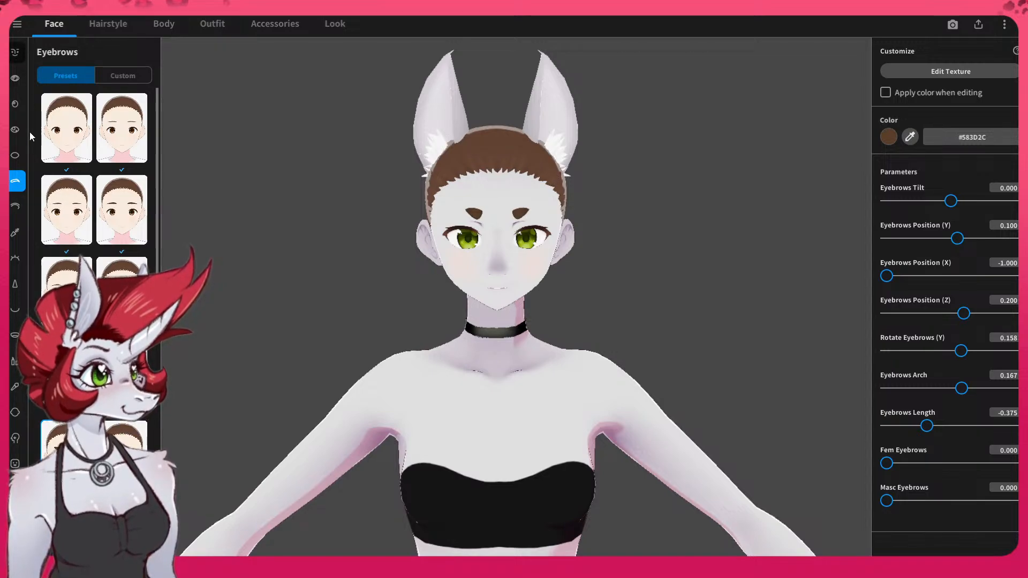
# - Try several face paint presets on the avatar, including the kiss mark, the curved facial scar and the brownish under-eye circles
pyautogui.click(16, 438)
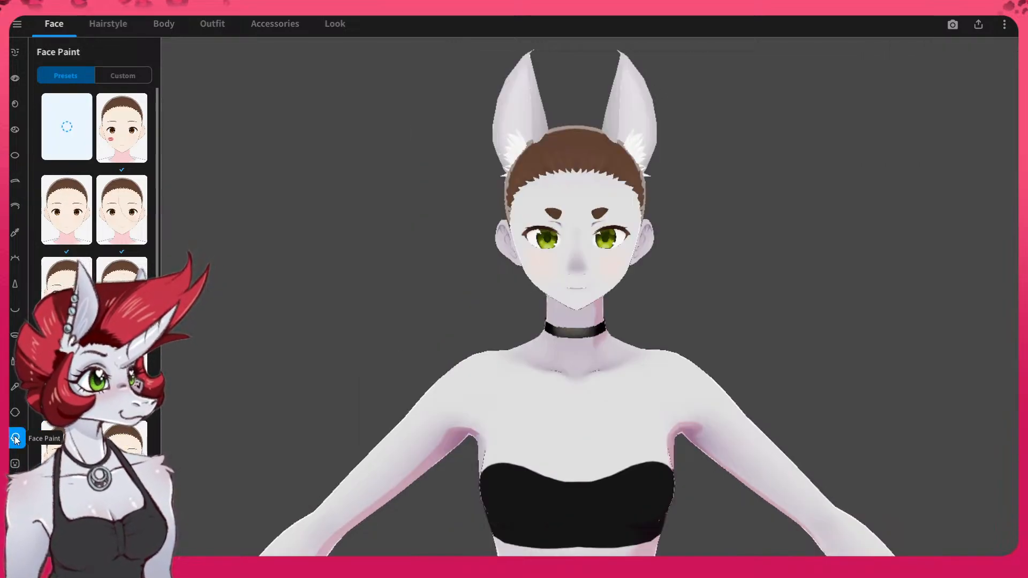
pyautogui.scroll(-1, 94, 268)
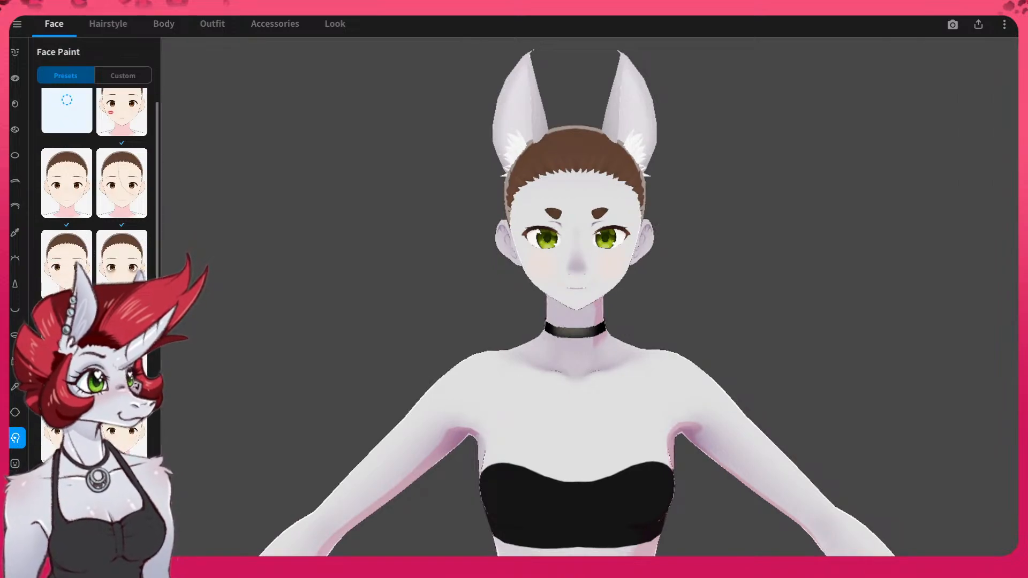
pyautogui.click(127, 113)
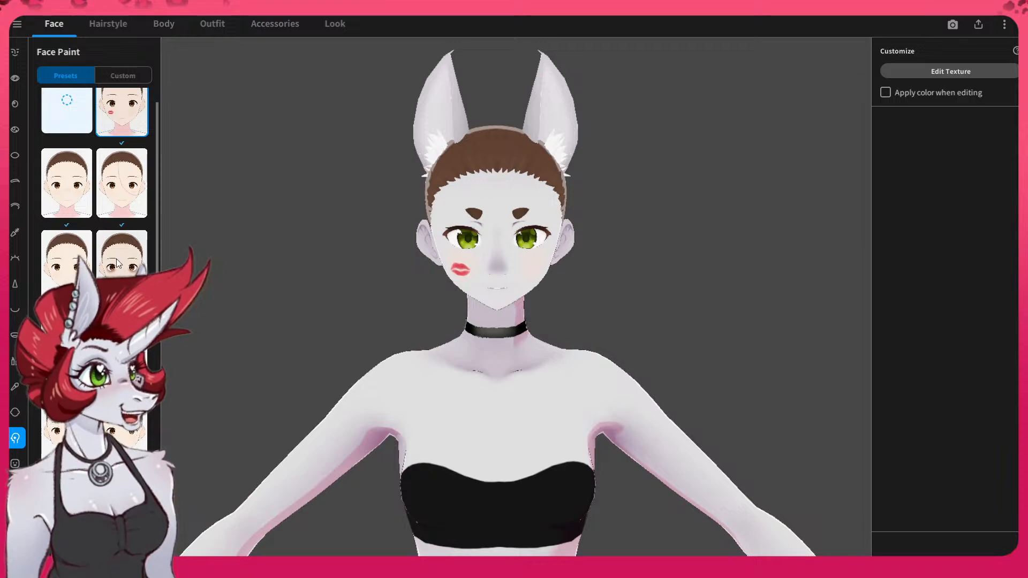
pyautogui.click(67, 183)
pyautogui.click(118, 191)
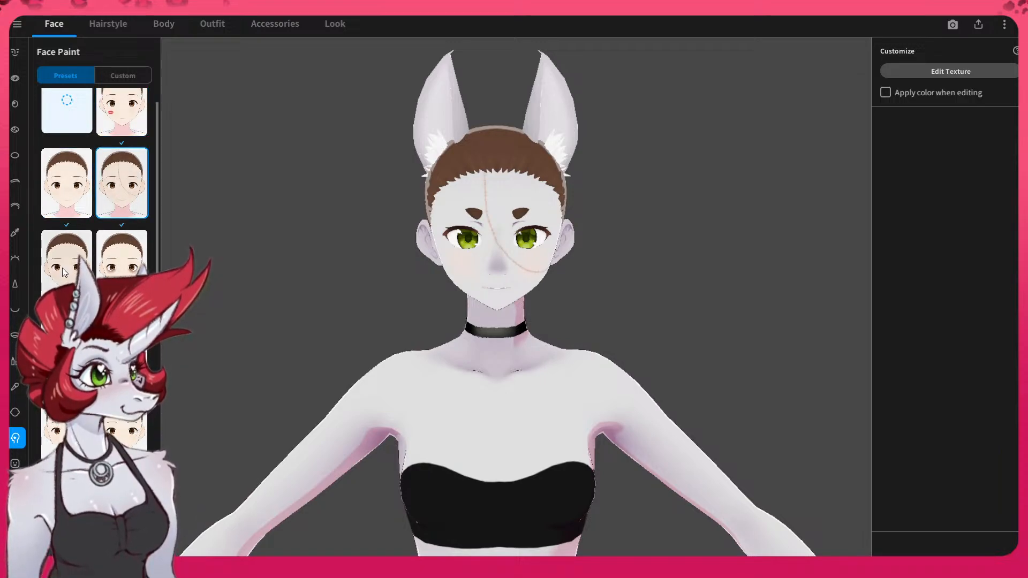
pyautogui.click(122, 257)
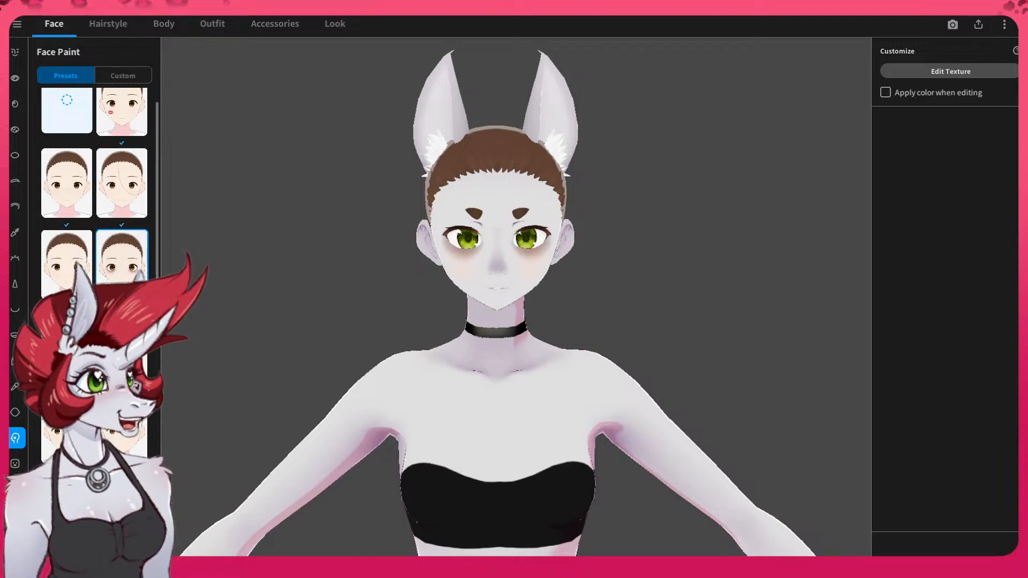
pyautogui.moveTo(496, 319)
pyautogui.mouseDown(button='right')
pyautogui.moveTo(480, 325)
pyautogui.moveTo(552, 329)
pyautogui.moveTo(484, 323)
pyautogui.moveTo(494, 322)
pyautogui.mouseUp(button='right')
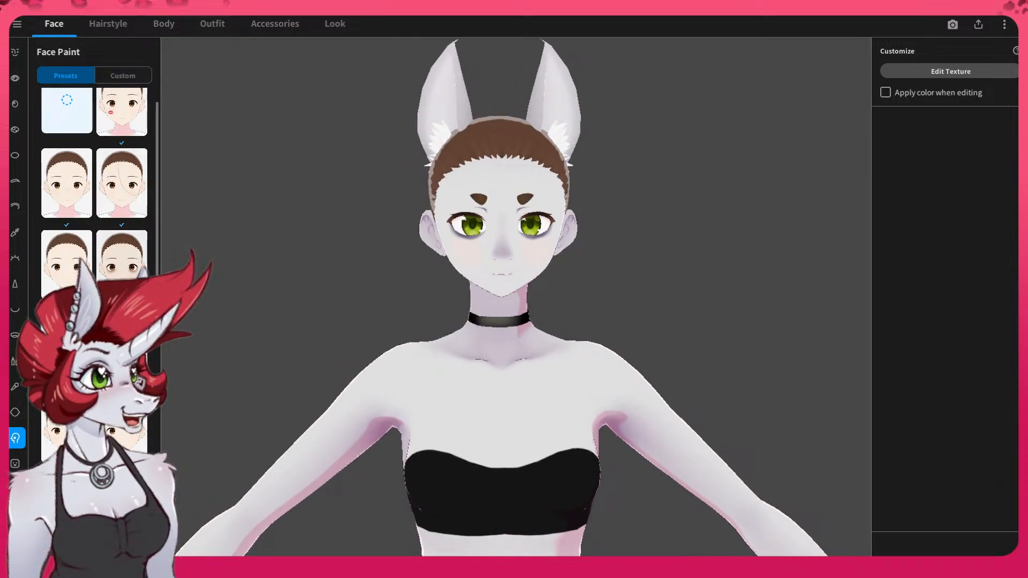
# - Create a new blank custom face paint item and return to the preset face paints
pyautogui.click(16, 414)
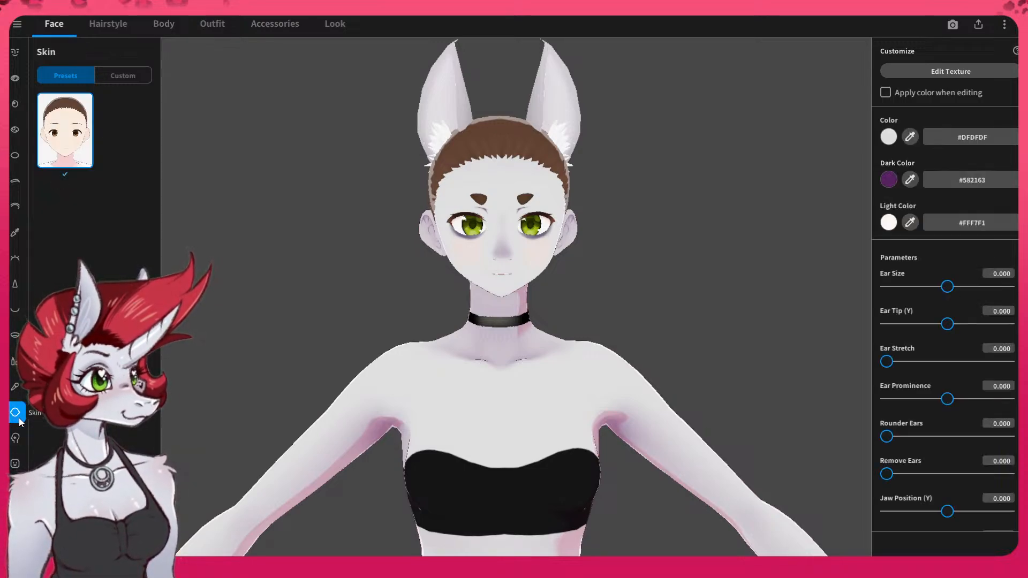
pyautogui.click(15, 438)
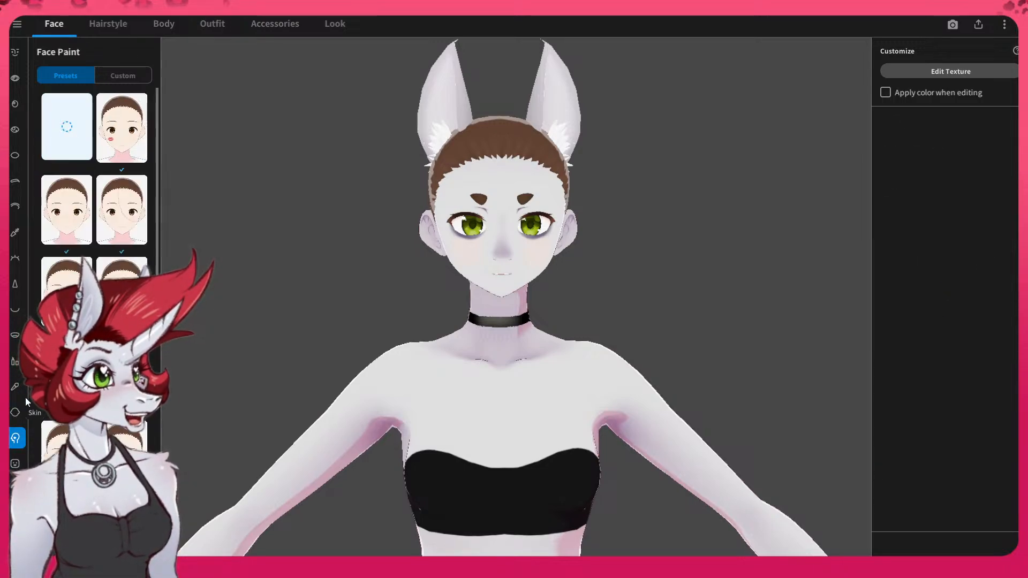
pyautogui.click(112, 78)
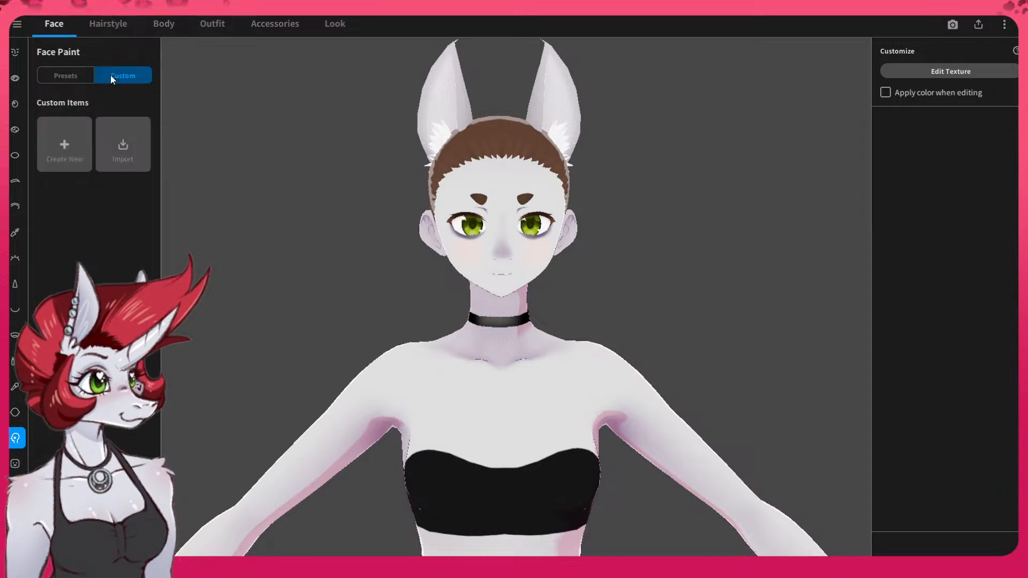
pyautogui.click(59, 149)
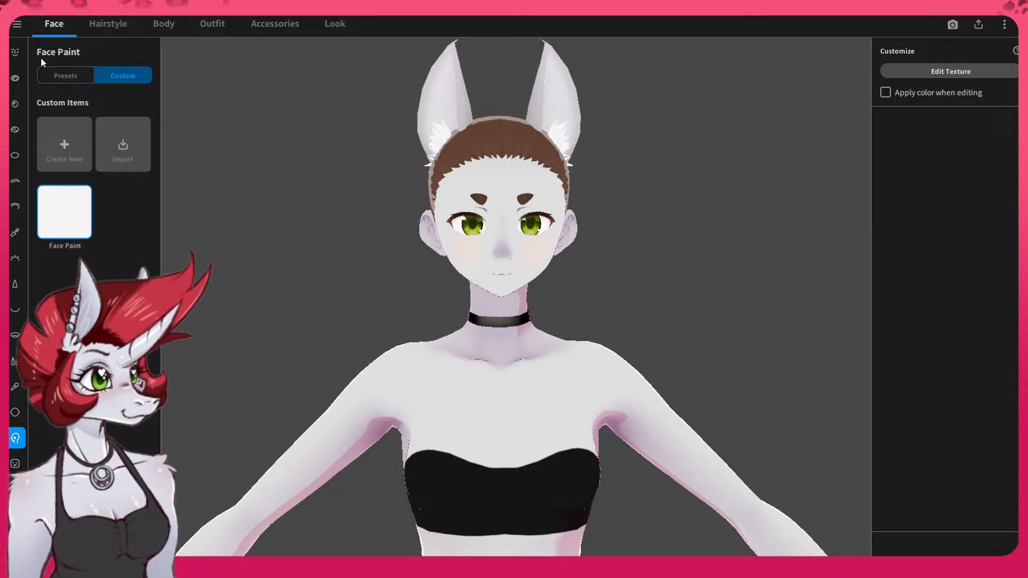
pyautogui.click(60, 73)
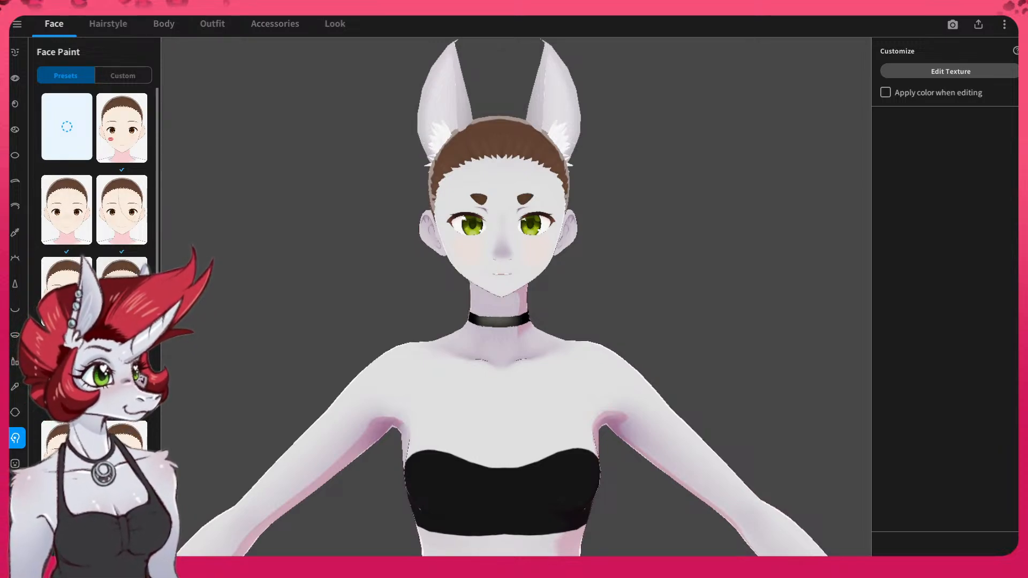
# - Apply the purple under-eye shadow face paint preset and open its texture for editing
pyautogui.scroll(-1, 94, 214)
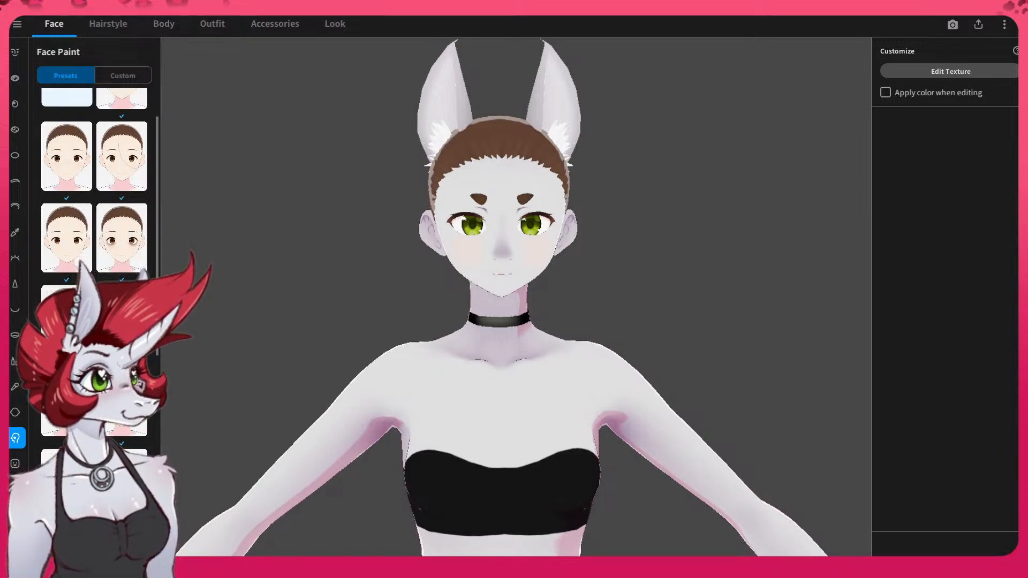
pyautogui.click(67, 321)
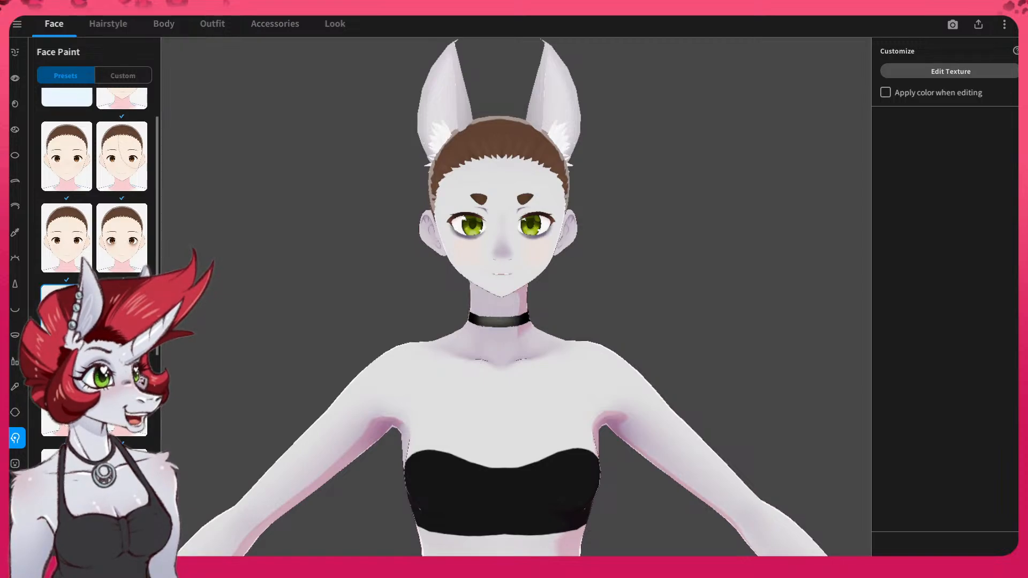
pyautogui.click(958, 79)
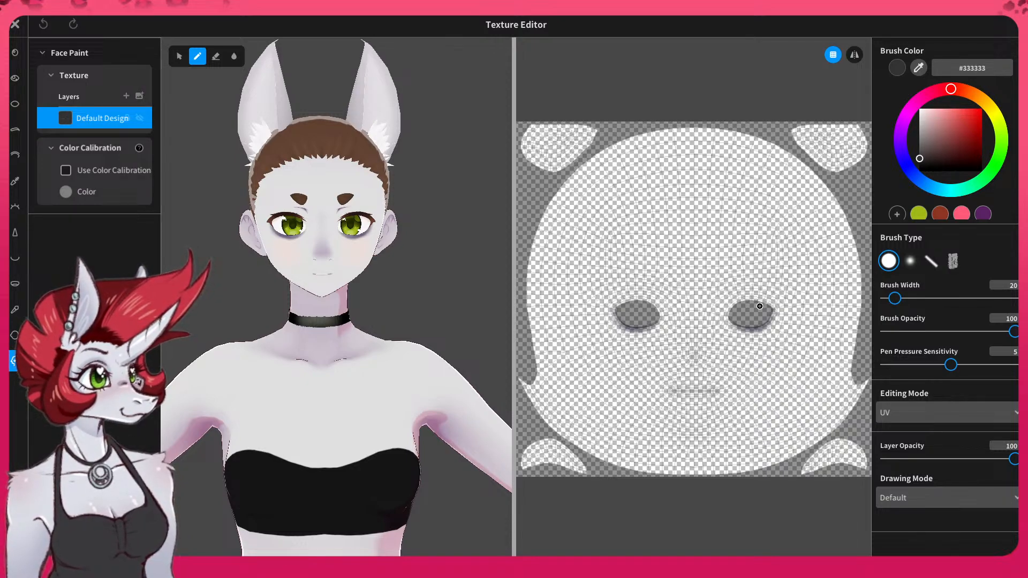
# - Draw a small heart outline on the cheek under the avatar's left eye with brush color #2B2929 at width 4
pyautogui.scroll(6, 352, 248)
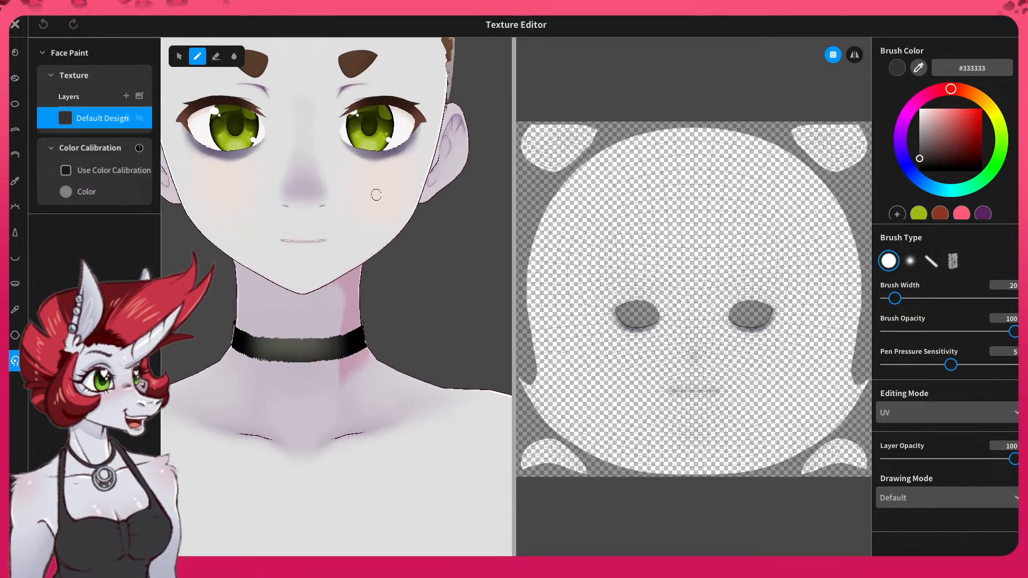
pyautogui.moveTo(395, 174)
pyautogui.mouseDown(button='middle')
pyautogui.moveTo(332, 177)
pyautogui.moveTo(343, 335)
pyautogui.moveTo(223, 278)
pyautogui.moveTo(323, 250)
pyautogui.moveTo(322, 260)
pyautogui.mouseUp(button='middle')
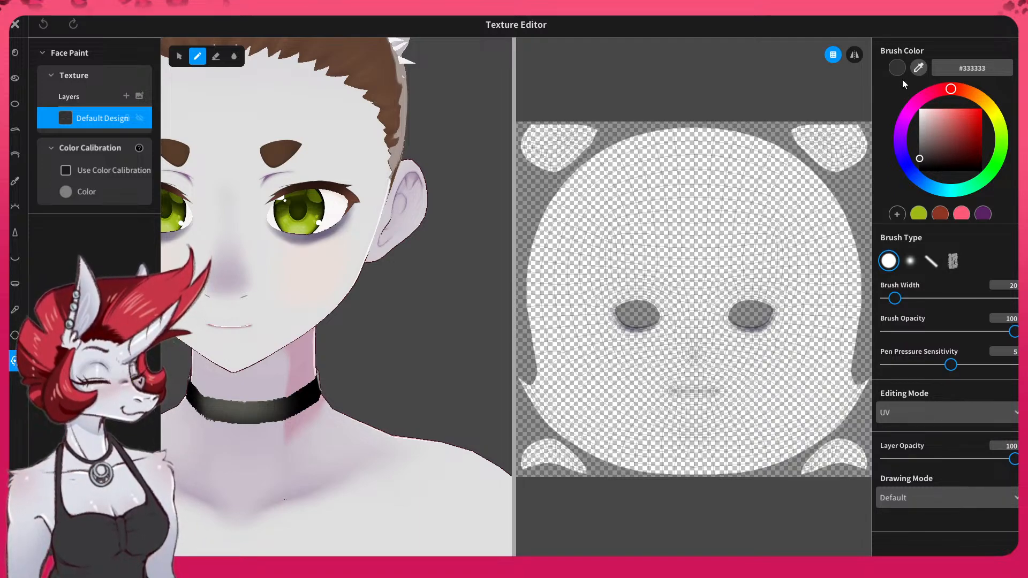
pyautogui.moveTo(921, 158); pyautogui.dragTo(922, 161)
pyautogui.moveTo(895, 300); pyautogui.dragTo(889, 299)
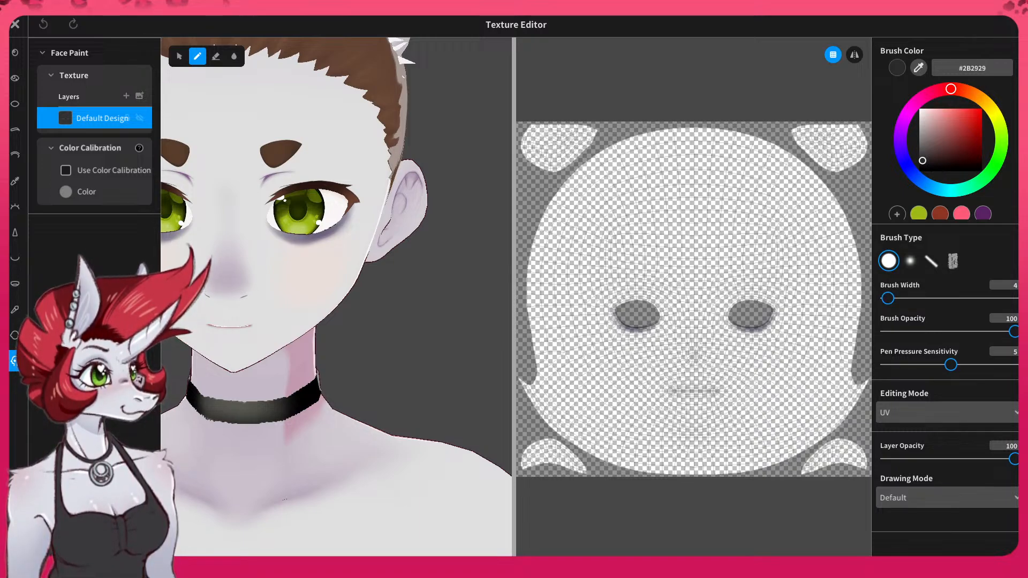
pyautogui.click(334, 246)
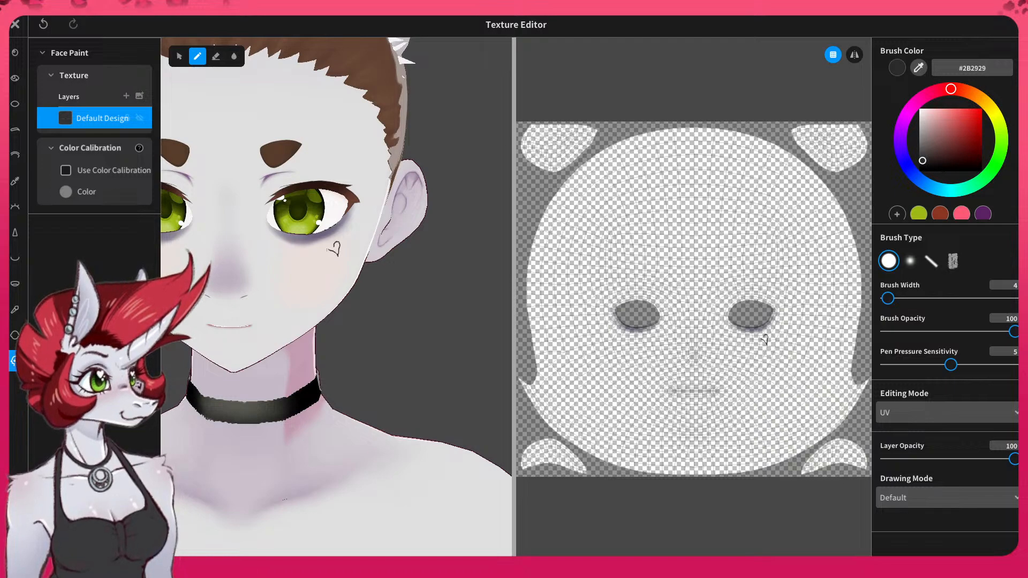
# - Undo the heart outline, paint a filled heart there with the soft brush at width 13, and clean its edges with the eraser
pyautogui.click(911, 260)
pyautogui.moveTo(890, 299); pyautogui.dragTo(897, 300)
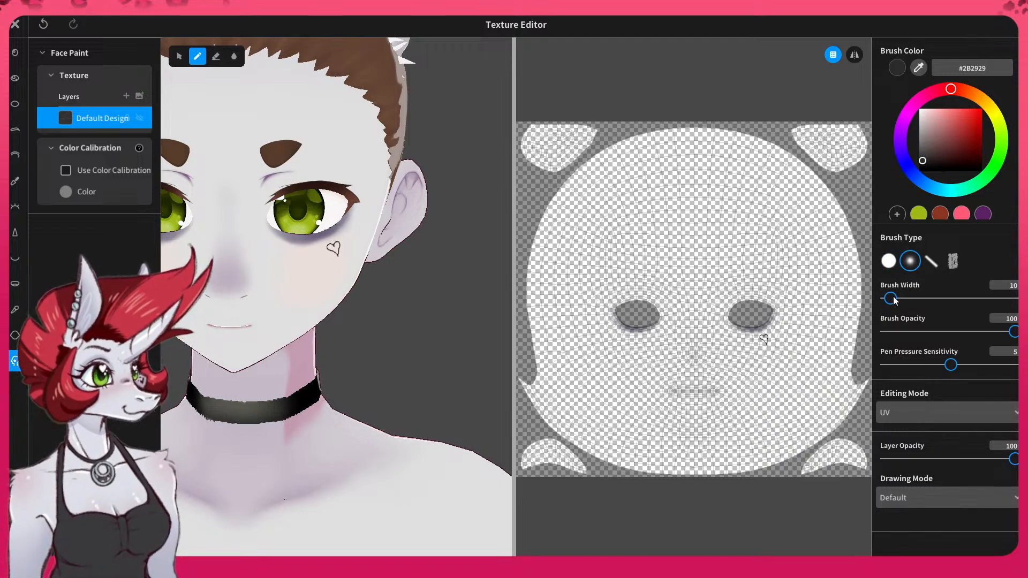
pyautogui.hotkey('ctrl', 'z')
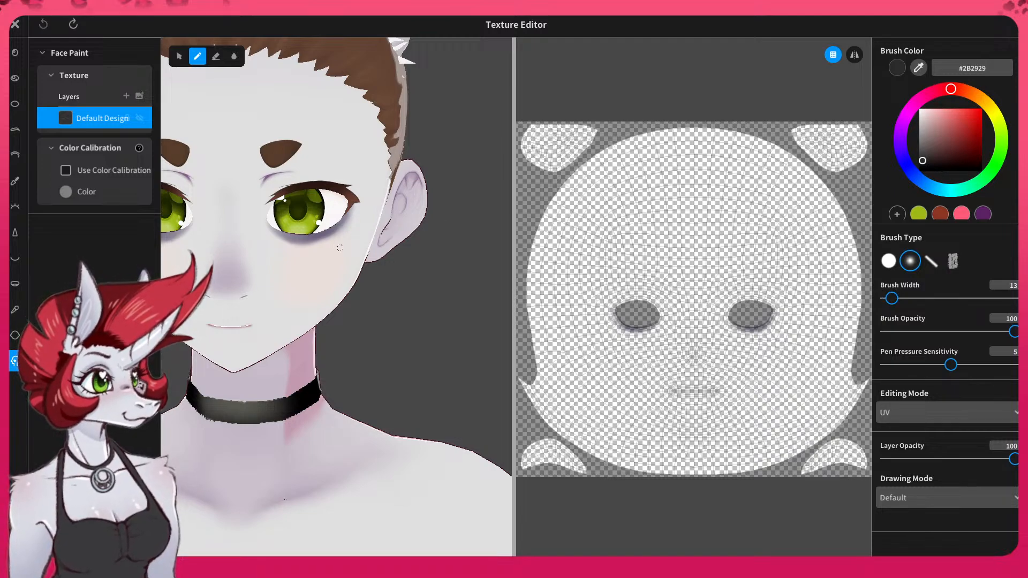
pyautogui.moveTo(338, 245)
pyautogui.mouseDown()
pyautogui.moveTo(329, 251)
pyautogui.moveTo(337, 247)
pyautogui.mouseUp()
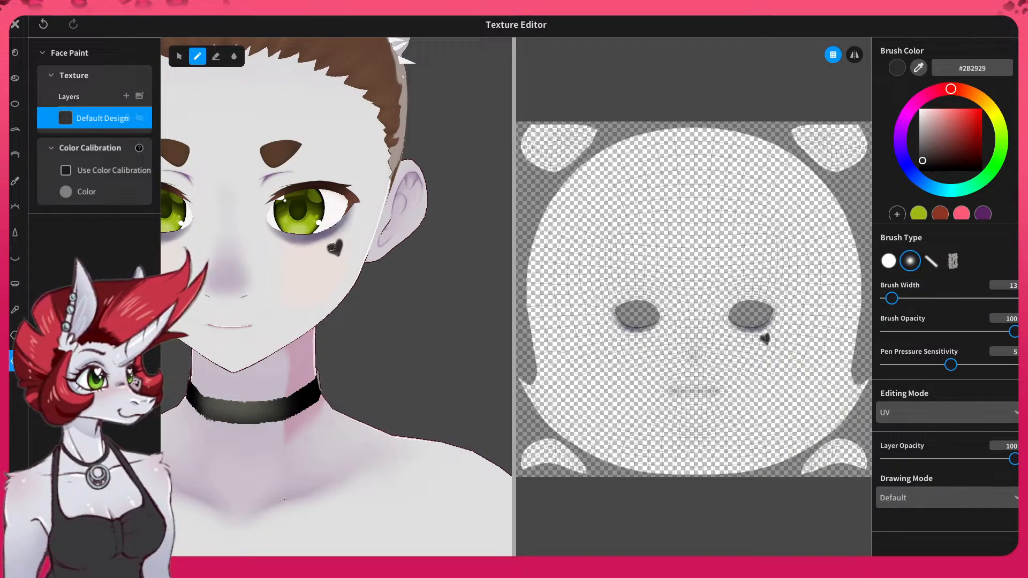
pyautogui.click(216, 56)
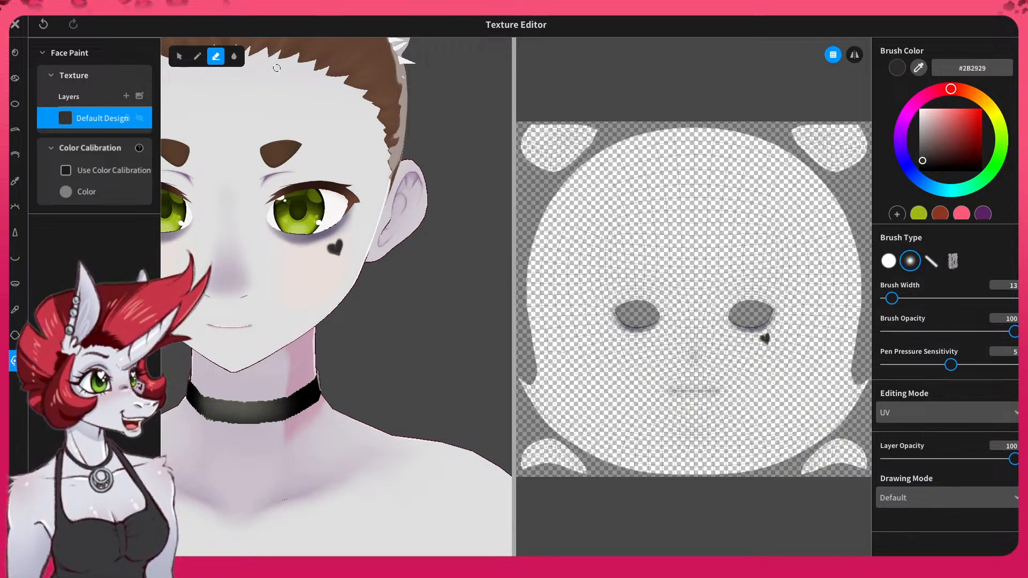
# - Try a matching heart under the avatar's right eye, and erase it with the eraser at width 65
pyautogui.click(197, 56)
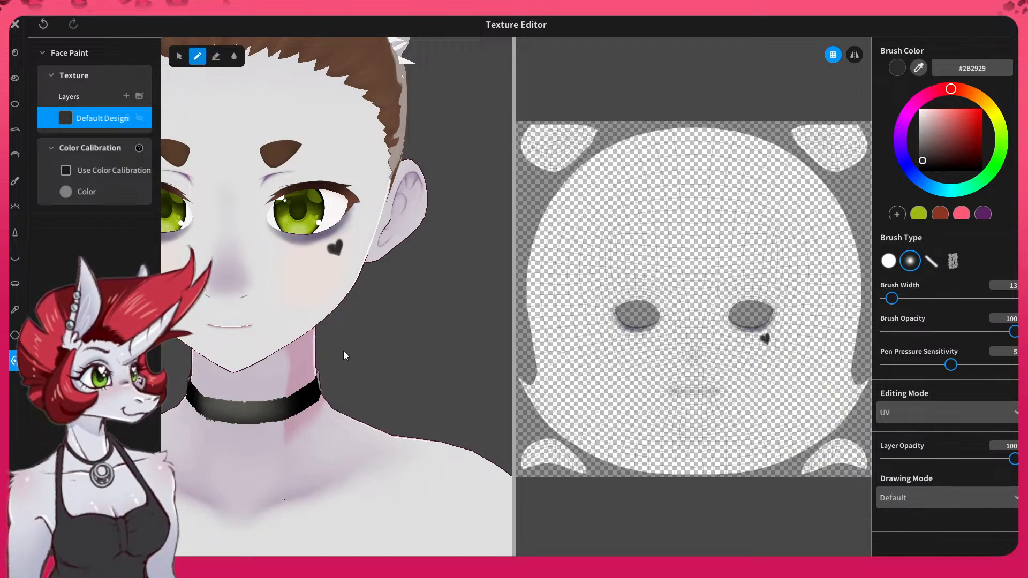
pyautogui.moveTo(348, 354); pyautogui.dragTo(369, 351, button='right')
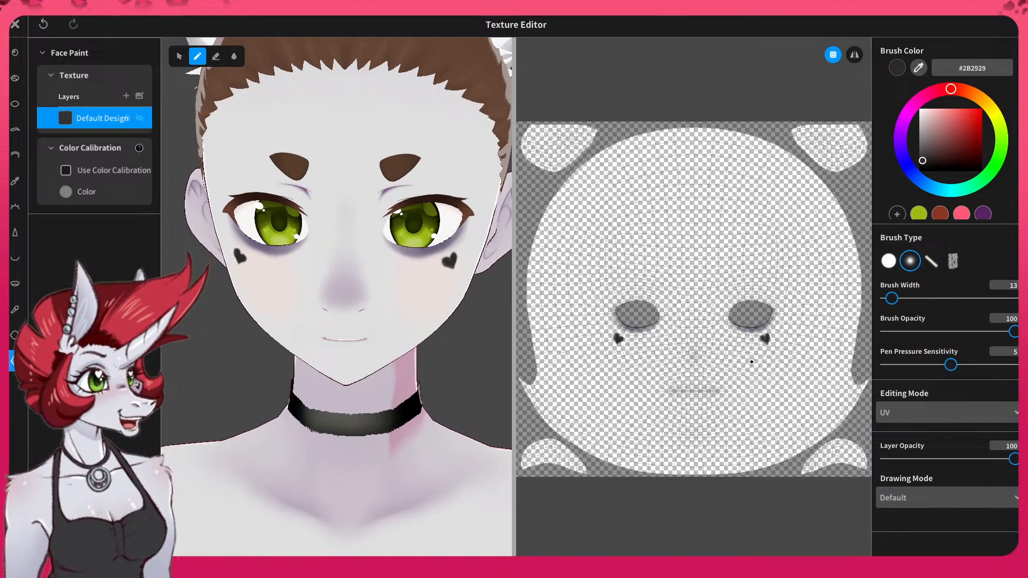
pyautogui.click(216, 56)
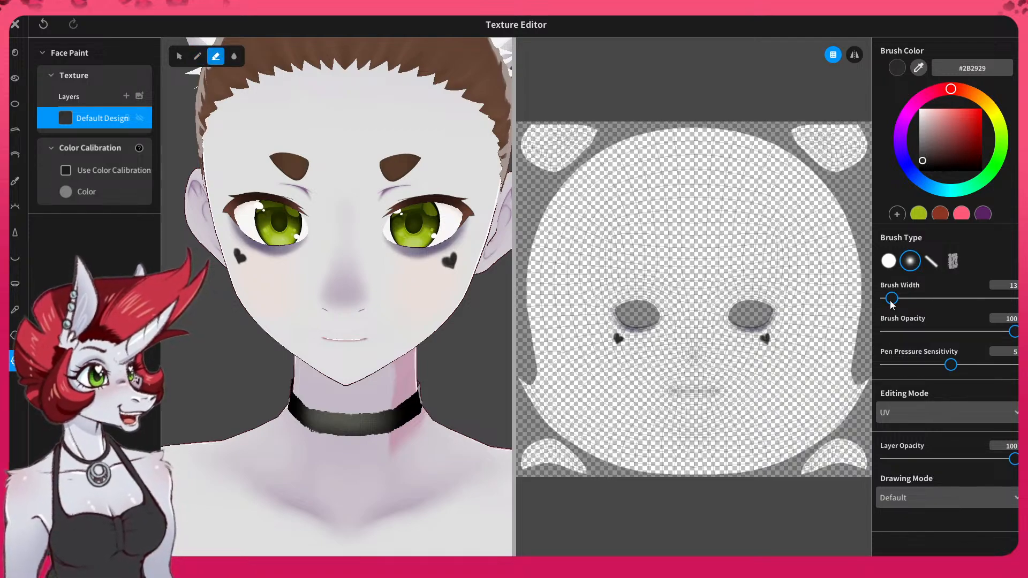
pyautogui.moveTo(892, 299); pyautogui.dragTo(913, 300)
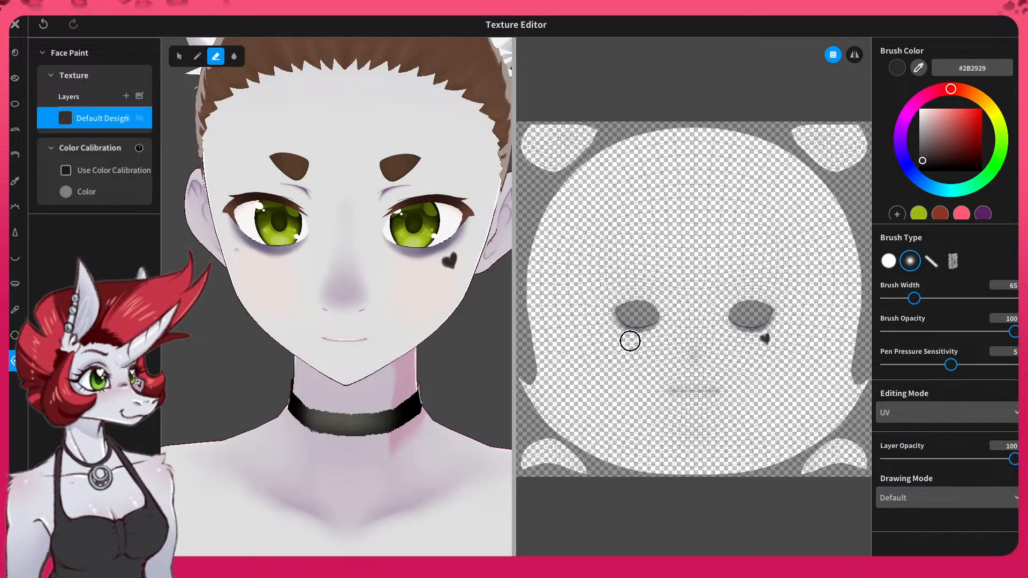
pyautogui.moveTo(630, 341)
pyautogui.mouseDown()
pyautogui.moveTo(632, 328)
pyautogui.moveTo(619, 348)
pyautogui.moveTo(618, 331)
pyautogui.mouseUp()
pyautogui.hotkey('ctrl', 'z')
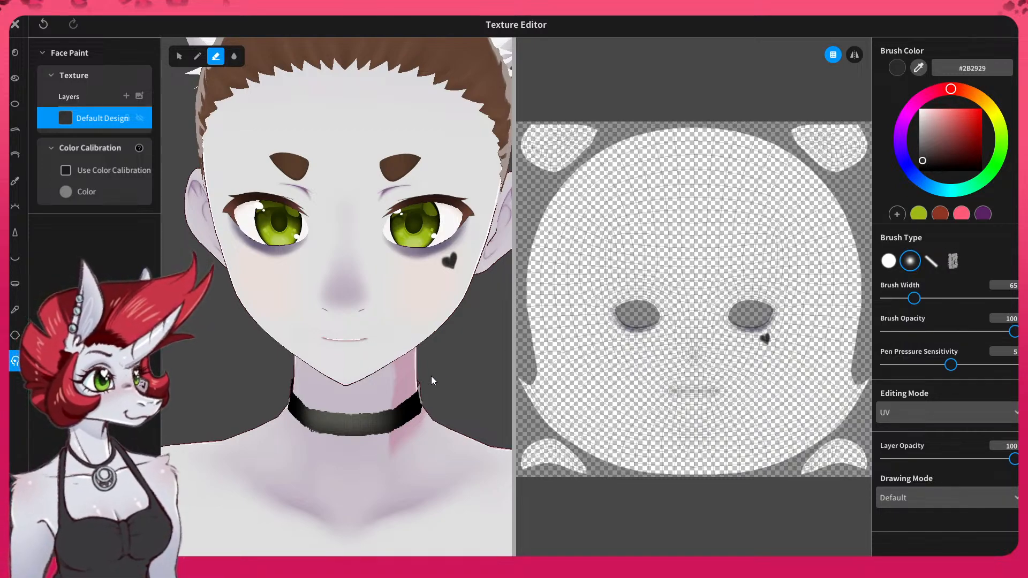
# - Switch to the Nose Contour texture, sample the nose shadow color #C1B5C3 and set the soft brush's opacity to 61
pyautogui.click(16, 236)
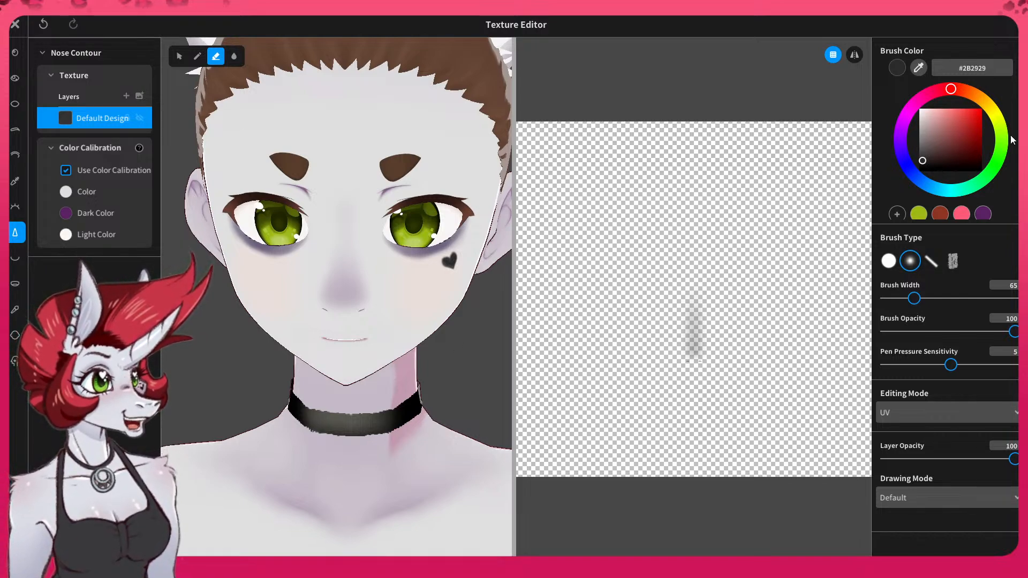
pyautogui.click(918, 68)
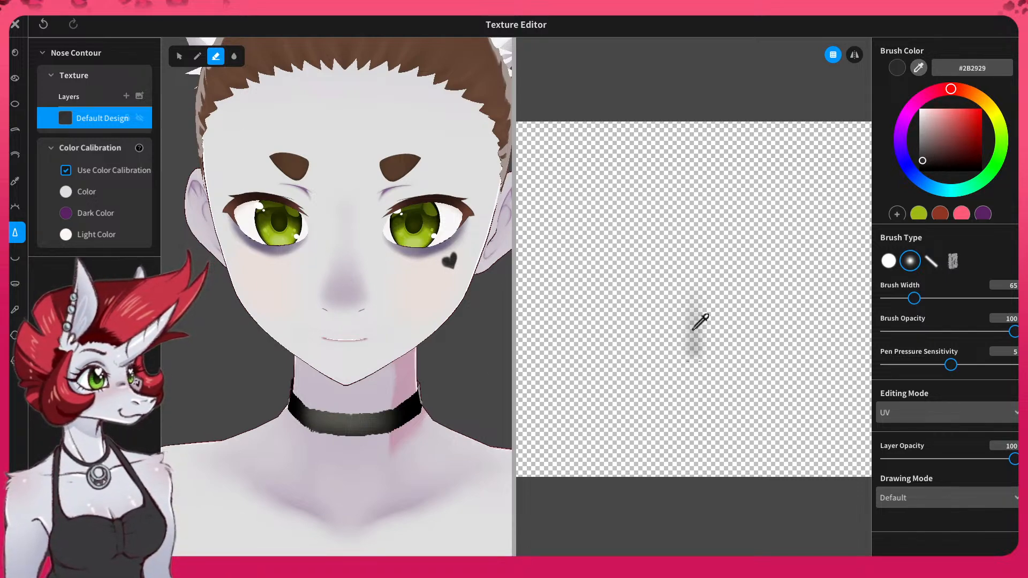
pyautogui.click(344, 298)
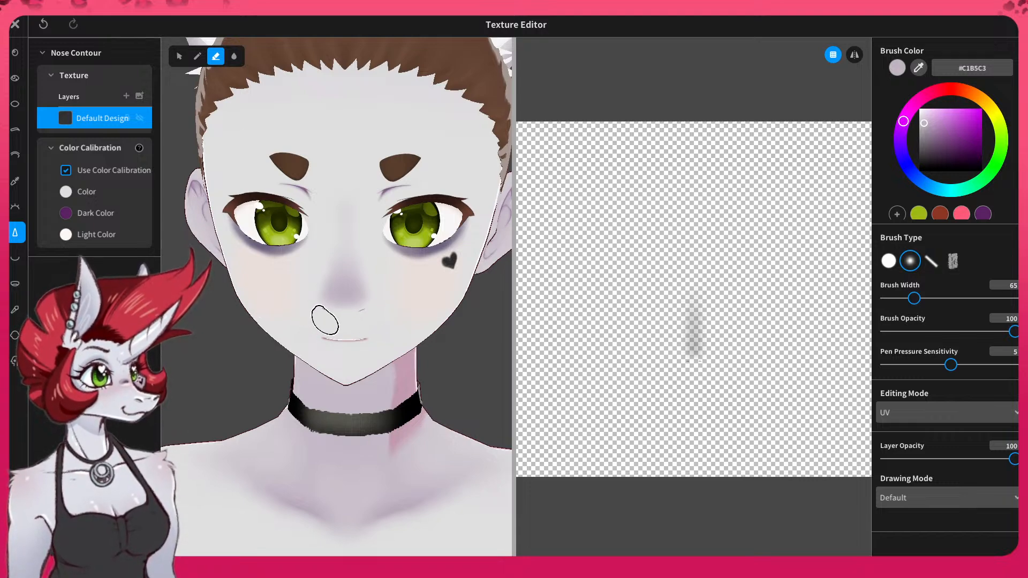
pyautogui.click(198, 56)
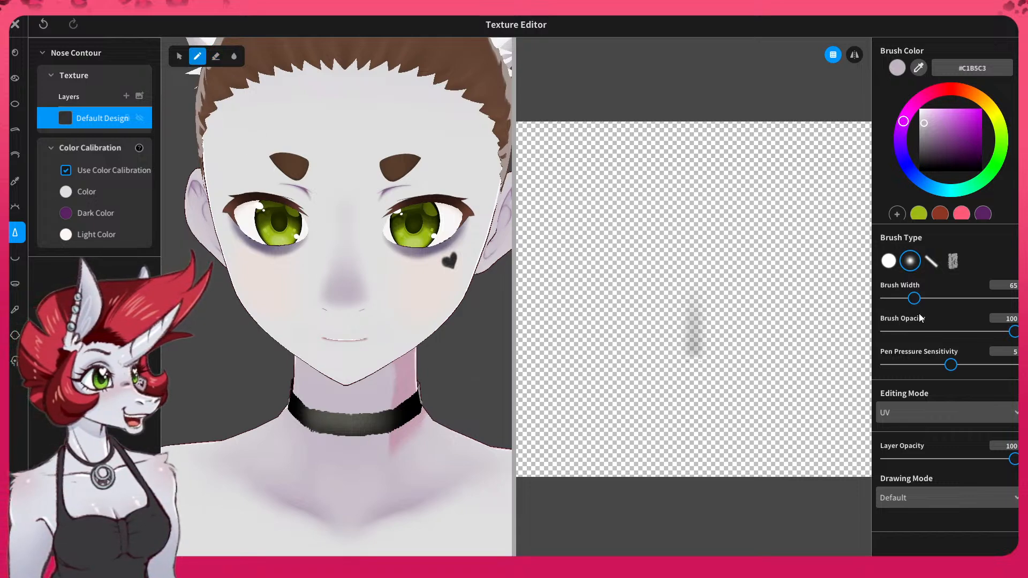
pyautogui.moveTo(1014, 332); pyautogui.dragTo(966, 332)
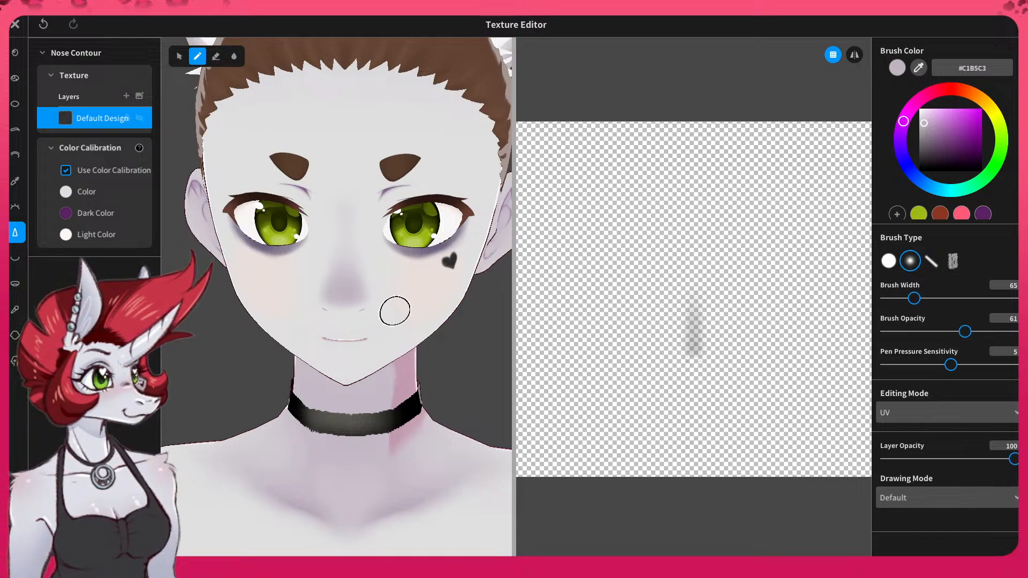
# - Try painting shading between the nose and mouth on the Nose Contour texture, and undo it
pyautogui.moveTo(326, 324)
pyautogui.mouseDown()
pyautogui.moveTo(365, 319)
pyautogui.moveTo(356, 323)
pyautogui.mouseUp()
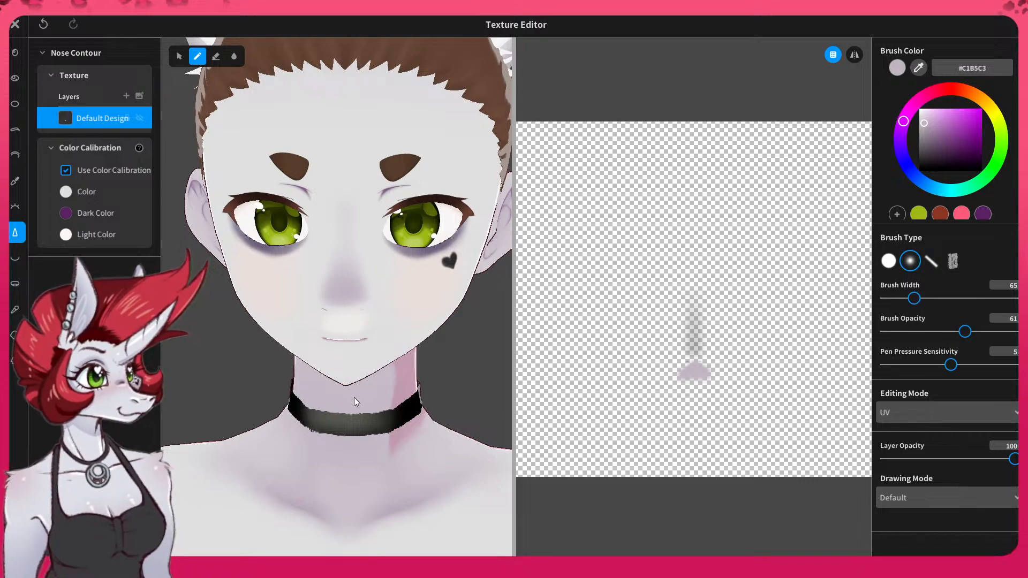
pyautogui.hotkey('ctrl', 'z')
pyautogui.hotkey('ctrl', 'z')
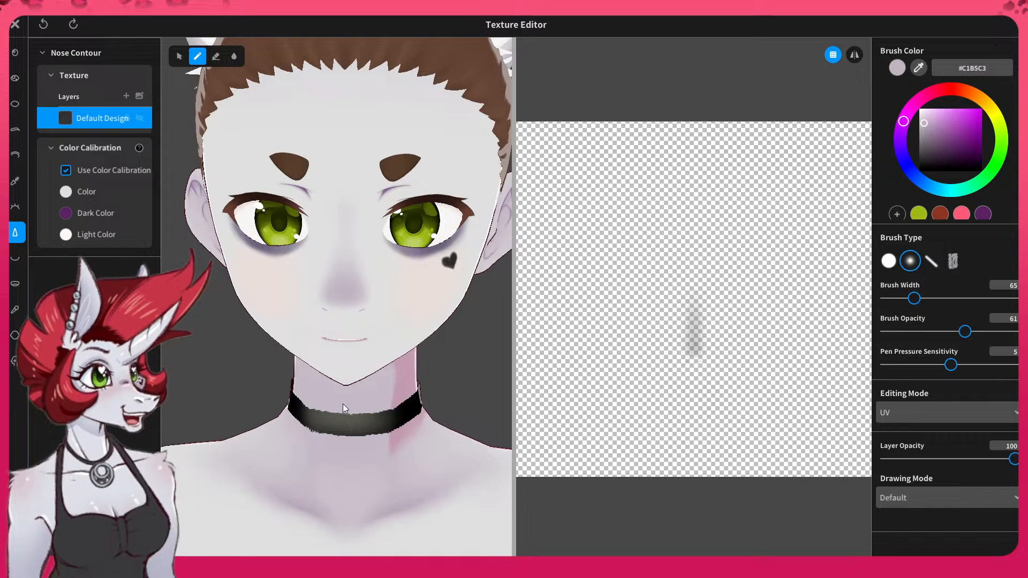
# - Turn off color calibration for the Nose Contour texture
pyautogui.click(66, 172)
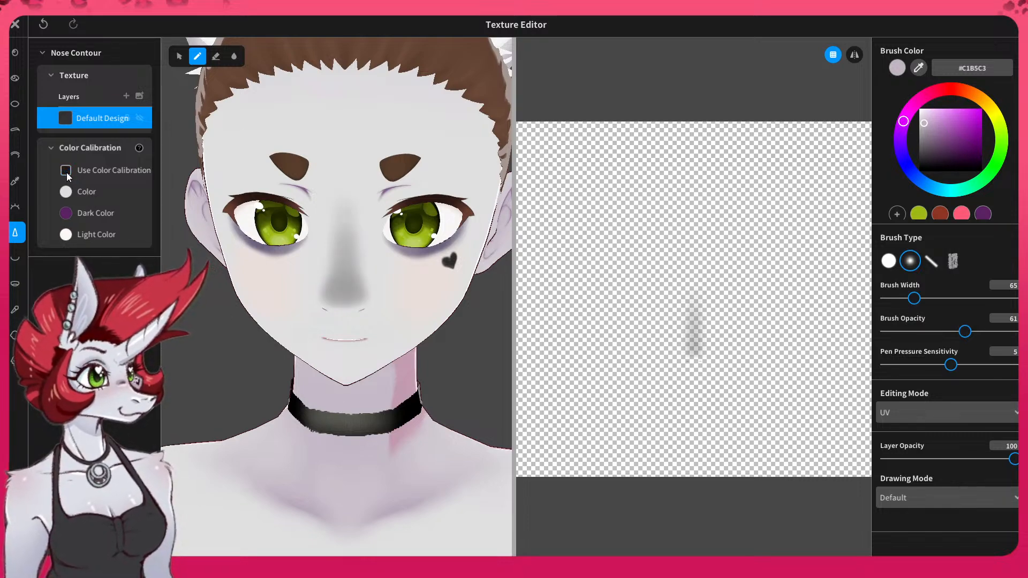
# - Turn color calibration back on for the Nose Contour texture
pyautogui.click(66, 171)
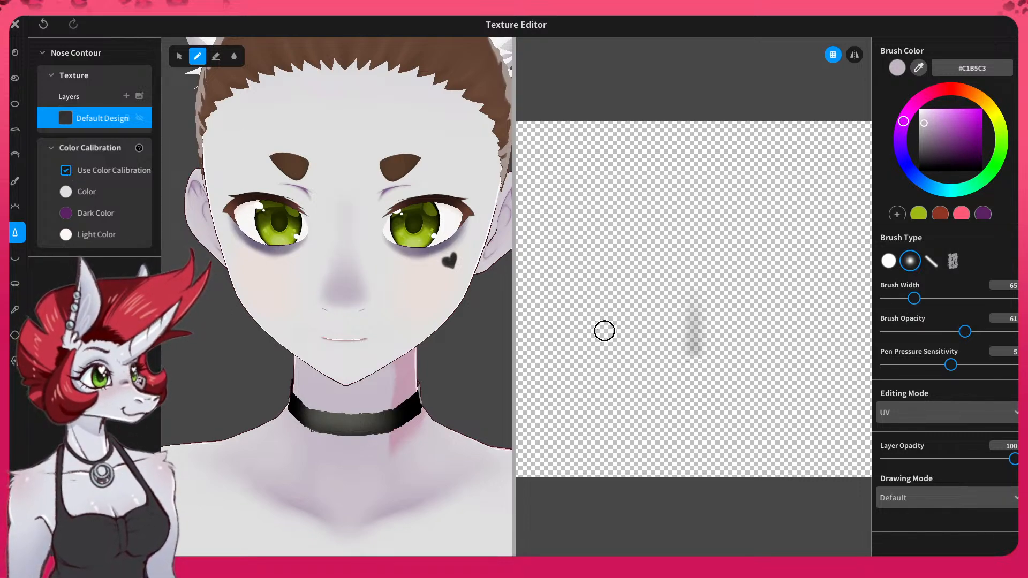
# - Try shading around the nose and mouth in gray #9A9A9A and in black #000000, and undo all the strokes
pyautogui.moveTo(920, 124); pyautogui.dragTo(921, 131)
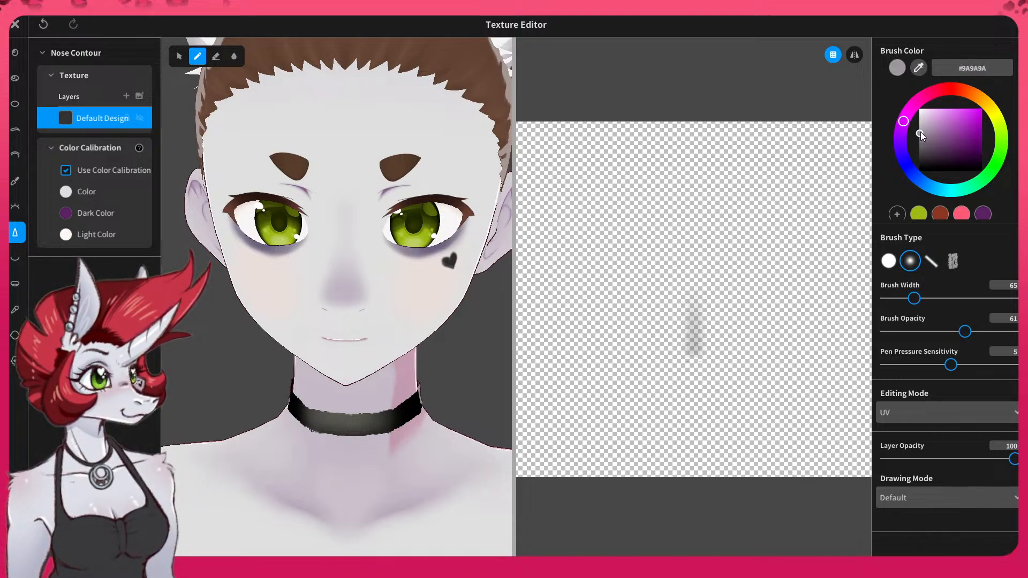
pyautogui.moveTo(340, 321)
pyautogui.mouseDown()
pyautogui.moveTo(360, 320)
pyautogui.moveTo(332, 329)
pyautogui.moveTo(340, 322)
pyautogui.mouseUp()
pyautogui.moveTo(344, 360)
pyautogui.mouseDown()
pyautogui.moveTo(336, 352)
pyautogui.moveTo(366, 350)
pyautogui.mouseUp()
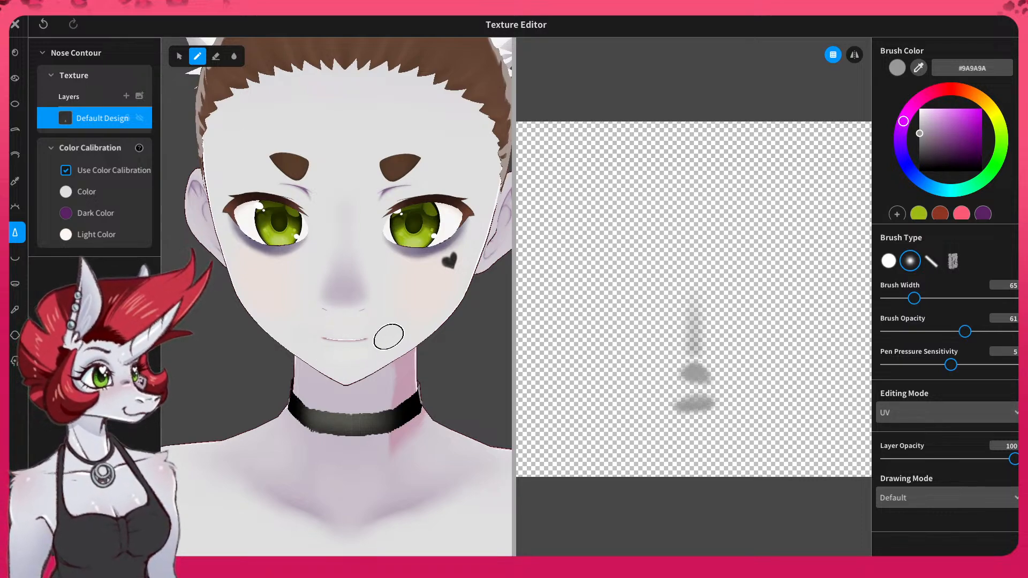
pyautogui.moveTo(347, 287); pyautogui.dragTo(346, 223)
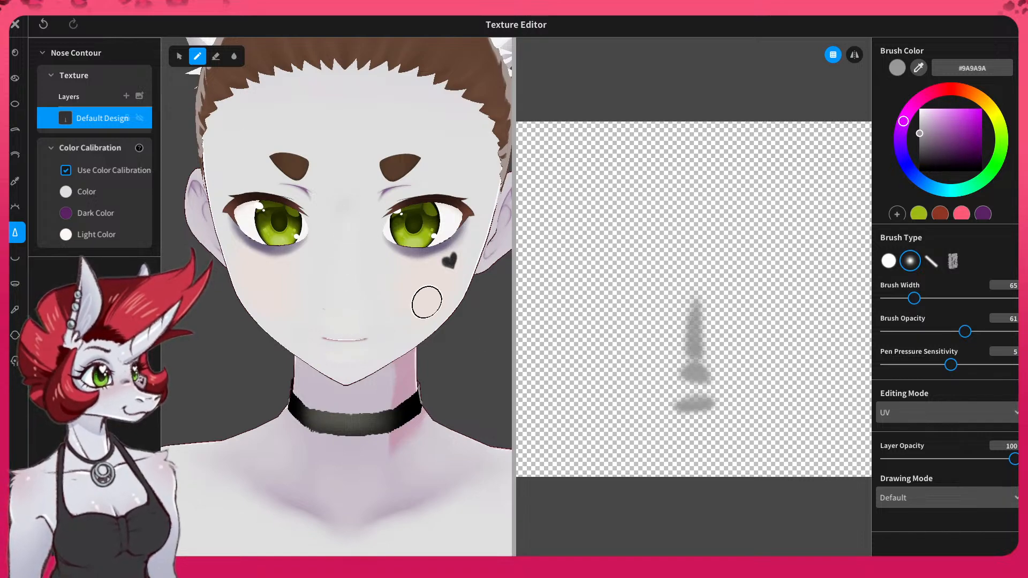
pyautogui.click(929, 157)
pyautogui.moveTo(930, 157); pyautogui.dragTo(919, 172)
pyautogui.hotkey('ctrl', 'z')
pyautogui.hotkey('ctrl', 'z')
pyautogui.hotkey('ctrl', 'z')
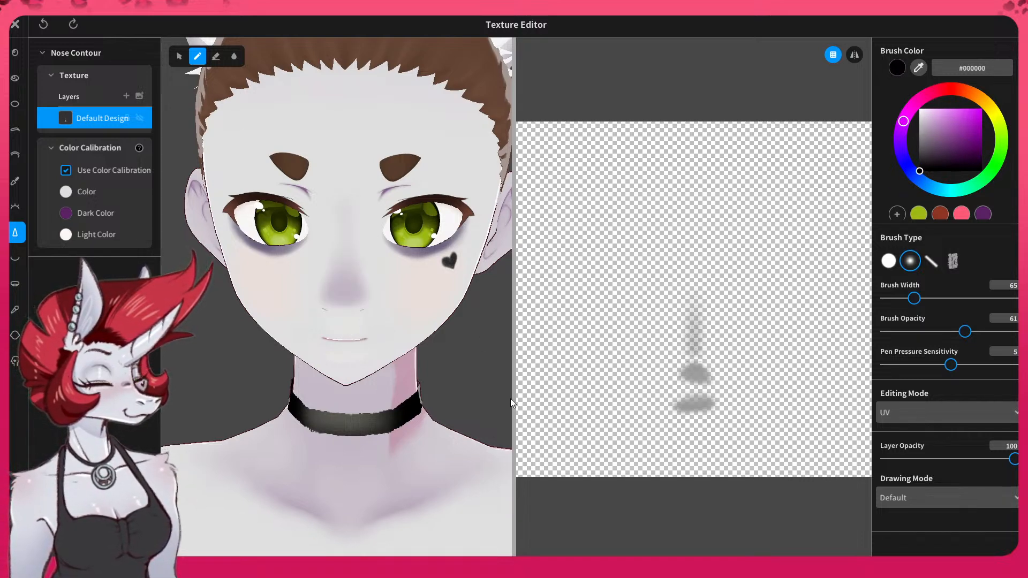
pyautogui.hotkey('ctrl', 'z')
pyautogui.hotkey('ctrl', 'z')
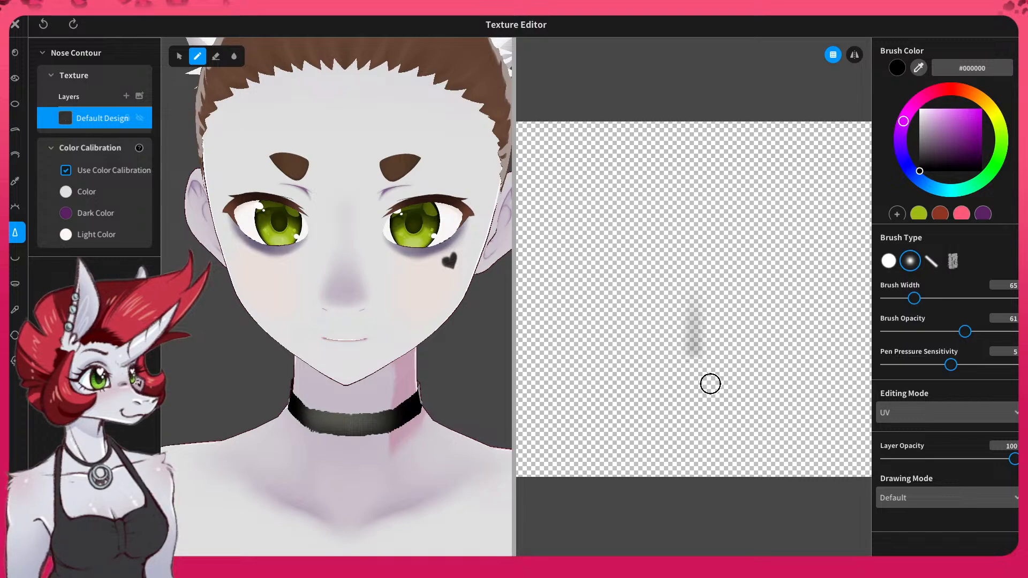
pyautogui.moveTo(704, 370)
pyautogui.mouseDown()
pyautogui.moveTo(685, 384)
pyautogui.moveTo(707, 378)
pyautogui.moveTo(649, 372)
pyautogui.mouseUp()
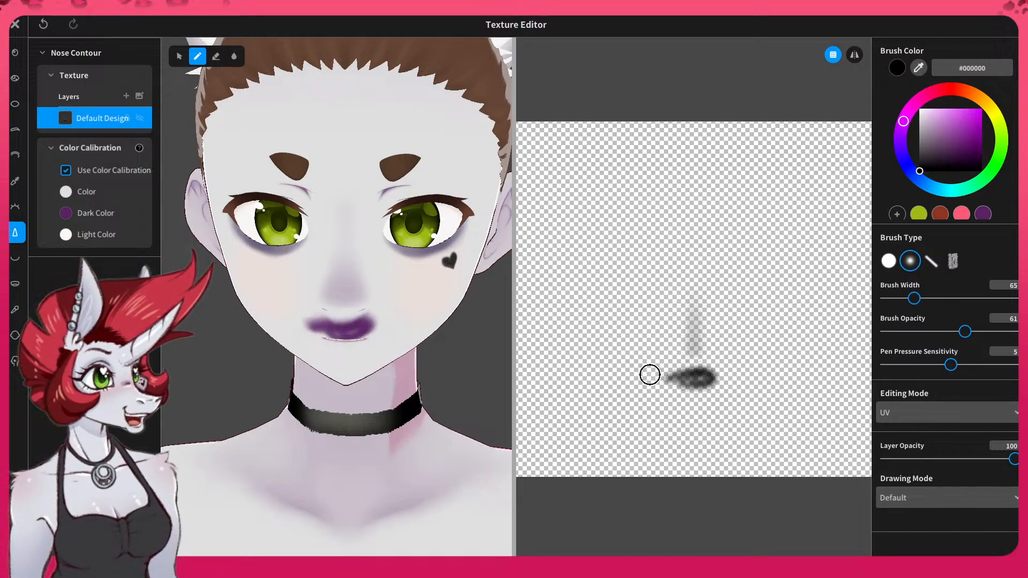
pyautogui.hotkey('ctrl', 'z')
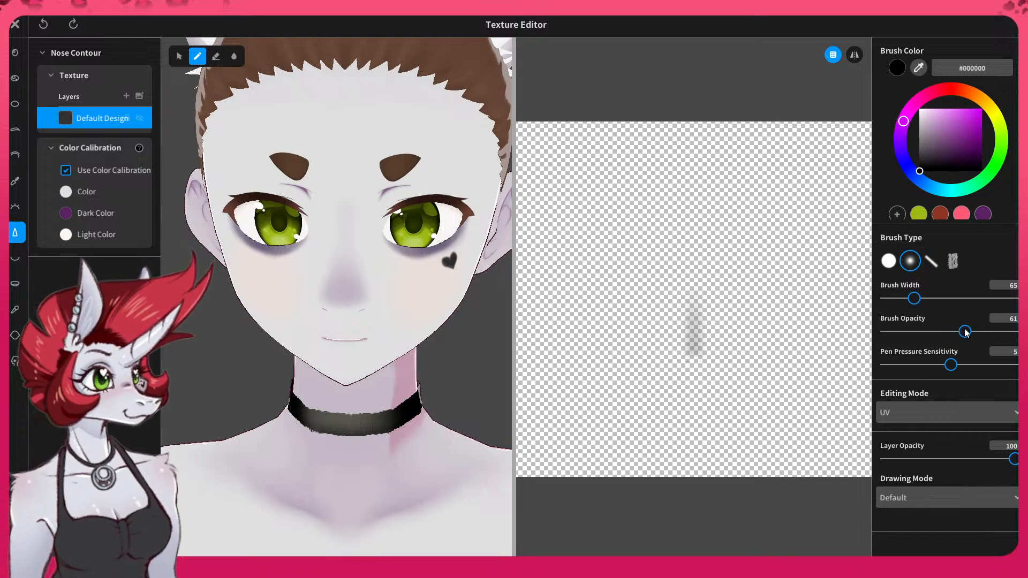
# - Set the brush color to #262426, save it as a swatch, and try a stroke below the nose at opacity 39, undoing it
pyautogui.moveTo(960, 333); pyautogui.dragTo(938, 334)
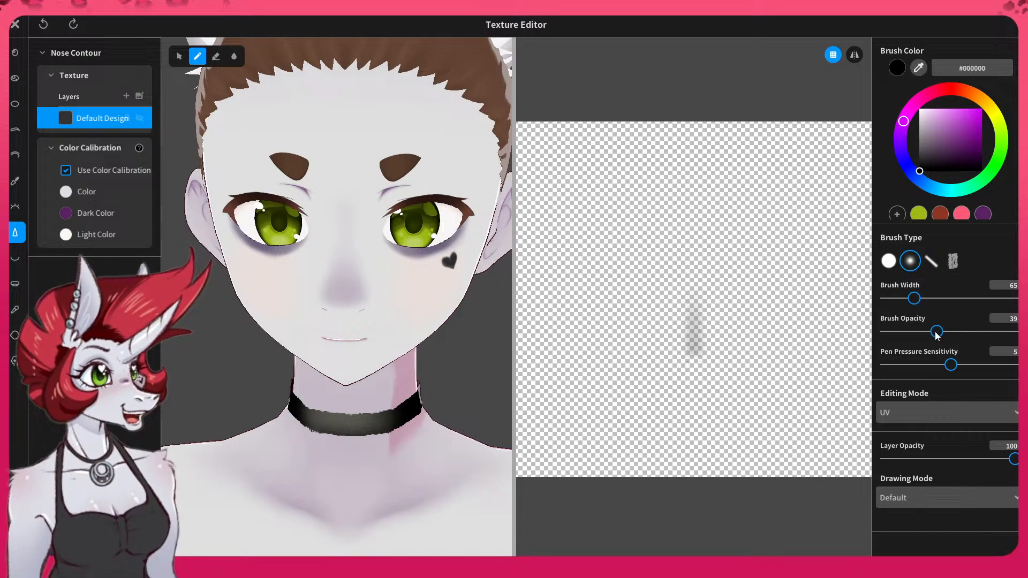
pyautogui.moveTo(927, 164); pyautogui.dragTo(923, 164)
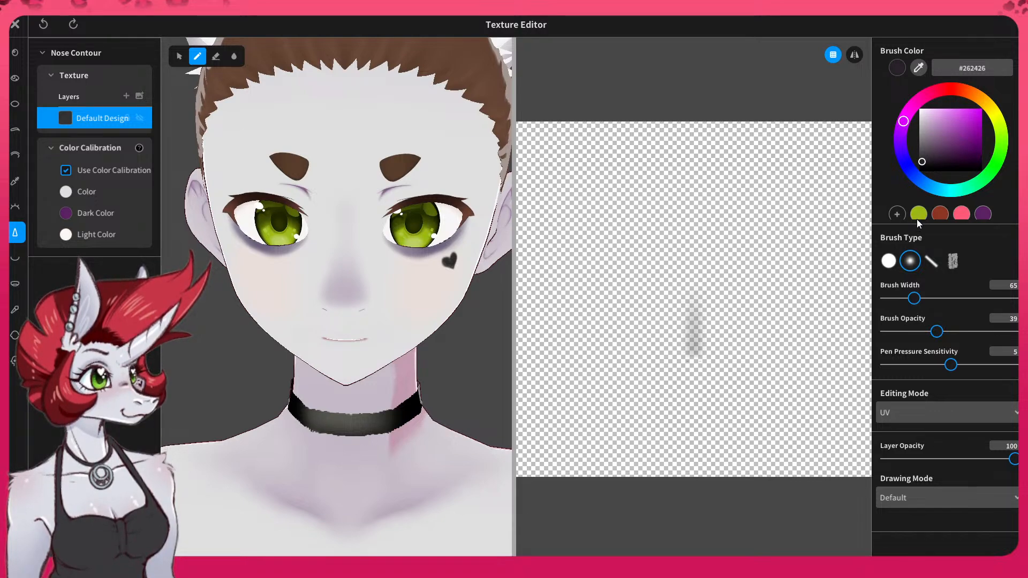
pyautogui.click(896, 216)
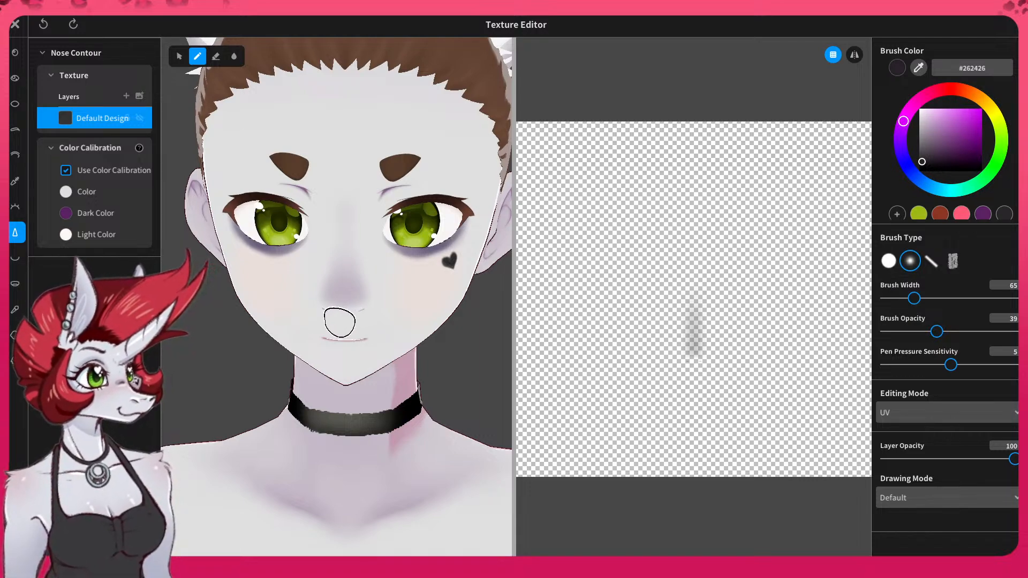
pyautogui.moveTo(333, 323); pyautogui.dragTo(353, 322)
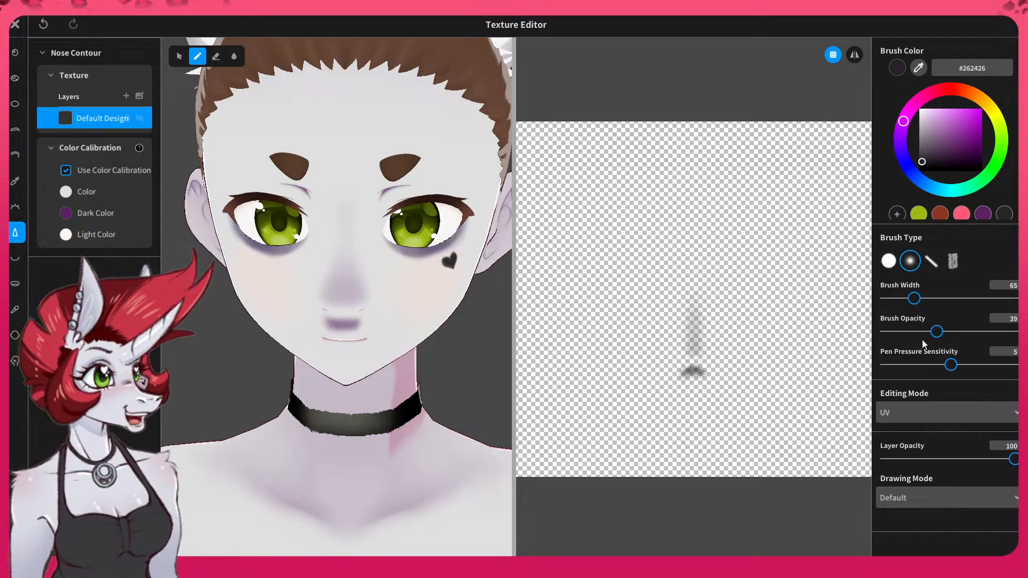
pyautogui.hotkey('ctrl', 'z')
# - Shade the area between the nose and mouth with the soft brush at width 122 and opacity 11
pyautogui.moveTo(937, 332); pyautogui.dragTo(902, 333)
pyautogui.moveTo(925, 299); pyautogui.dragTo(938, 298)
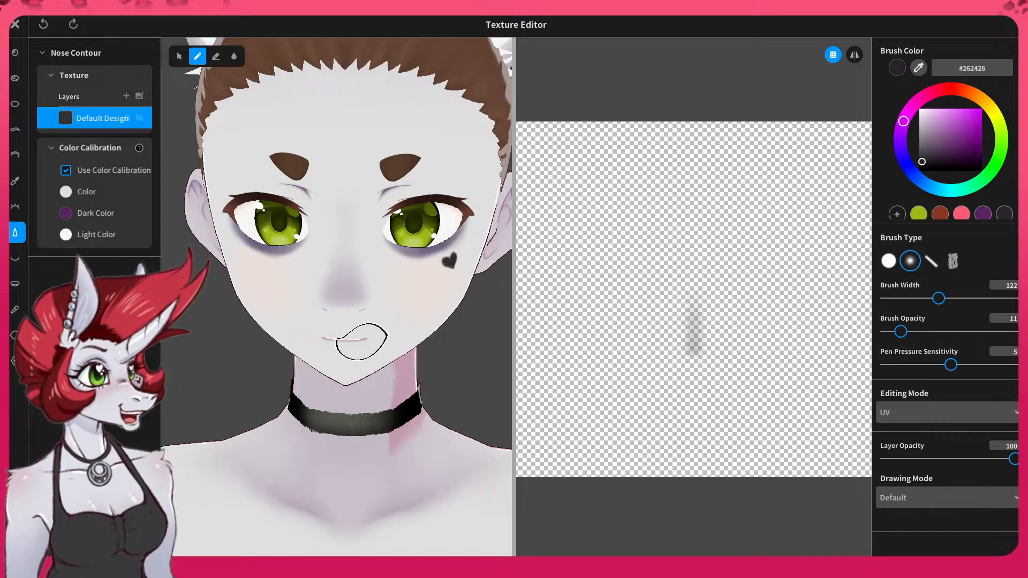
pyautogui.moveTo(328, 316)
pyautogui.mouseDown()
pyautogui.moveTo(380, 317)
pyautogui.moveTo(377, 328)
pyautogui.mouseUp()
pyautogui.hotkey('ctrl', 'z')
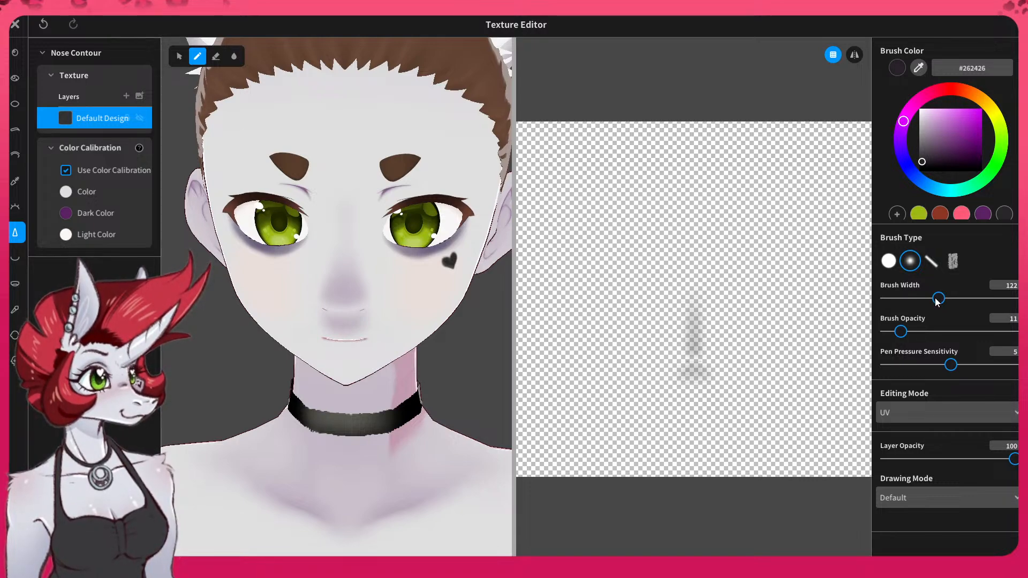
# - Paint a soft shadow just beneath the mouth on the Nose Contour texture with brush width 57
pyautogui.moveTo(937, 302); pyautogui.dragTo(914, 303)
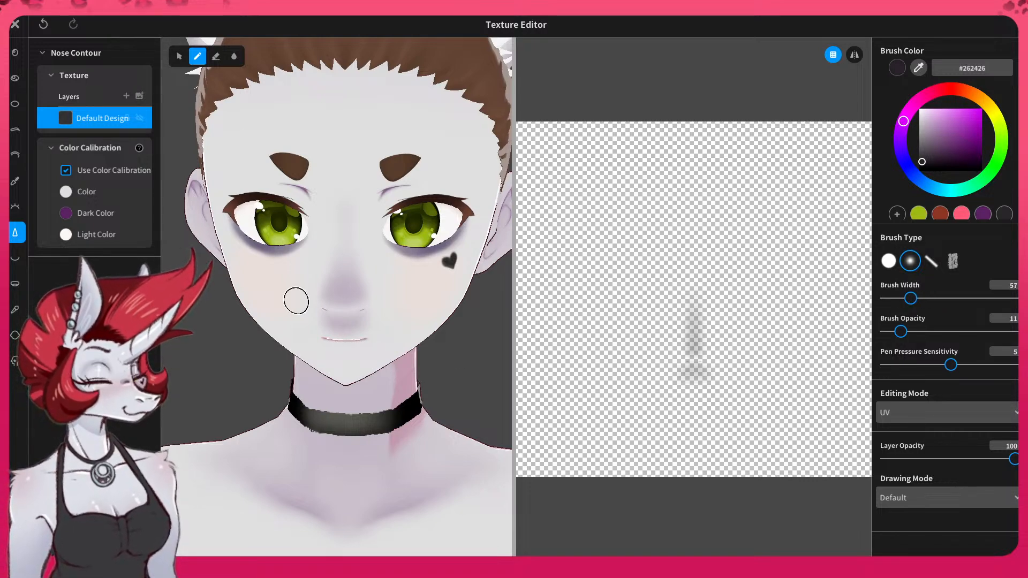
pyautogui.moveTo(327, 350); pyautogui.dragTo(361, 351)
pyautogui.hotkey('ctrl', 'z')
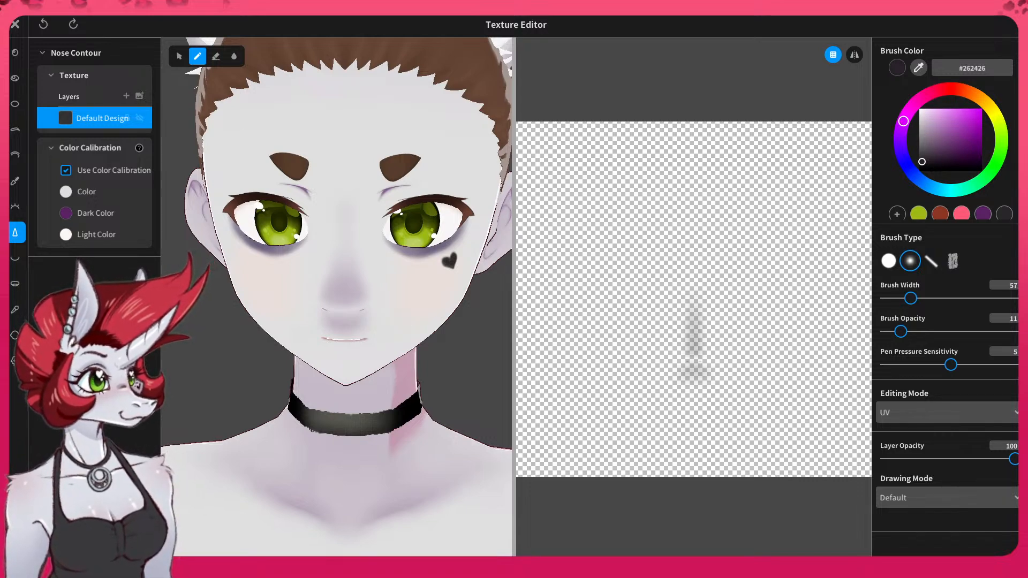
pyautogui.moveTo(407, 316); pyautogui.dragTo(365, 355, button='right')
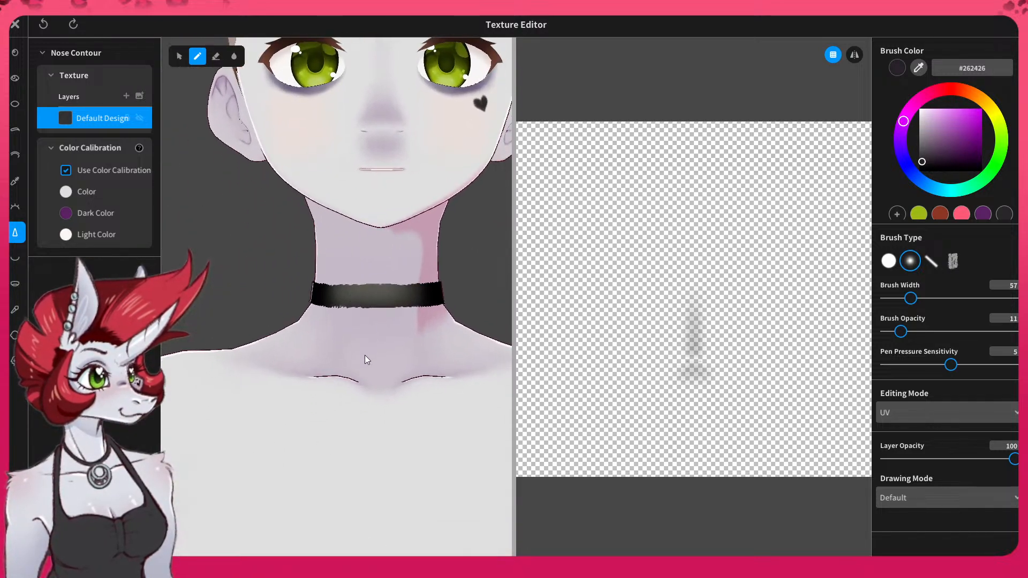
pyautogui.moveTo(381, 307); pyautogui.dragTo(342, 554, button='middle')
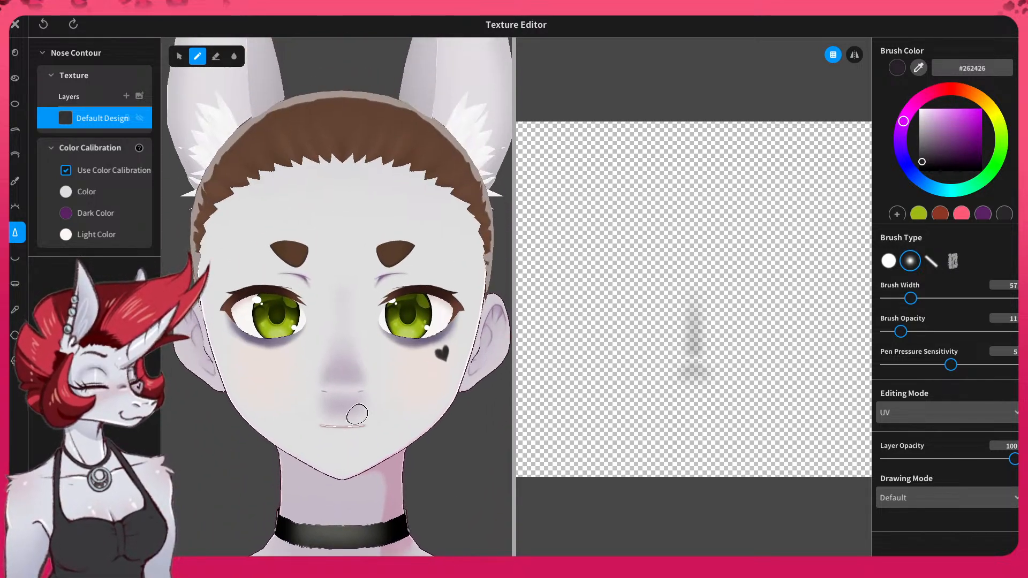
pyautogui.moveTo(357, 414); pyautogui.dragTo(360, 408, button='right')
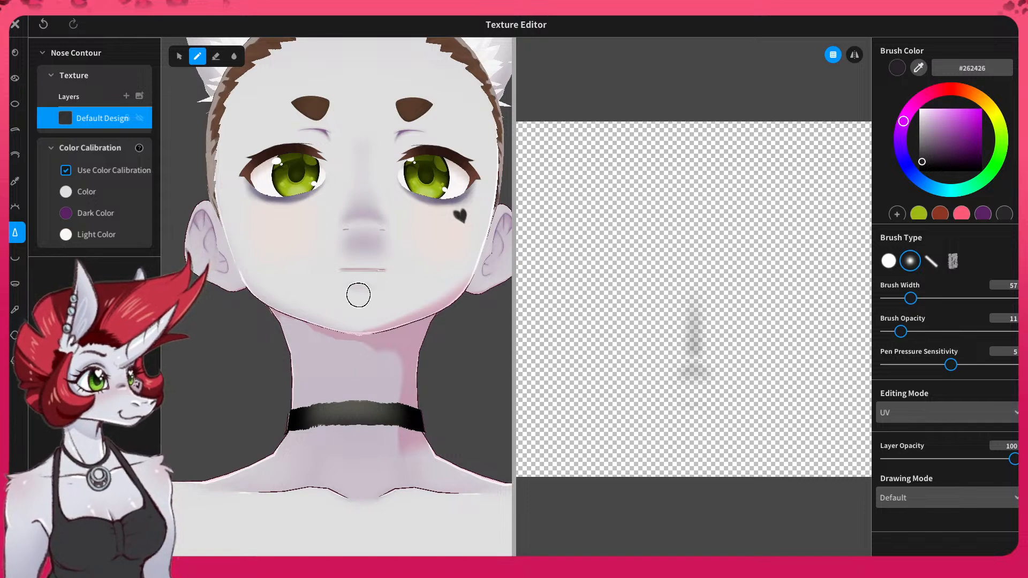
pyautogui.moveTo(360, 289); pyautogui.dragTo(381, 289)
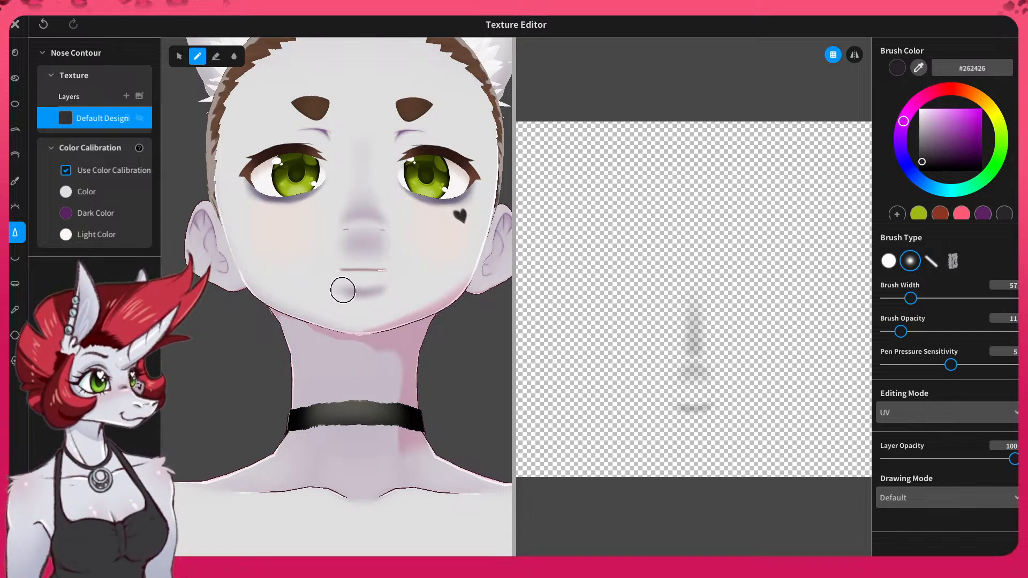
# - Paint two small curved dark nostrils at the tip of the nose with the brush at width 12 and opacity 79
pyautogui.click(217, 56)
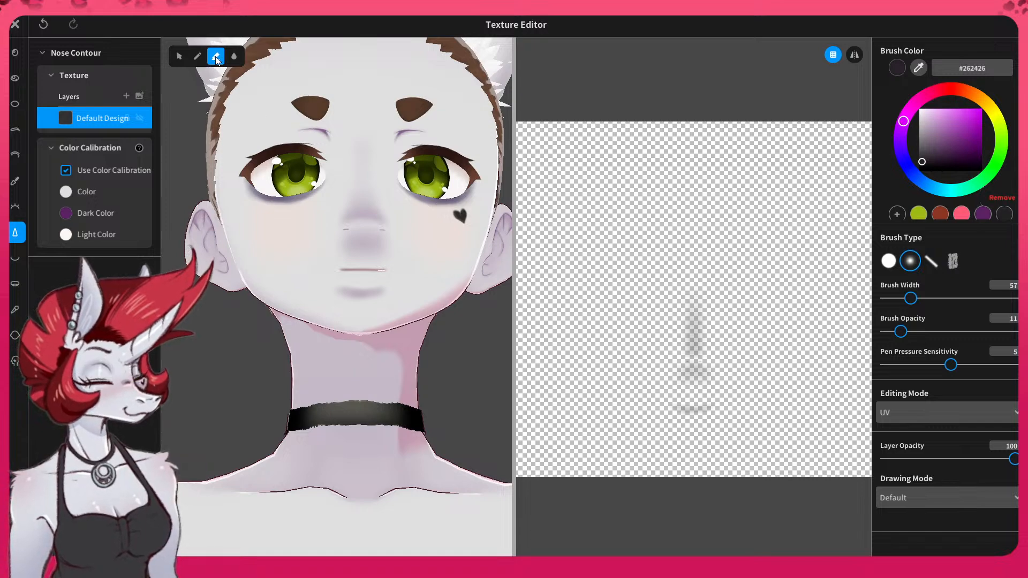
pyautogui.moveTo(911, 300)
pyautogui.mouseDown()
pyautogui.moveTo(903, 300)
pyautogui.moveTo(920, 332)
pyautogui.mouseUp()
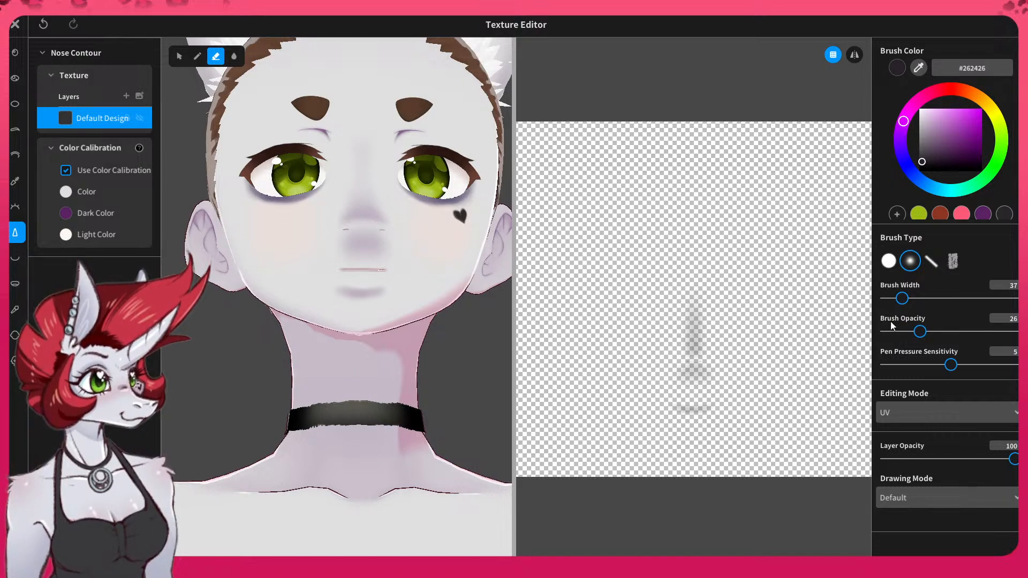
pyautogui.moveTo(919, 332)
pyautogui.mouseDown()
pyautogui.moveTo(904, 332)
pyautogui.moveTo(988, 333)
pyautogui.mouseUp()
pyautogui.moveTo(902, 298); pyautogui.dragTo(891, 298)
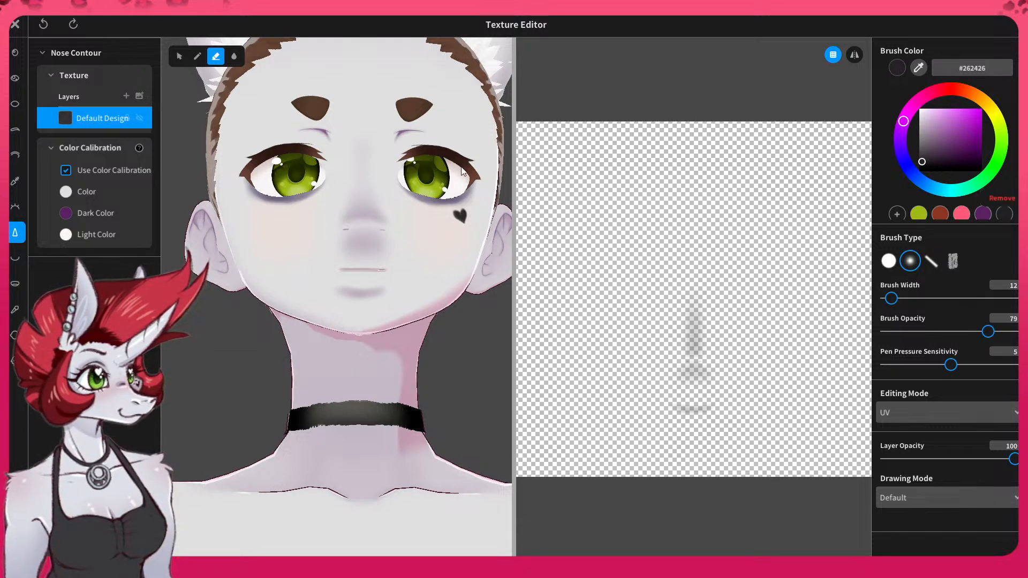
pyautogui.click(197, 56)
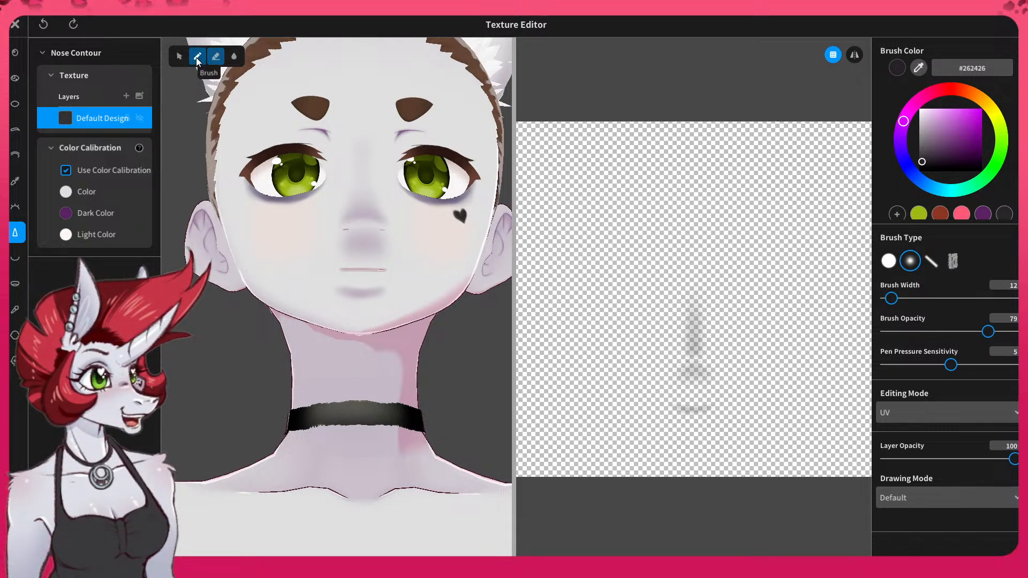
pyautogui.click(382, 233)
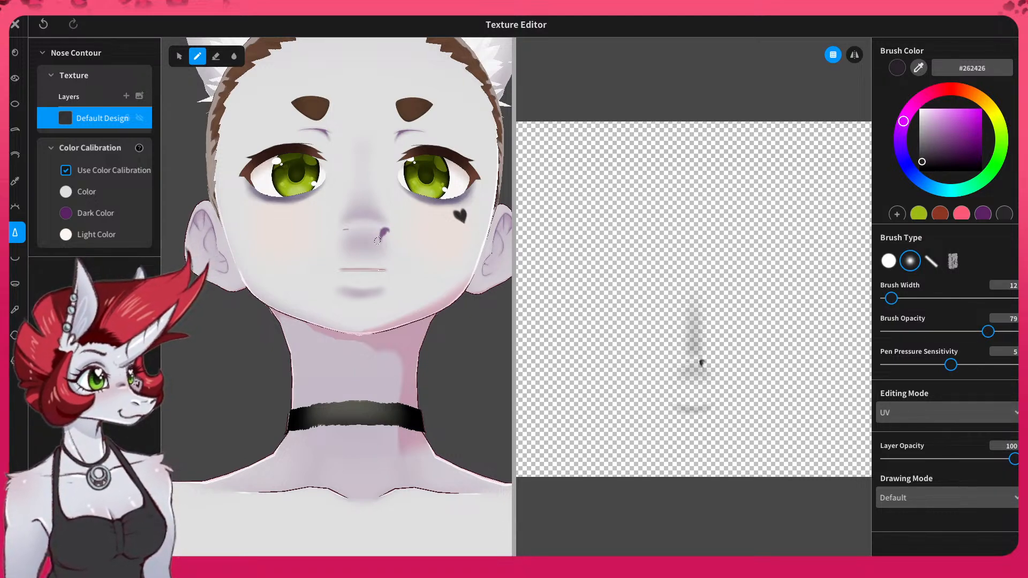
pyautogui.click(346, 229)
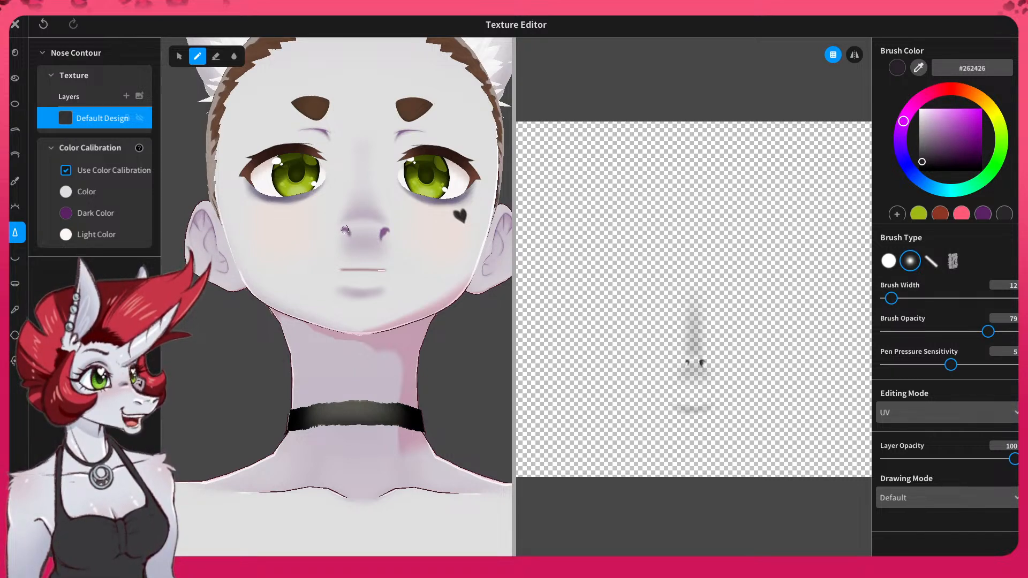
pyautogui.moveTo(348, 232); pyautogui.dragTo(345, 233)
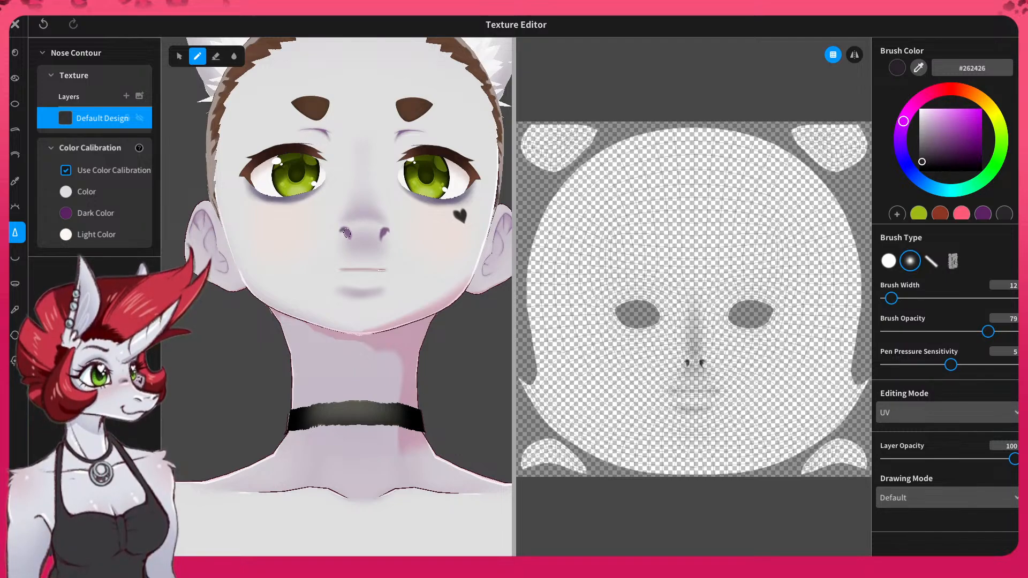
pyautogui.moveTo(388, 232); pyautogui.dragTo(382, 238)
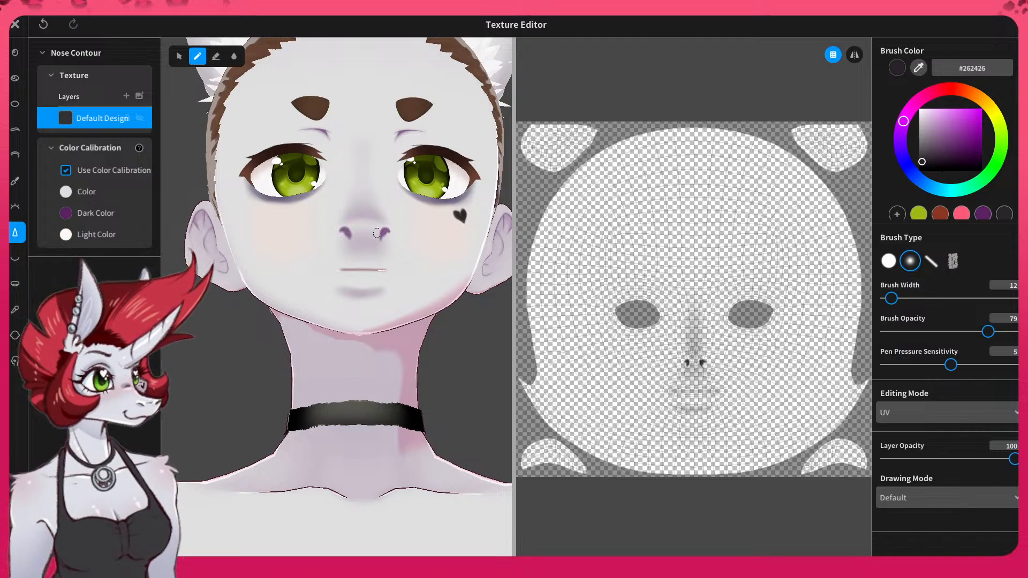
pyautogui.hotkey('ctrl', 'z')
pyautogui.moveTo(388, 230); pyautogui.dragTo(389, 238)
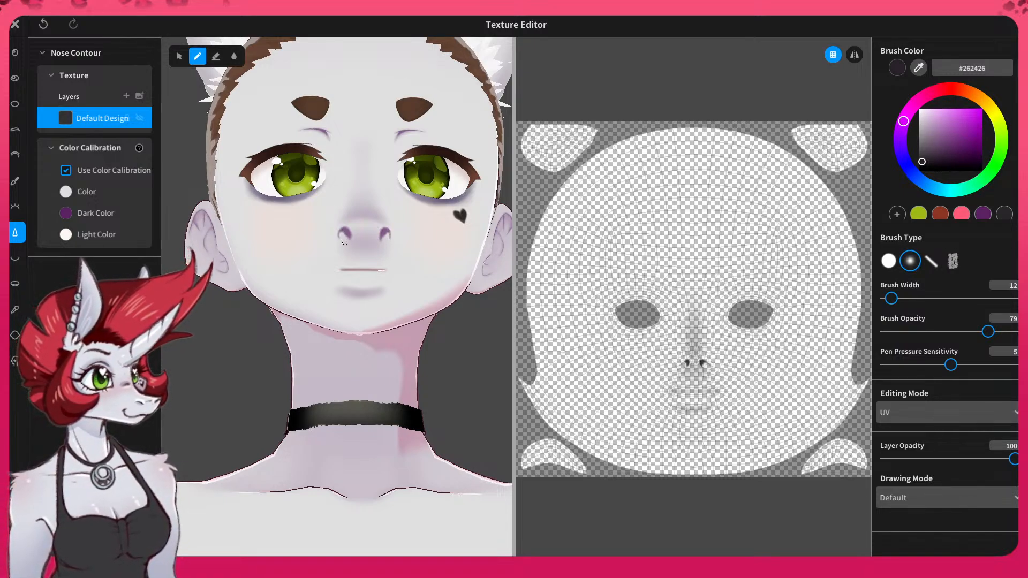
# - Examine the painted nostrils and muzzle shading on the avatar's head from different distances and angles
pyautogui.moveTo(422, 291); pyautogui.dragTo(404, 299, button='middle')
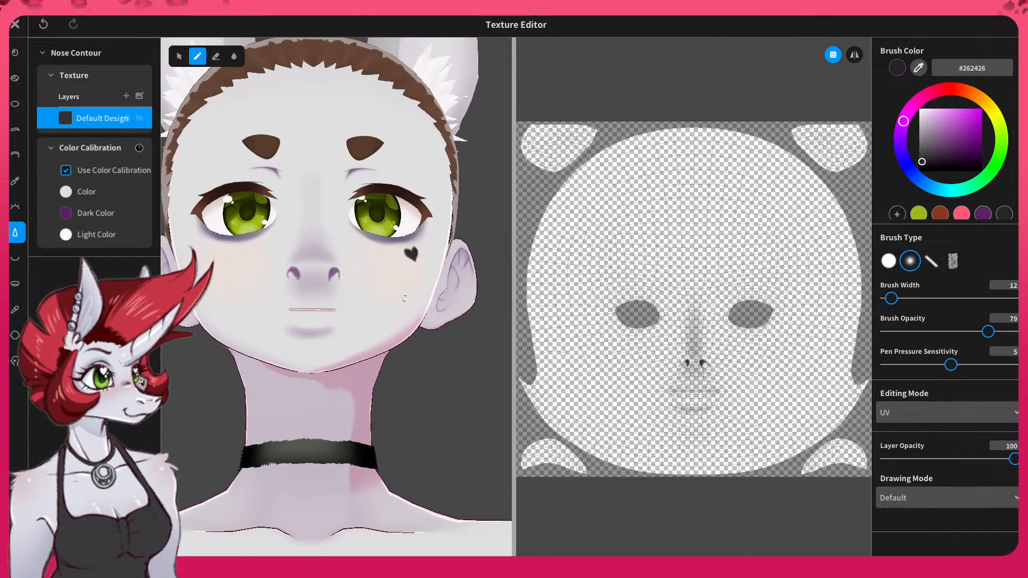
pyautogui.scroll(-7, 405, 299)
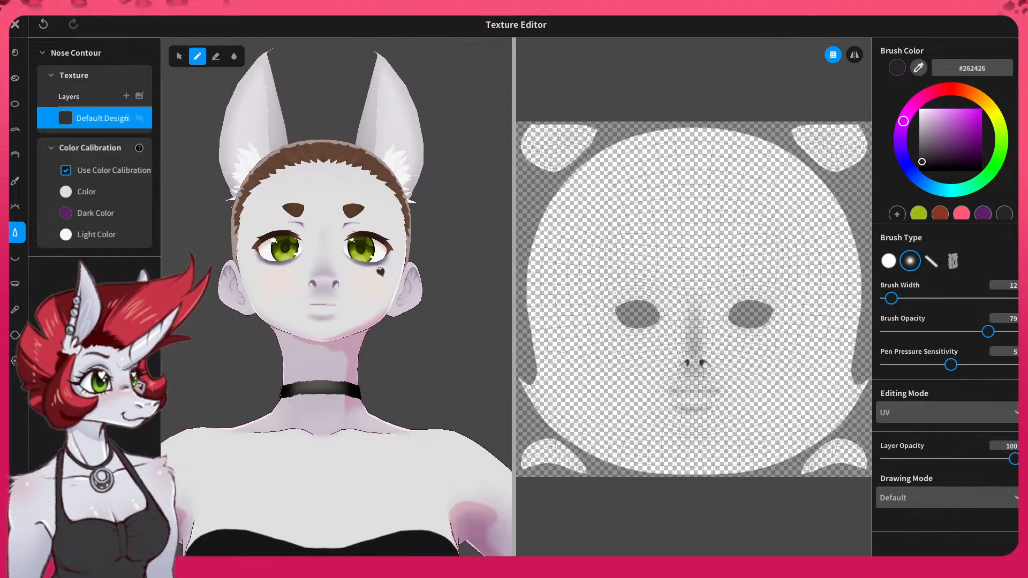
pyautogui.moveTo(382, 365); pyautogui.dragTo(348, 375, button='right')
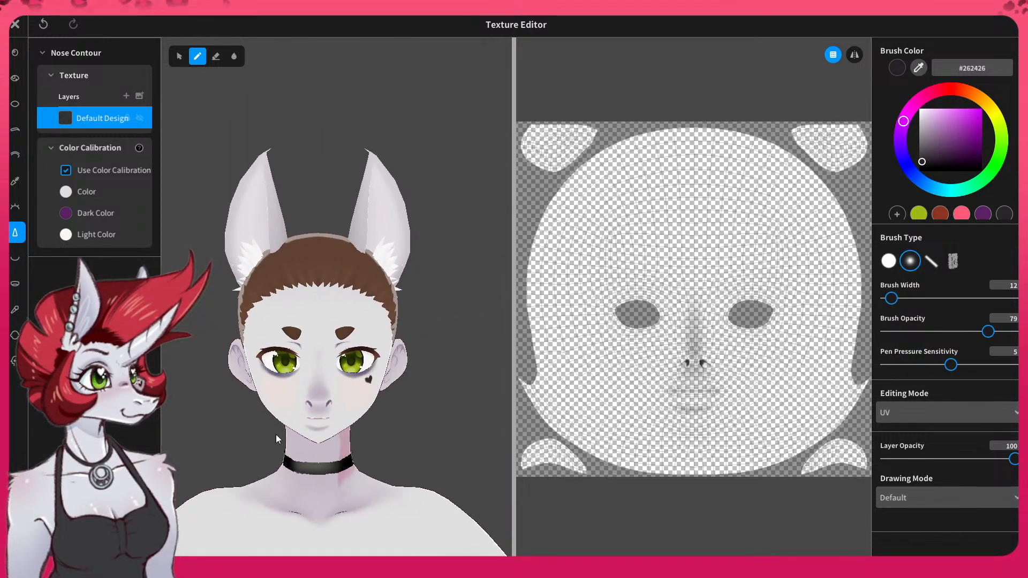
pyautogui.scroll(2, 276, 438)
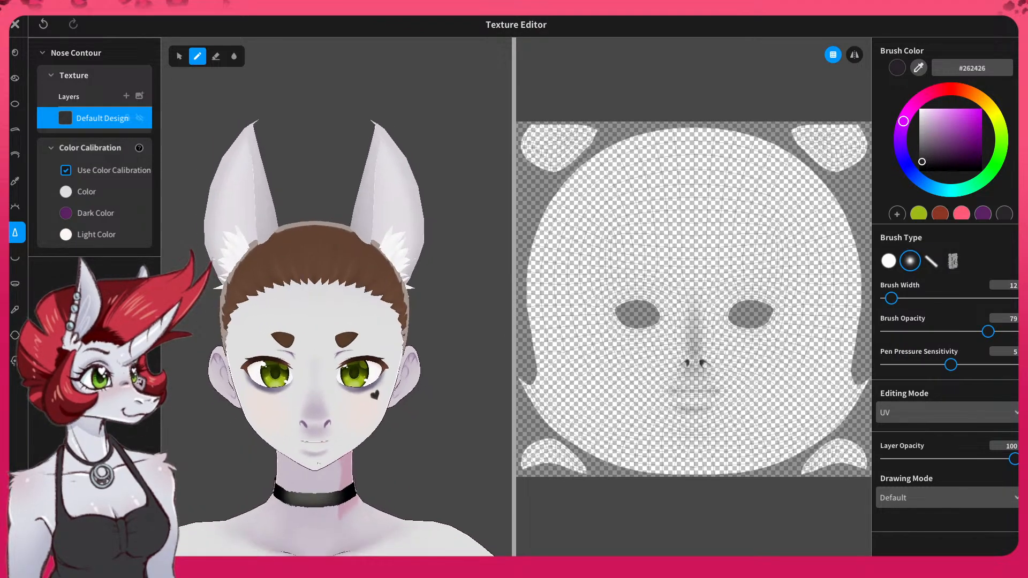
pyautogui.scroll(3, 330, 445)
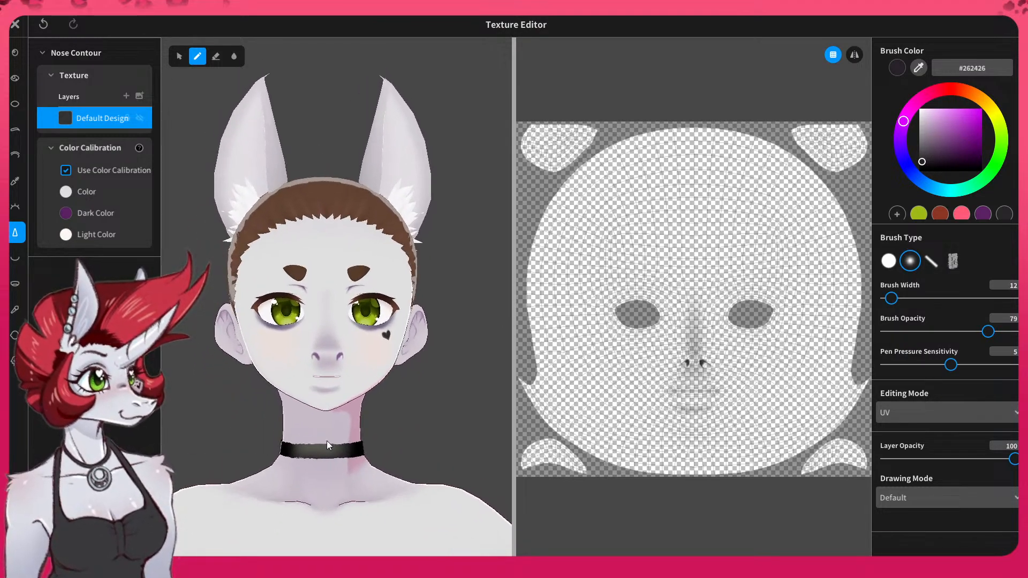
pyautogui.scroll(4, 313, 465)
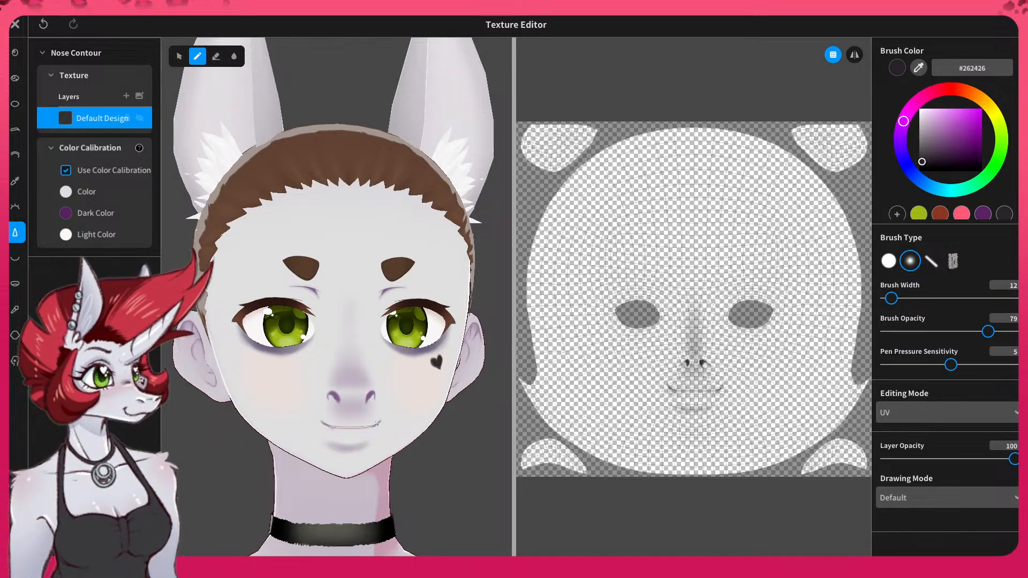
# - Paint a dark line along the avatar's mouth on the Nose Contour texture with the soft brush at width 12 and opacity 79
pyautogui.moveTo(343, 427); pyautogui.dragTo(343, 433)
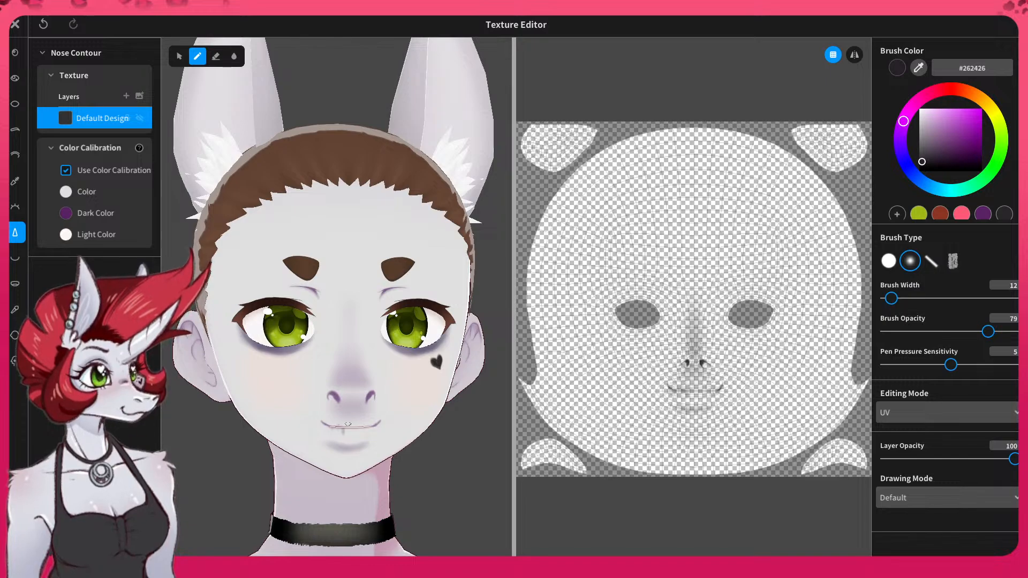
pyautogui.hotkey('ctrl', 'z')
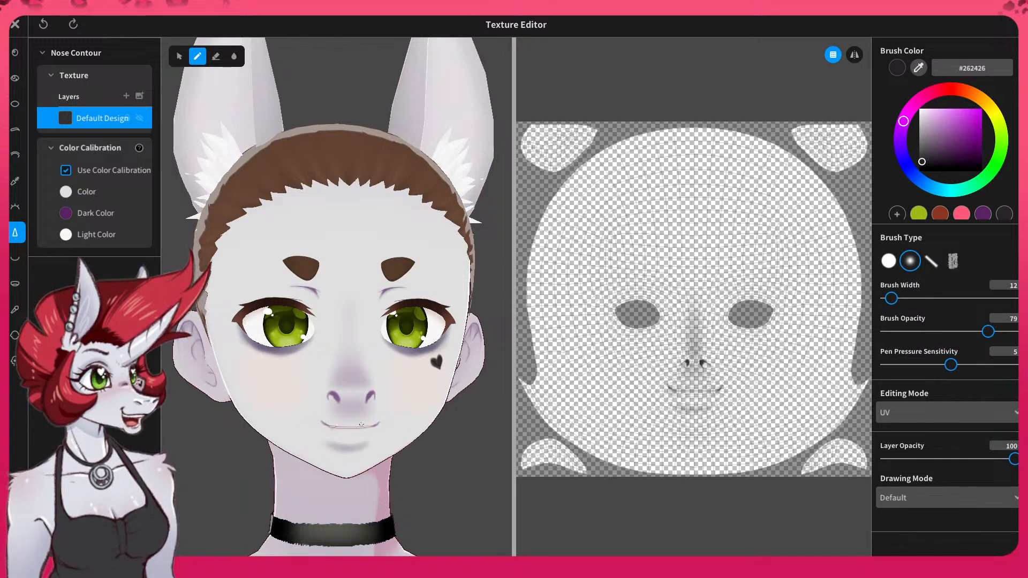
pyautogui.moveTo(355, 428); pyautogui.dragTo(348, 427)
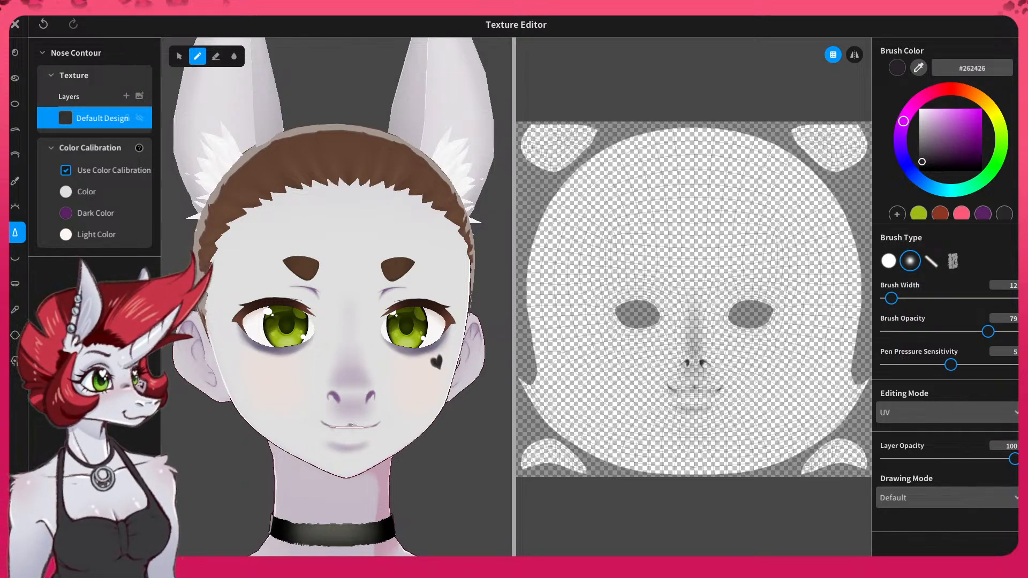
pyautogui.click(352, 426)
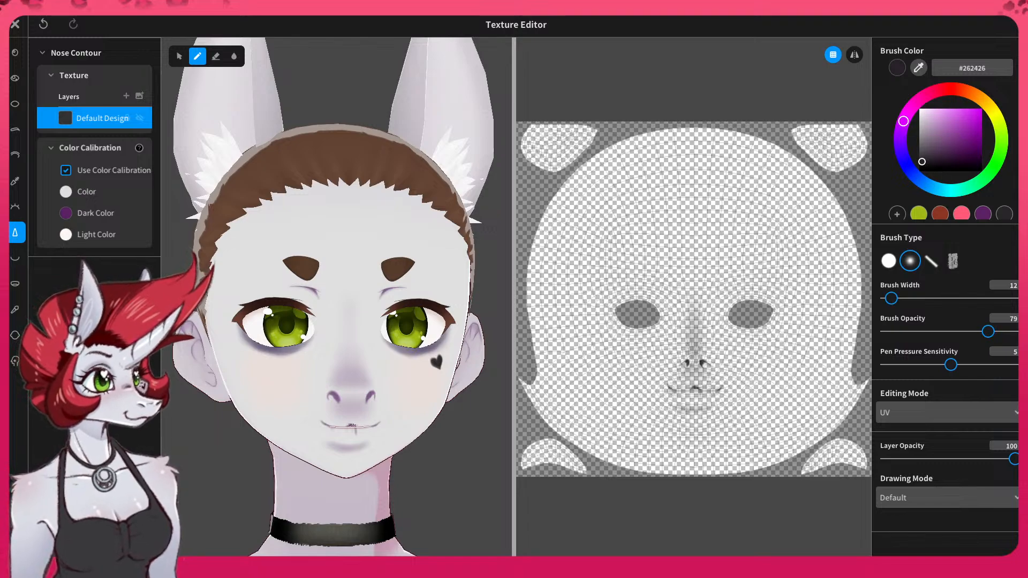
pyautogui.moveTo(360, 427); pyautogui.dragTo(374, 425)
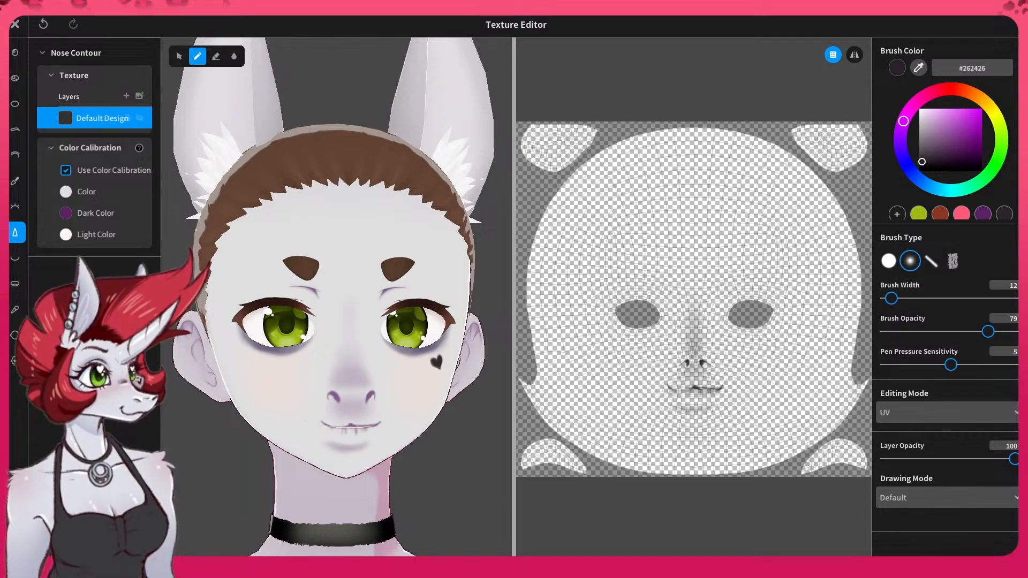
pyautogui.moveTo(336, 426)
pyautogui.mouseDown()
pyautogui.moveTo(323, 423)
pyautogui.moveTo(348, 426)
pyautogui.mouseUp()
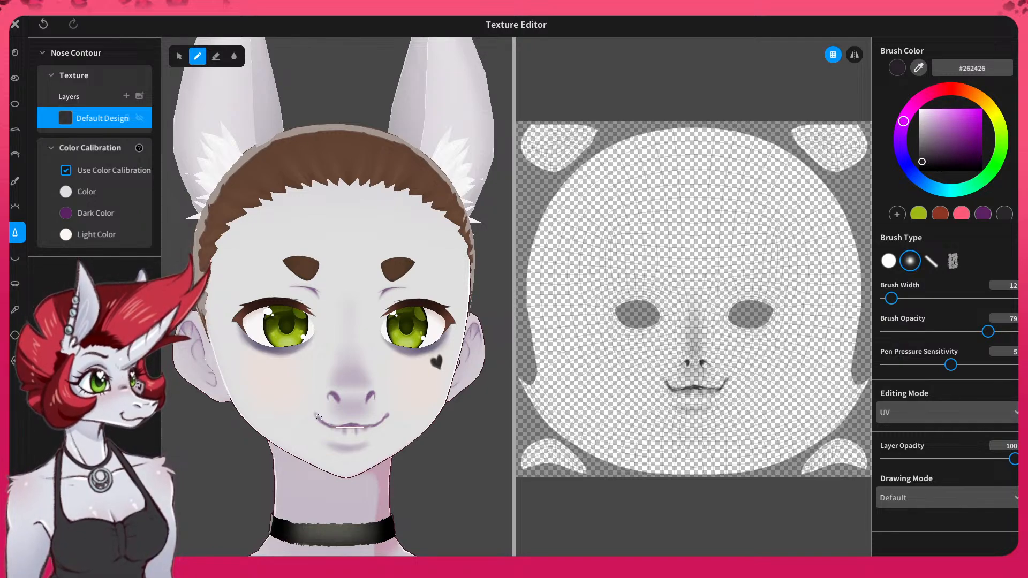
# - Undo the last stroke at the mouth corner and paint upturned curls at both ends of the mouth line
pyautogui.hotkey('ctrl', 'z')
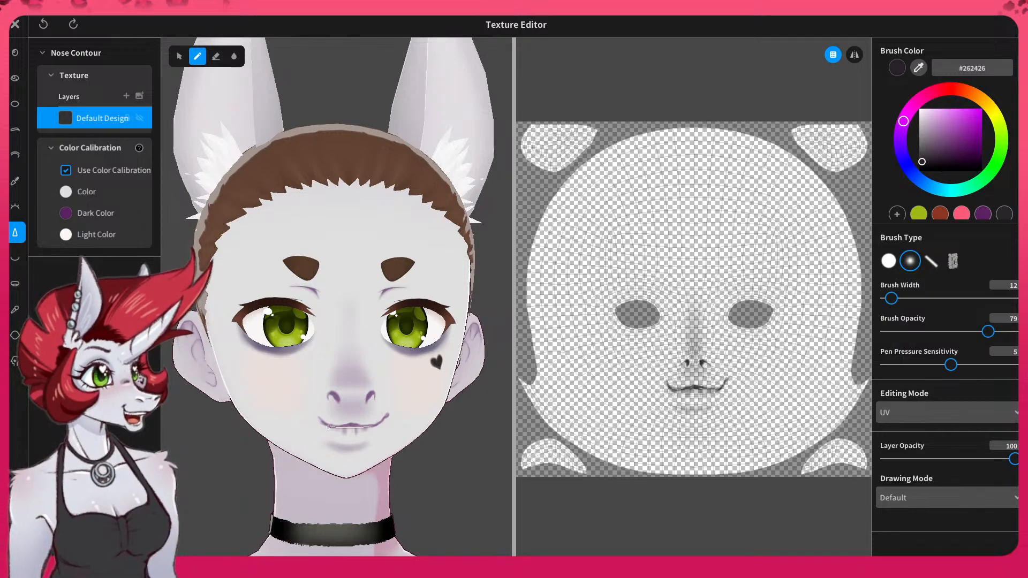
pyautogui.moveTo(319, 421); pyautogui.dragTo(321, 422)
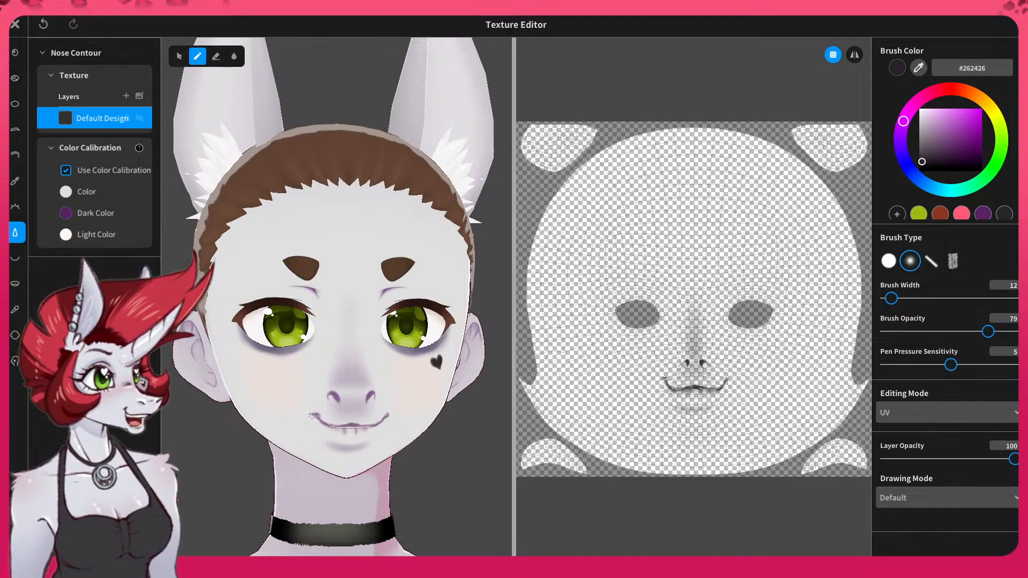
pyautogui.moveTo(312, 417); pyautogui.dragTo(321, 418)
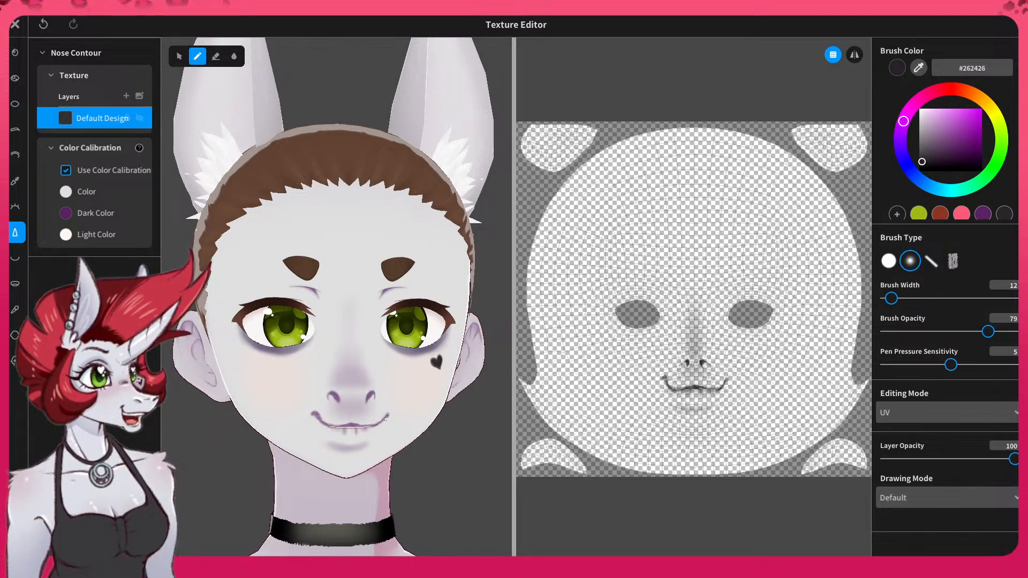
pyautogui.moveTo(384, 417); pyautogui.dragTo(390, 416)
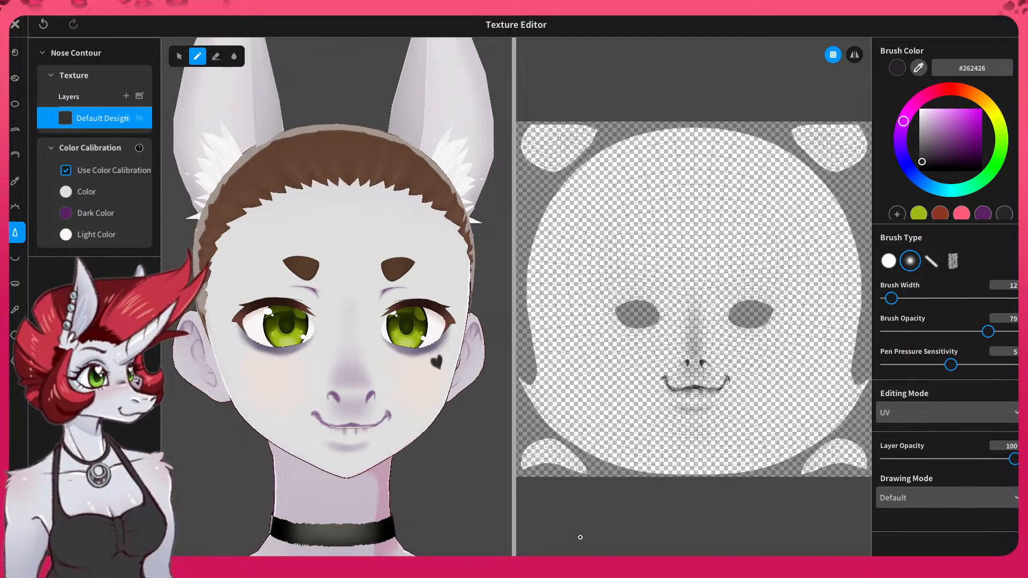
# - Thin the painted mouth line by erasing along its upper edge out to both corners with the eraser at width 12
pyautogui.scroll(-8, 391, 416)
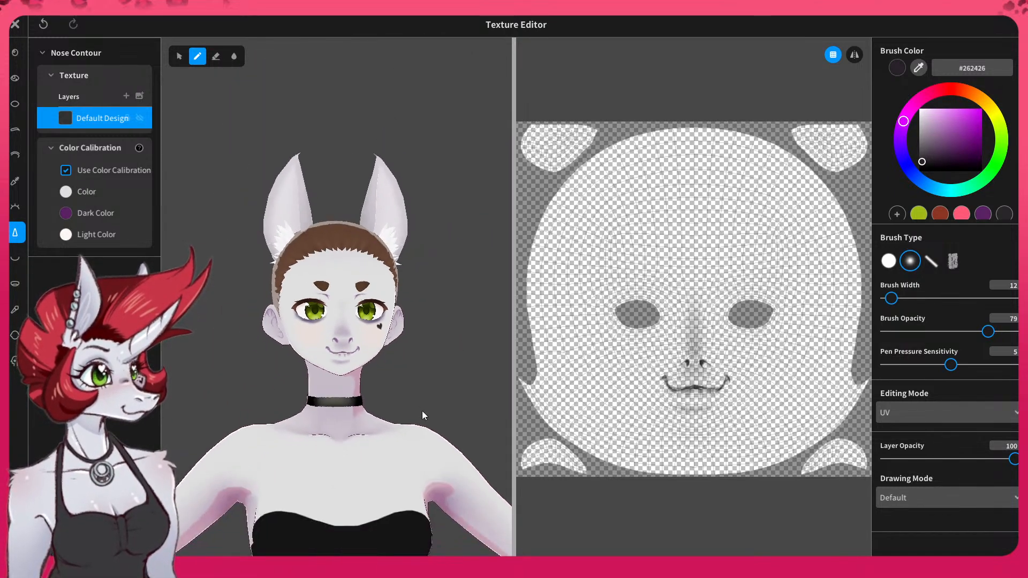
pyautogui.moveTo(391, 416)
pyautogui.mouseDown(button='right')
pyautogui.moveTo(358, 422)
pyautogui.moveTo(414, 413)
pyautogui.moveTo(375, 421)
pyautogui.mouseUp(button='right')
pyautogui.scroll(8, 337, 321)
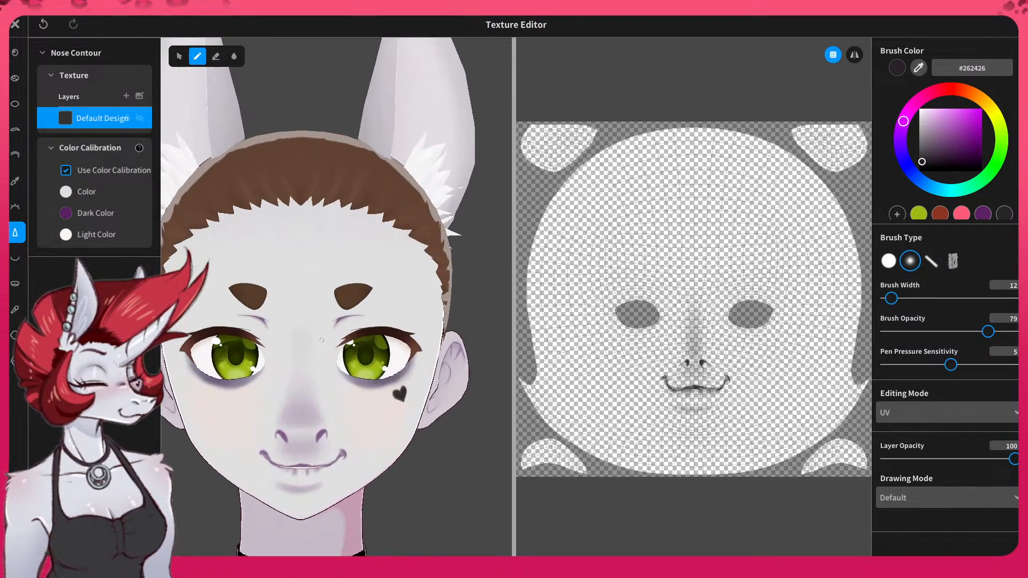
pyautogui.scroll(5, 355, 473)
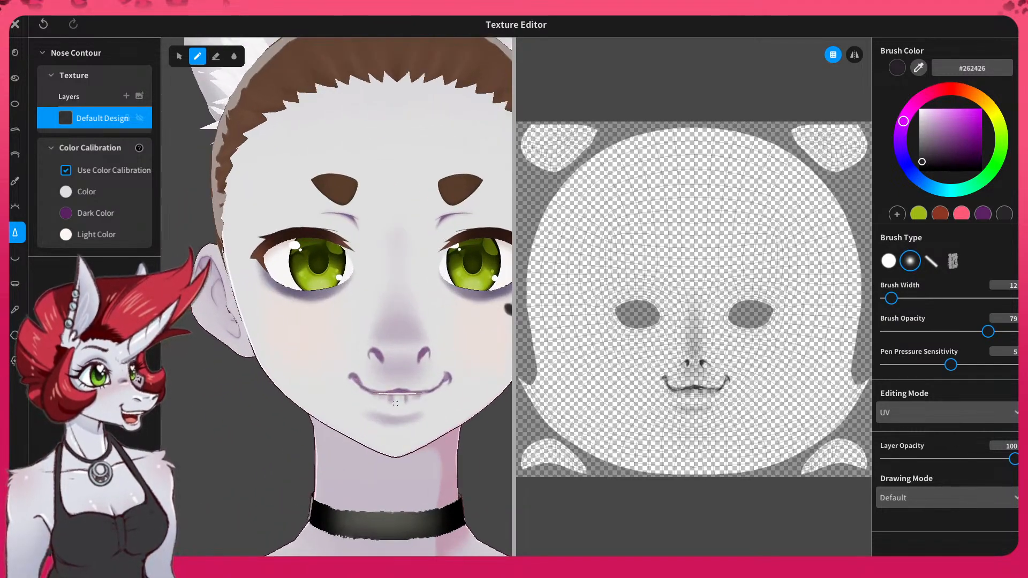
pyautogui.scroll(2, 396, 402)
pyautogui.moveTo(428, 429)
pyautogui.mouseDown(button='middle')
pyautogui.moveTo(406, 439)
pyautogui.moveTo(408, 429)
pyautogui.mouseUp(button='middle')
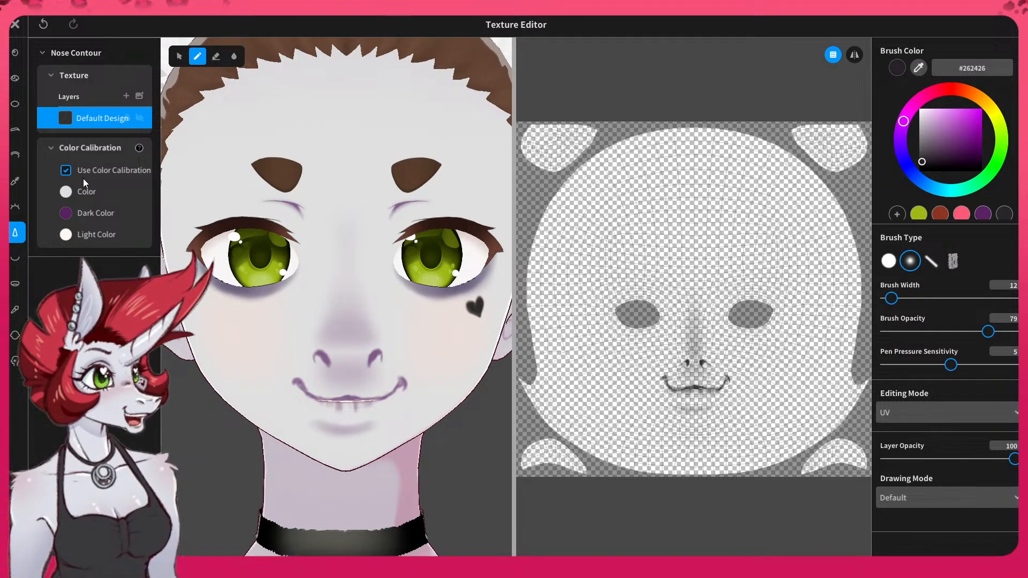
pyautogui.click(215, 57)
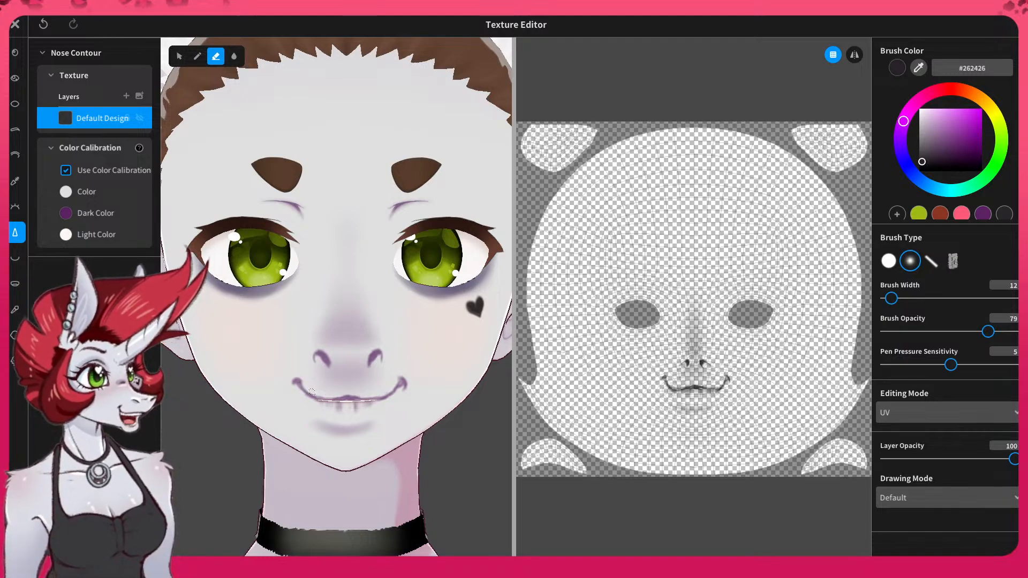
pyautogui.moveTo(315, 391); pyautogui.dragTo(368, 399)
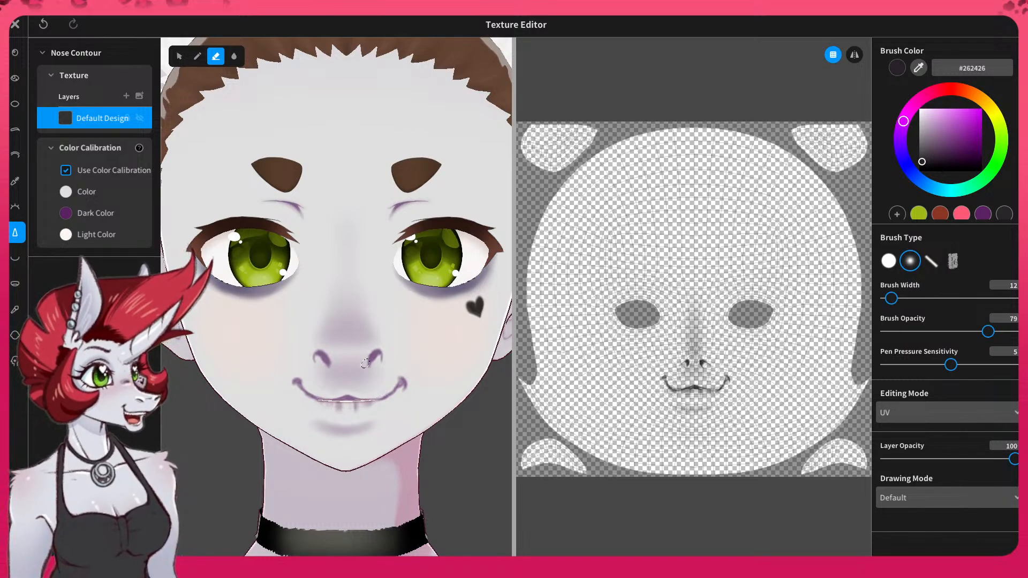
pyautogui.moveTo(381, 396); pyautogui.dragTo(400, 379)
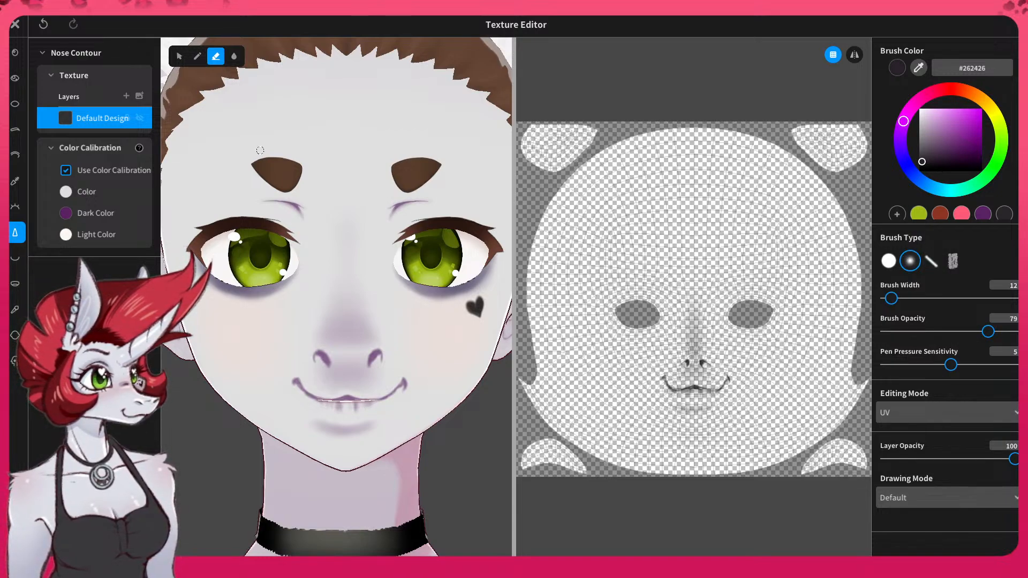
# - Soften the painted mouth line and nostrils with the Blur tool at width 12 and opacity 79
pyautogui.click(236, 56)
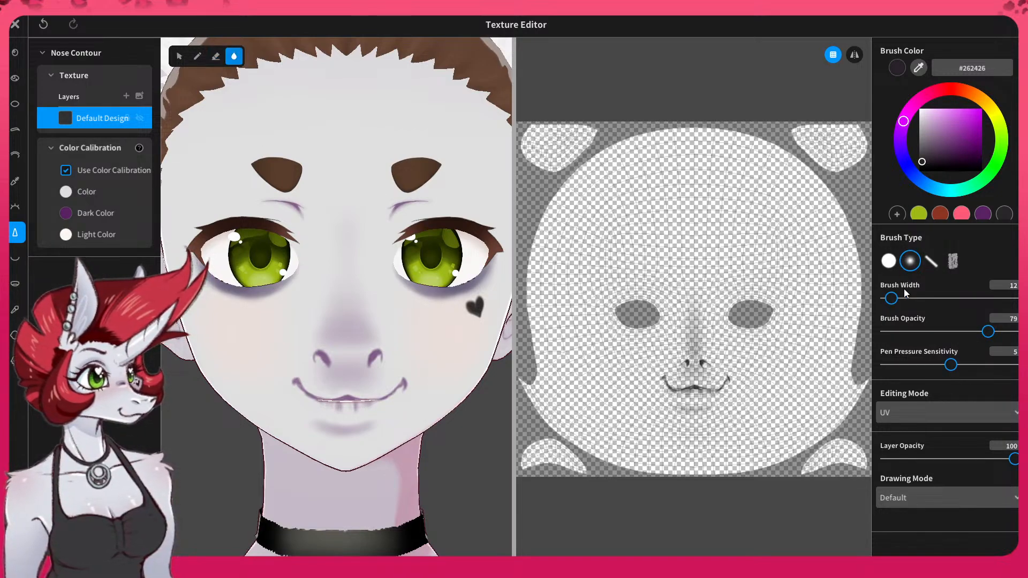
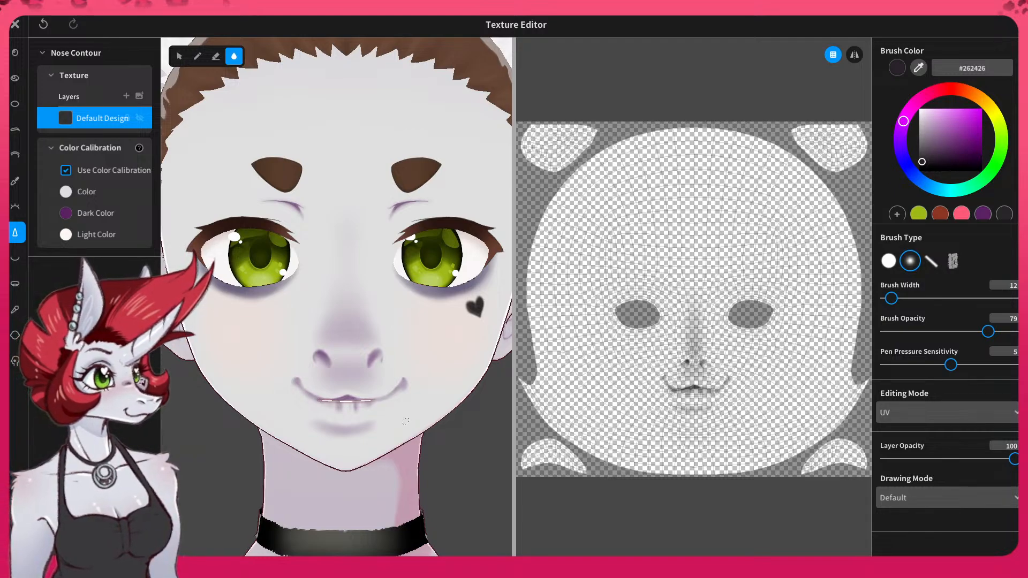
pyautogui.moveTo(488, 415); pyautogui.dragTo(435, 419, button='middle')
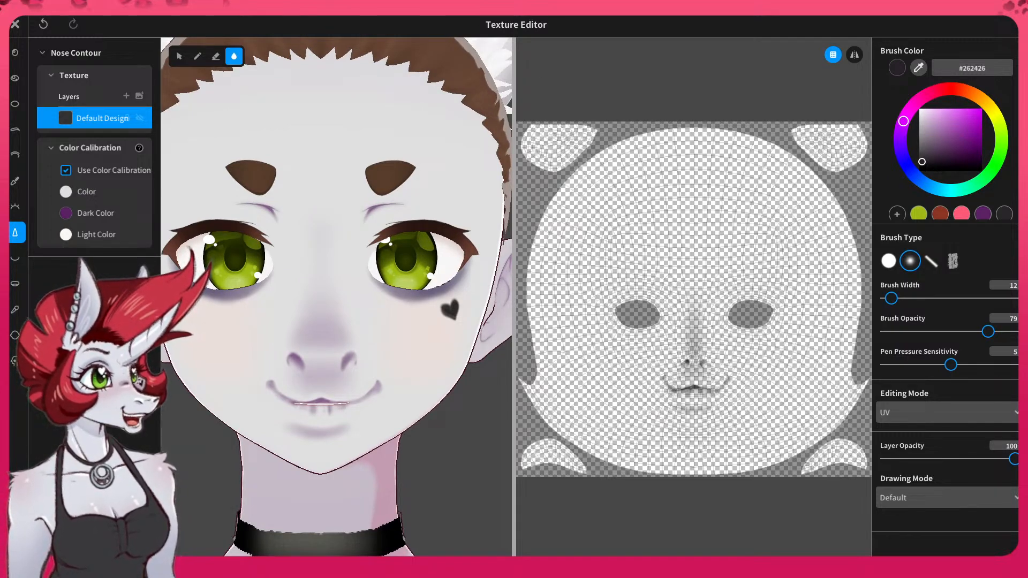
# - Alpha-lock the Default Design layer and paint the nose bridge shading white (#FFFFFF) with the hard round brush at width 59
pyautogui.rightClick(107, 119)
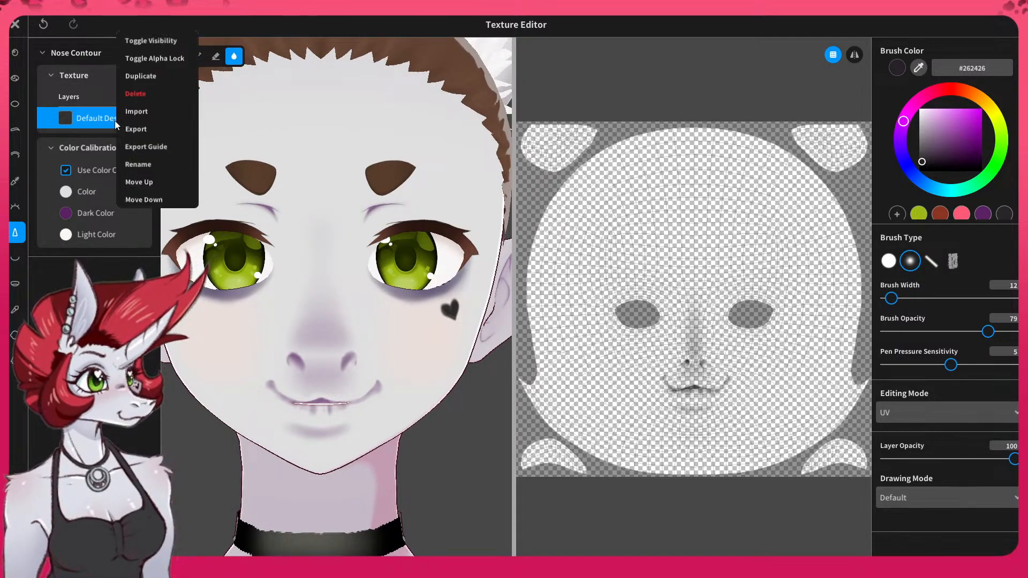
pyautogui.click(159, 59)
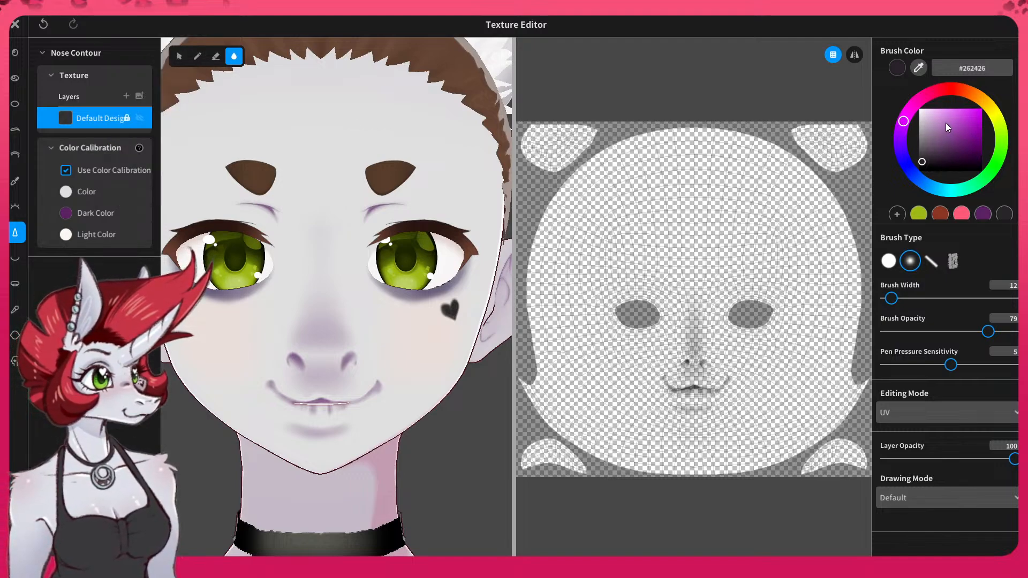
pyautogui.moveTo(945, 125); pyautogui.dragTo(913, 107)
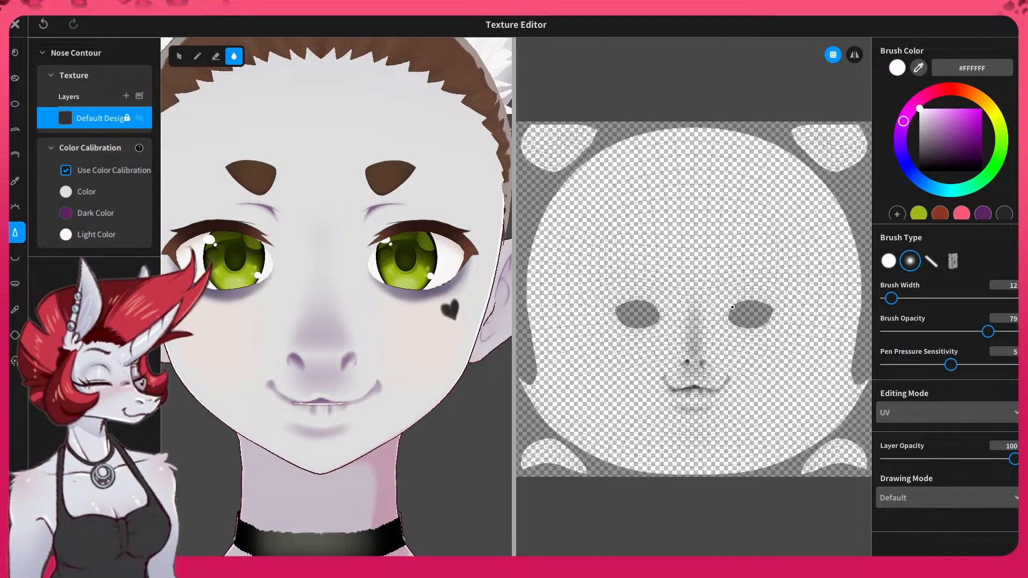
pyautogui.moveTo(892, 300); pyautogui.dragTo(912, 299)
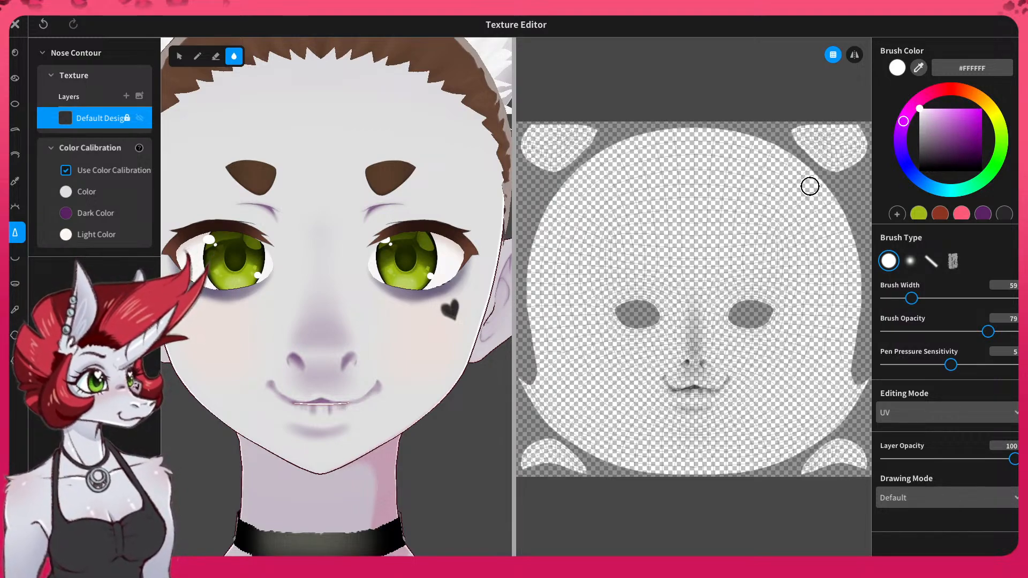
pyautogui.click(197, 55)
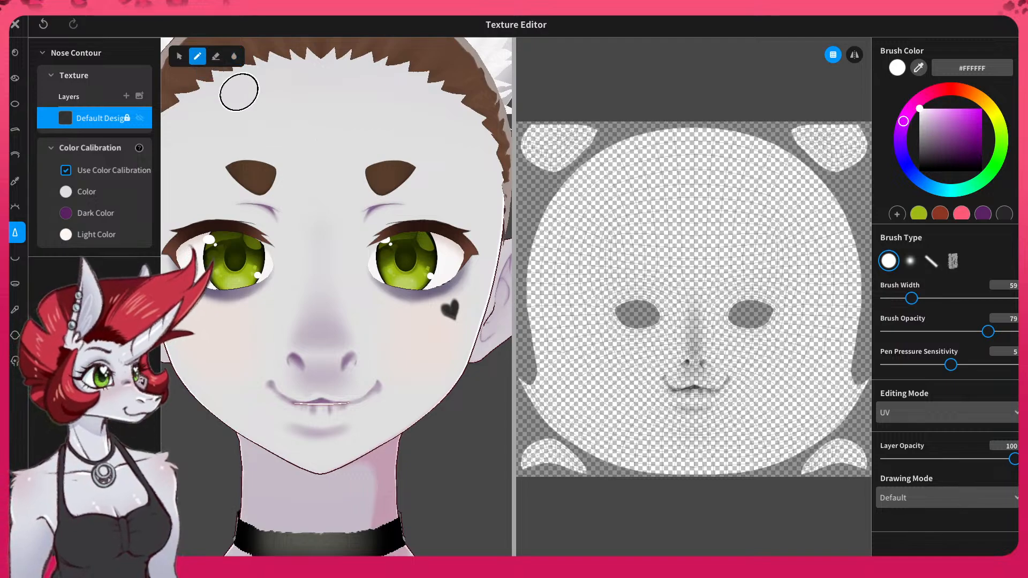
pyautogui.moveTo(698, 286)
pyautogui.mouseDown()
pyautogui.moveTo(691, 312)
pyautogui.moveTo(702, 330)
pyautogui.moveTo(679, 340)
pyautogui.moveTo(707, 346)
pyautogui.moveTo(680, 349)
pyautogui.mouseUp()
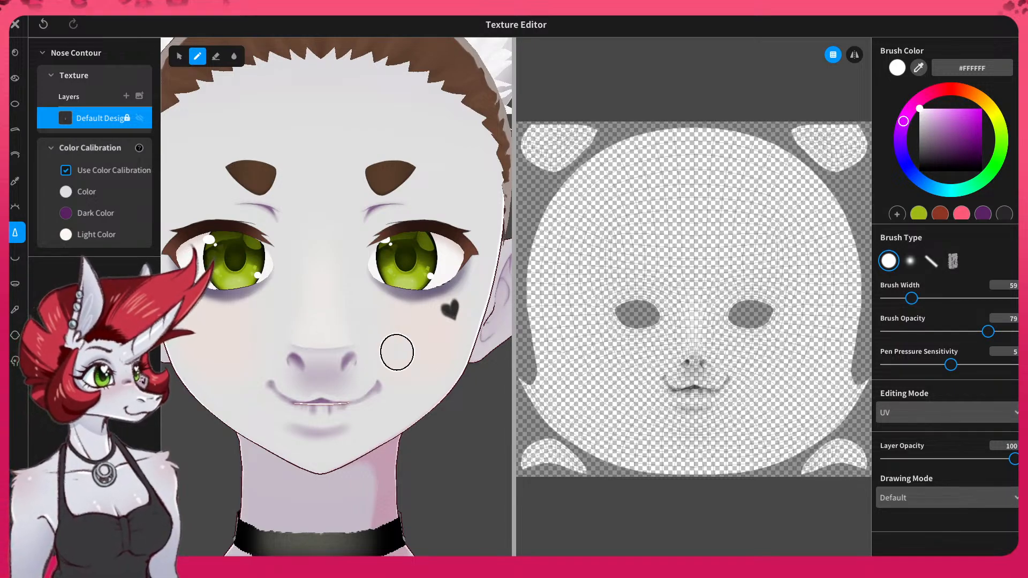
pyautogui.moveTo(680, 349)
pyautogui.mouseDown()
pyautogui.moveTo(706, 350)
pyautogui.moveTo(685, 353)
pyautogui.mouseUp()
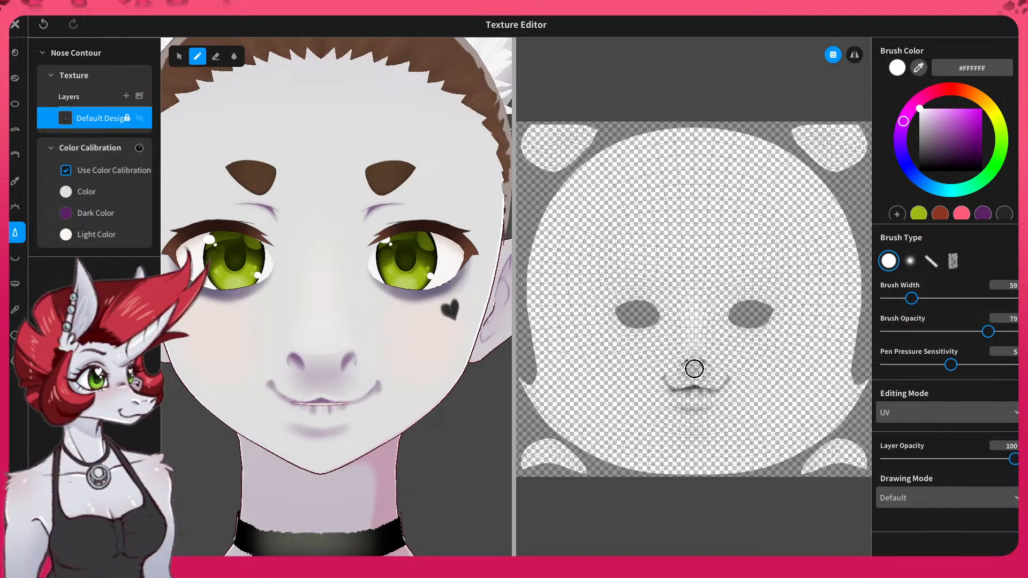
# - Paint small white touches around the nostrils and on the shadow beneath the mouth with the brush at width 13, undoing unwanted strokes
pyautogui.moveTo(911, 298); pyautogui.dragTo(891, 298)
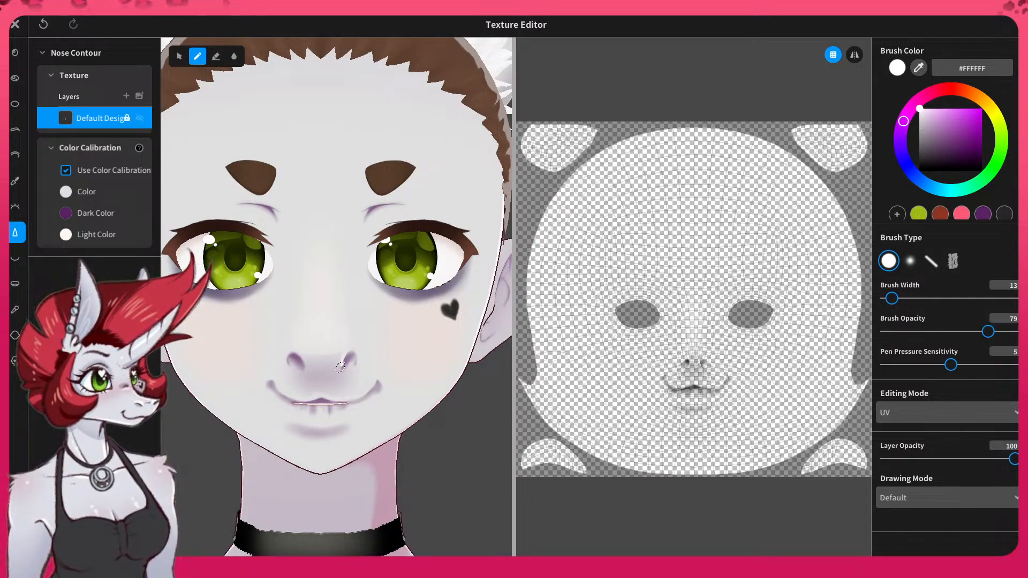
pyautogui.hotkey('ctrl', 'z')
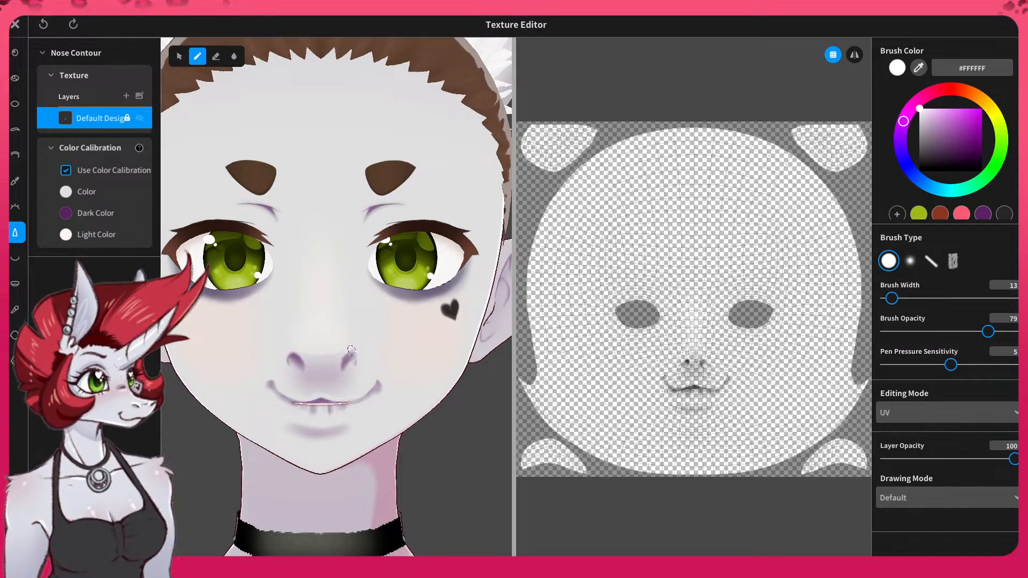
pyautogui.moveTo(351, 350); pyautogui.dragTo(346, 354)
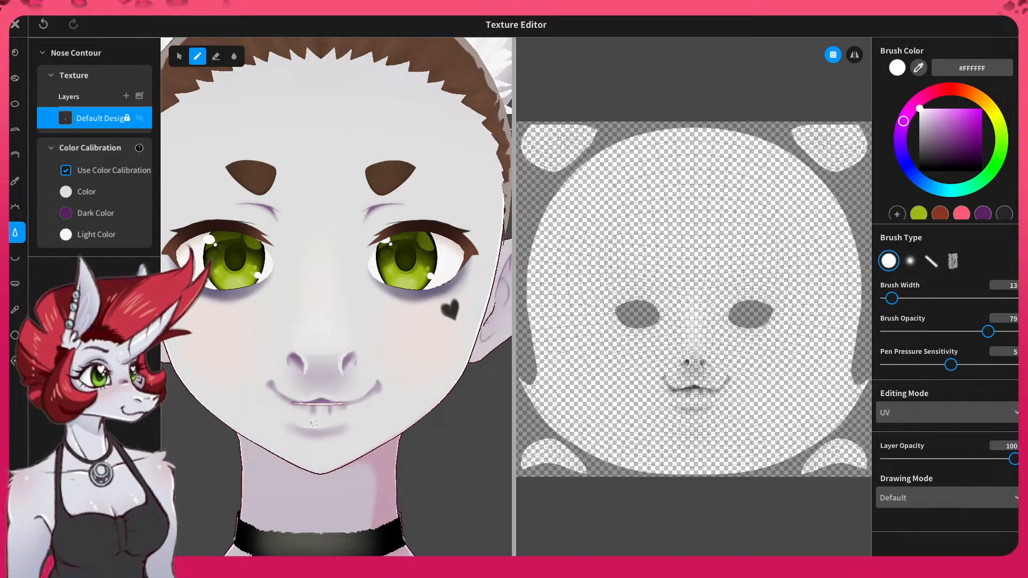
pyautogui.hotkey('ctrl', 'z')
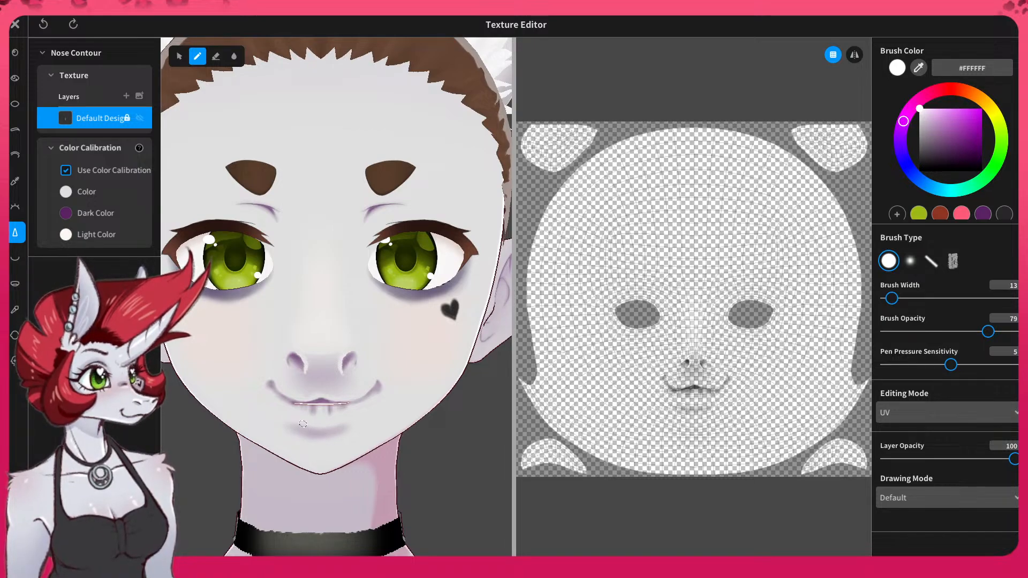
pyautogui.moveTo(303, 424); pyautogui.dragTo(322, 425)
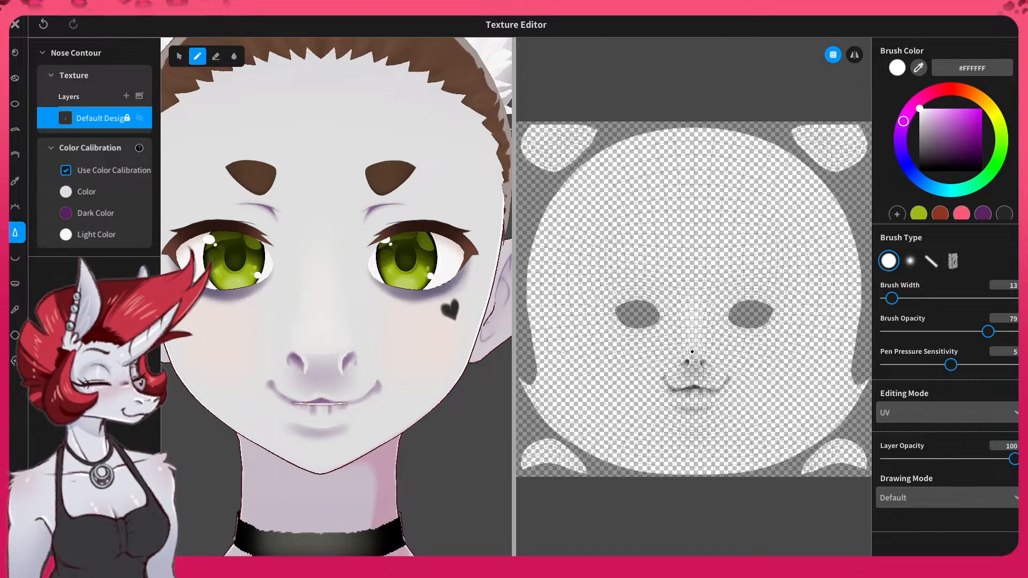
# - Turn off alpha lock on the Default Design layer and darken the nostrils with the soft brush in #262526, width 11, opacity 90
pyautogui.click(234, 57)
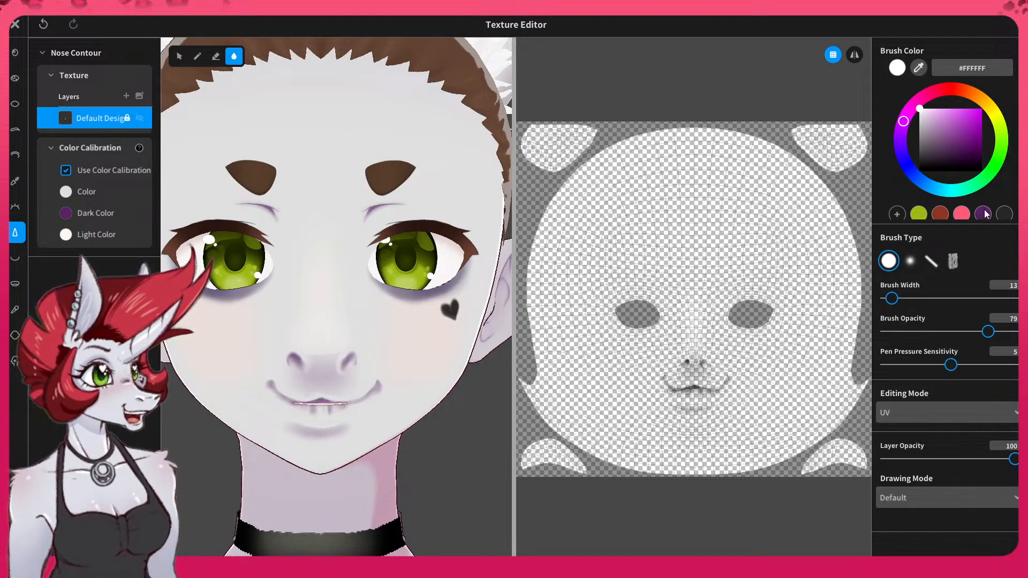
pyautogui.click(1004, 215)
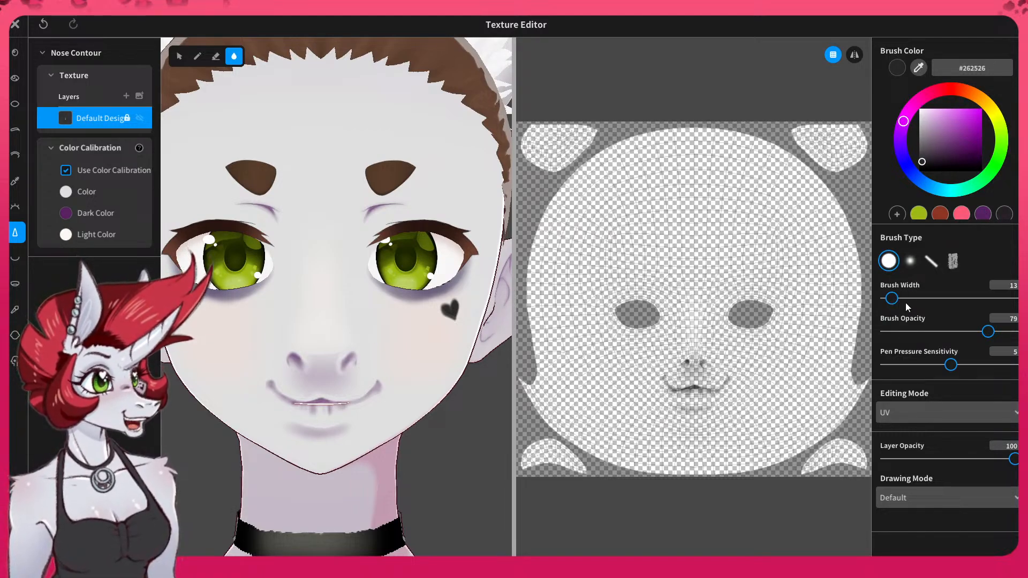
pyautogui.moveTo(988, 332); pyautogui.dragTo(976, 332)
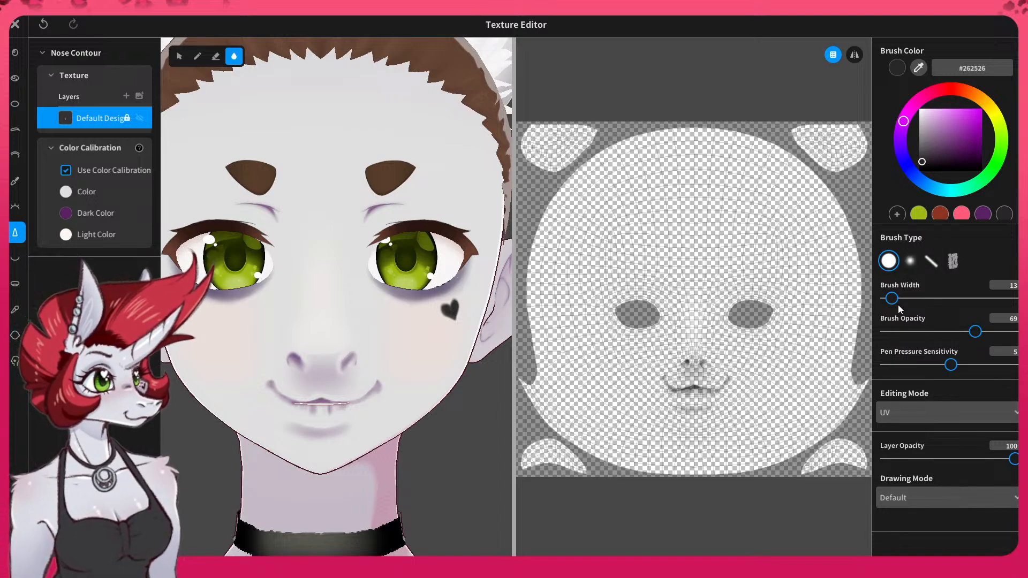
pyautogui.moveTo(976, 332); pyautogui.dragTo(993, 333)
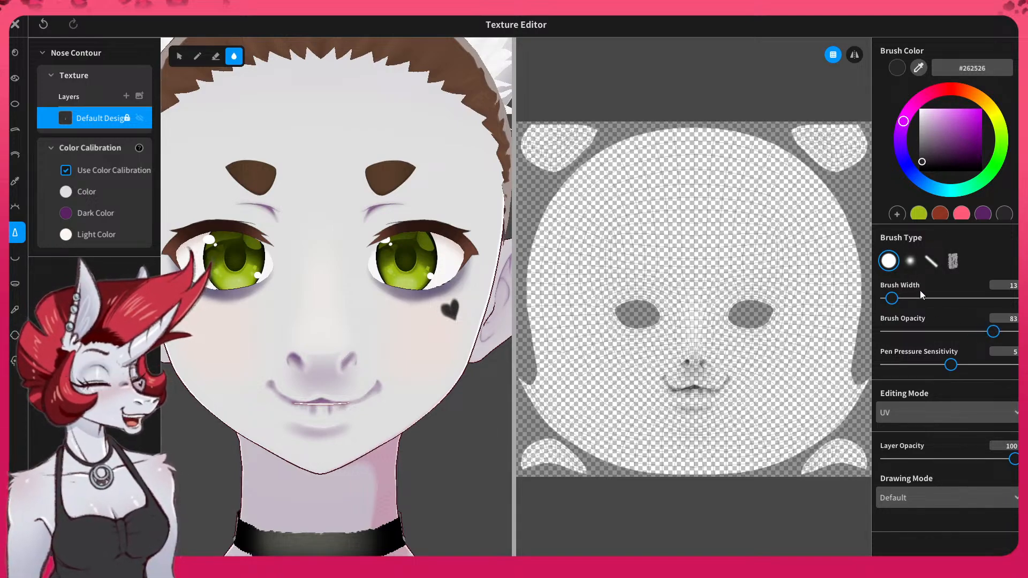
pyautogui.click(909, 263)
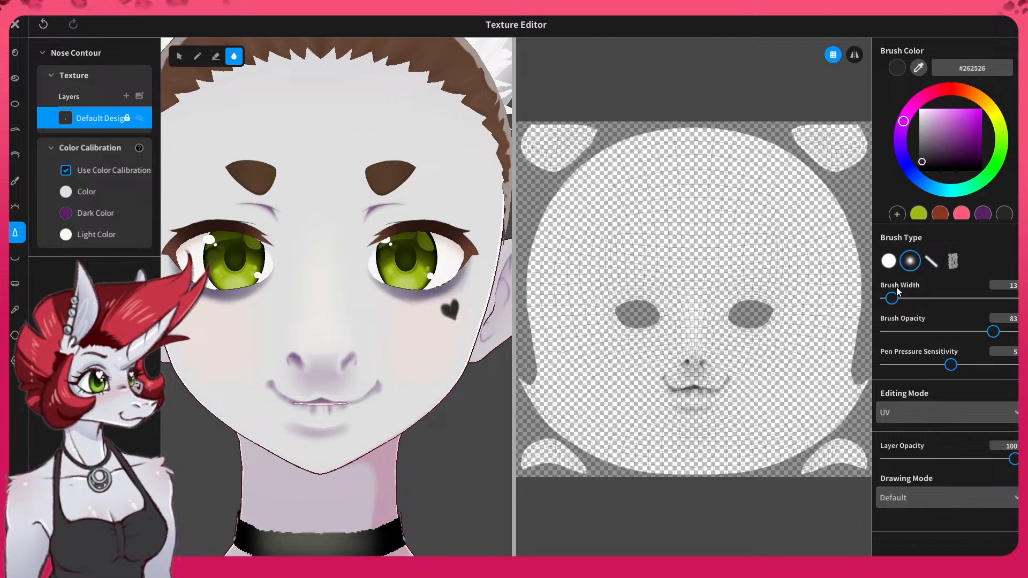
pyautogui.moveTo(891, 298)
pyautogui.mouseDown()
pyautogui.moveTo(919, 300)
pyautogui.moveTo(900, 299)
pyautogui.mouseUp()
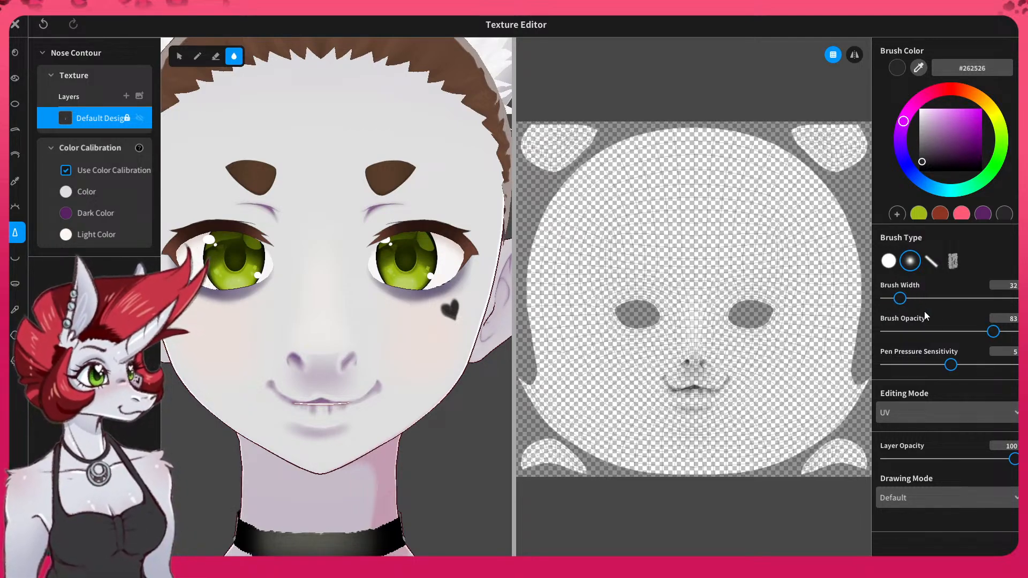
pyautogui.moveTo(994, 332); pyautogui.dragTo(1002, 332)
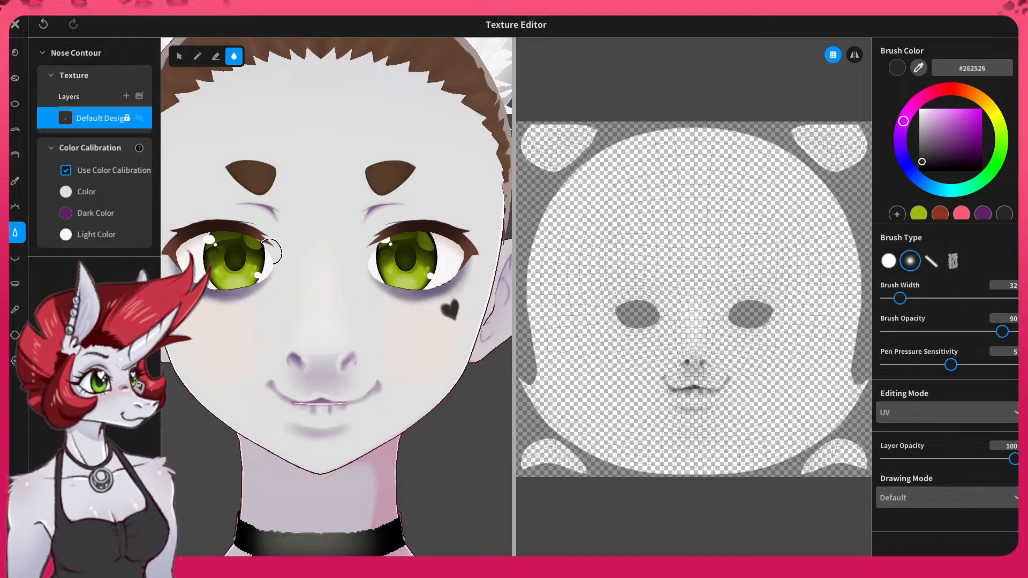
pyautogui.rightClick(135, 117)
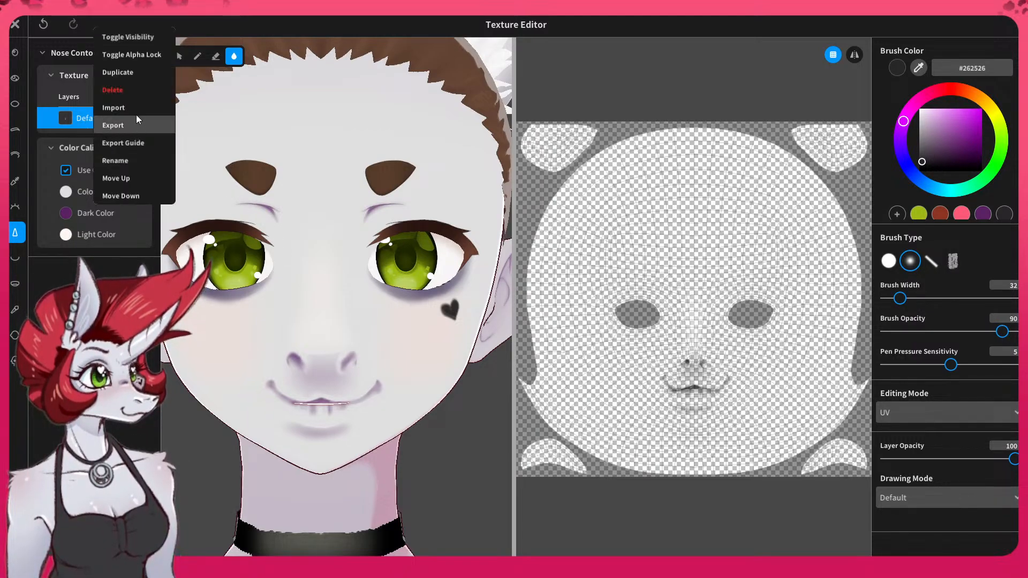
pyautogui.click(137, 55)
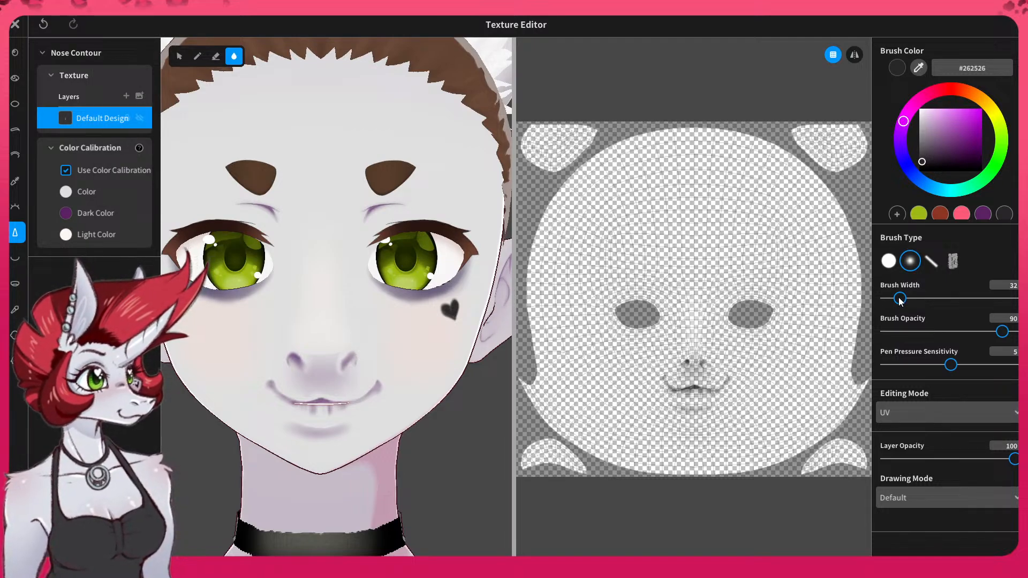
pyautogui.moveTo(900, 299); pyautogui.dragTo(891, 298)
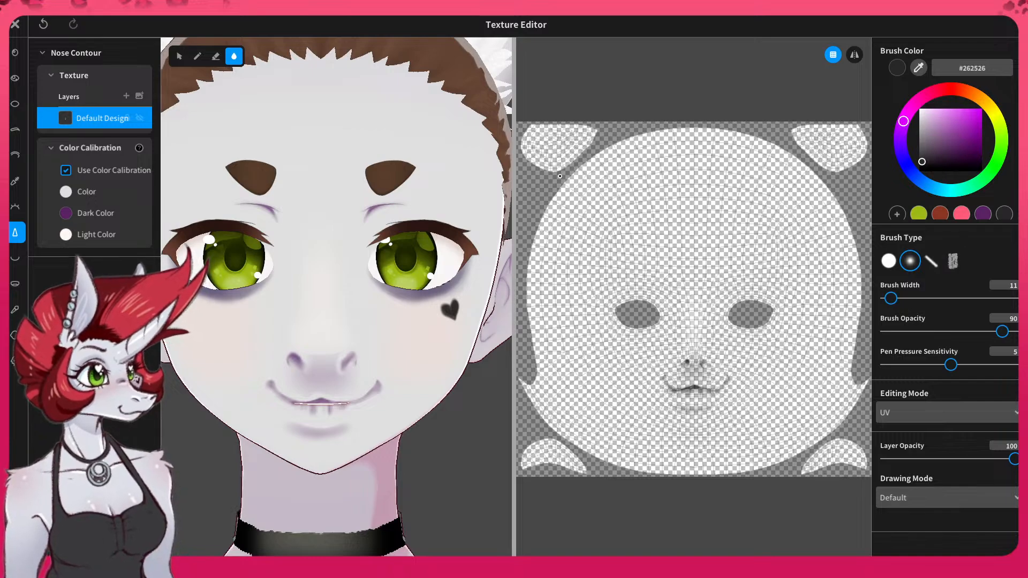
pyautogui.click(197, 56)
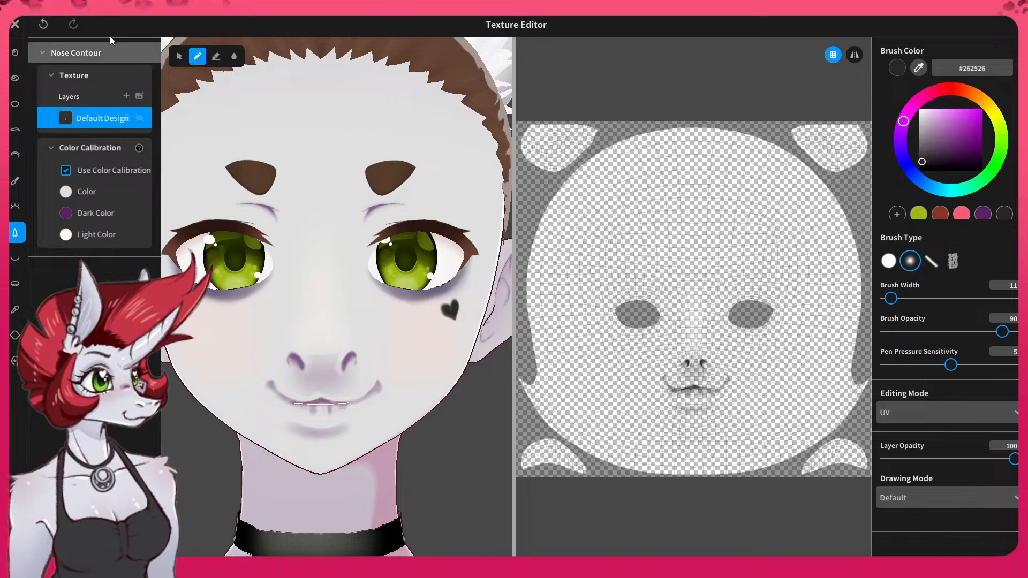
# - Close the Texture Editor, overwriting the existing Nose Contour and Face Paint items with the edited textures
pyautogui.scroll(-5, 431, 315)
pyautogui.scroll(-5, 404, 388)
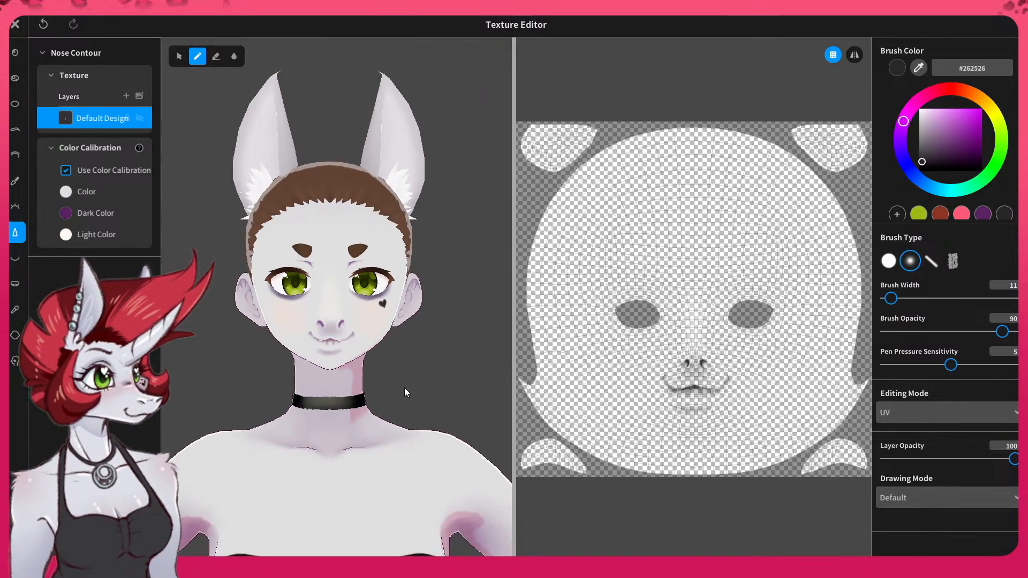
pyautogui.moveTo(368, 381)
pyautogui.mouseDown(button='right')
pyautogui.moveTo(332, 384)
pyautogui.moveTo(364, 377)
pyautogui.mouseUp(button='right')
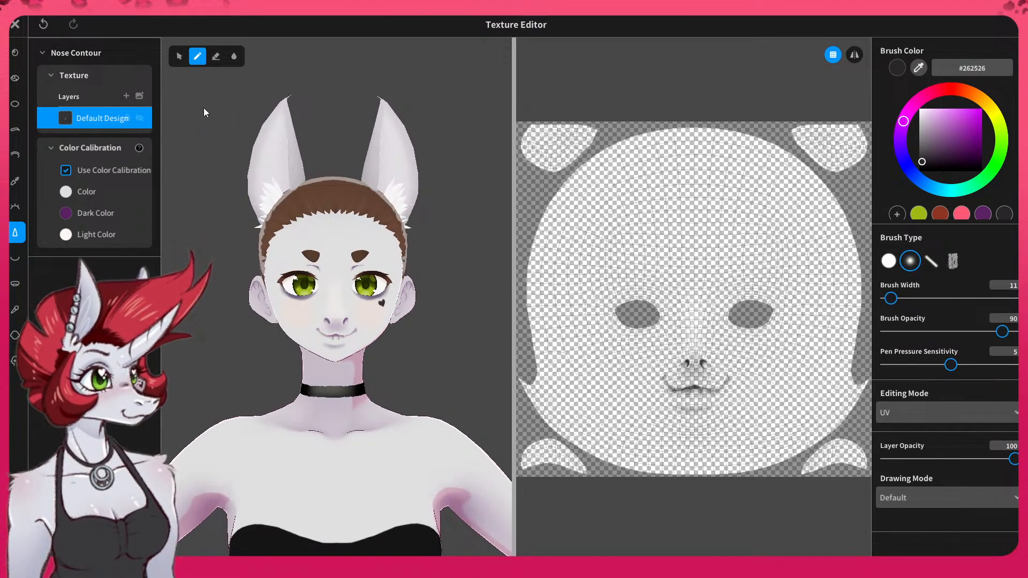
pyautogui.click(15, 24)
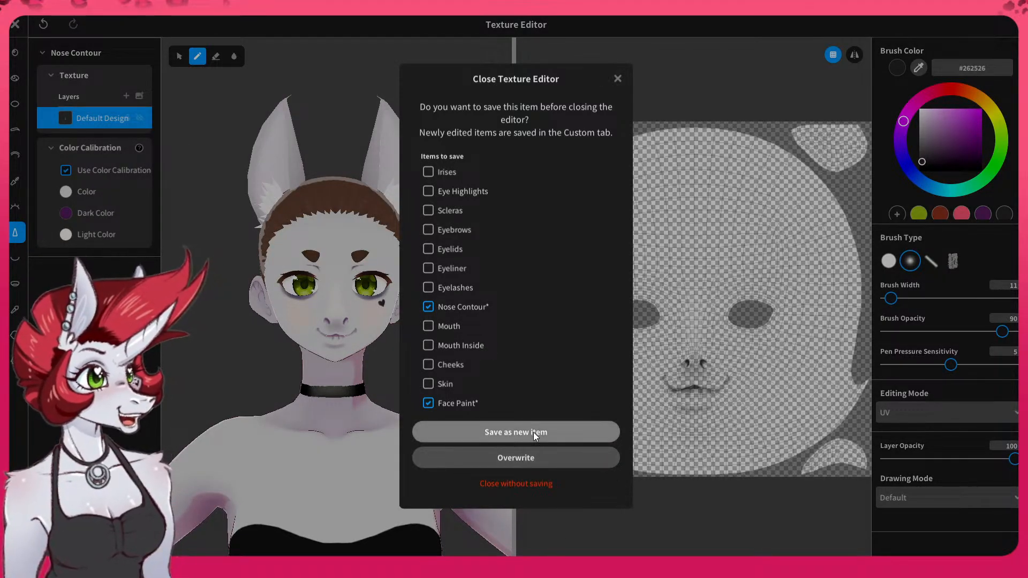
pyautogui.click(548, 459)
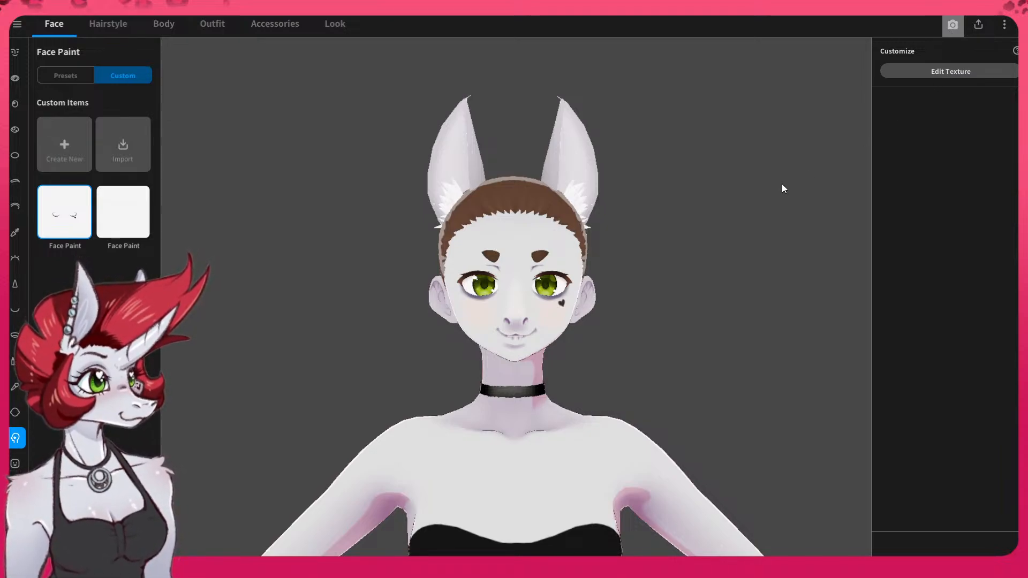
# - Open the Photo Booth and examine the avatar's face and upper body from several angles and distances
pyautogui.click(953, 24)
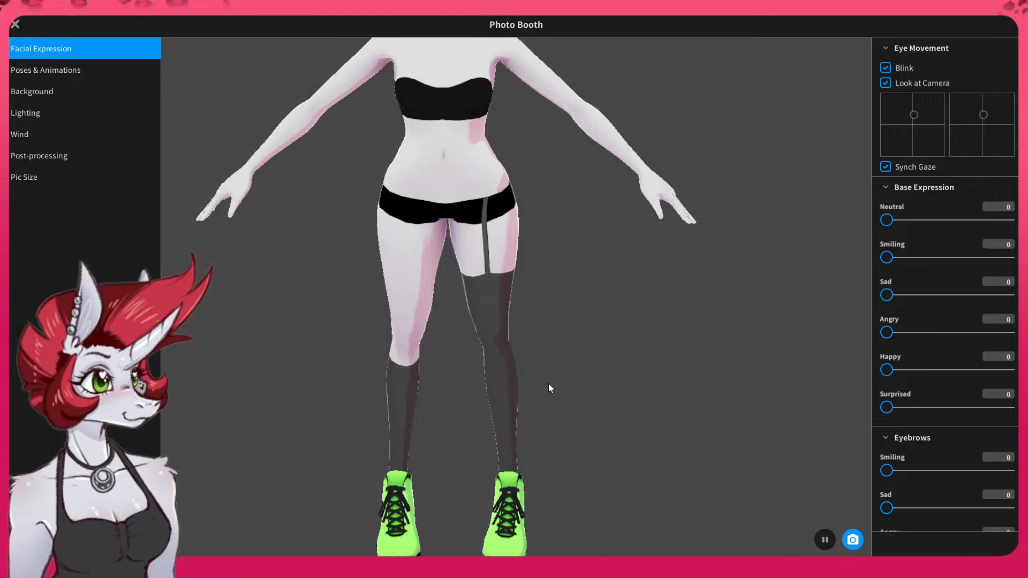
pyautogui.moveTo(500, 303)
pyautogui.mouseDown(button='right')
pyautogui.moveTo(491, 338)
pyautogui.moveTo(496, 306)
pyautogui.mouseUp(button='right')
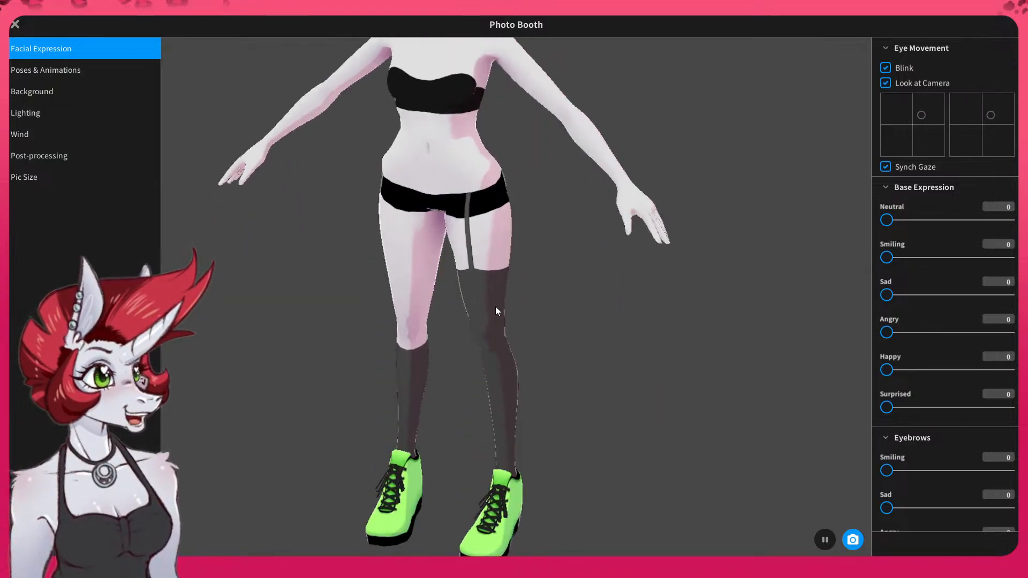
pyautogui.moveTo(446, 133); pyautogui.dragTo(523, 443, button='middle')
pyautogui.scroll(2, 523, 217)
pyautogui.scroll(7, 521, 215)
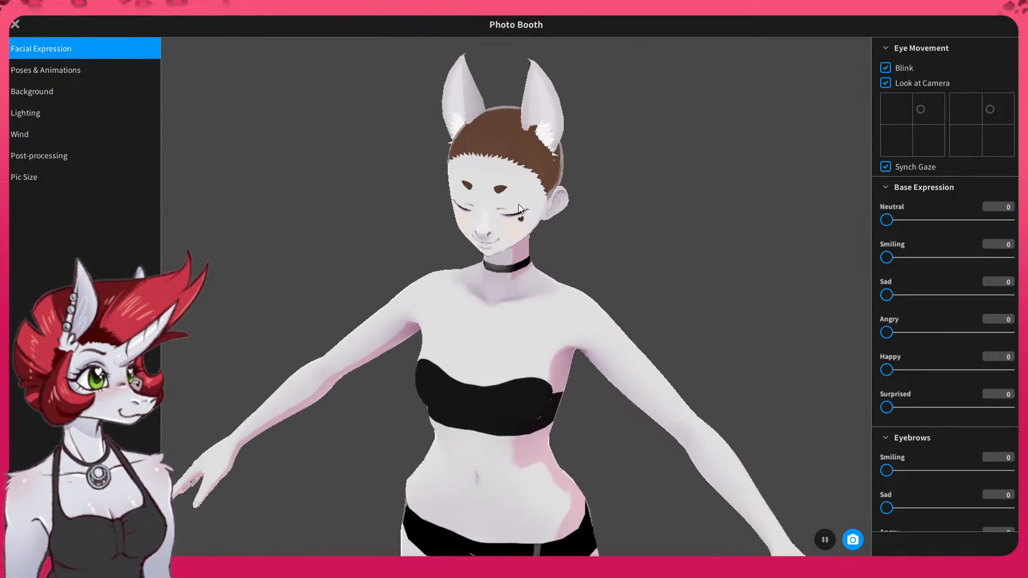
pyautogui.moveTo(578, 280); pyautogui.dragTo(586, 272, button='right')
pyautogui.moveTo(586, 272); pyautogui.dragTo(587, 275, button='middle')
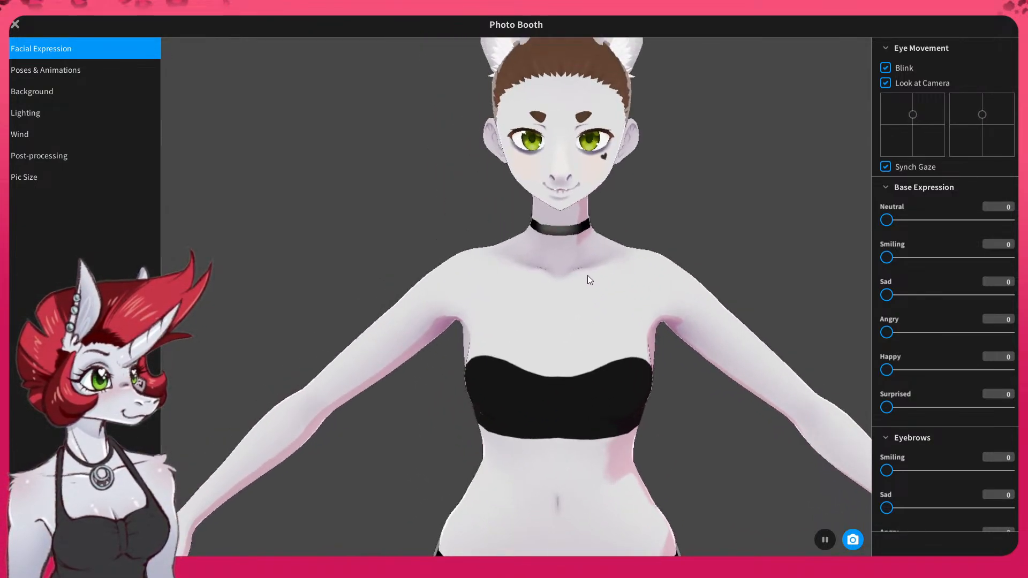
pyautogui.scroll(5, 579, 160)
pyautogui.moveTo(656, 182); pyautogui.dragTo(647, 233, button='middle')
pyautogui.scroll(2, 652, 237)
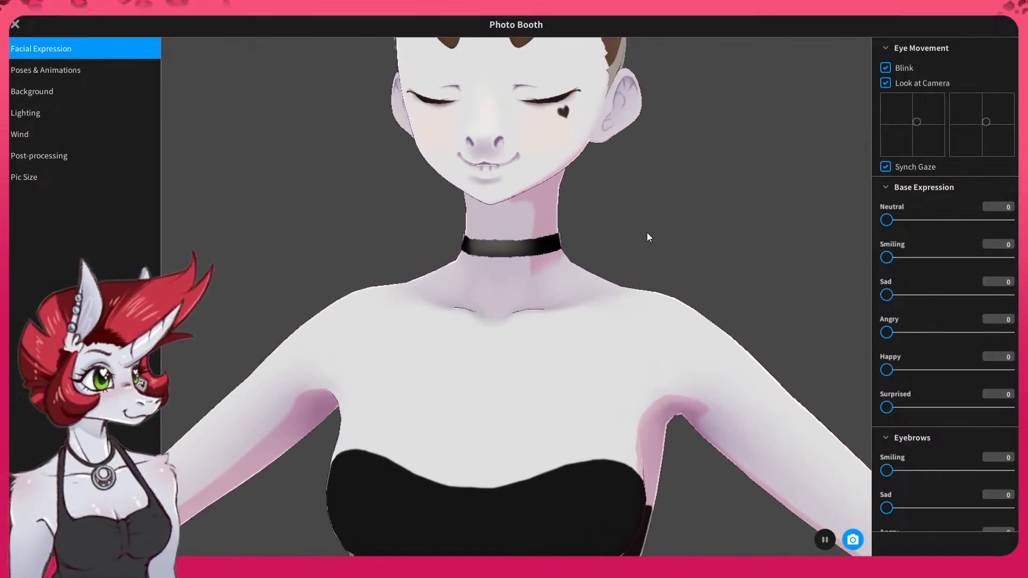
pyautogui.scroll(-1, 629, 250)
pyautogui.scroll(-1, 629, 250)
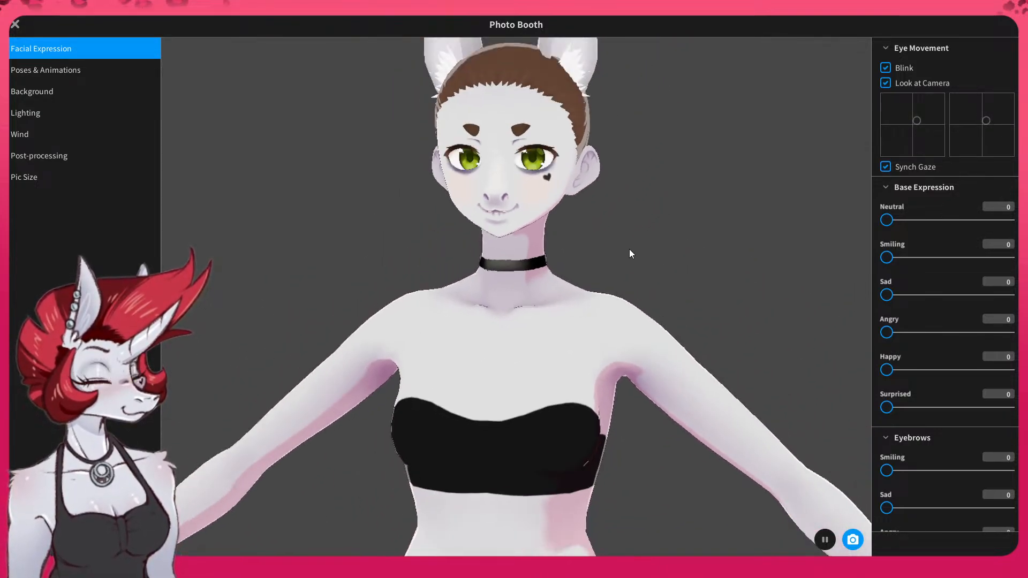
pyautogui.moveTo(630, 249); pyautogui.dragTo(600, 258, button='right')
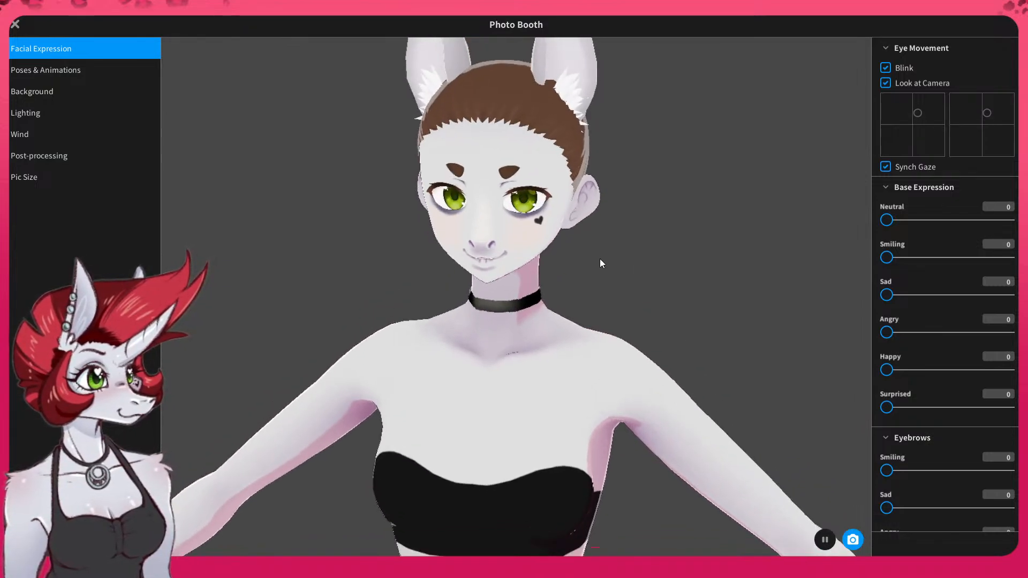
pyautogui.moveTo(600, 259); pyautogui.dragTo(603, 299, button='middle')
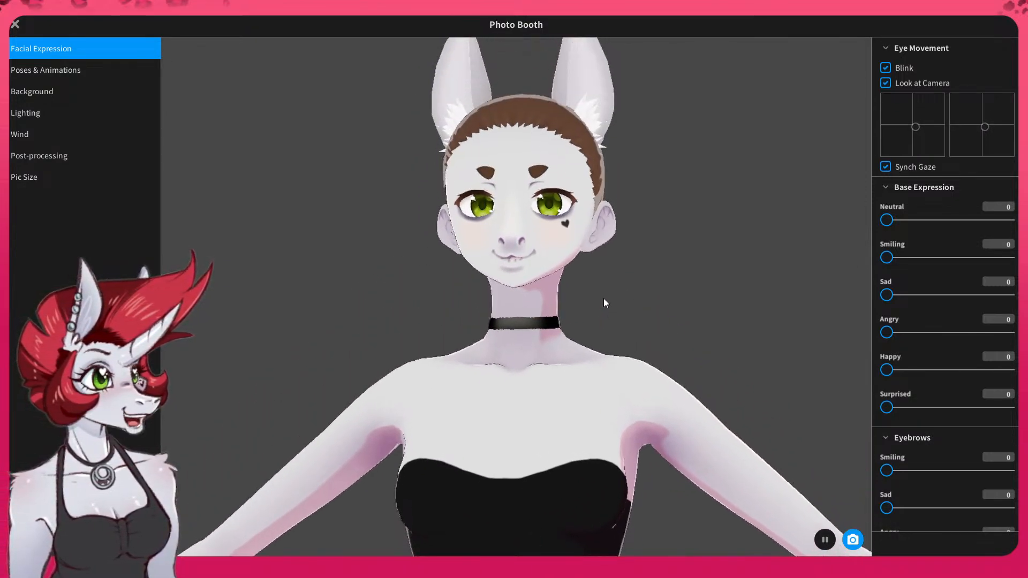
pyautogui.moveTo(604, 299); pyautogui.dragTo(604, 303, button='right')
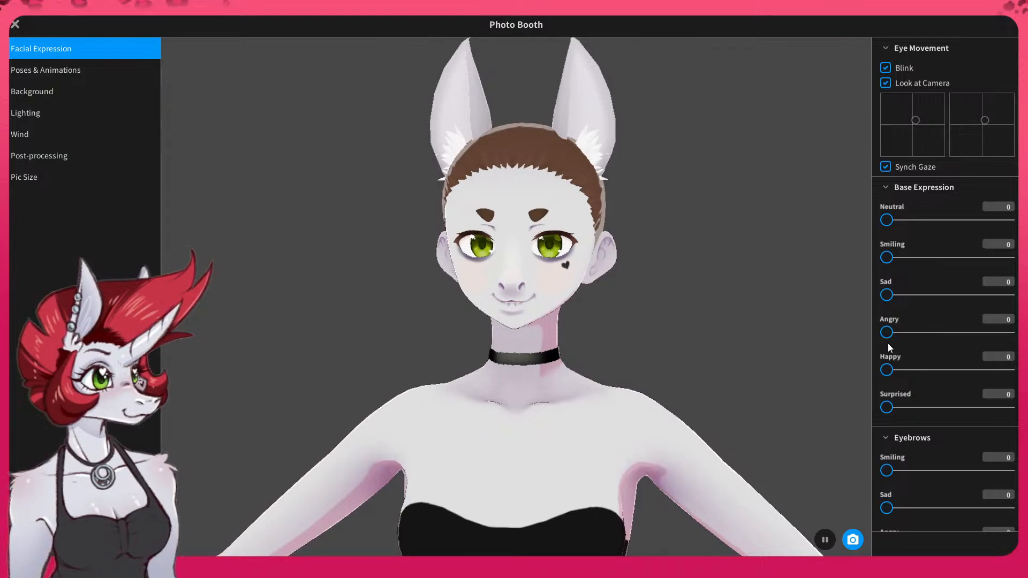
# - Preview the Happy base expression and the Angry base expression at 100, resetting each to 0
pyautogui.moveTo(887, 370); pyautogui.dragTo(873, 393)
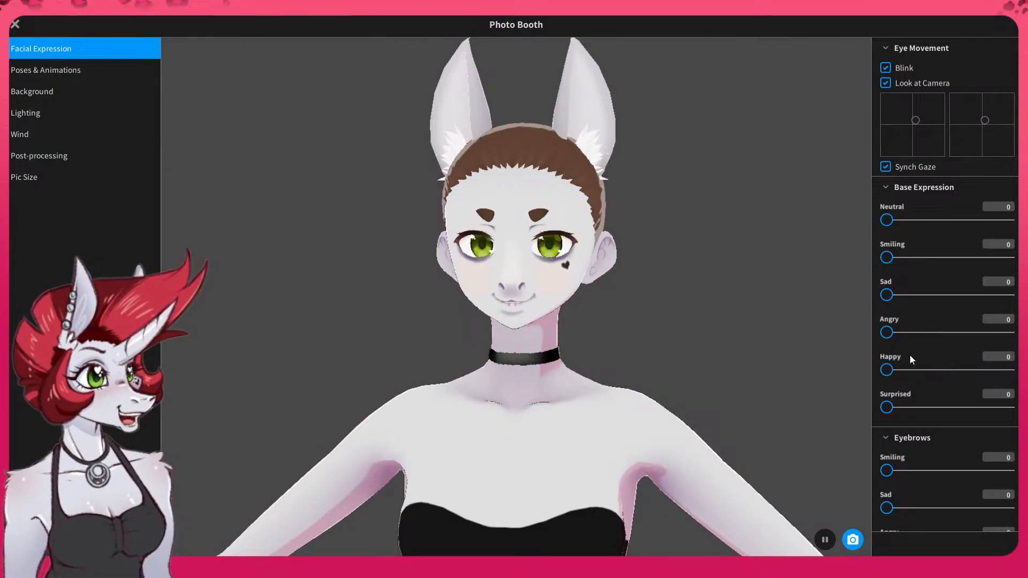
pyautogui.moveTo(887, 333); pyautogui.dragTo(1016, 338)
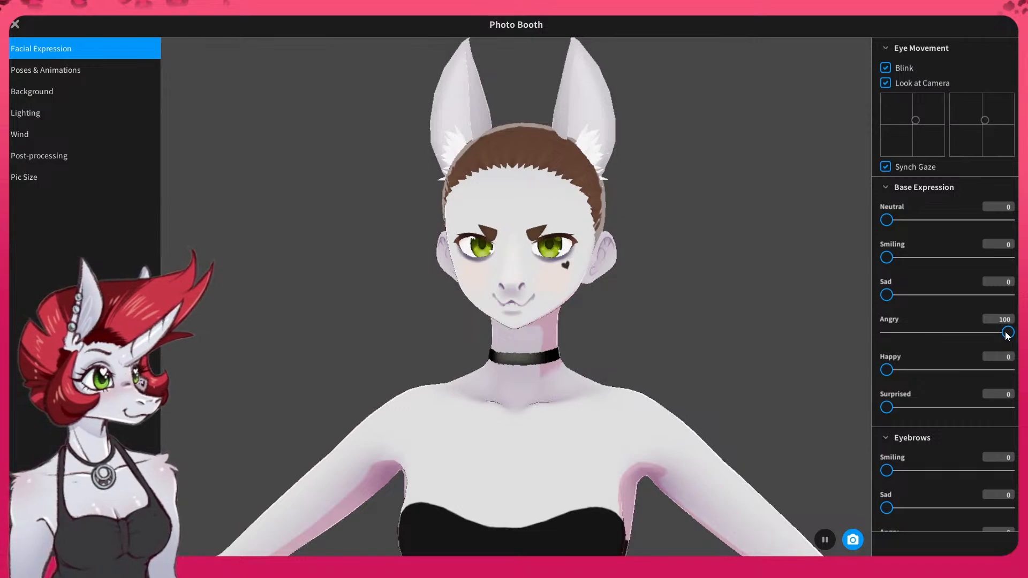
pyautogui.moveTo(944, 340); pyautogui.dragTo(870, 343)
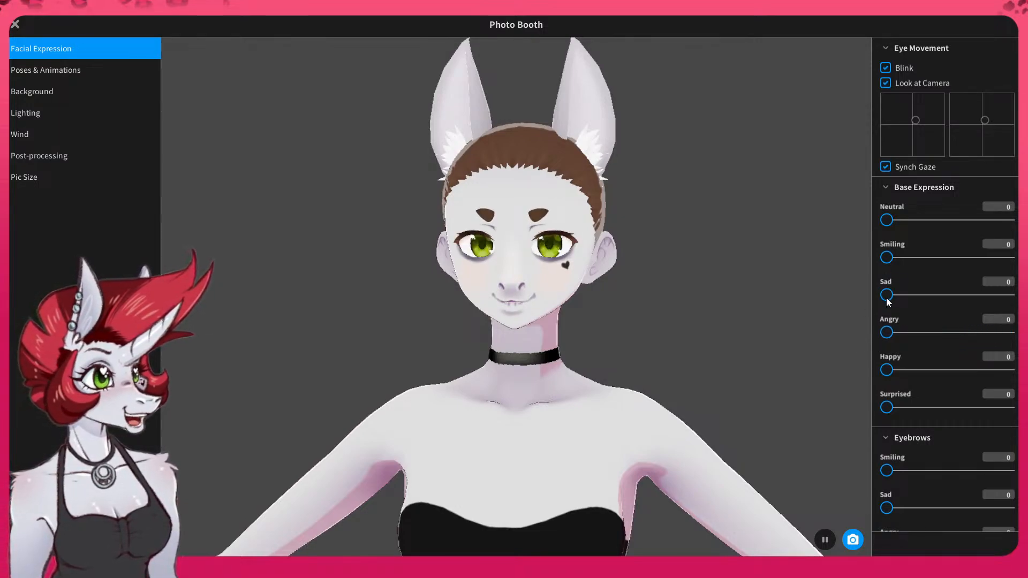
# - Preview the Sad and Smiling base expressions at 100 one after the other, resetting each to 0
pyautogui.moveTo(887, 299); pyautogui.dragTo(1008, 296)
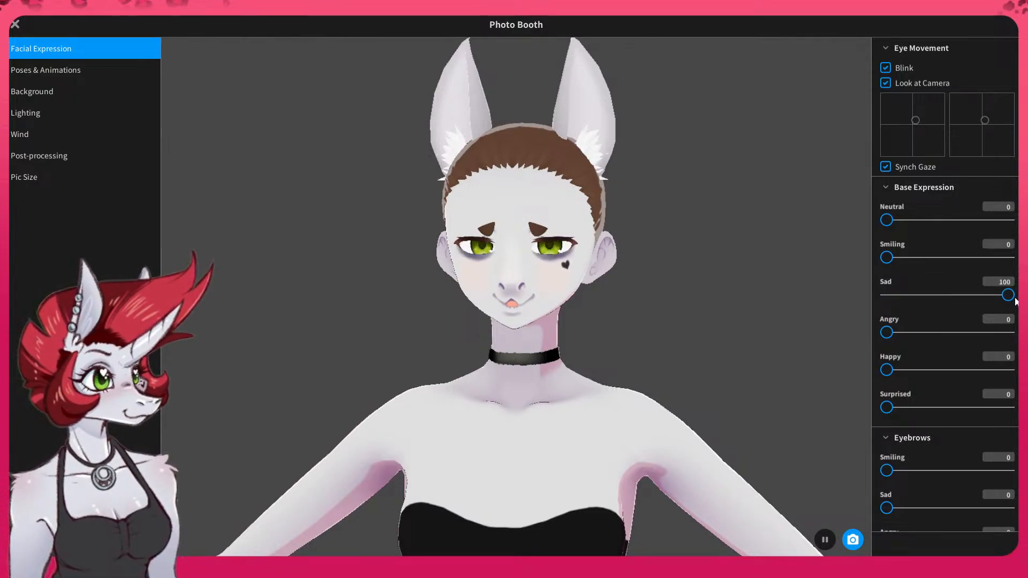
pyautogui.moveTo(1001, 304); pyautogui.dragTo(887, 297)
pyautogui.moveTo(887, 257); pyautogui.dragTo(1009, 258)
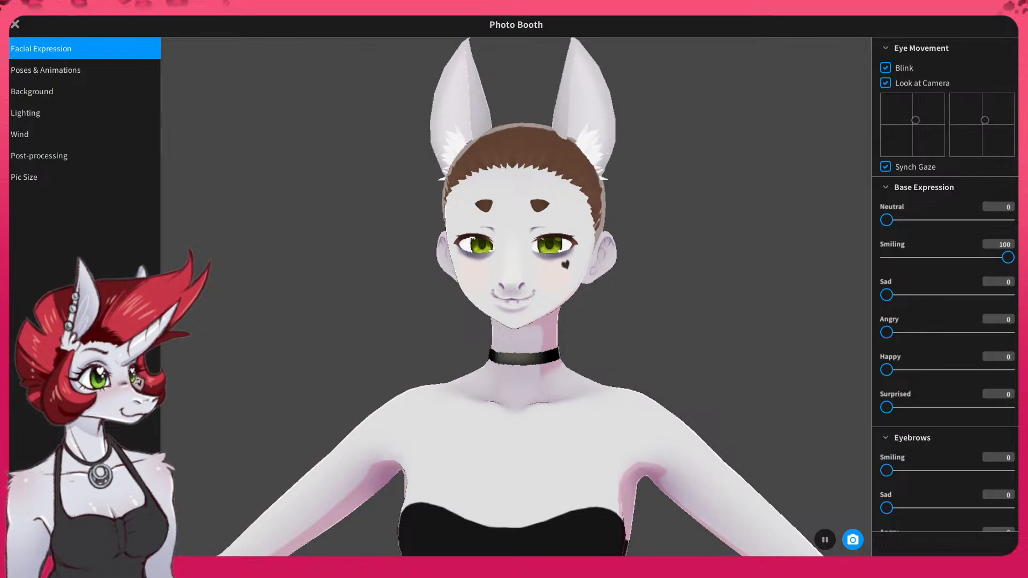
pyautogui.moveTo(1017, 305); pyautogui.dragTo(870, 303)
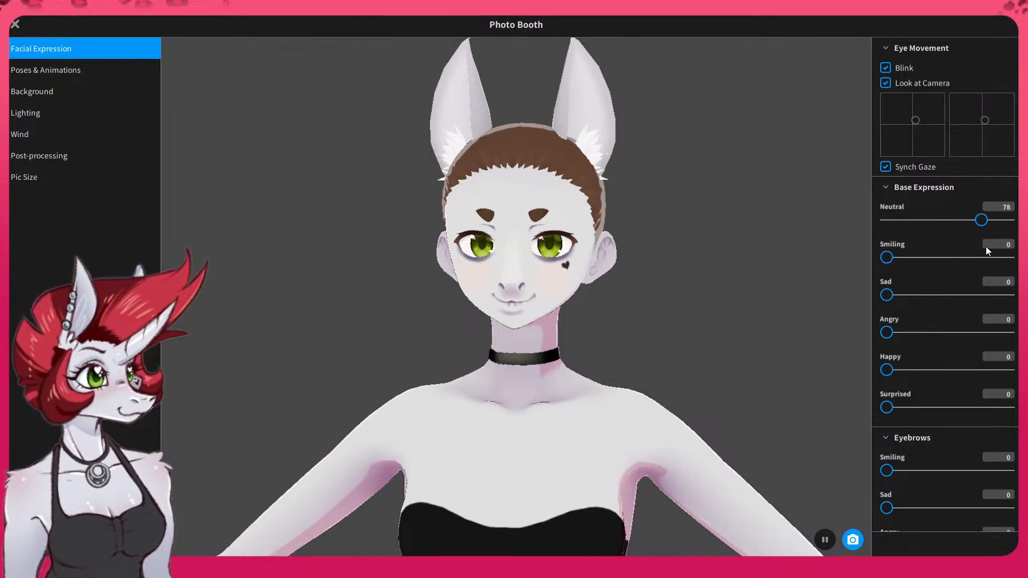
# - Preview the Neutral base expression at 100 and try out the Happy, Surprised and Angry eyebrow expressions
pyautogui.moveTo(1008, 220); pyautogui.dragTo(943, 256)
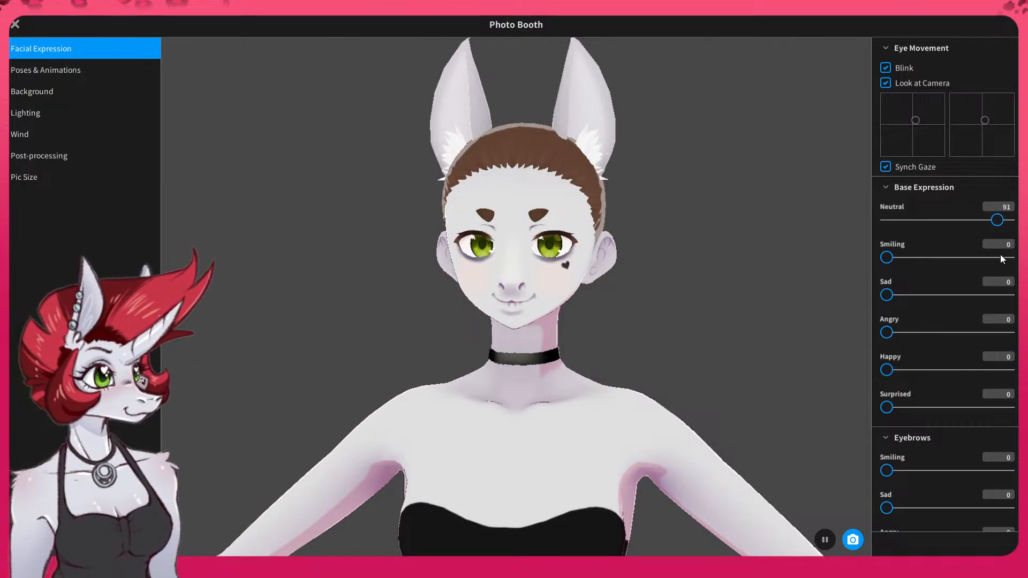
pyautogui.scroll(-5, 997, 271)
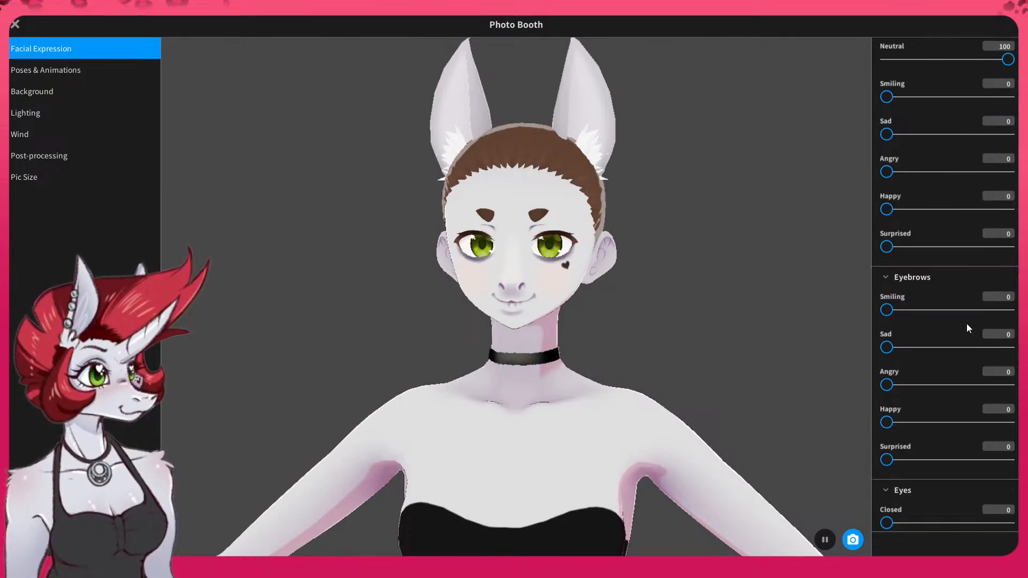
pyautogui.moveTo(887, 433)
pyautogui.mouseDown()
pyautogui.moveTo(988, 443)
pyautogui.moveTo(874, 424)
pyautogui.mouseUp()
pyautogui.scroll(4, 950, 119)
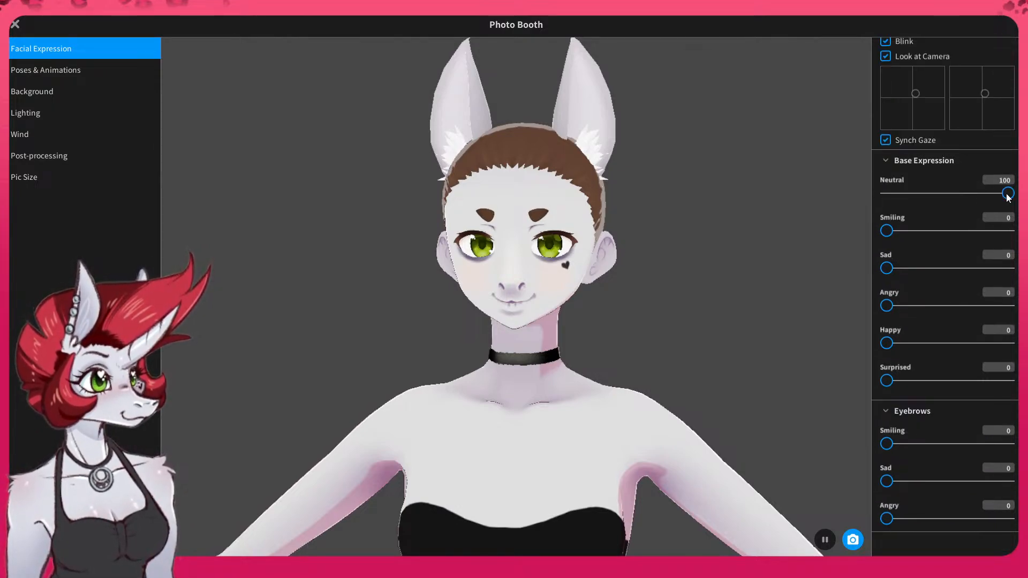
pyautogui.scroll(-4, 916, 288)
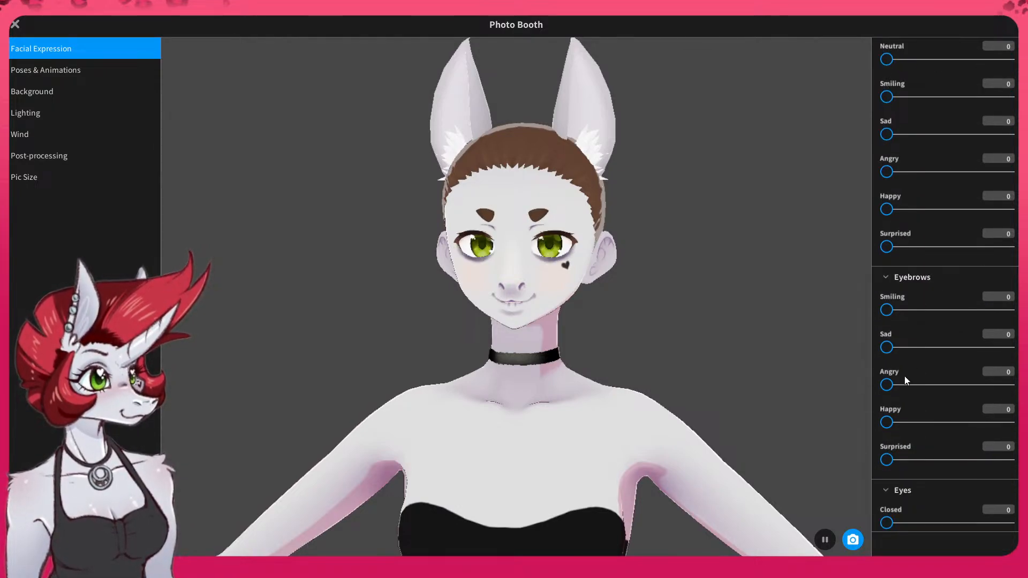
pyautogui.moveTo(887, 460); pyautogui.dragTo(910, 434)
pyautogui.moveTo(887, 385); pyautogui.dragTo(863, 397)
pyautogui.scroll(3, 921, 289)
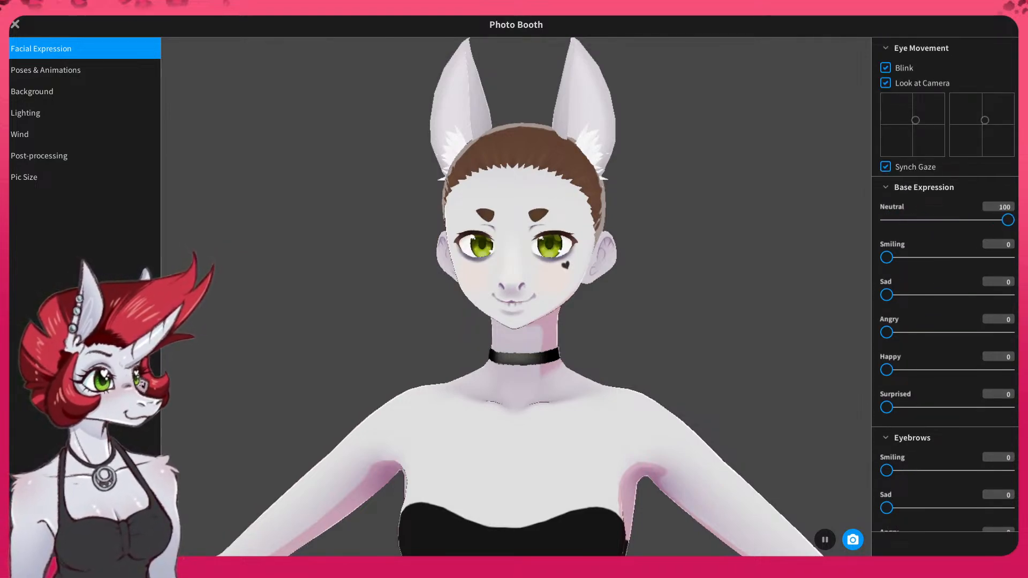
# - Reset the Neutral base expression to 0 and look over the available eyebrow and eye expressions
pyautogui.moveTo(888, 259)
pyautogui.mouseDown()
pyautogui.moveTo(1009, 260)
pyautogui.moveTo(876, 273)
pyautogui.mouseUp()
pyautogui.scroll(-4, 911, 370)
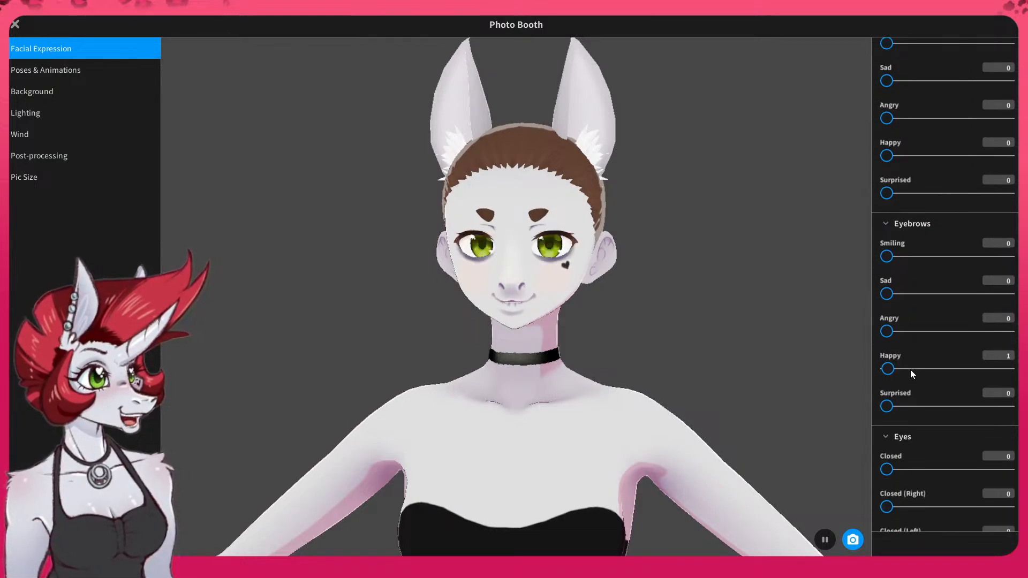
pyautogui.scroll(4, 910, 370)
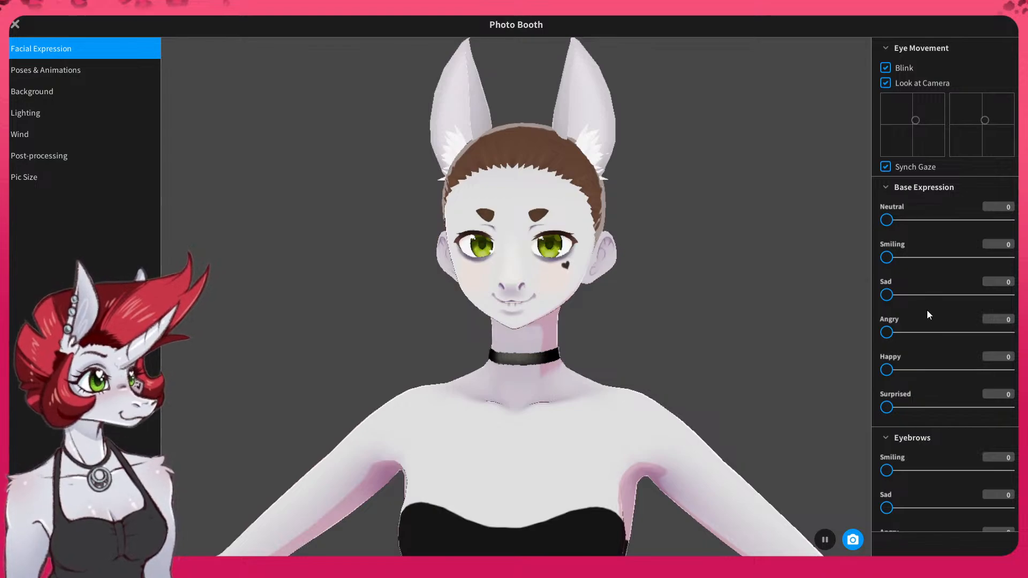
pyautogui.scroll(-6, 929, 349)
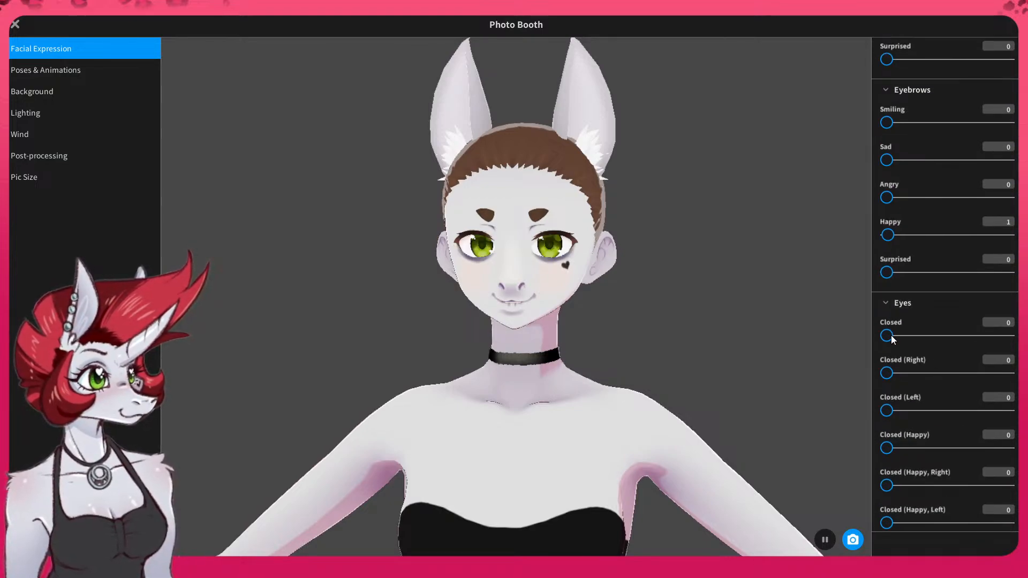
pyautogui.moveTo(891, 335)
pyautogui.mouseDown()
pyautogui.moveTo(1002, 348)
pyautogui.moveTo(891, 350)
pyautogui.mouseUp()
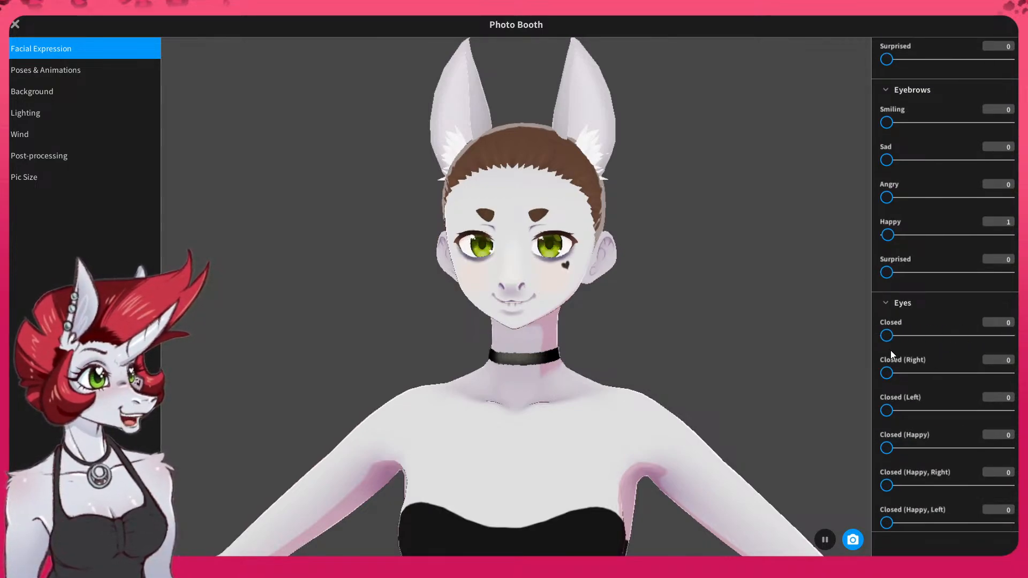
# - Try out the Closed, Upwards and Downwards mouth expressions and look through the remaining mouth and teeth options
pyautogui.scroll(-7, 935, 397)
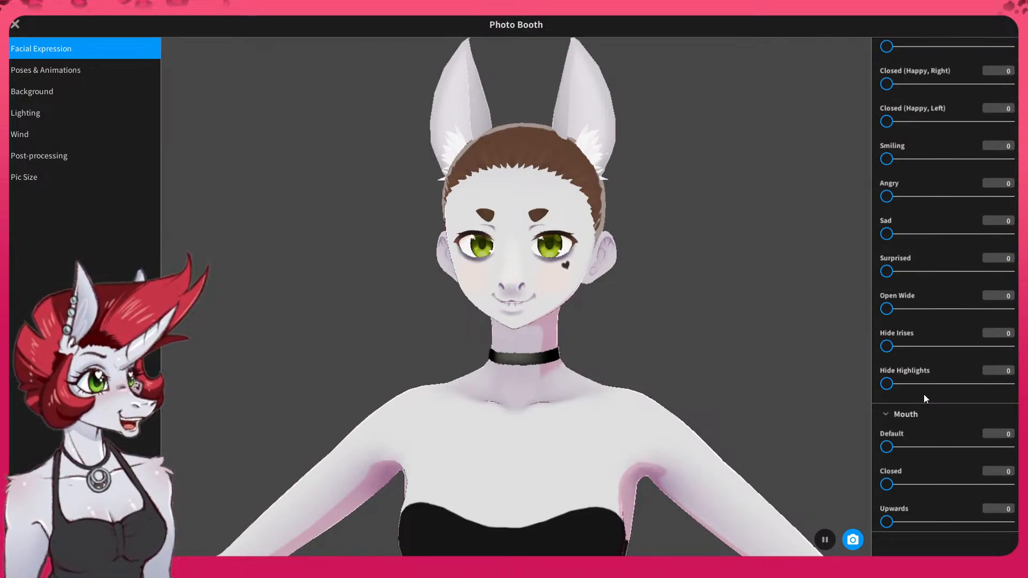
pyautogui.scroll(-2, 925, 398)
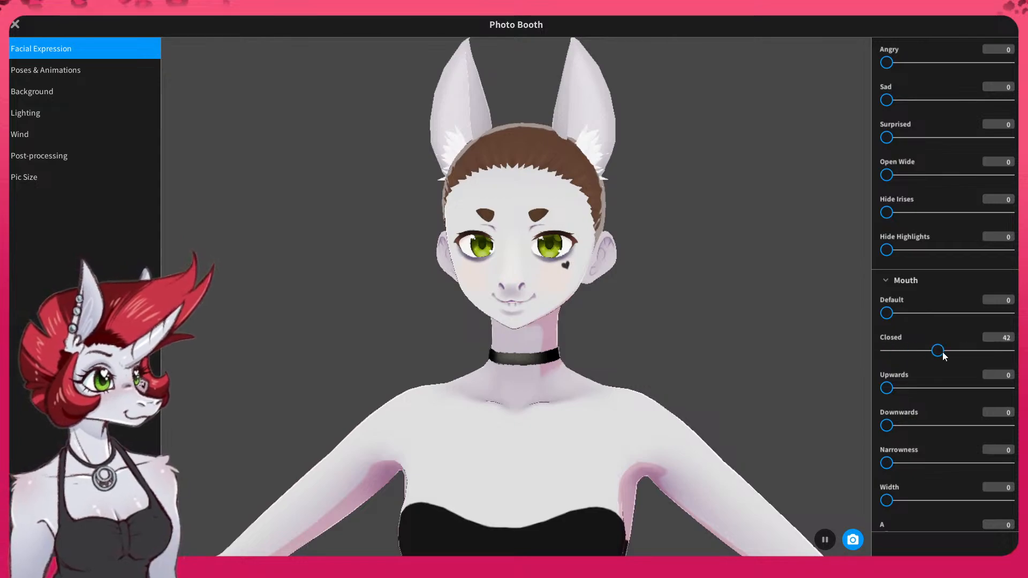
pyautogui.moveTo(888, 391)
pyautogui.mouseDown()
pyautogui.moveTo(1009, 388)
pyautogui.moveTo(886, 389)
pyautogui.mouseUp()
pyautogui.moveTo(886, 426)
pyautogui.mouseDown()
pyautogui.moveTo(966, 426)
pyautogui.moveTo(898, 435)
pyautogui.mouseUp()
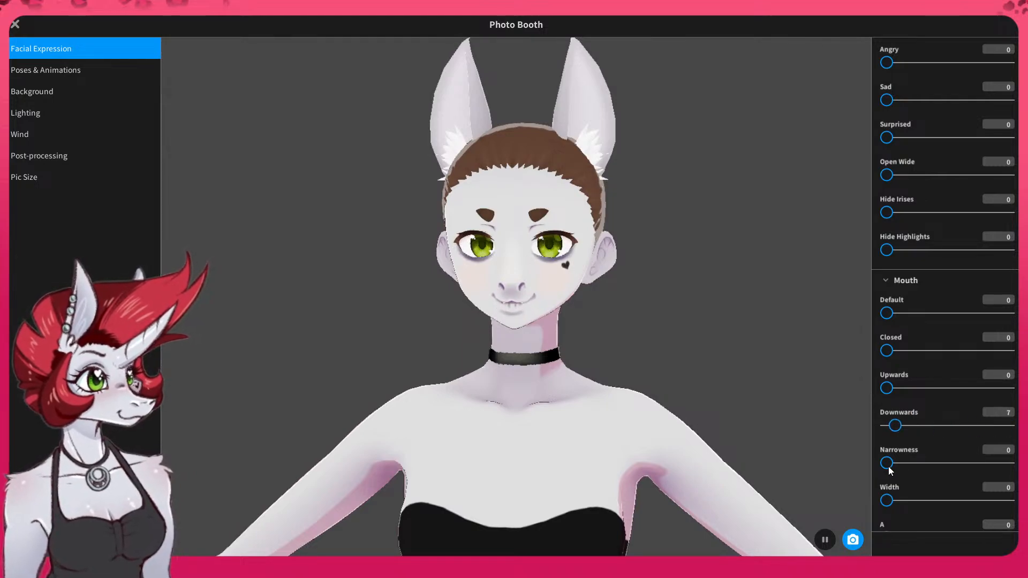
pyautogui.scroll(-10, 979, 208)
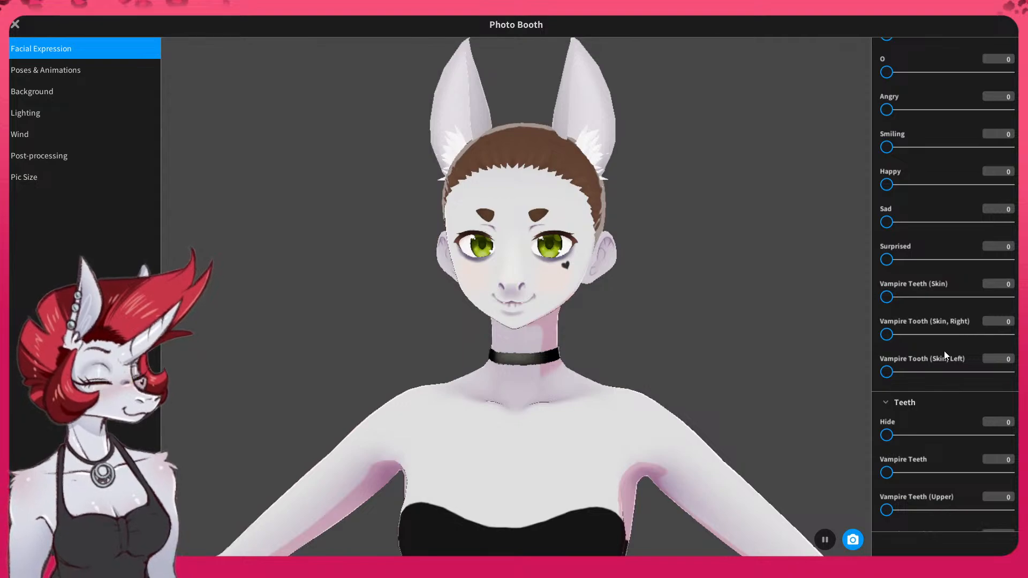
pyautogui.scroll(-6, 945, 351)
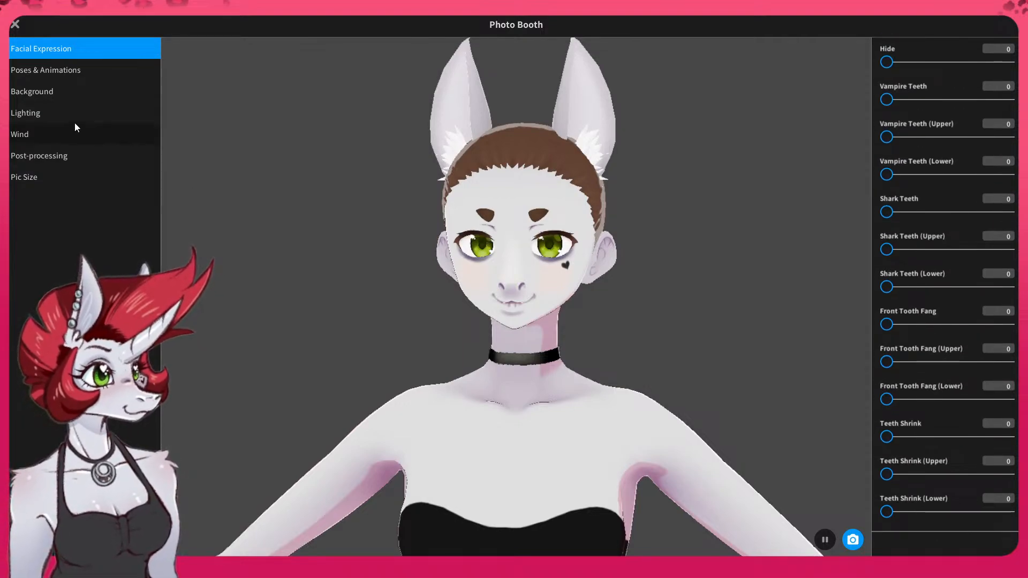
# - Preview the Standby 1, Standby 4, Standby 5 and Standby 0 animations and return the avatar to the Default pose
pyautogui.click(43, 71)
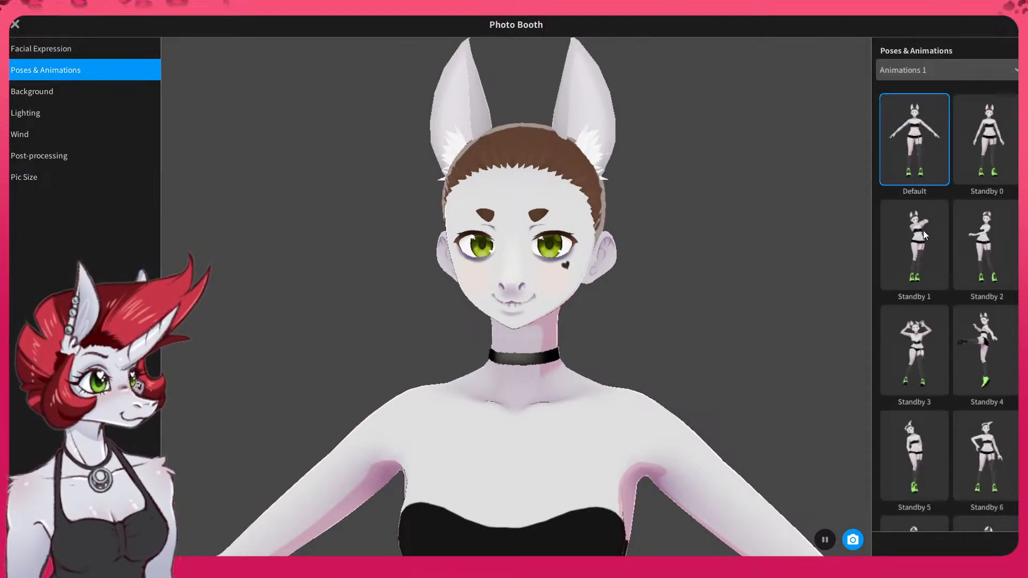
pyautogui.click(932, 242)
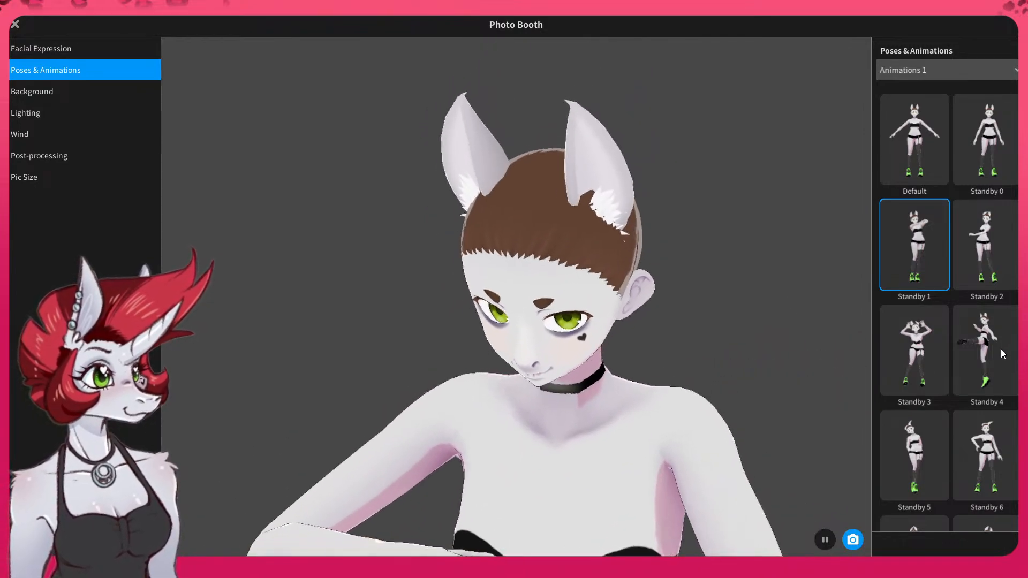
pyautogui.click(1003, 355)
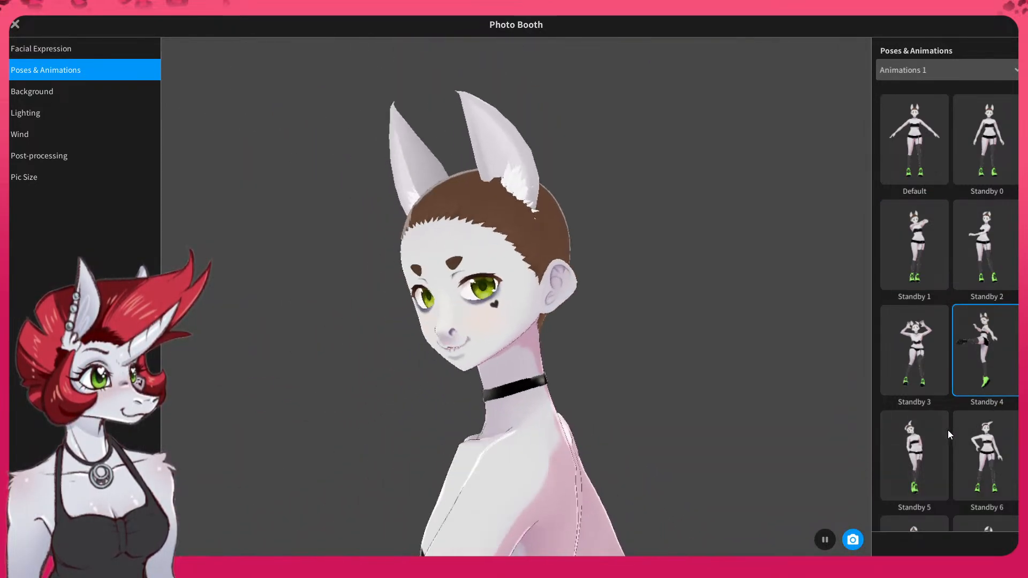
pyautogui.click(934, 442)
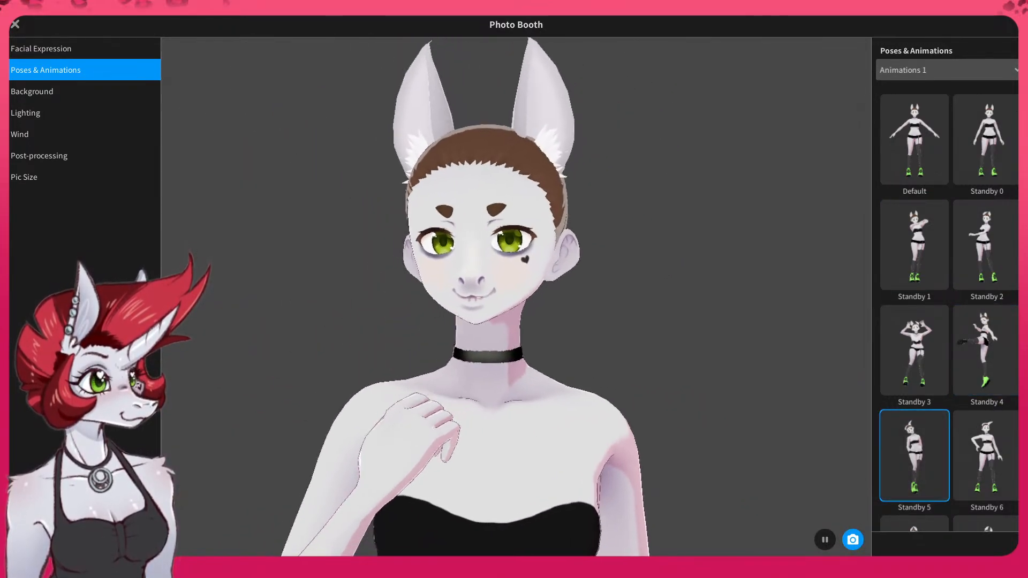
pyautogui.click(988, 143)
pyautogui.click(919, 143)
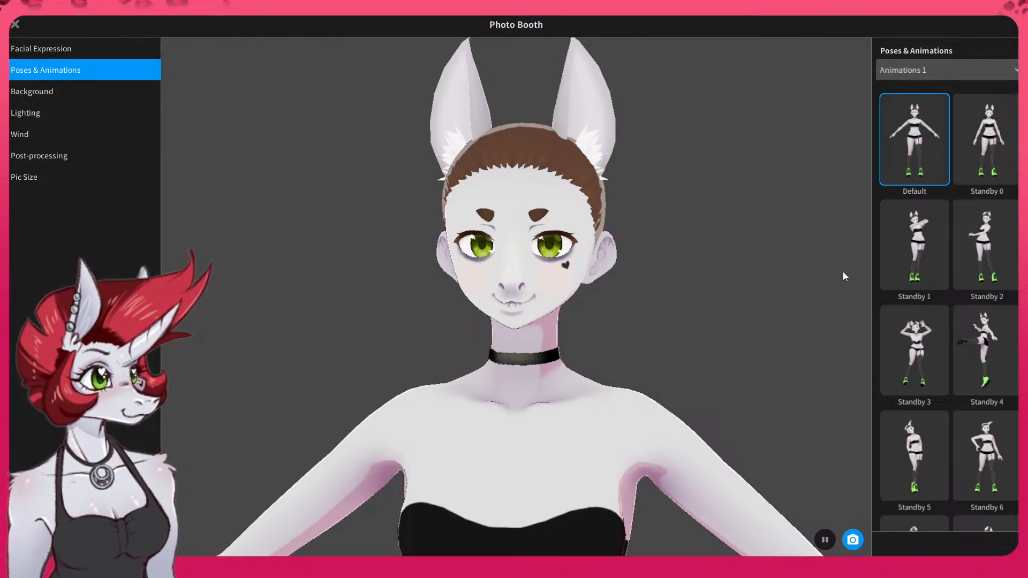
# - Leave the Photo Booth and open the selected custom face paint in the Texture Editor with a close view of the face
pyautogui.press('Escape')
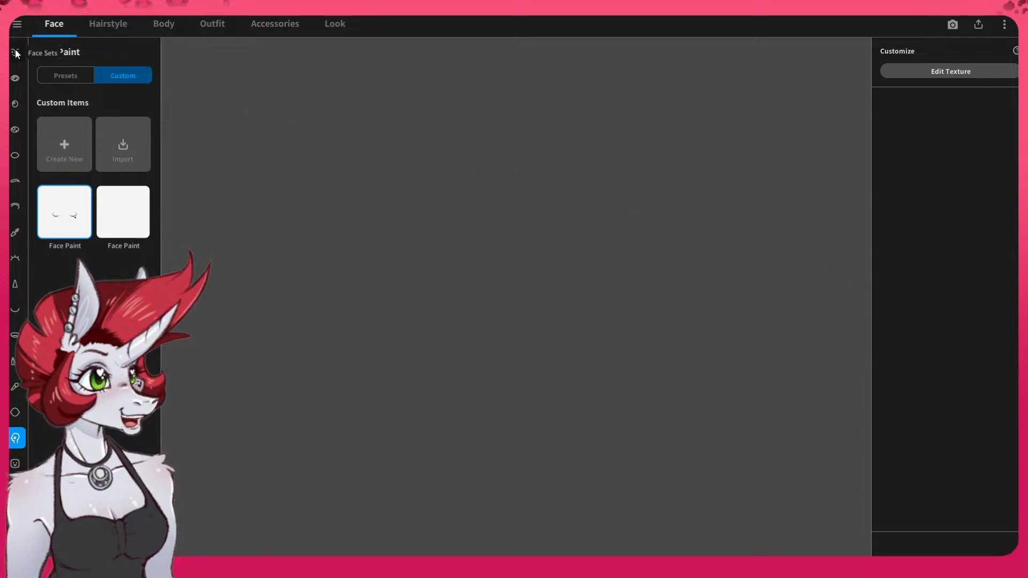
pyautogui.click(52, 23)
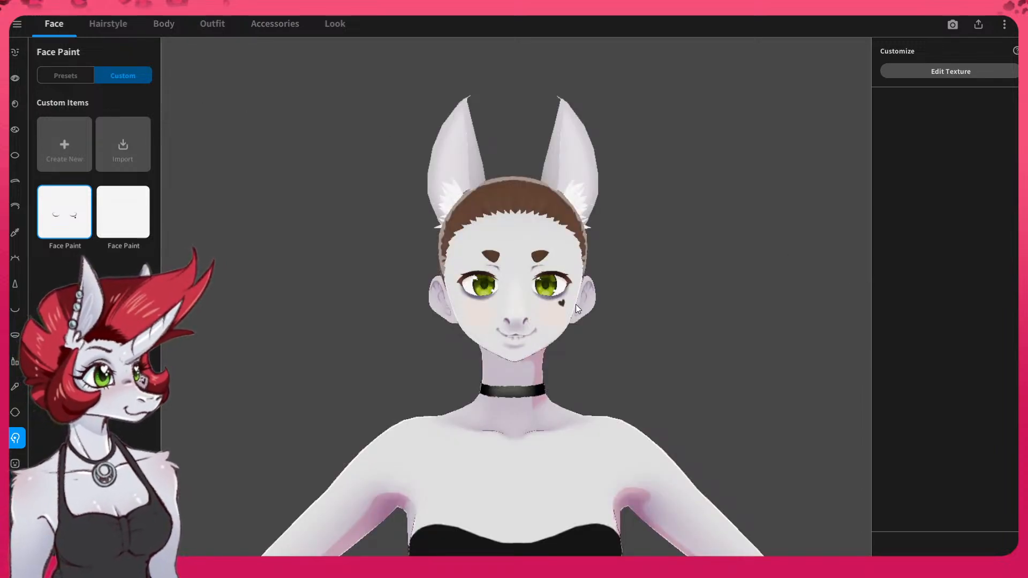
pyautogui.rightClick(60, 215)
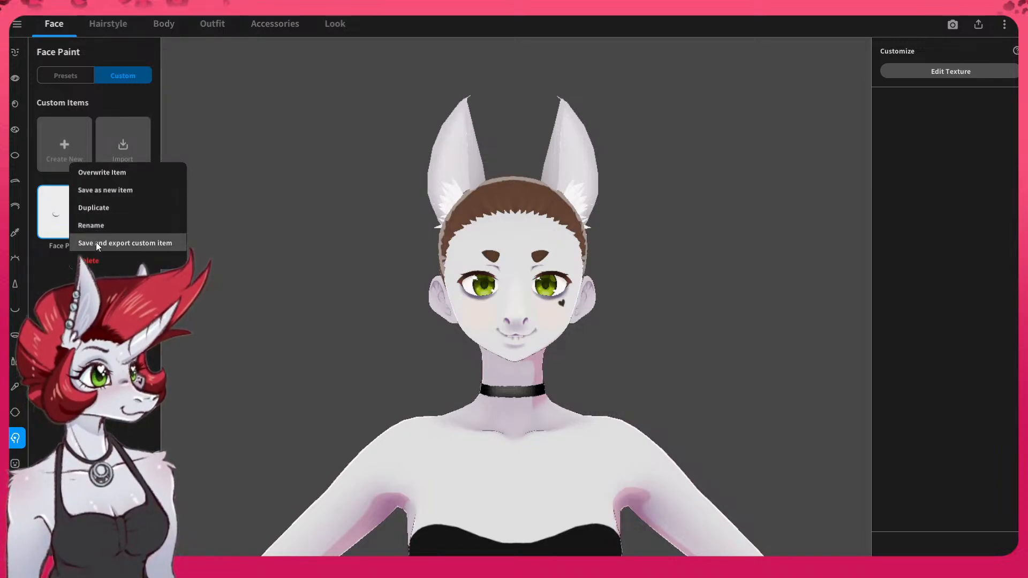
pyautogui.click(66, 239)
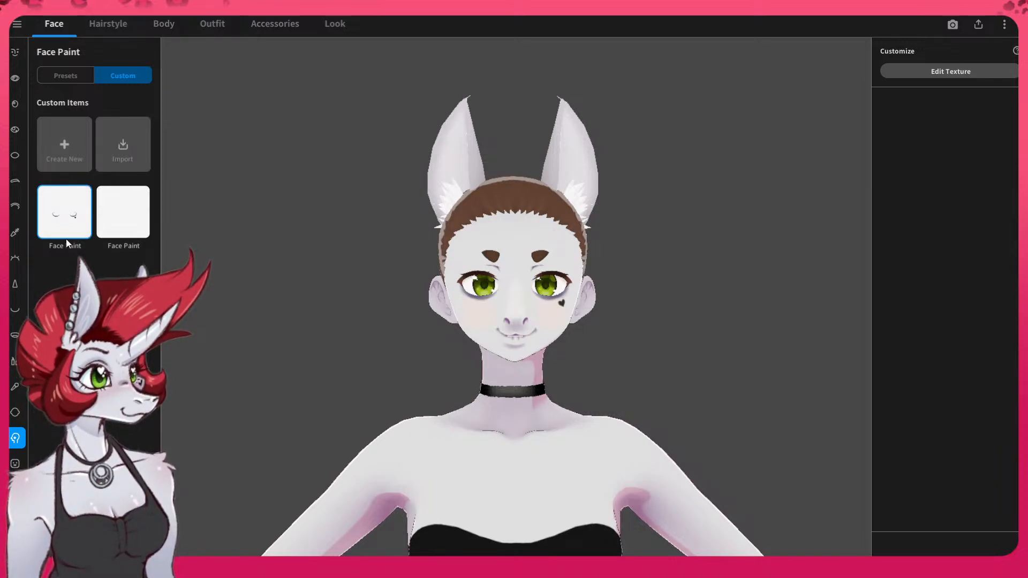
pyautogui.click(937, 73)
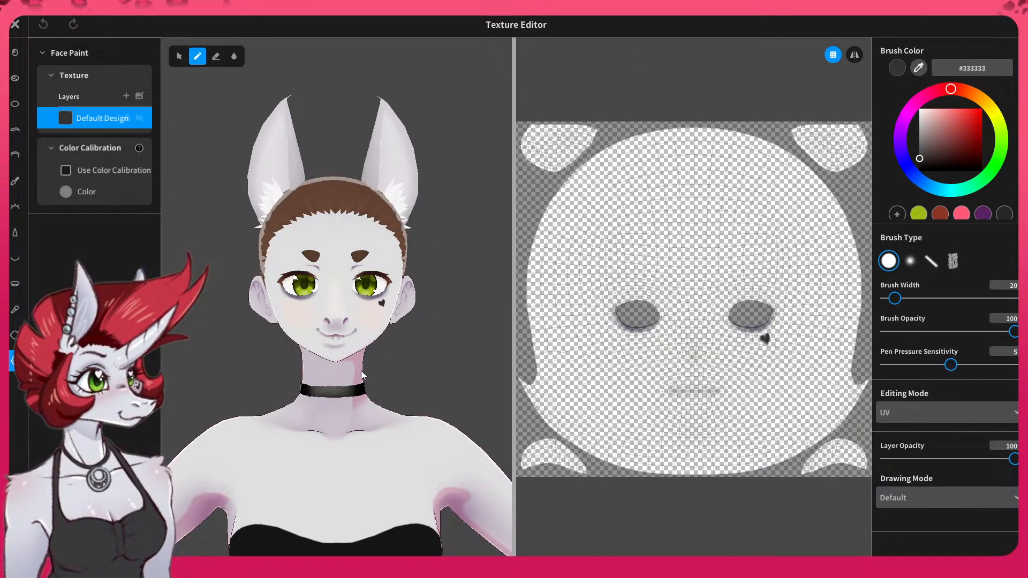
pyautogui.scroll(4, 339, 335)
pyautogui.scroll(5, 339, 334)
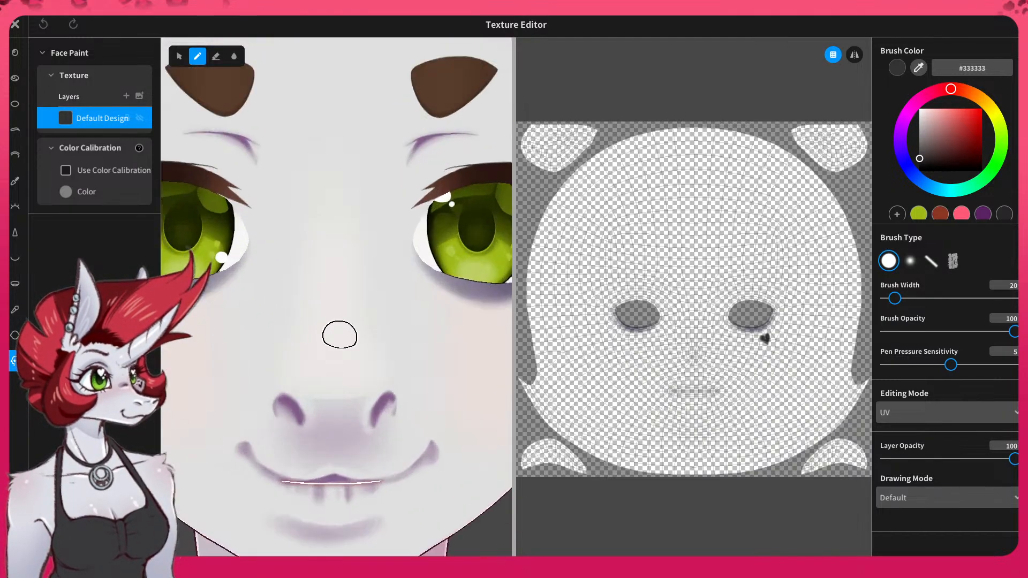
# - Set up the eraser with the soft round brush, a brush width of 19 and a brush opacity of 52
pyautogui.click(215, 56)
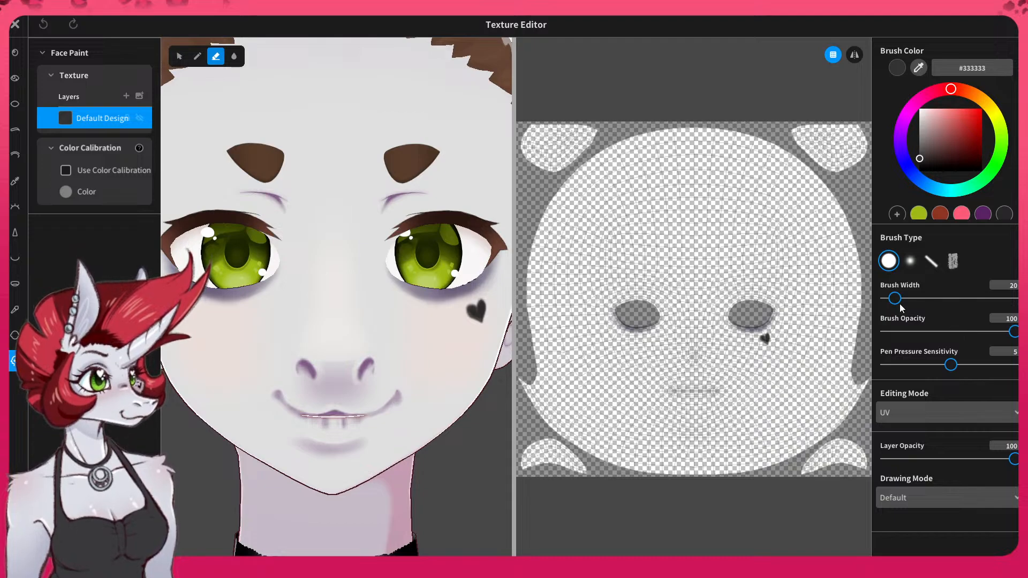
pyautogui.moveTo(1015, 332); pyautogui.dragTo(954, 331)
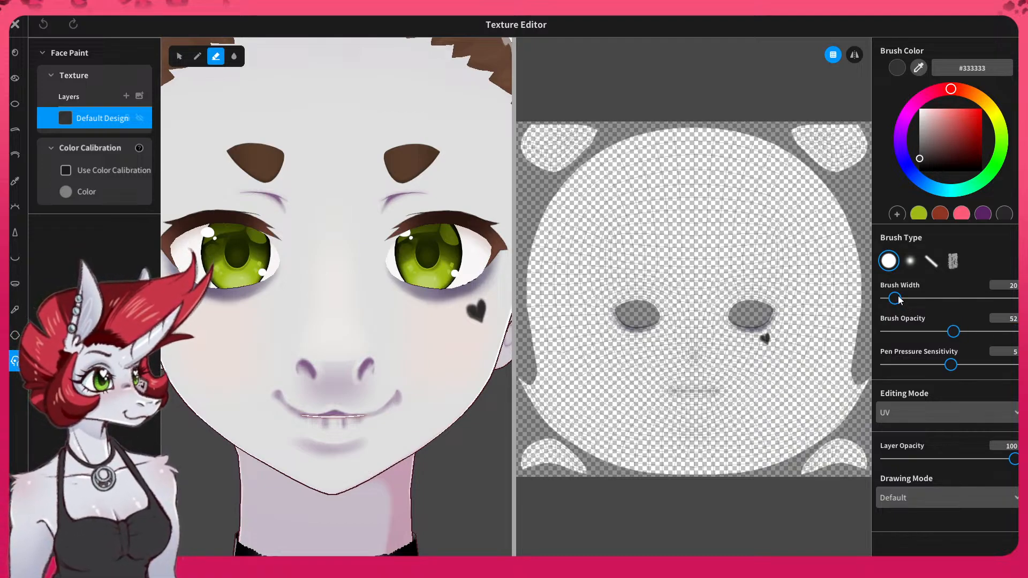
pyautogui.moveTo(895, 298); pyautogui.dragTo(907, 298)
pyautogui.click(910, 261)
pyautogui.click(910, 263)
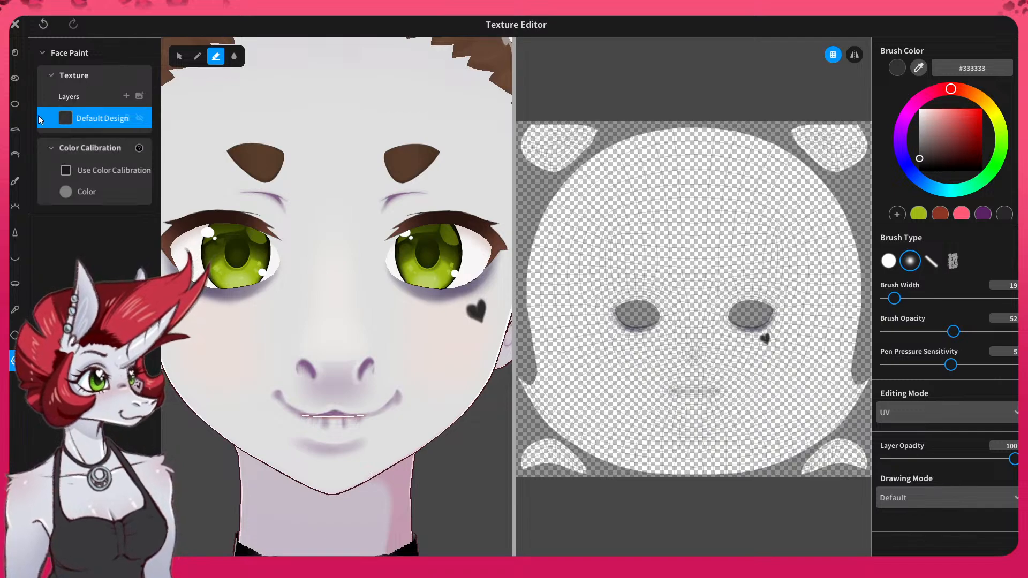
# - Toggle the Face Paint layer's visibility and check the Nose Contour, Mouth Inside and Mouth textures for the one holding the tooth marks
pyautogui.click(140, 118)
pyautogui.click(141, 119)
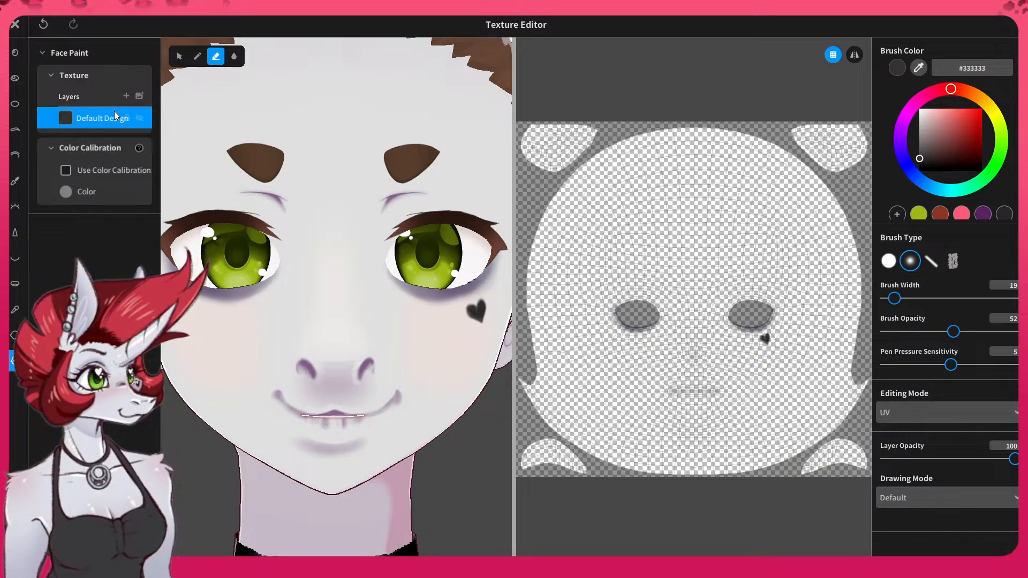
pyautogui.click(141, 117)
pyautogui.click(142, 116)
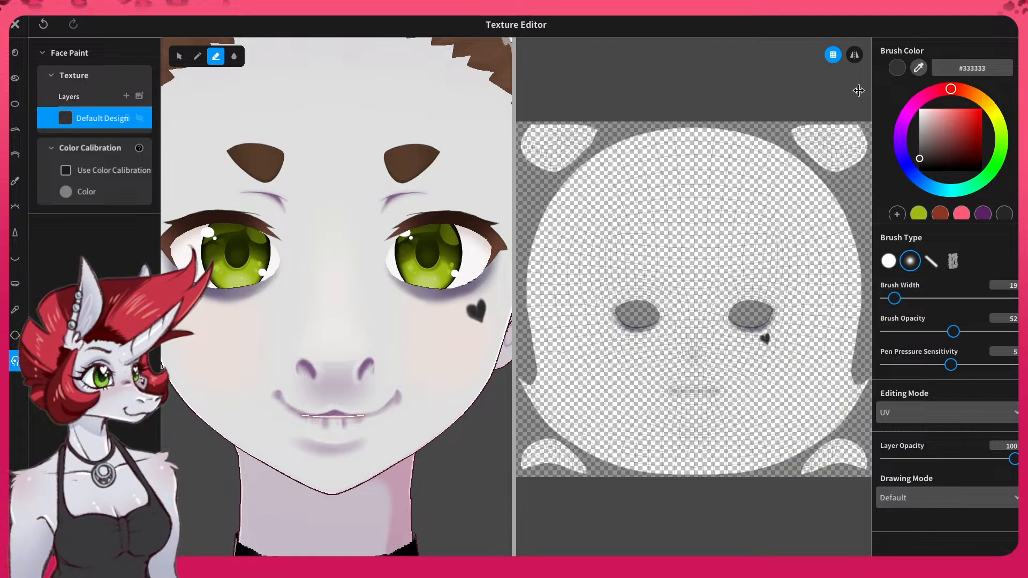
pyautogui.click(15, 233)
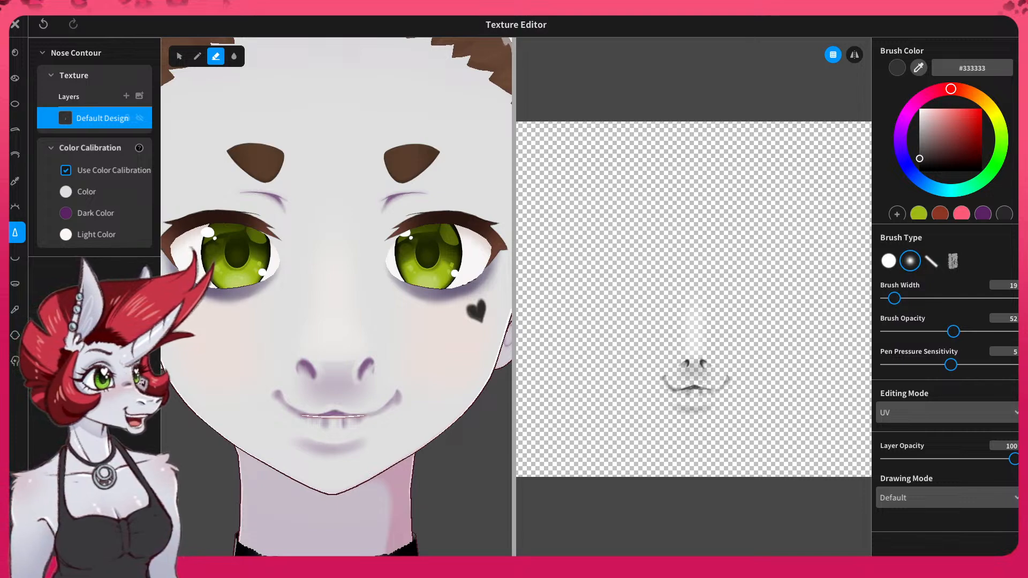
pyautogui.click(15, 283)
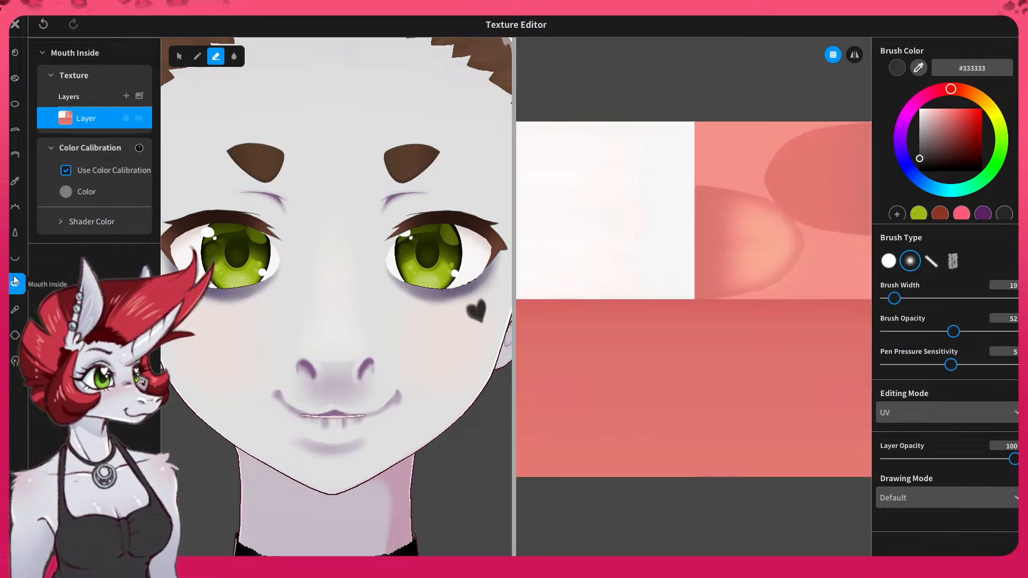
pyautogui.click(15, 258)
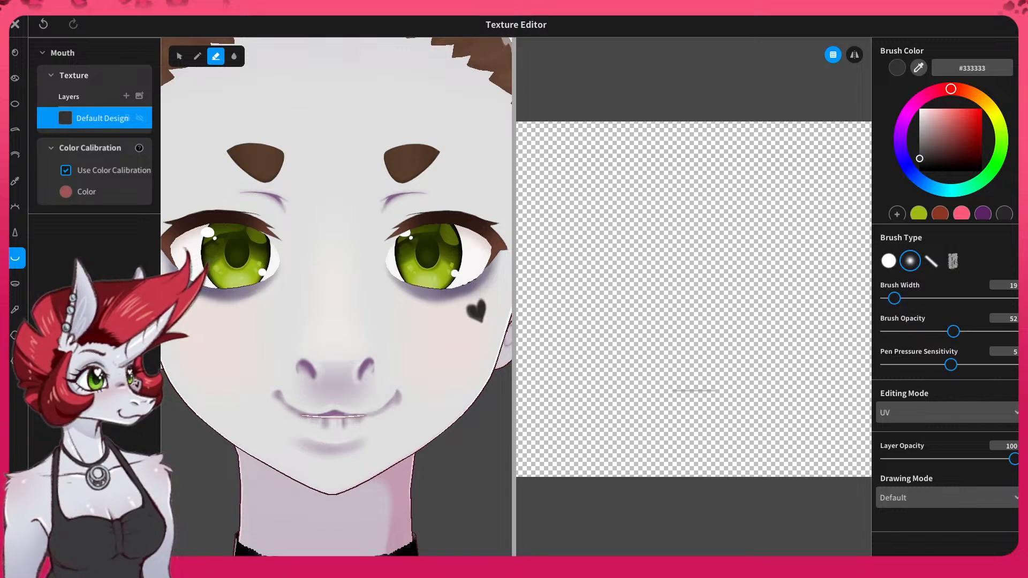
# - On the Nose Contour texture, erase the tooth marks below the mouth line and soften the dark fill inside the nostrils
pyautogui.click(16, 233)
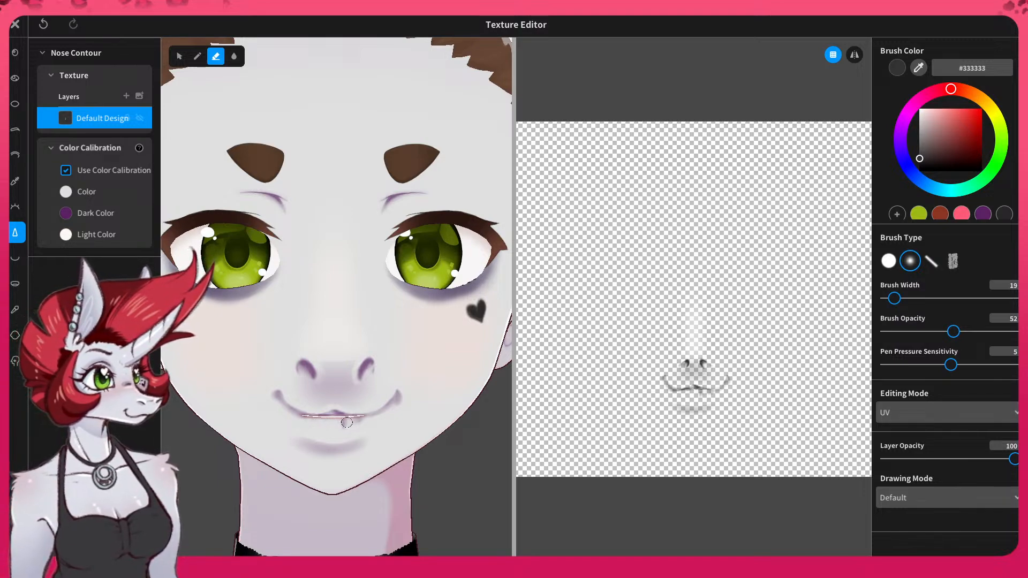
pyautogui.moveTo(329, 427); pyautogui.dragTo(303, 422)
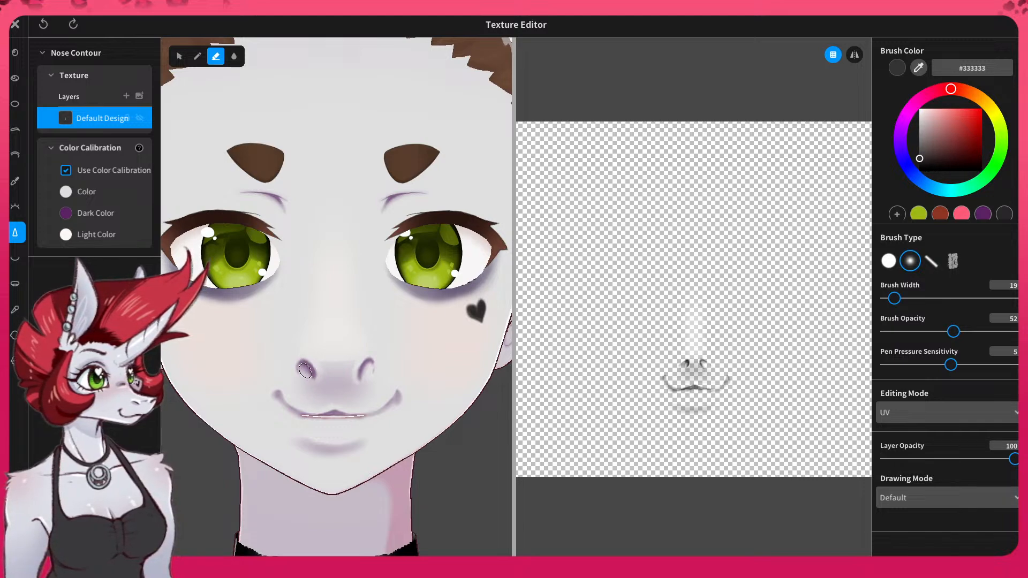
pyautogui.click(305, 371)
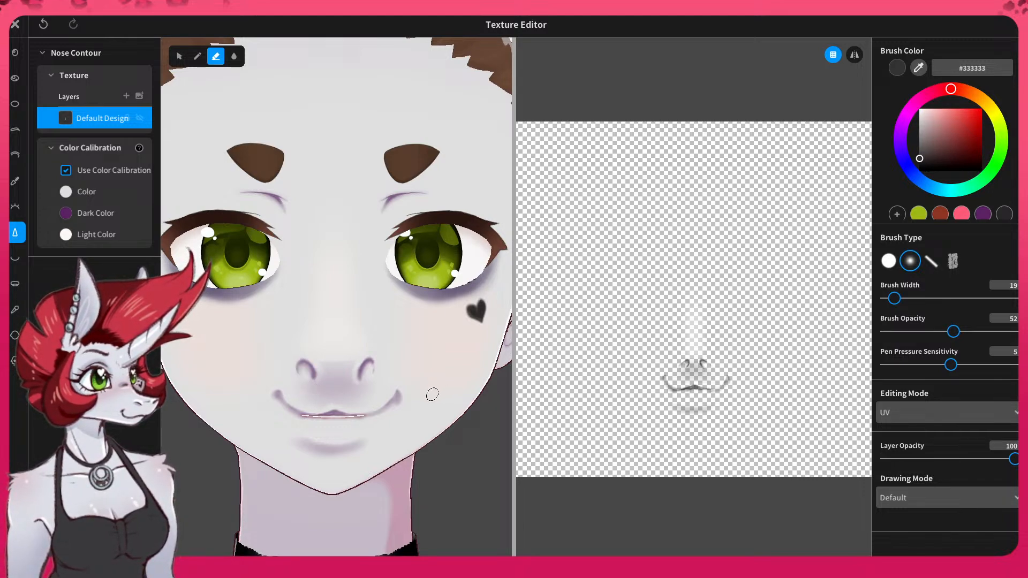
pyautogui.moveTo(433, 395)
pyautogui.mouseDown(button='middle')
pyautogui.moveTo(452, 361)
pyautogui.moveTo(445, 318)
pyautogui.mouseUp(button='middle')
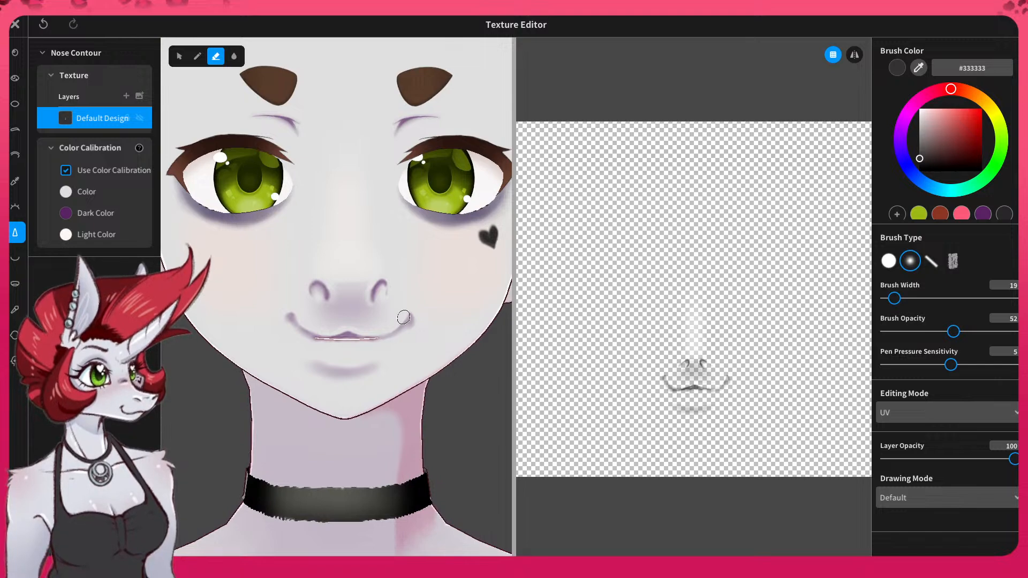
pyautogui.scroll(-10, 359, 228)
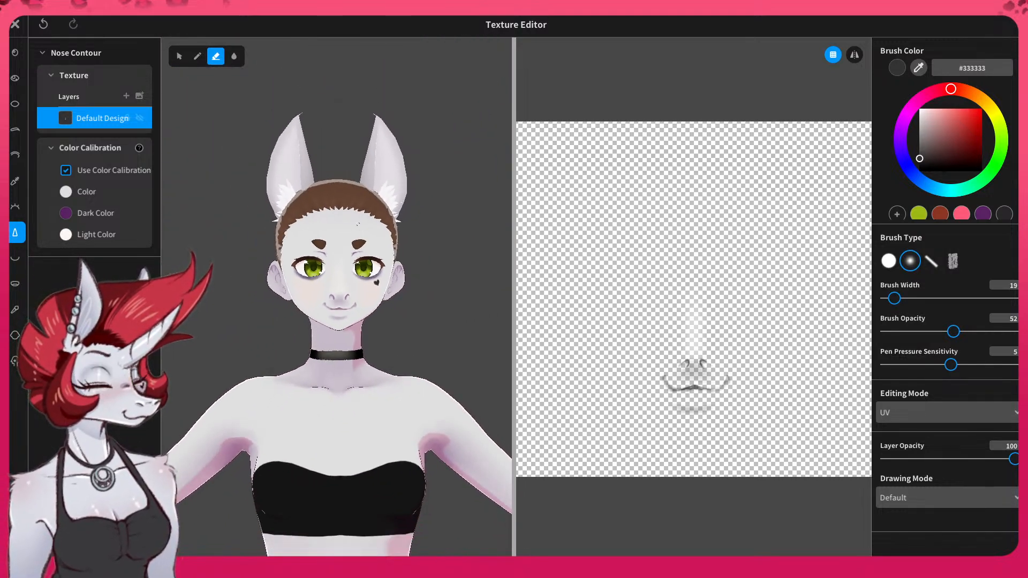
pyautogui.scroll(-6, 358, 225)
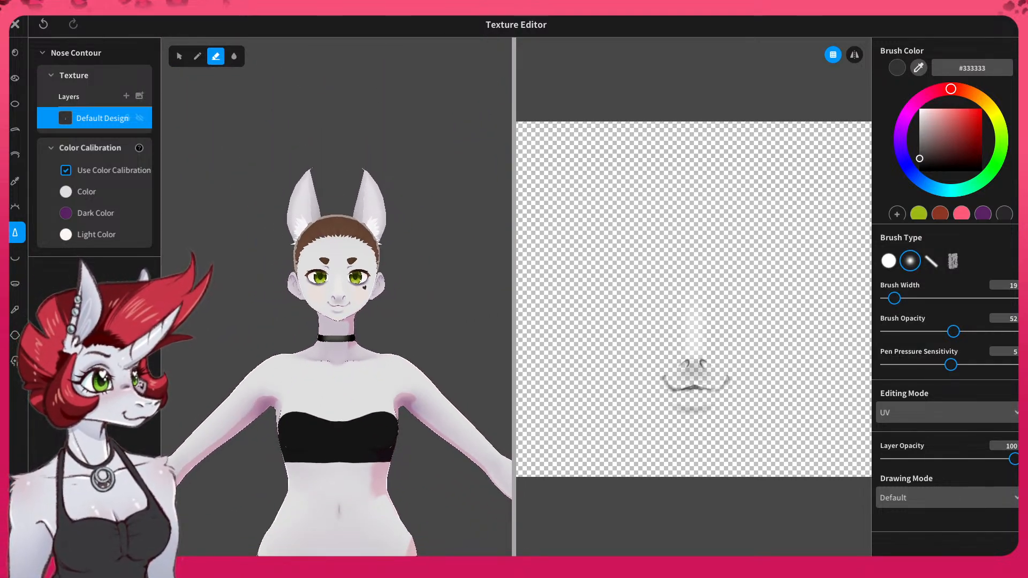
pyautogui.scroll(12, 359, 225)
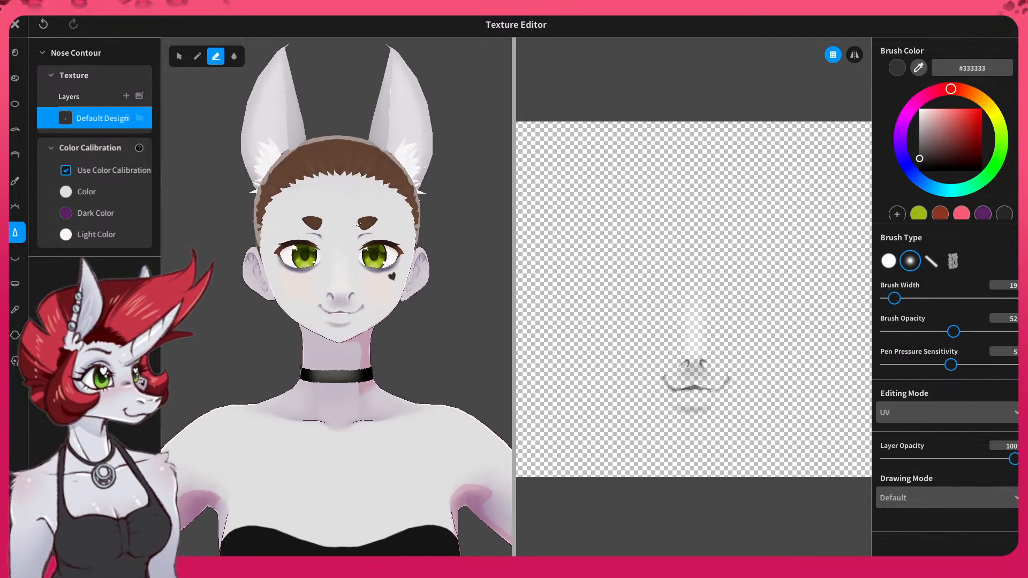
# - Erase the remaining dark fill inside both nostrils on the Nose Contour texture
pyautogui.scroll(3, 358, 225)
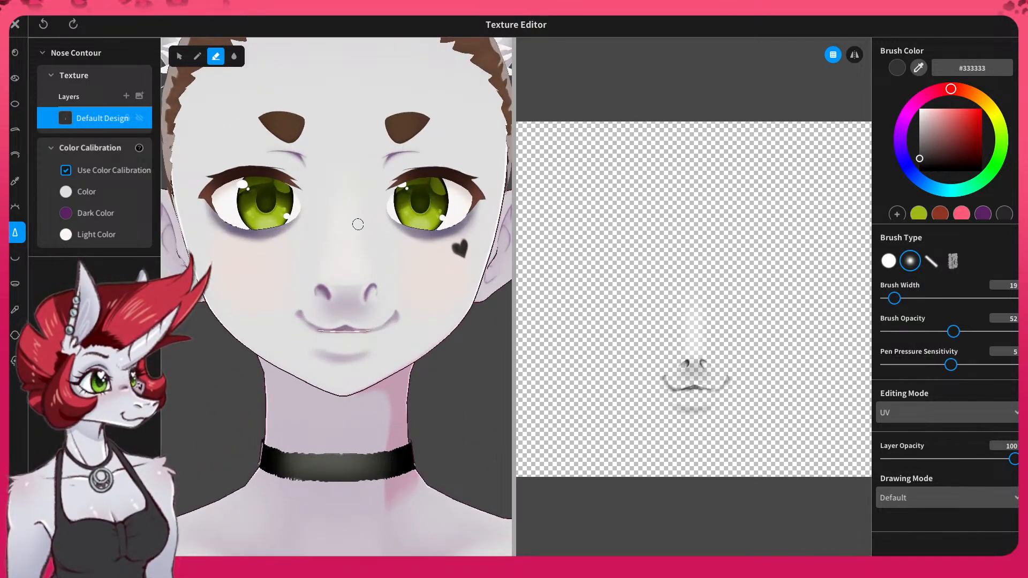
pyautogui.scroll(-12, 358, 224)
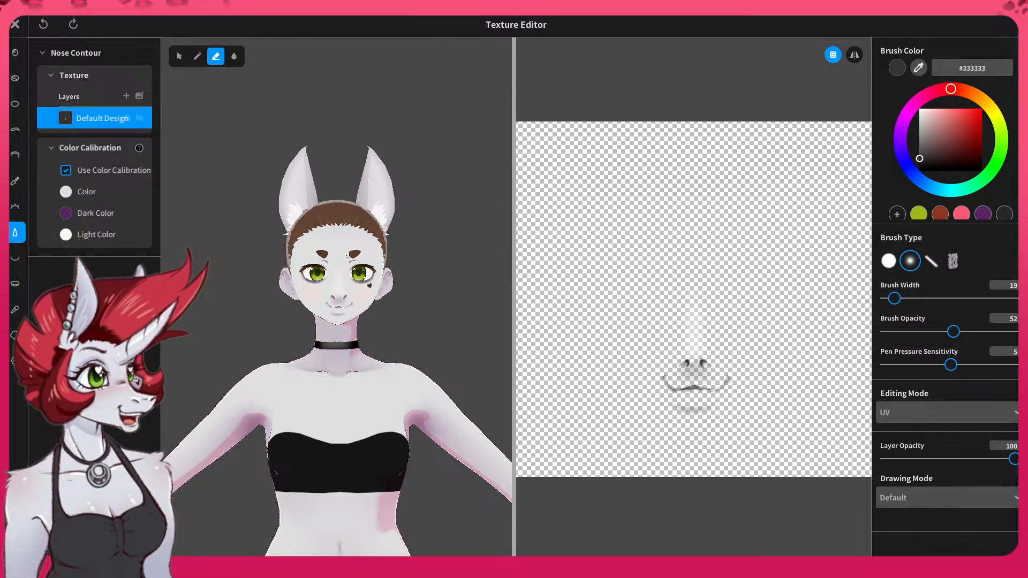
pyautogui.scroll(10, 332, 276)
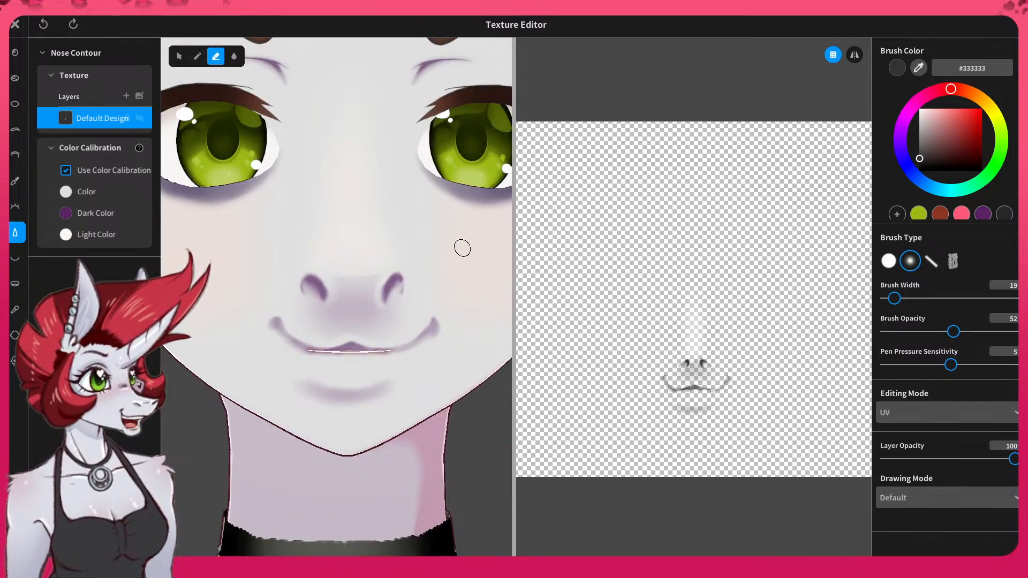
pyautogui.moveTo(394, 289)
pyautogui.mouseDown()
pyautogui.moveTo(390, 299)
pyautogui.moveTo(399, 290)
pyautogui.mouseUp()
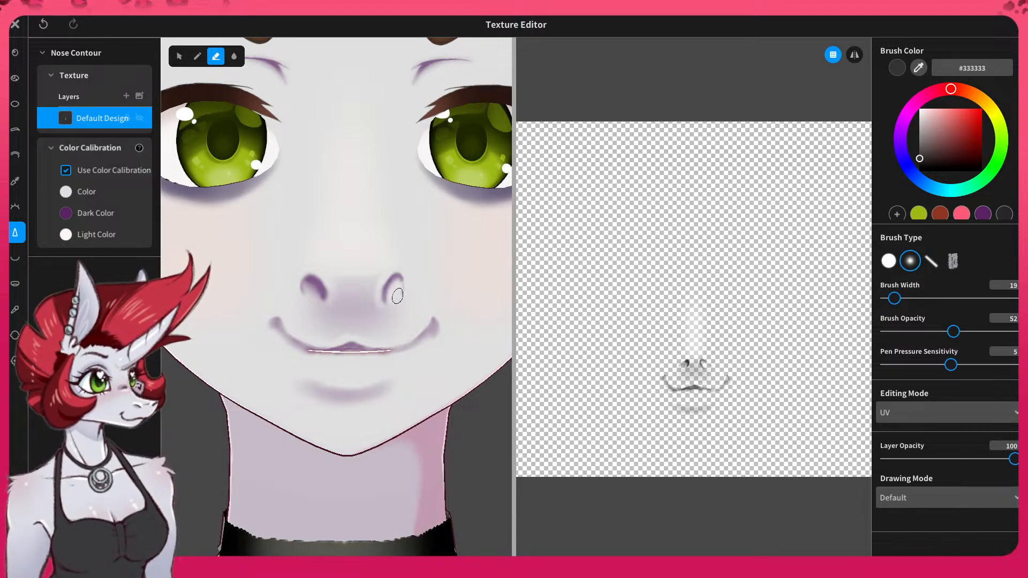
pyautogui.moveTo(315, 293)
pyautogui.mouseDown()
pyautogui.moveTo(309, 281)
pyautogui.moveTo(317, 300)
pyautogui.mouseUp()
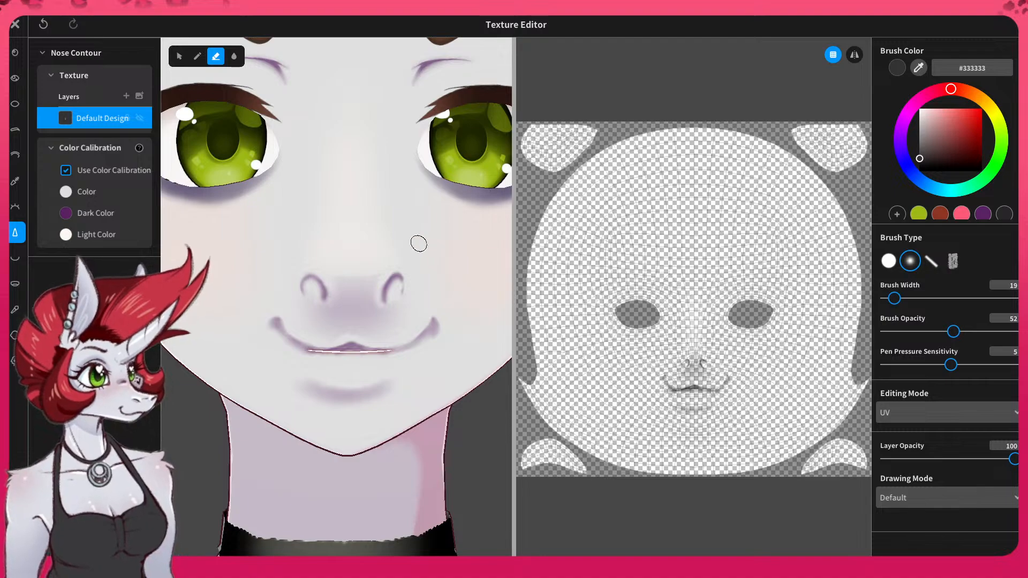
pyautogui.scroll(-5, 404, 276)
pyautogui.scroll(-2, 389, 299)
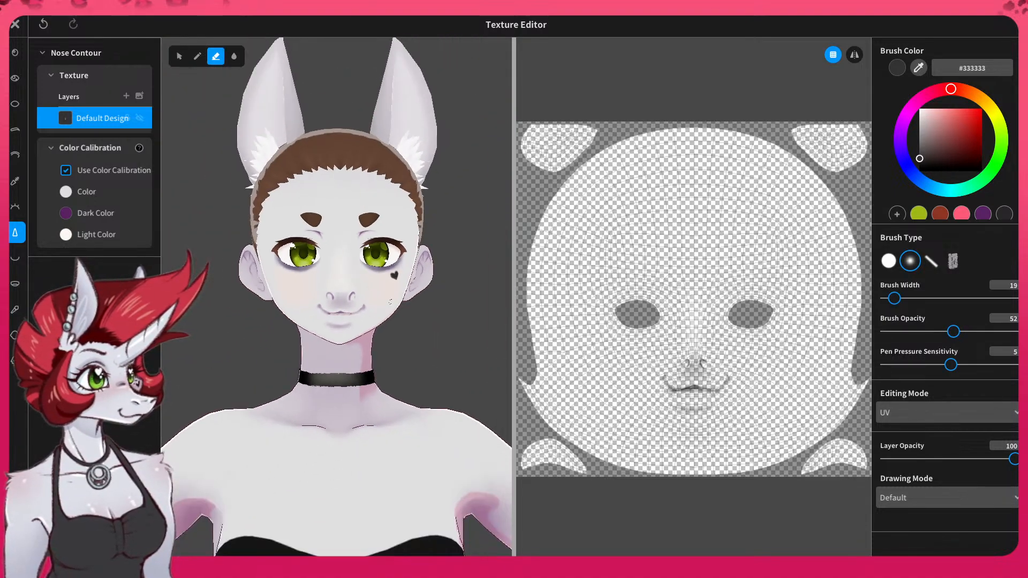
# - Repaint the outer rim of the nostril on the heart-mark side with the purple #582163 brush and leave the Texture Editor
pyautogui.scroll(8, 380, 296)
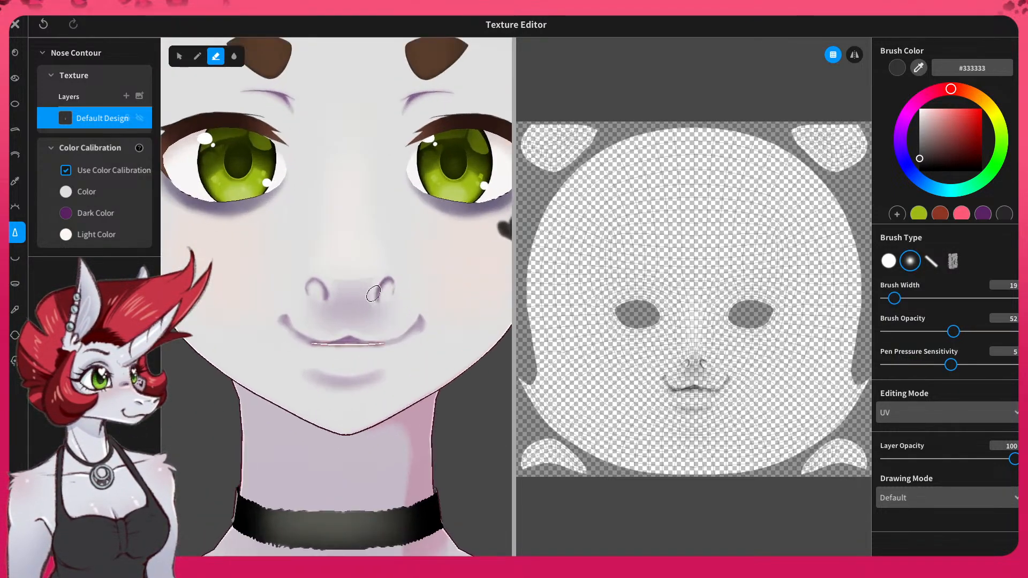
pyautogui.scroll(2, 378, 286)
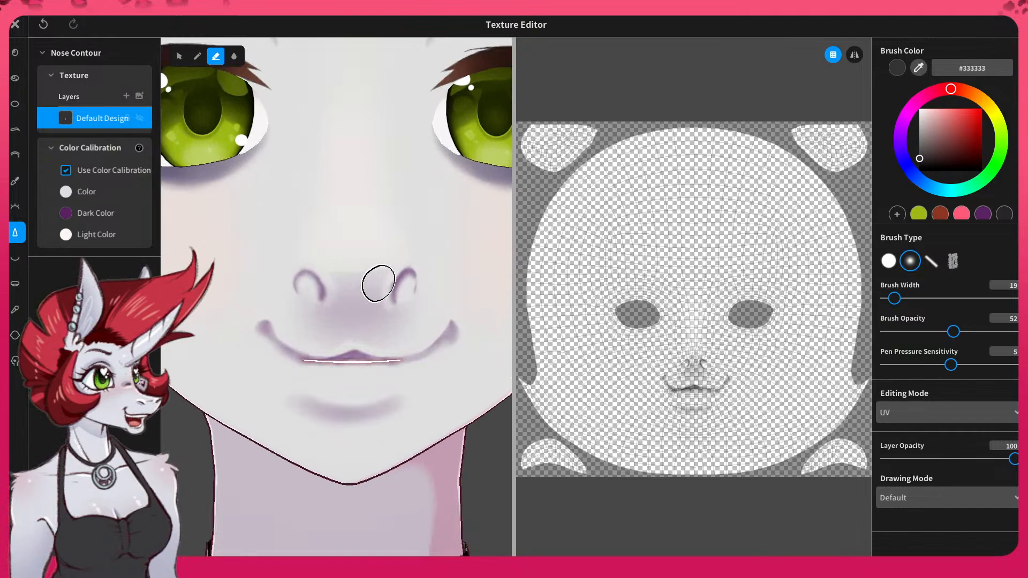
pyautogui.click(984, 213)
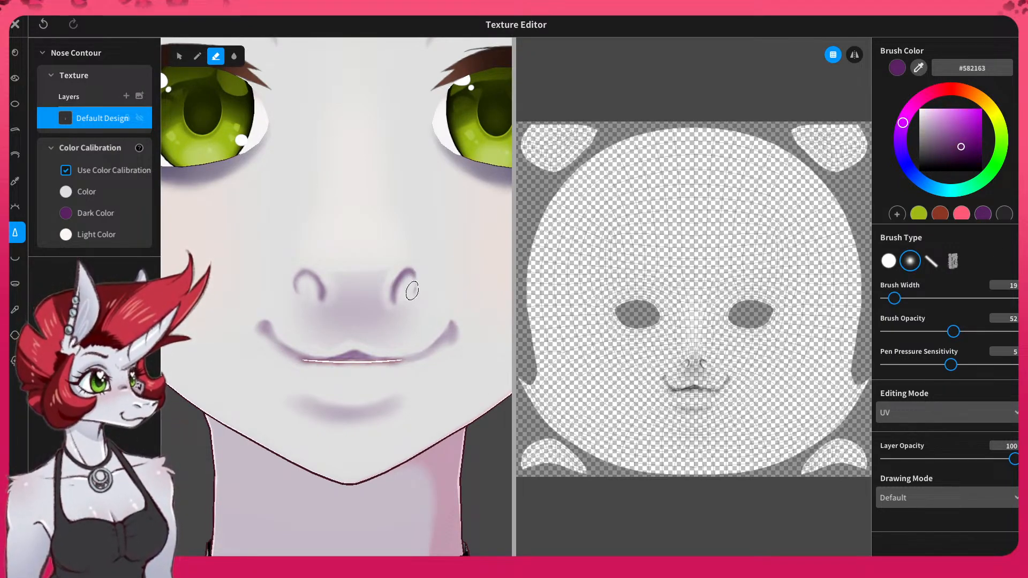
pyautogui.click(198, 56)
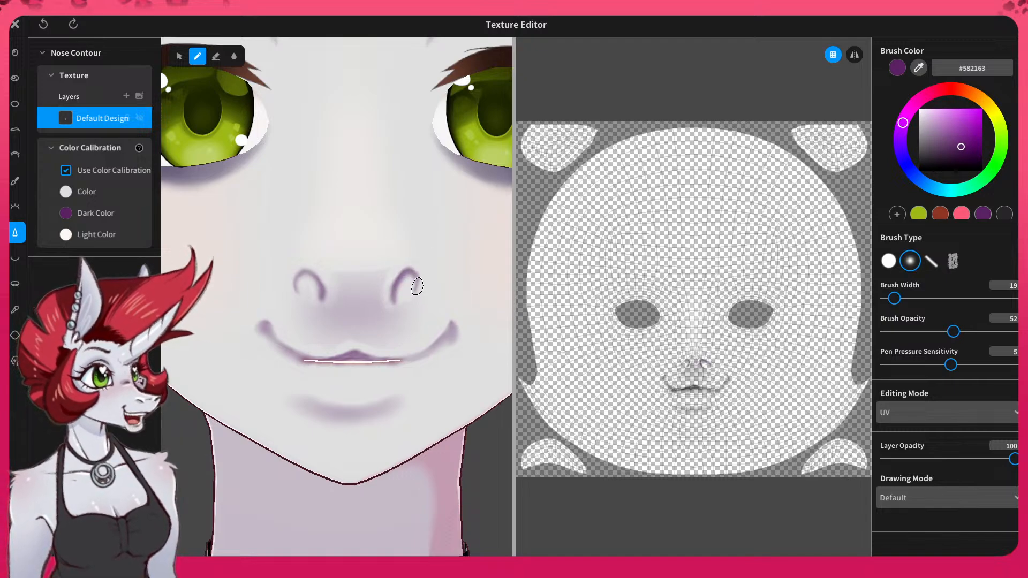
pyautogui.moveTo(415, 275); pyautogui.dragTo(415, 290)
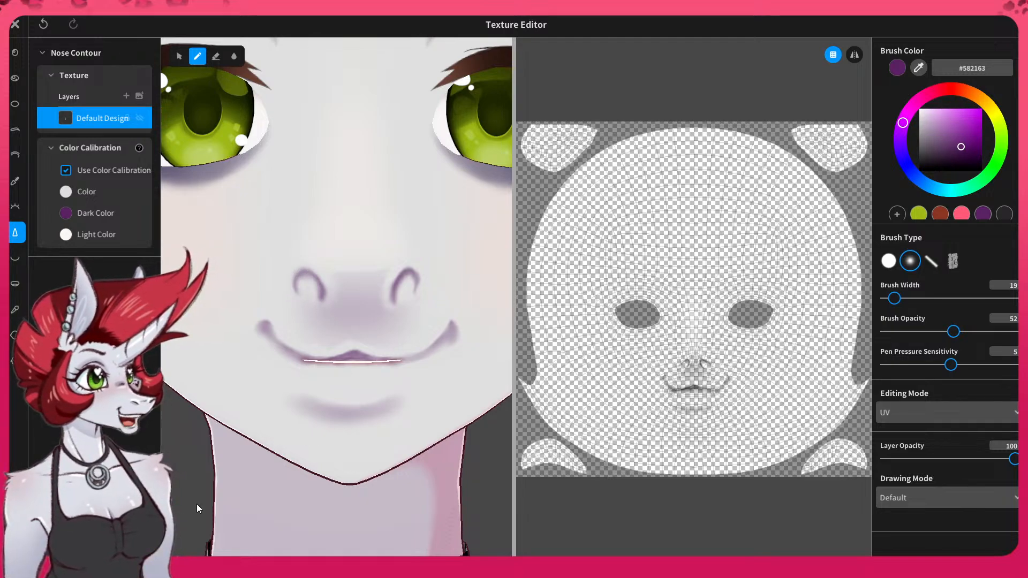
pyautogui.click(16, 24)
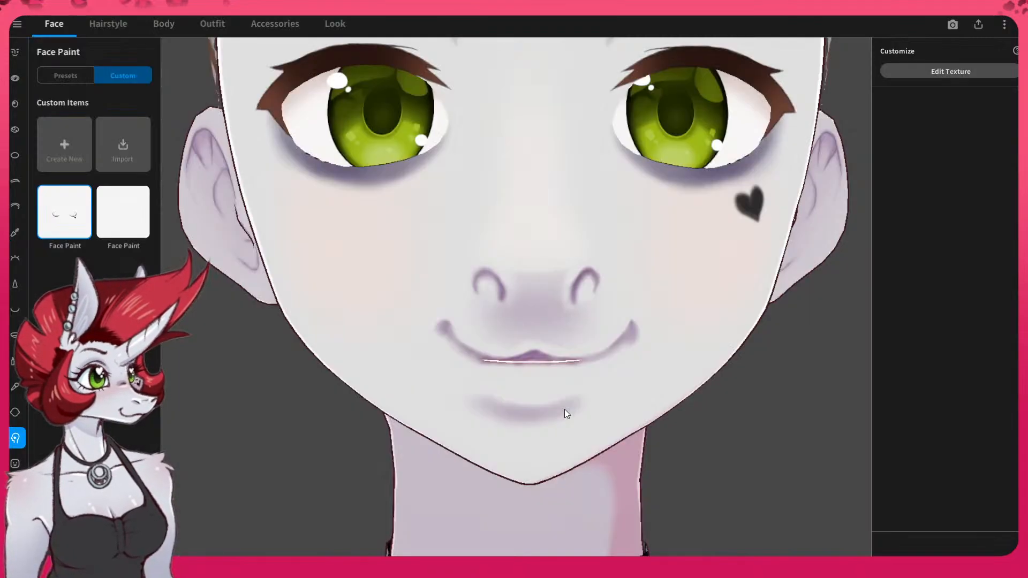
pyautogui.scroll(-5, 649, 217)
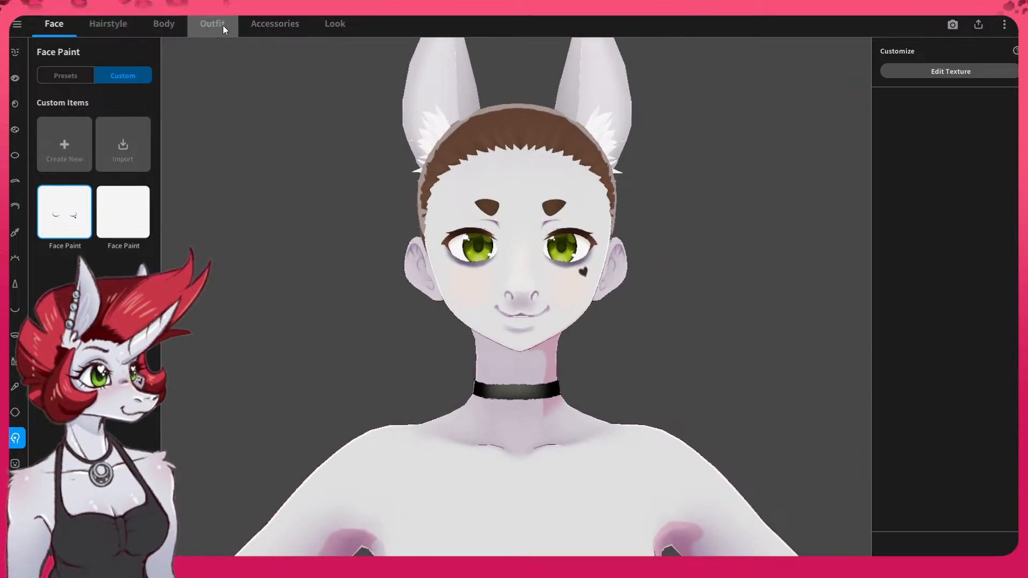
# - Look through the whole-body parameters for a setting that affects the human ears
pyautogui.click(167, 31)
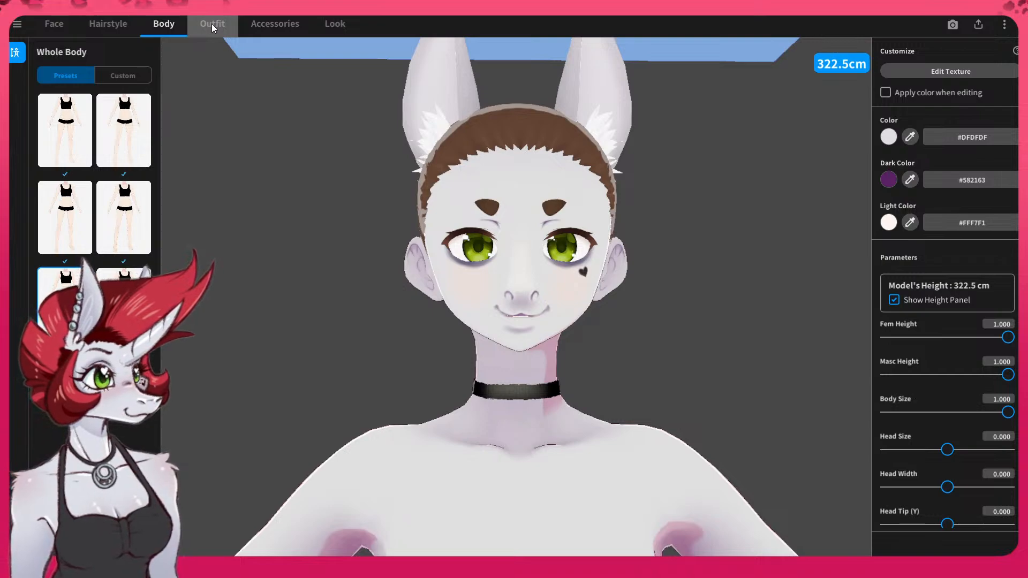
pyautogui.scroll(-2, 998, 396)
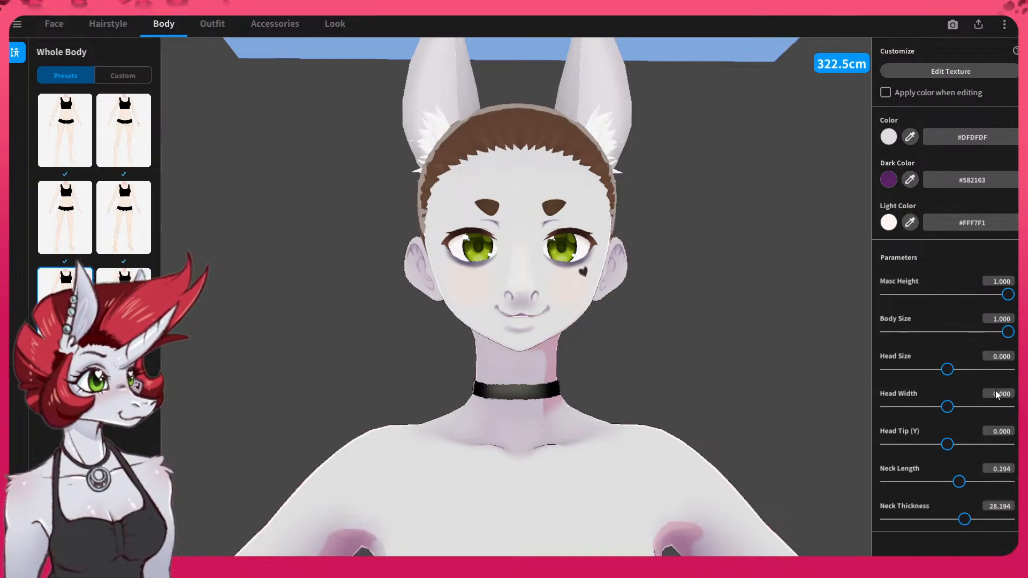
pyautogui.scroll(-8, 997, 395)
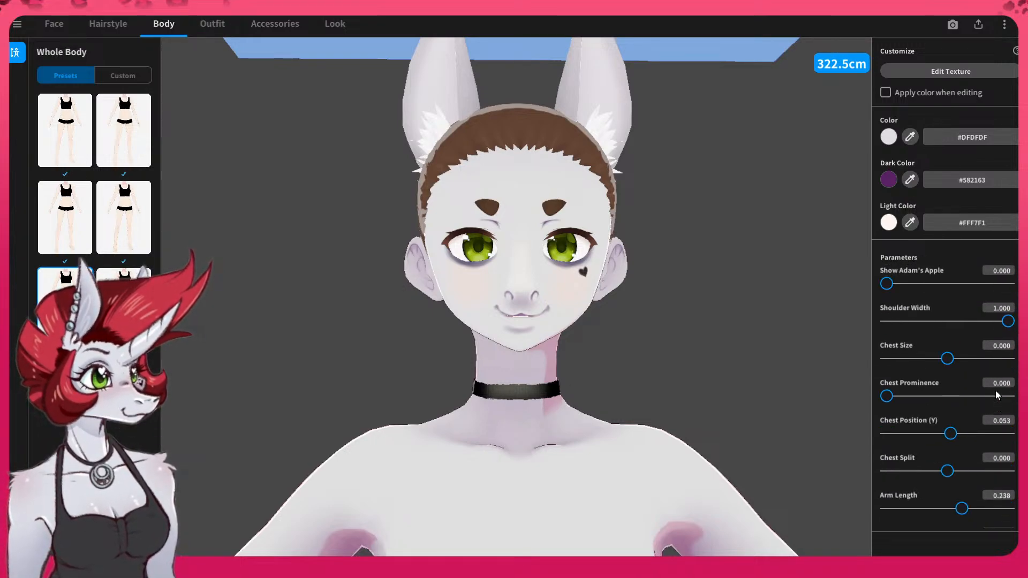
pyautogui.scroll(-6, 997, 396)
pyautogui.scroll(15, 997, 396)
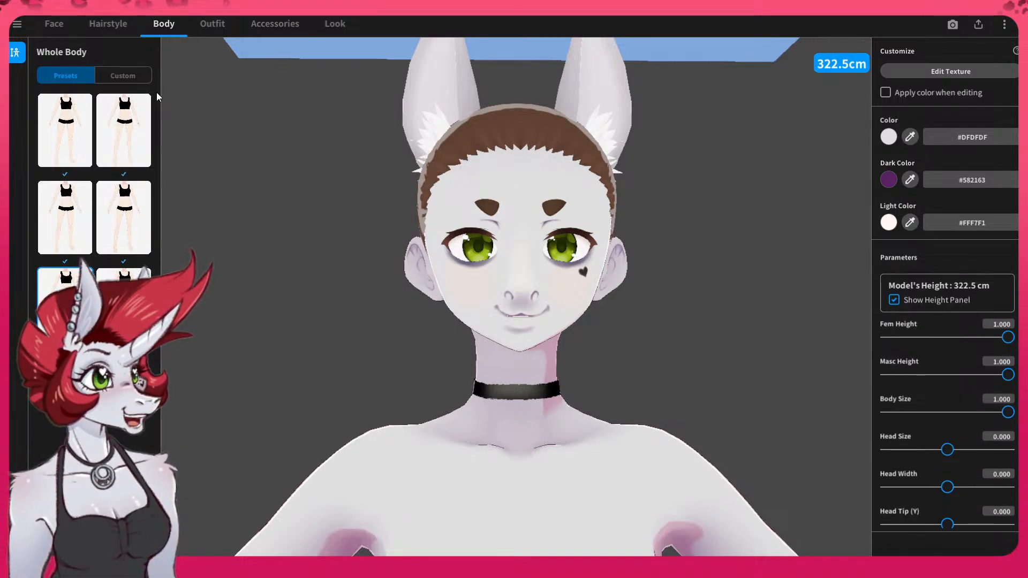
# - Set Remove Ears to 100 in the face set parameters and check the head from the side
pyautogui.click(55, 25)
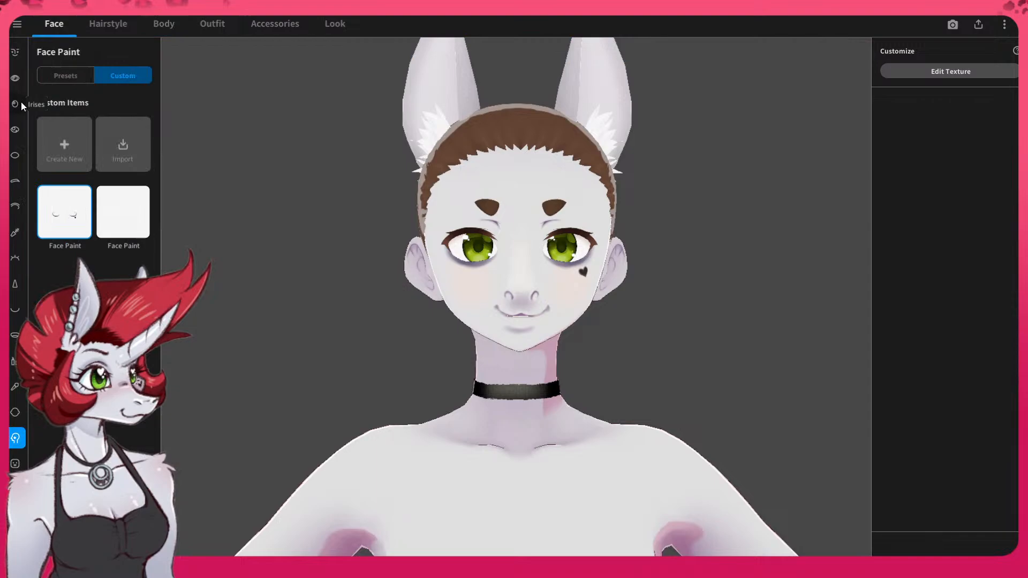
pyautogui.click(13, 56)
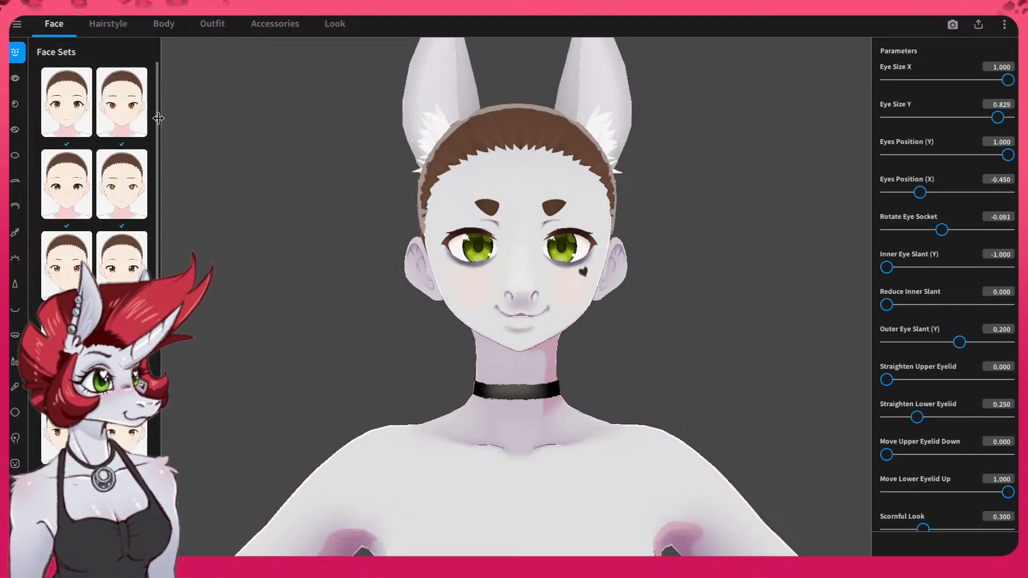
pyautogui.scroll(-7, 911, 188)
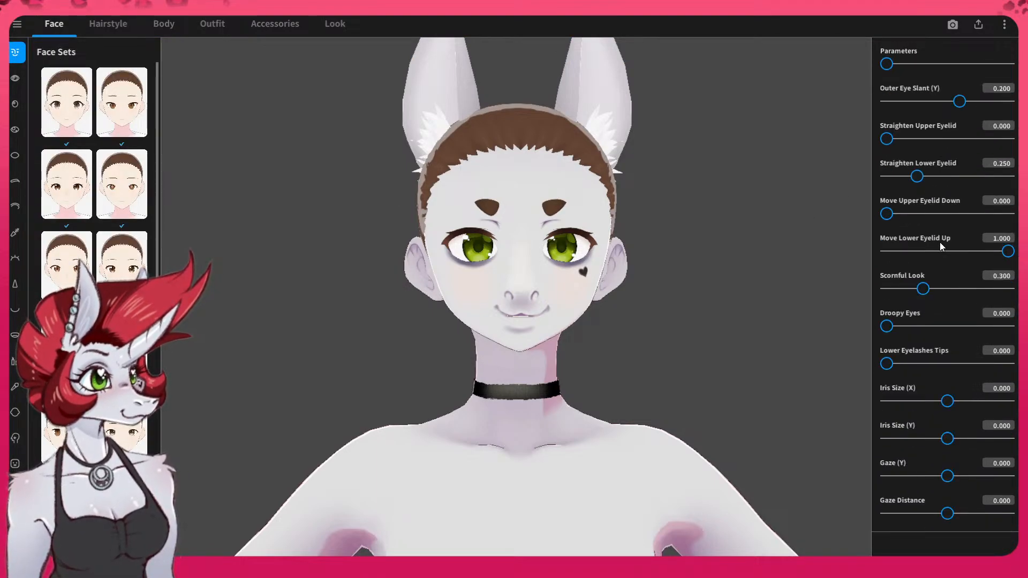
pyautogui.scroll(-10, 942, 245)
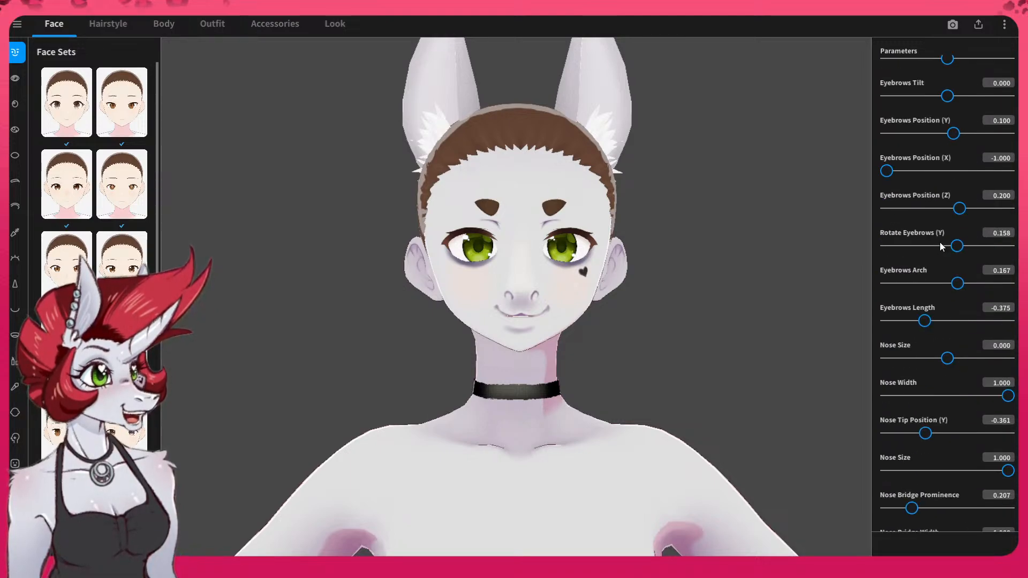
pyautogui.scroll(-5, 941, 245)
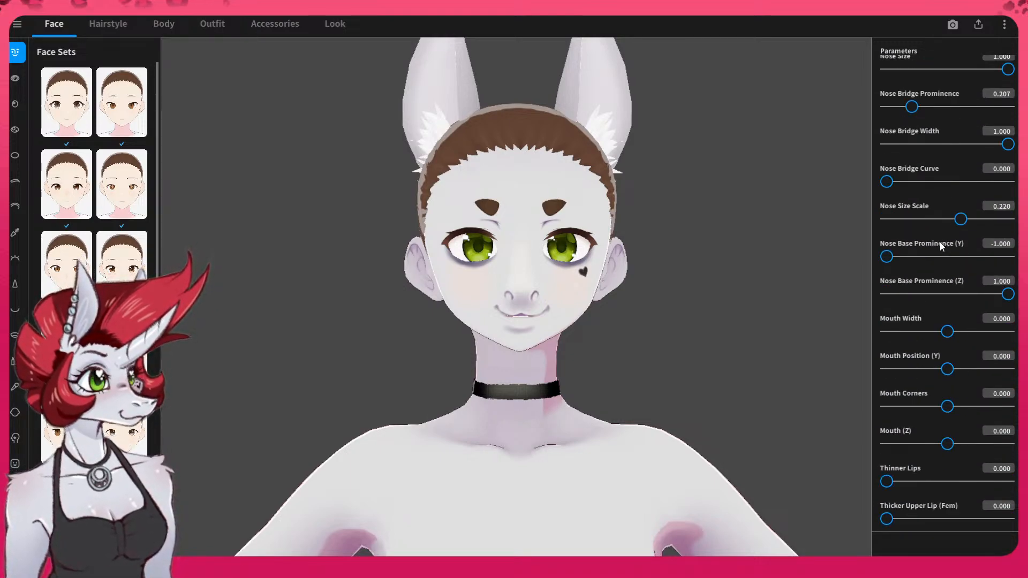
pyautogui.scroll(-8, 941, 246)
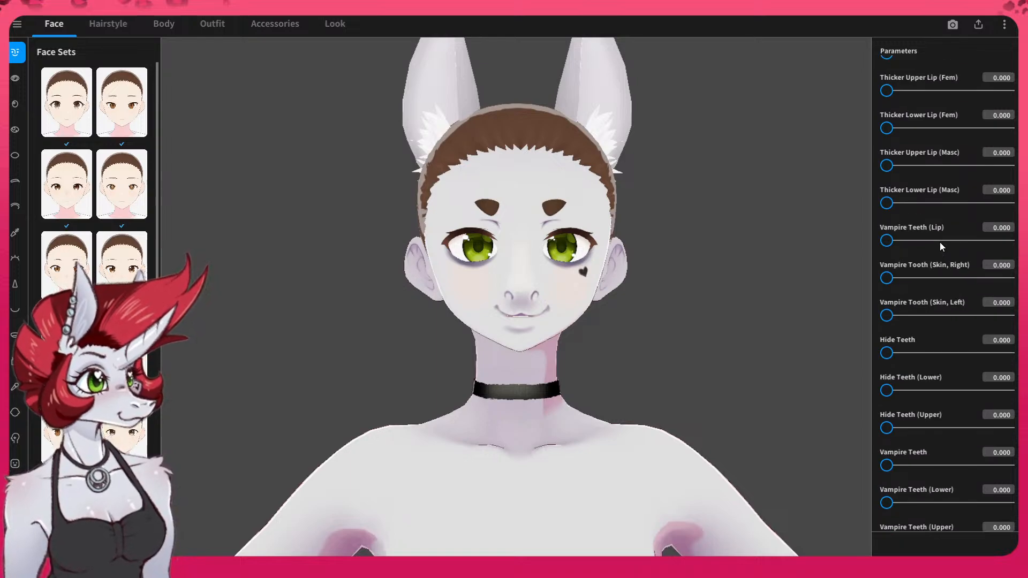
pyautogui.scroll(-7, 941, 243)
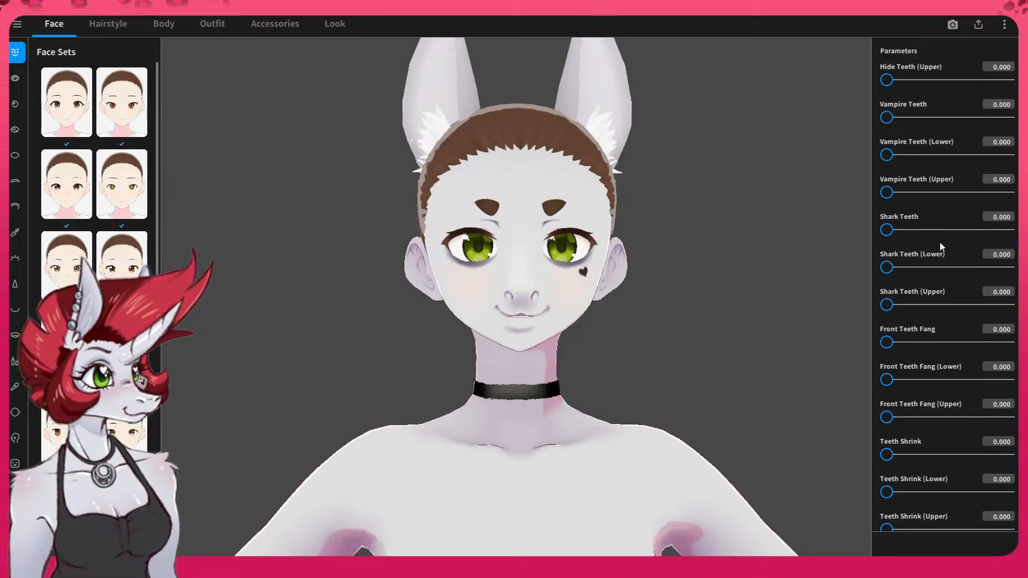
pyautogui.scroll(-4, 942, 247)
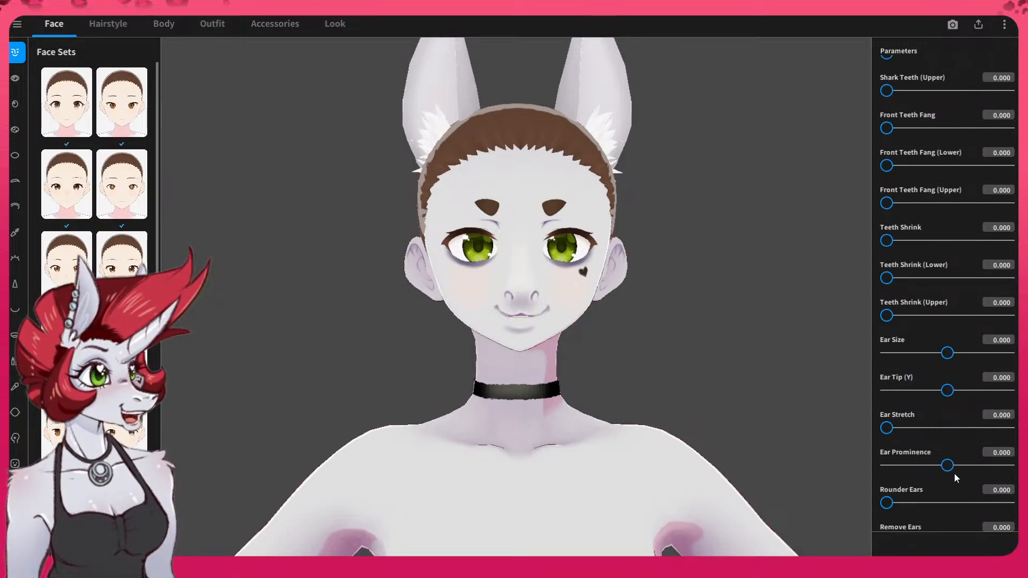
pyautogui.scroll(-2, 956, 477)
pyautogui.moveTo(887, 460); pyautogui.dragTo(1008, 461)
pyautogui.moveTo(515, 292); pyautogui.dragTo(471, 297, button='right')
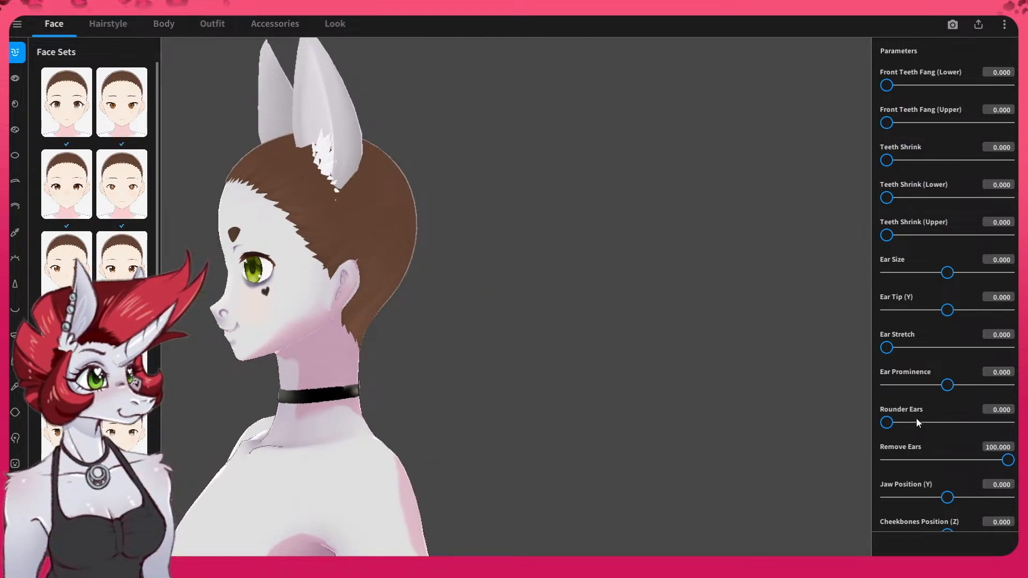
# - Try Ear Size at 1.000, Ear Prominence at 0.022 and Ear Stretch at 1.000 and 0.515 to see how the human ears react
pyautogui.moveTo(886, 421)
pyautogui.mouseDown()
pyautogui.moveTo(1013, 423)
pyautogui.moveTo(869, 430)
pyautogui.mouseUp()
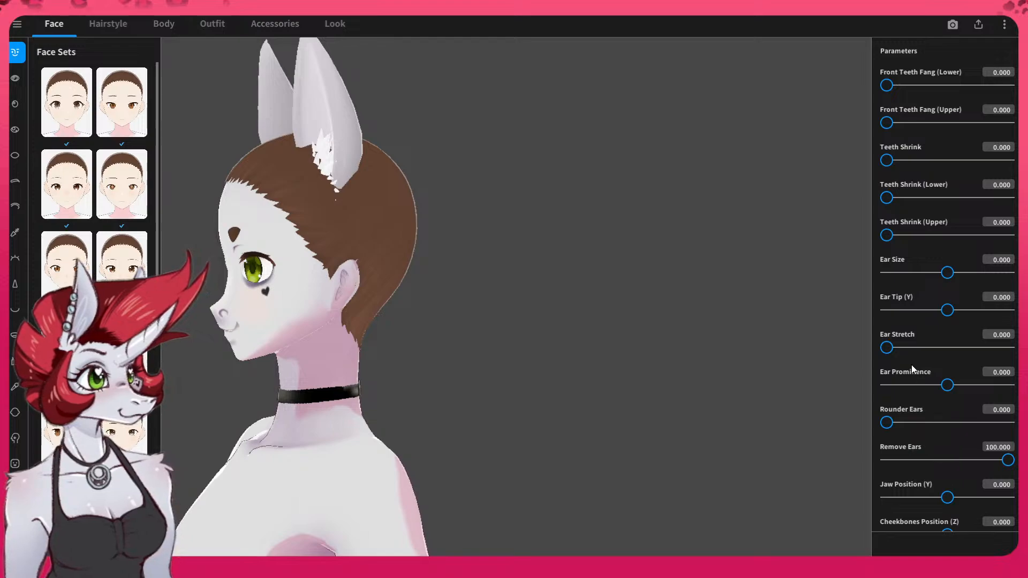
pyautogui.moveTo(892, 341); pyautogui.dragTo(1014, 348)
pyautogui.moveTo(487, 373); pyautogui.dragTo(513, 374, button='right')
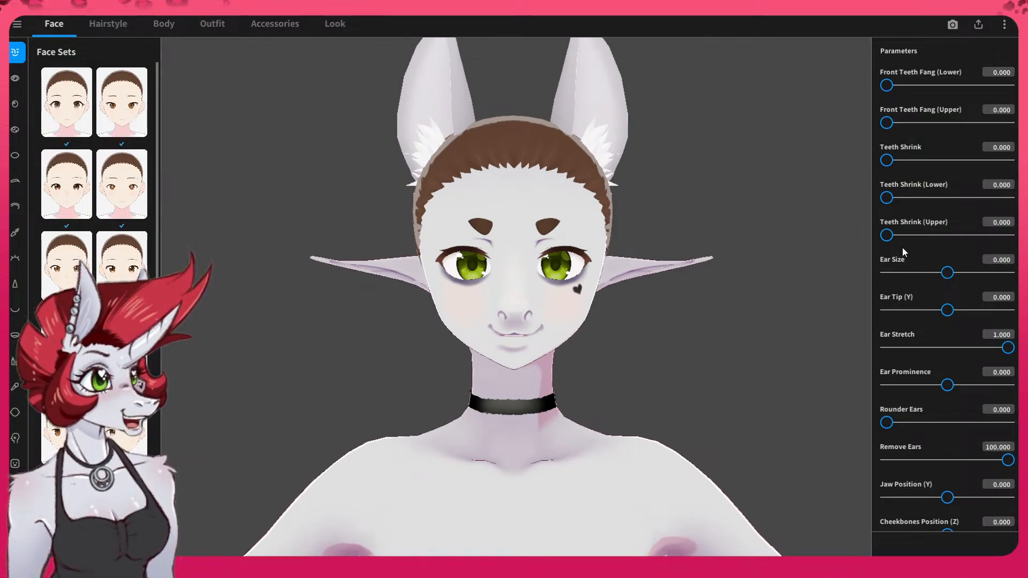
pyautogui.moveTo(948, 273); pyautogui.dragTo(1009, 273)
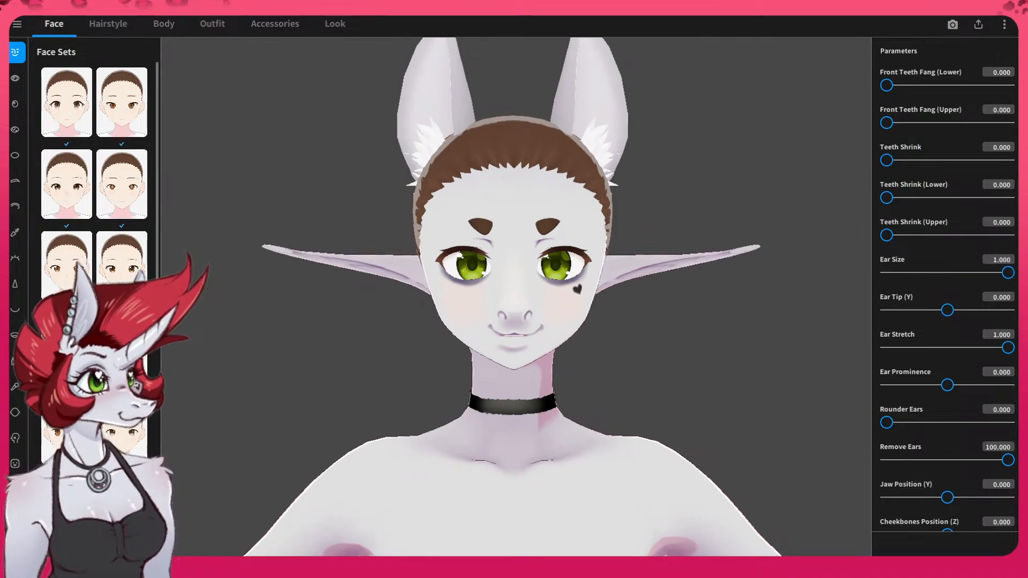
pyautogui.moveTo(947, 384)
pyautogui.mouseDown()
pyautogui.moveTo(1012, 390)
pyautogui.moveTo(813, 400)
pyautogui.moveTo(1012, 385)
pyautogui.moveTo(870, 393)
pyautogui.moveTo(949, 386)
pyautogui.mouseUp()
pyautogui.moveTo(1009, 347); pyautogui.dragTo(950, 348)
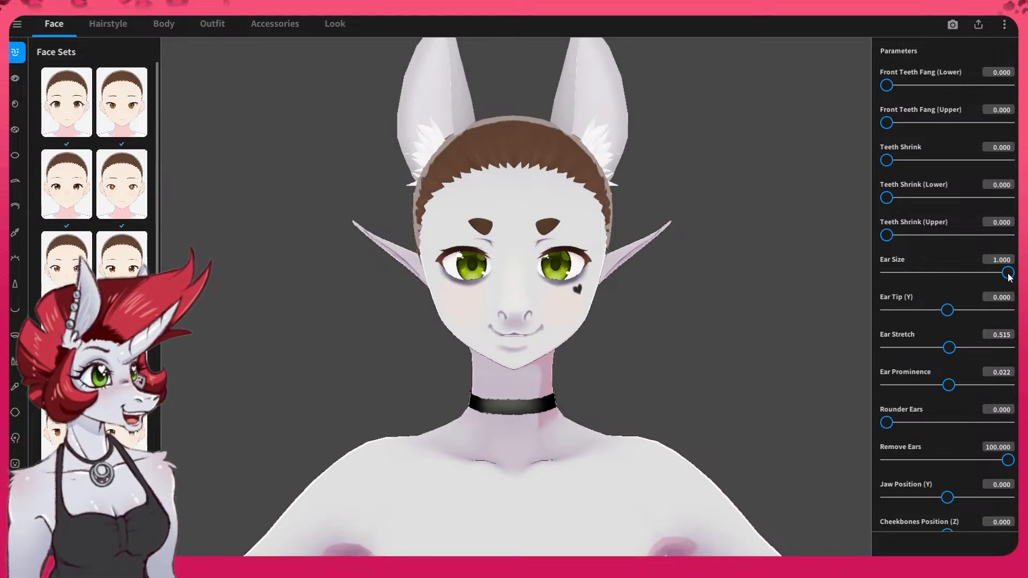
# - Hide the human ears with Ear Size -1.000, Ear Prominence -1.000, Ear Stretch 0.000 and Ear Tip (Y) -0.053
pyautogui.moveTo(1009, 273); pyautogui.dragTo(856, 284)
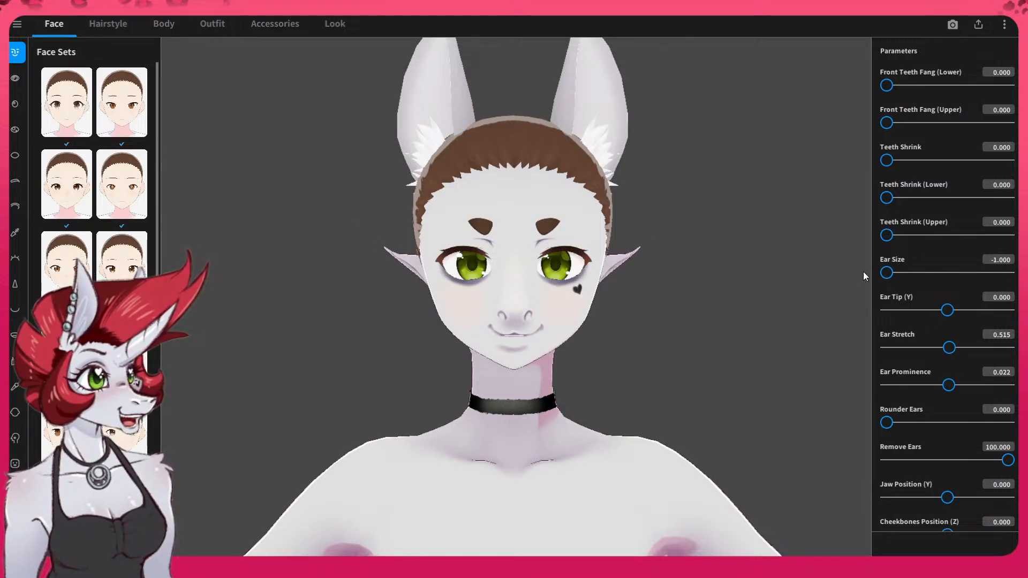
pyautogui.moveTo(888, 423); pyautogui.dragTo(833, 429)
pyautogui.moveTo(1010, 460)
pyautogui.mouseDown()
pyautogui.moveTo(903, 460)
pyautogui.moveTo(1012, 461)
pyautogui.mouseUp()
pyautogui.moveTo(958, 382); pyautogui.dragTo(855, 391)
pyautogui.moveTo(948, 348); pyautogui.dragTo(858, 357)
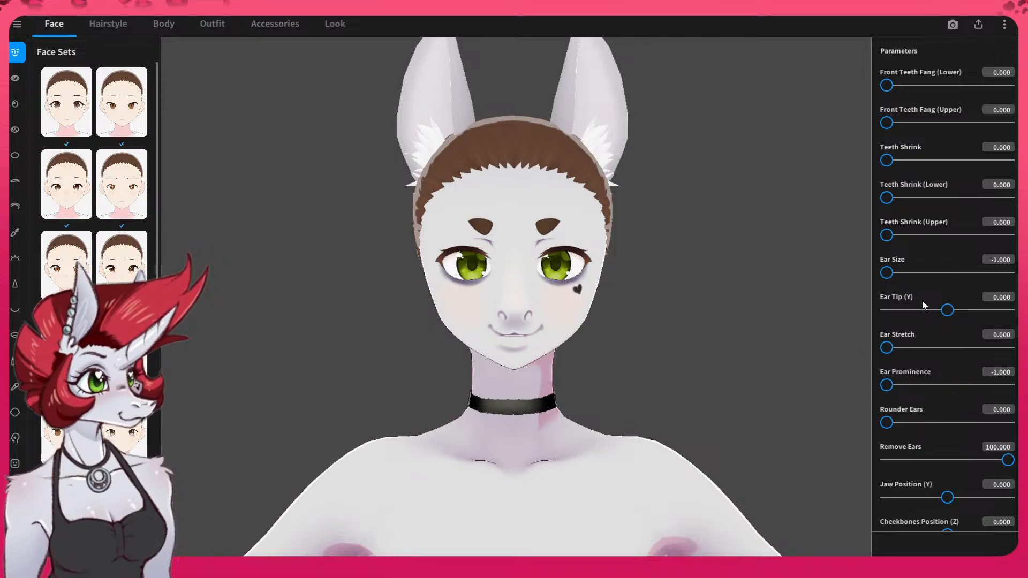
pyautogui.moveTo(945, 311)
pyautogui.mouseDown()
pyautogui.moveTo(924, 310)
pyautogui.moveTo(977, 311)
pyautogui.moveTo(945, 324)
pyautogui.mouseUp()
pyautogui.scroll(-2, 770, 281)
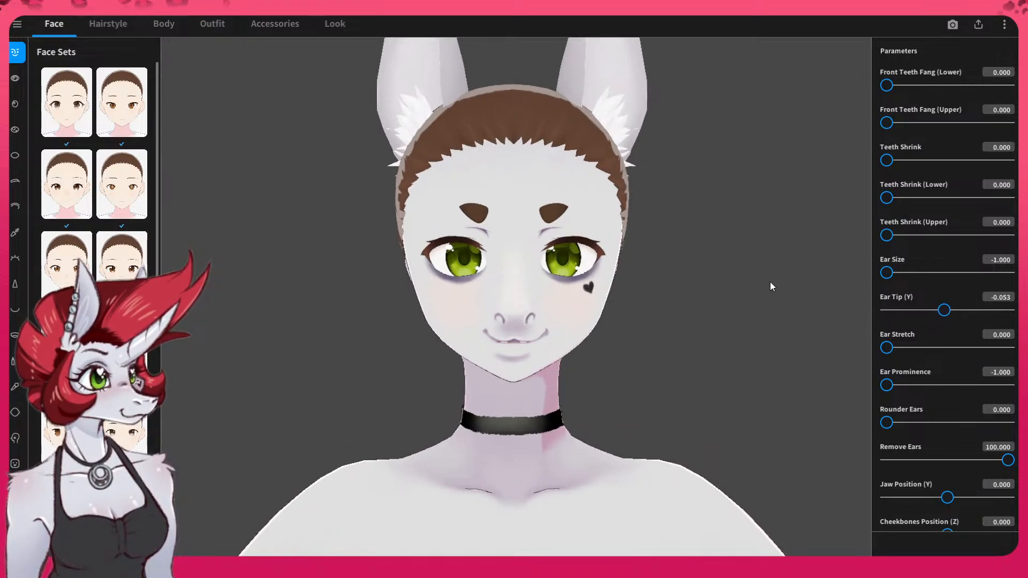
pyautogui.moveTo(770, 282); pyautogui.dragTo(740, 273)
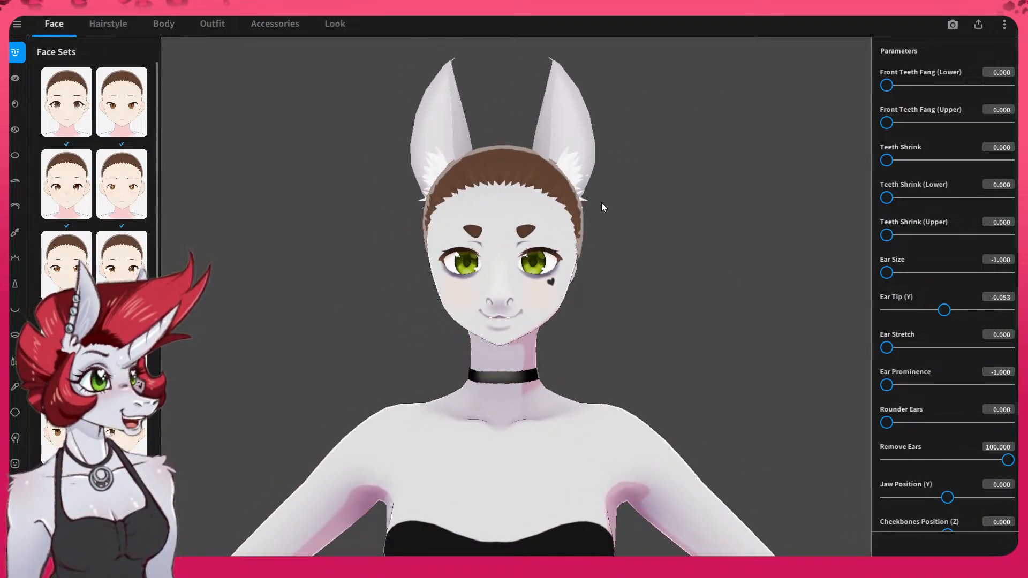
pyautogui.moveTo(496, 137); pyautogui.dragTo(504, 166, button='middle')
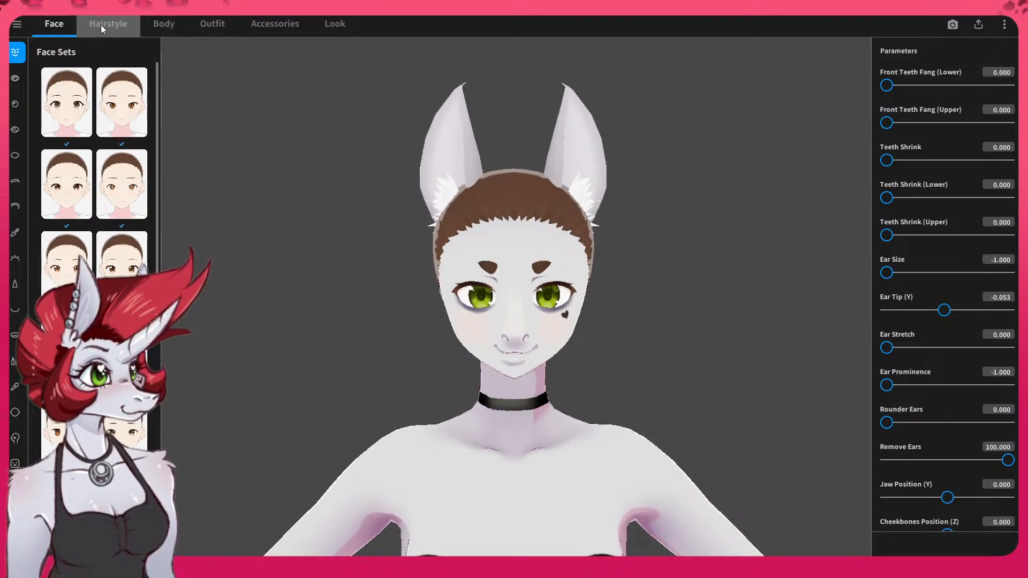
# - Set Body Size to 0.286 in the whole-body parameters to make the avatar shorter
pyautogui.click(165, 29)
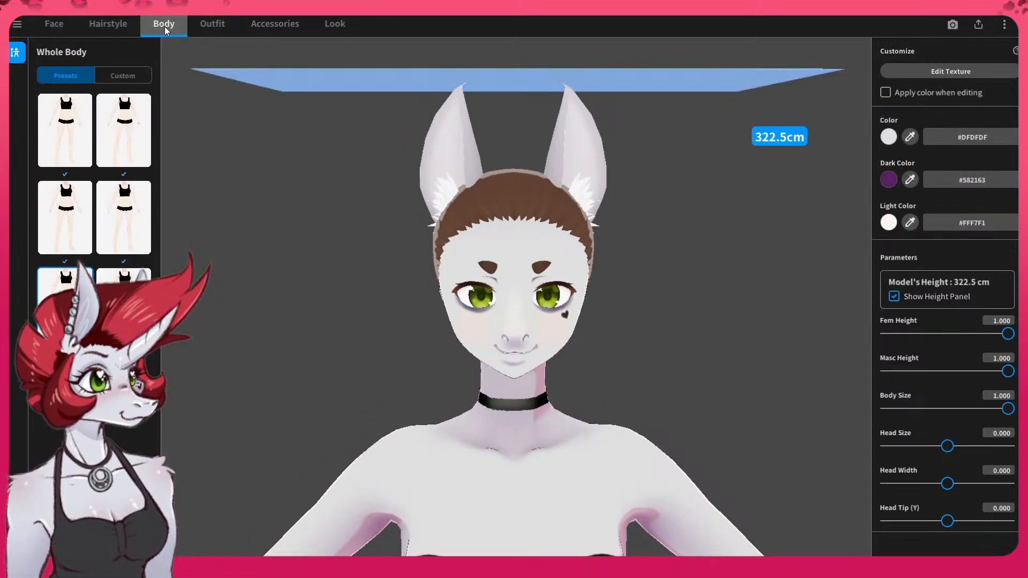
pyautogui.scroll(-5, 931, 405)
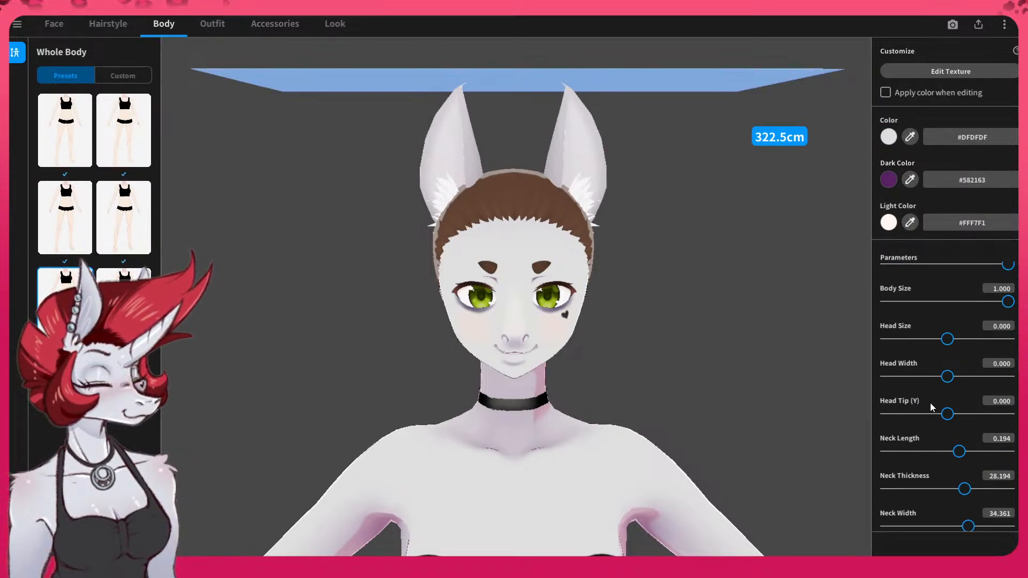
pyautogui.scroll(-2, 931, 407)
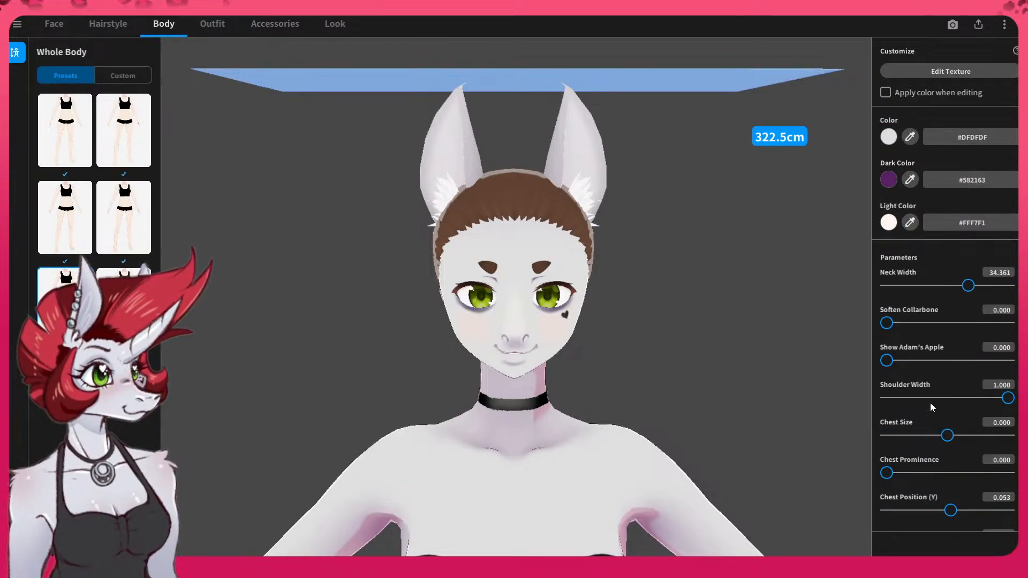
pyautogui.scroll(-4, 930, 407)
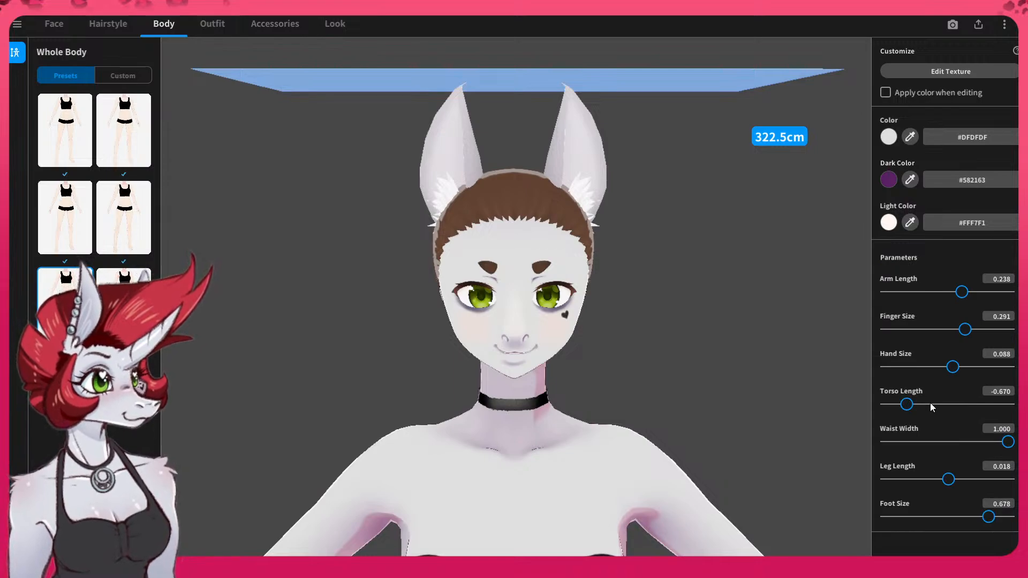
pyautogui.scroll(-6, 675, 387)
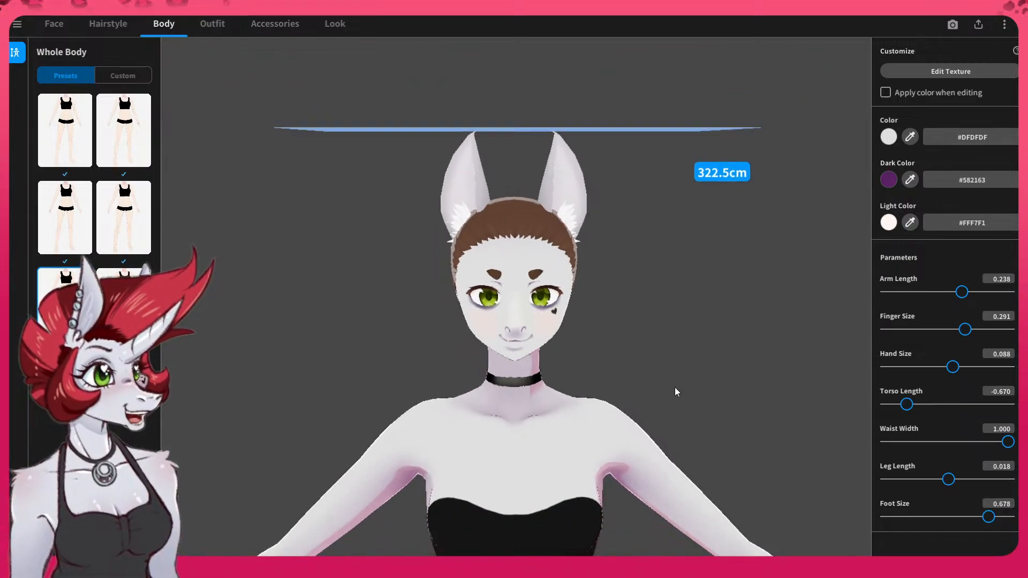
pyautogui.scroll(-3, 683, 425)
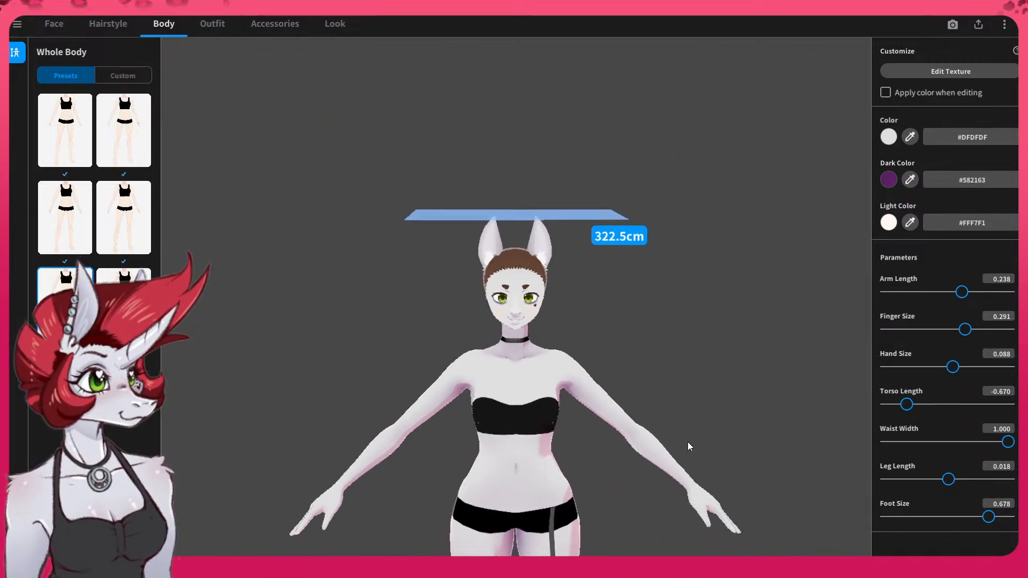
pyautogui.moveTo(526, 397); pyautogui.dragTo(571, 396, button='right')
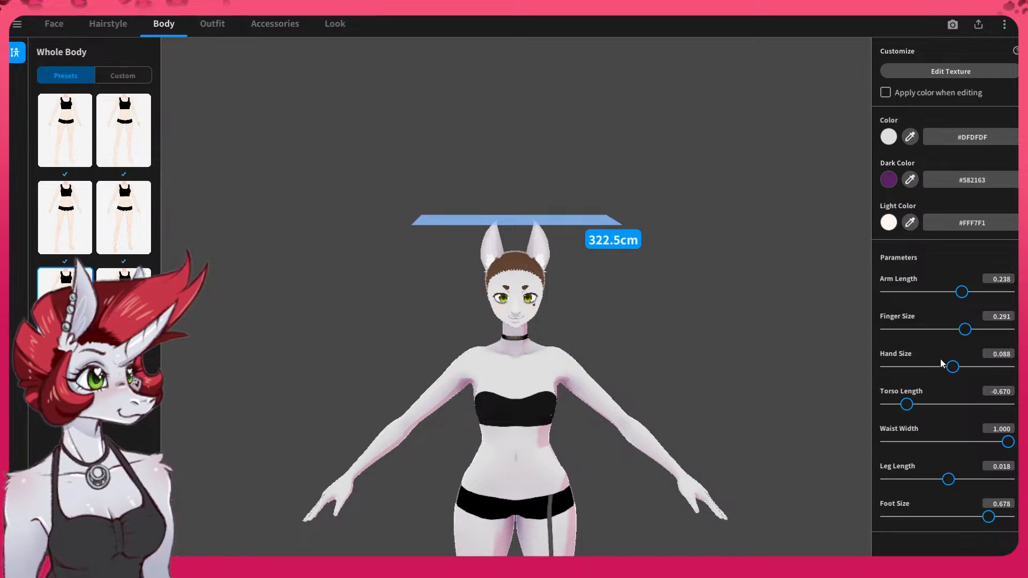
pyautogui.scroll(10, 941, 363)
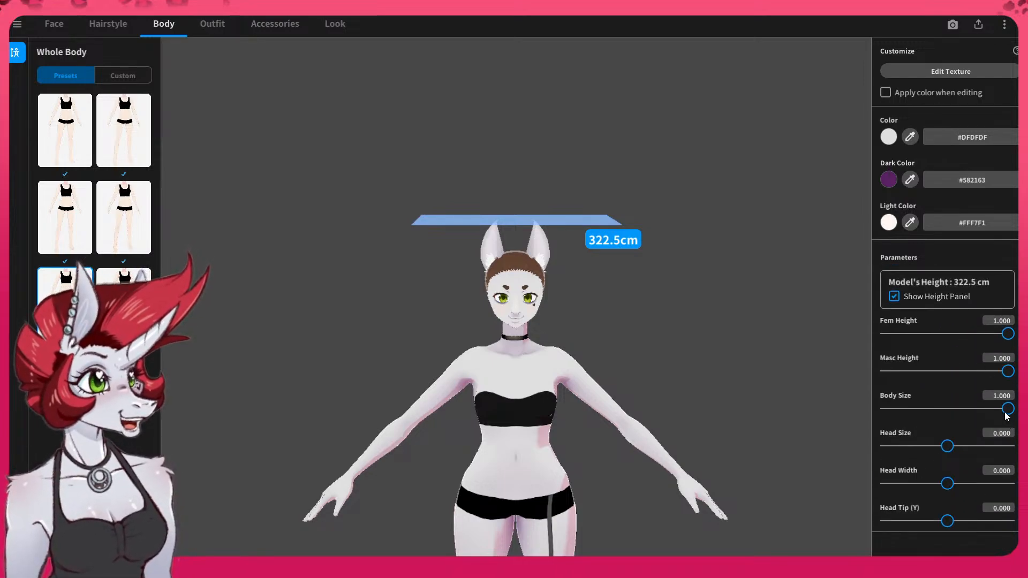
pyautogui.moveTo(1009, 410); pyautogui.dragTo(964, 419)
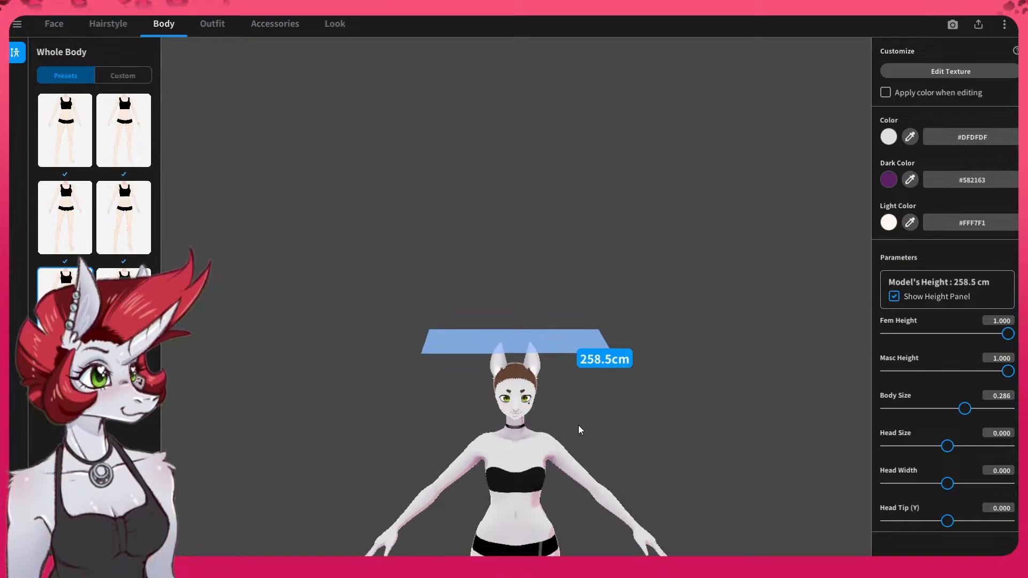
# - Try Waist Width at 2.000 in the whole-body parameters and check the figure at an angle
pyautogui.moveTo(579, 425); pyautogui.dragTo(545, 103)
pyautogui.moveTo(544, 100); pyautogui.dragTo(525, 105, button='middle')
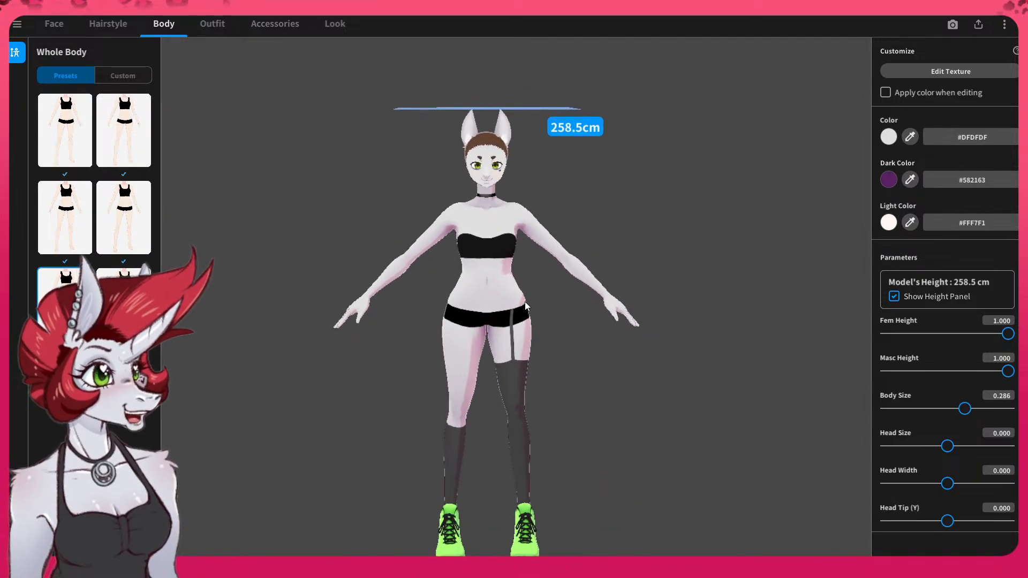
pyautogui.moveTo(529, 314)
pyautogui.mouseDown(button='middle')
pyautogui.moveTo(534, 291)
pyautogui.moveTo(531, 303)
pyautogui.mouseUp(button='middle')
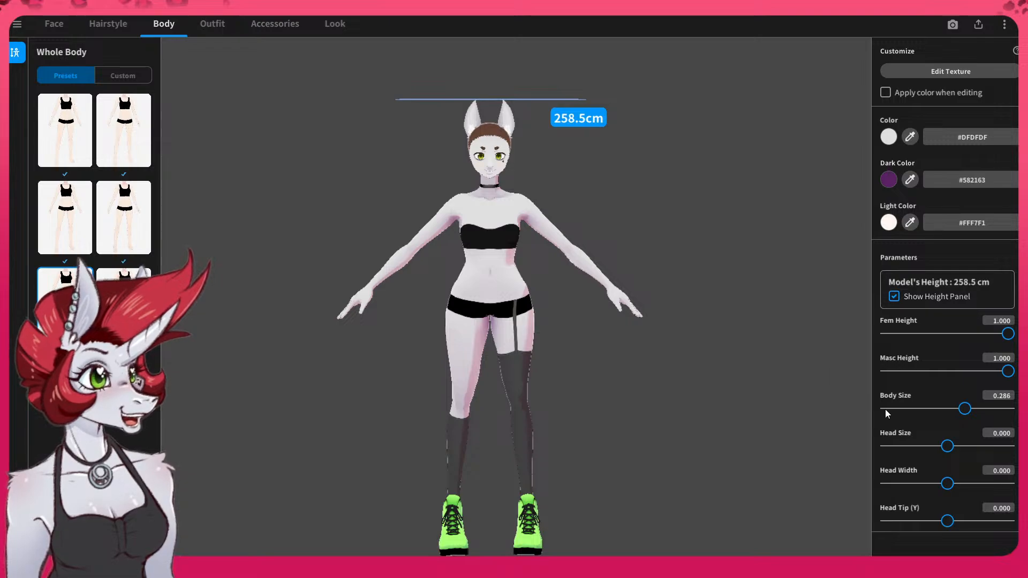
pyautogui.scroll(-8, 885, 410)
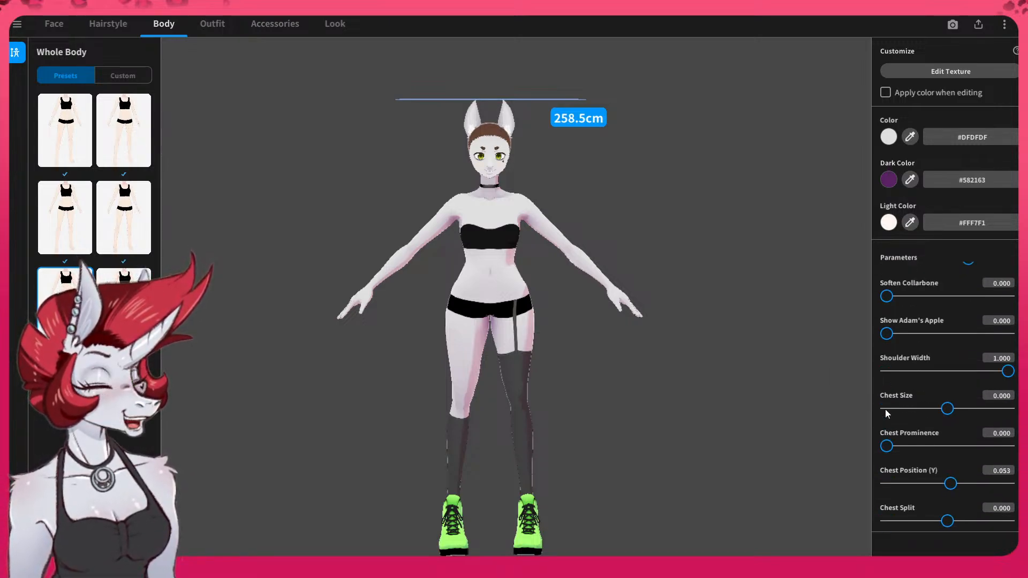
pyautogui.scroll(-5, 885, 410)
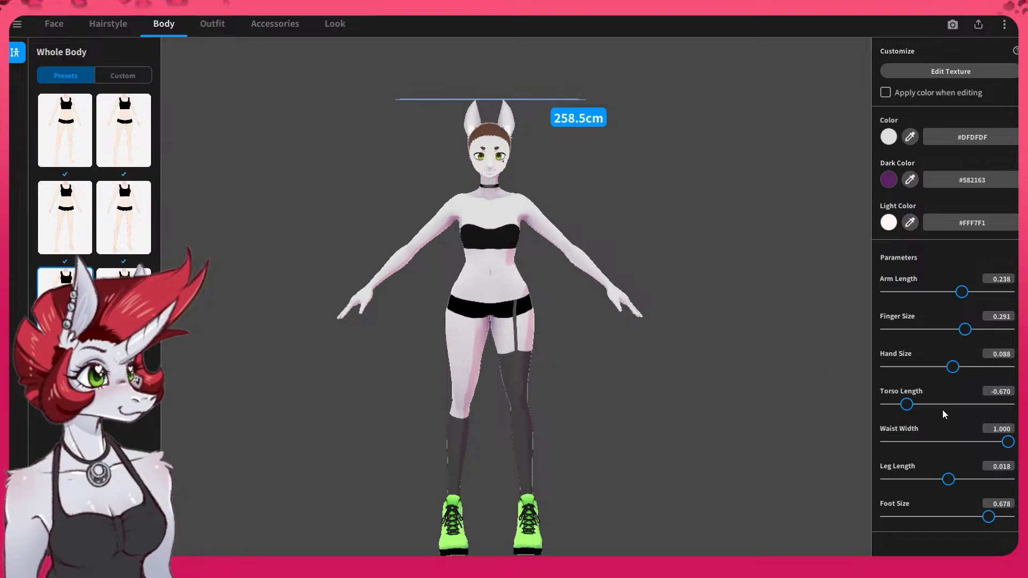
pyautogui.scroll(2, 944, 404)
pyautogui.scroll(-1, 943, 404)
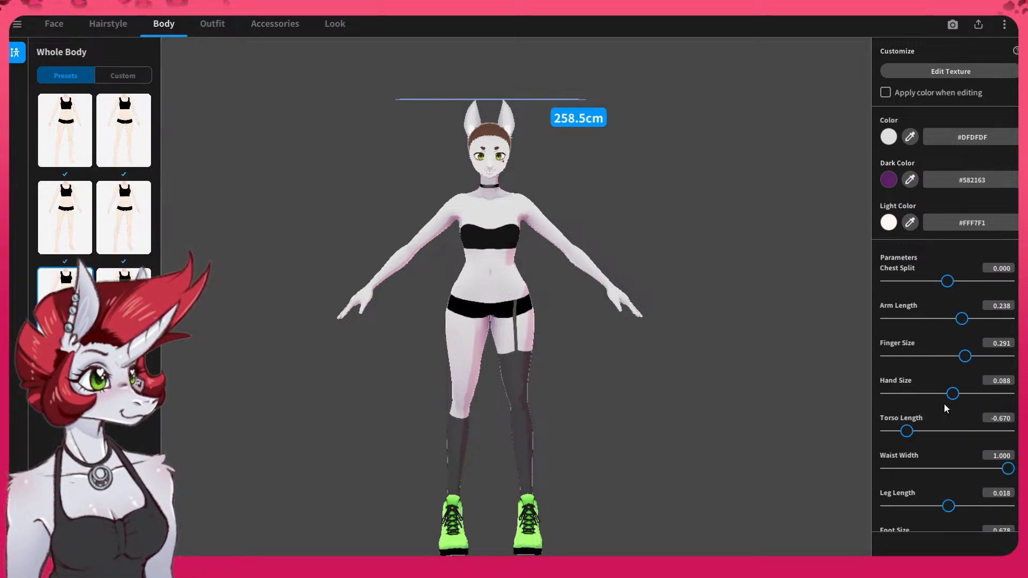
pyautogui.scroll(-1, 944, 408)
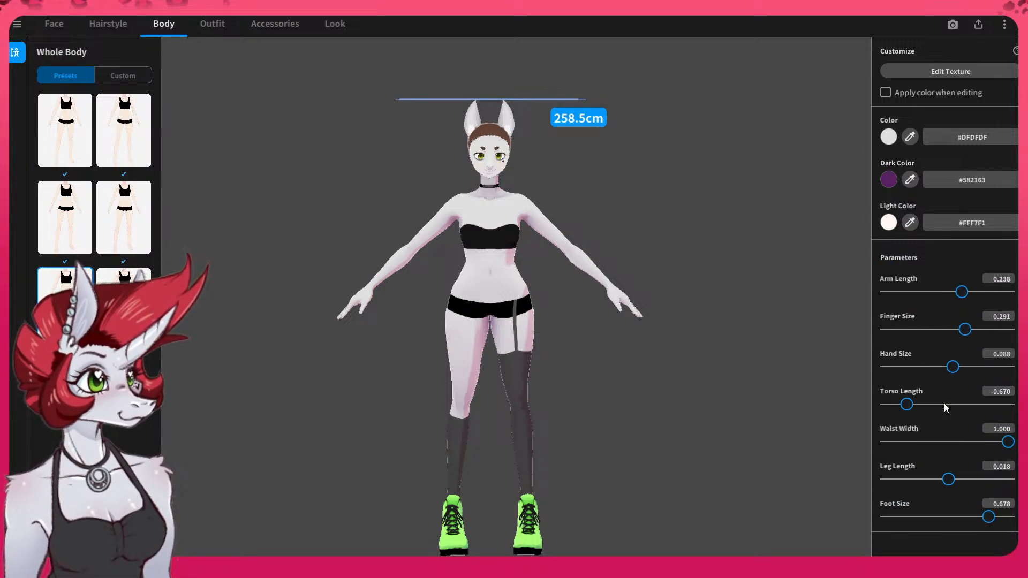
pyautogui.click(995, 431)
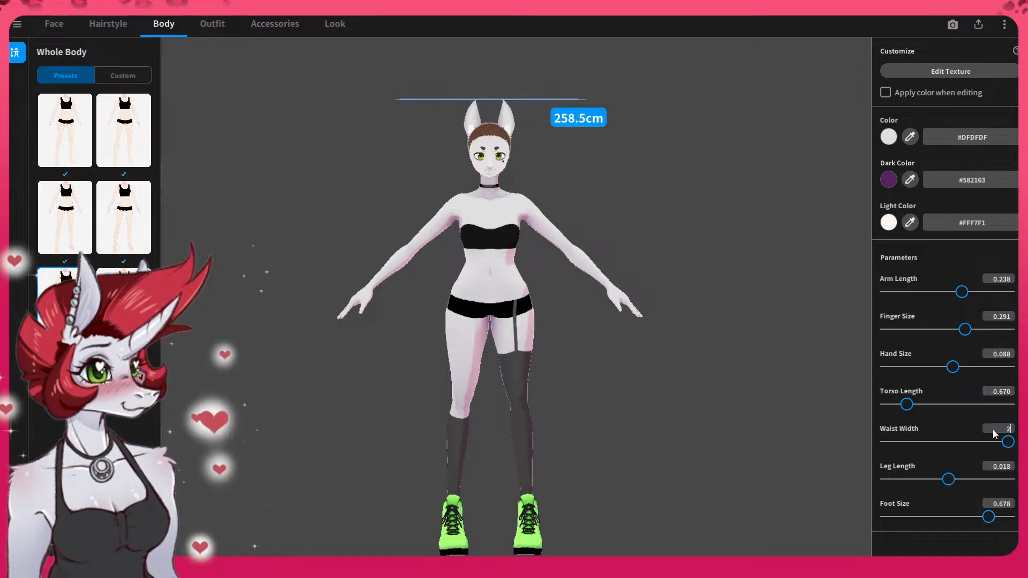
pyautogui.write('2')
pyautogui.press('Return')
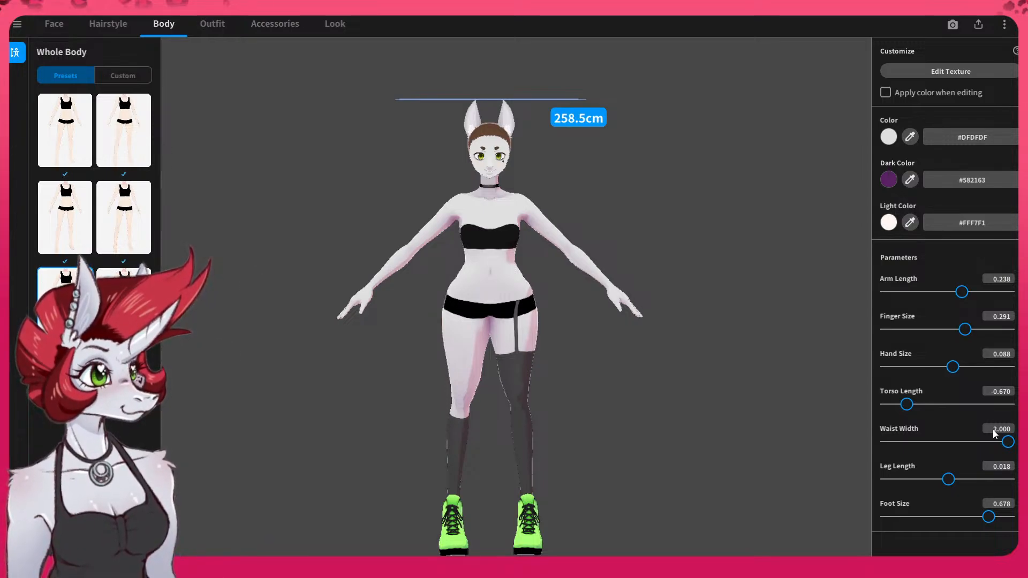
pyautogui.moveTo(607, 315); pyautogui.dragTo(571, 332)
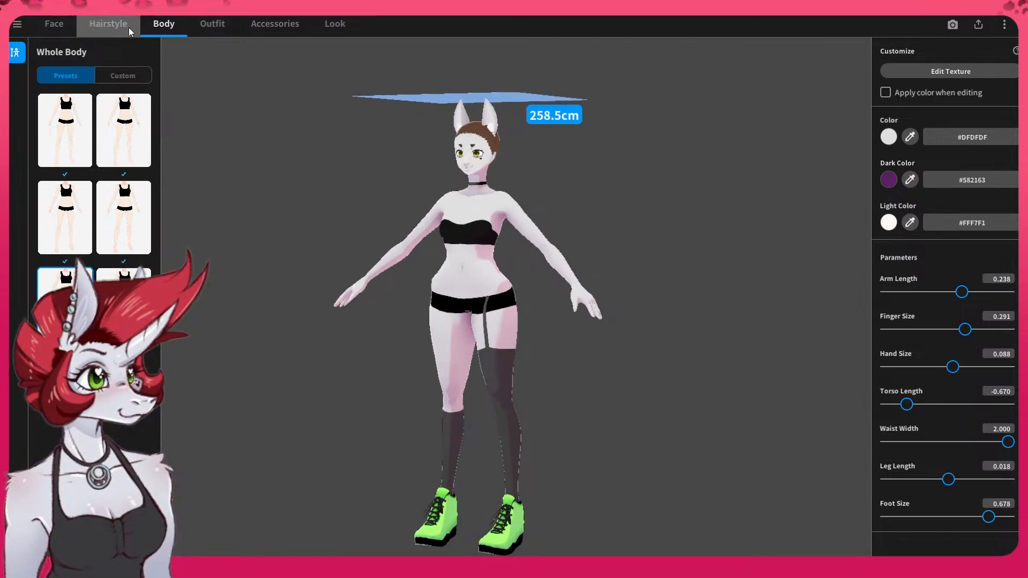
# - Try Waist Width at 5.000 and check the hips from the front and side
pyautogui.moveTo(397, 321); pyautogui.dragTo(449, 358)
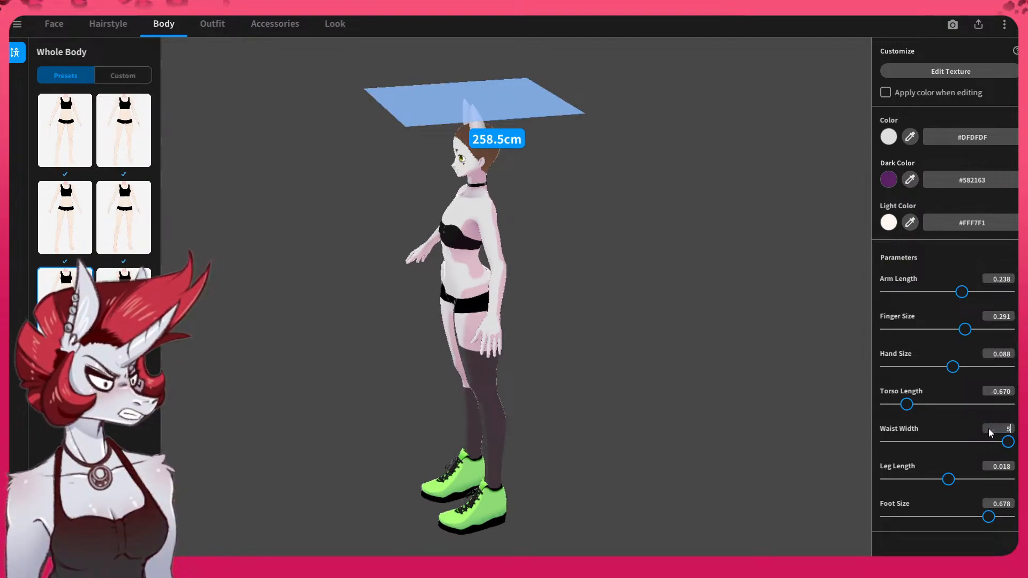
pyautogui.press('Return')
pyautogui.moveTo(755, 365); pyautogui.dragTo(737, 376)
pyautogui.press('1')
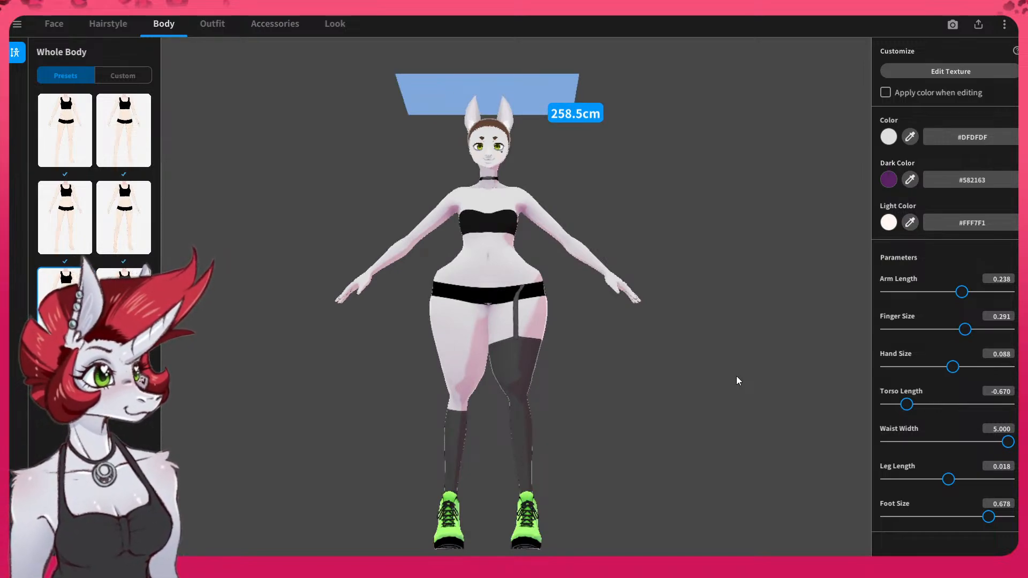
pyautogui.moveTo(724, 355); pyautogui.dragTo(607, 297)
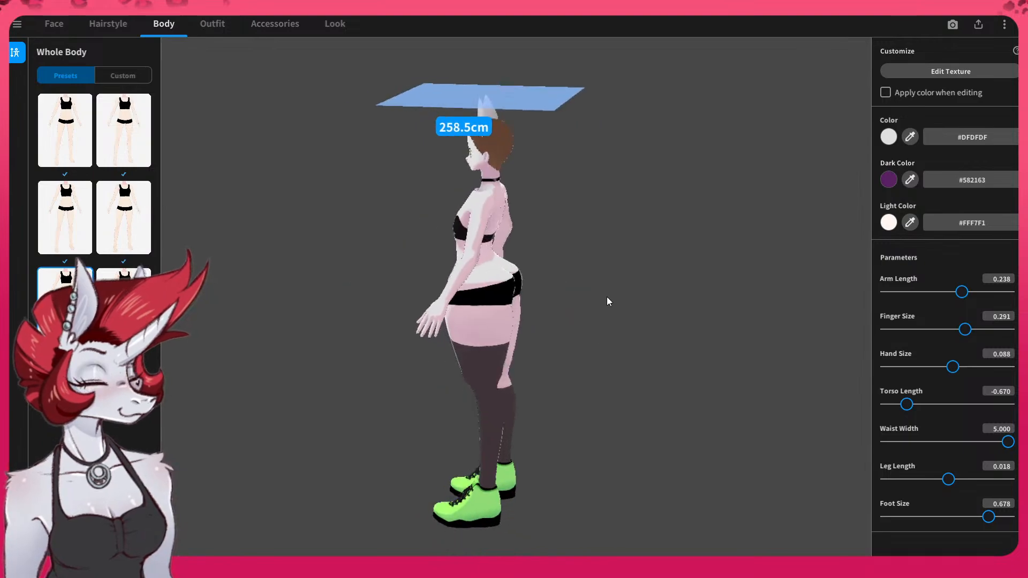
pyautogui.moveTo(606, 296); pyautogui.dragTo(663, 294, button='right')
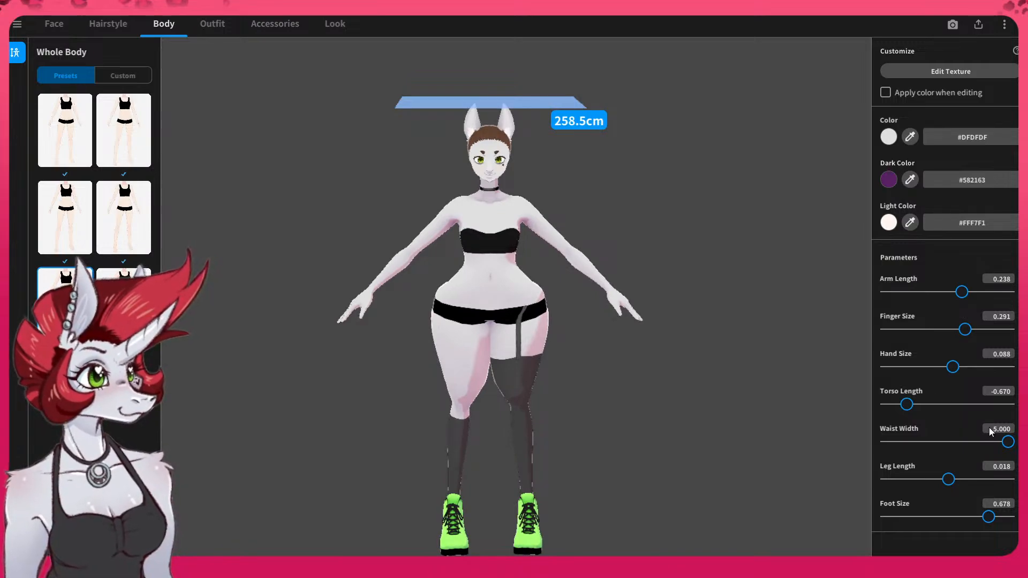
# - Try Waist Width at 4.000, 1.000 and 4.500 to compare the hip shapes
pyautogui.write('4')
pyautogui.press('Return')
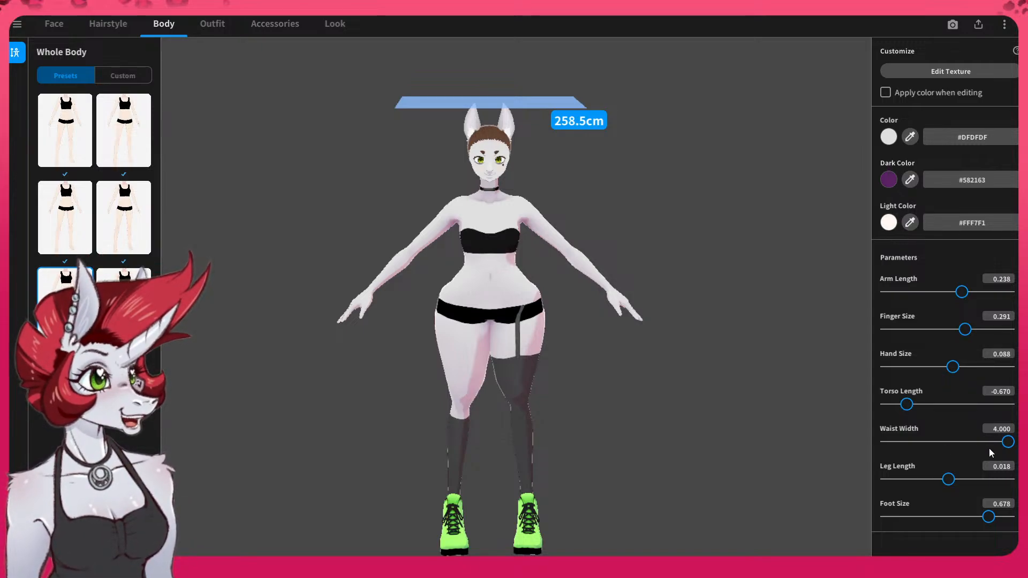
pyautogui.click(1011, 443)
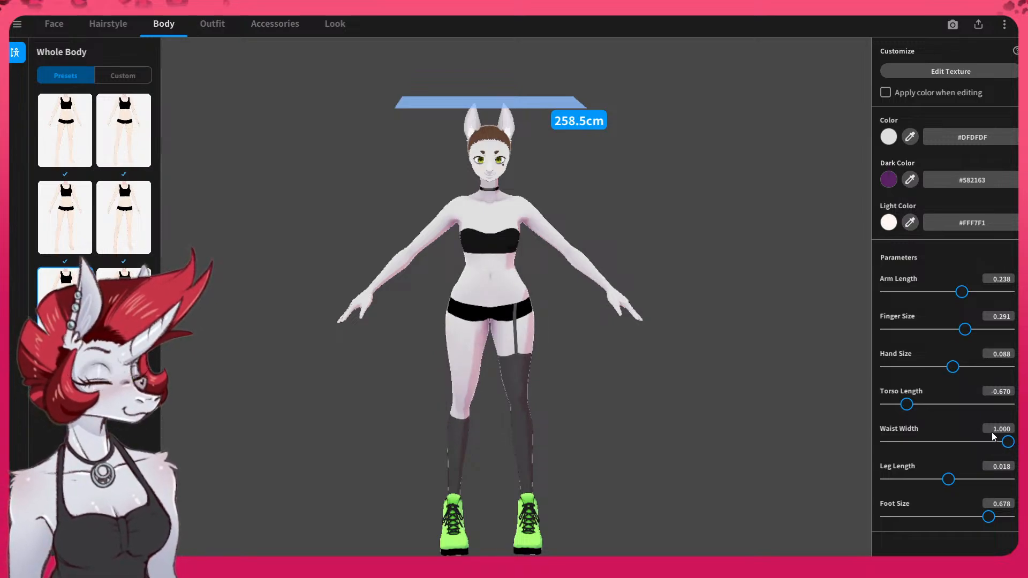
pyautogui.click(997, 429)
pyautogui.write('4')
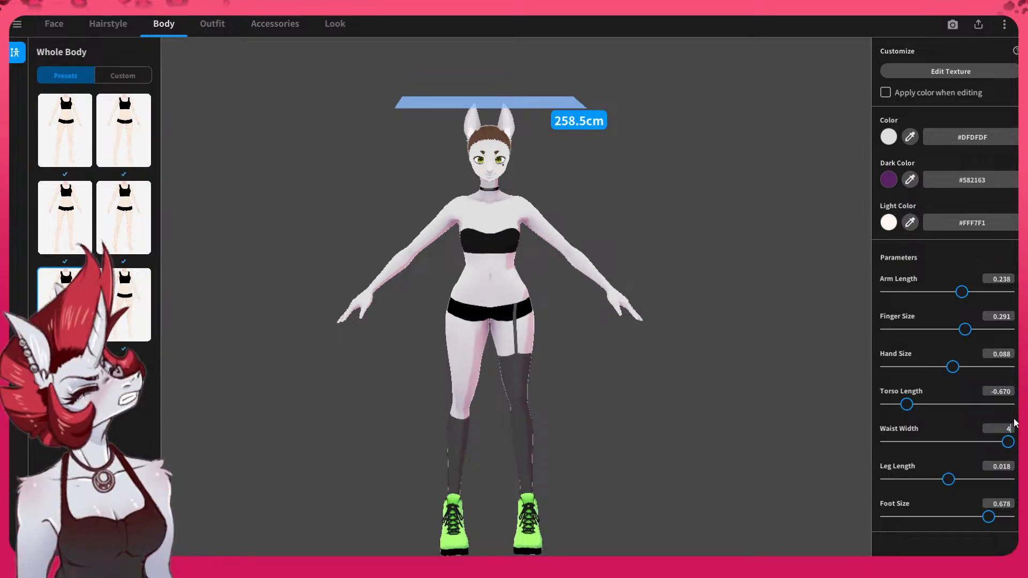
pyautogui.write('.5')
pyautogui.press('Return')
pyautogui.scroll(1, 1016, 423)
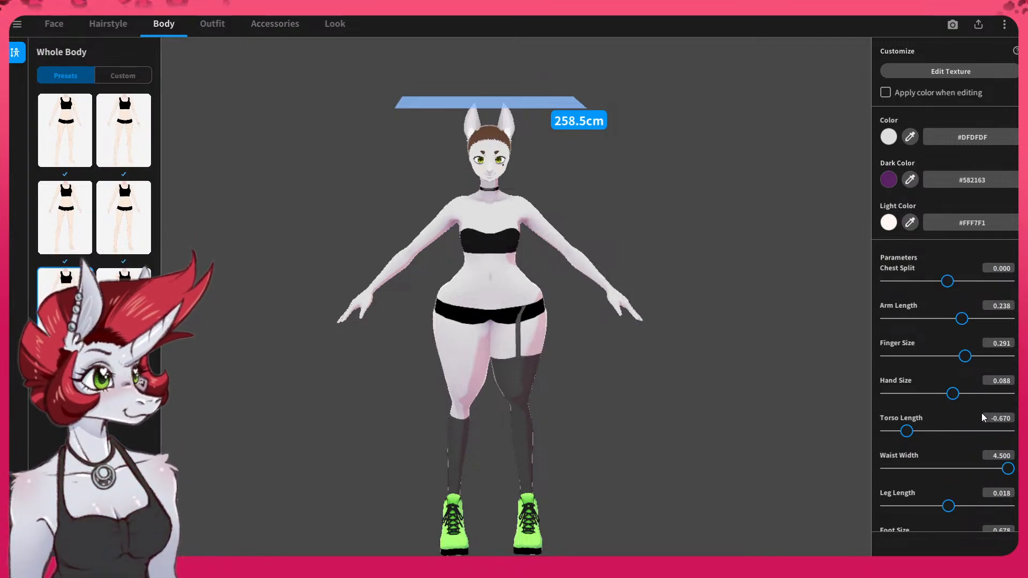
# - Set Waist Width to 3.000 and check the body from the side
pyautogui.click(990, 456)
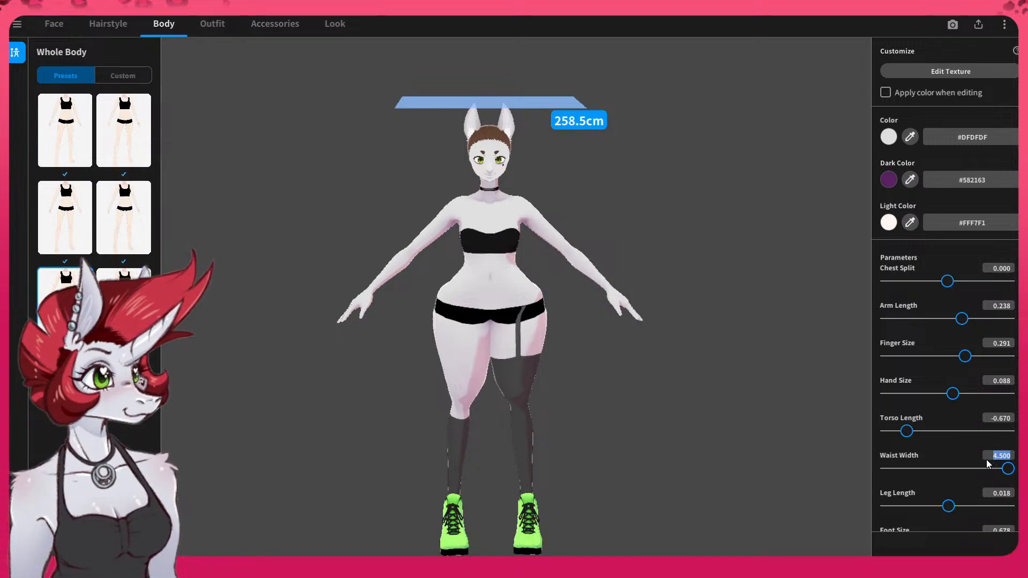
pyautogui.press('Return')
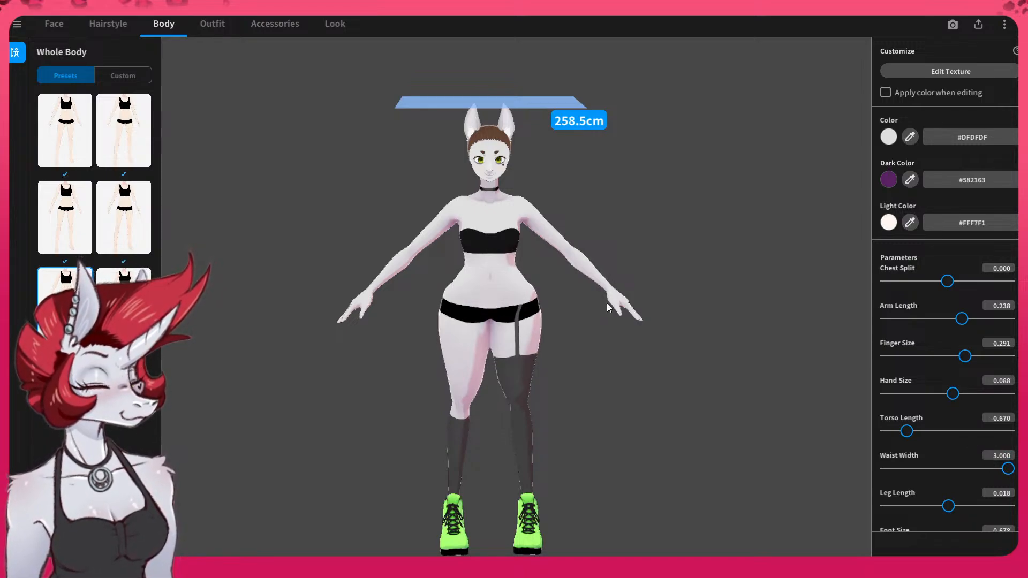
pyautogui.moveTo(609, 307); pyautogui.dragTo(526, 291)
# - Adjust the chest with Chest Split 0.564, Chest Position (Y) 1.000, Chest Prominence 0.000 and Chest Size 0.106
pyautogui.scroll(-1, 913, 389)
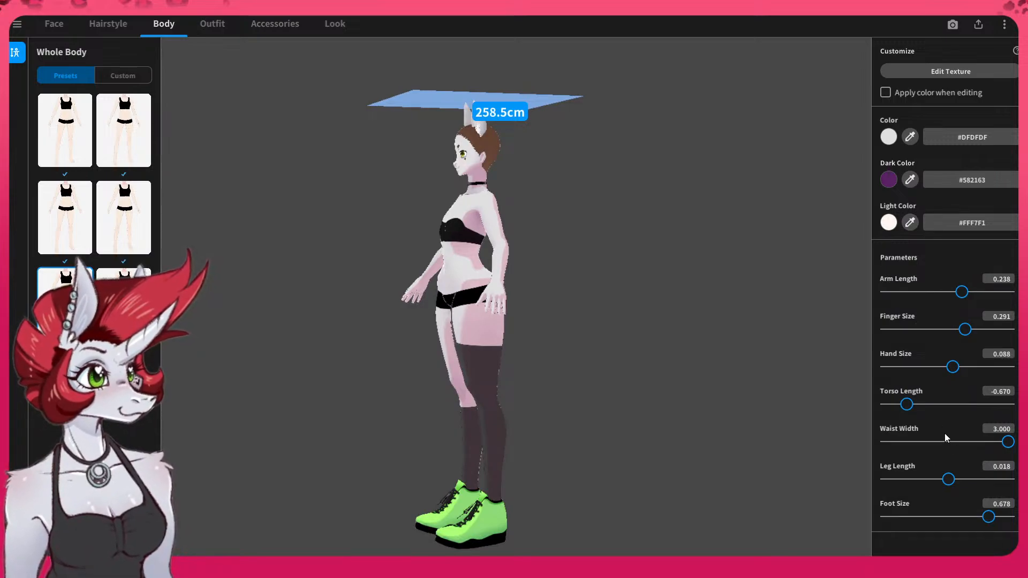
pyautogui.scroll(3, 953, 394)
pyautogui.scroll(1, 955, 395)
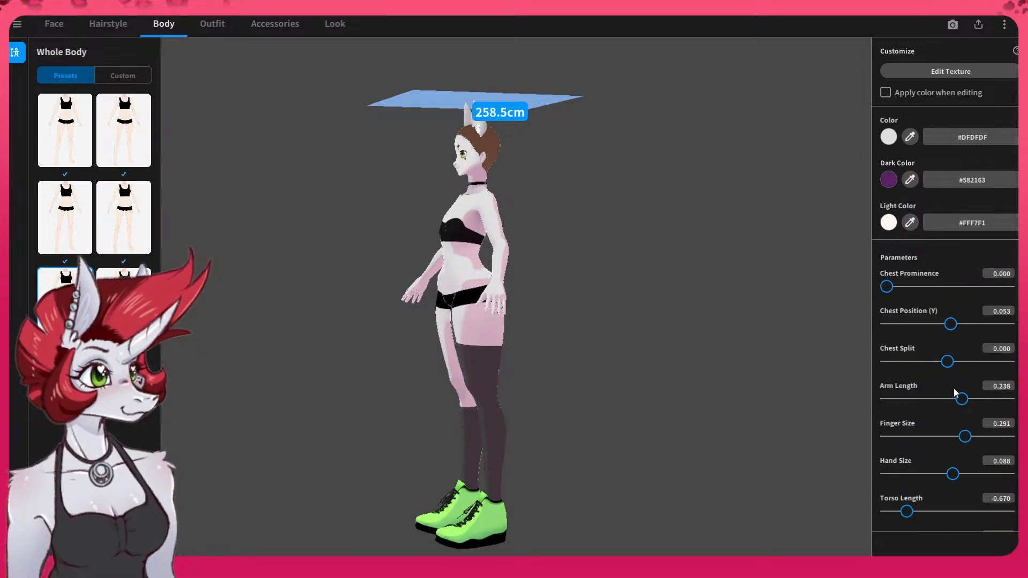
pyautogui.moveTo(950, 359); pyautogui.dragTo(986, 365)
pyautogui.moveTo(952, 325); pyautogui.dragTo(1015, 328)
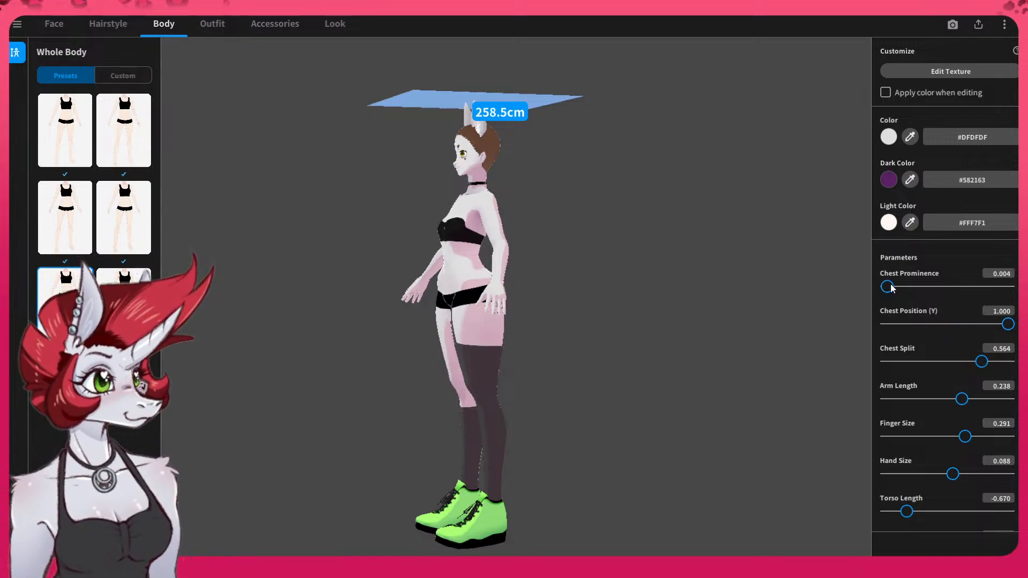
pyautogui.scroll(2, 943, 305)
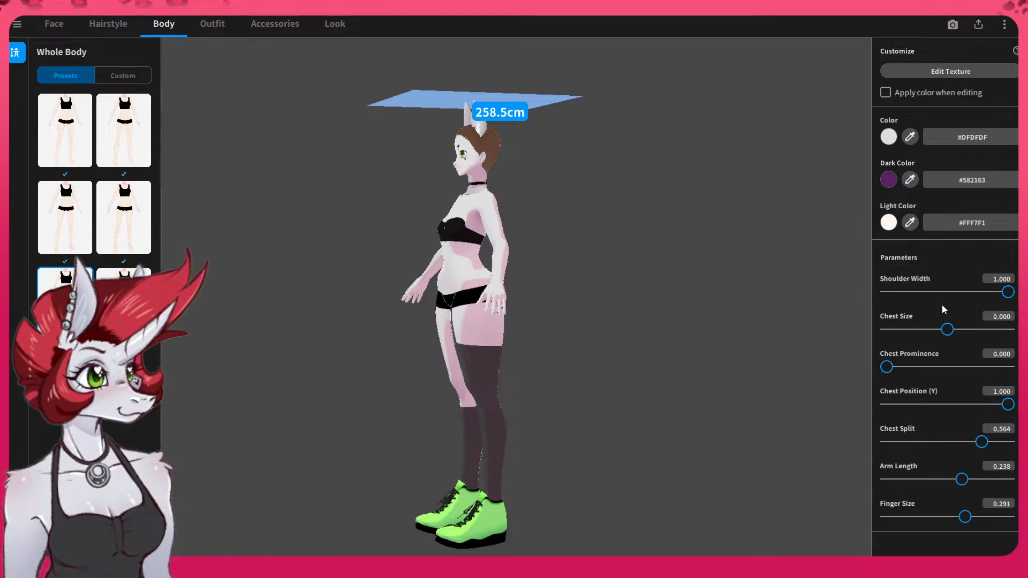
pyautogui.moveTo(945, 333); pyautogui.dragTo(957, 334)
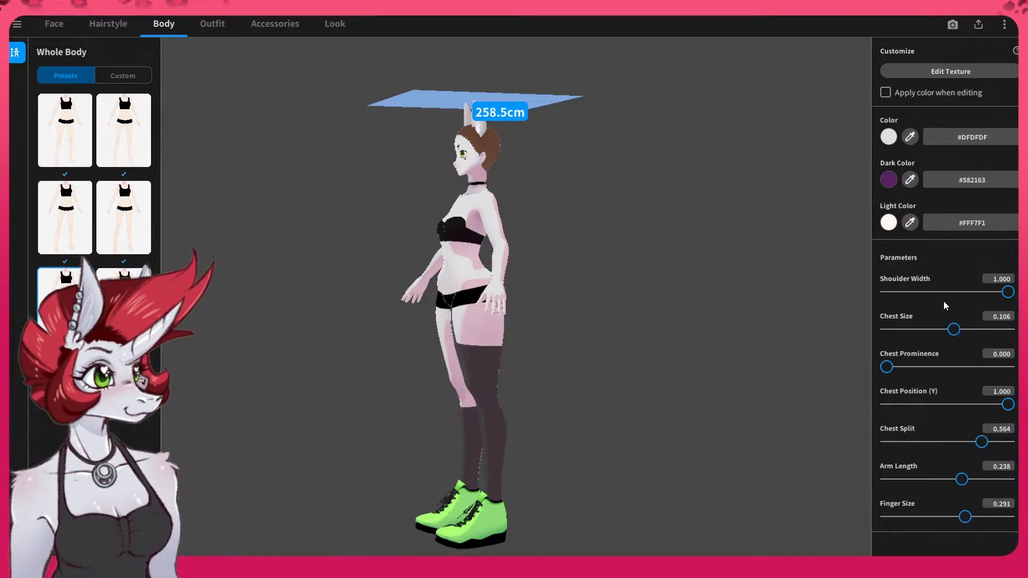
# - Set Soften Collarbone to 28.194 in the whole-body parameters
pyautogui.scroll(5, 925, 313)
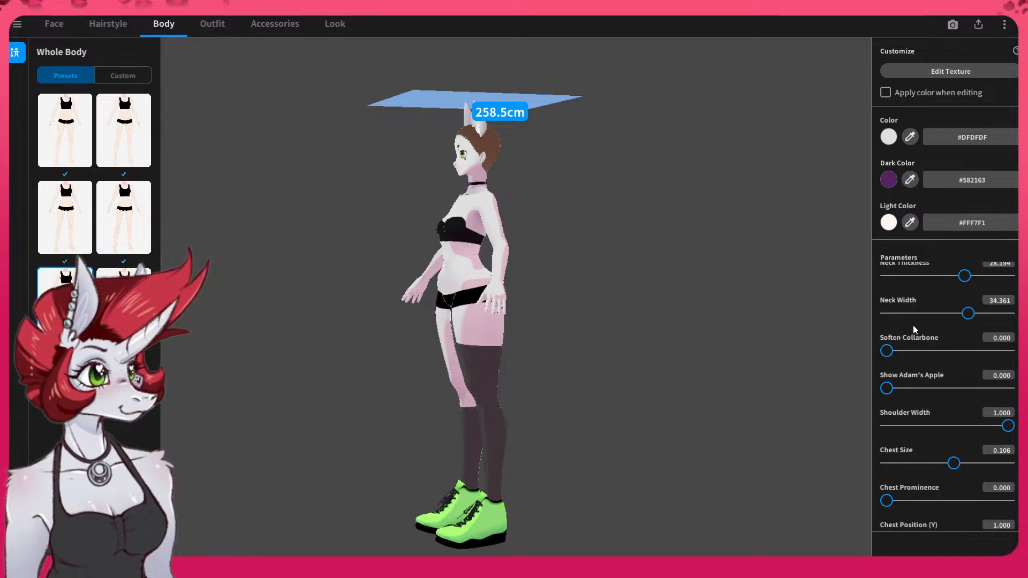
pyautogui.moveTo(560, 327); pyautogui.dragTo(542, 333, button='right')
pyautogui.moveTo(888, 378); pyautogui.dragTo(922, 381)
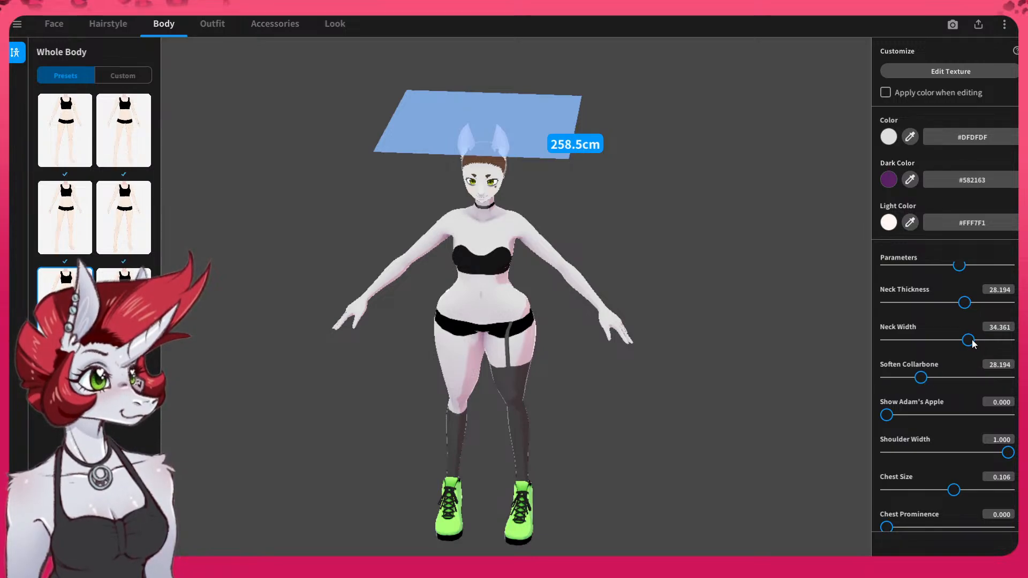
# - Examine the full-body proportions from the front, the side and above
pyautogui.moveTo(444, 231); pyautogui.dragTo(461, 190, button='right')
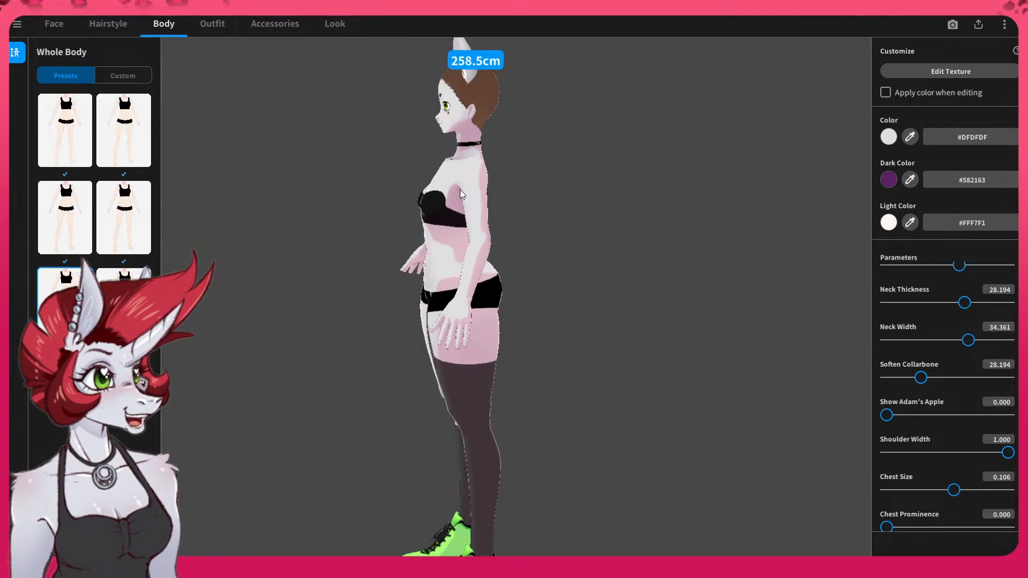
pyautogui.moveTo(351, 55); pyautogui.dragTo(494, 190, button='right')
pyautogui.scroll(-3, 499, 190)
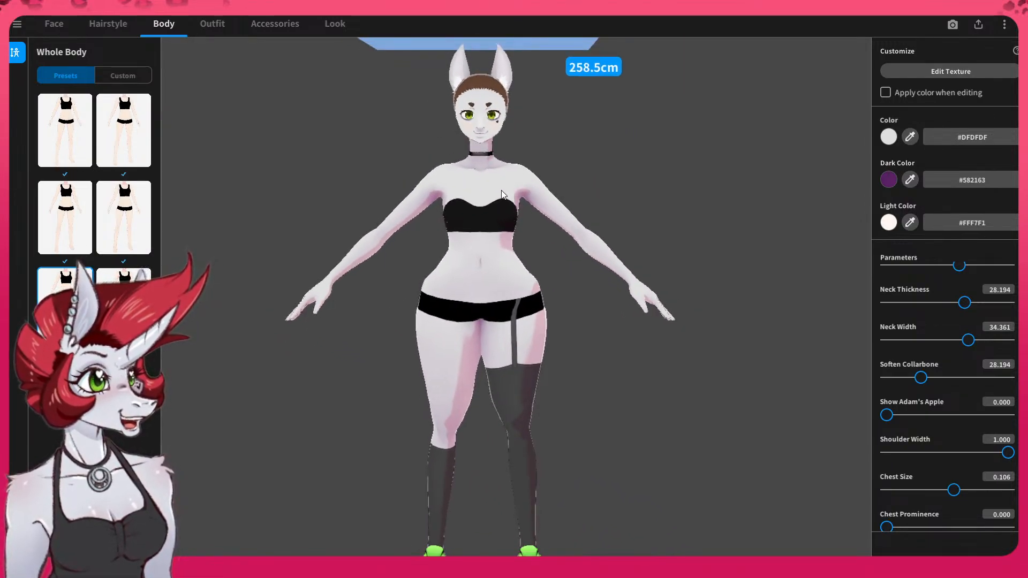
pyautogui.scroll(-2, 508, 189)
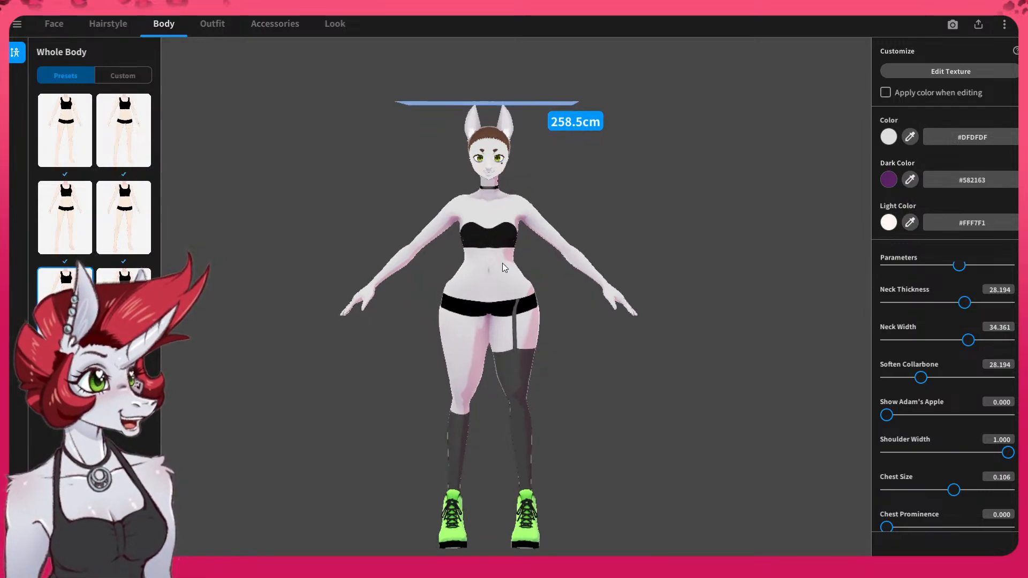
pyautogui.moveTo(503, 262); pyautogui.dragTo(506, 291, button='right')
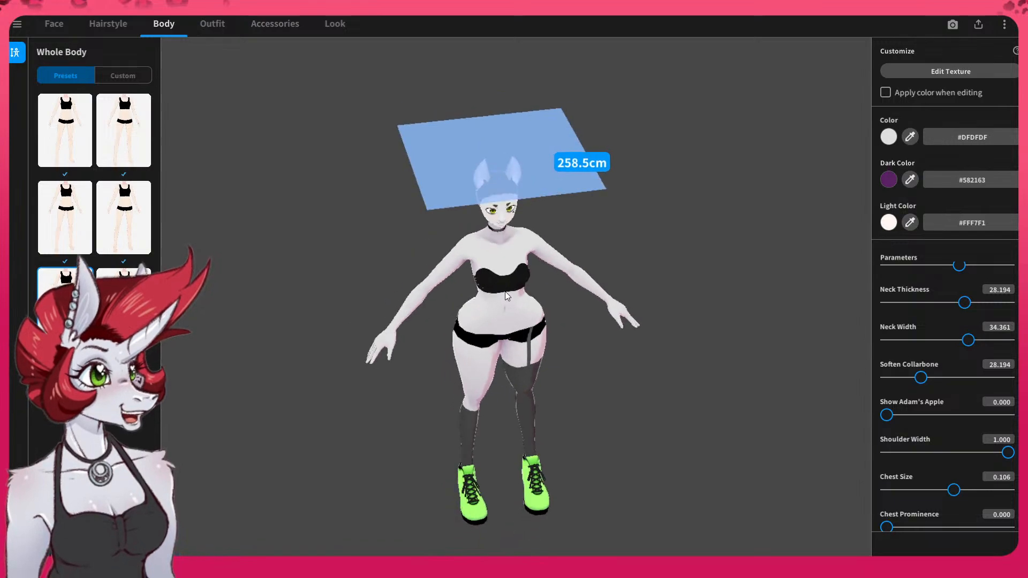
pyautogui.scroll(3, 513, 152)
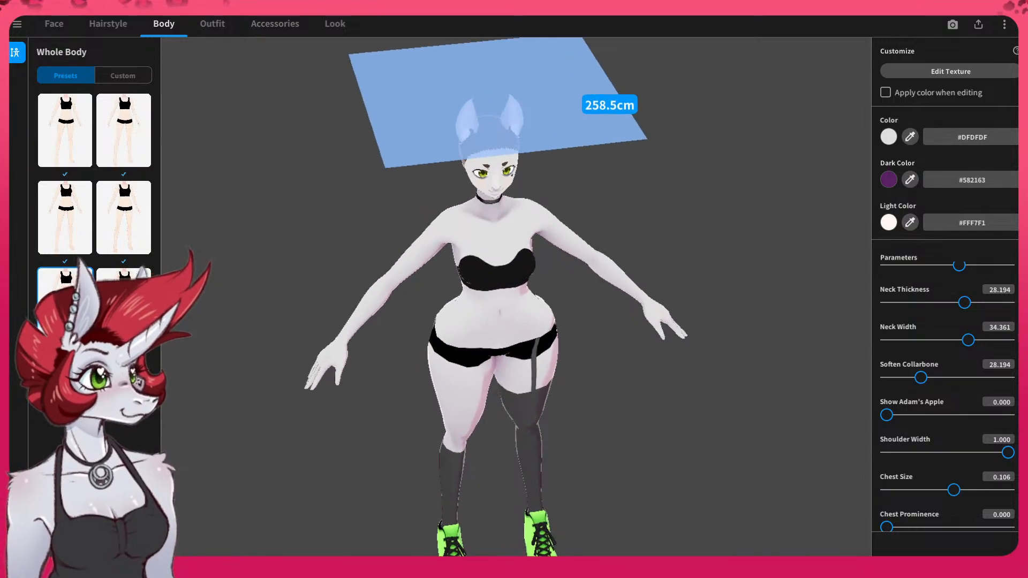
# - Recolor the base hair dark red with main color #612114, starting from the saved red #8D3422
pyautogui.click(118, 24)
pyautogui.moveTo(593, 214)
pyautogui.mouseDown(button='right')
pyautogui.moveTo(576, 199)
pyautogui.moveTo(589, 199)
pyautogui.mouseUp(button='right')
pyautogui.scroll(4, 597, 126)
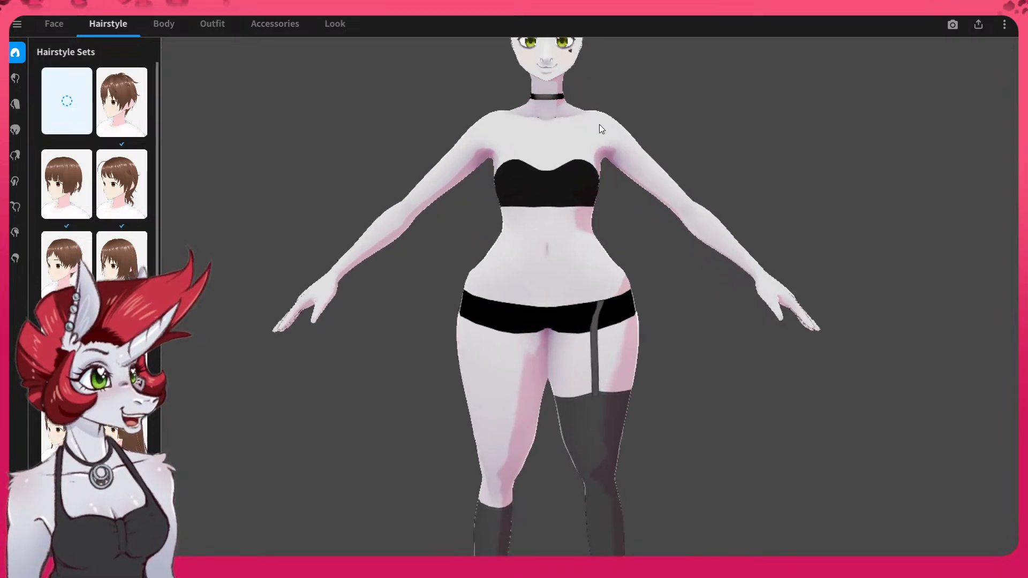
pyautogui.scroll(2, 599, 129)
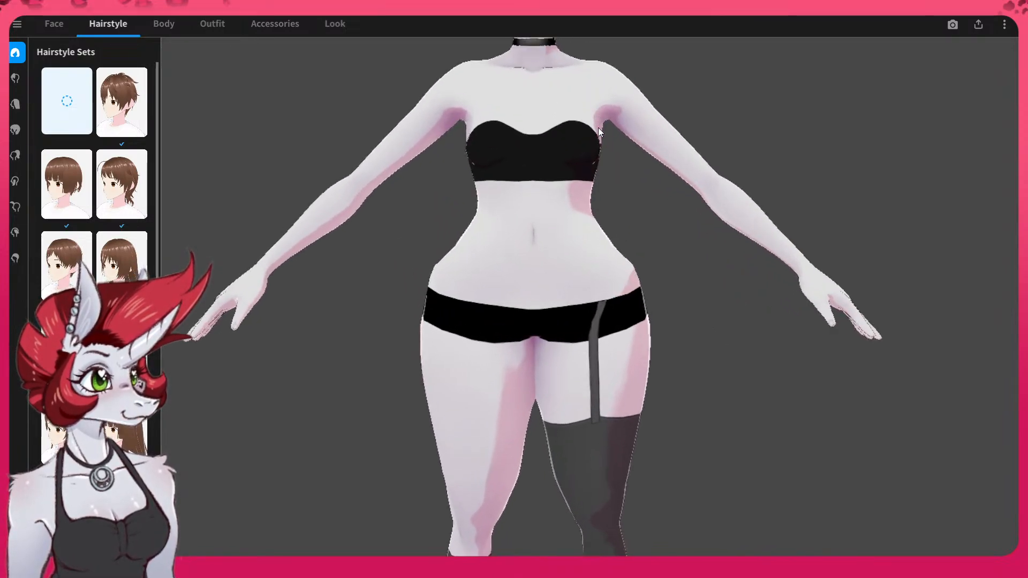
pyautogui.moveTo(543, 98); pyautogui.dragTo(541, 255, button='middle')
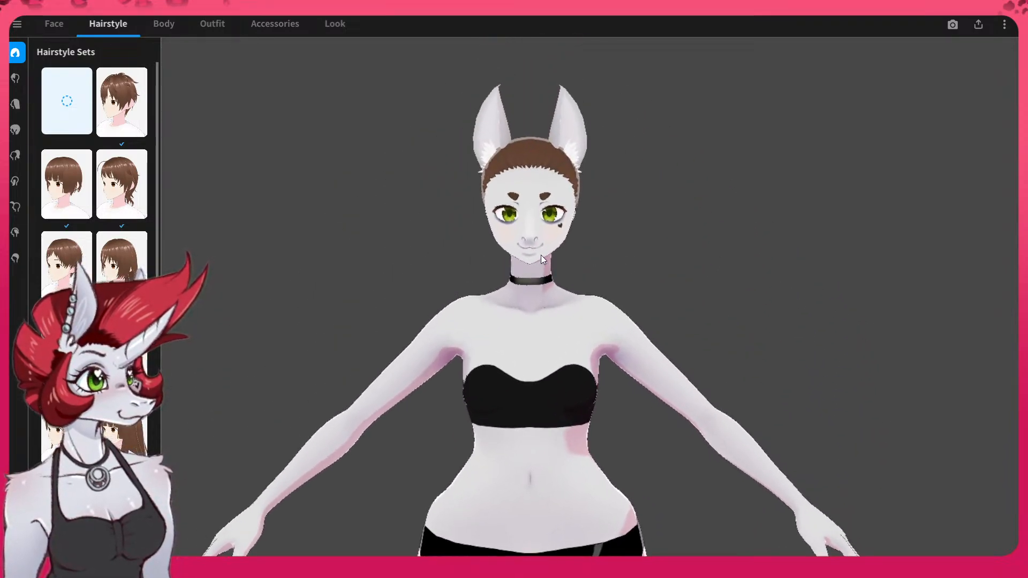
pyautogui.scroll(4, 537, 238)
pyautogui.moveTo(530, 257)
pyautogui.mouseDown(button='right')
pyautogui.moveTo(432, 255)
pyautogui.moveTo(563, 256)
pyautogui.moveTo(528, 253)
pyautogui.mouseUp(button='right')
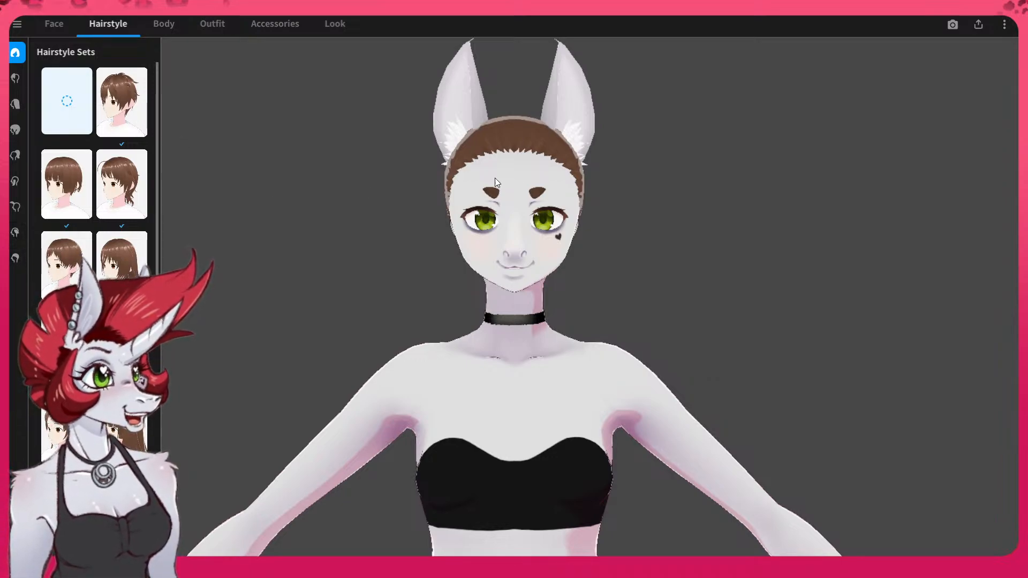
pyautogui.moveTo(495, 178); pyautogui.dragTo(274, 237, button='right')
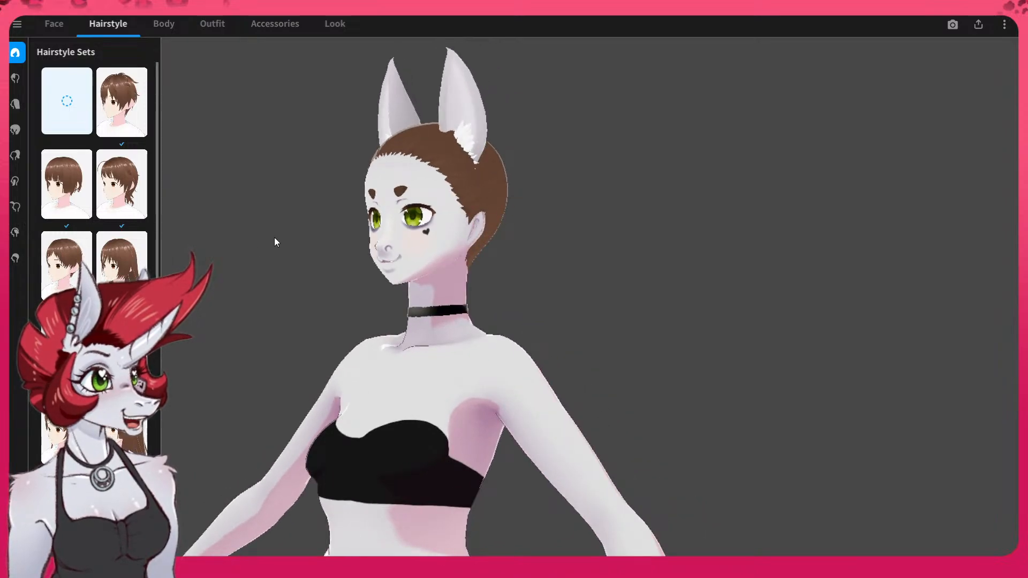
pyautogui.click(16, 259)
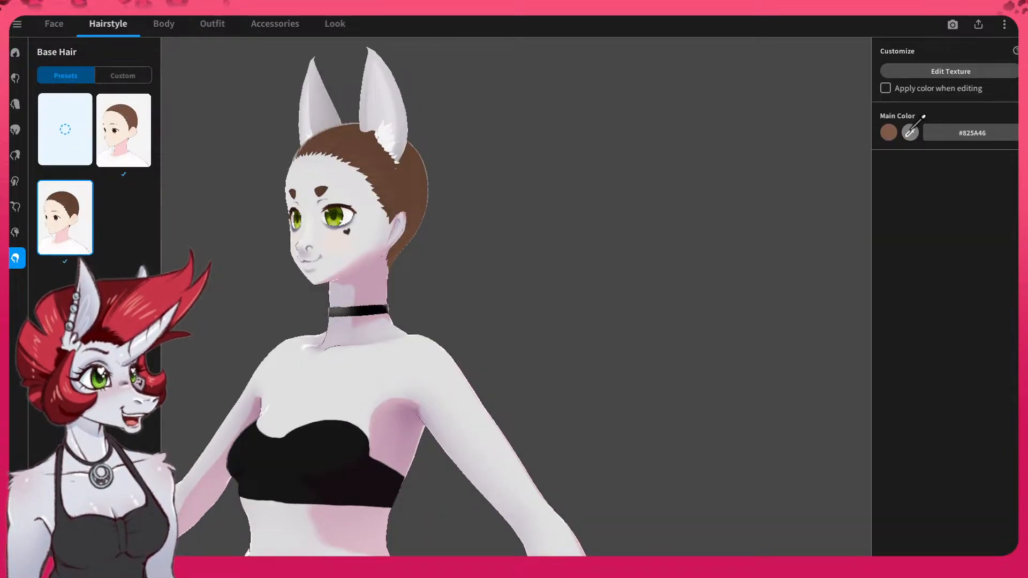
pyautogui.click(889, 132)
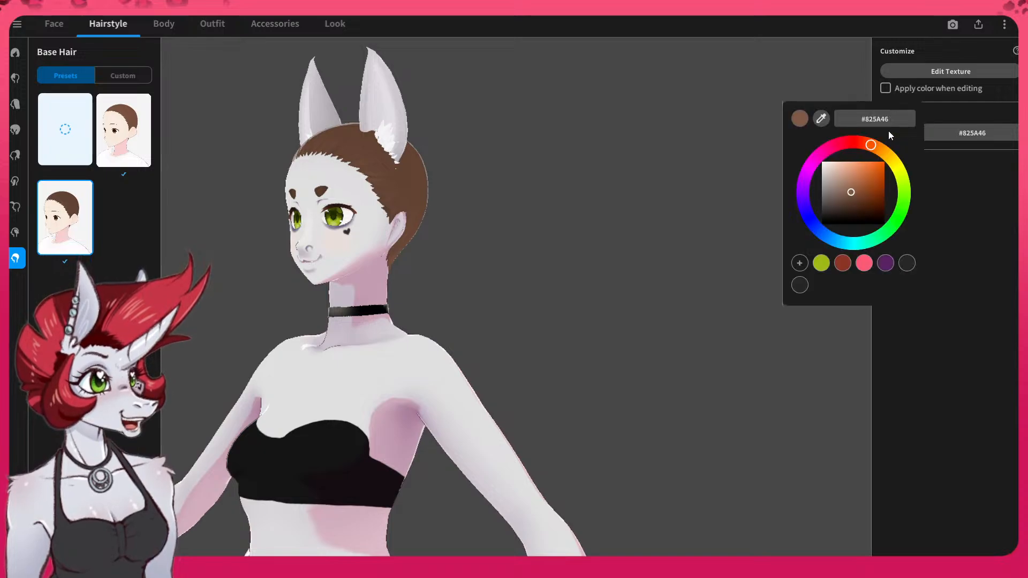
pyautogui.click(844, 266)
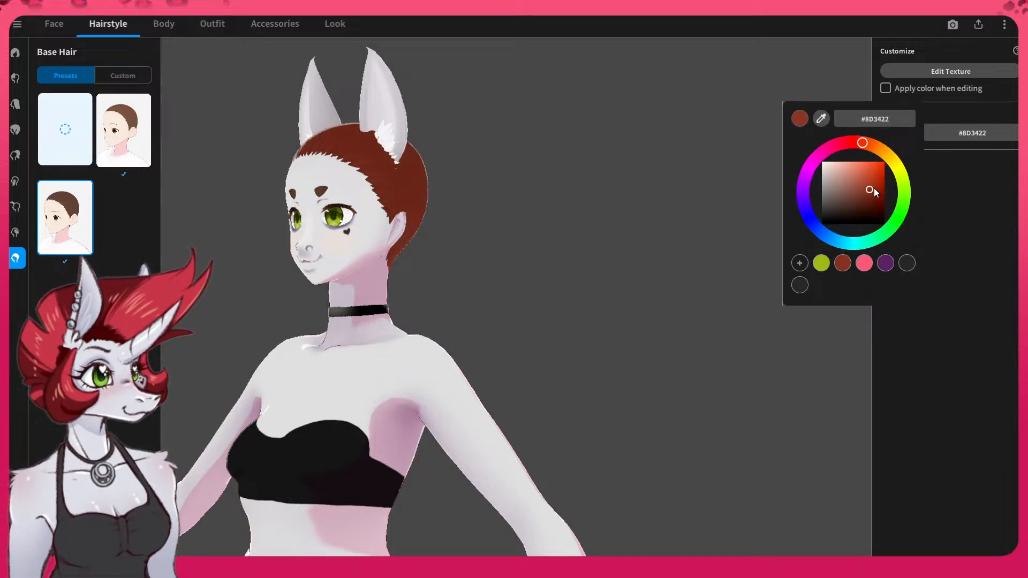
pyautogui.moveTo(870, 192); pyautogui.dragTo(872, 198)
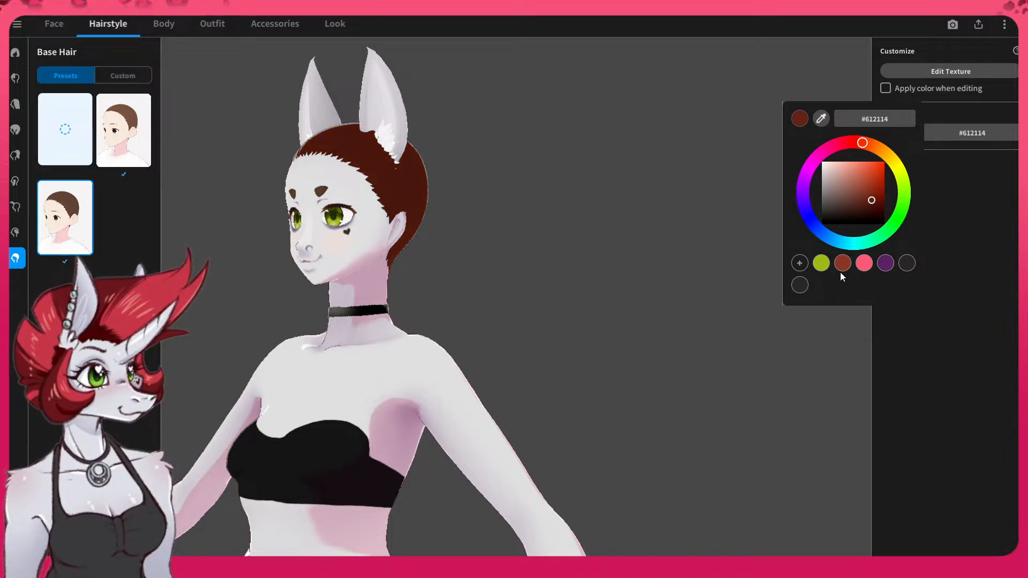
pyautogui.click(840, 391)
pyautogui.moveTo(467, 289); pyautogui.dragTo(492, 293, button='right')
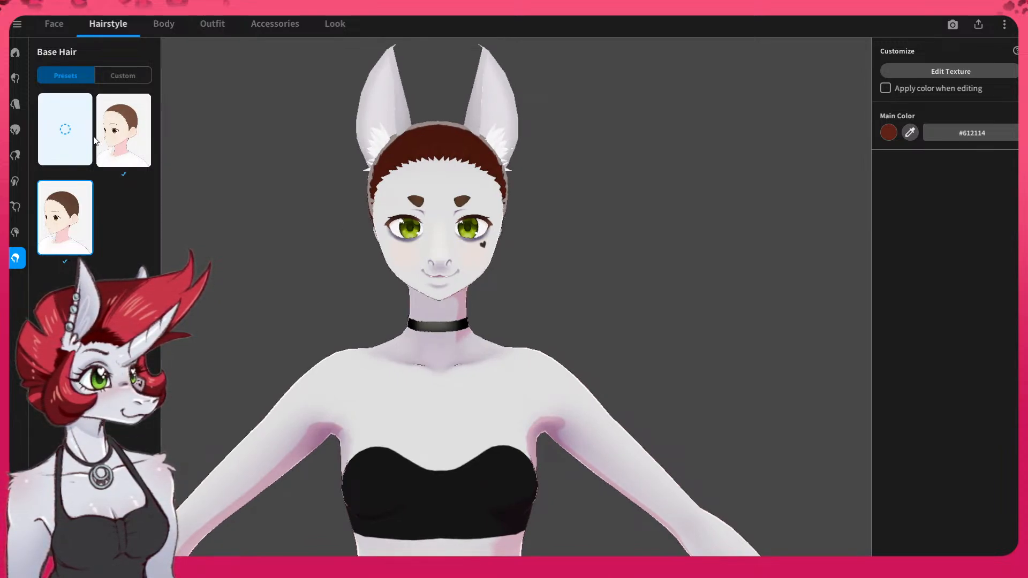
pyautogui.moveTo(405, 377)
pyautogui.mouseDown(button='right')
pyautogui.moveTo(346, 380)
pyautogui.moveTo(412, 382)
pyautogui.mouseUp(button='right')
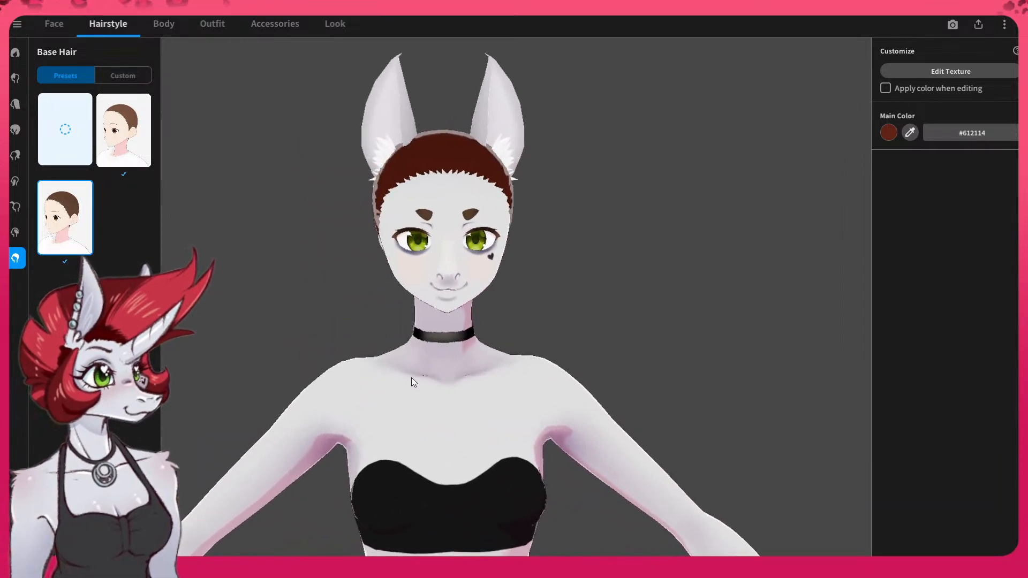
# - Set Shoulder Width to 2.000 in the whole-body parameters and check the shoulders from different distances and angles
pyautogui.click(162, 24)
pyautogui.scroll(-3, 960, 422)
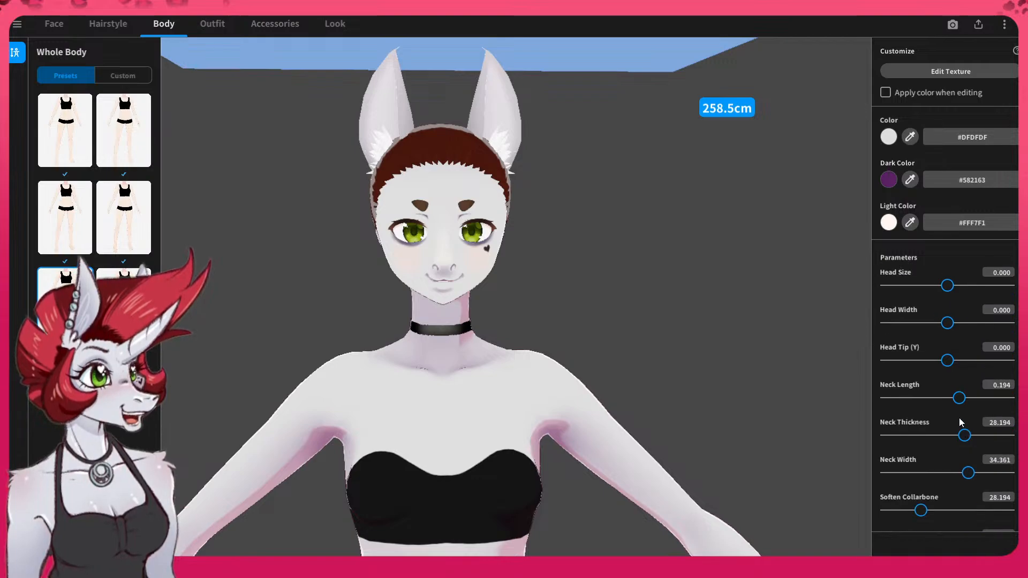
pyautogui.scroll(-2, 957, 447)
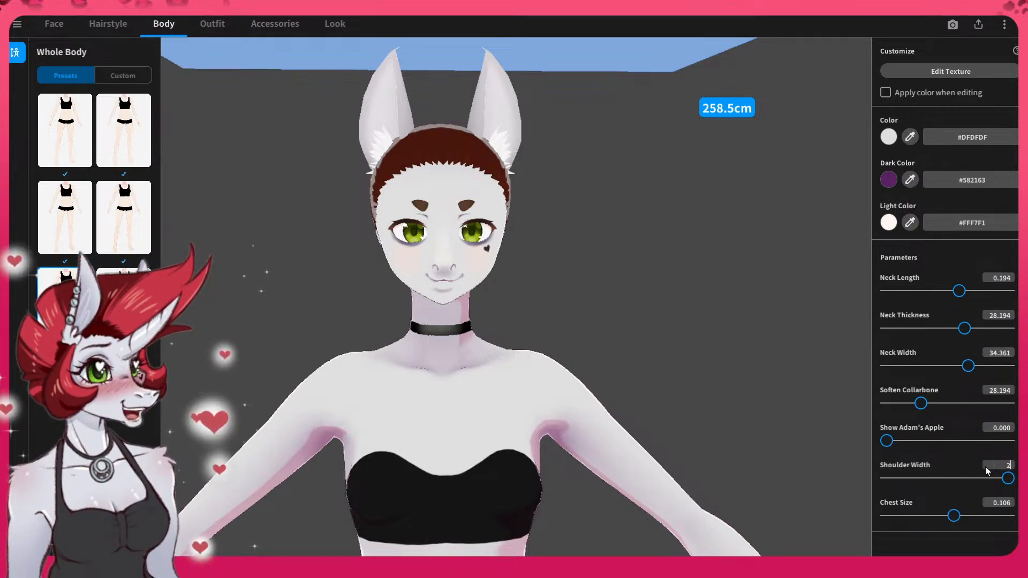
pyautogui.write('2')
pyautogui.press('Return')
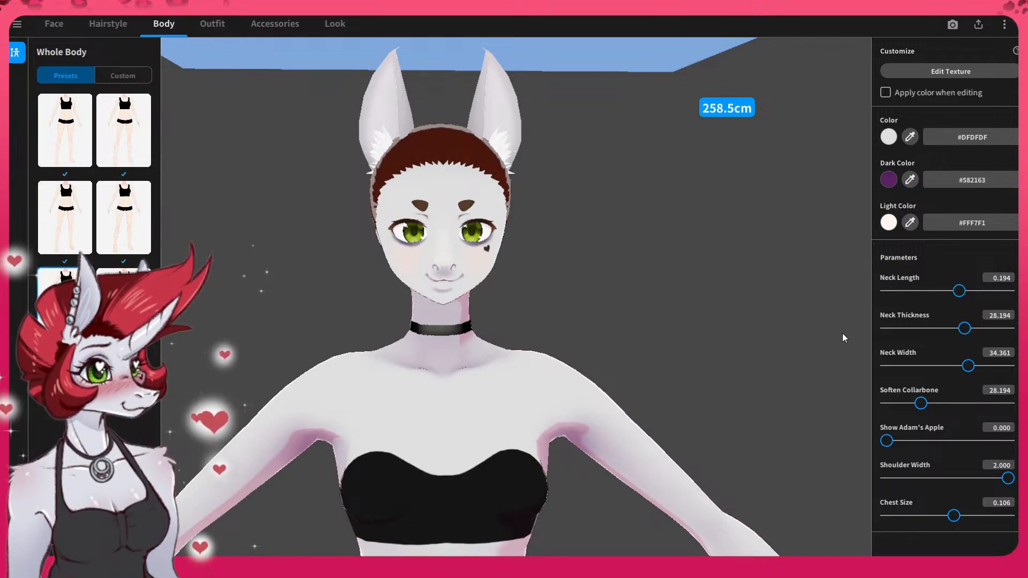
pyautogui.scroll(-1, 574, 302)
pyautogui.scroll(-3, 576, 303)
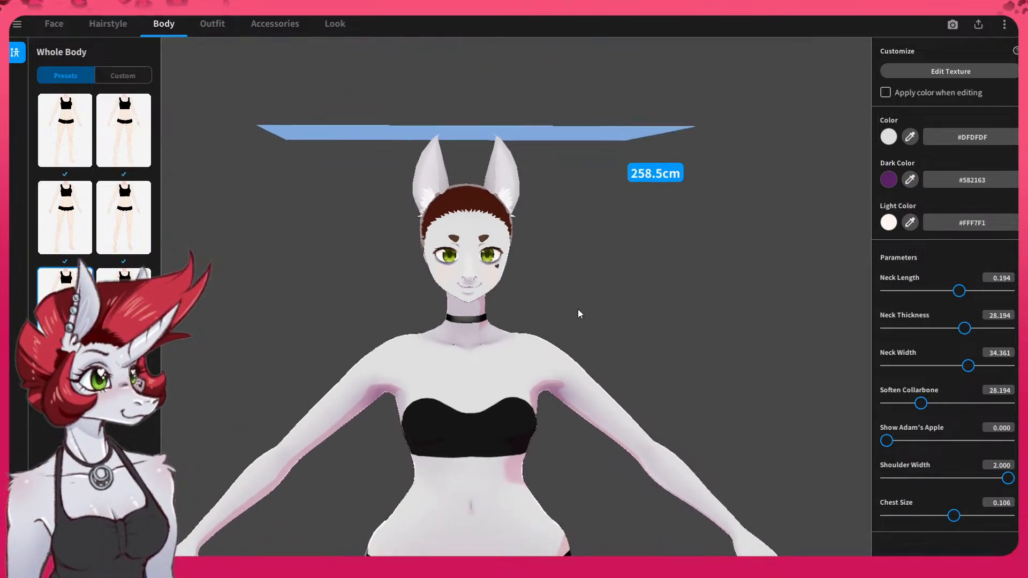
pyautogui.scroll(3, 578, 310)
pyautogui.scroll(-3, 586, 312)
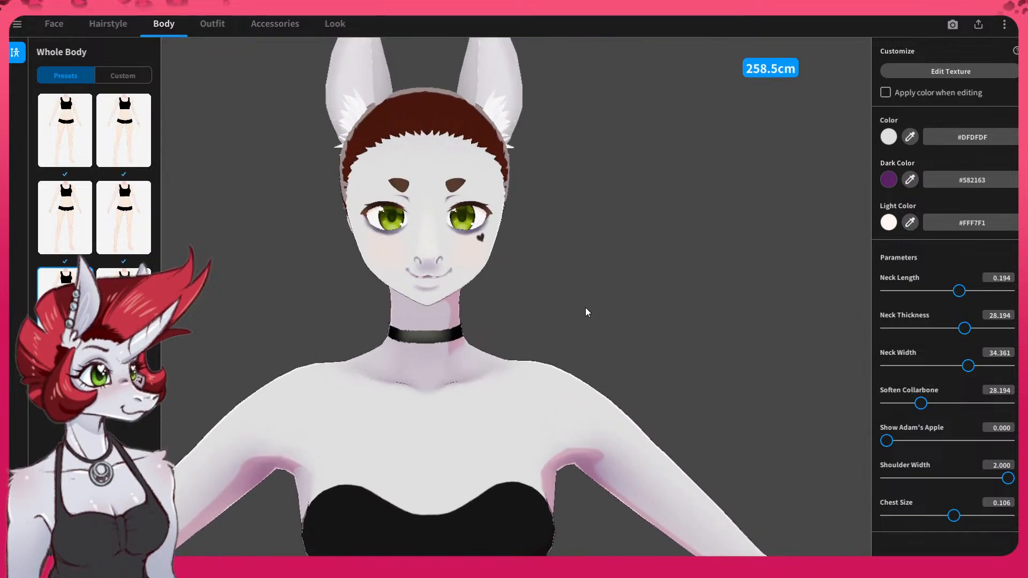
pyautogui.scroll(4, 579, 316)
pyautogui.moveTo(583, 316)
pyautogui.mouseDown(button='right')
pyautogui.moveTo(564, 317)
pyautogui.moveTo(574, 301)
pyautogui.moveTo(583, 312)
pyautogui.mouseUp(button='right')
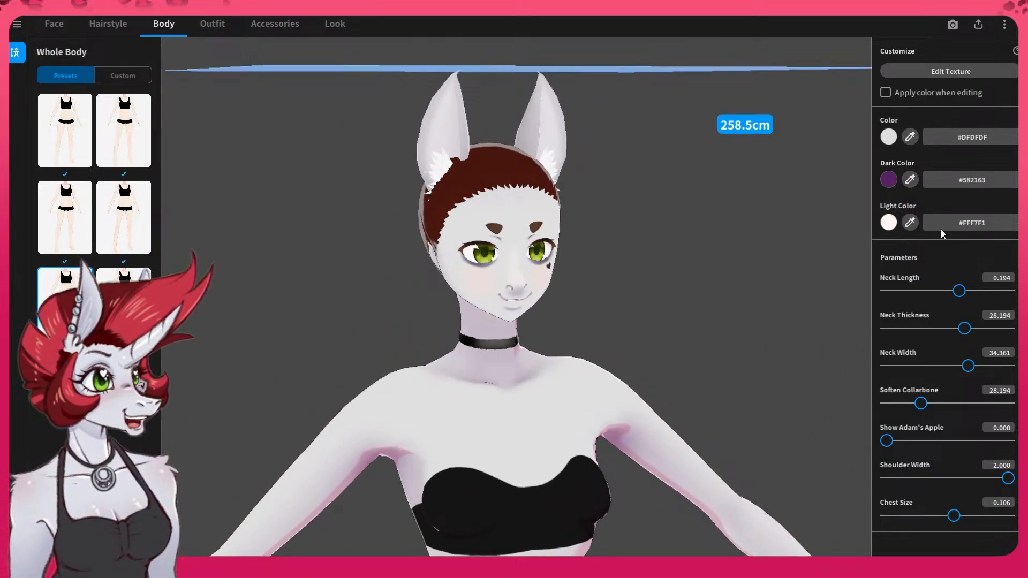
# - Create a new custom item in the Side hair category
pyautogui.click(120, 22)
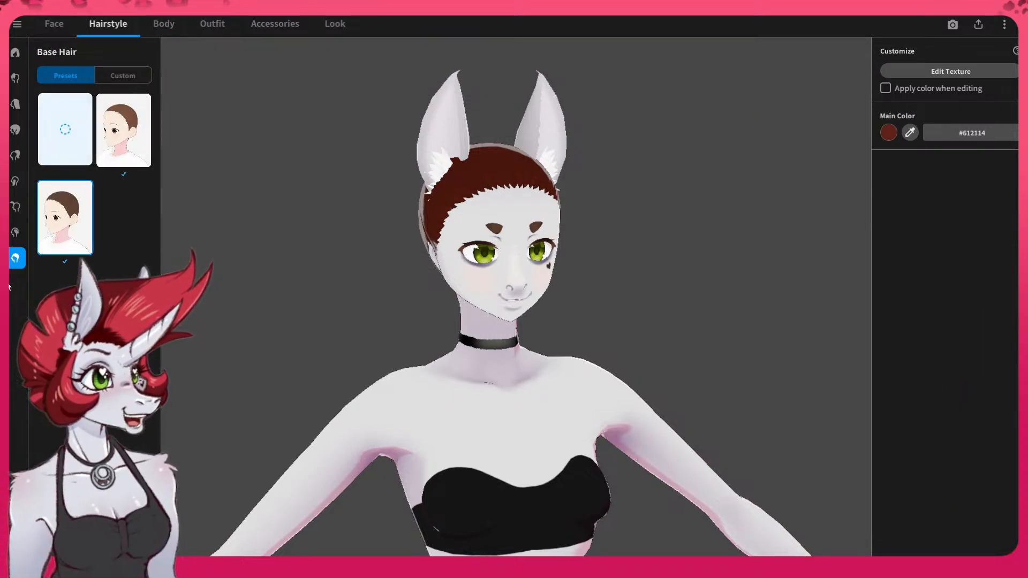
pyautogui.click(15, 232)
pyautogui.moveTo(722, 276); pyautogui.dragTo(637, 277, button='right')
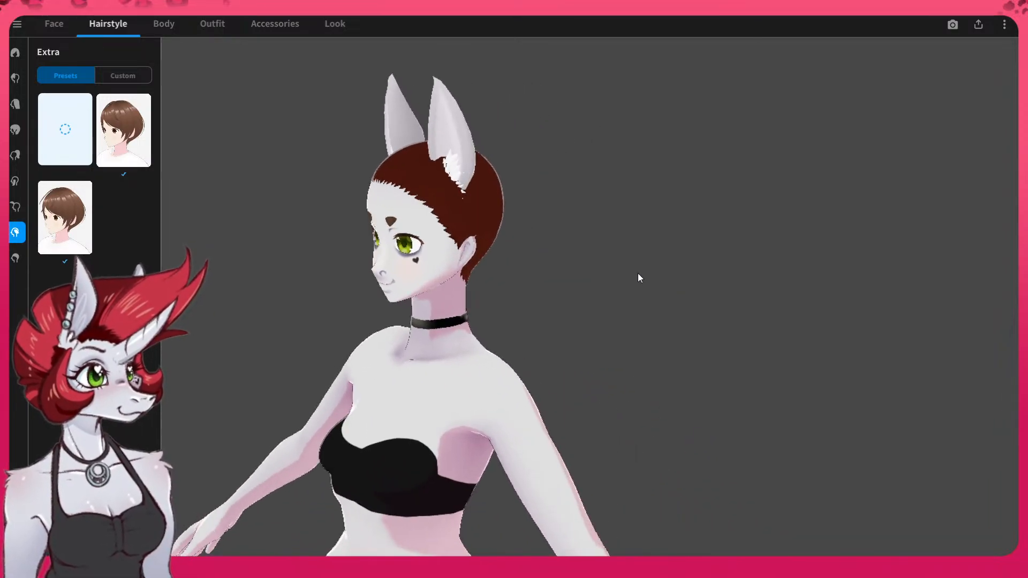
pyautogui.click(16, 182)
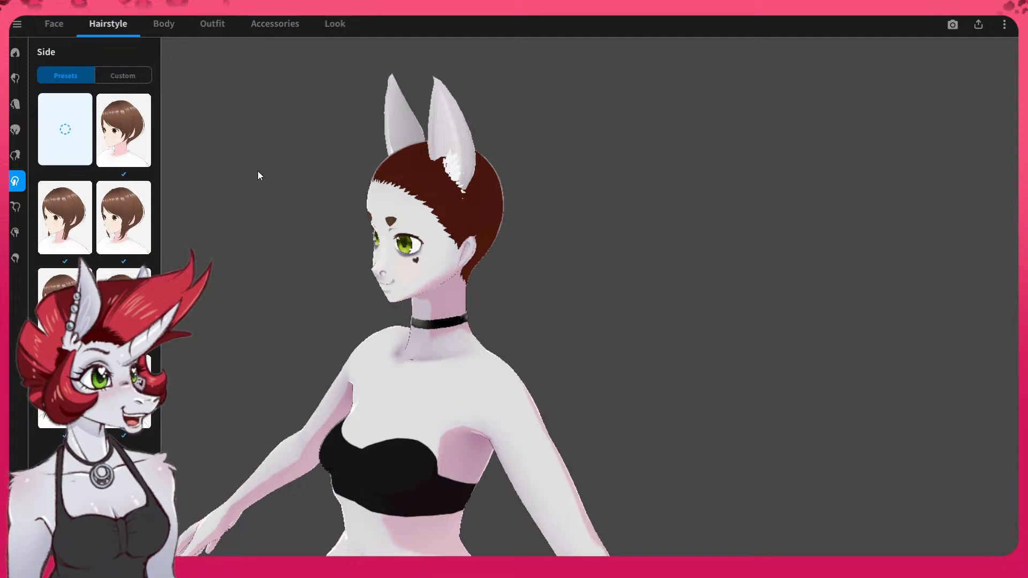
pyautogui.moveTo(258, 172); pyautogui.dragTo(309, 178, button='right')
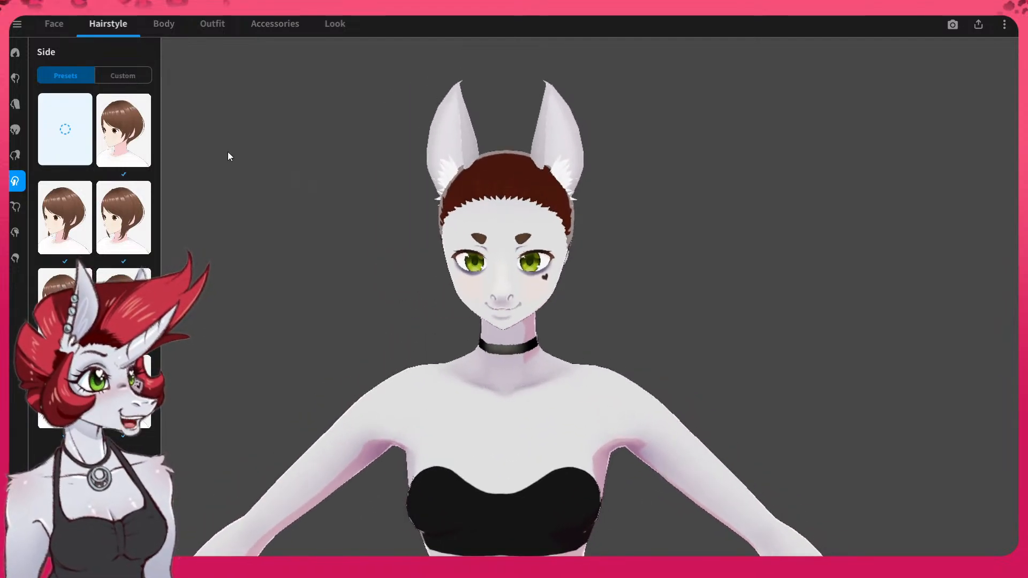
pyautogui.click(131, 76)
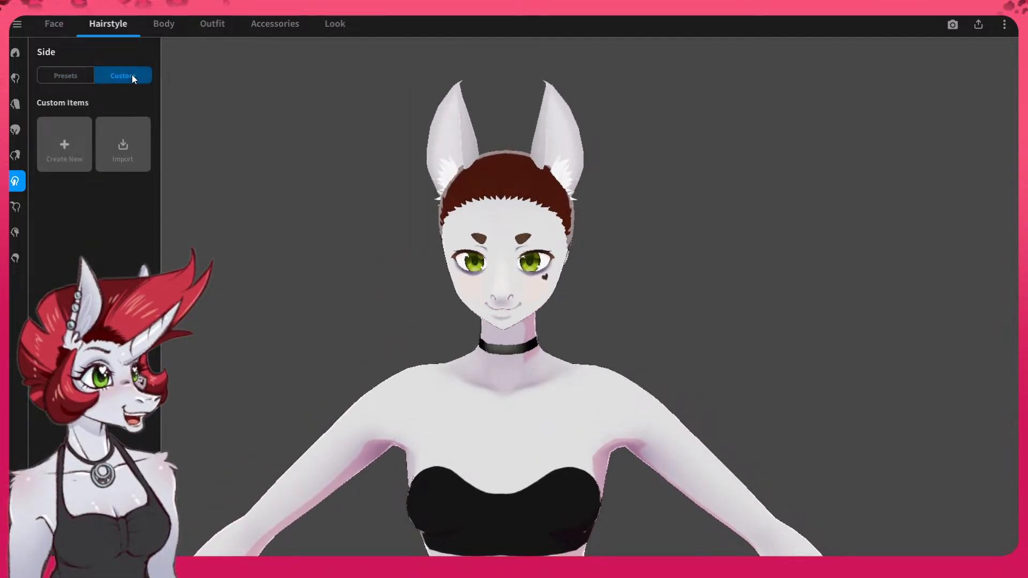
pyautogui.click(65, 145)
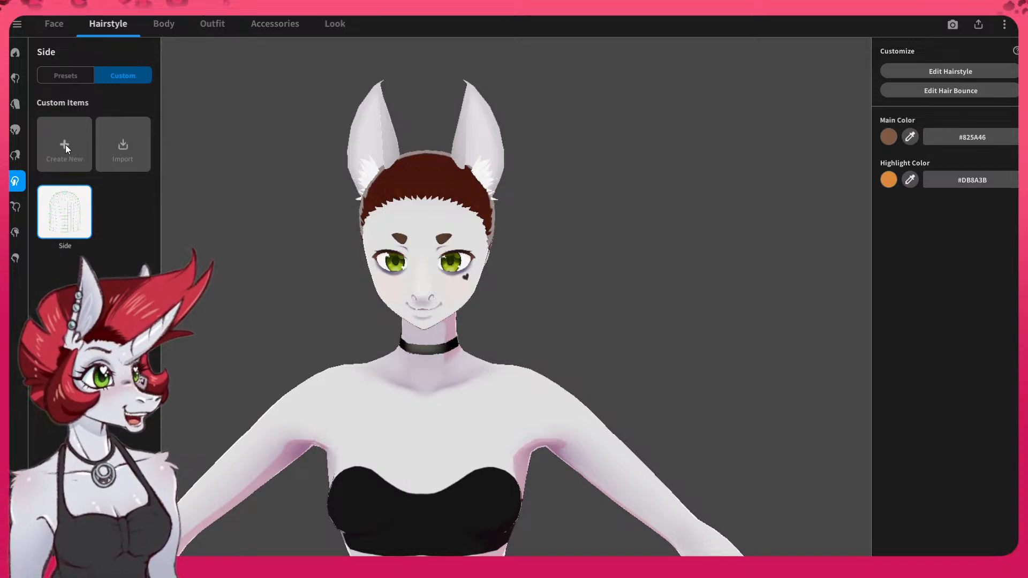
pyautogui.moveTo(267, 253)
pyautogui.mouseDown(button='right')
pyautogui.moveTo(275, 247)
pyautogui.moveTo(281, 266)
pyautogui.moveTo(315, 257)
pyautogui.moveTo(294, 245)
pyautogui.moveTo(321, 248)
pyautogui.moveTo(254, 242)
pyautogui.moveTo(279, 243)
pyautogui.mouseUp(button='right')
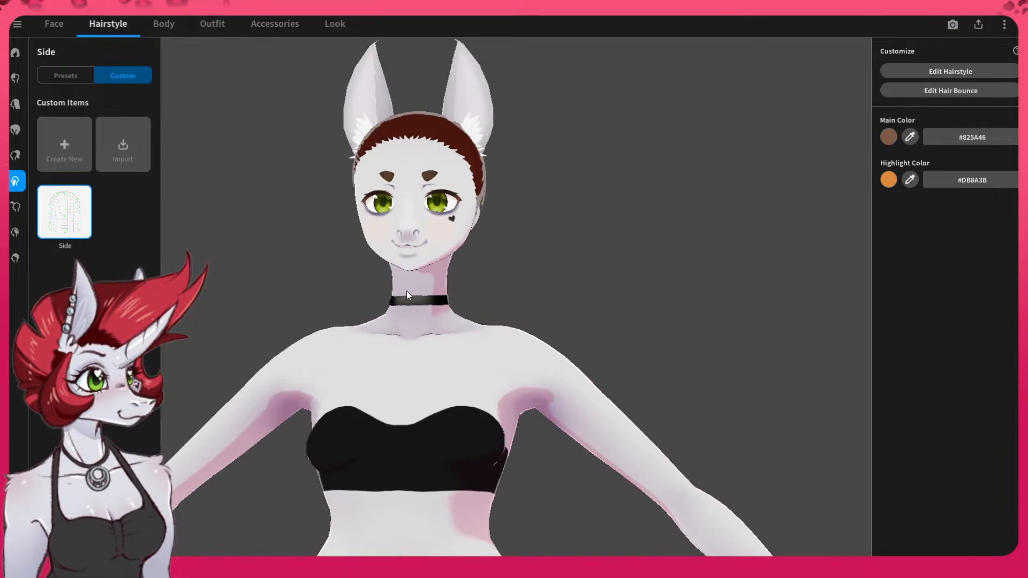
pyautogui.moveTo(386, 297); pyautogui.dragTo(433, 369, button='middle')
pyautogui.moveTo(432, 370)
pyautogui.mouseDown(button='right')
pyautogui.moveTo(404, 362)
pyautogui.moveTo(438, 371)
pyautogui.mouseUp(button='right')
pyautogui.rightClick(81, 210)
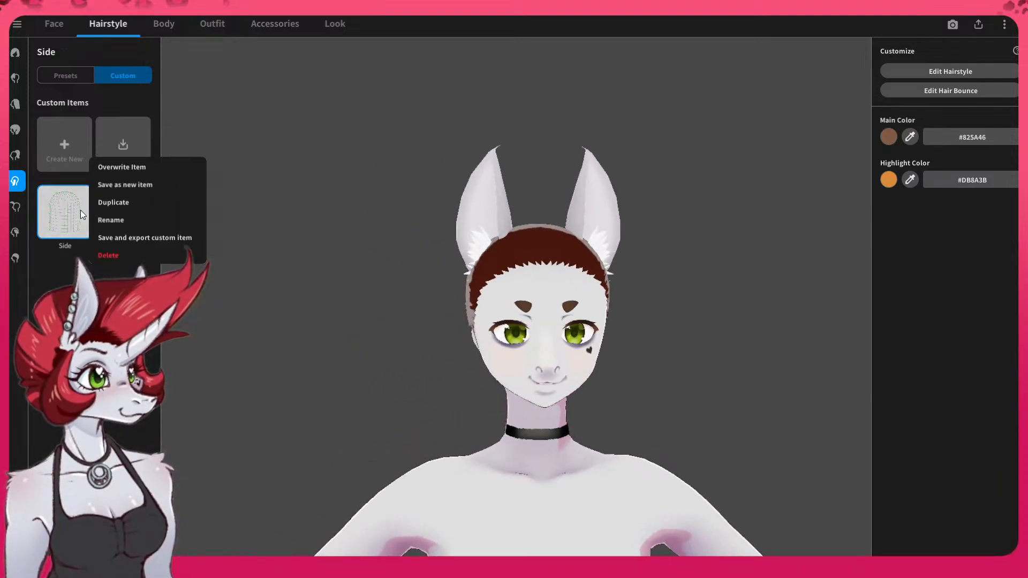
pyautogui.click(68, 214)
pyautogui.rightClick(67, 215)
pyautogui.click(98, 52)
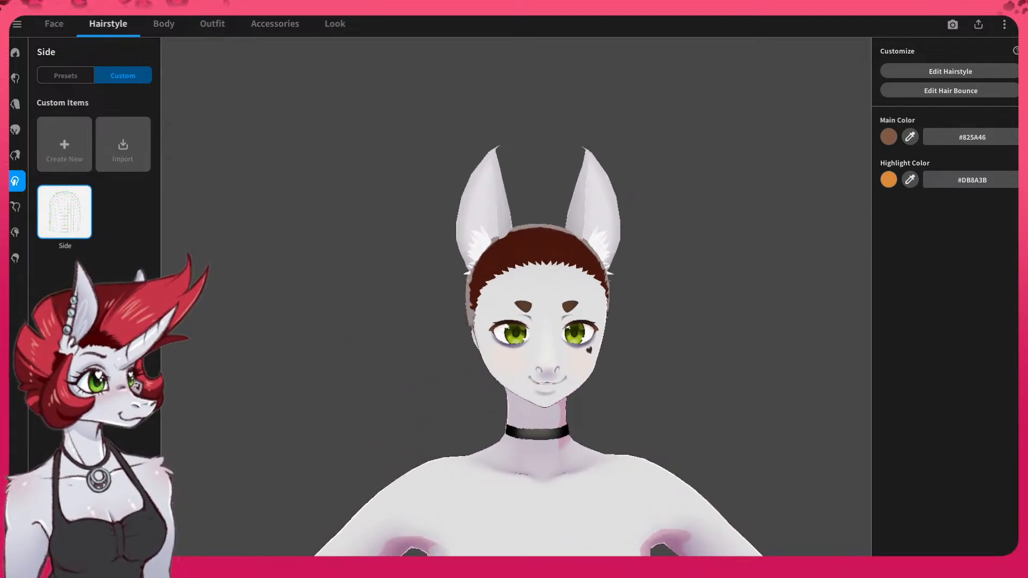
pyautogui.rightClick(68, 214)
pyautogui.click(443, 193)
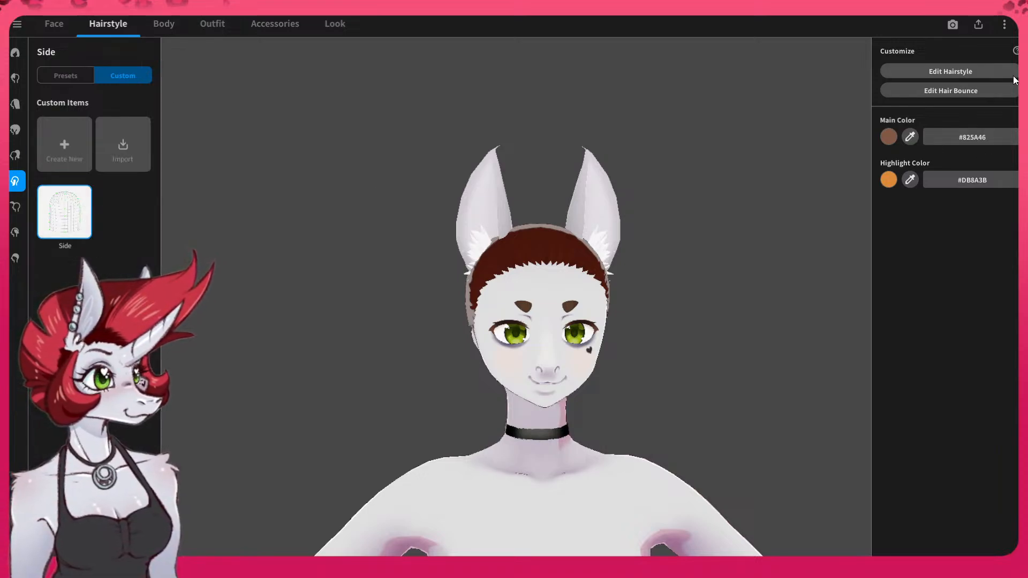
# - Open the custom Side hair in the hairstyle editor and add a procedural hair guide group
pyautogui.moveTo(809, 217); pyautogui.dragTo(736, 239, button='right')
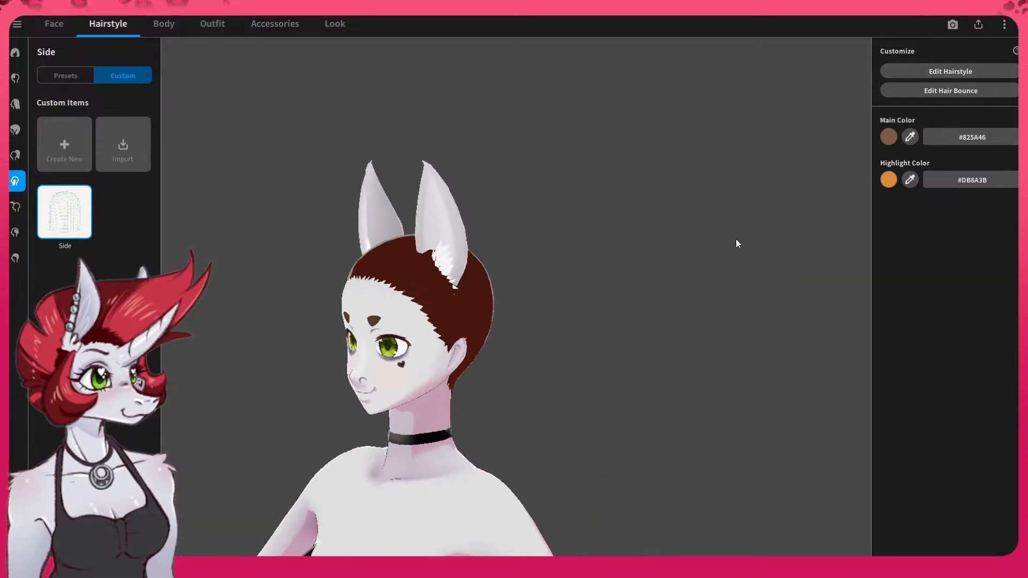
pyautogui.click(990, 69)
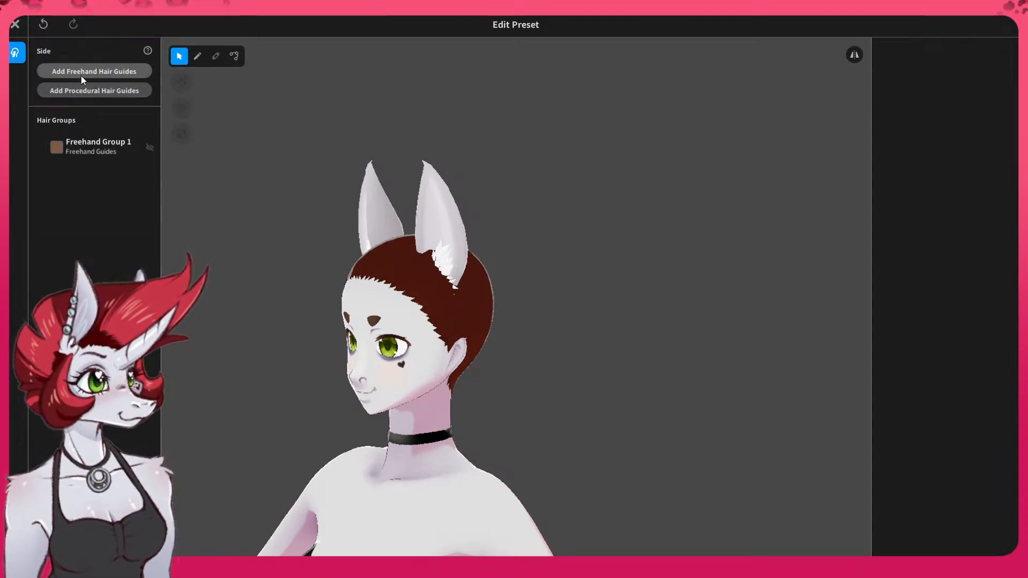
pyautogui.click(76, 91)
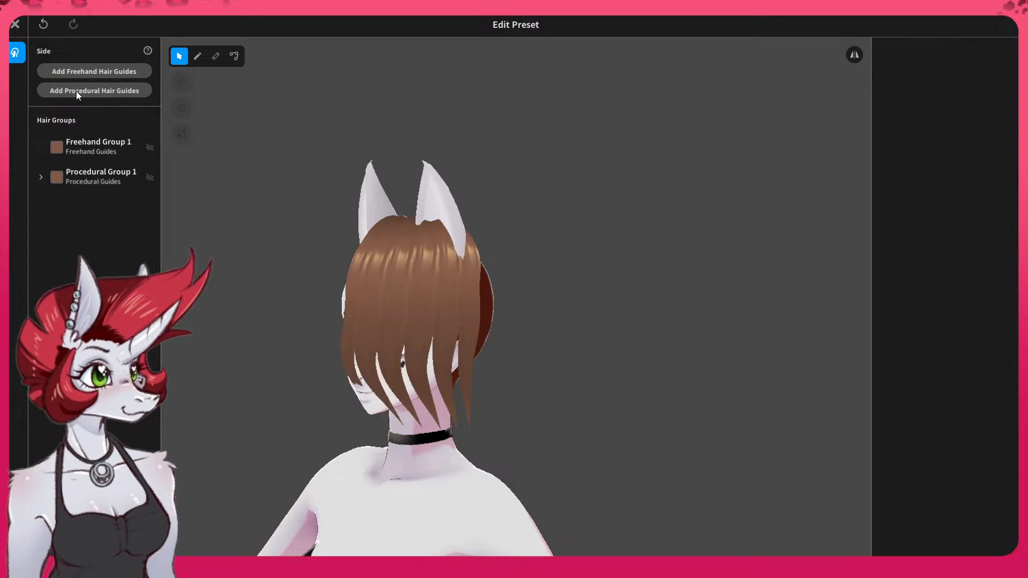
# - Undo the added procedural hair guide group so that only Freehand Group 1 remains in the Side hair
pyautogui.hotkey('ctrl', 'z')
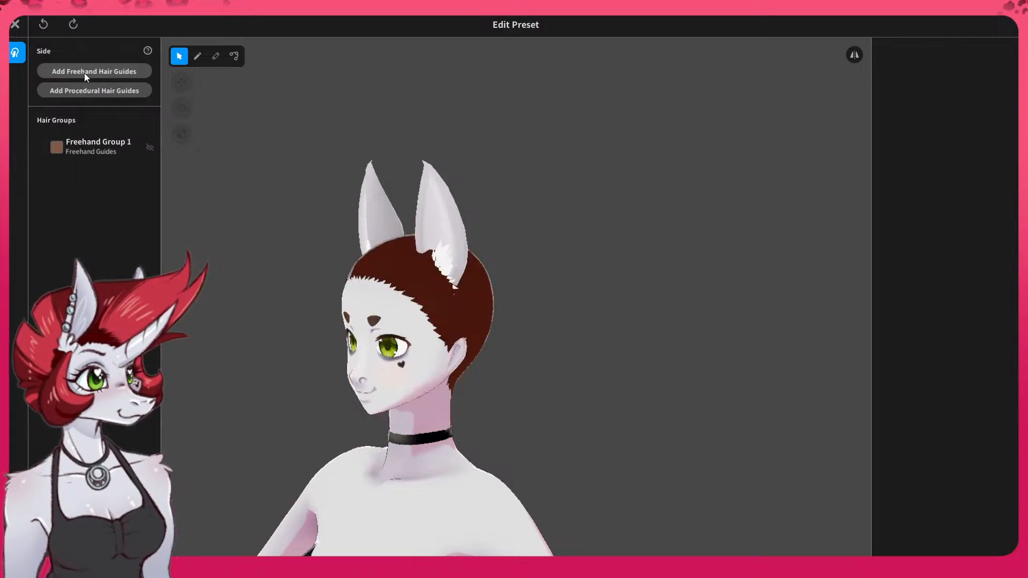
pyautogui.click(86, 70)
pyautogui.hotkey('ctrl', 'z')
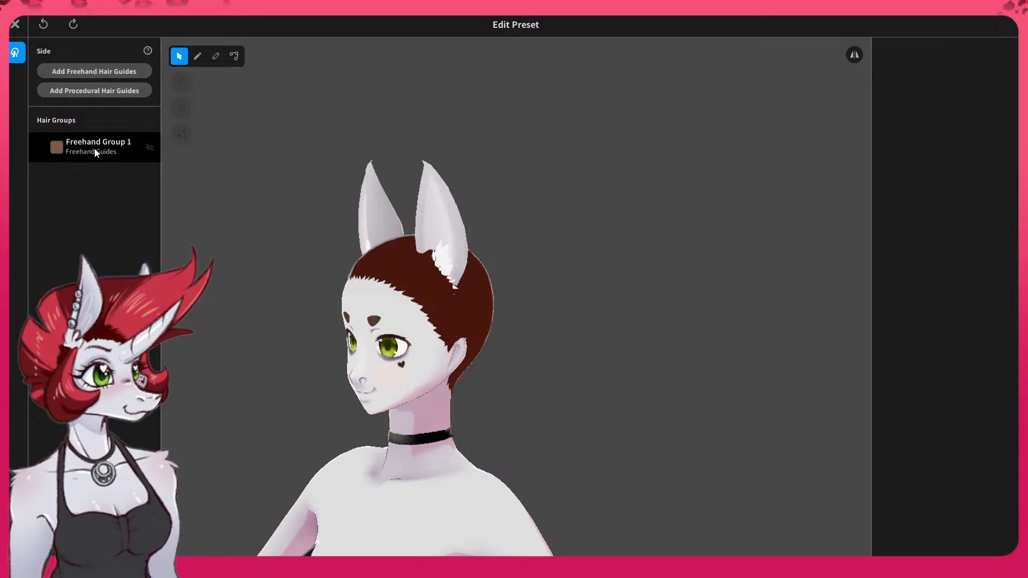
# - Select Freehand Group 1 and shorten its guide mesh by setting the guide Height to 0.38
pyautogui.click(94, 149)
pyautogui.moveTo(432, 400); pyautogui.dragTo(279, 393, button='right')
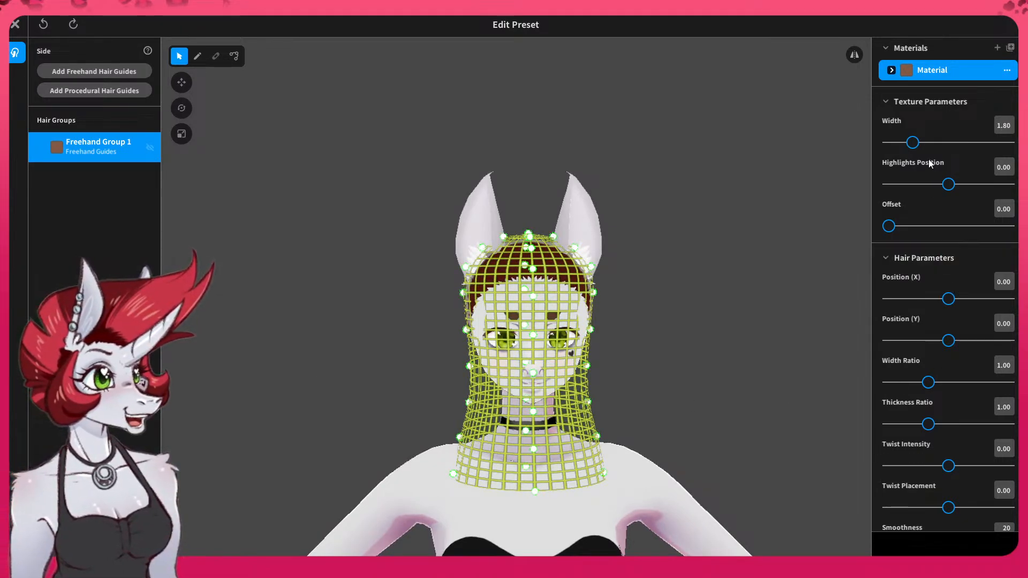
pyautogui.scroll(-3, 944, 301)
pyautogui.scroll(-3, 944, 321)
pyautogui.scroll(-2, 948, 391)
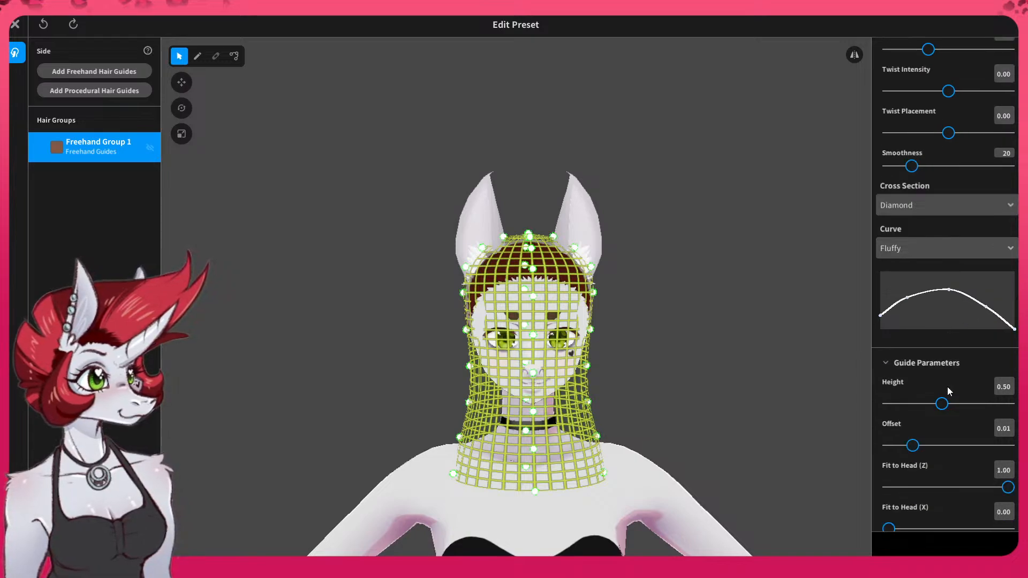
pyautogui.scroll(-1, 947, 387)
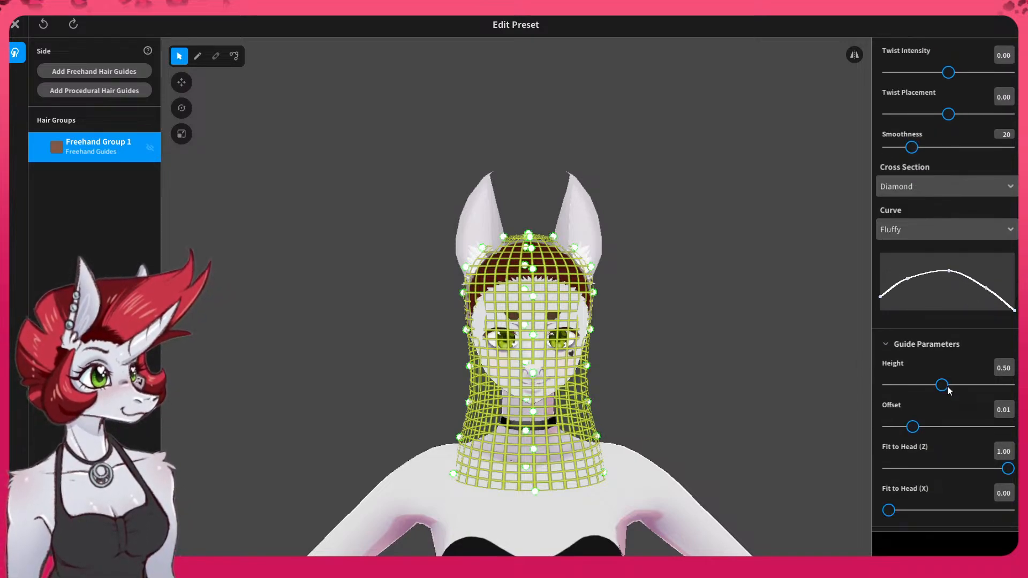
pyautogui.moveTo(943, 388); pyautogui.dragTo(930, 393)
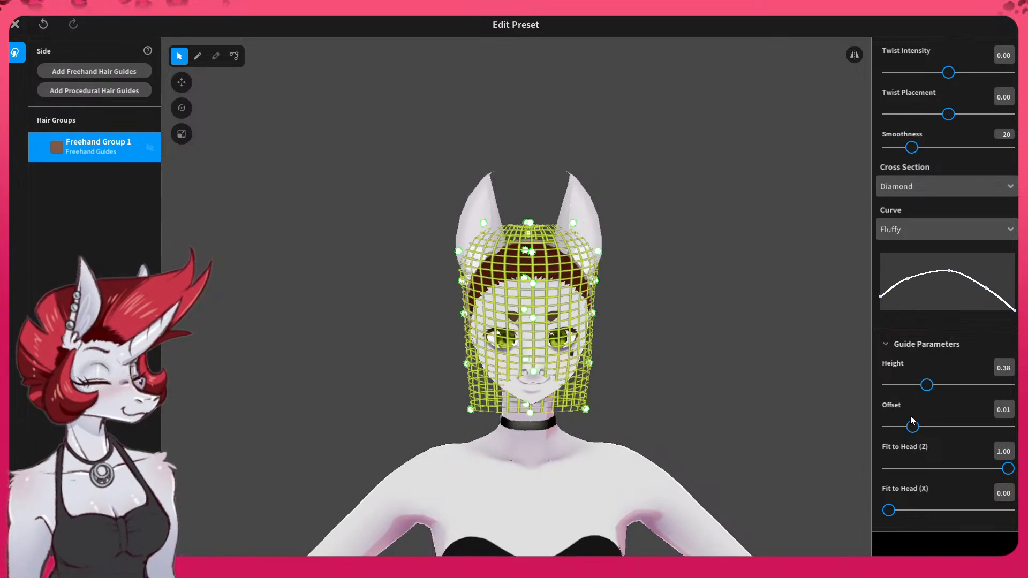
# - Raise the guide mesh's Offset slightly and set Fit to Head (Z) to 0.00
pyautogui.moveTo(913, 427)
pyautogui.mouseDown()
pyautogui.moveTo(960, 427)
pyautogui.moveTo(913, 424)
pyautogui.mouseUp()
pyautogui.moveTo(652, 372); pyautogui.dragTo(628, 367, button='right')
pyautogui.moveTo(488, 310)
pyautogui.mouseDown()
pyautogui.moveTo(474, 310)
pyautogui.moveTo(499, 314)
pyautogui.mouseUp()
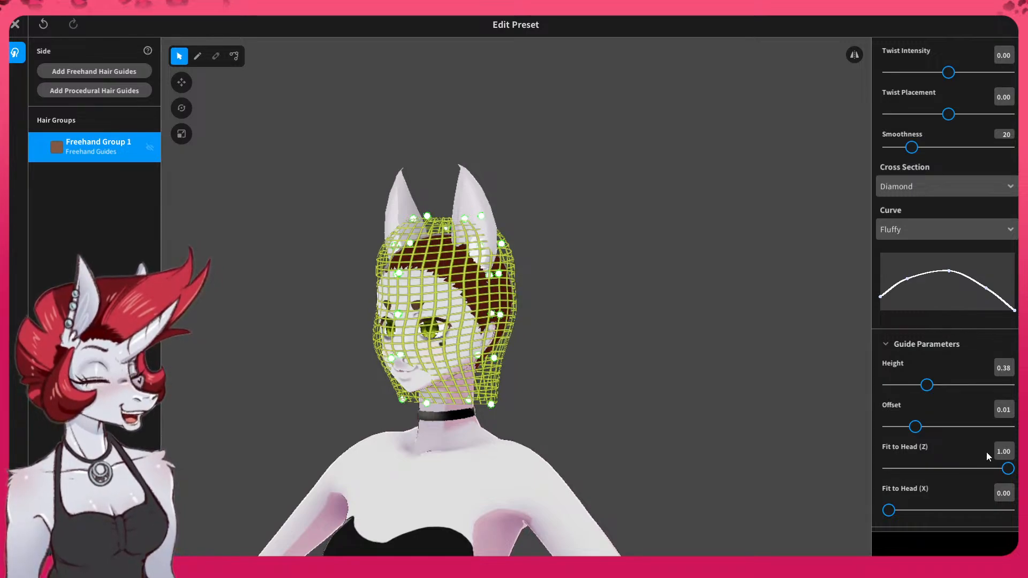
pyautogui.moveTo(916, 427); pyautogui.dragTo(922, 428)
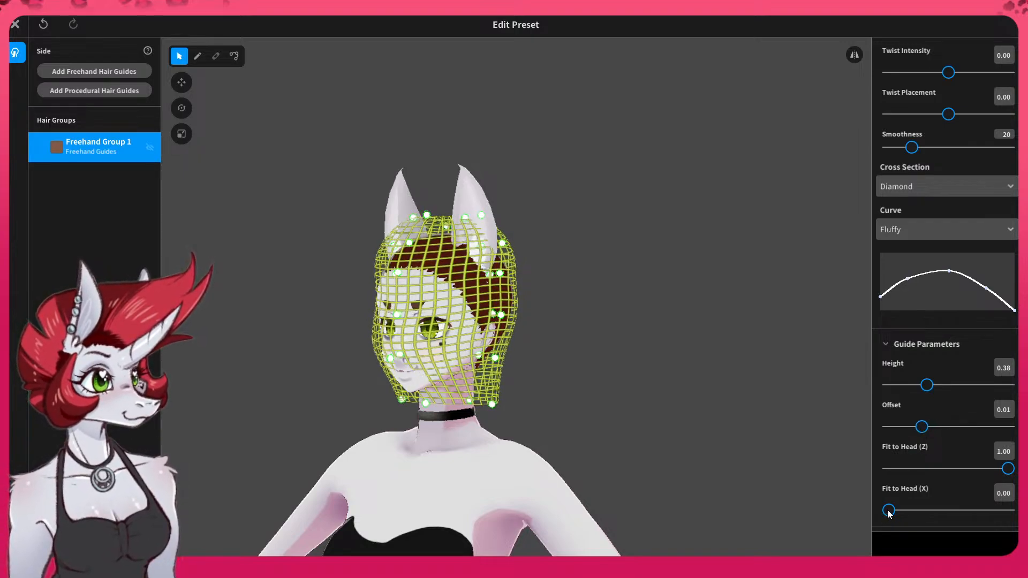
pyautogui.moveTo(889, 510)
pyautogui.mouseDown()
pyautogui.moveTo(910, 511)
pyautogui.moveTo(884, 511)
pyautogui.mouseUp()
pyautogui.moveTo(1009, 470); pyautogui.dragTo(855, 485)
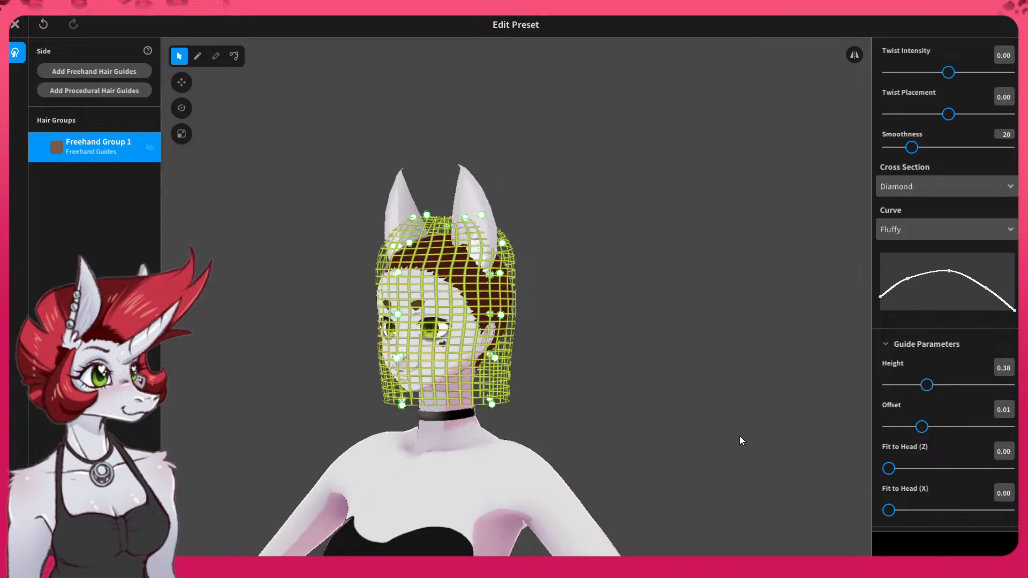
pyautogui.moveTo(512, 442); pyautogui.dragTo(413, 384, button='right')
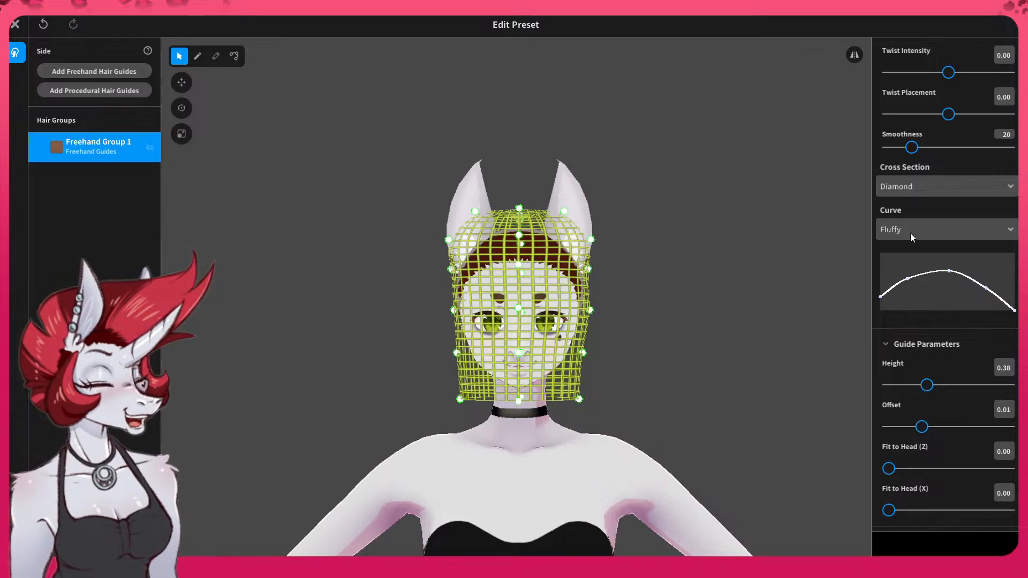
# - Set the group's texture Width to 1.42, Position (X) to 0.43, Position (Y) to 0.25 and Width Ratio to 1.77
pyautogui.scroll(6, 946, 280)
pyautogui.scroll(2, 947, 285)
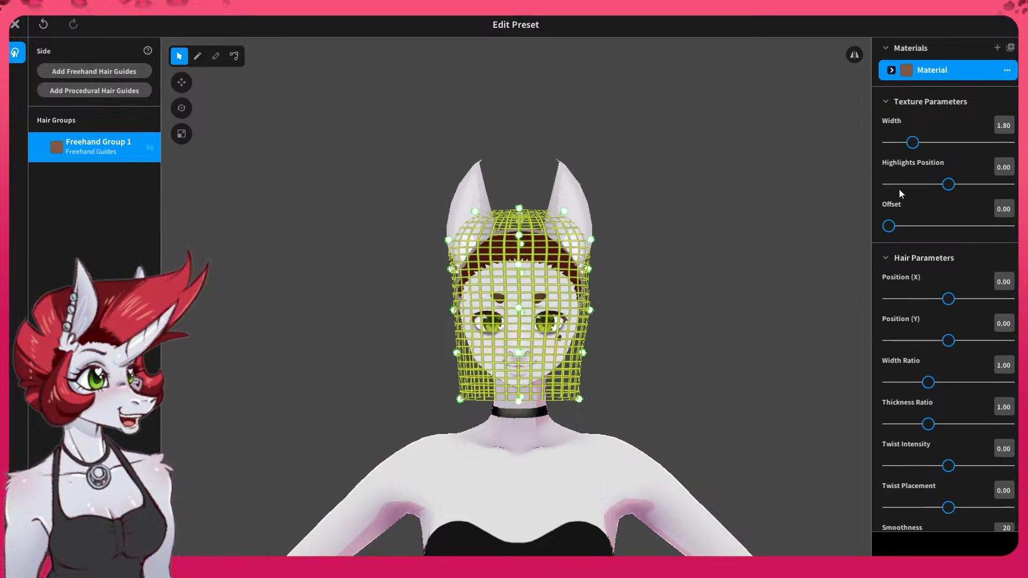
pyautogui.moveTo(915, 145); pyautogui.dragTo(976, 149)
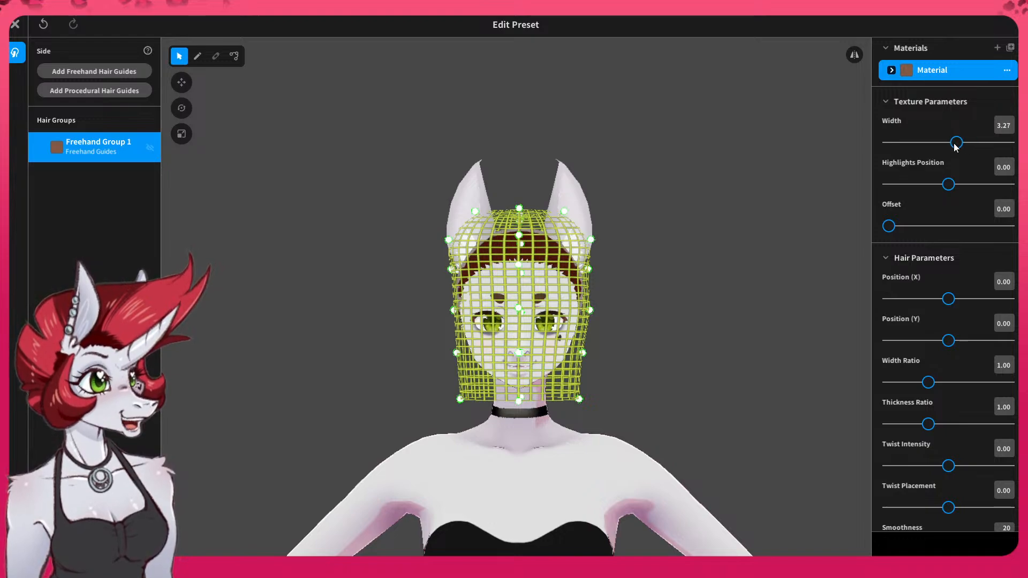
pyautogui.scroll(-3, 937, 164)
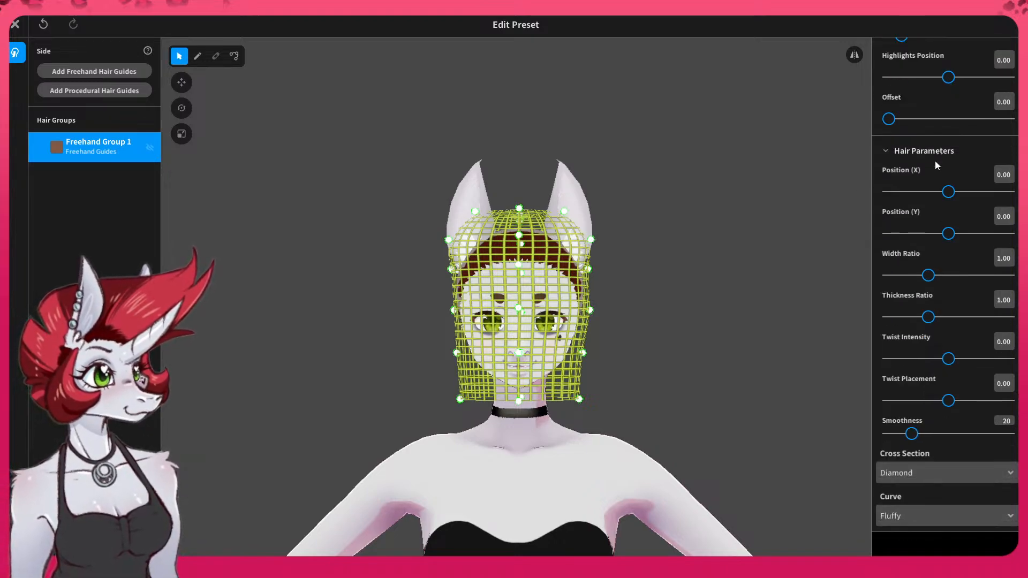
pyautogui.scroll(3, 937, 165)
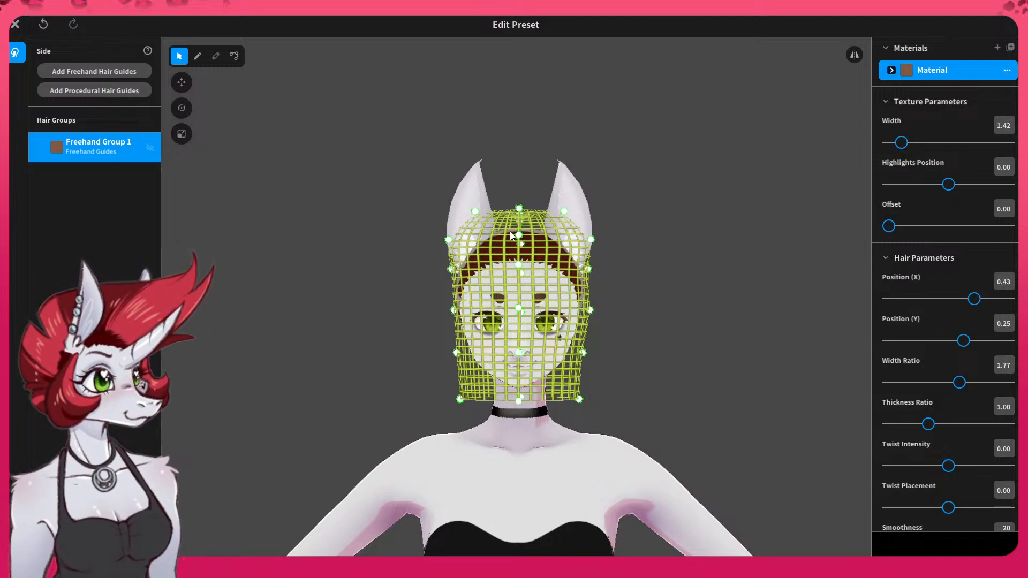
# - Draw two freehand hair strands on the guide mesh, one down the middle of the face and one curling around the side
pyautogui.click(197, 57)
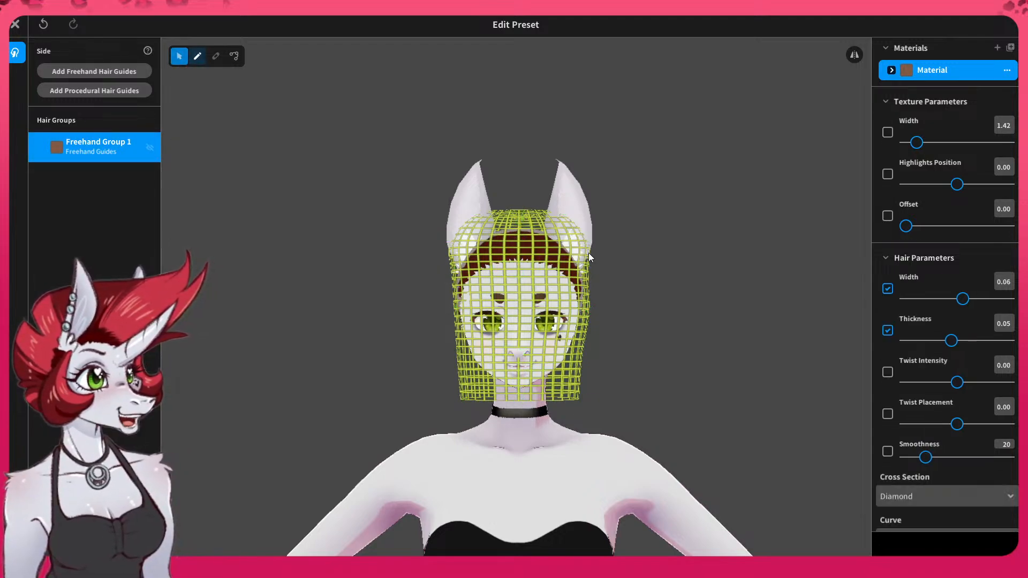
pyautogui.moveTo(510, 246); pyautogui.dragTo(524, 399)
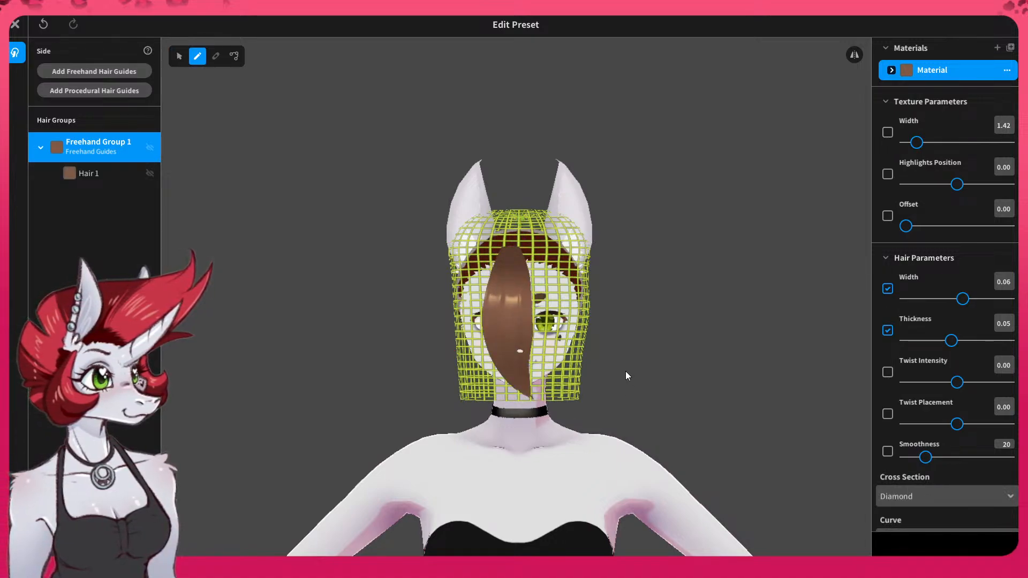
pyautogui.moveTo(570, 255)
pyautogui.mouseDown()
pyautogui.moveTo(595, 301)
pyautogui.moveTo(581, 368)
pyautogui.moveTo(570, 373)
pyautogui.mouseUp()
pyautogui.moveTo(586, 351)
pyautogui.mouseDown(button='right')
pyautogui.moveTo(544, 358)
pyautogui.moveTo(570, 351)
pyautogui.mouseUp(button='right')
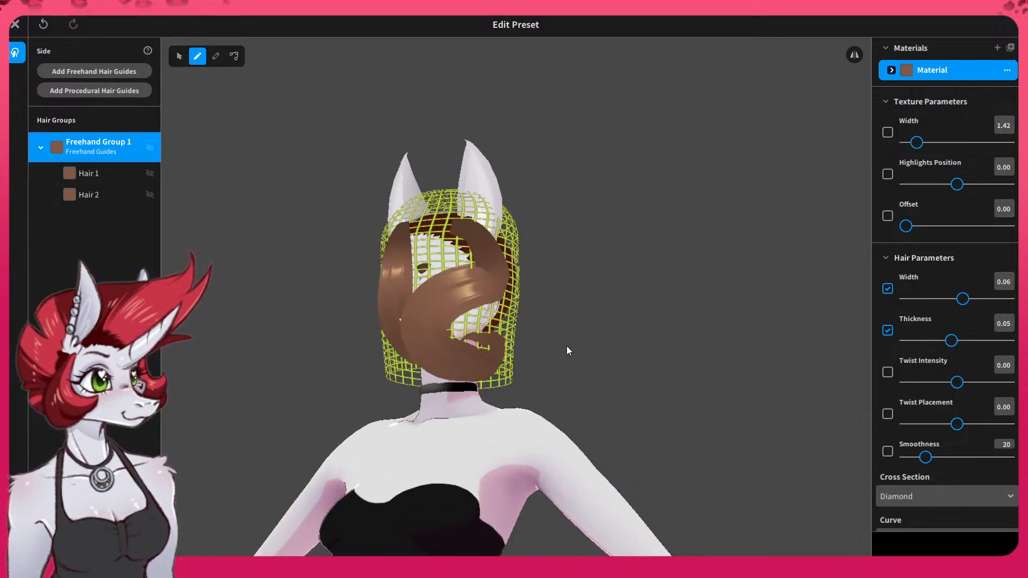
# - Undo the last two freehand hair strokes drawn across the face
pyautogui.hotkey('ctrl', 'z')
pyautogui.hotkey('ctrl', 'z')
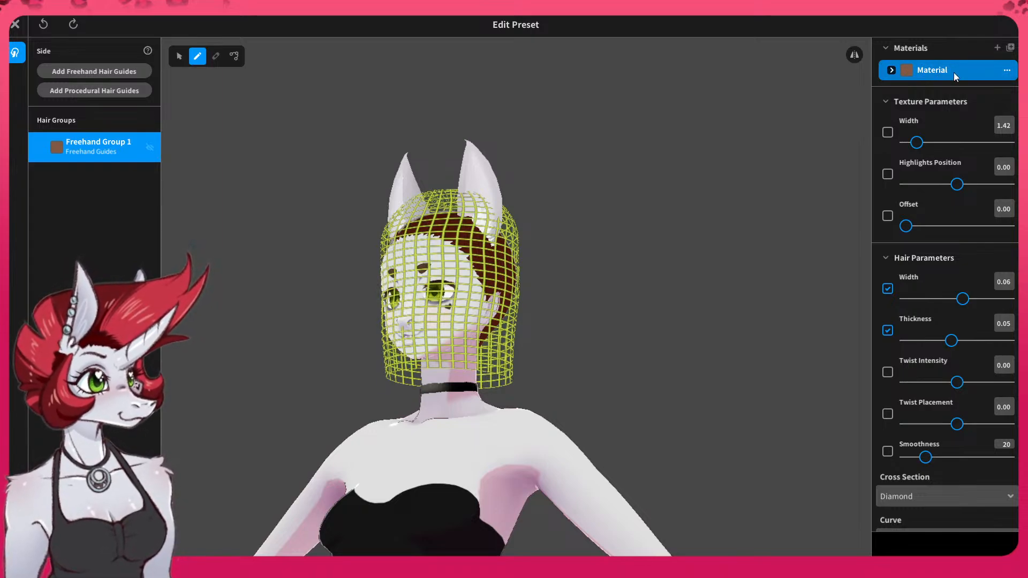
pyautogui.click(1007, 70)
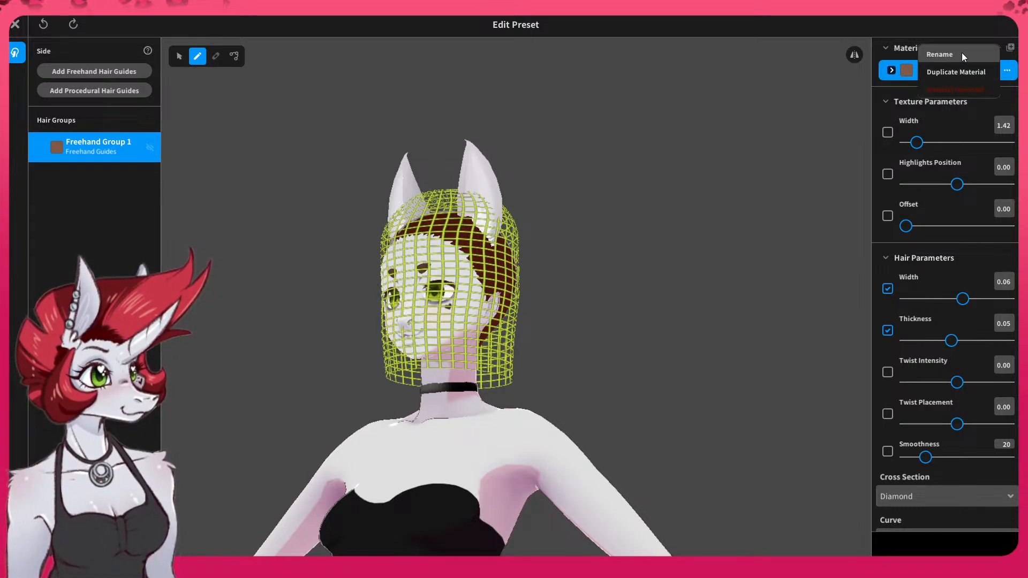
pyautogui.click(800, 107)
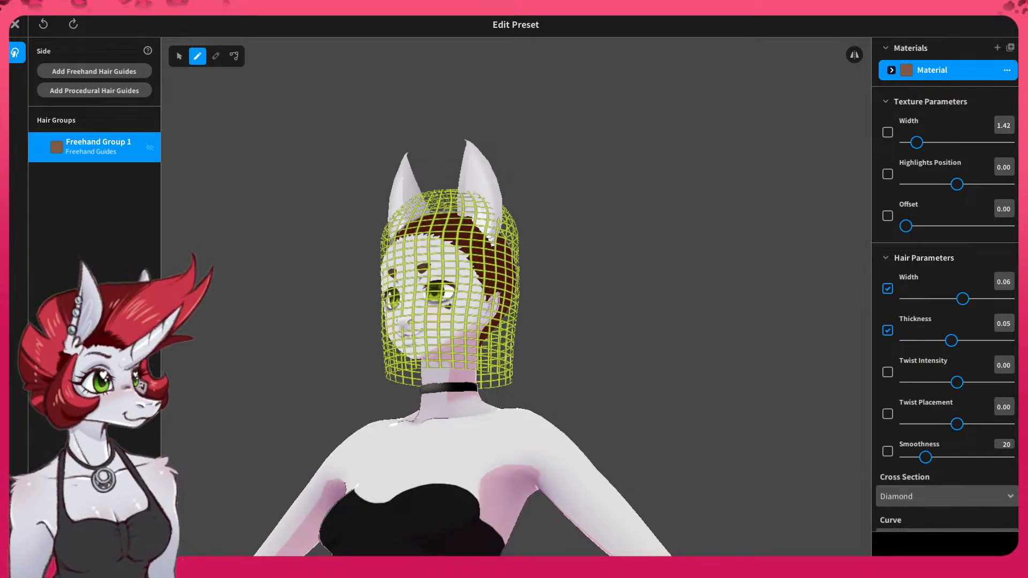
pyautogui.moveTo(613, 392); pyautogui.dragTo(416, 393, button='right')
pyautogui.scroll(3, 416, 392)
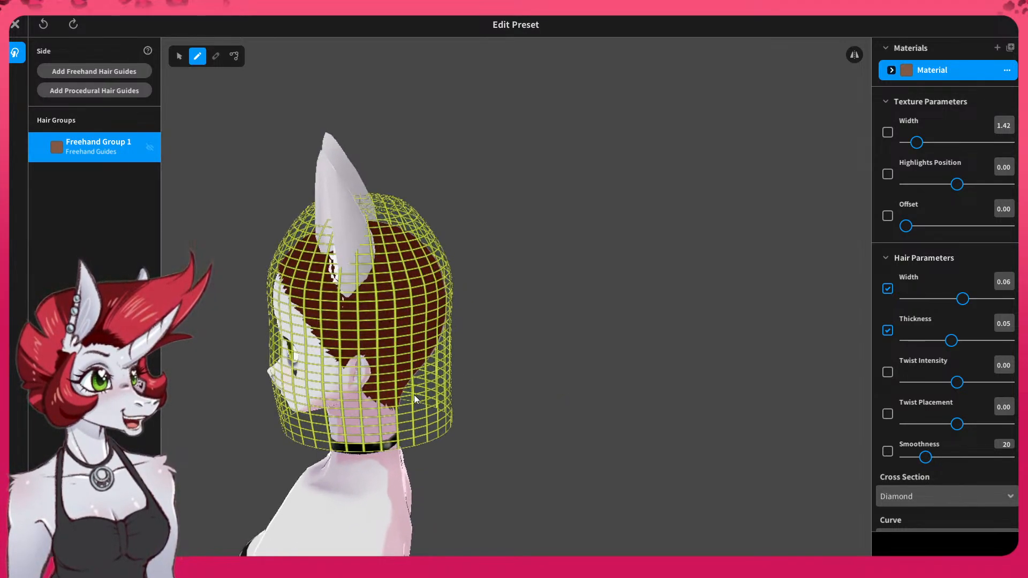
pyautogui.moveTo(338, 476); pyautogui.dragTo(430, 447, button='middle')
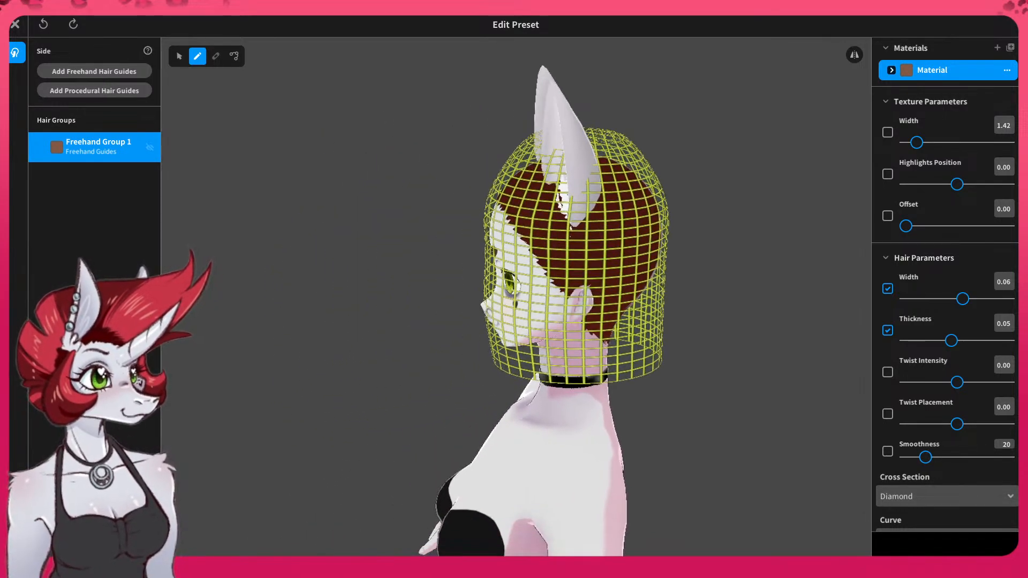
pyautogui.rightClick(88, 153)
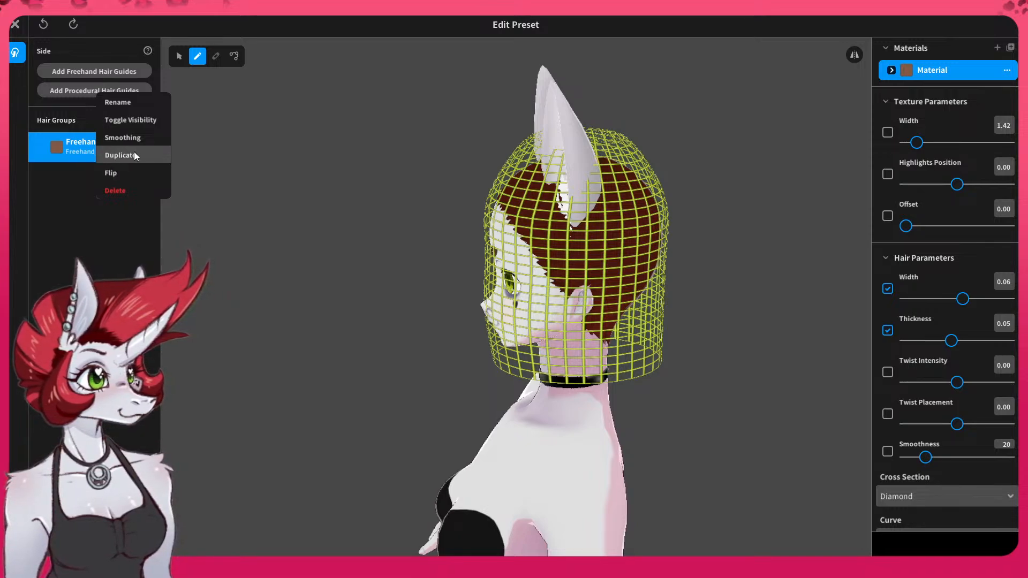
pyautogui.click(86, 290)
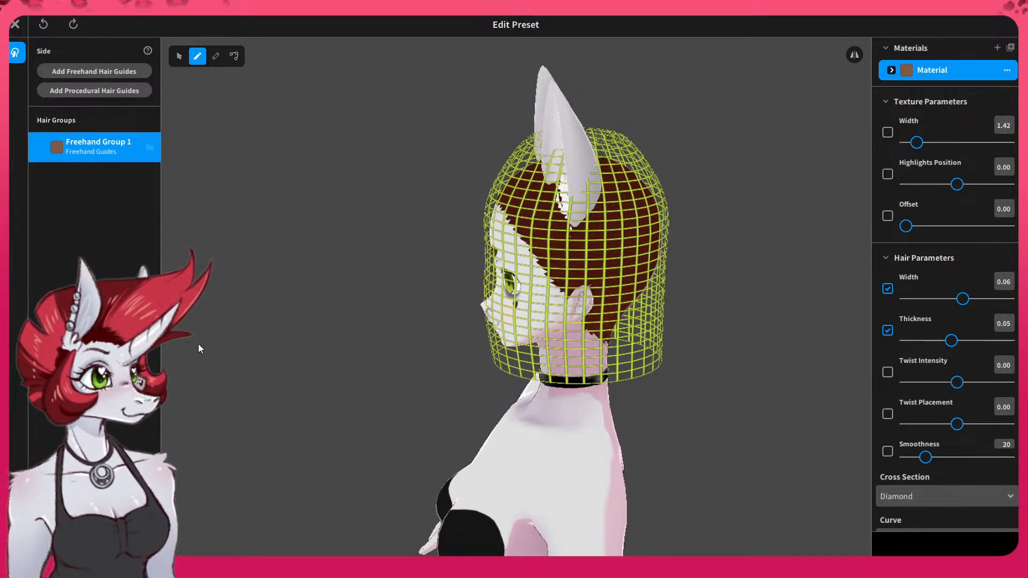
# - Draw two curved freehand hair strands on the side of the head, sweeping from the temple down toward the mouth
pyautogui.moveTo(289, 353)
pyautogui.mouseDown(button='right')
pyautogui.moveTo(261, 348)
pyautogui.moveTo(391, 349)
pyautogui.moveTo(275, 348)
pyautogui.mouseUp(button='right')
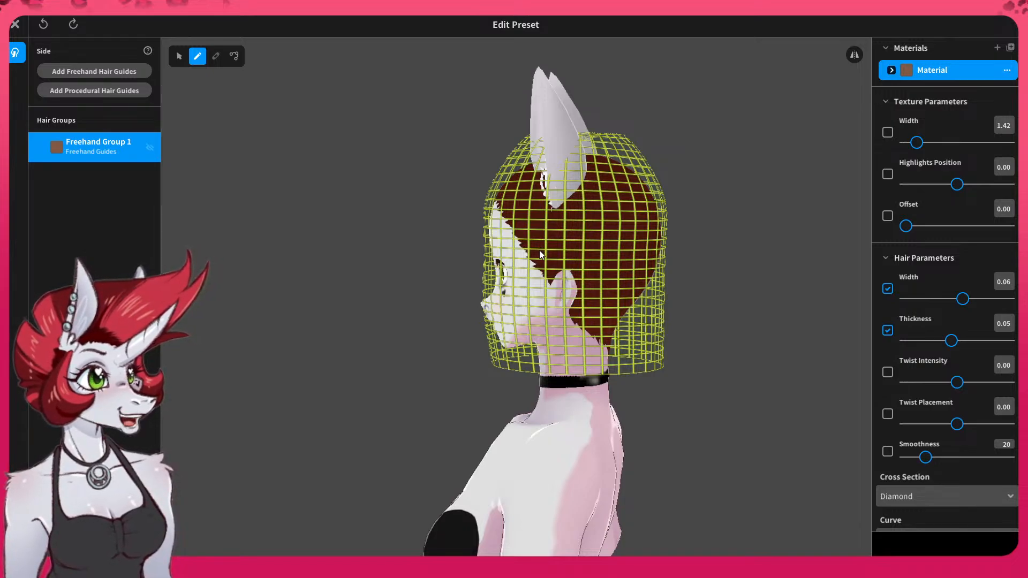
pyautogui.moveTo(539, 259); pyautogui.dragTo(565, 255, button='right')
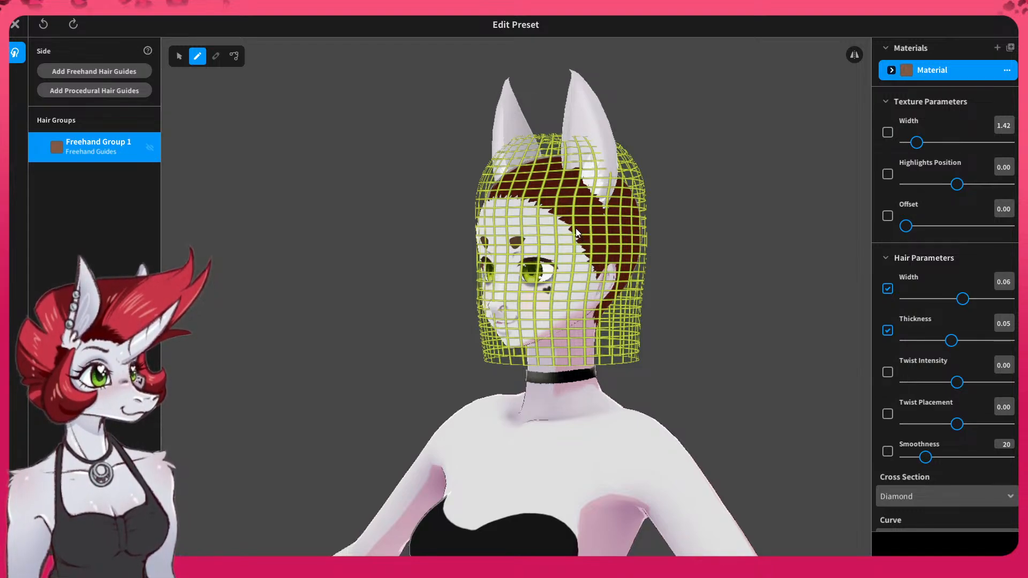
pyautogui.moveTo(575, 233)
pyautogui.mouseDown()
pyautogui.moveTo(596, 253)
pyautogui.moveTo(592, 283)
pyautogui.moveTo(558, 318)
pyautogui.moveTo(531, 300)
pyautogui.mouseUp()
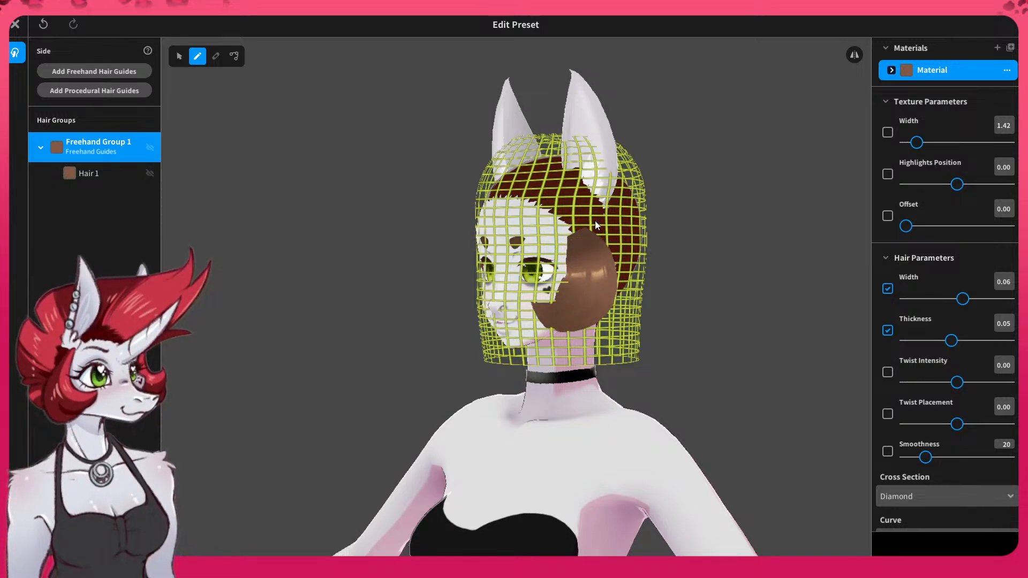
pyautogui.moveTo(595, 221)
pyautogui.mouseDown()
pyautogui.moveTo(635, 286)
pyautogui.moveTo(623, 323)
pyautogui.moveTo(596, 341)
pyautogui.moveTo(559, 334)
pyautogui.moveTo(538, 308)
pyautogui.mouseUp()
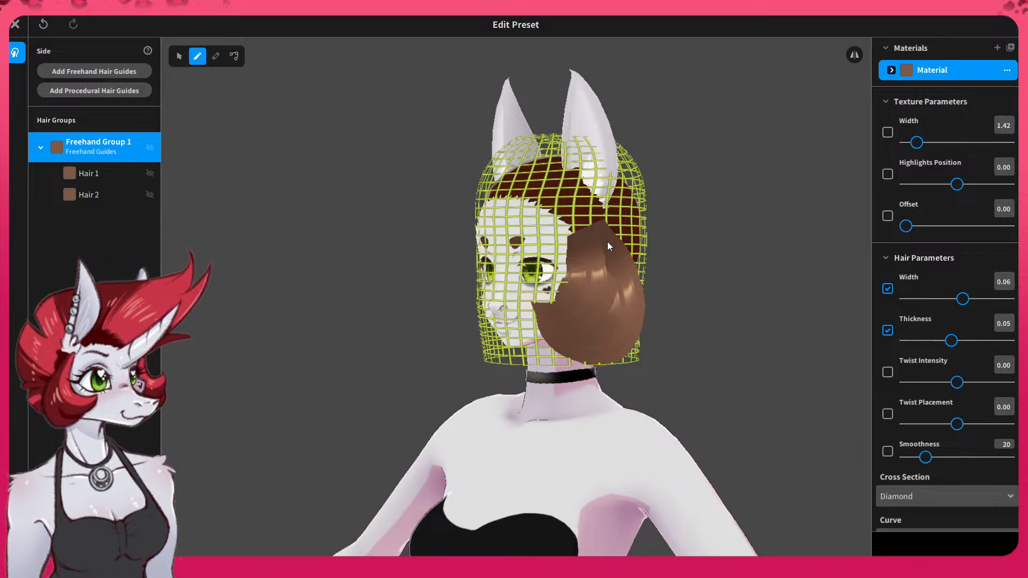
pyautogui.moveTo(608, 242); pyautogui.dragTo(595, 264, button='right')
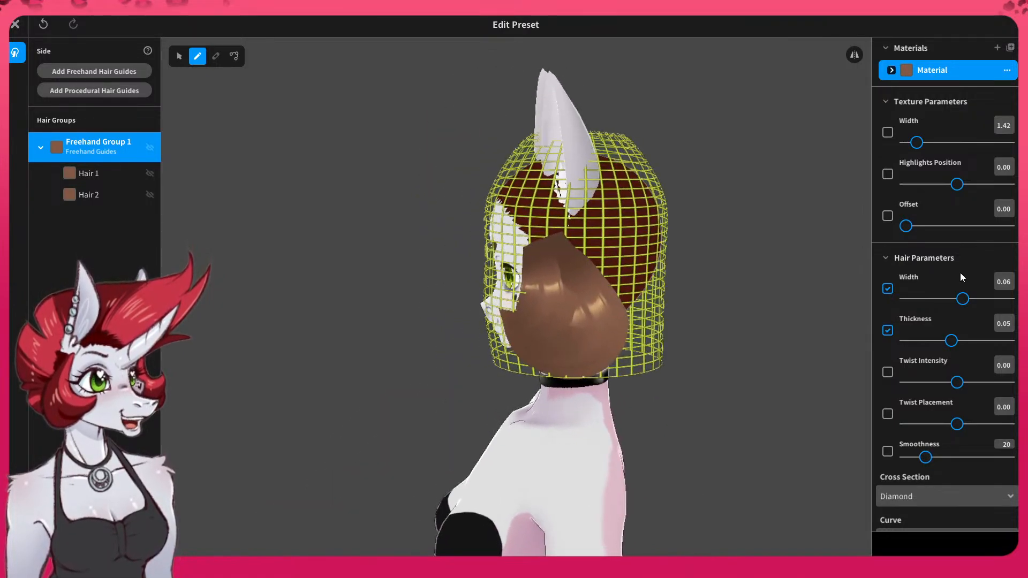
# - Adjust the control points of Hair 1 along its lower tip and middle to reshape its curve
pyautogui.click(234, 56)
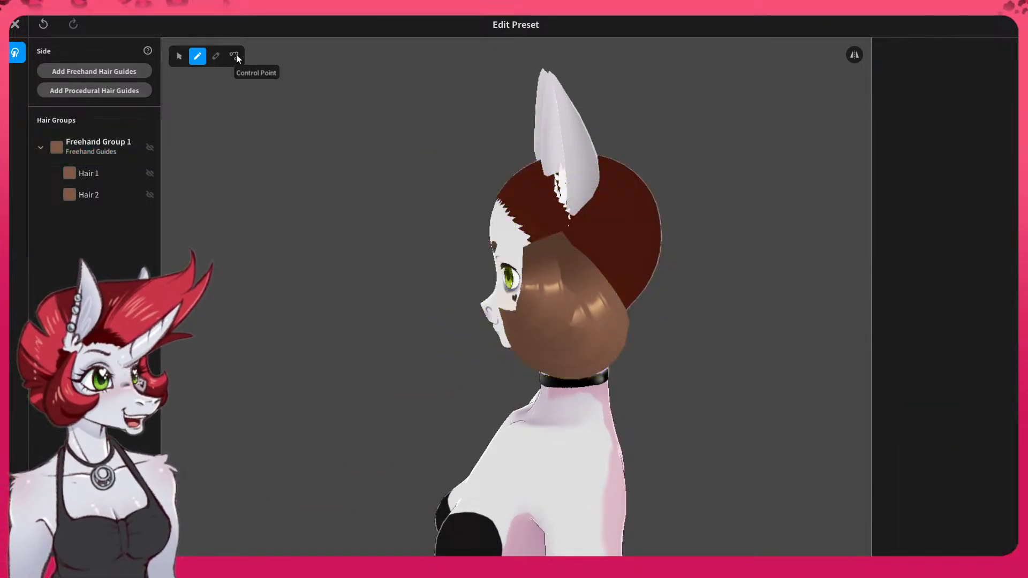
pyautogui.click(538, 287)
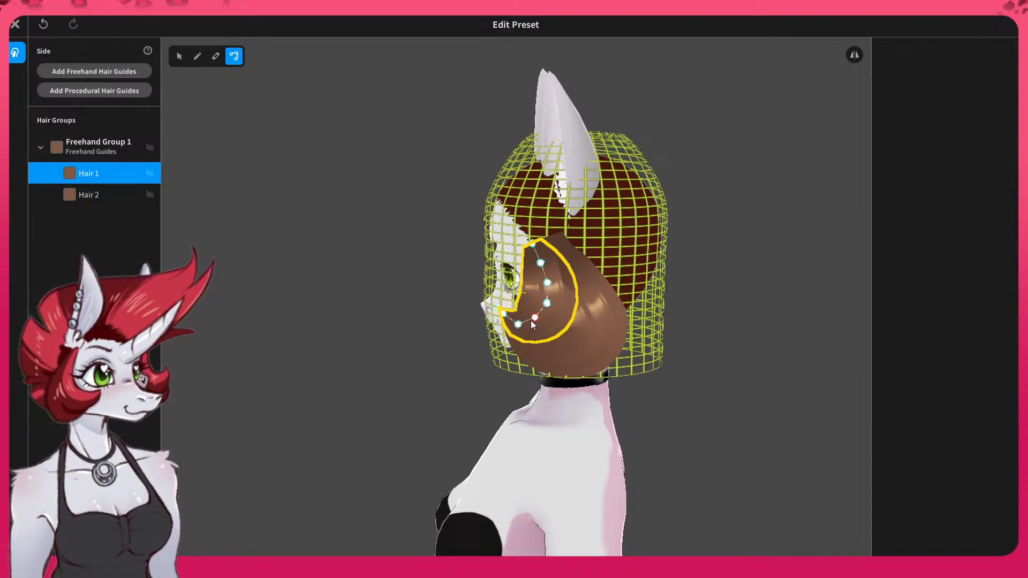
pyautogui.moveTo(519, 324); pyautogui.dragTo(518, 320)
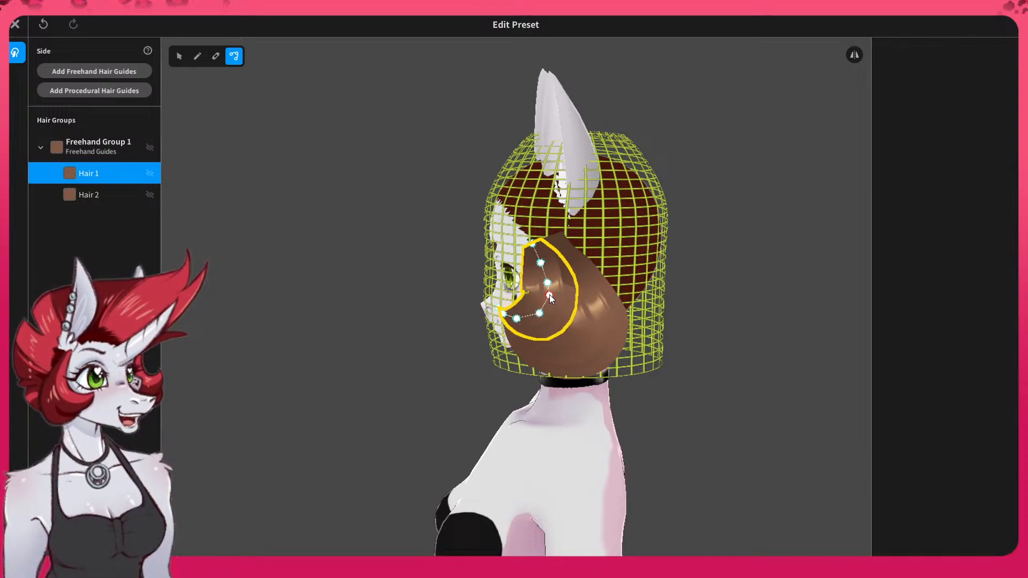
pyautogui.moveTo(548, 303)
pyautogui.mouseDown()
pyautogui.moveTo(558, 286)
pyautogui.moveTo(537, 276)
pyautogui.mouseUp()
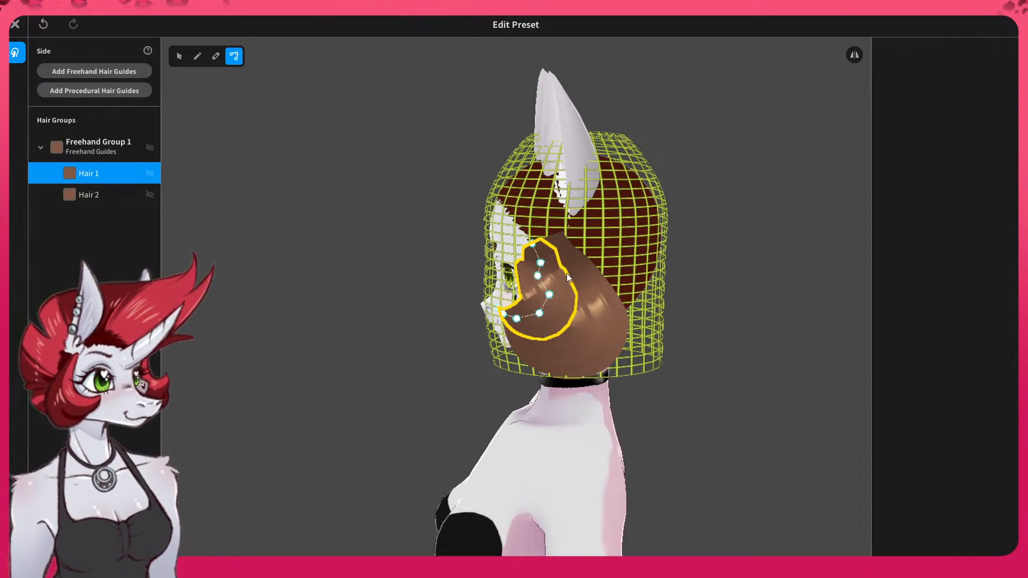
# - Try the Brush tool on the side hair, pushing the strands forward over the face and up over the head
pyautogui.click(217, 56)
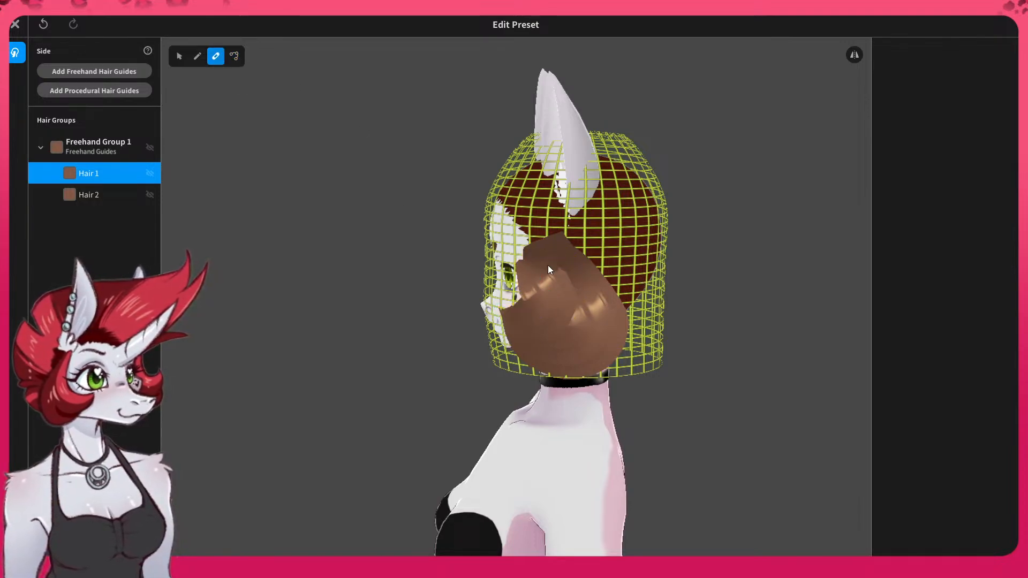
pyautogui.moveTo(458, 321)
pyautogui.mouseDown()
pyautogui.moveTo(547, 333)
pyautogui.moveTo(579, 278)
pyautogui.moveTo(449, 243)
pyautogui.moveTo(487, 226)
pyautogui.mouseUp()
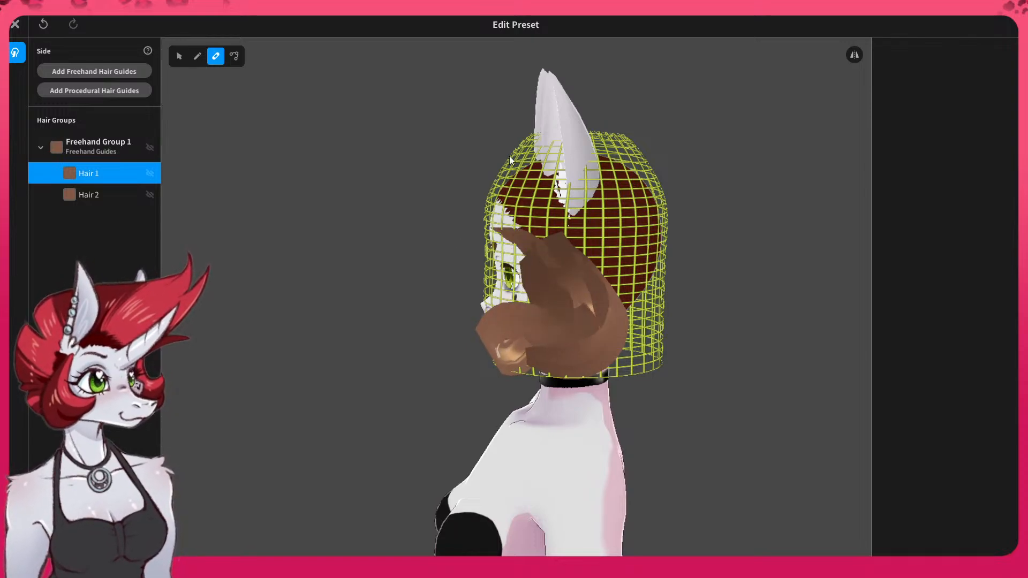
pyautogui.moveTo(509, 155)
pyautogui.mouseDown()
pyautogui.moveTo(651, 313)
pyautogui.moveTo(703, 243)
pyautogui.moveTo(551, 190)
pyautogui.mouseUp()
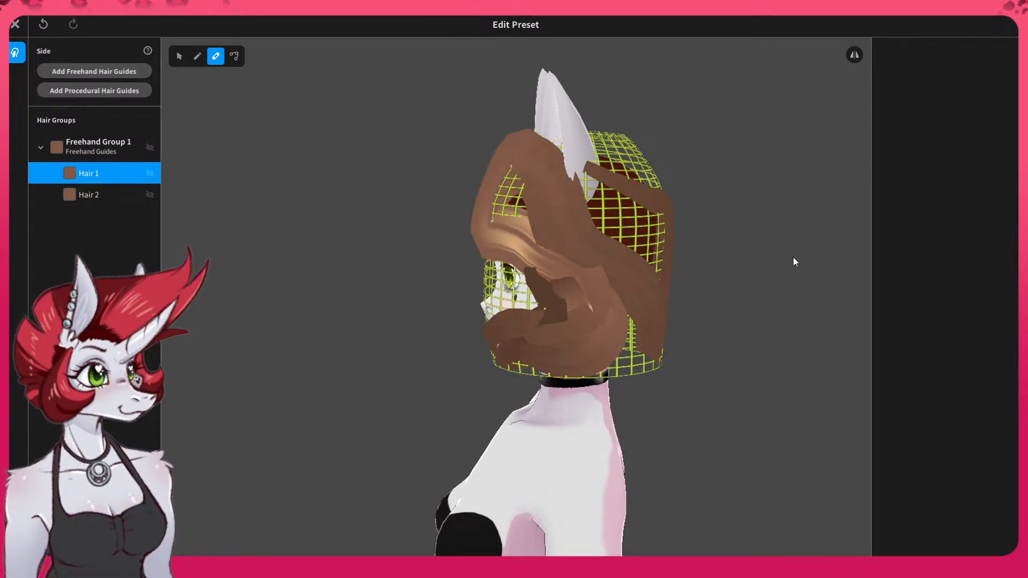
# - Undo the brush strokes, the control point edits and both side hair strands
pyautogui.hotkey('ctrl', 'z')
pyautogui.hotkey('ctrl', 'z')
pyautogui.hotkey('ctrl', 'z')
pyautogui.hotkey('ctrl', 'z')
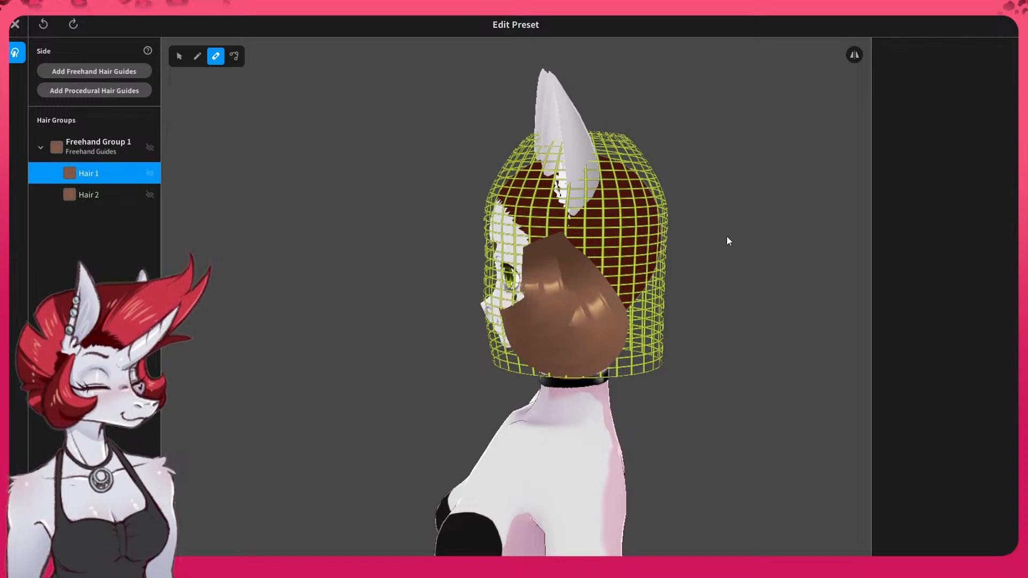
pyautogui.hotkey('ctrl', 'z')
pyautogui.hotkey('ctrl', 'z')
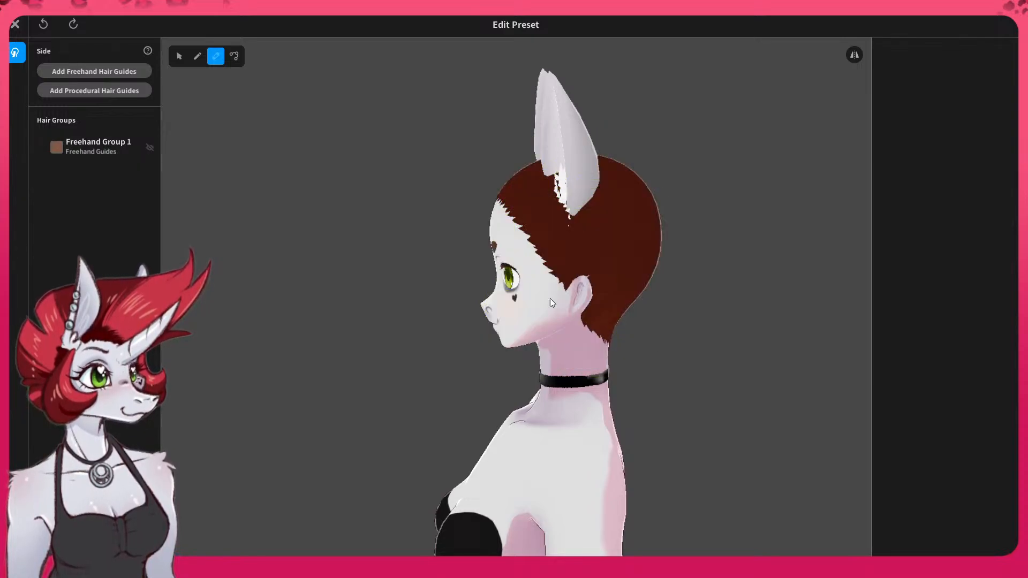
# - Draw two curved strands from temple to mouth in Freehand Group 1, with hair width 0.03 and thickness 0.03
pyautogui.click(89, 148)
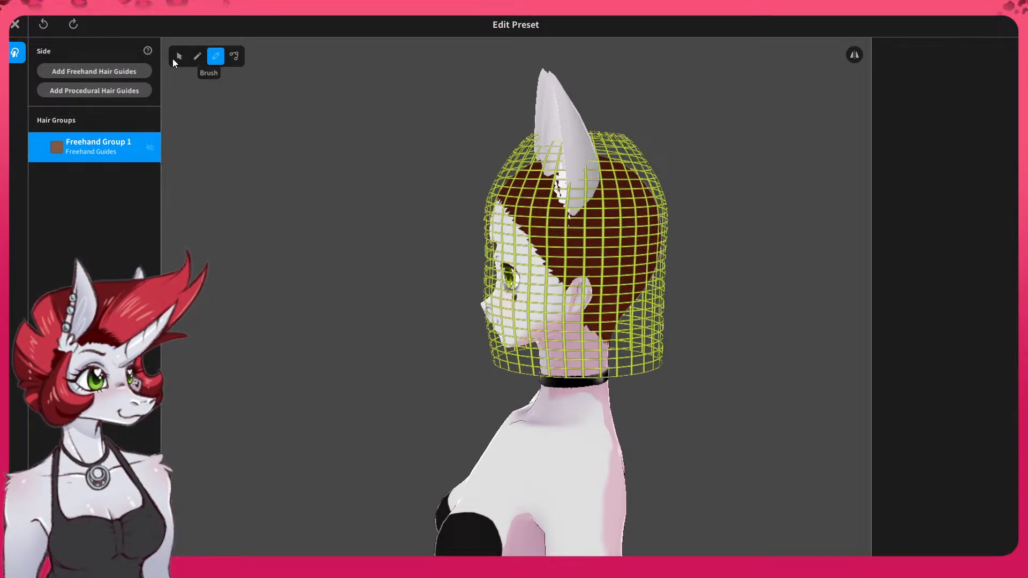
pyautogui.click(197, 56)
pyautogui.moveTo(964, 300); pyautogui.dragTo(938, 299)
pyautogui.moveTo(950, 341); pyautogui.dragTo(935, 341)
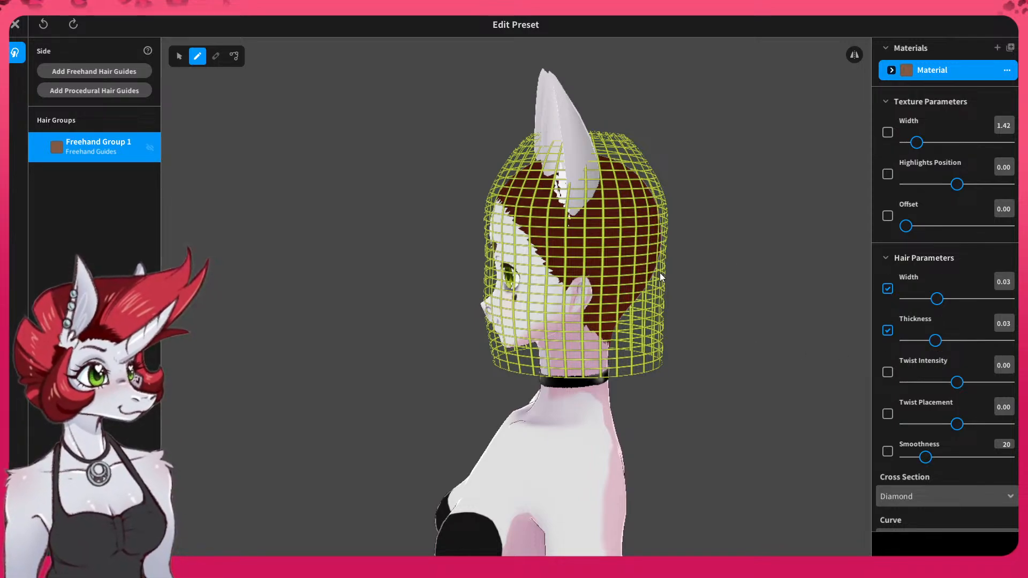
pyautogui.moveTo(540, 242)
pyautogui.mouseDown()
pyautogui.moveTo(557, 268)
pyautogui.moveTo(551, 307)
pyautogui.moveTo(511, 321)
pyautogui.moveTo(552, 233)
pyautogui.moveTo(575, 296)
pyautogui.moveTo(564, 338)
pyautogui.moveTo(528, 350)
pyautogui.moveTo(509, 321)
pyautogui.mouseUp()
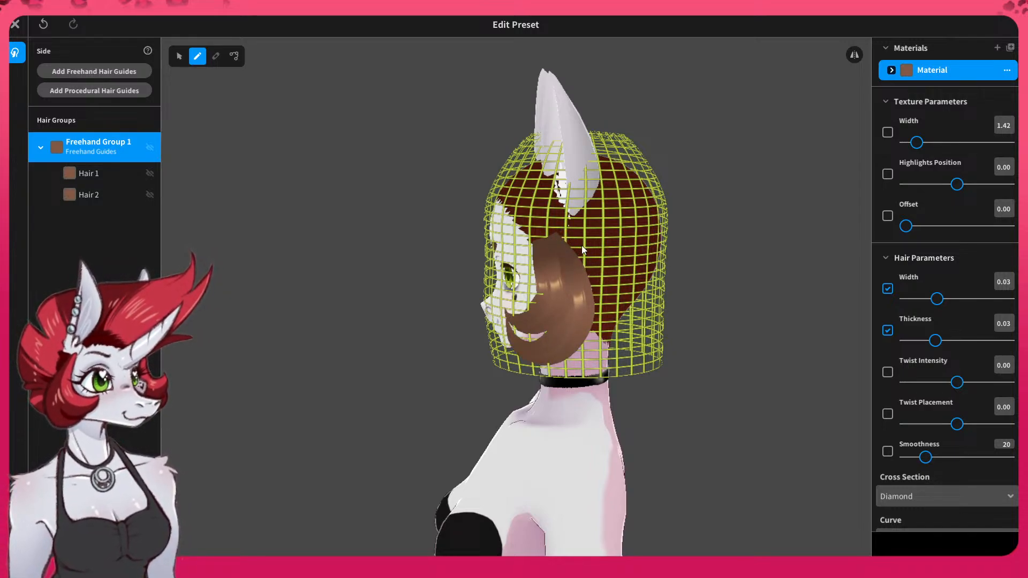
pyautogui.moveTo(582, 250); pyautogui.dragTo(604, 251, button='right')
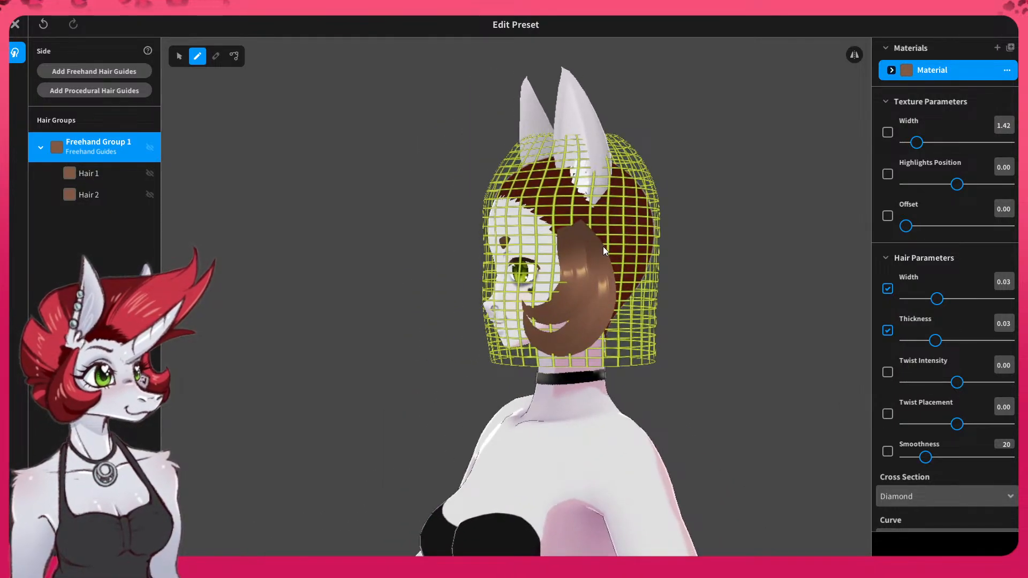
# - Reshape Hair 1 with the Control Point tool, moving its lower points back from the mouth to smooth the curve
pyautogui.click(180, 55)
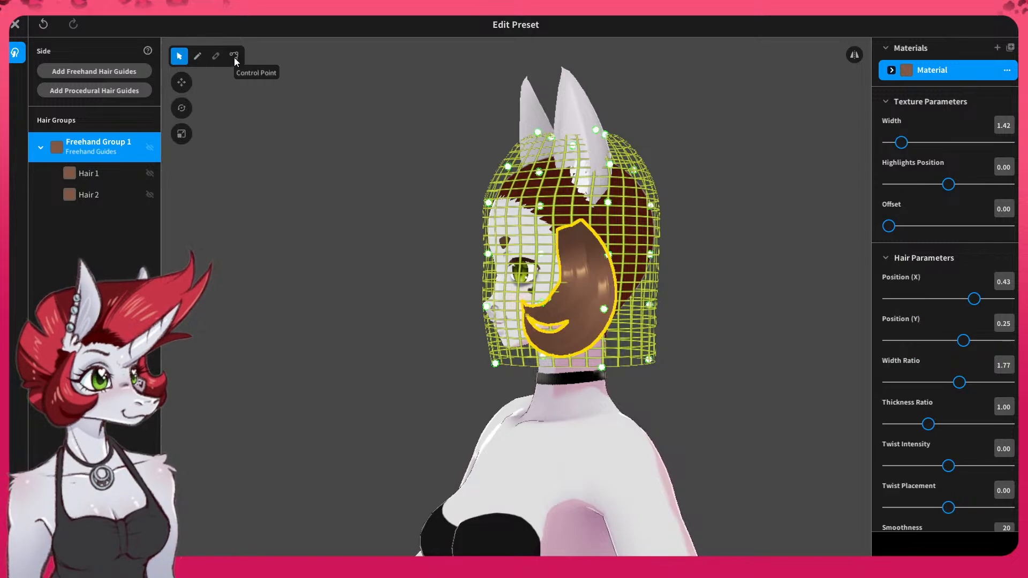
pyautogui.click(235, 57)
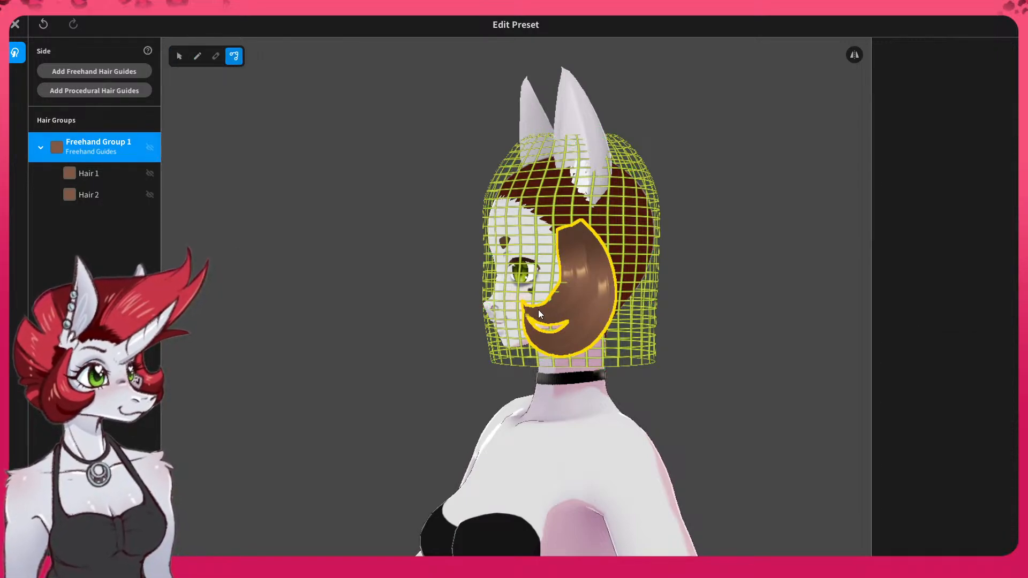
pyautogui.click(552, 314)
pyautogui.moveTo(547, 317); pyautogui.dragTo(568, 306)
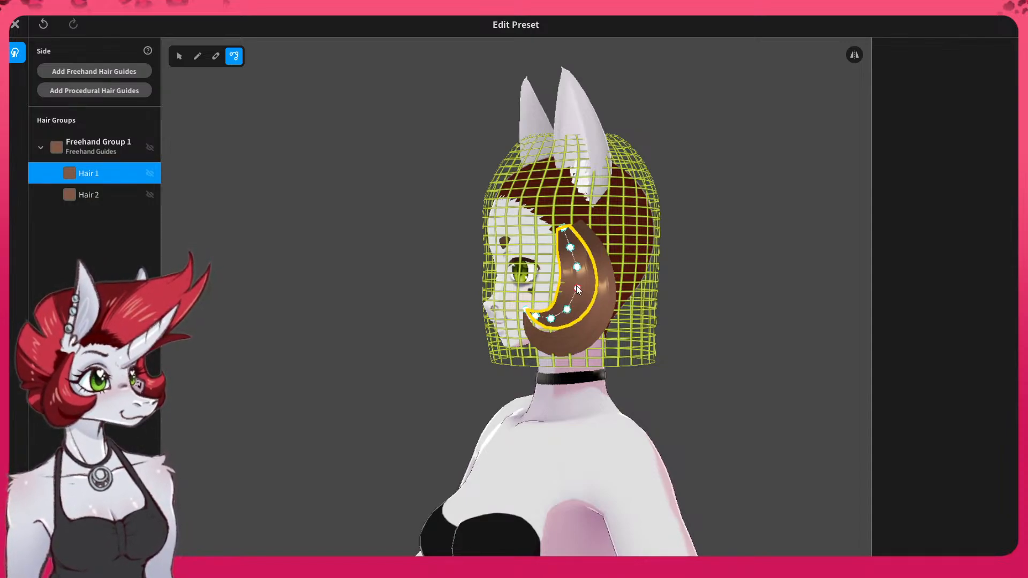
# - Reshape Hair 2 with its control points, pushing the lower bend outward and pulling the upper section toward the face
pyautogui.click(608, 291)
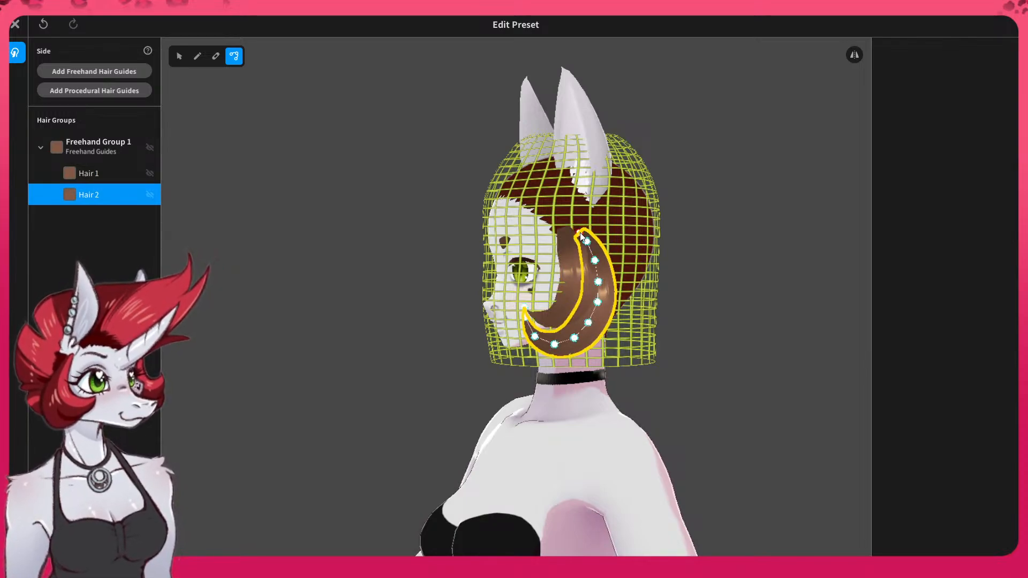
pyautogui.moveTo(592, 252); pyautogui.dragTo(590, 252)
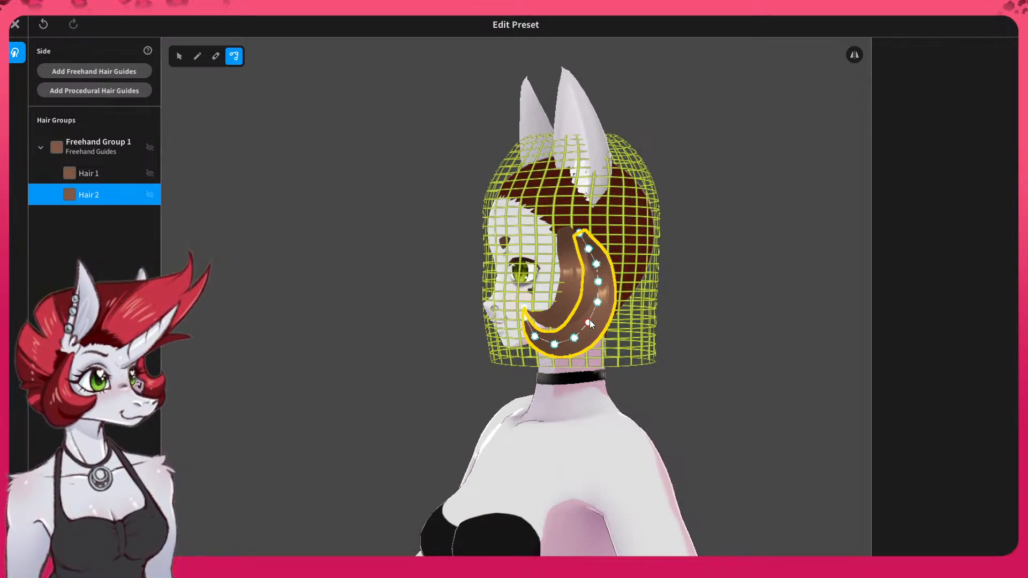
pyautogui.moveTo(589, 322); pyautogui.dragTo(601, 331)
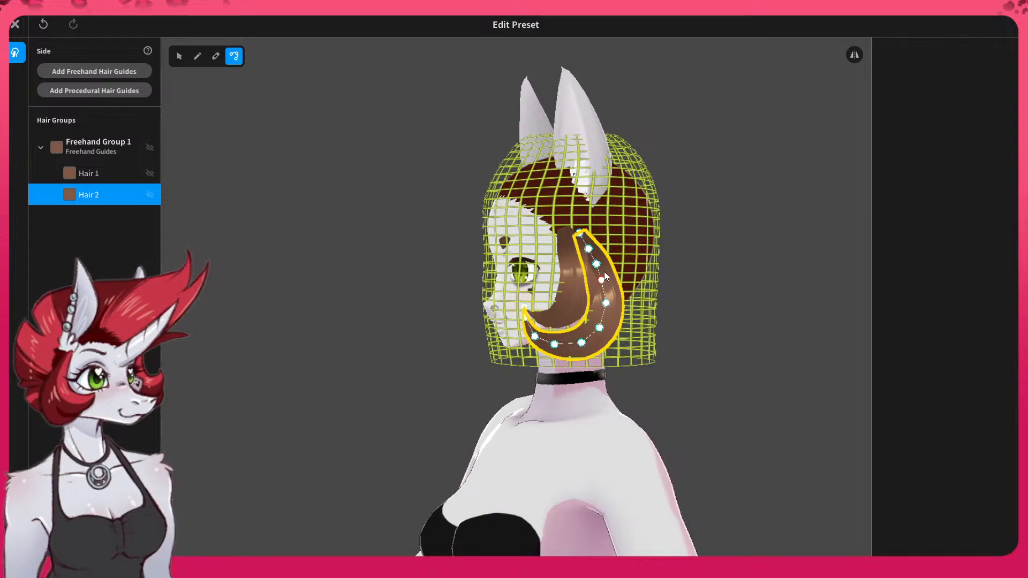
pyautogui.moveTo(601, 279); pyautogui.dragTo(584, 248)
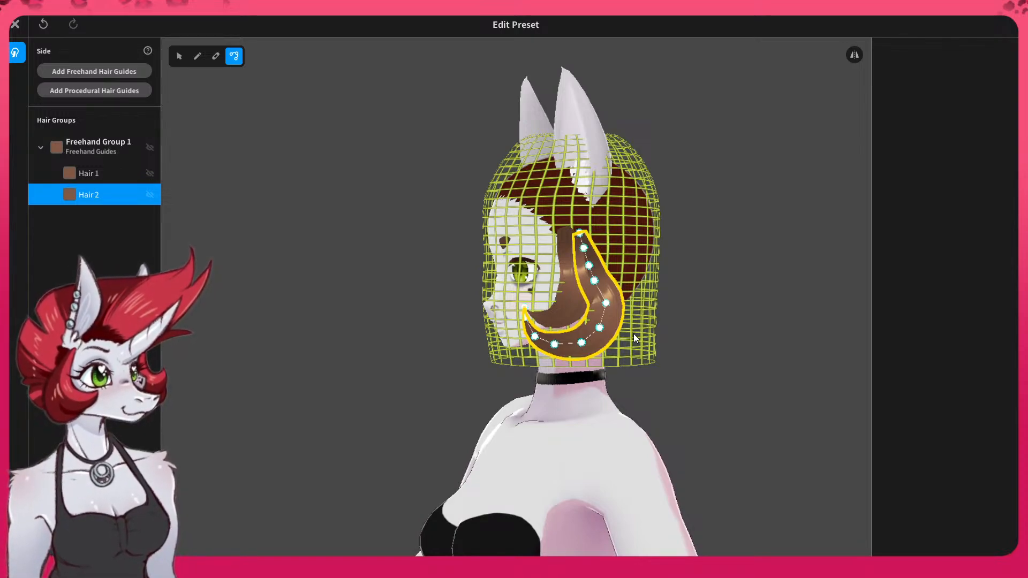
# - Refine Hair 1 by lowering the control points near its tip and adjusting those along its cheek bend
pyautogui.click(570, 304)
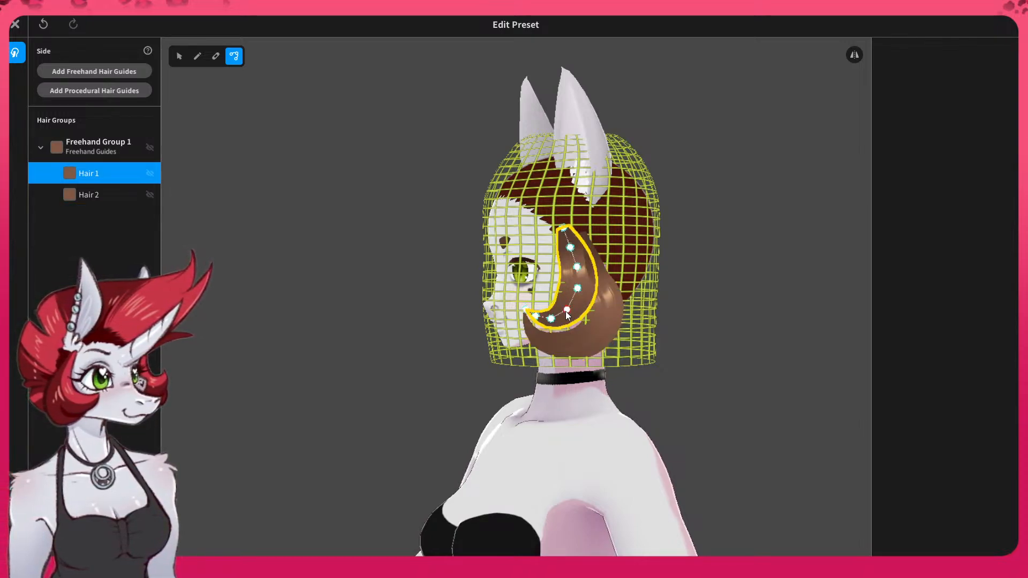
pyautogui.moveTo(553, 320); pyautogui.dragTo(552, 326)
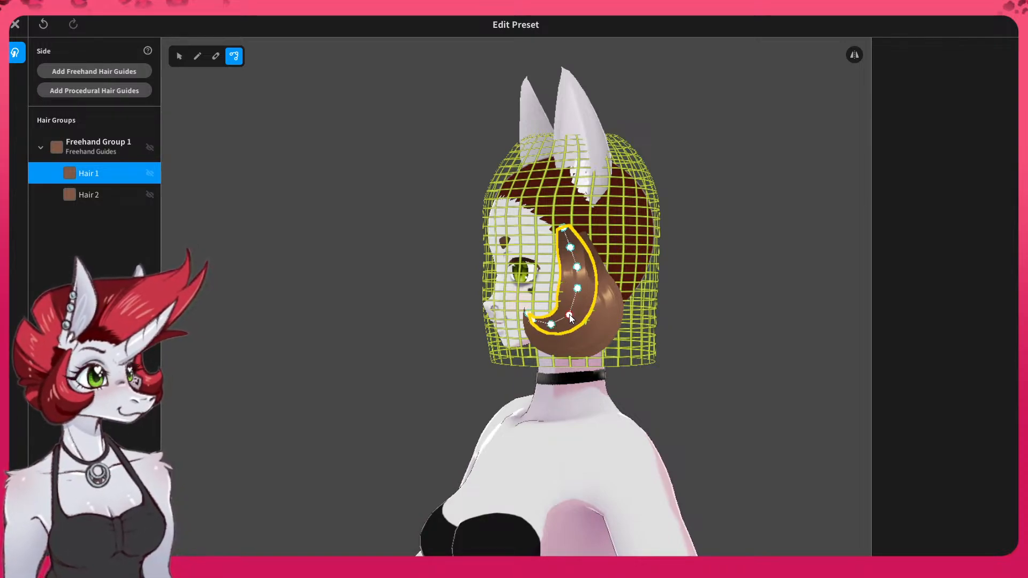
pyautogui.moveTo(570, 315); pyautogui.dragTo(575, 270)
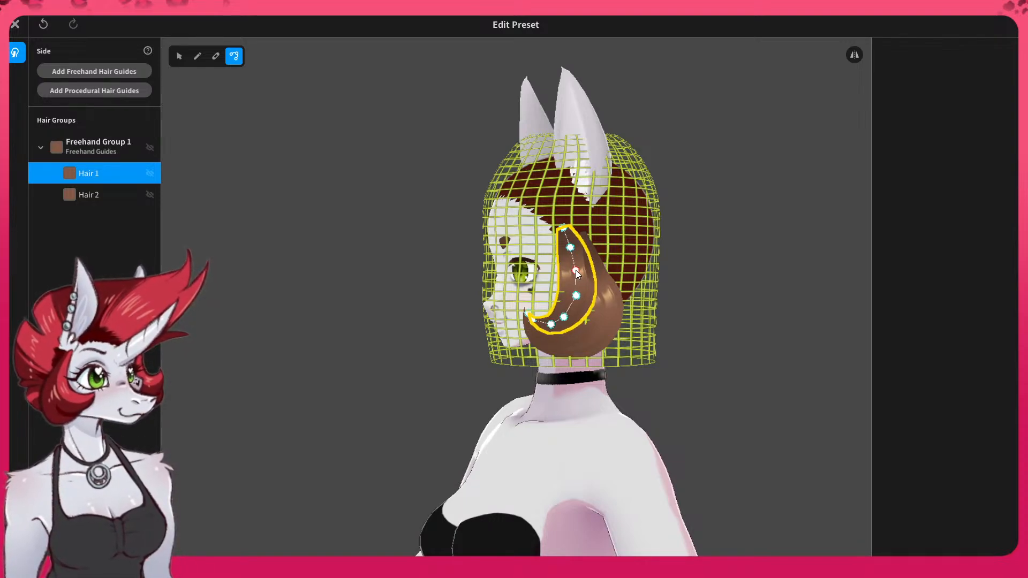
# - Reduce the guide Offset of Freehand Group 1 to 0.00 so both strands sit closer to the head
pyautogui.click(711, 306)
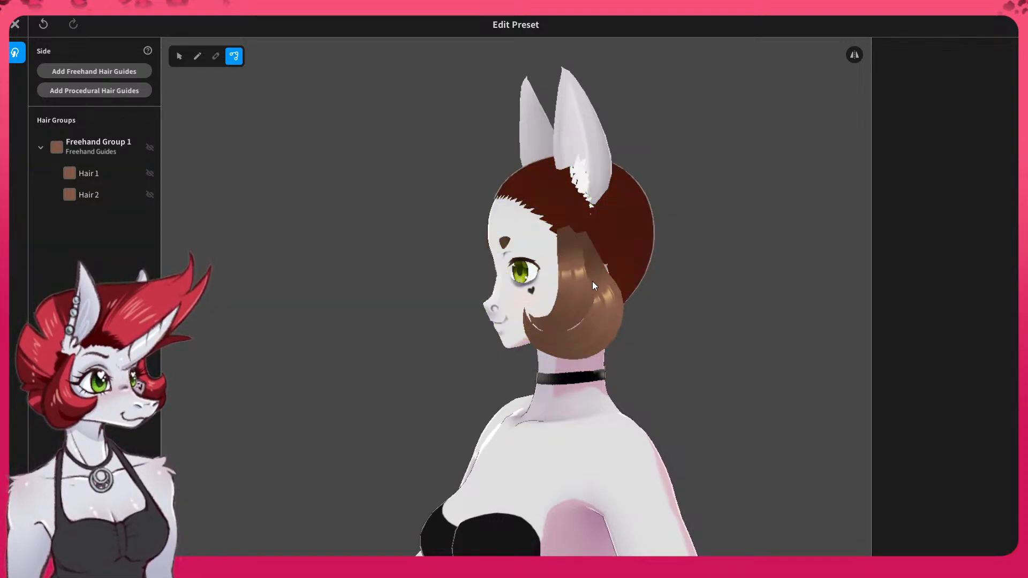
pyautogui.moveTo(592, 281); pyautogui.dragTo(630, 287, button='right')
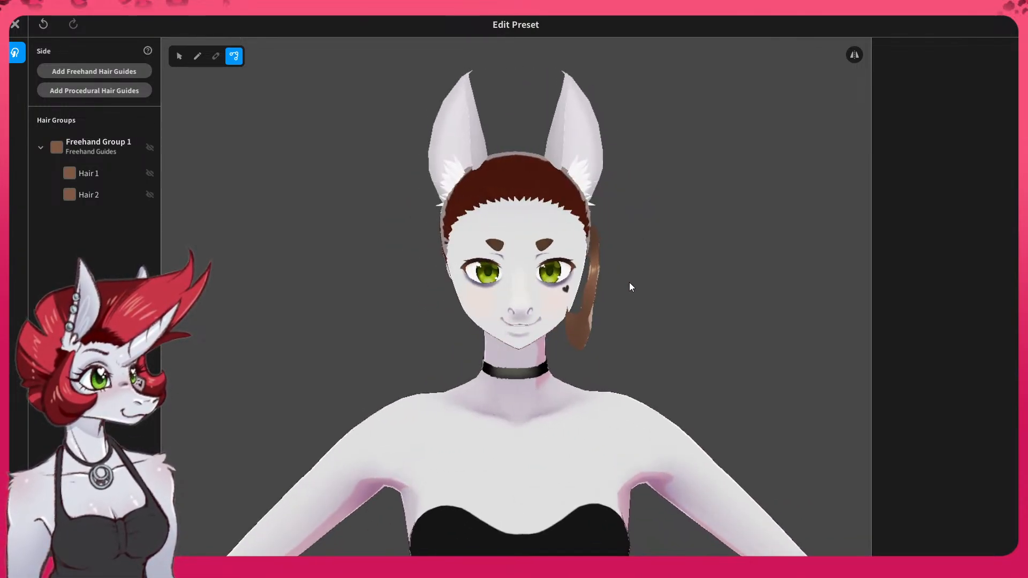
pyautogui.click(80, 149)
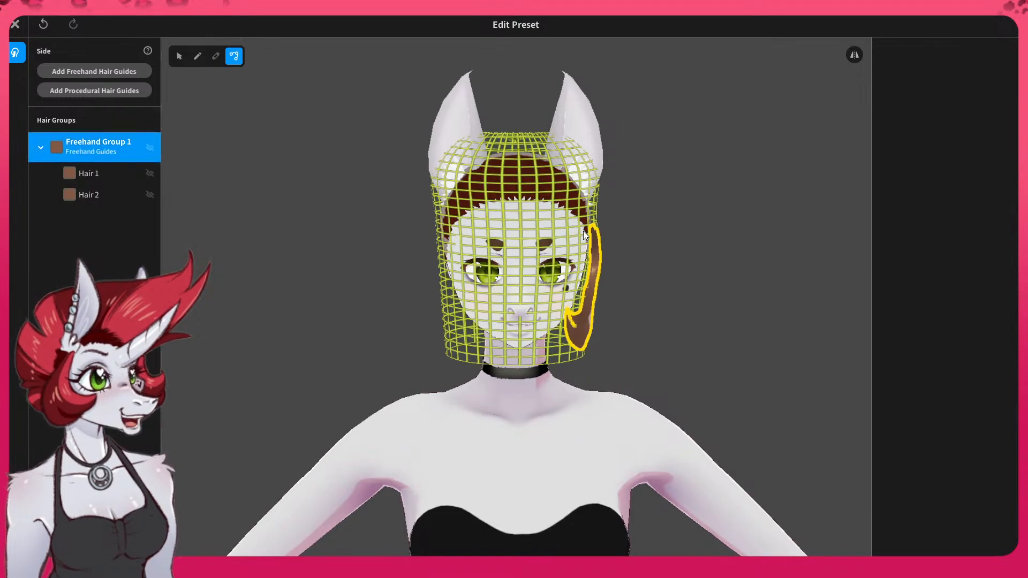
pyautogui.rightClick(97, 151)
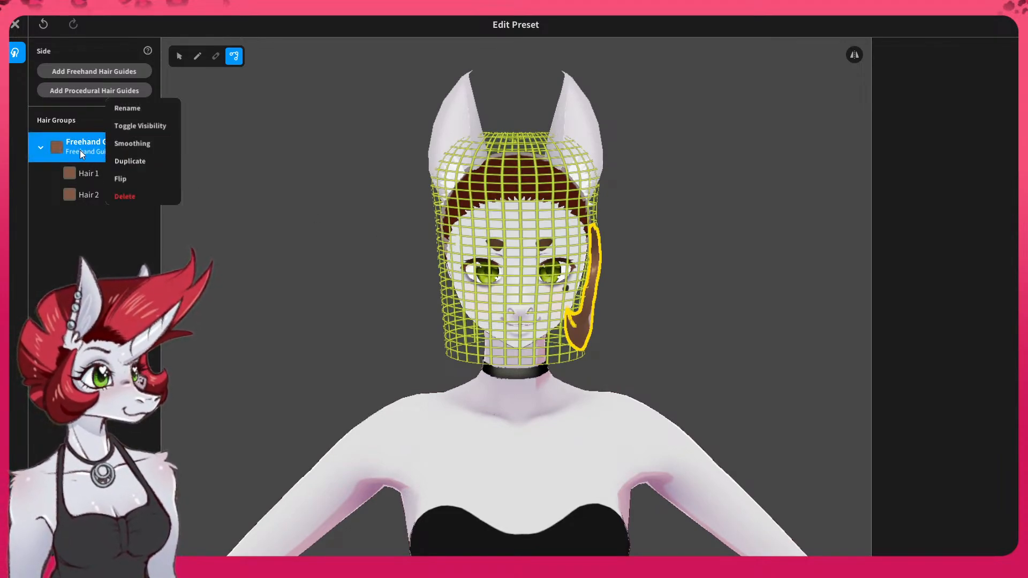
pyautogui.click(79, 150)
pyautogui.click(181, 55)
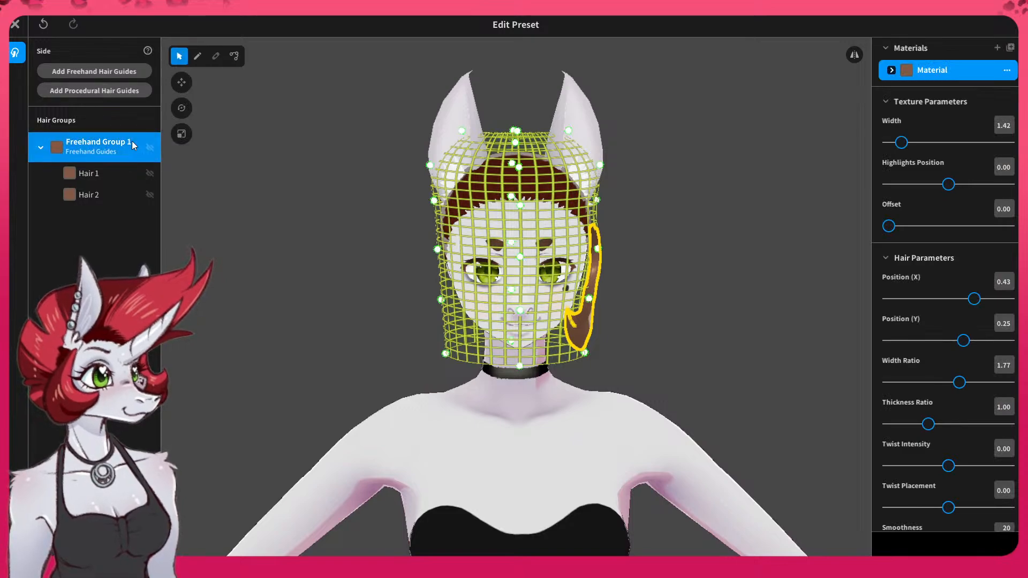
pyautogui.scroll(-7, 957, 359)
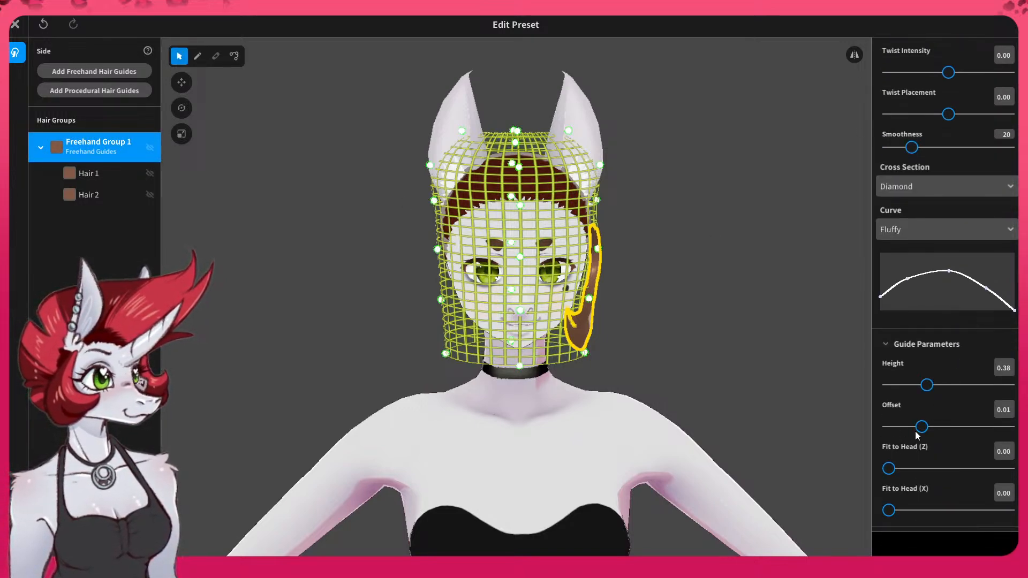
pyautogui.moveTo(921, 427); pyautogui.dragTo(899, 435)
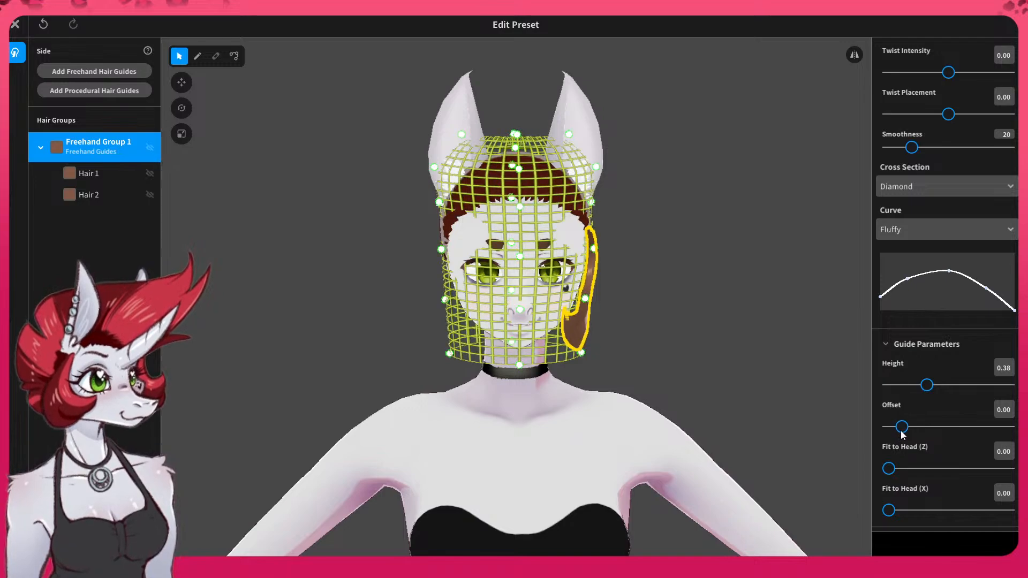
pyautogui.click(727, 329)
# - Change the Main Color of the side strands' hair material to the saved reddish-brown swatch
pyautogui.moveTo(725, 307); pyautogui.dragTo(592, 291)
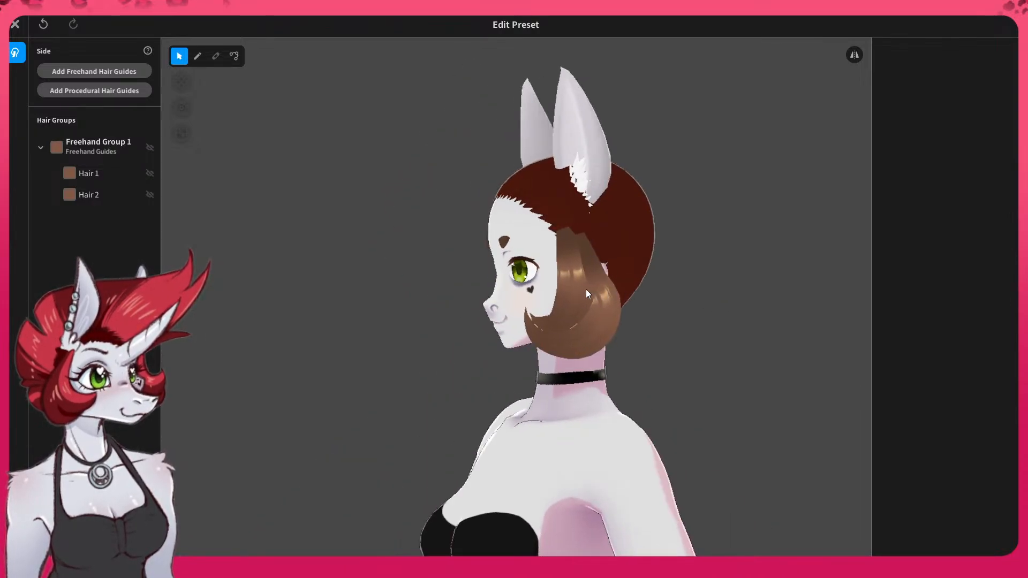
pyautogui.click(586, 289)
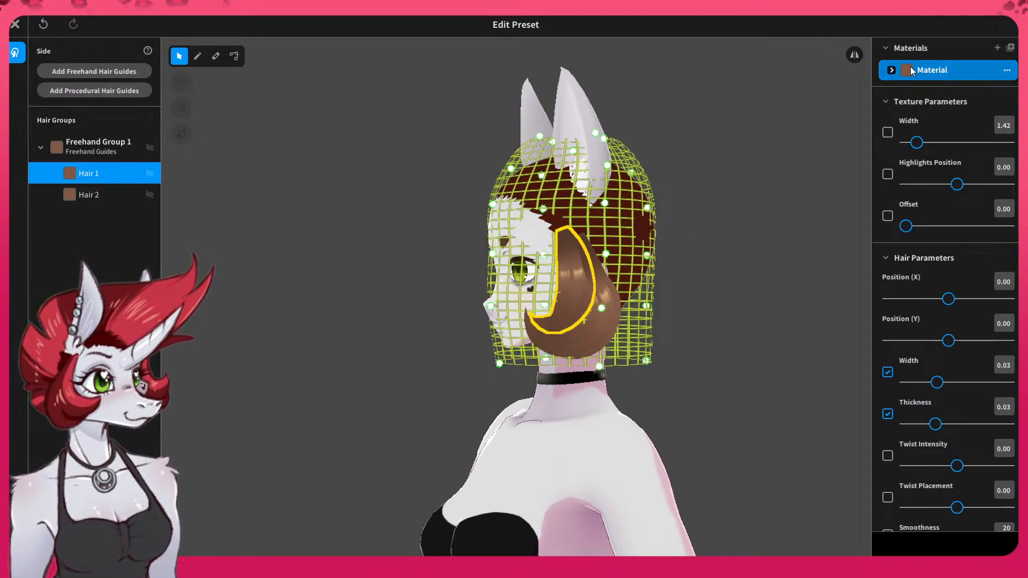
pyautogui.click(892, 71)
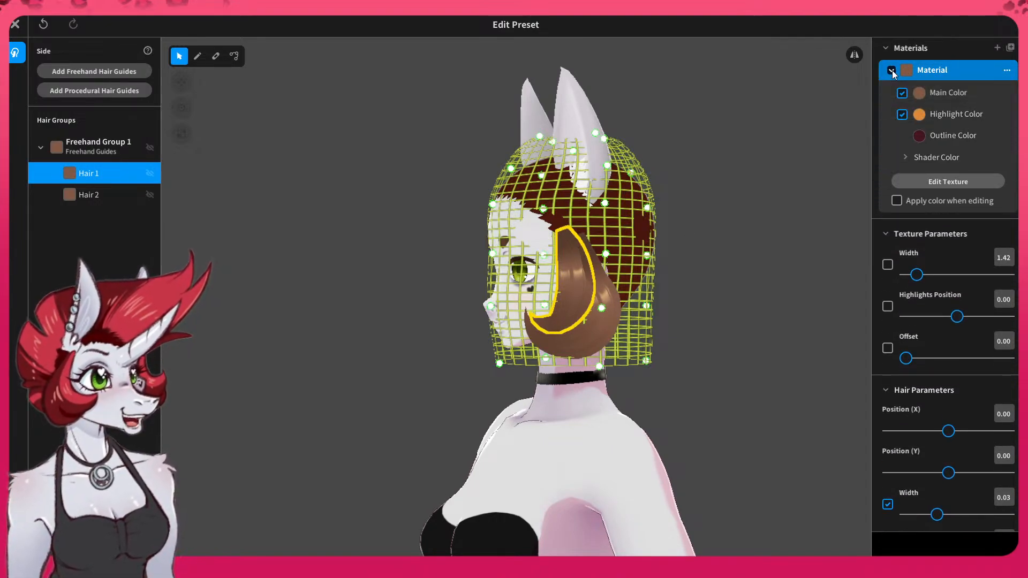
pyautogui.click(921, 93)
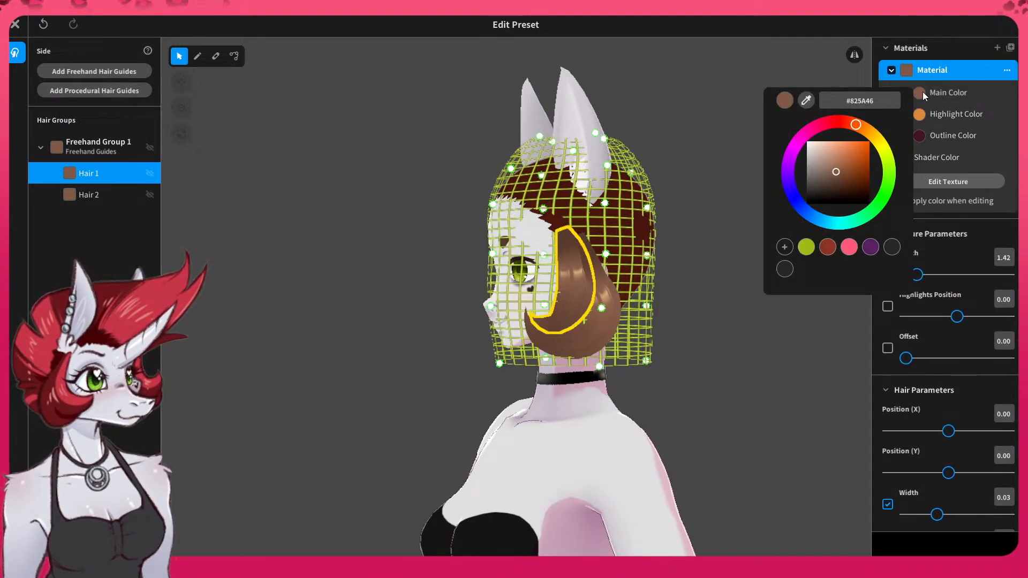
pyautogui.click(828, 247)
pyautogui.click(754, 127)
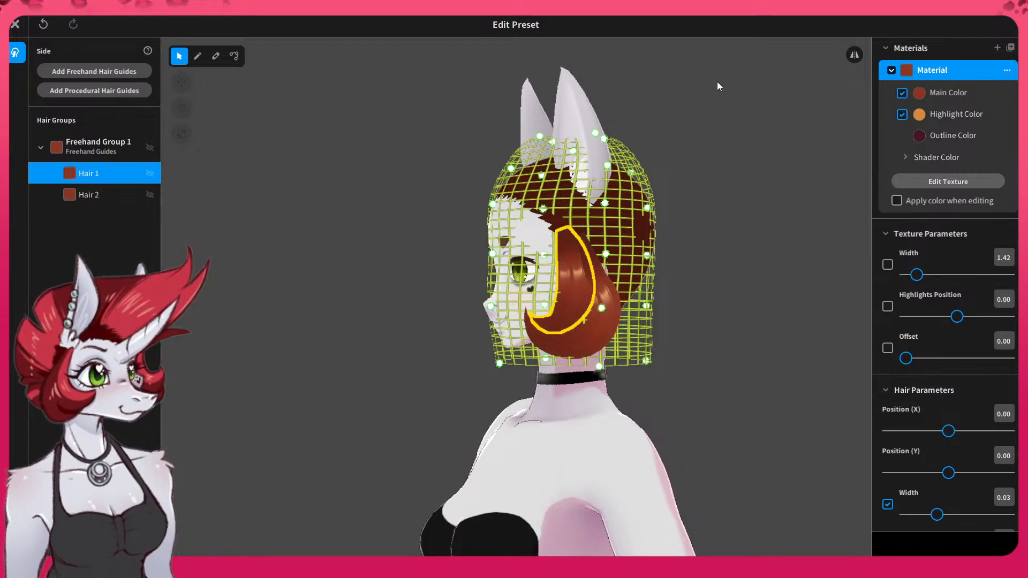
pyautogui.click(705, 161)
# - Adjust Hair 2 with the Control Point tool, moving a point on its lower bend slightly back from the face
pyautogui.moveTo(700, 188); pyautogui.dragTo(641, 222, button='right')
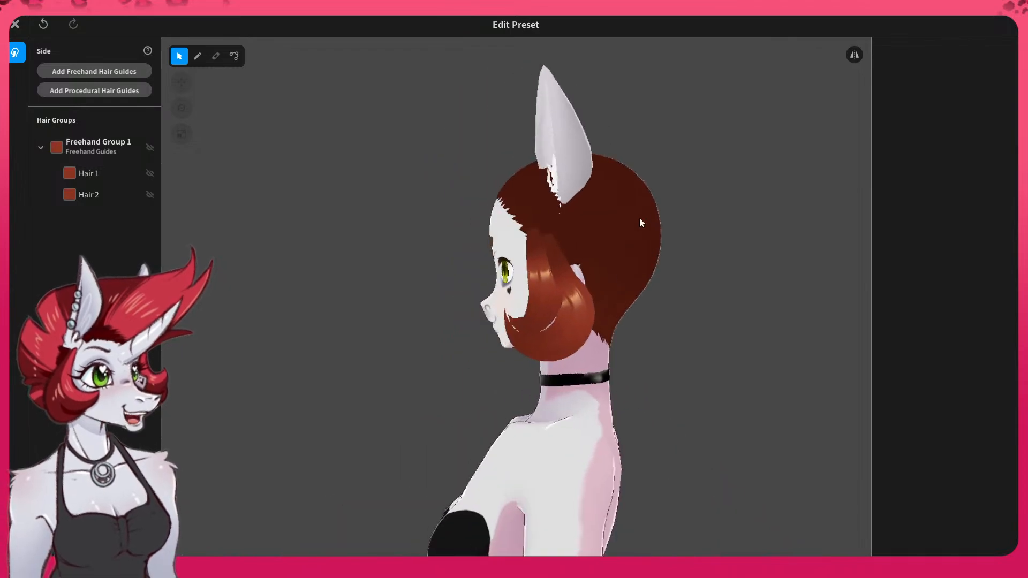
pyautogui.click(558, 337)
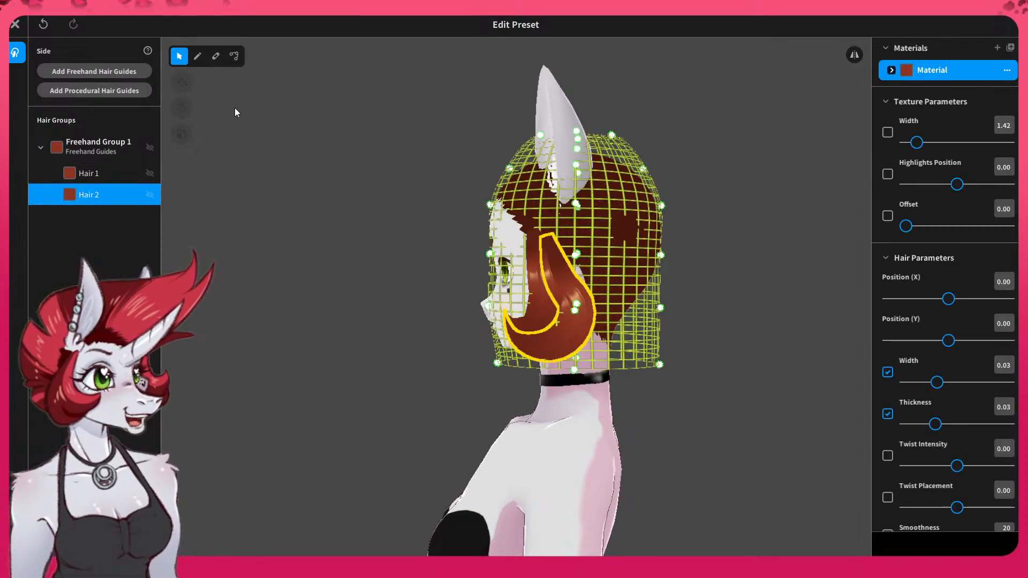
pyautogui.click(234, 57)
pyautogui.moveTo(552, 334); pyautogui.dragTo(473, 316, button='right')
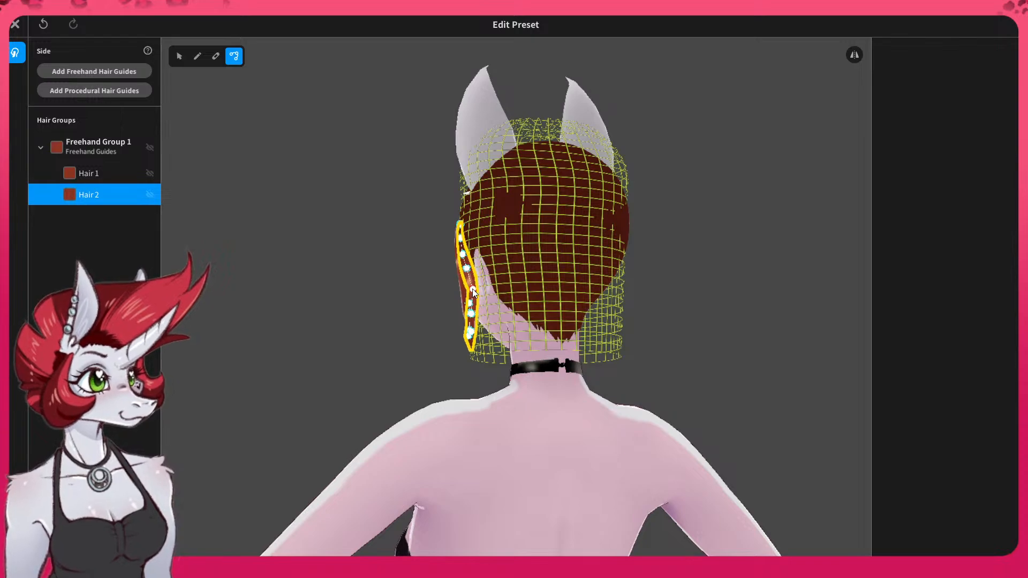
pyautogui.moveTo(495, 289); pyautogui.dragTo(538, 294, button='right')
pyautogui.moveTo(584, 333); pyautogui.dragTo(593, 332)
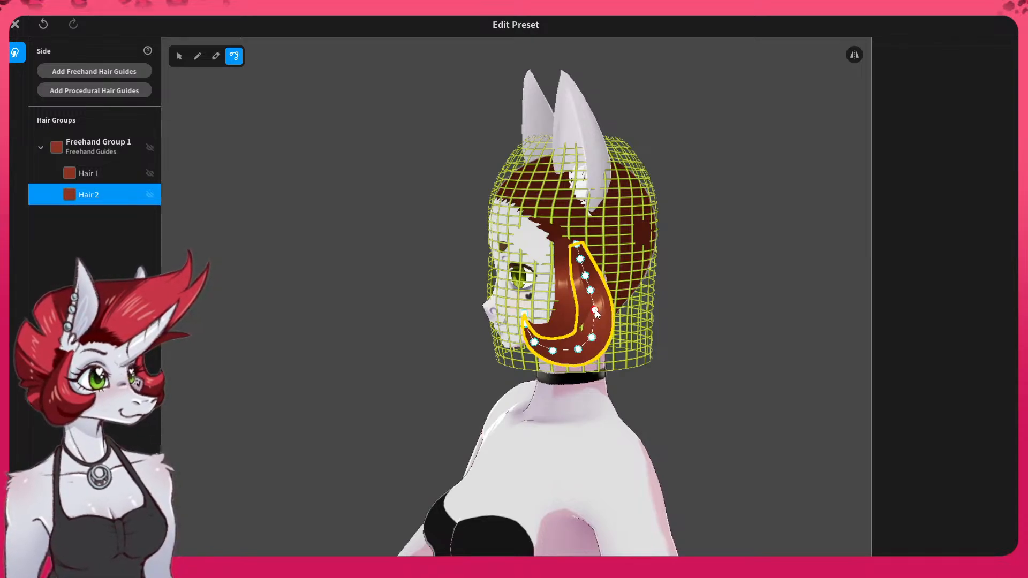
# - Fine-tune Hair 1 by nudging the control point on its cheek bend slightly down and back
pyautogui.moveTo(596, 310); pyautogui.dragTo(645, 307, button='right')
pyautogui.click(559, 312)
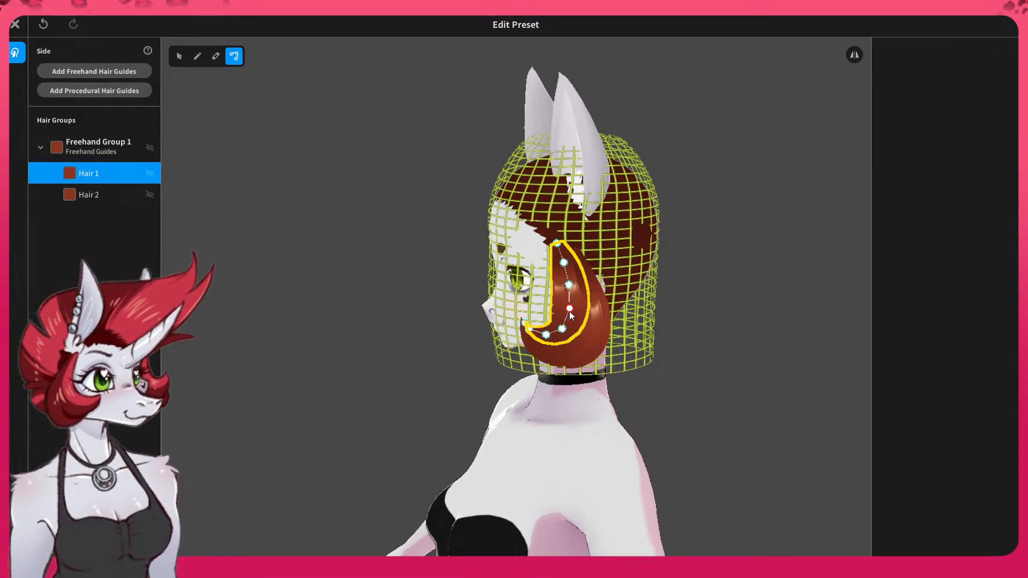
pyautogui.moveTo(570, 310); pyautogui.dragTo(572, 314)
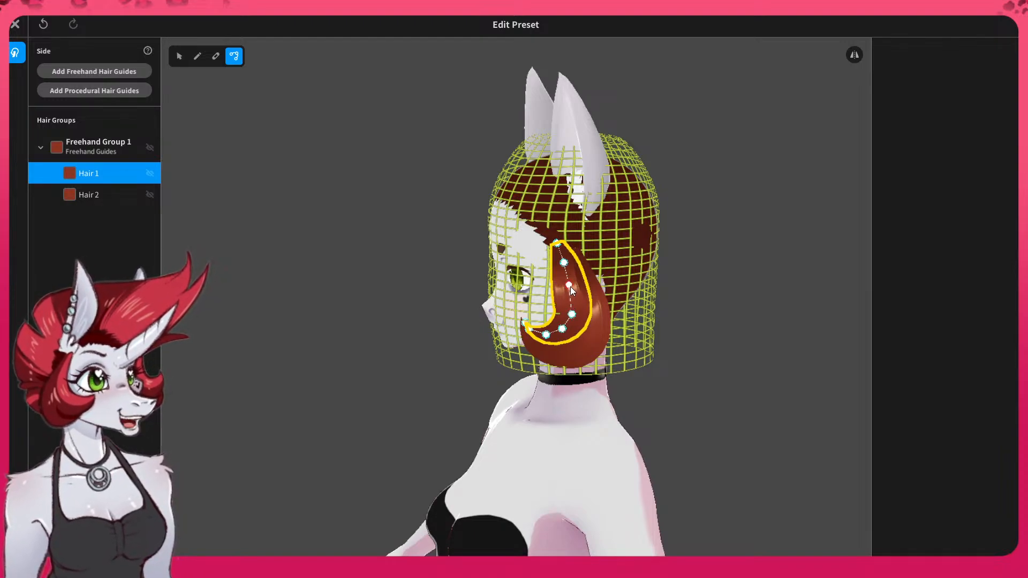
pyautogui.click(673, 348)
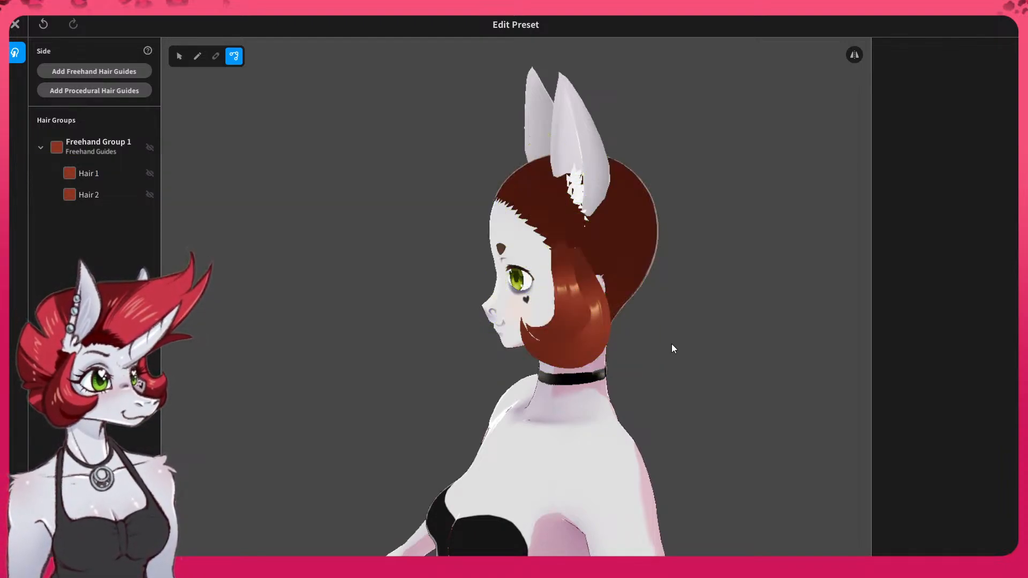
pyautogui.moveTo(667, 355); pyautogui.dragTo(555, 324, button='right')
pyautogui.click(557, 325)
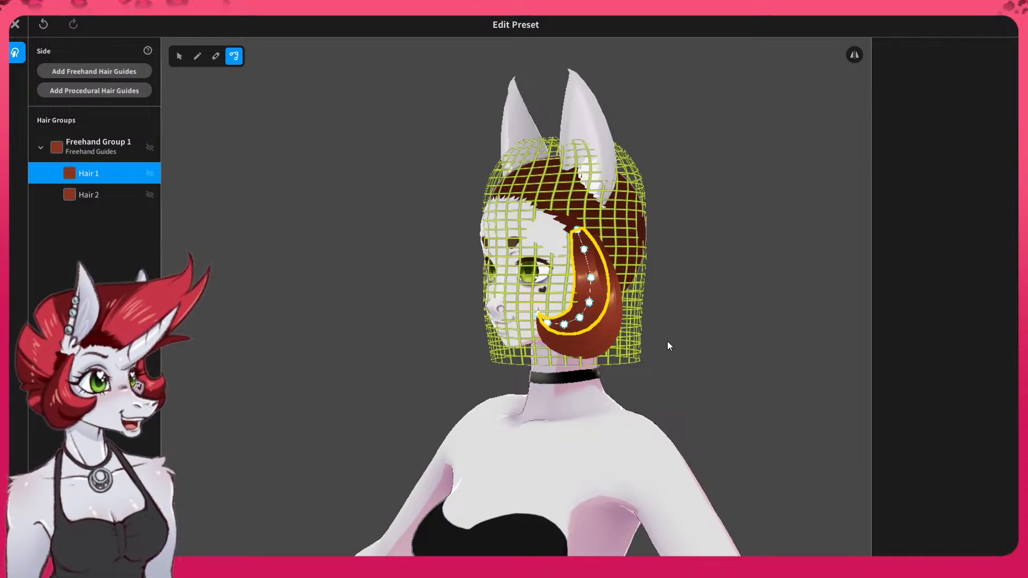
pyautogui.click(708, 337)
# - Draw a third curved freehand strand in Freehand Group 1, behind the first two and over the ear area
pyautogui.moveTo(603, 338); pyautogui.dragTo(554, 343, button='right')
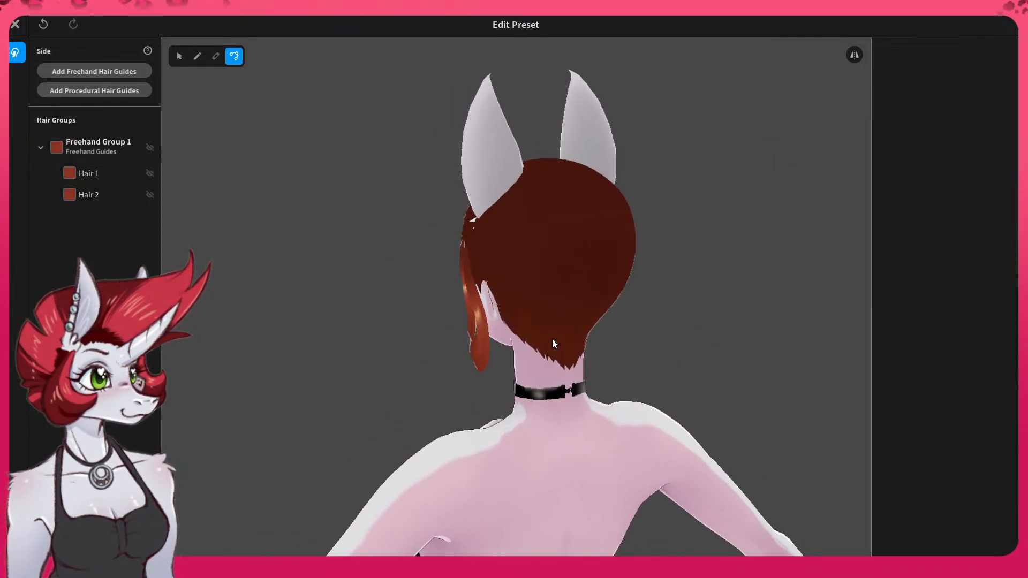
pyautogui.click(193, 59)
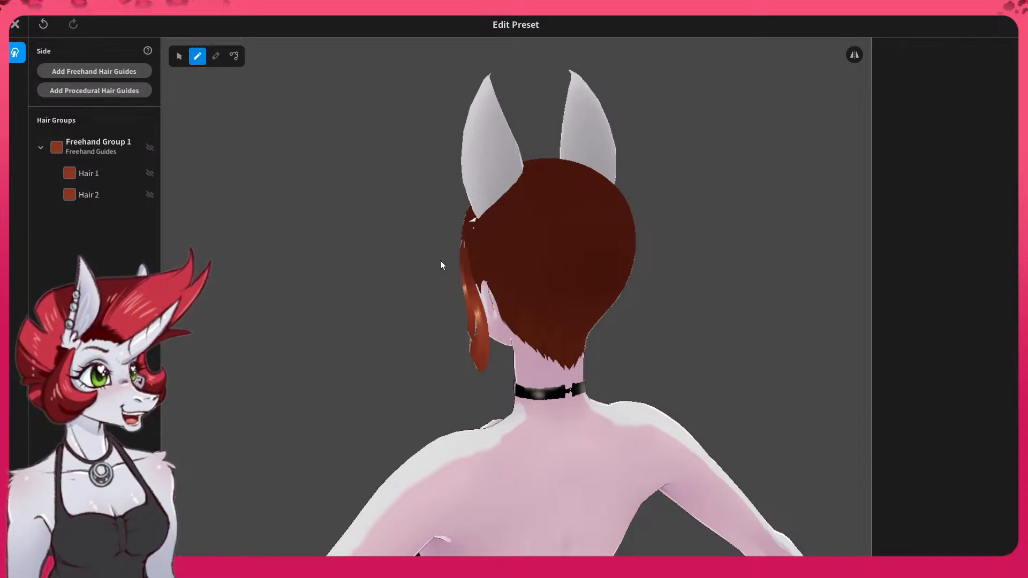
pyautogui.click(87, 149)
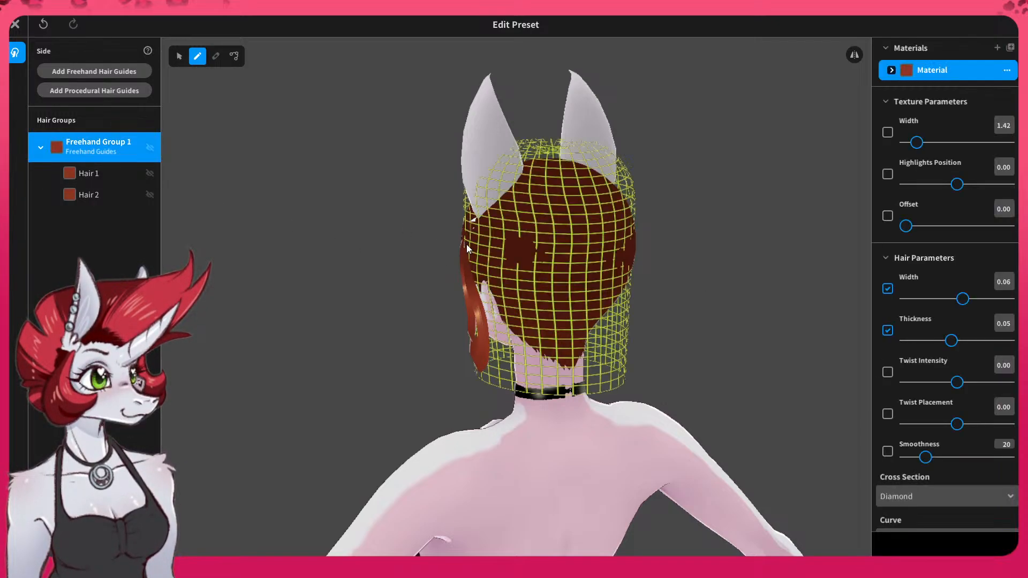
pyautogui.moveTo(469, 252); pyautogui.dragTo(490, 357)
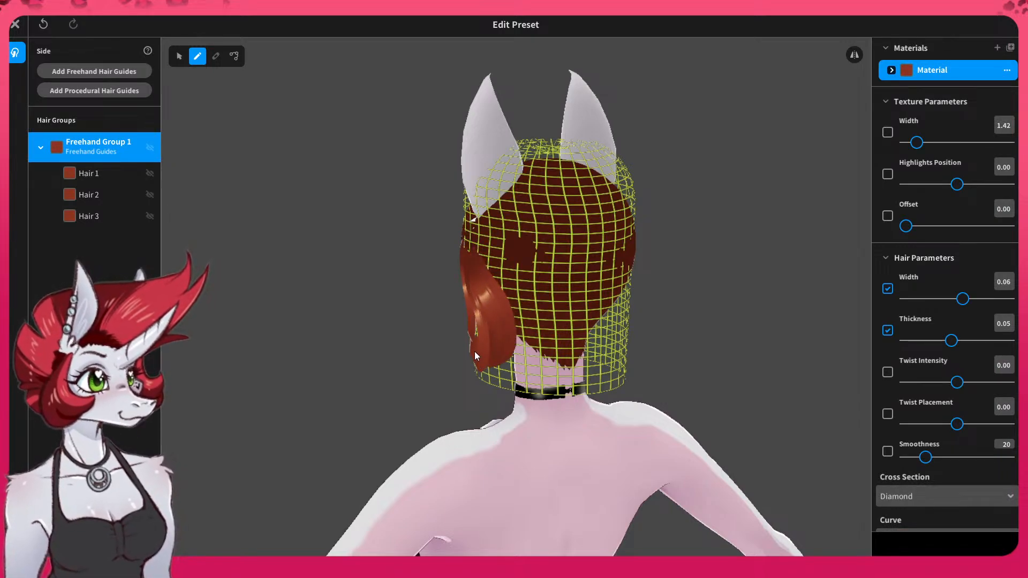
# - Reshape Hair 3 with the Control Point tool, pulling an upper control point up and toward the face
pyautogui.moveTo(476, 351)
pyautogui.mouseDown(button='right')
pyautogui.moveTo(535, 327)
pyautogui.moveTo(457, 326)
pyautogui.moveTo(535, 326)
pyautogui.mouseUp(button='right')
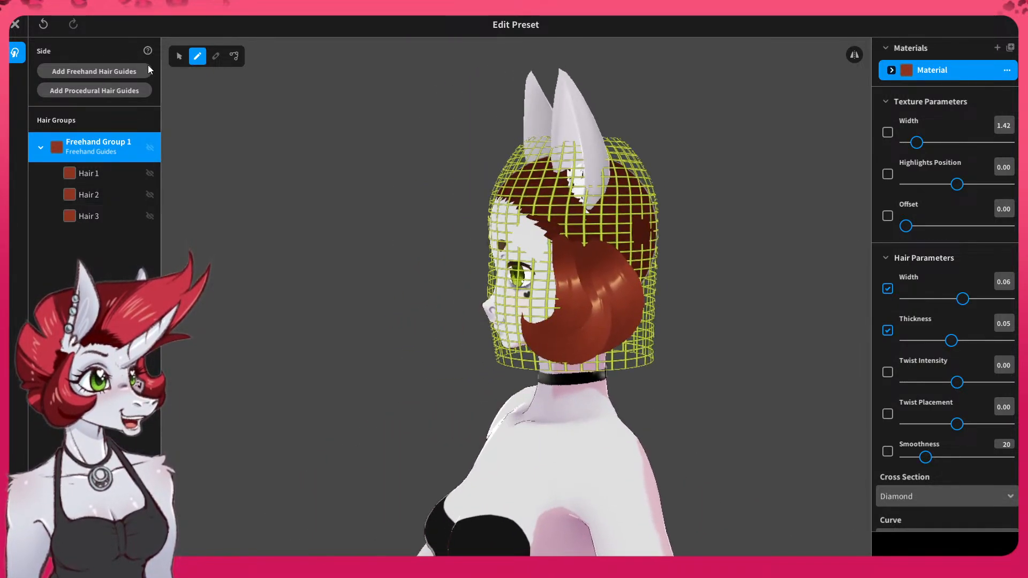
pyautogui.click(234, 56)
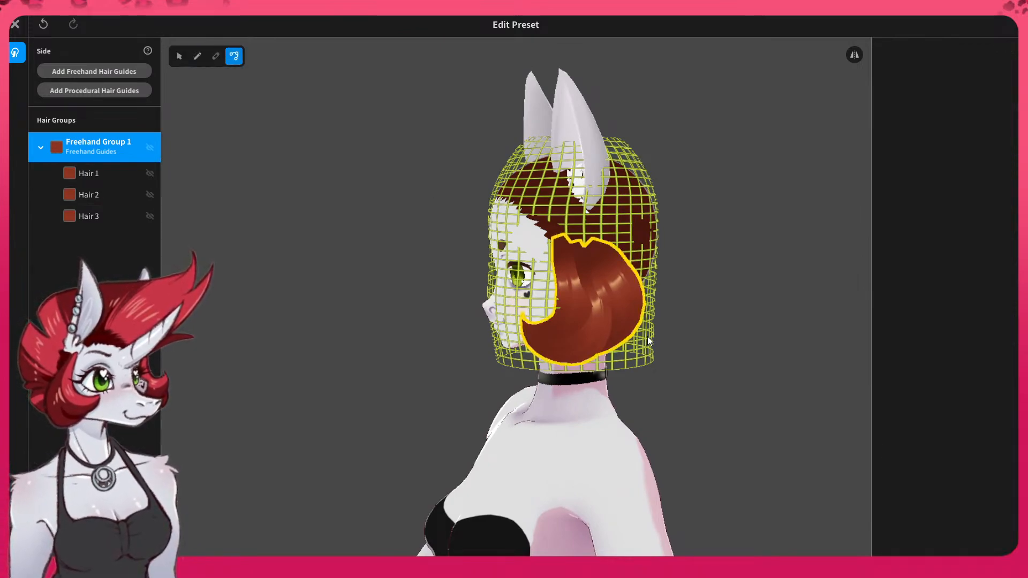
pyautogui.click(626, 282)
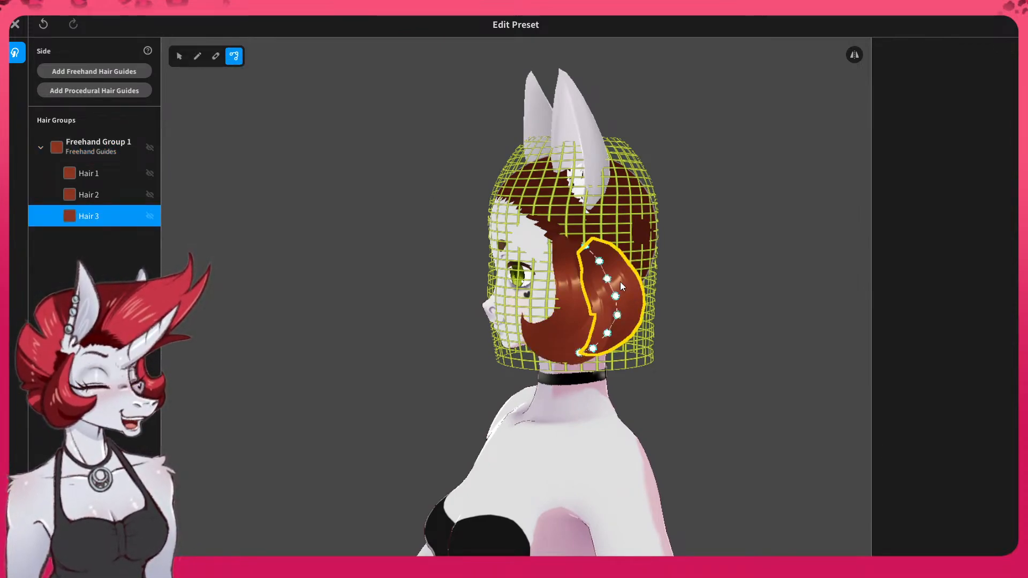
pyautogui.moveTo(608, 279); pyautogui.dragTo(584, 265)
pyautogui.click(746, 278)
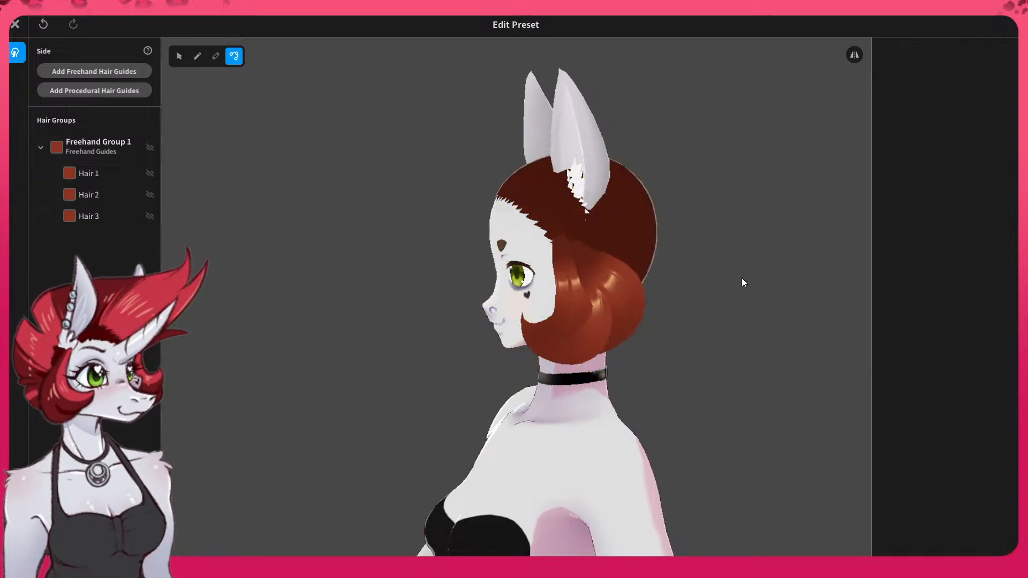
# - Collapse the strand list of Freehand Group 1 and add a second freehand hair guide group
pyautogui.moveTo(714, 288)
pyautogui.mouseDown(button='right')
pyautogui.moveTo(669, 288)
pyautogui.moveTo(778, 287)
pyautogui.moveTo(648, 291)
pyautogui.moveTo(706, 282)
pyautogui.moveTo(748, 289)
pyautogui.moveTo(671, 288)
pyautogui.moveTo(687, 285)
pyautogui.moveTo(702, 288)
pyautogui.moveTo(655, 299)
pyautogui.moveTo(750, 289)
pyautogui.moveTo(682, 283)
pyautogui.moveTo(754, 293)
pyautogui.moveTo(708, 290)
pyautogui.mouseUp(button='right')
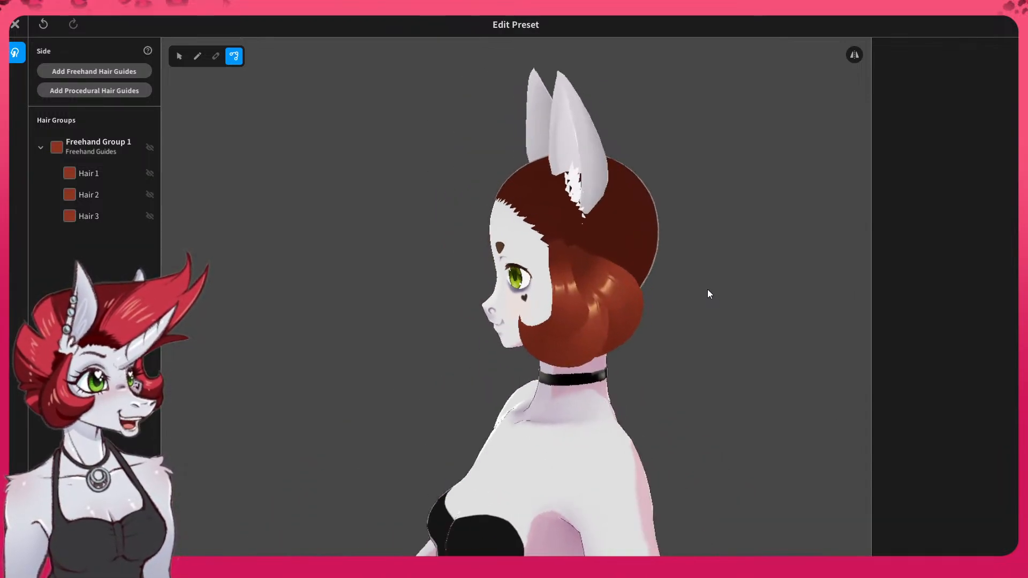
pyautogui.click(40, 150)
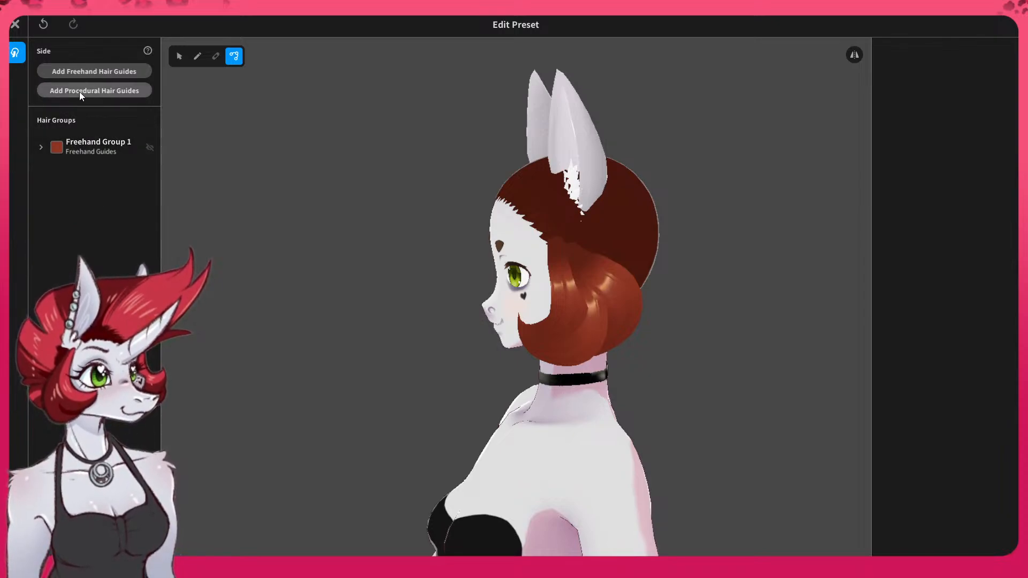
pyautogui.click(89, 74)
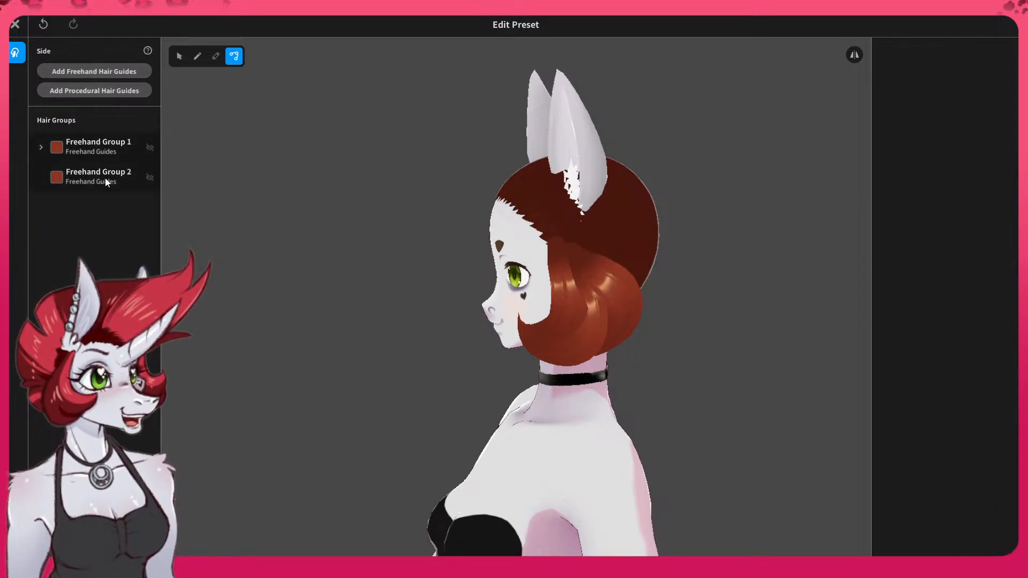
# - Rename Freehand Group 1 as "Side woodles"
pyautogui.click(130, 142)
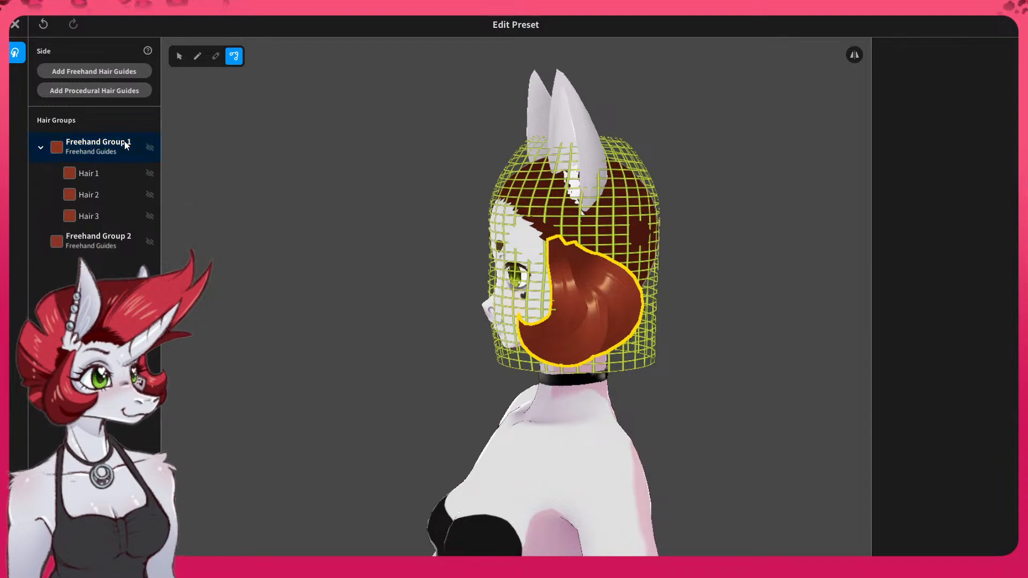
pyautogui.rightClick(130, 142)
pyautogui.click(153, 99)
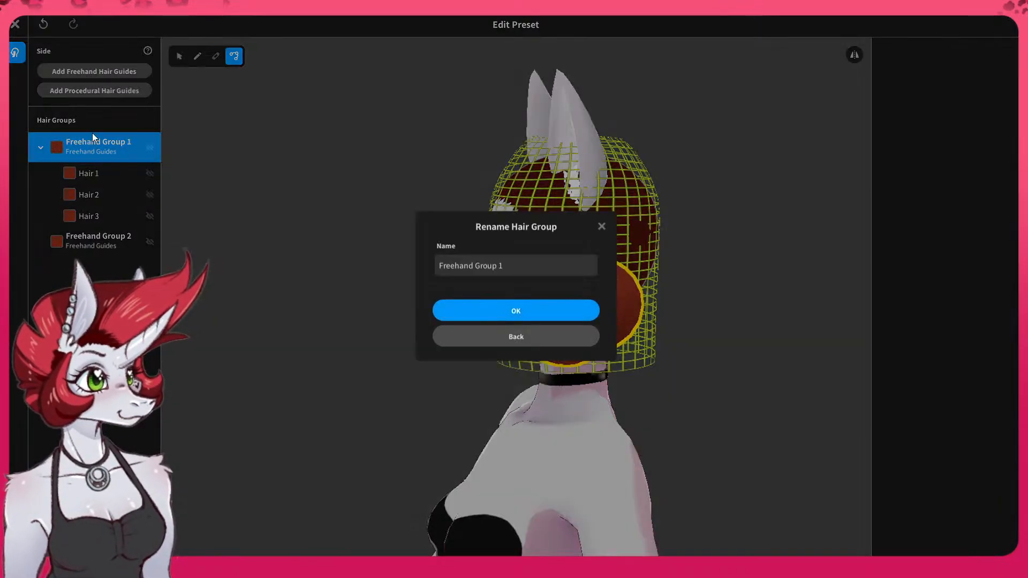
pyautogui.click(510, 265)
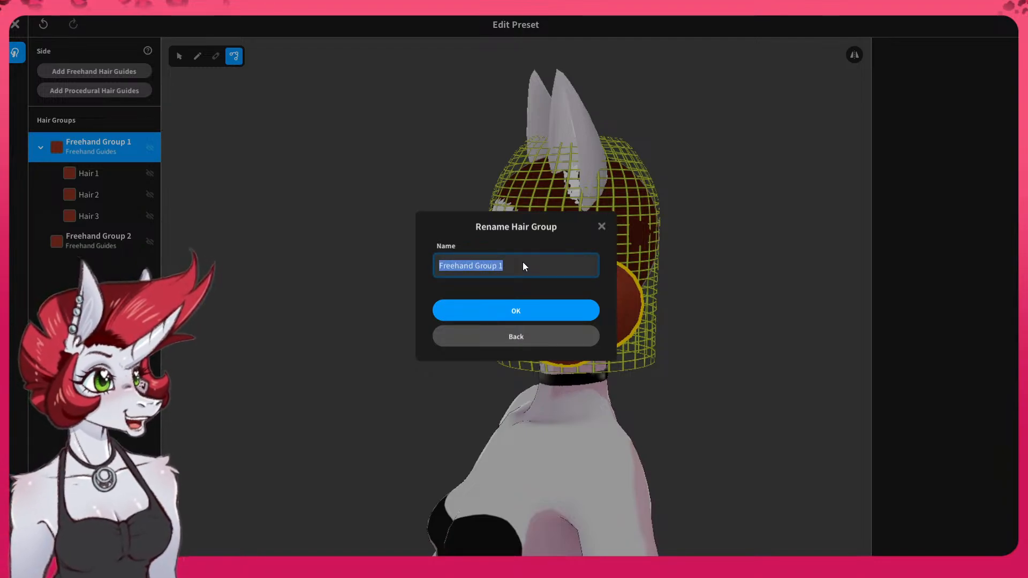
pyautogui.write('S')
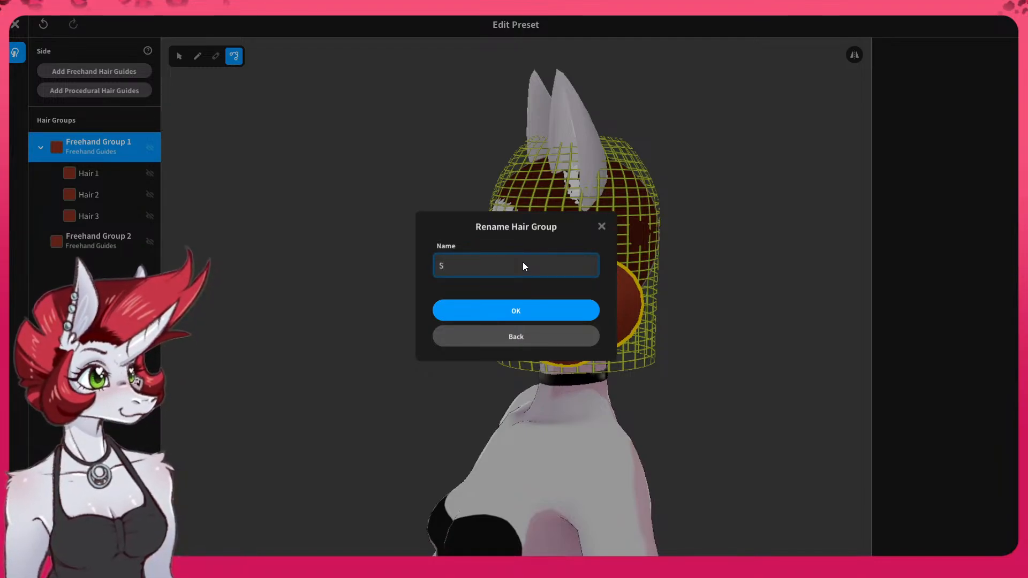
pyautogui.write('e ')
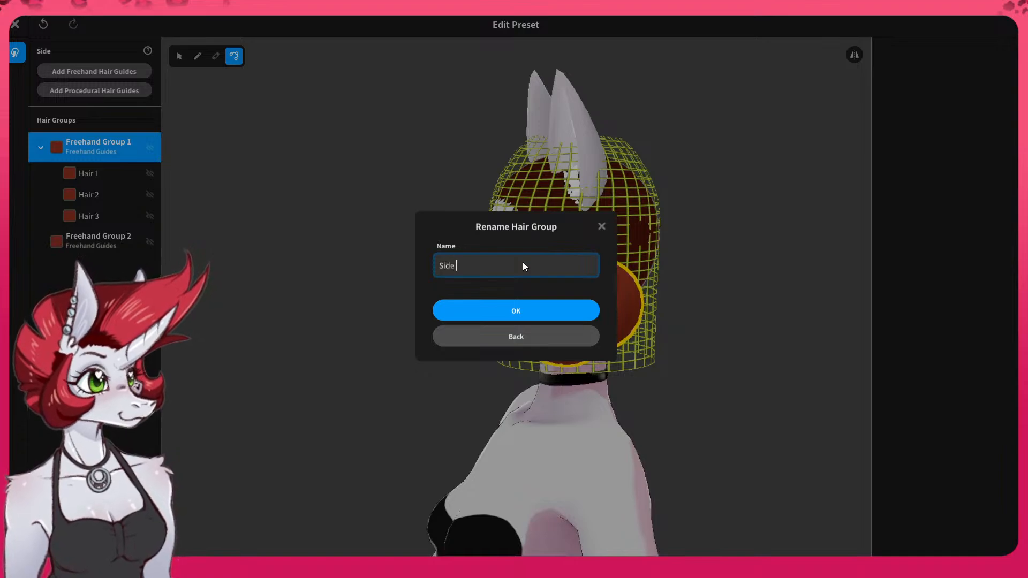
pyautogui.write('woodles')
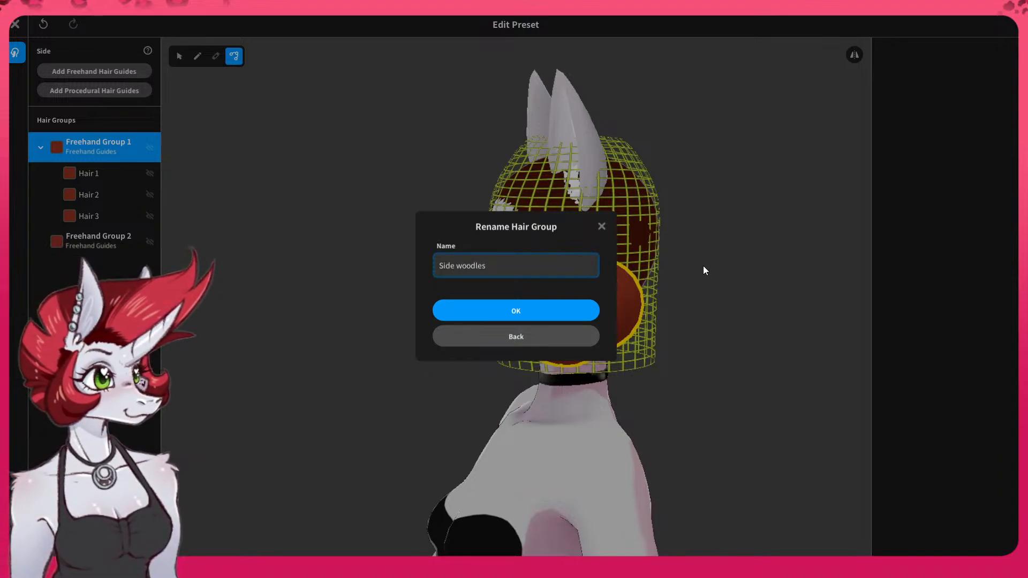
pyautogui.click(528, 308)
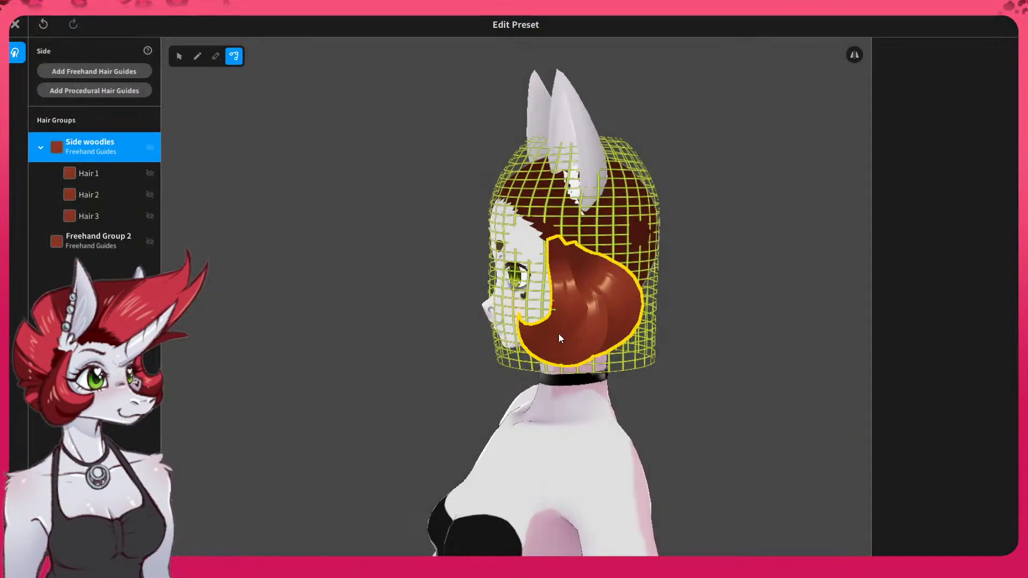
# - Set the Fit to Head (Z) guide parameter of Freehand Group 2 to 0.00
pyautogui.click(90, 240)
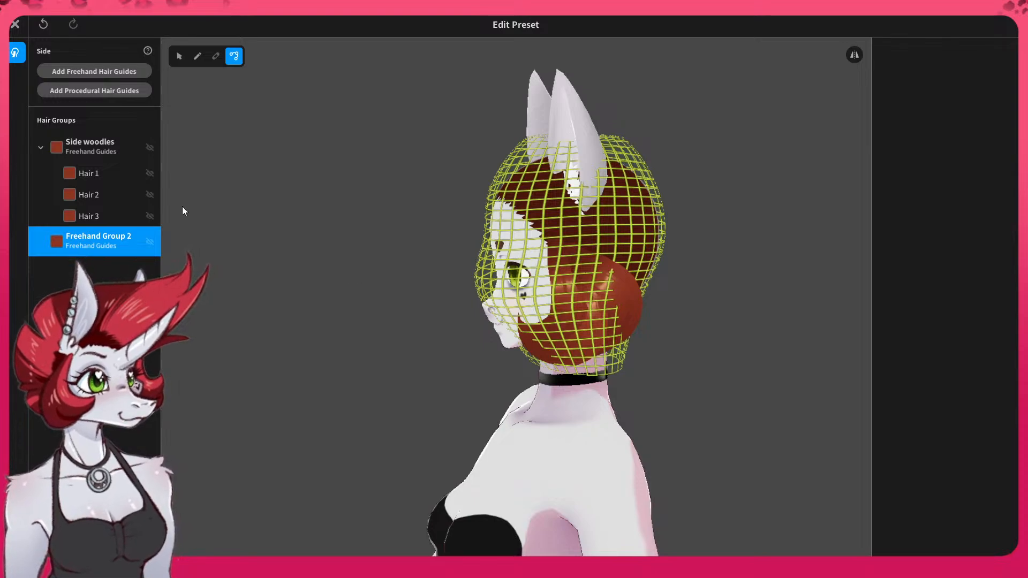
pyautogui.rightClick(95, 247)
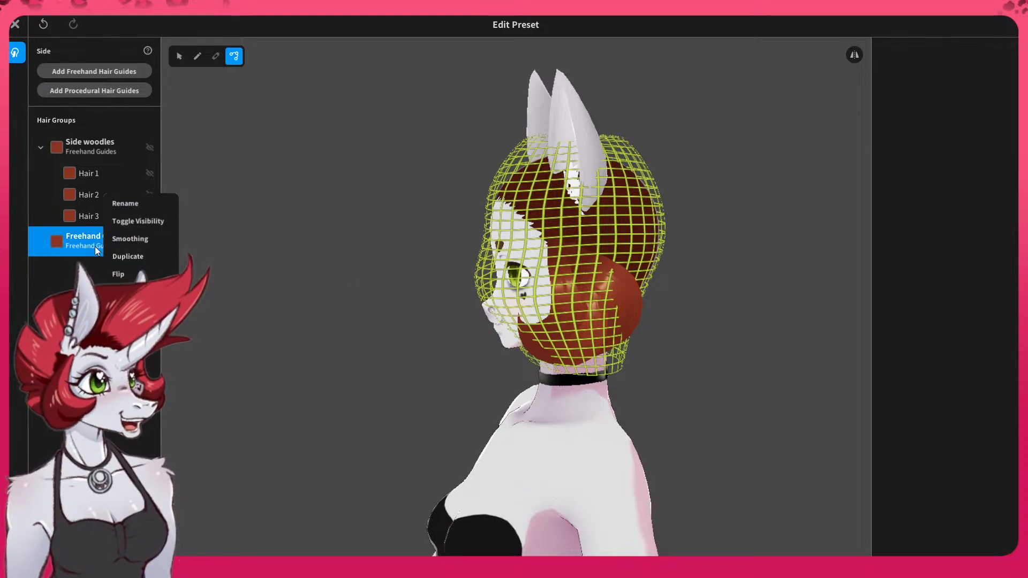
pyautogui.click(178, 57)
pyautogui.click(197, 57)
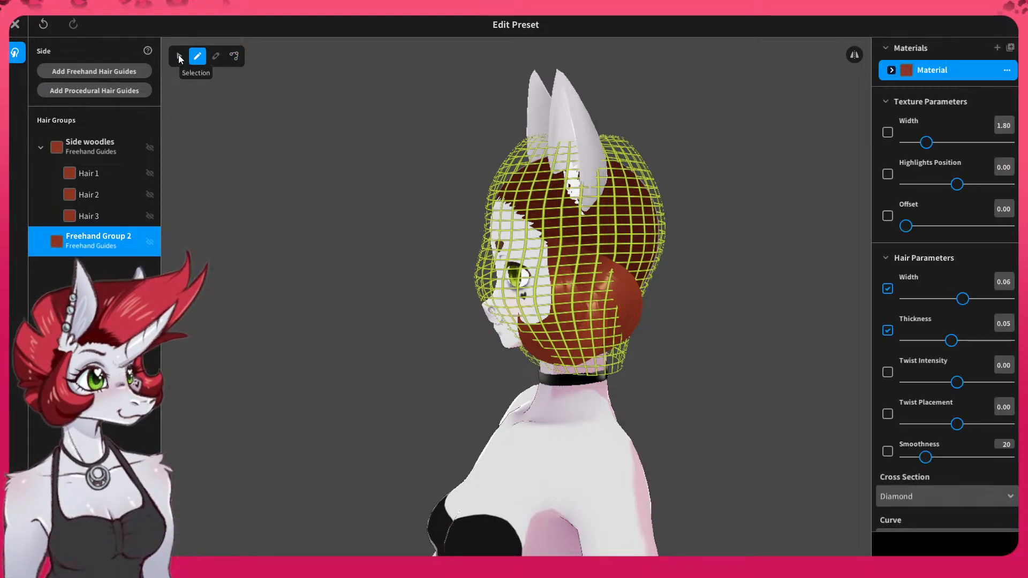
pyautogui.click(179, 58)
pyautogui.scroll(-5, 962, 365)
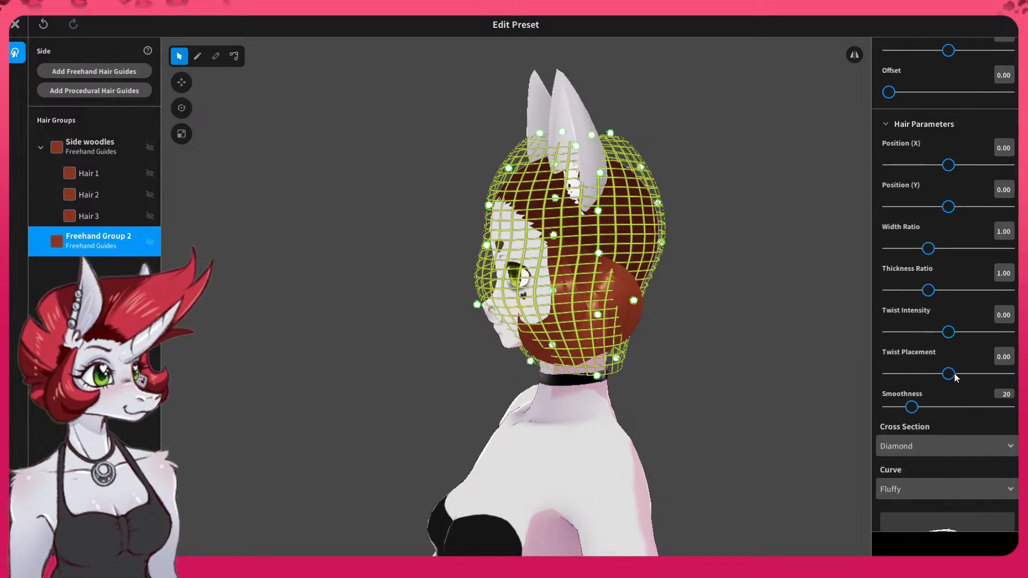
pyautogui.scroll(-2, 957, 383)
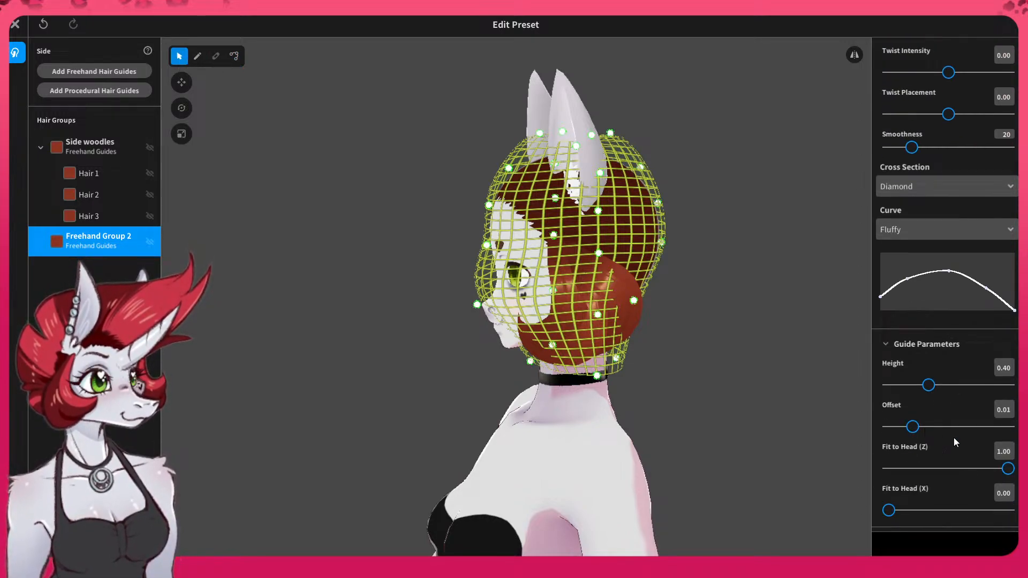
pyautogui.moveTo(1008, 470); pyautogui.dragTo(884, 513)
pyautogui.moveTo(657, 417); pyautogui.dragTo(696, 416, button='right')
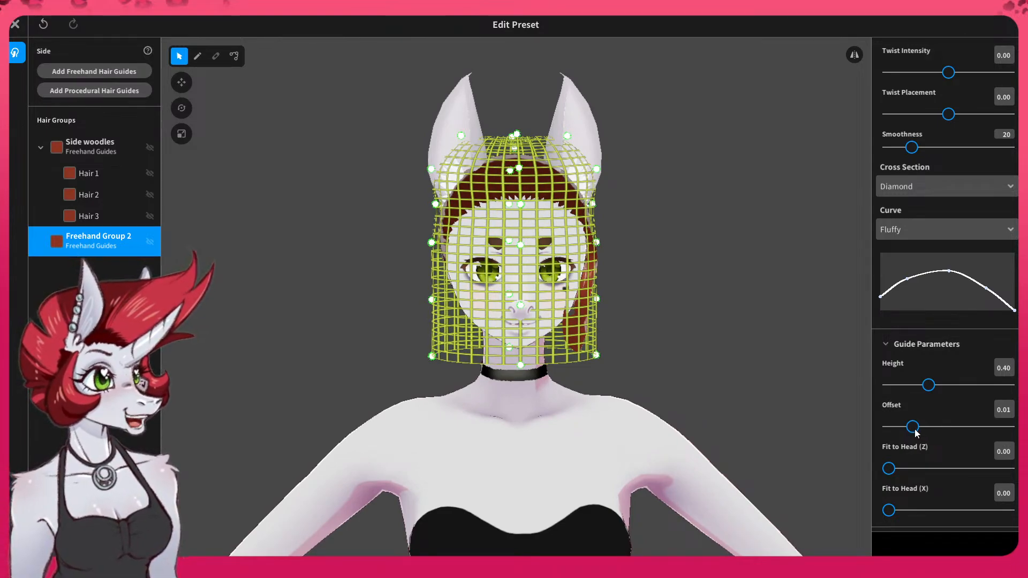
# - Slightly increase the guide Offset of Freehand Group 2 and set its Position (X) to -0.02 and Position (Y) to -0.08
pyautogui.moveTo(917, 433); pyautogui.dragTo(934, 429)
pyautogui.moveTo(750, 357)
pyautogui.mouseDown(button='right')
pyautogui.moveTo(717, 363)
pyautogui.moveTo(766, 357)
pyautogui.mouseUp(button='right')
pyautogui.scroll(5, 927, 245)
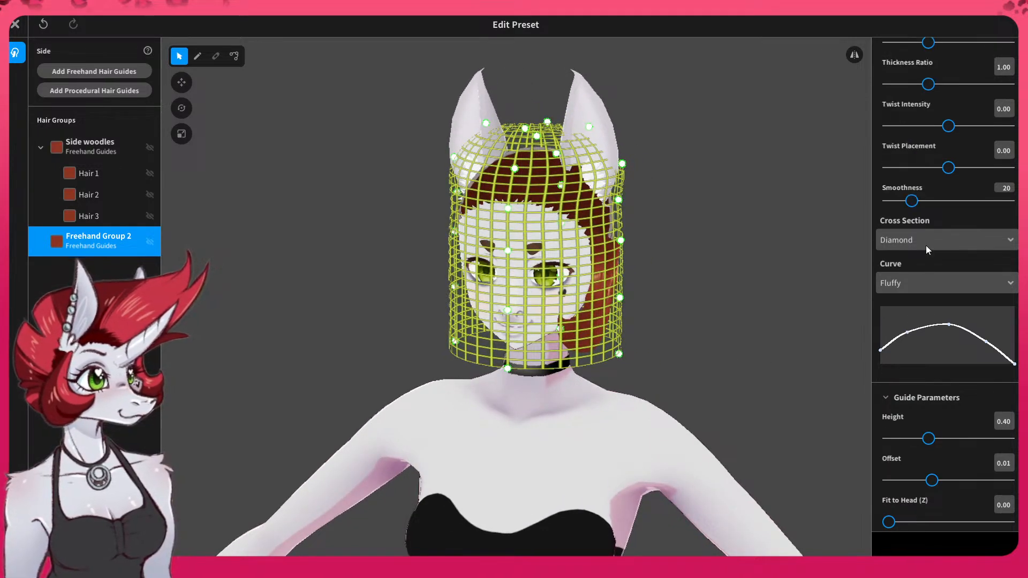
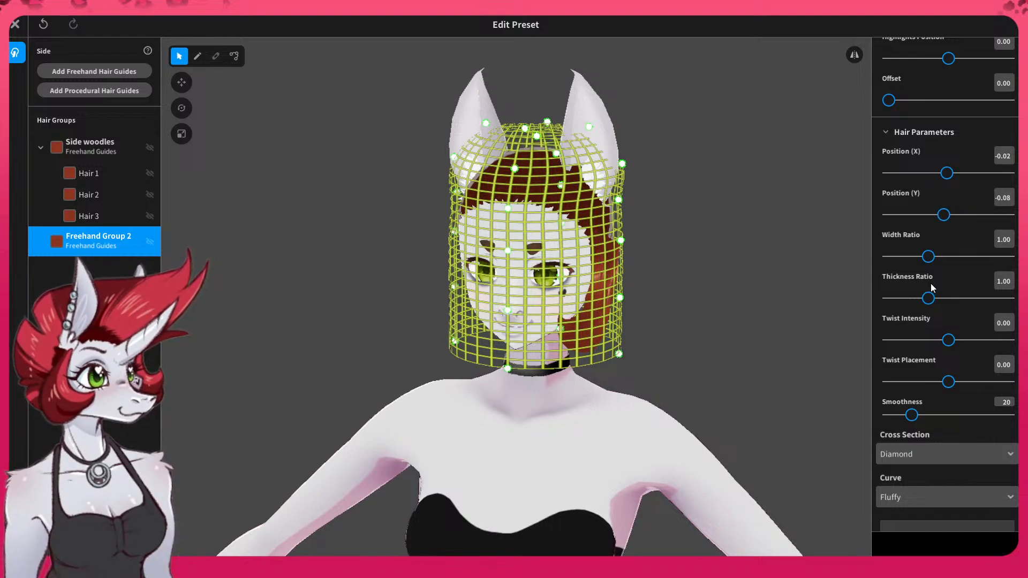
pyautogui.scroll(3, 954, 316)
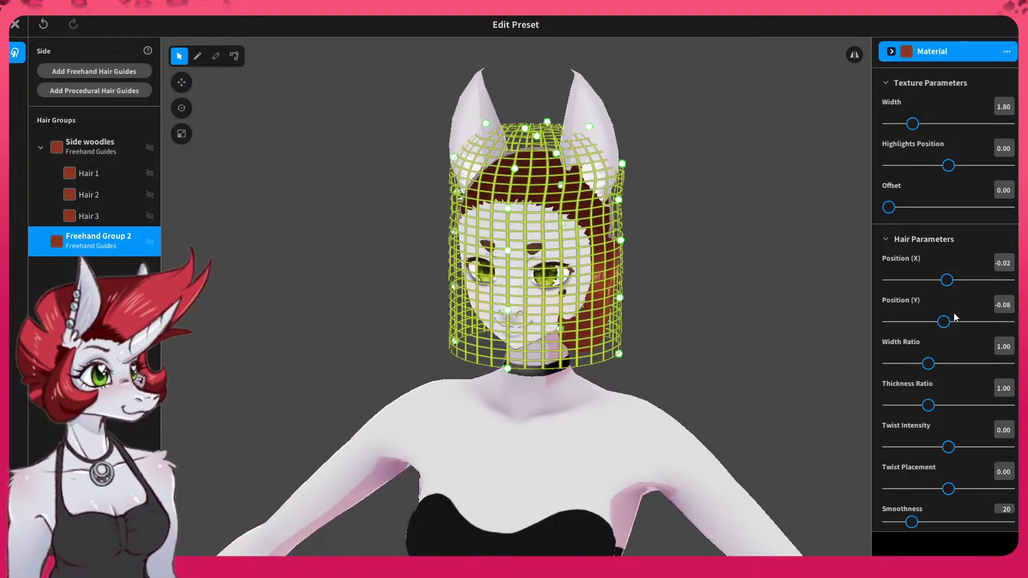
pyautogui.scroll(1, 956, 317)
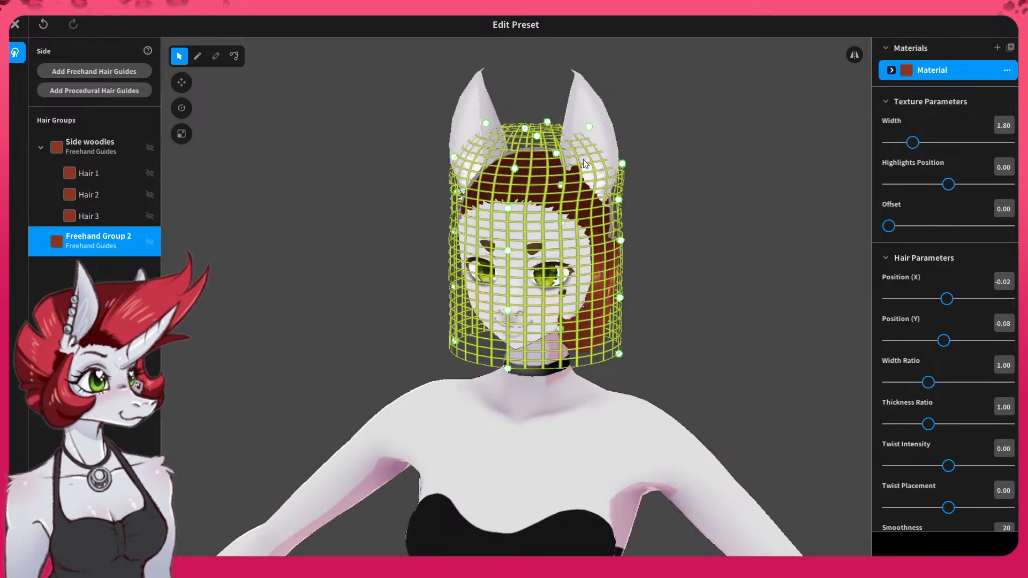
# - Tilt the guide mesh of Freehand Group 2 slightly and shift it a little sideways along the red axis
pyautogui.click(185, 107)
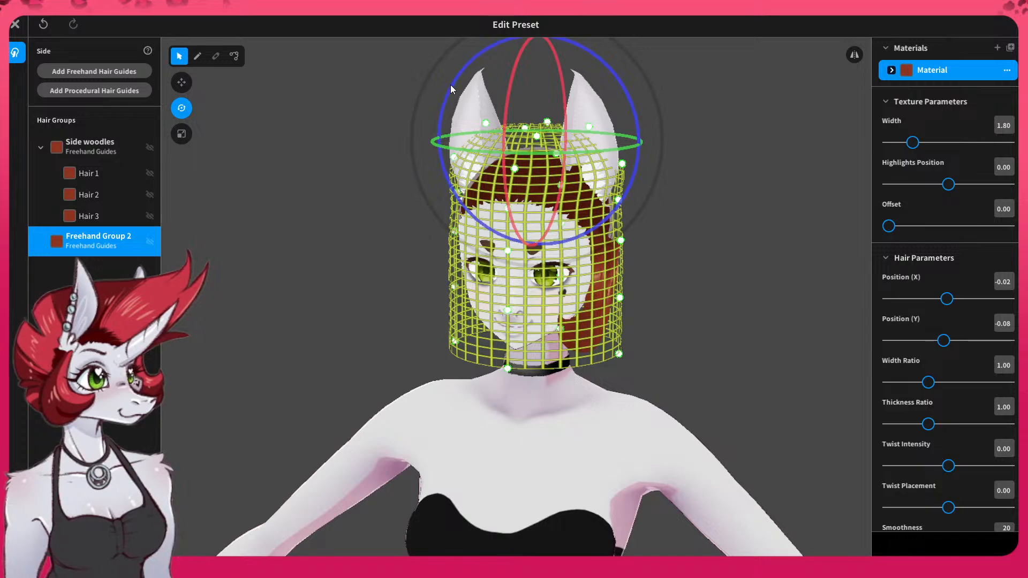
pyautogui.moveTo(450, 86); pyautogui.dragTo(444, 87)
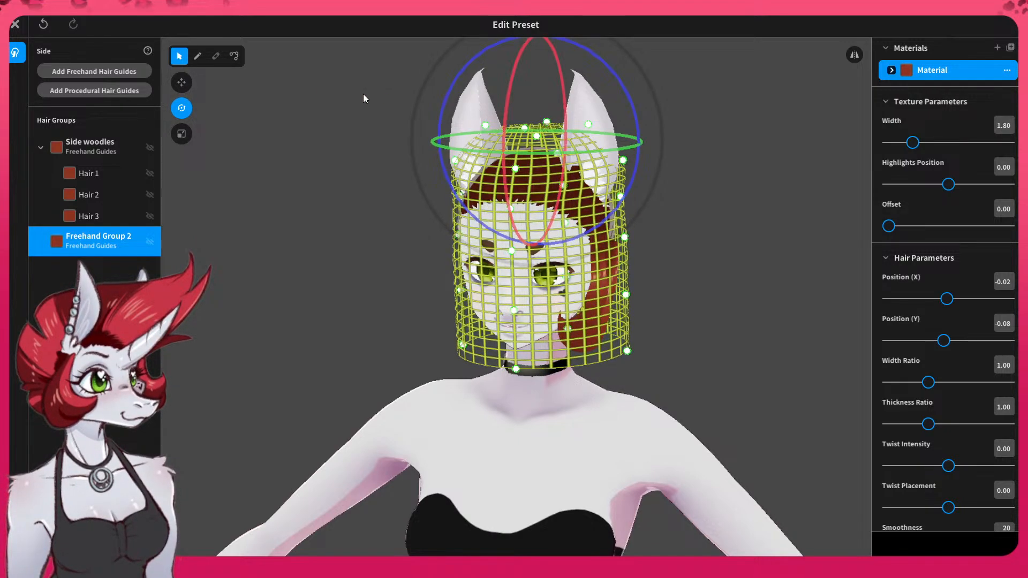
pyautogui.click(181, 83)
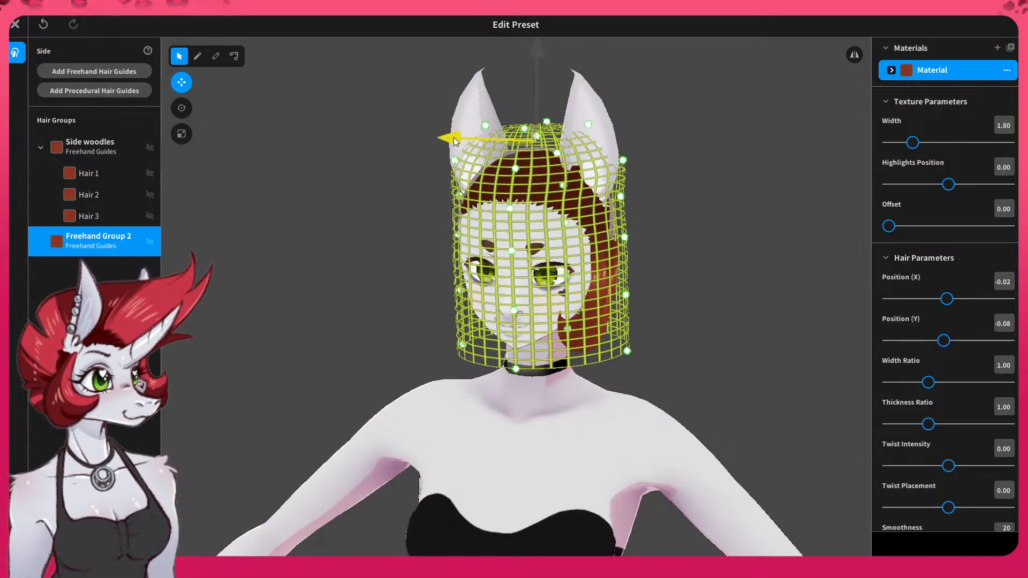
pyautogui.moveTo(454, 138); pyautogui.dragTo(448, 138)
pyautogui.moveTo(778, 201); pyautogui.dragTo(704, 306, button='right')
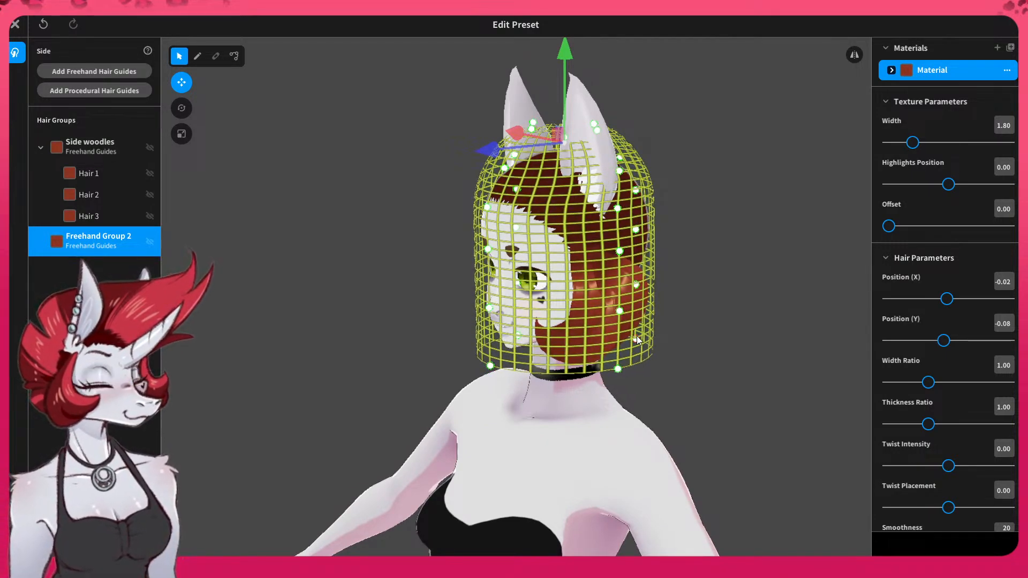
pyautogui.moveTo(637, 336)
pyautogui.mouseDown(button='right')
pyautogui.moveTo(606, 309)
pyautogui.moveTo(688, 312)
pyautogui.moveTo(638, 318)
pyautogui.mouseUp(button='right')
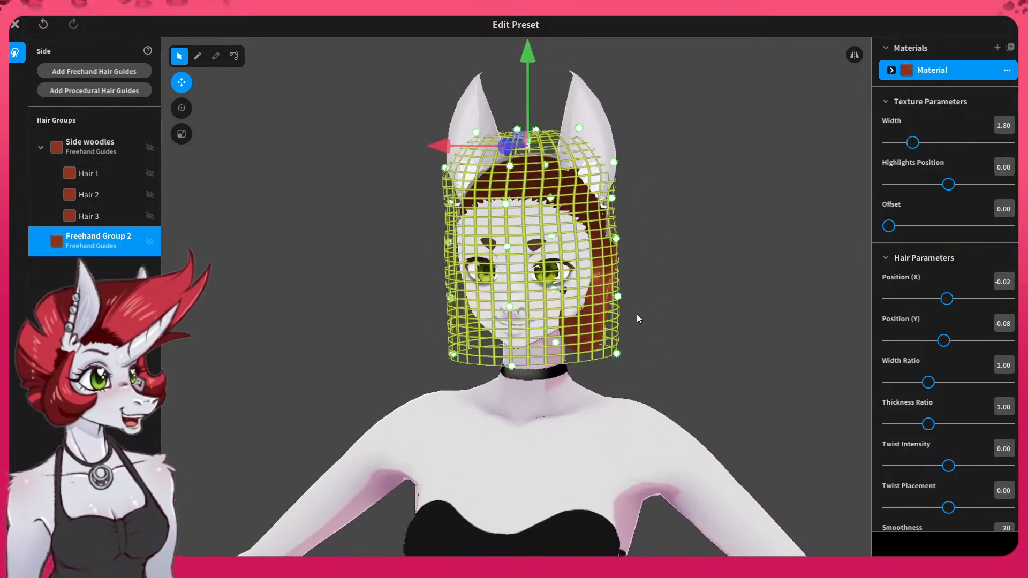
# - Draw curved freehand strands in Freehand Group 2 with the Brush, sweeping from the temple down over the existing side hair
pyautogui.rightClick(99, 246)
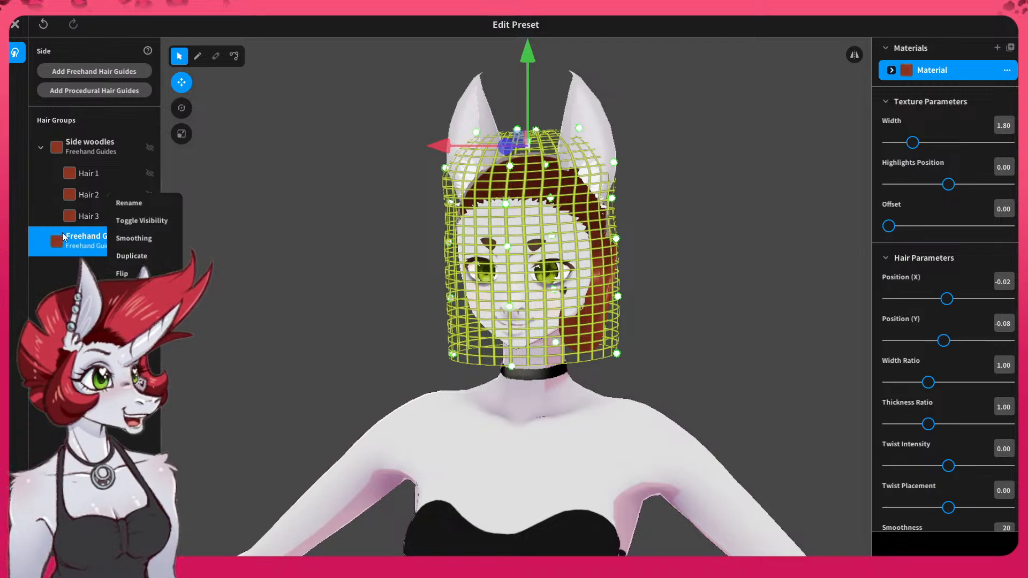
pyautogui.click(199, 57)
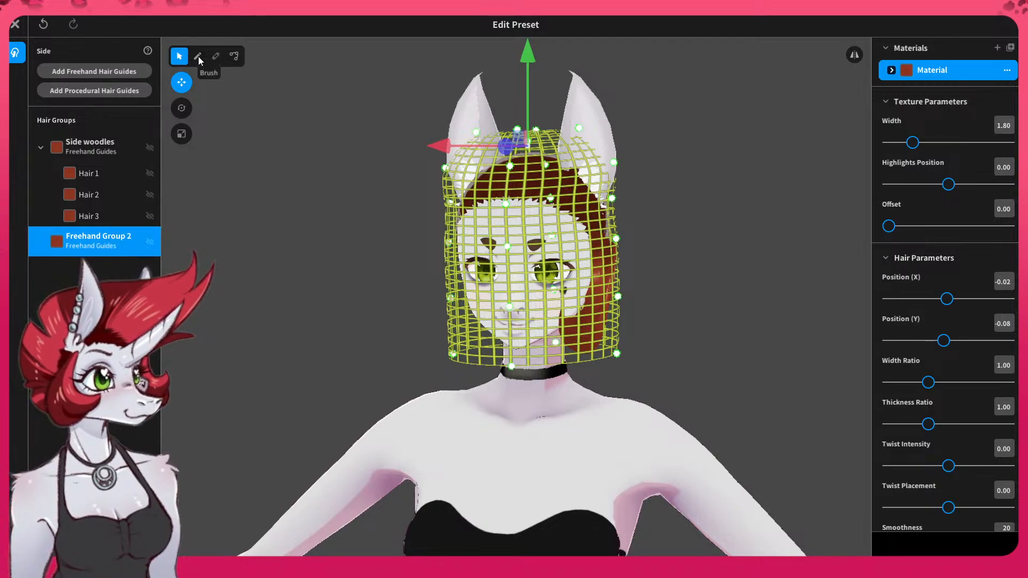
pyautogui.click(198, 57)
pyautogui.moveTo(541, 238); pyautogui.dragTo(511, 234, button='right')
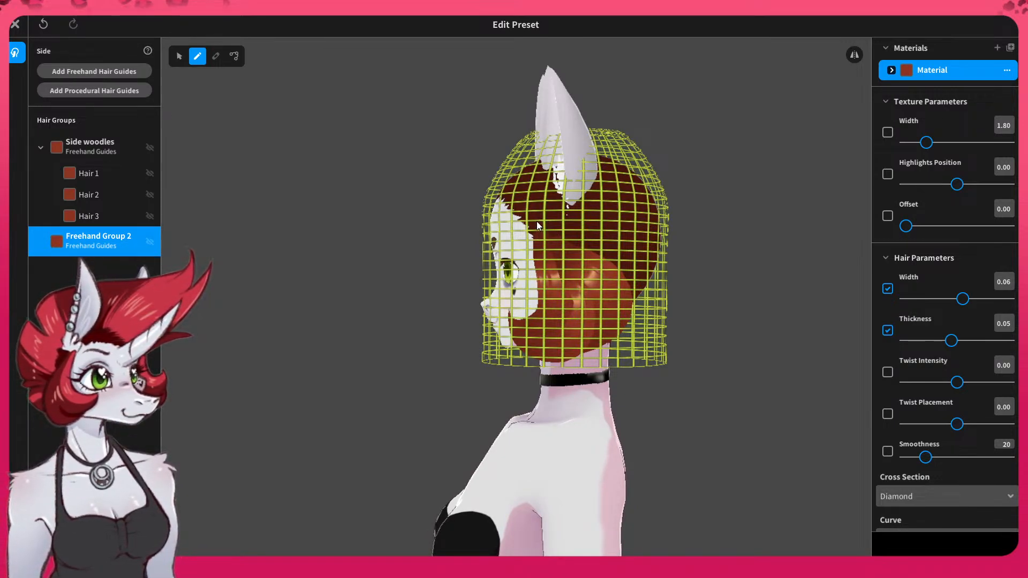
pyautogui.moveTo(578, 274)
pyautogui.mouseDown()
pyautogui.moveTo(598, 297)
pyautogui.moveTo(599, 325)
pyautogui.moveTo(582, 349)
pyautogui.mouseUp()
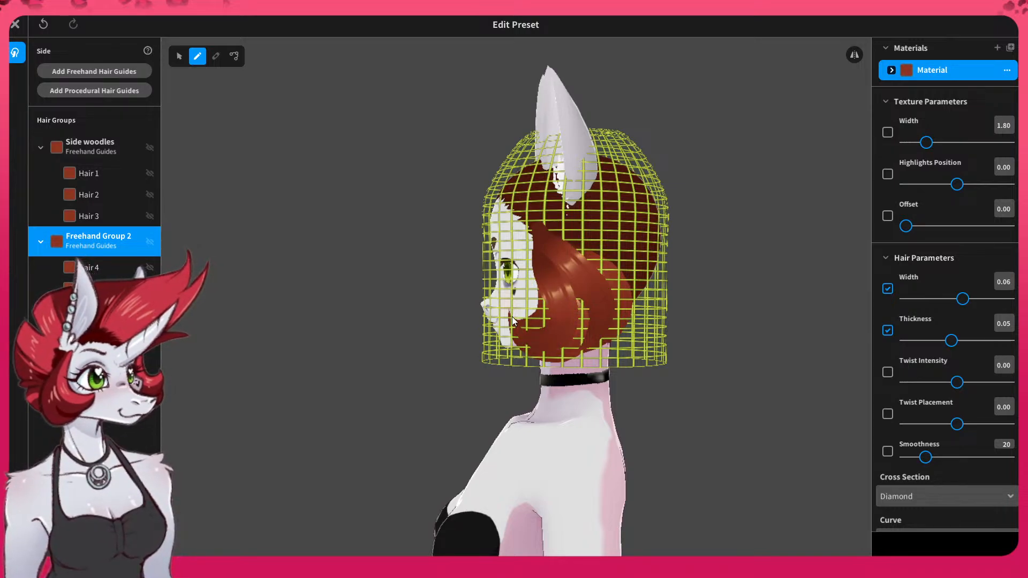
pyautogui.moveTo(535, 185)
pyautogui.mouseDown(button='right')
pyautogui.moveTo(609, 184)
pyautogui.moveTo(496, 186)
pyautogui.moveTo(596, 184)
pyautogui.moveTo(578, 198)
pyautogui.moveTo(596, 217)
pyautogui.moveTo(581, 193)
pyautogui.moveTo(564, 195)
pyautogui.moveTo(595, 191)
pyautogui.moveTo(517, 188)
pyautogui.moveTo(561, 188)
pyautogui.mouseUp(button='right')
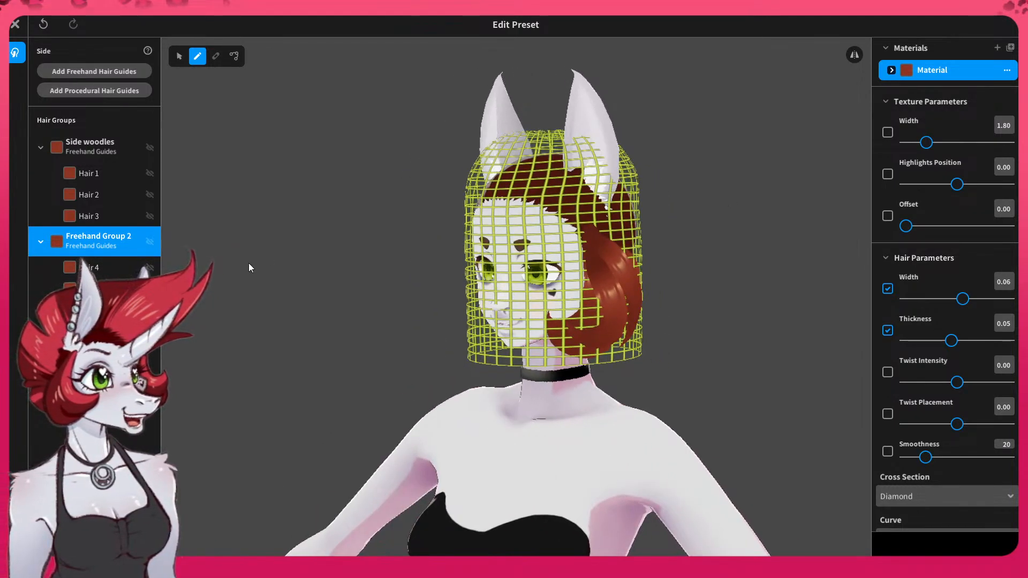
# - Reshape the Freehand Group 2 guide mesh beside the new strands, pulling the cheek-level point outward and the lower-edge point inward
pyautogui.rightClick(93, 238)
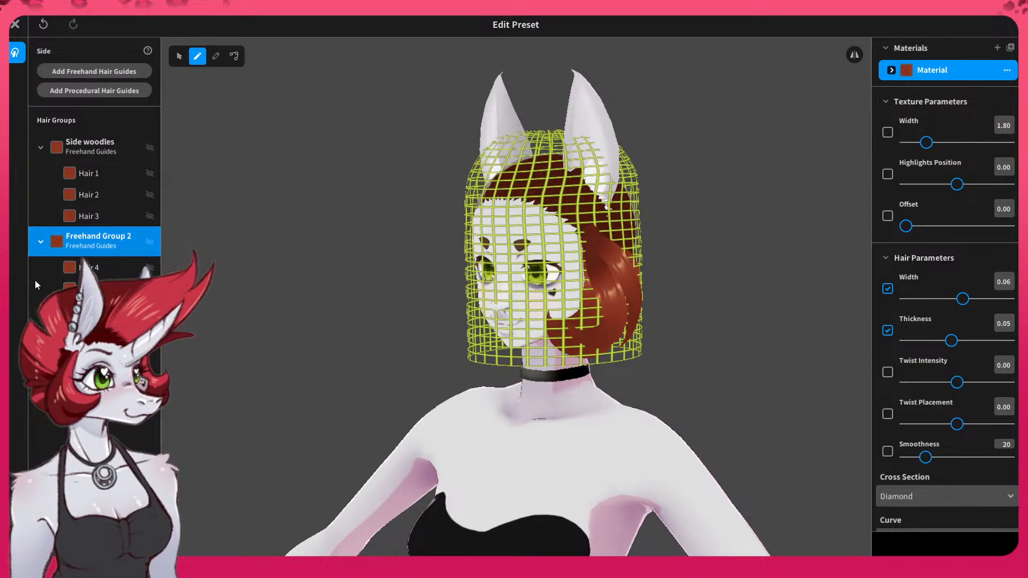
pyautogui.rightClick(98, 249)
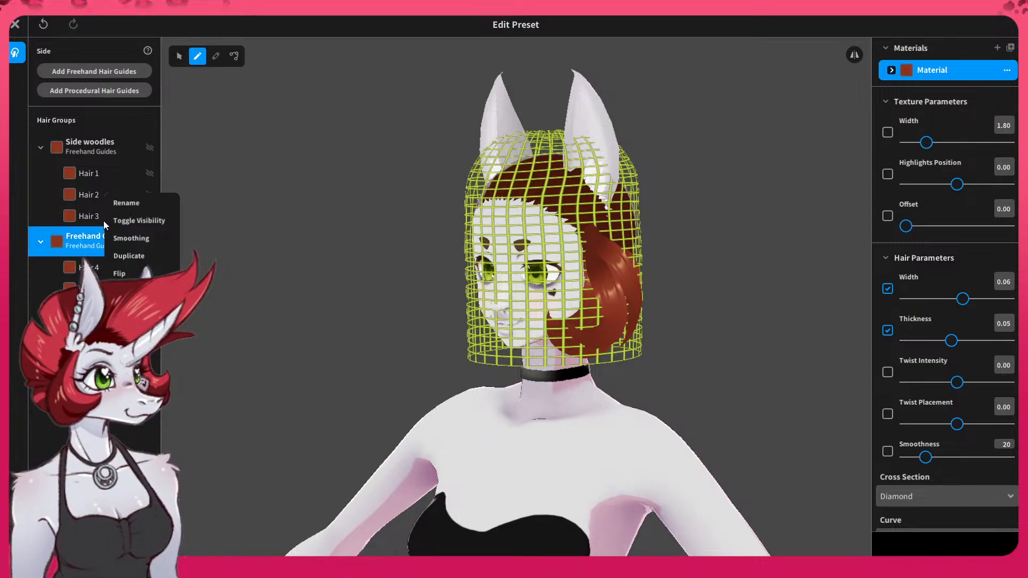
pyautogui.click(179, 56)
pyautogui.moveTo(360, 259); pyautogui.dragTo(356, 282, button='right')
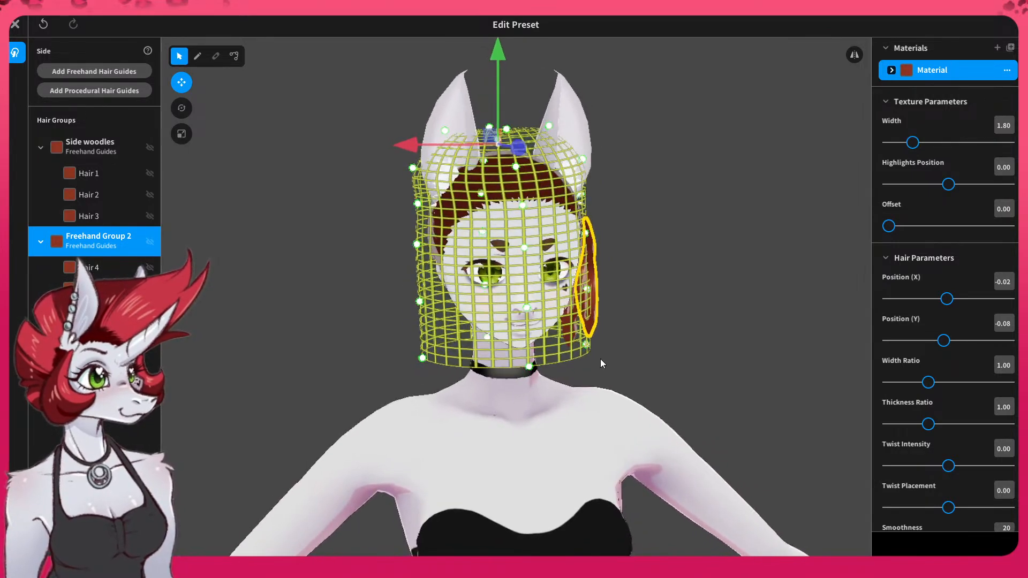
pyautogui.moveTo(589, 289); pyautogui.dragTo(597, 294)
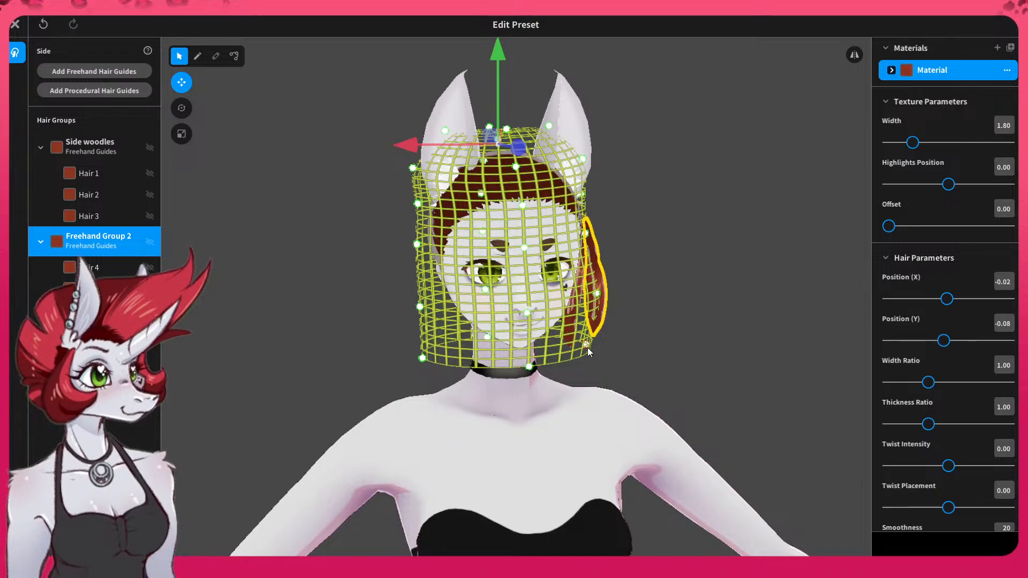
pyautogui.moveTo(586, 346); pyautogui.dragTo(572, 345)
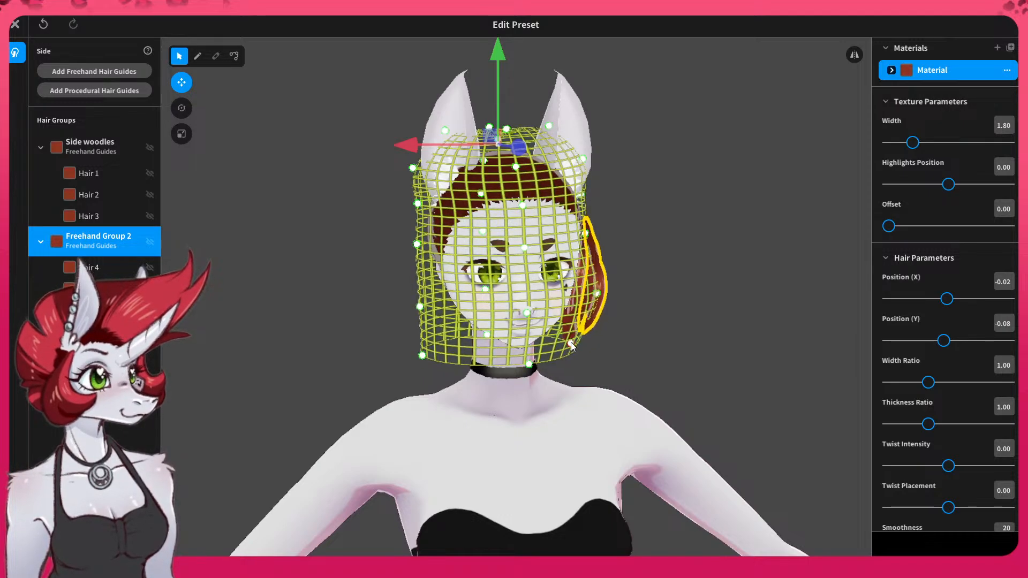
pyautogui.moveTo(643, 343); pyautogui.dragTo(628, 325, button='right')
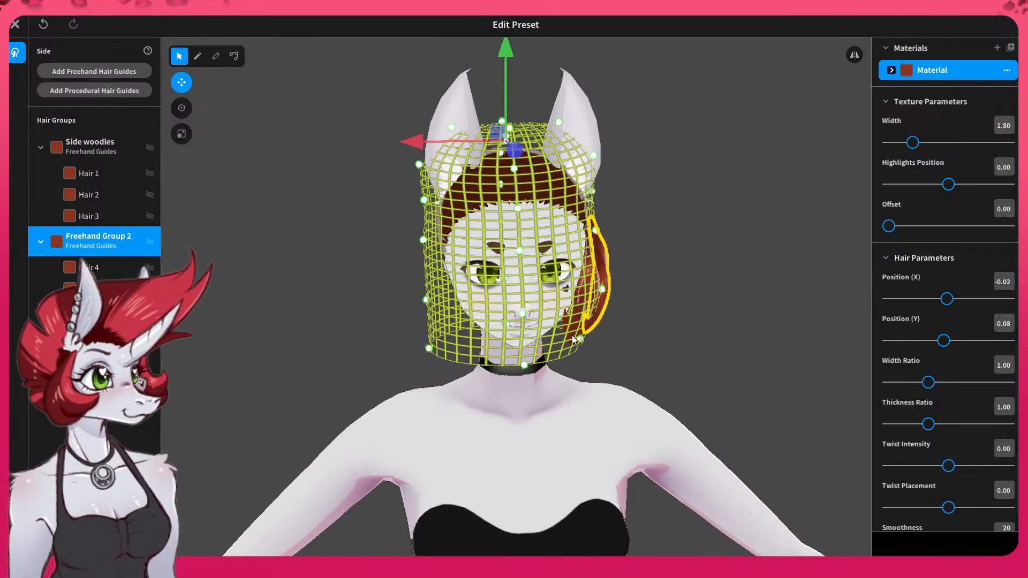
pyautogui.moveTo(522, 315); pyautogui.dragTo(512, 316, button='right')
pyautogui.moveTo(555, 348); pyautogui.dragTo(484, 357, button='right')
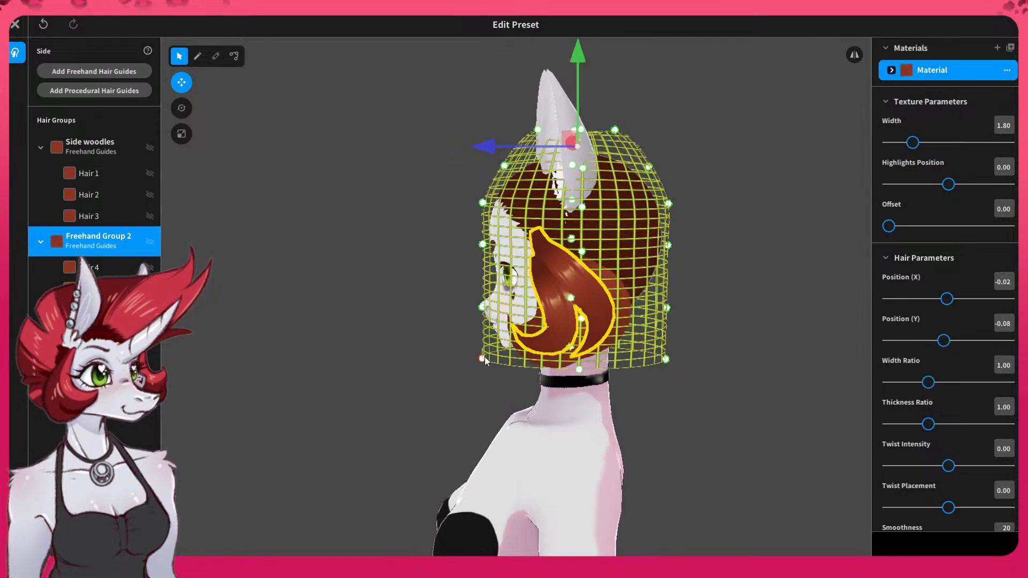
pyautogui.click(199, 58)
pyautogui.click(234, 56)
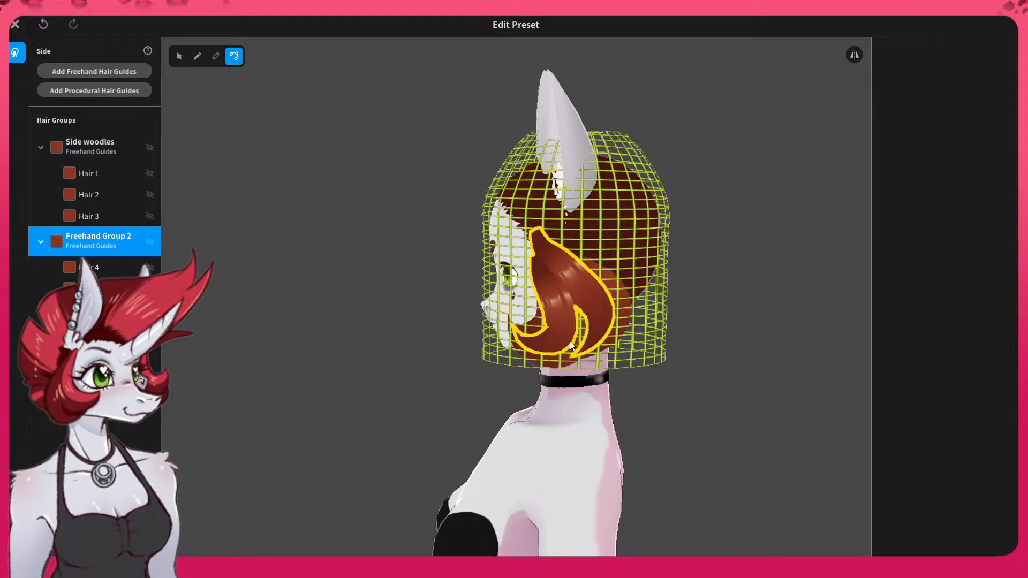
pyautogui.click(593, 347)
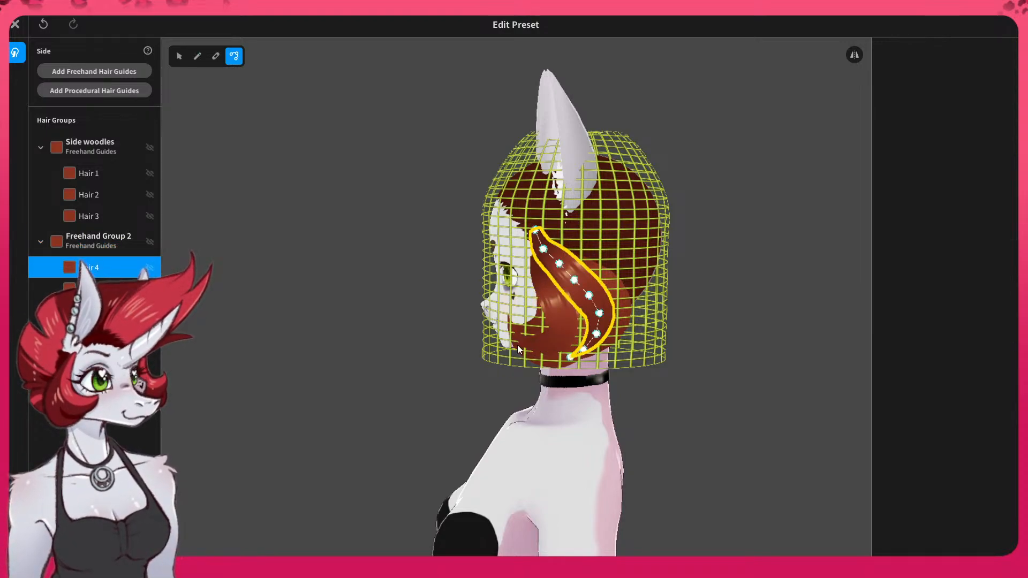
pyautogui.click(174, 59)
pyautogui.click(102, 240)
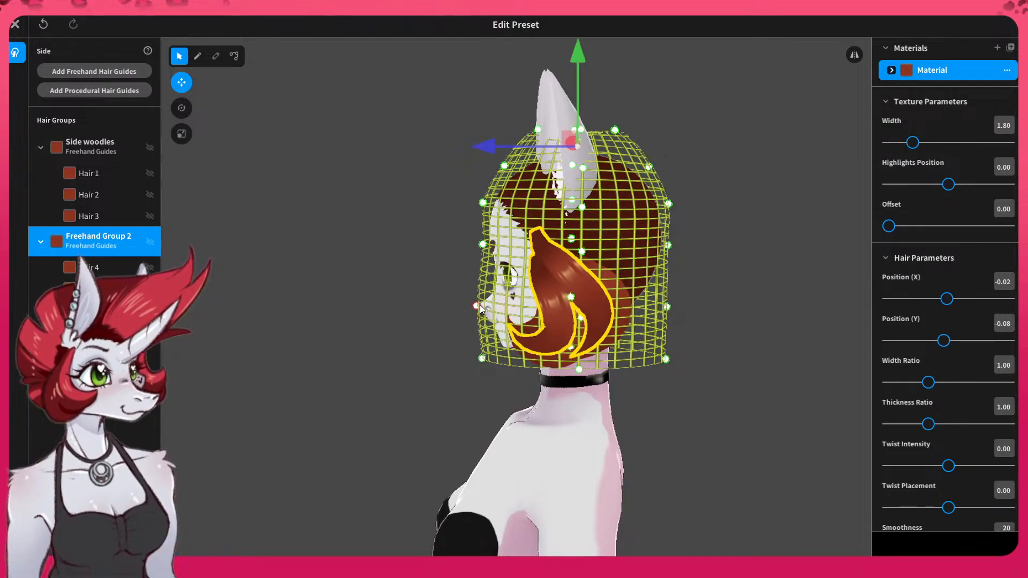
# - Reshape the Freehand Group 2 guide mesh, lowering its cheek-level points toward the chin and pulling the lower-edge side point inward
pyautogui.moveTo(468, 305); pyautogui.dragTo(497, 305, button='right')
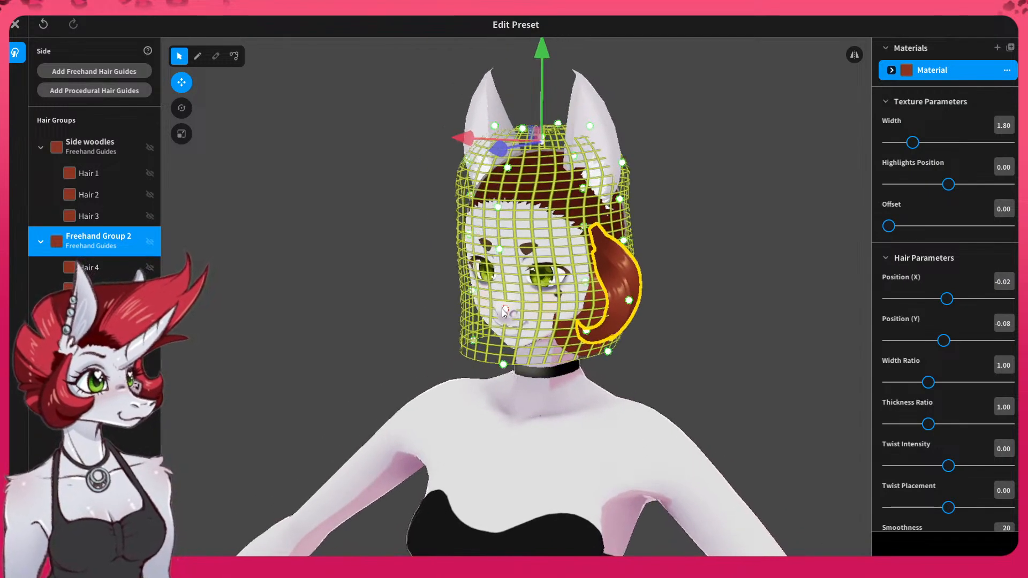
pyautogui.moveTo(502, 308); pyautogui.dragTo(501, 336)
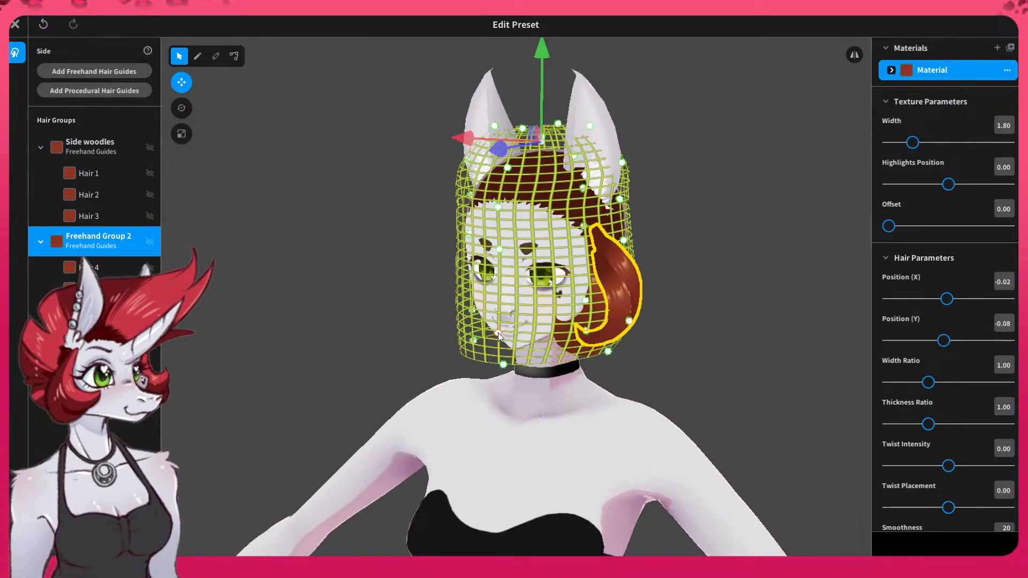
pyautogui.moveTo(502, 335); pyautogui.dragTo(600, 349, button='right')
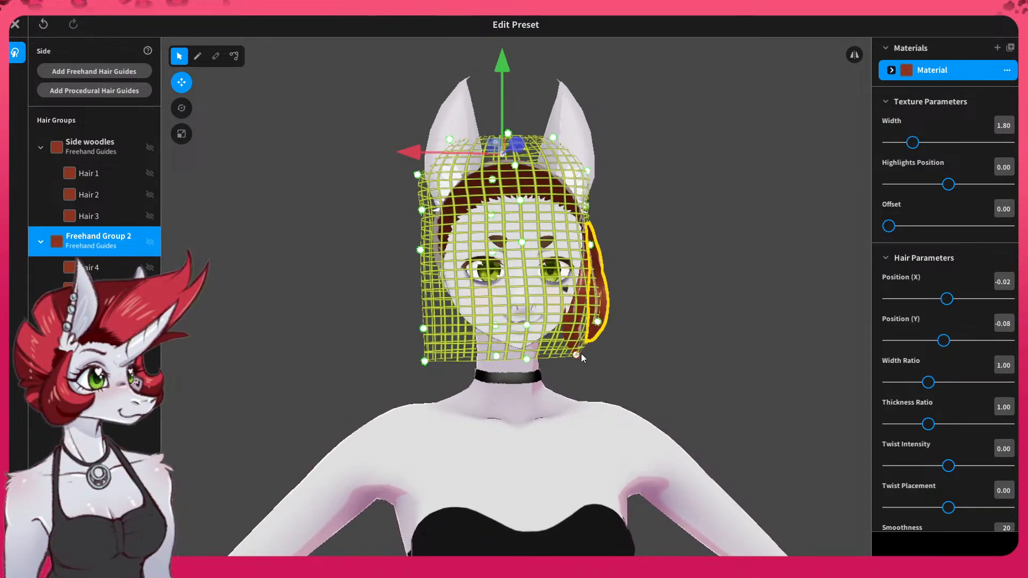
pyautogui.moveTo(578, 354); pyautogui.dragTo(562, 356)
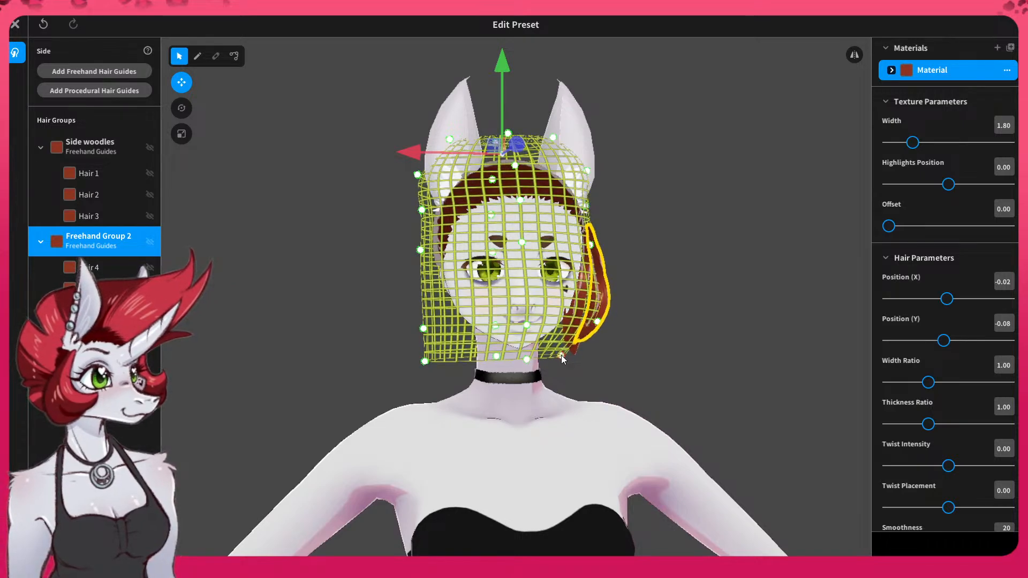
# - Pull the cheek-level front and side points of the Freehand Group 2 guide mesh slightly inward toward the head
pyautogui.moveTo(562, 355); pyautogui.dragTo(445, 348, button='right')
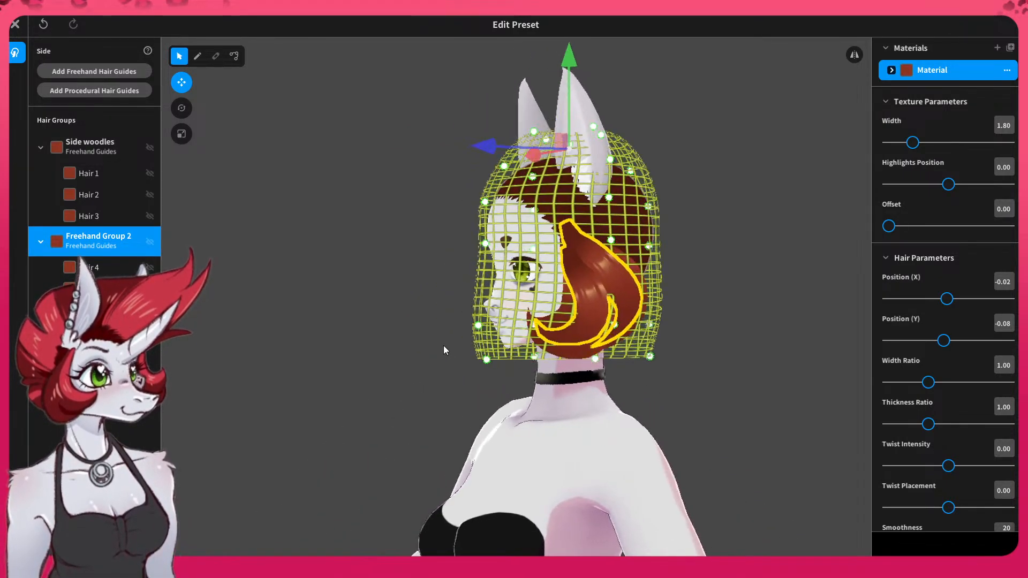
pyautogui.moveTo(476, 321)
pyautogui.mouseDown()
pyautogui.moveTo(494, 316)
pyautogui.moveTo(485, 318)
pyautogui.mouseUp()
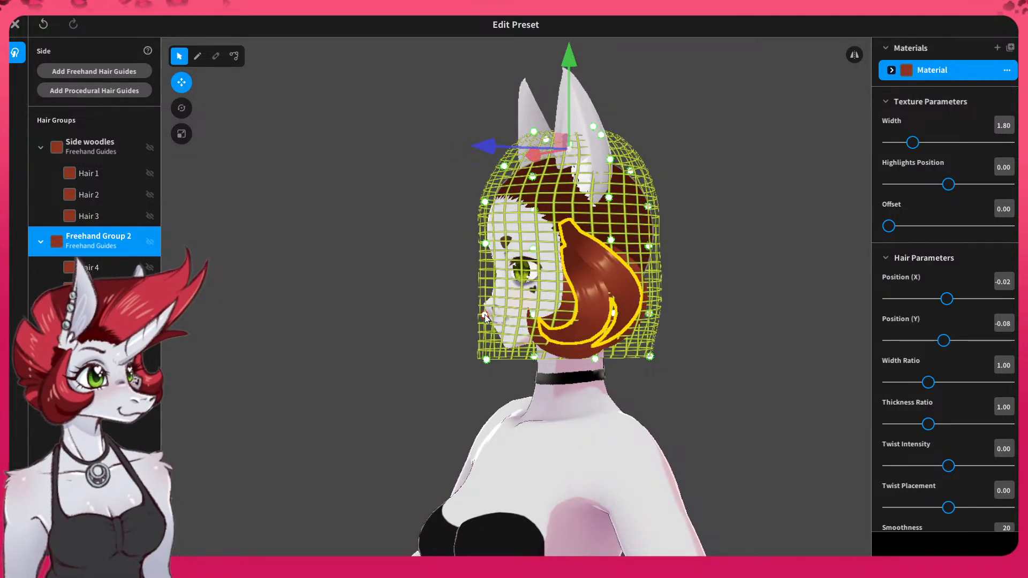
pyautogui.moveTo(485, 316); pyautogui.dragTo(439, 314, button='right')
pyautogui.moveTo(456, 312); pyautogui.dragTo(468, 311)
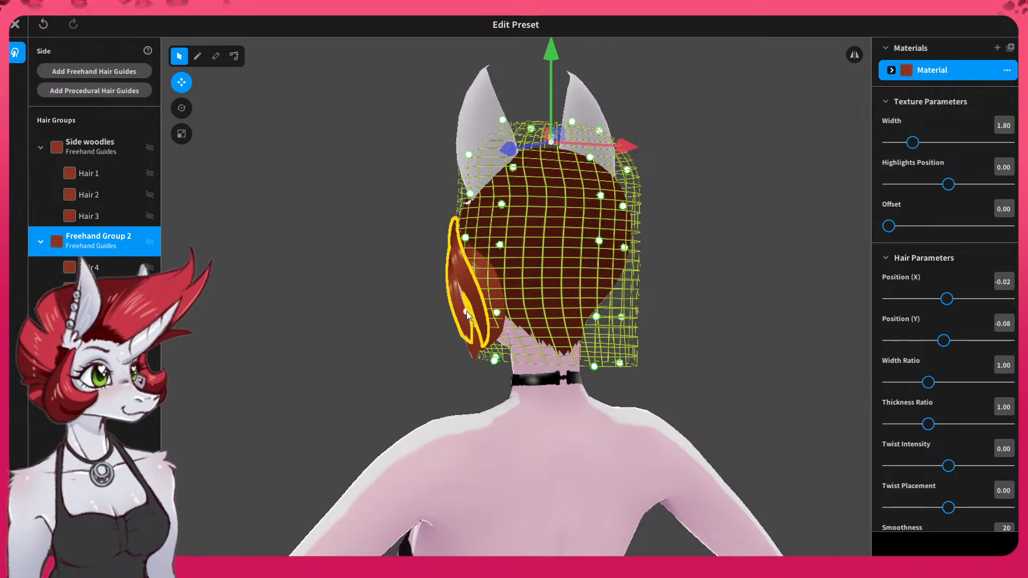
pyautogui.moveTo(468, 312); pyautogui.dragTo(563, 346, button='right')
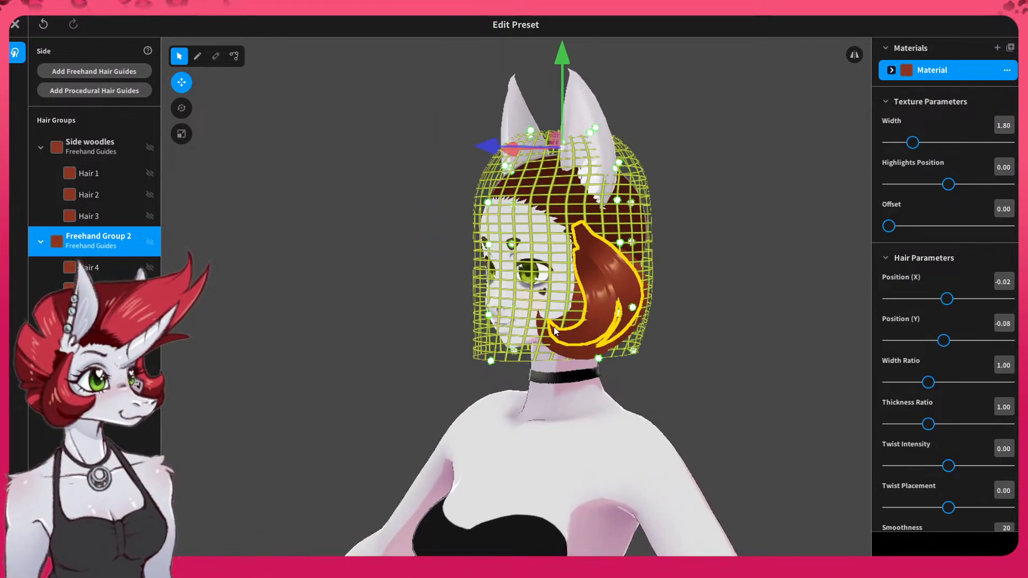
# - Nudge a control point in the lower curl of the front strand in Freehand Group 2
pyautogui.click(234, 55)
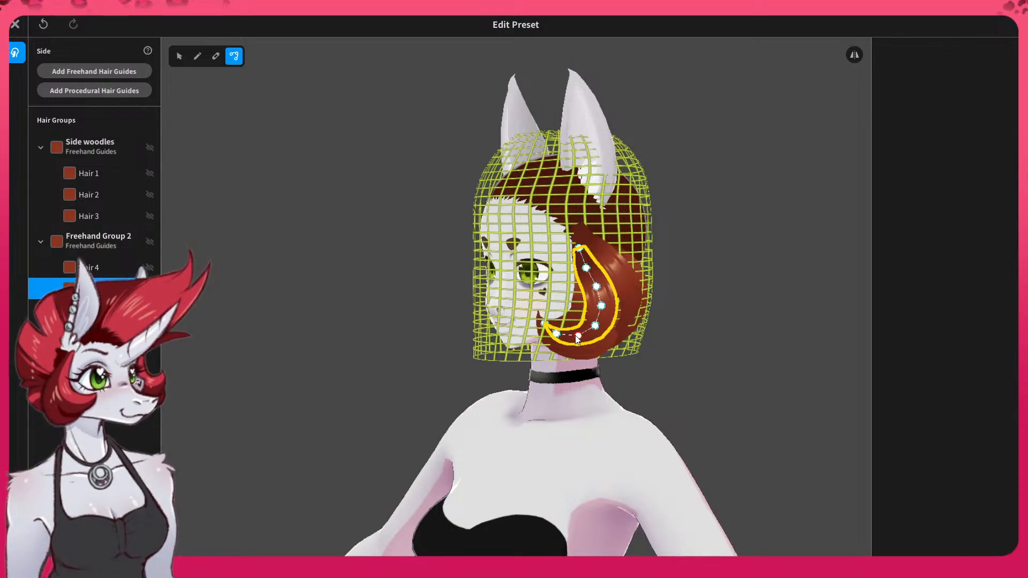
pyautogui.moveTo(579, 338); pyautogui.dragTo(576, 336)
pyautogui.click(716, 332)
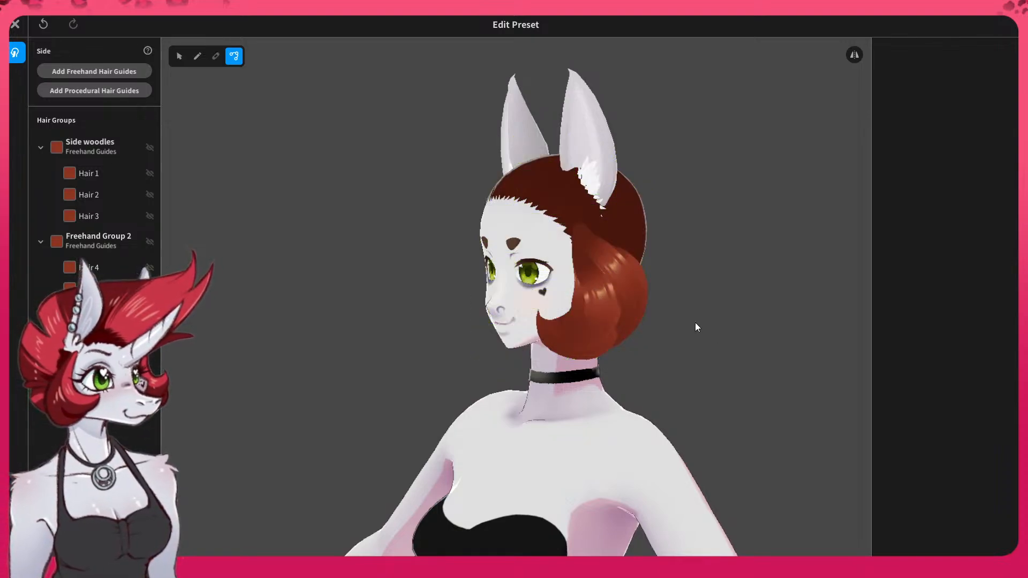
pyautogui.moveTo(616, 309); pyautogui.dragTo(578, 310, button='right')
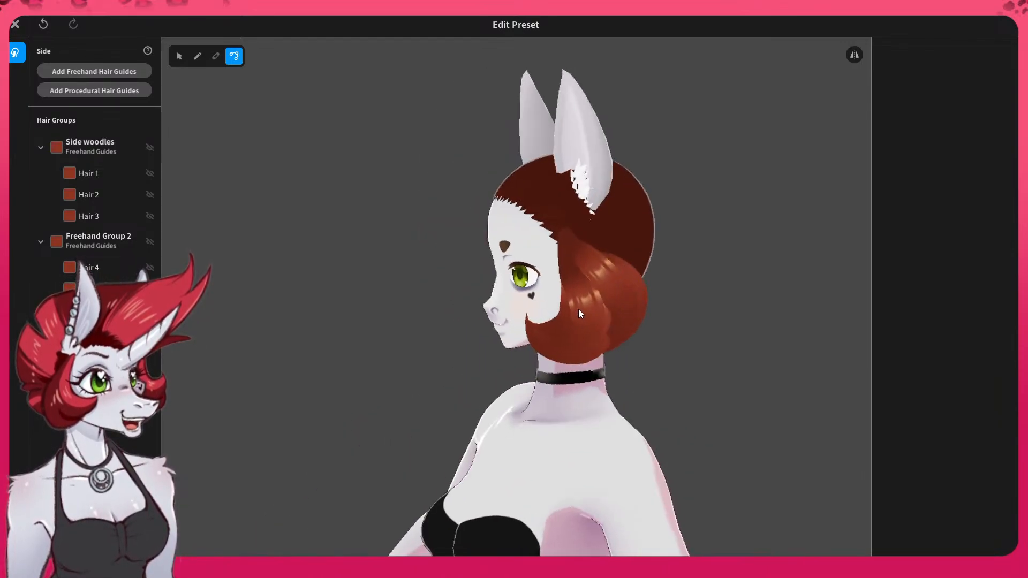
pyautogui.click(585, 309)
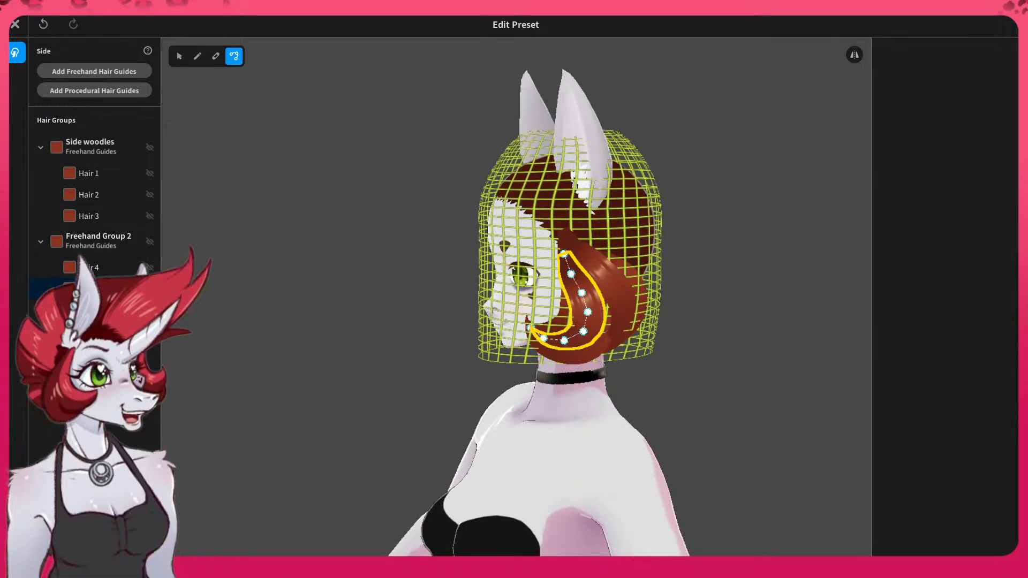
pyautogui.rightClick(79, 290)
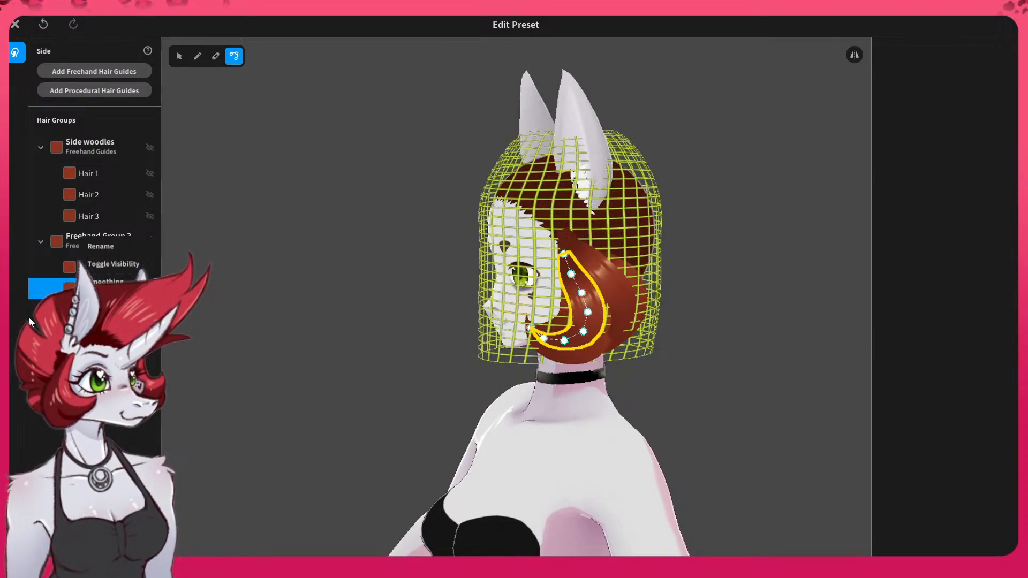
pyautogui.click(30, 323)
pyautogui.rightClick(110, 287)
pyautogui.click(128, 316)
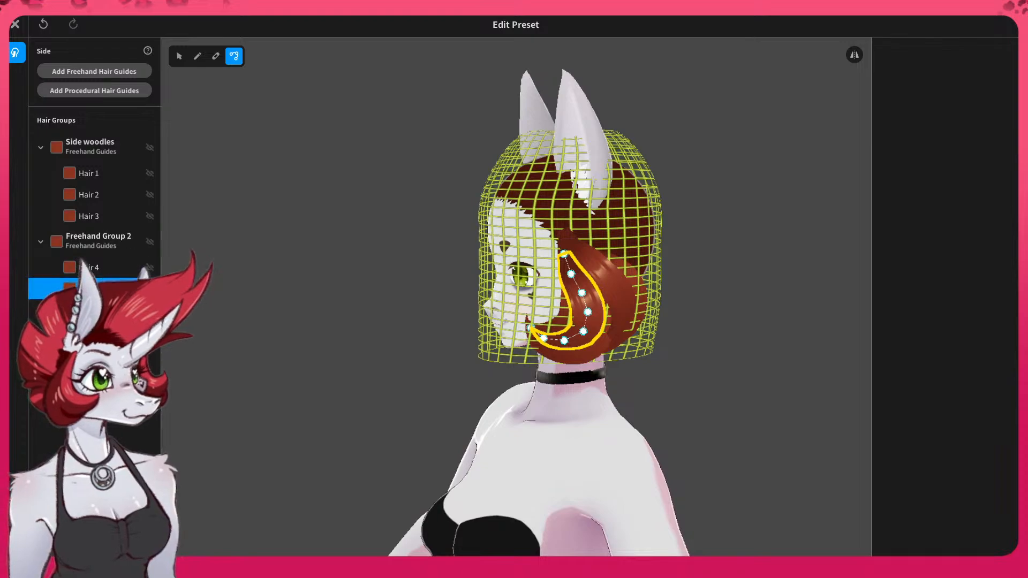
# - Duplicate the reddish-brown material and set the copy's Main Color to the saved pink swatch
pyautogui.click(179, 56)
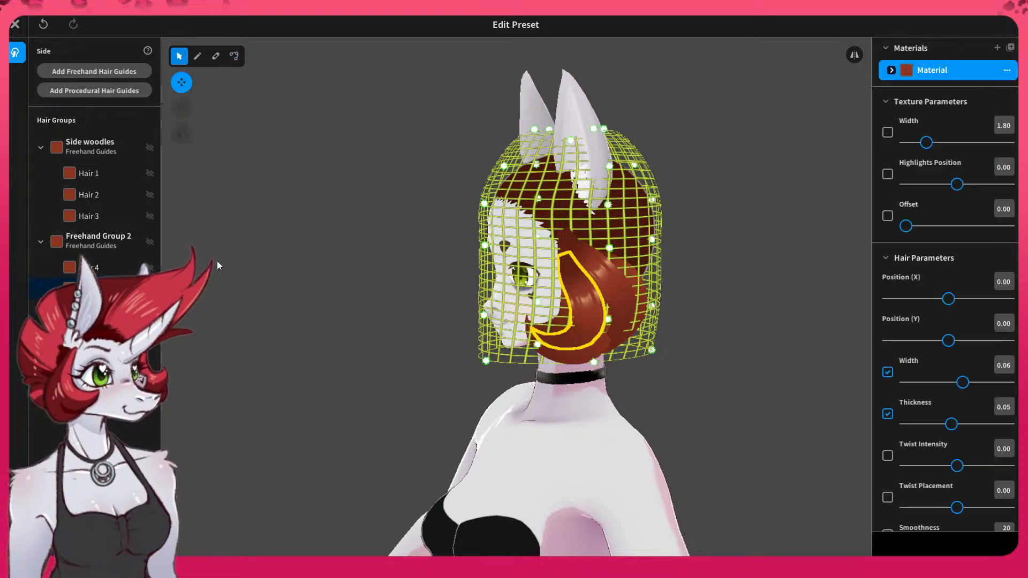
pyautogui.click(1007, 71)
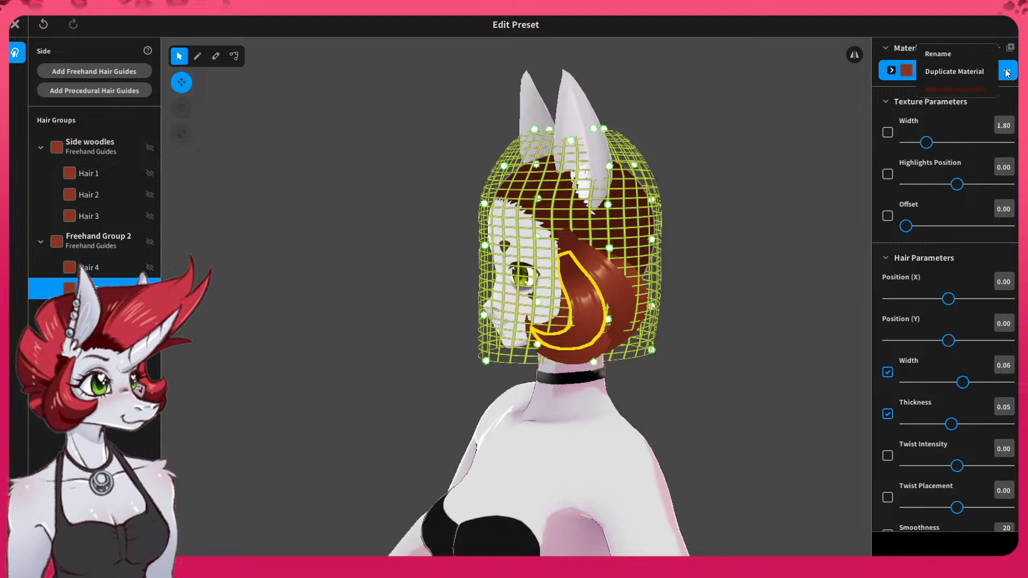
pyautogui.click(955, 71)
pyautogui.click(892, 95)
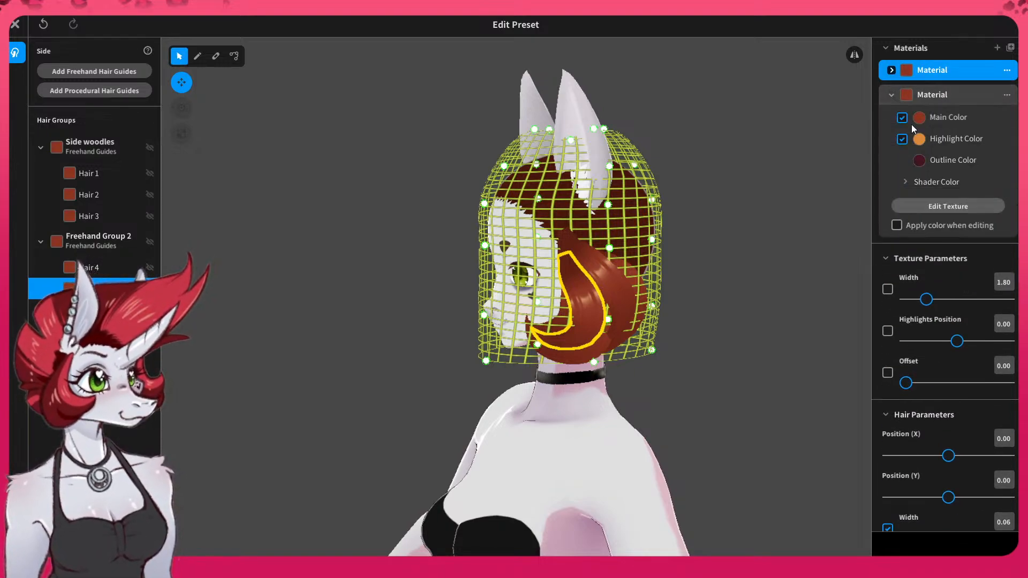
pyautogui.click(948, 117)
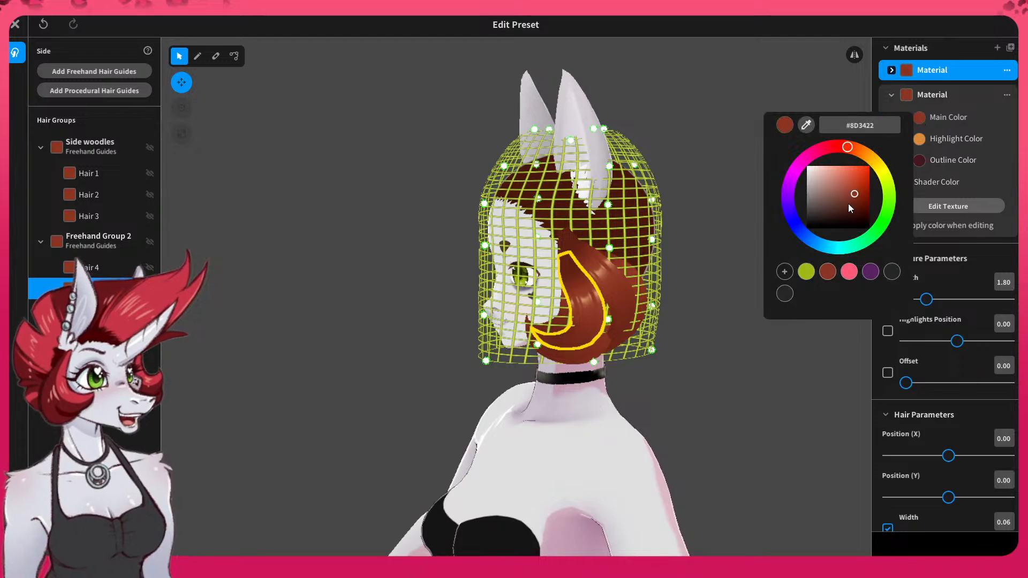
pyautogui.click(849, 272)
pyautogui.click(780, 76)
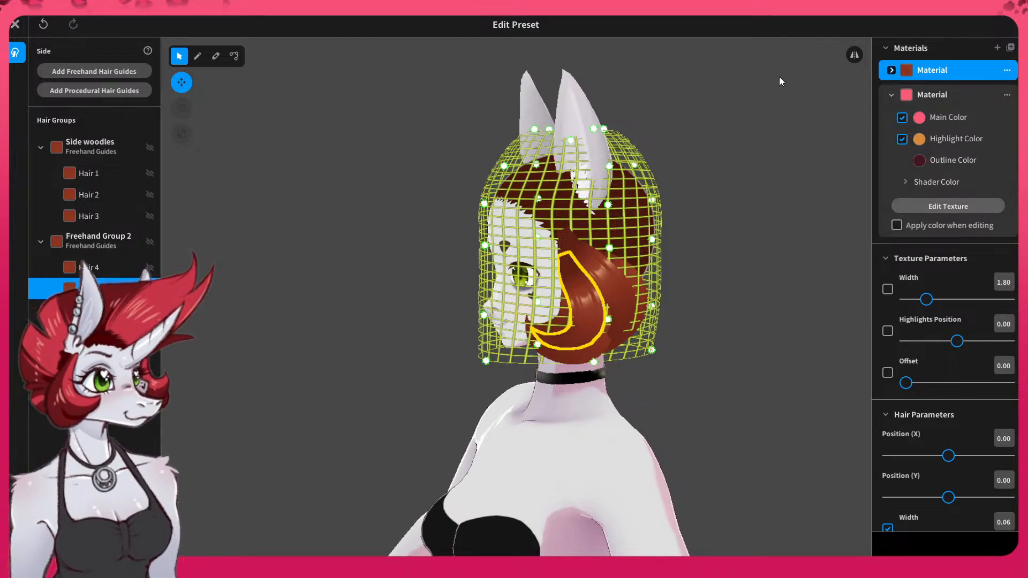
# - Assign the pink material to the front strand of Freehand Group 2 and switch on Apply color when editing for it
pyautogui.moveTo(780, 77); pyautogui.dragTo(672, 194, button='right')
pyautogui.click(674, 194)
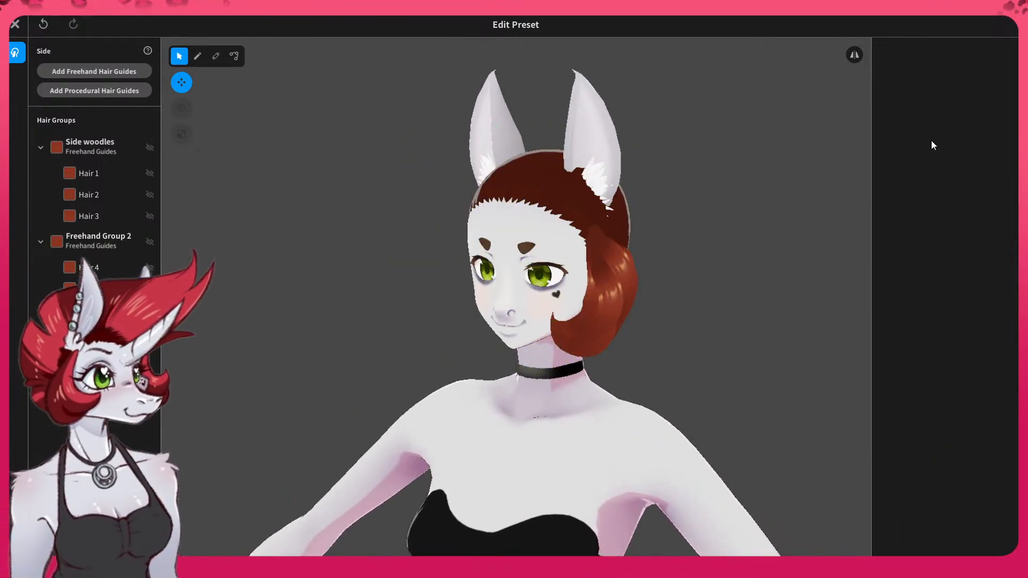
pyautogui.click(609, 300)
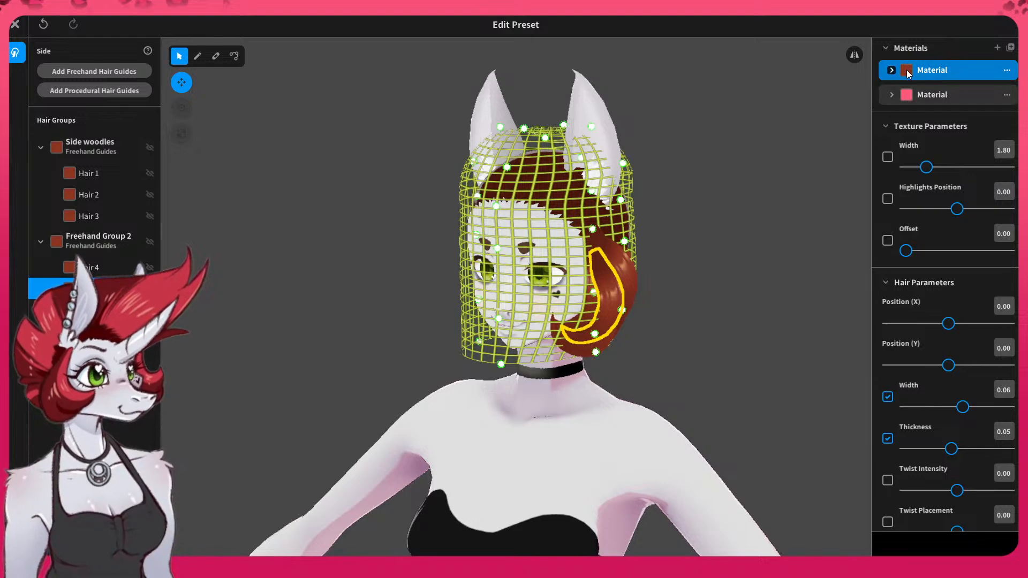
pyautogui.click(891, 96)
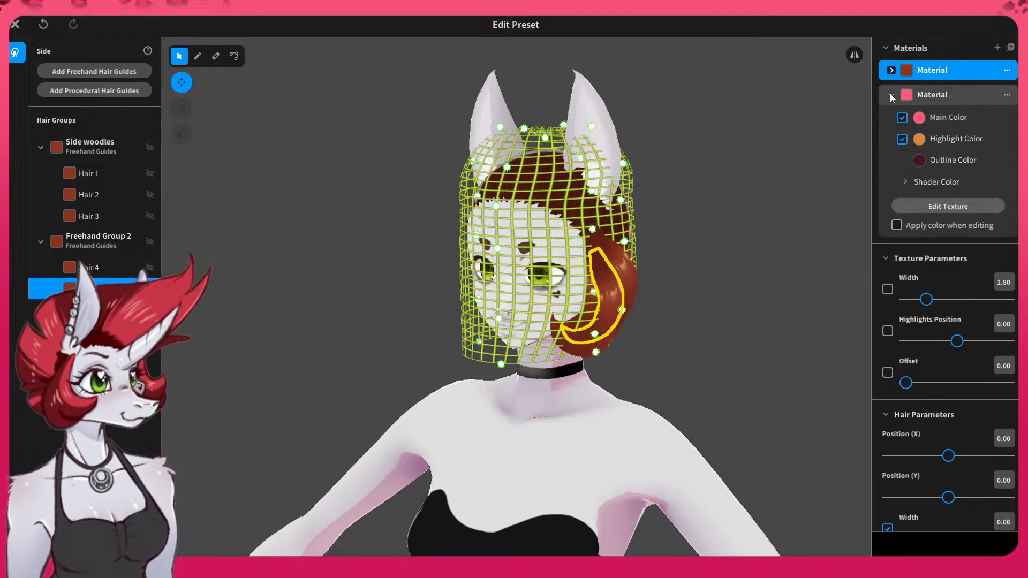
pyautogui.click(890, 94)
pyautogui.click(887, 95)
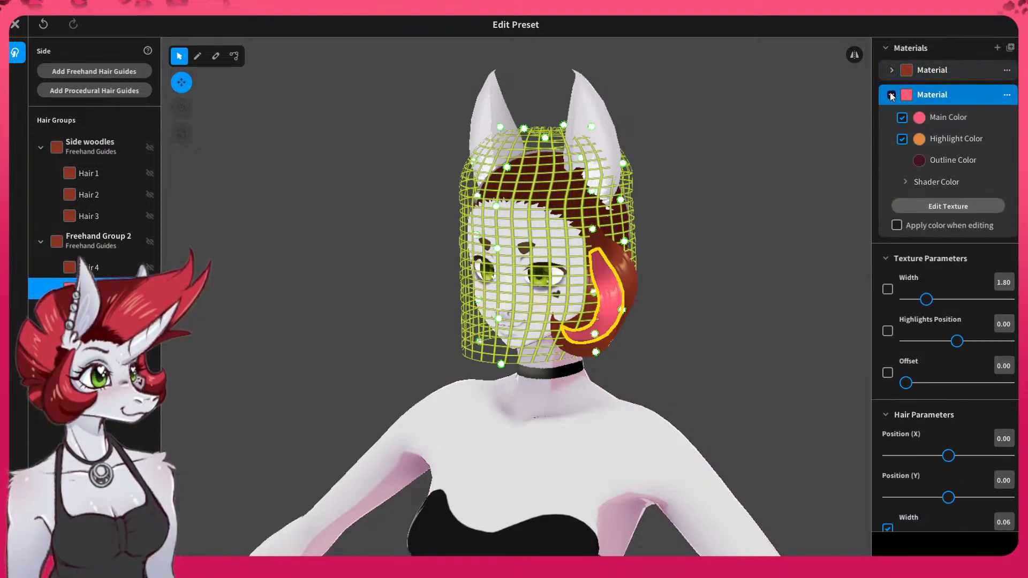
pyautogui.click(901, 228)
pyautogui.click(684, 160)
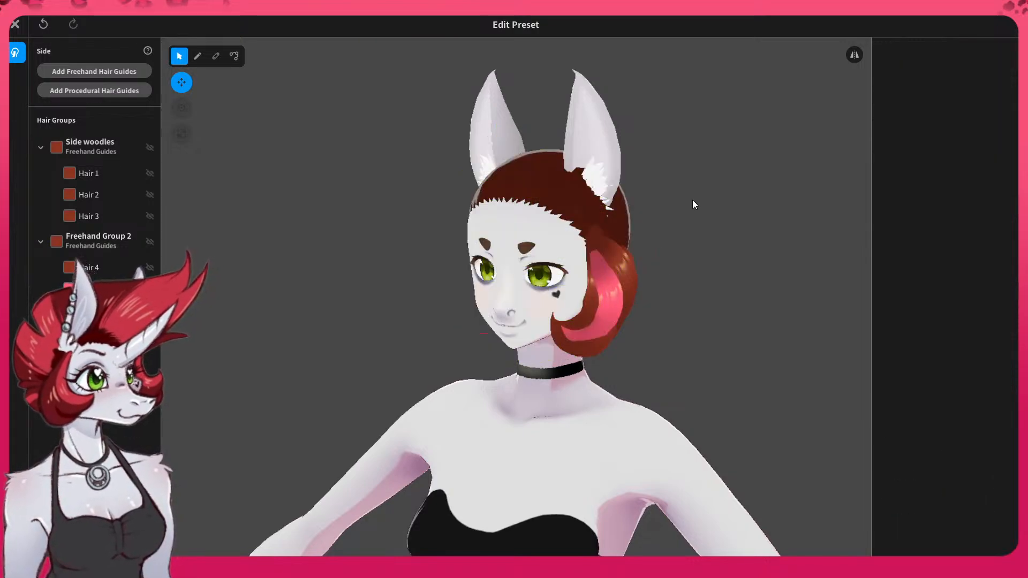
pyautogui.moveTo(693, 200)
pyautogui.mouseDown()
pyautogui.moveTo(668, 194)
pyautogui.moveTo(696, 175)
pyautogui.moveTo(715, 194)
pyautogui.moveTo(677, 188)
pyautogui.mouseUp()
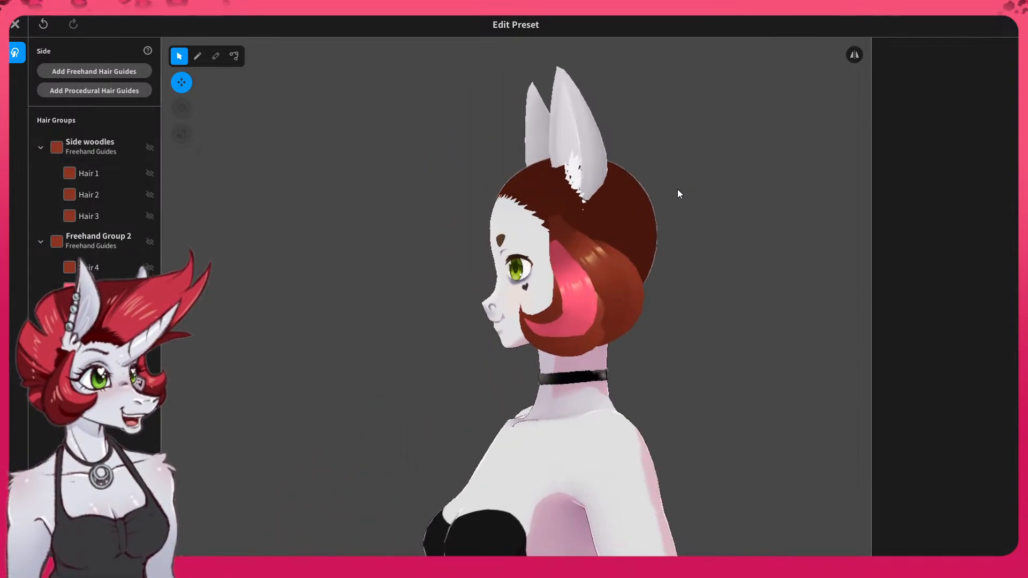
# - Extend the pink strand's root upward along the temple and shift its second control point back to smooth the curve
pyautogui.click(556, 249)
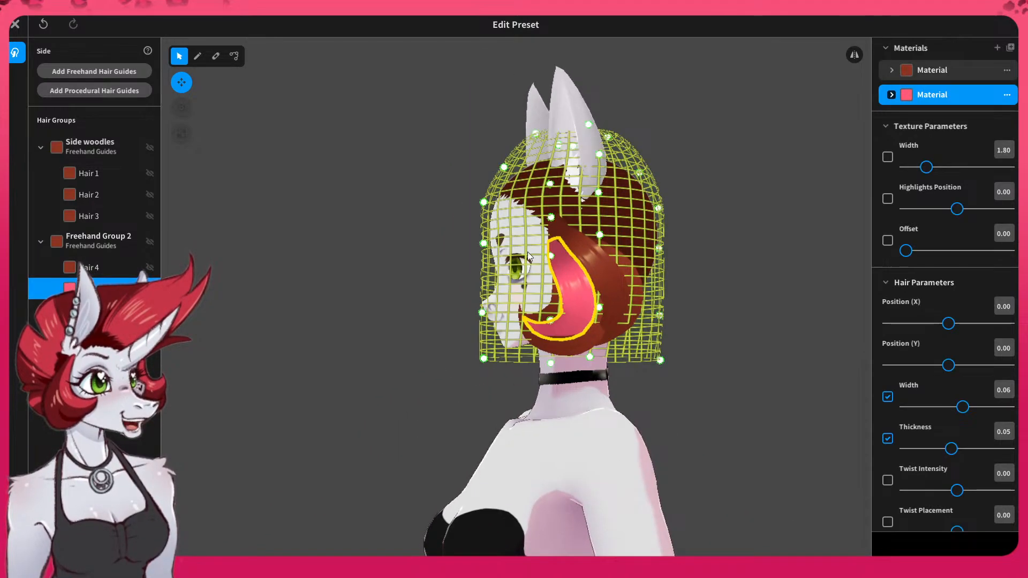
pyautogui.click(234, 56)
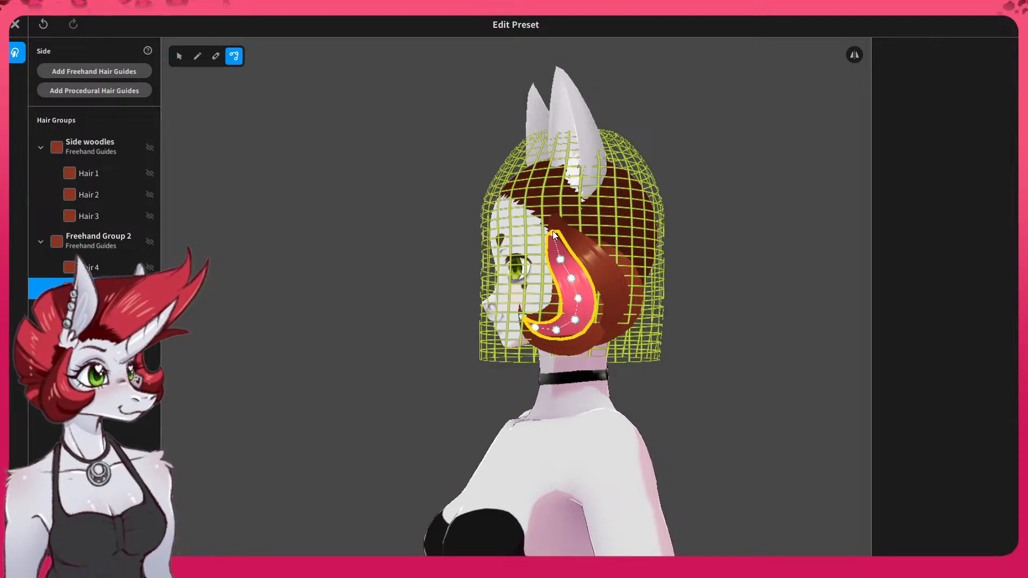
pyautogui.moveTo(554, 238); pyautogui.dragTo(563, 258)
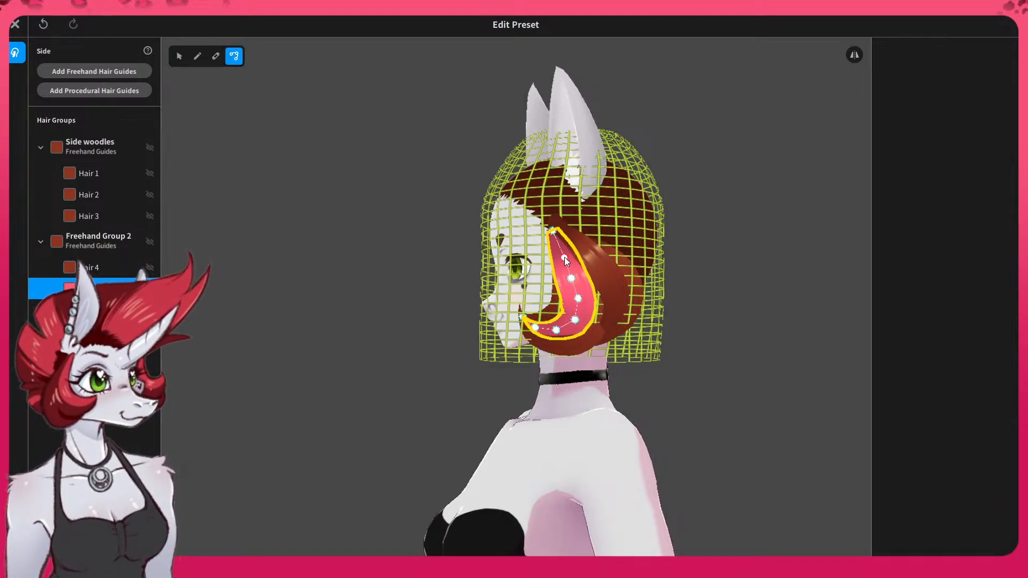
pyautogui.click(815, 275)
pyautogui.moveTo(814, 274); pyautogui.dragTo(664, 287, button='right')
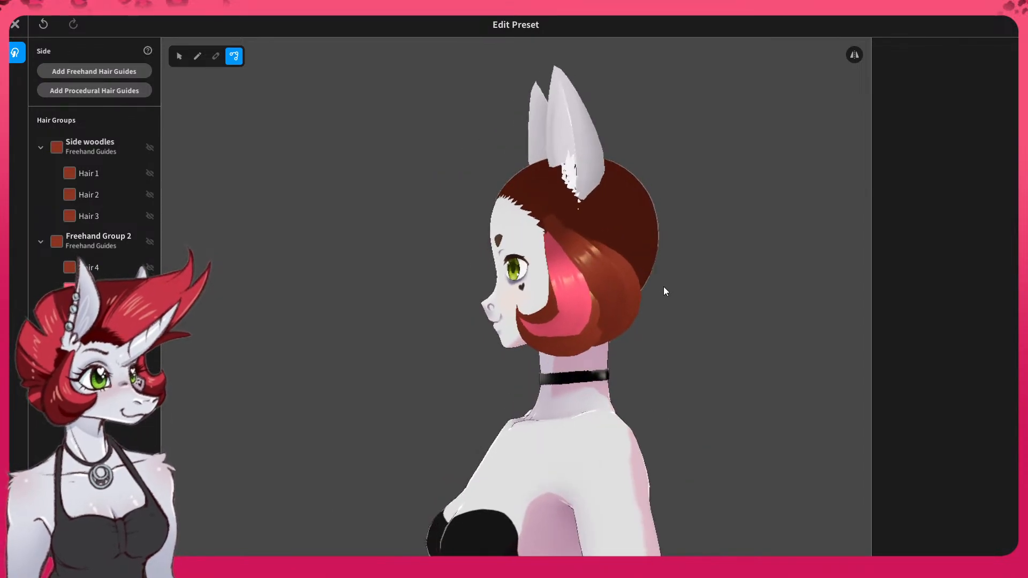
pyautogui.click(572, 317)
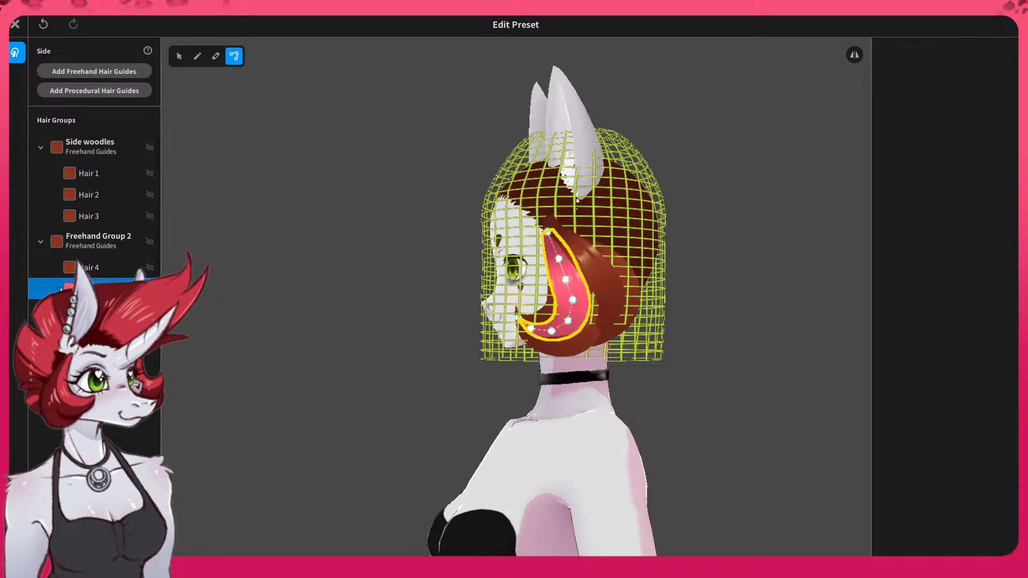
# - Shift the pink material's Main Color toward red, to #FF4D5A
pyautogui.rightClick(83, 289)
pyautogui.click(110, 282)
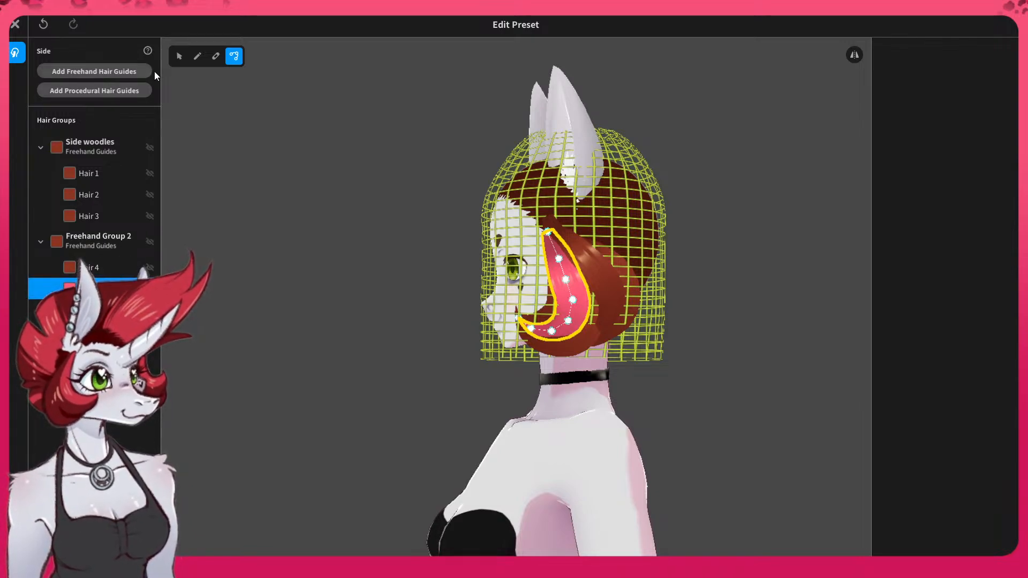
pyautogui.click(179, 56)
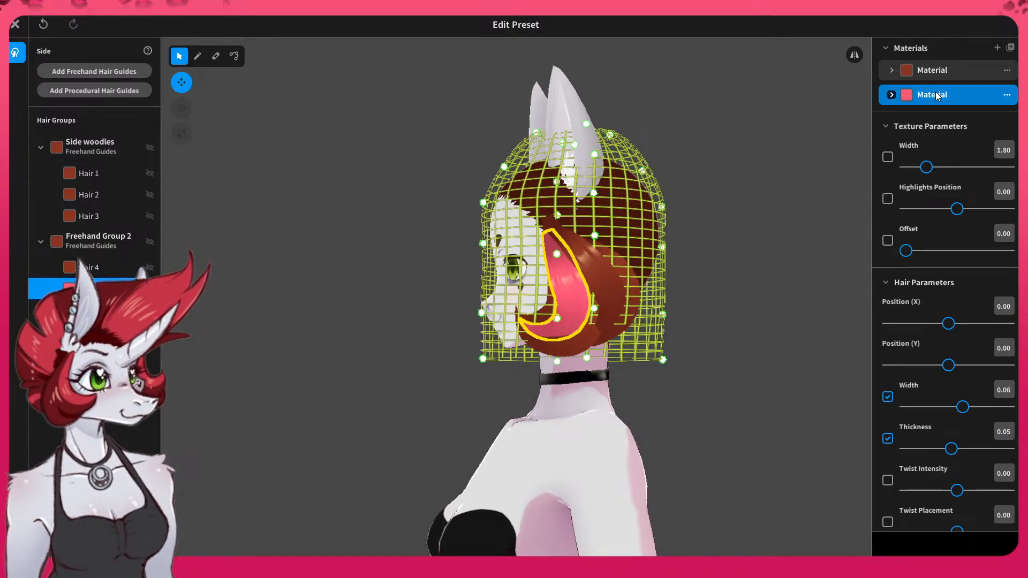
pyautogui.click(892, 96)
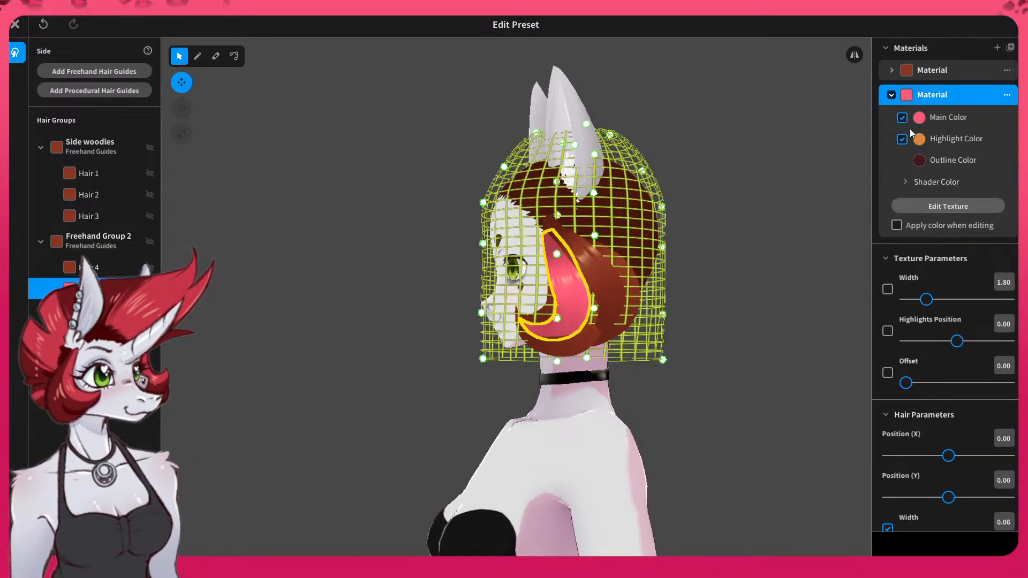
pyautogui.click(917, 118)
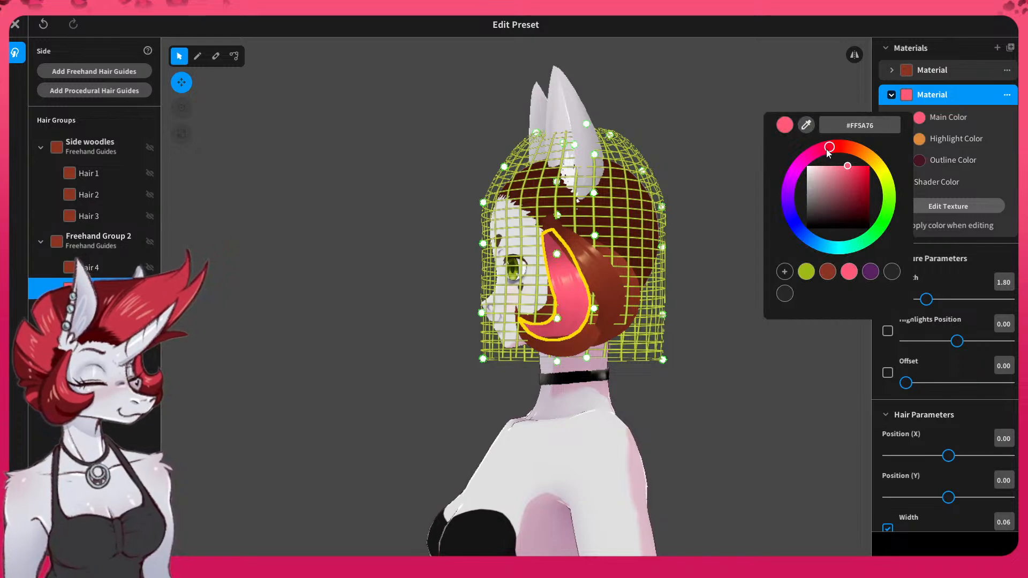
pyautogui.moveTo(832, 150); pyautogui.dragTo(837, 149)
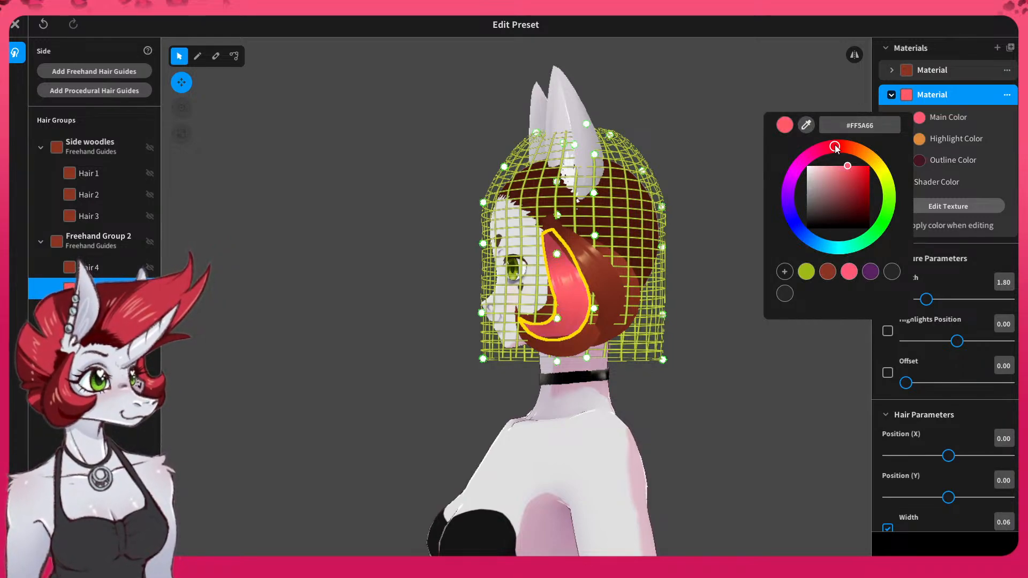
pyautogui.click(849, 165)
pyautogui.click(851, 165)
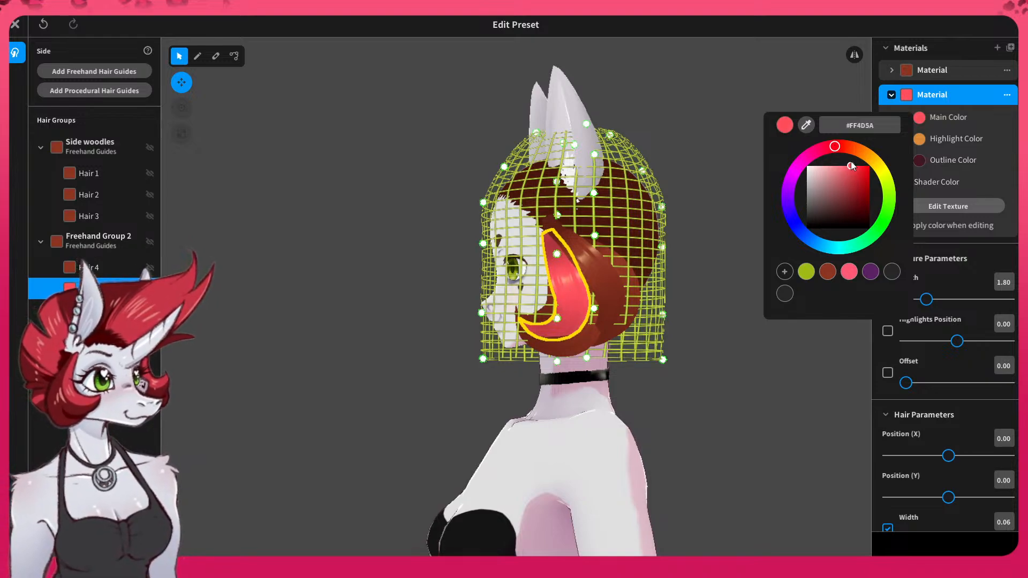
# - Undo the eyedropper color pick, set the pink material's Main Color to #FF4D5E, and save it as a swatch
pyautogui.click(806, 124)
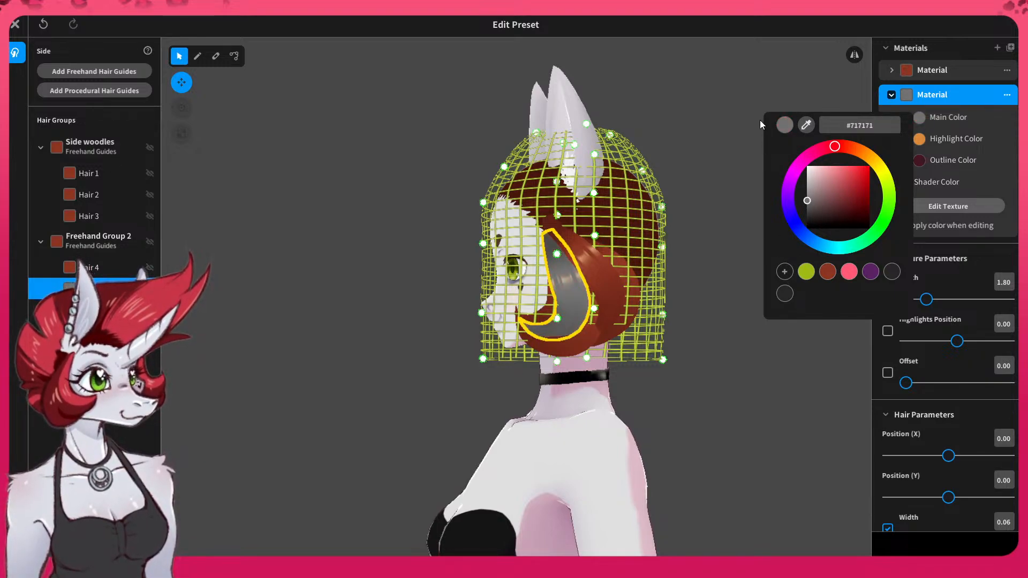
pyautogui.hotkey('ctrl', 'z')
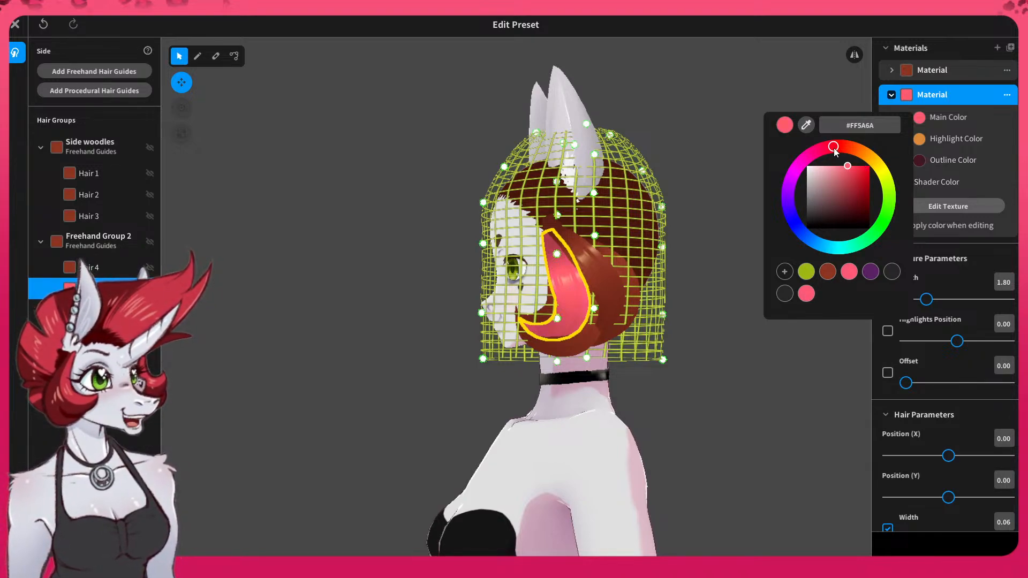
pyautogui.moveTo(849, 165); pyautogui.dragTo(850, 159)
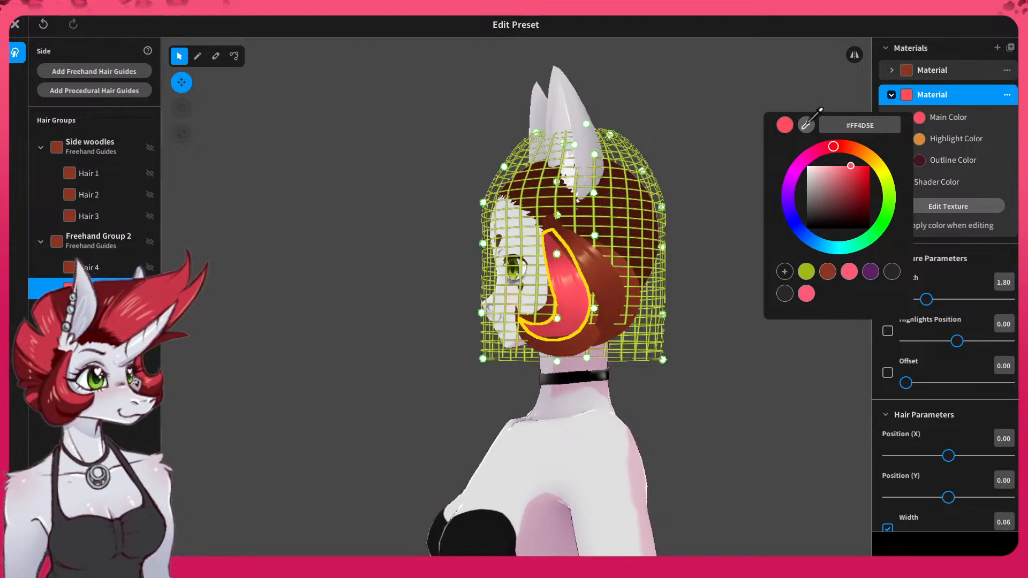
pyautogui.click(785, 272)
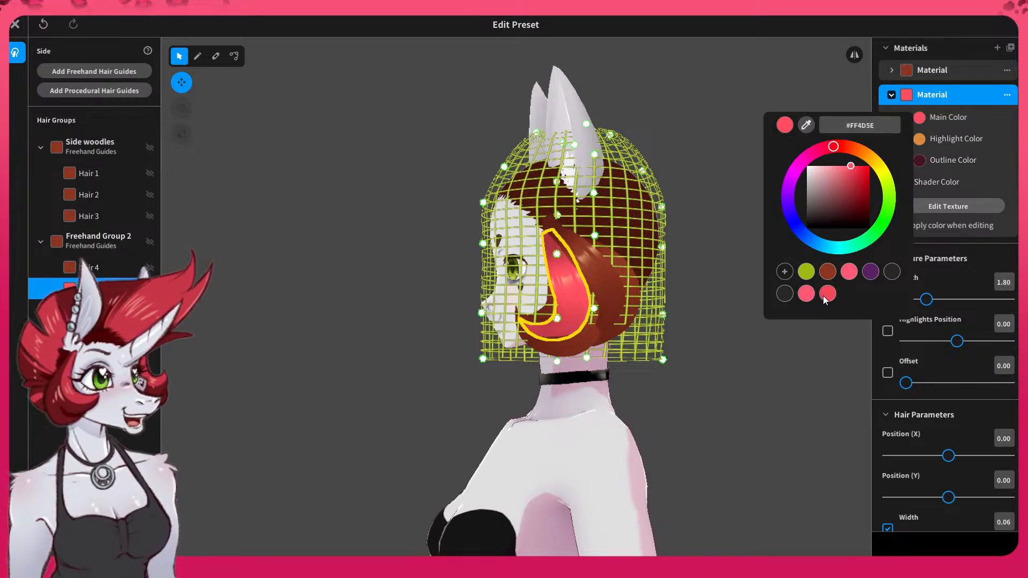
pyautogui.click(700, 102)
# - Draw a trial 0.06-wide pink strand in front of the pink curl, undo it, and set the Width for new hairs to 0.03
pyautogui.moveTo(637, 209); pyautogui.dragTo(724, 217, button='right')
pyautogui.click(723, 231)
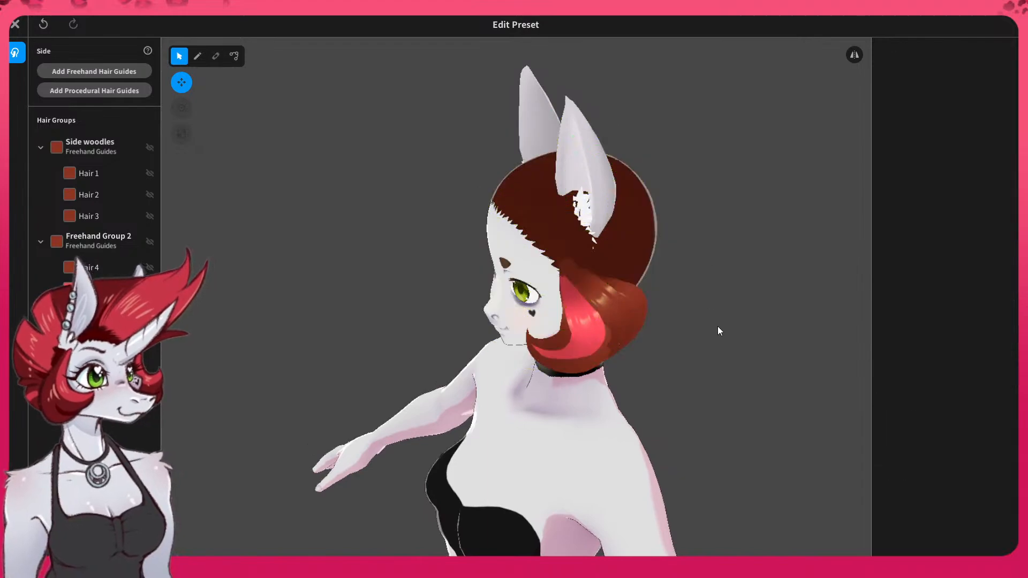
pyautogui.moveTo(718, 326); pyautogui.dragTo(651, 293, button='right')
pyautogui.click(94, 289)
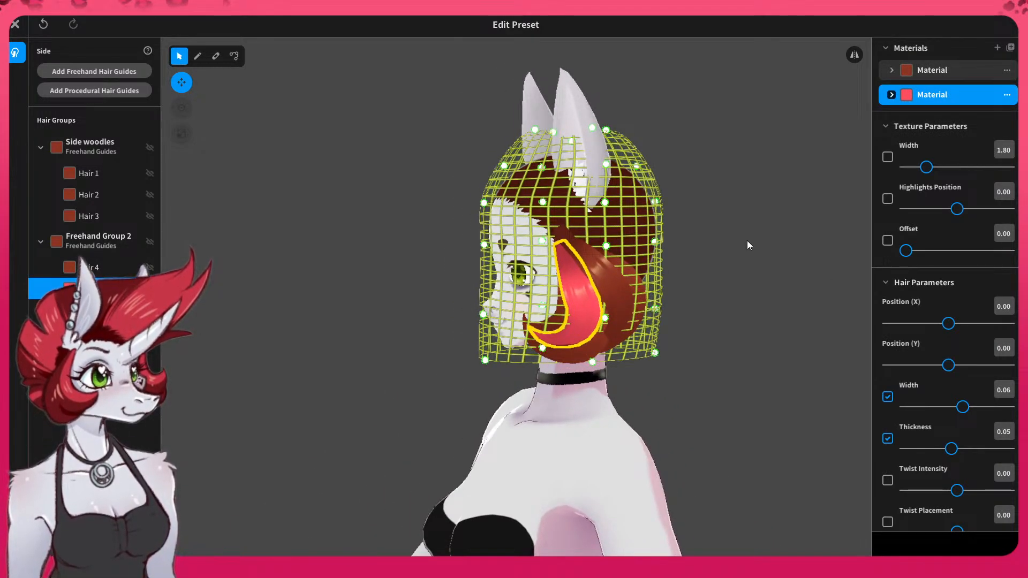
pyautogui.click(198, 55)
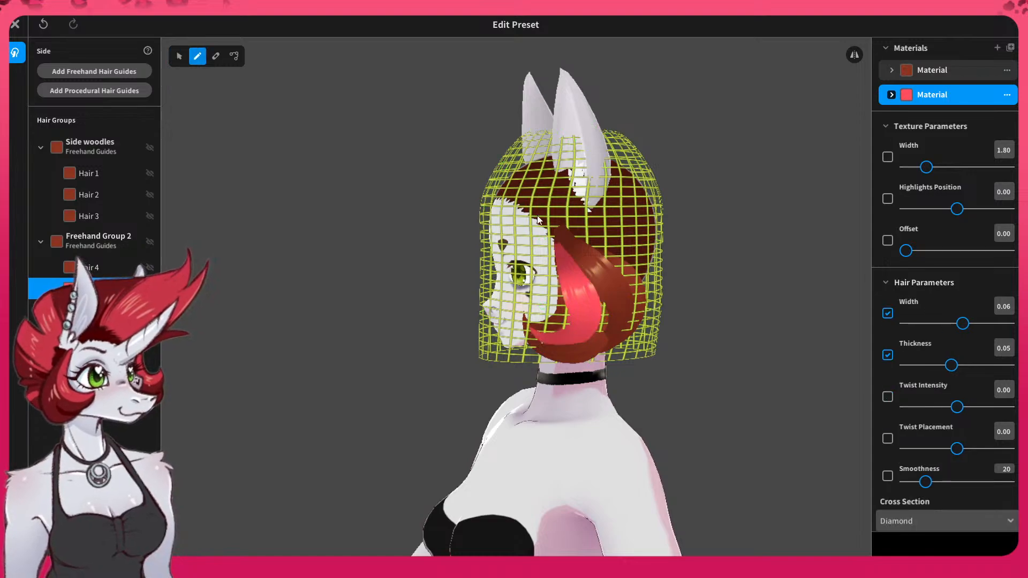
pyautogui.moveTo(553, 229)
pyautogui.mouseDown()
pyautogui.moveTo(563, 309)
pyautogui.moveTo(550, 327)
pyautogui.moveTo(533, 314)
pyautogui.mouseUp()
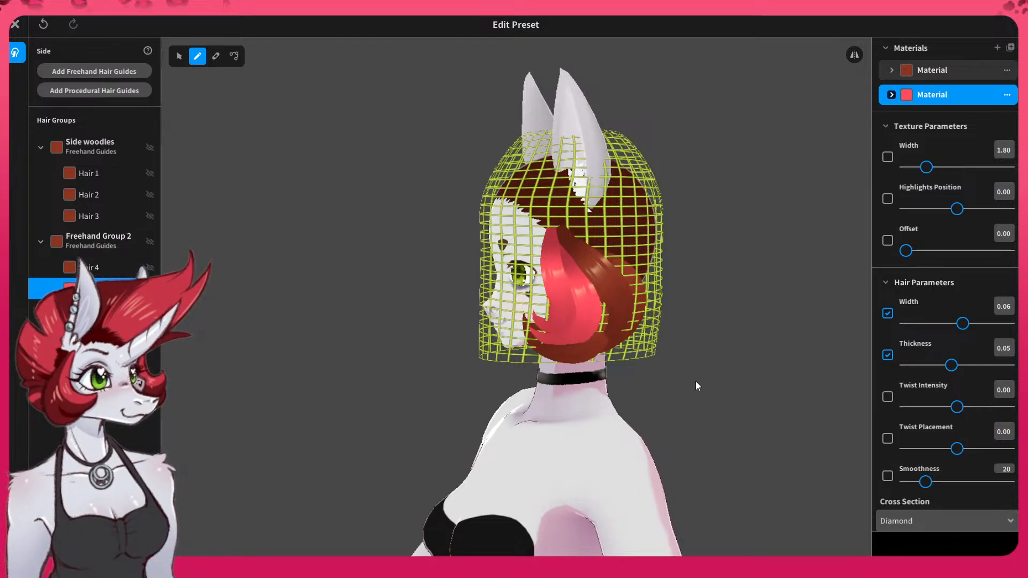
pyautogui.moveTo(657, 245)
pyautogui.mouseDown(button='right')
pyautogui.moveTo(680, 253)
pyautogui.moveTo(713, 235)
pyautogui.moveTo(663, 243)
pyautogui.mouseUp(button='right')
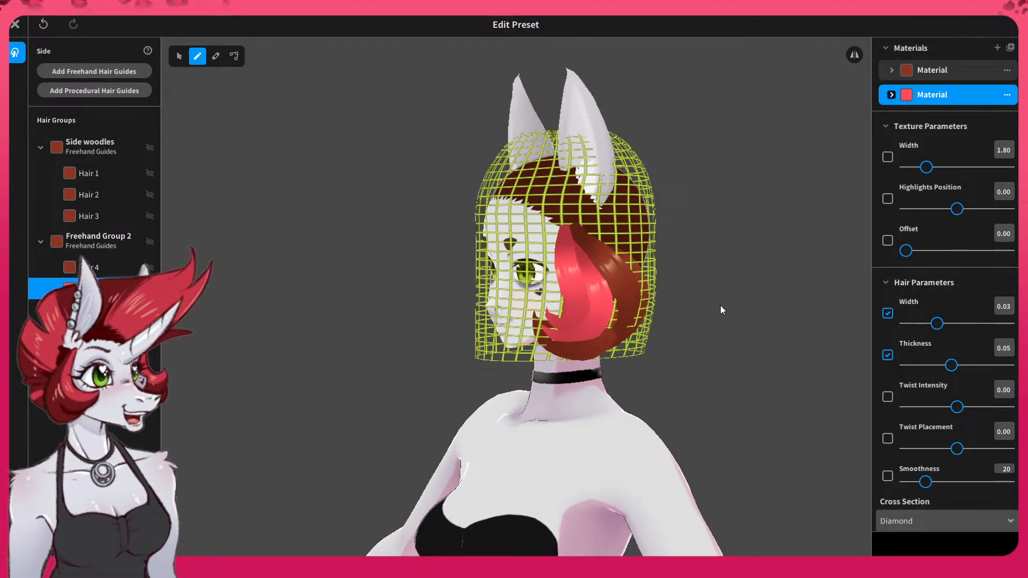
pyautogui.hotkey('ctrl', 'z')
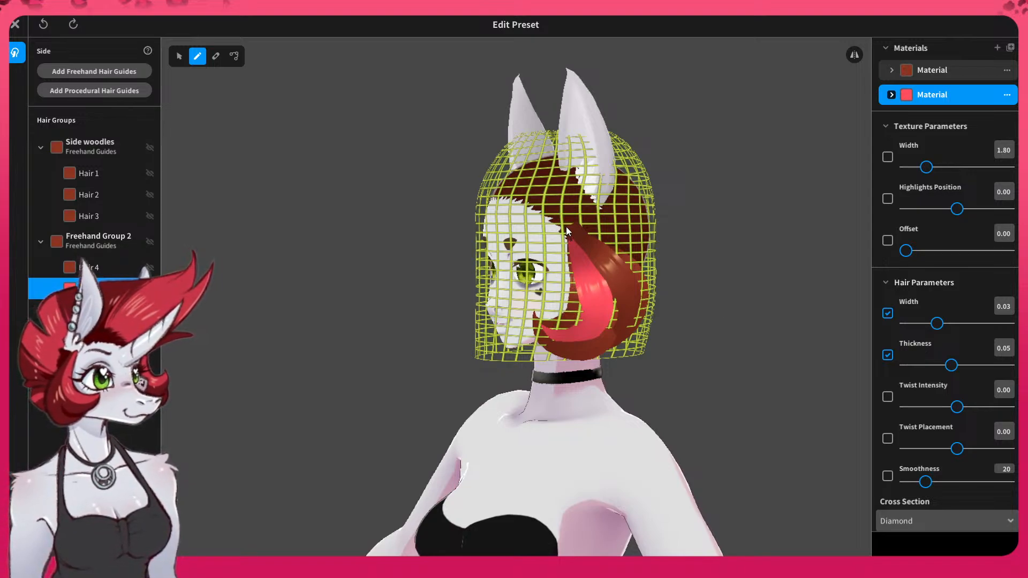
# - Draw a narrow pink strand from the temple down to an upturned curl on the cheek, replacing the first attempt
pyautogui.moveTo(566, 227); pyautogui.dragTo(574, 310)
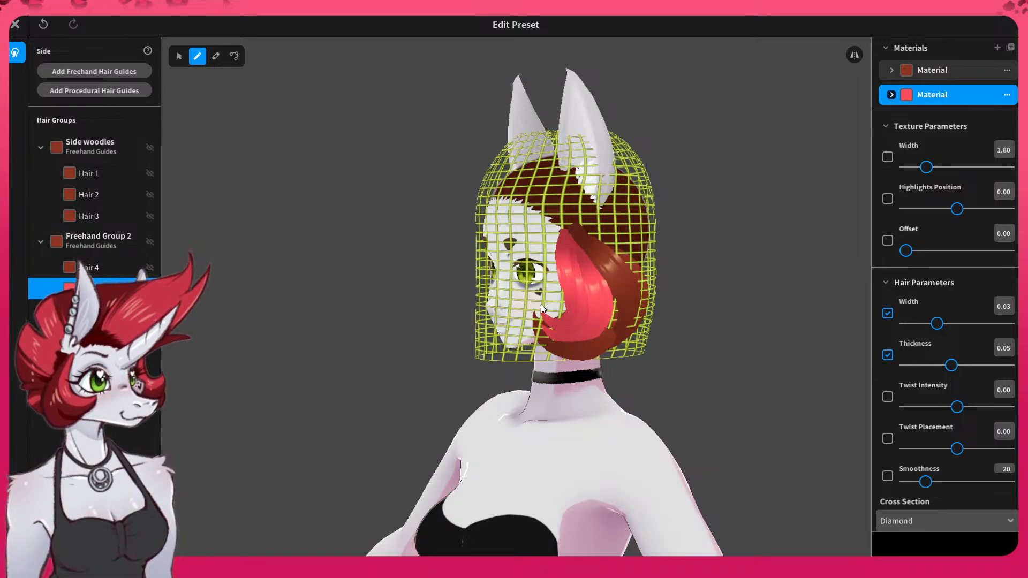
pyautogui.moveTo(563, 294)
pyautogui.mouseDown()
pyautogui.moveTo(567, 307)
pyautogui.moveTo(558, 304)
pyautogui.mouseUp()
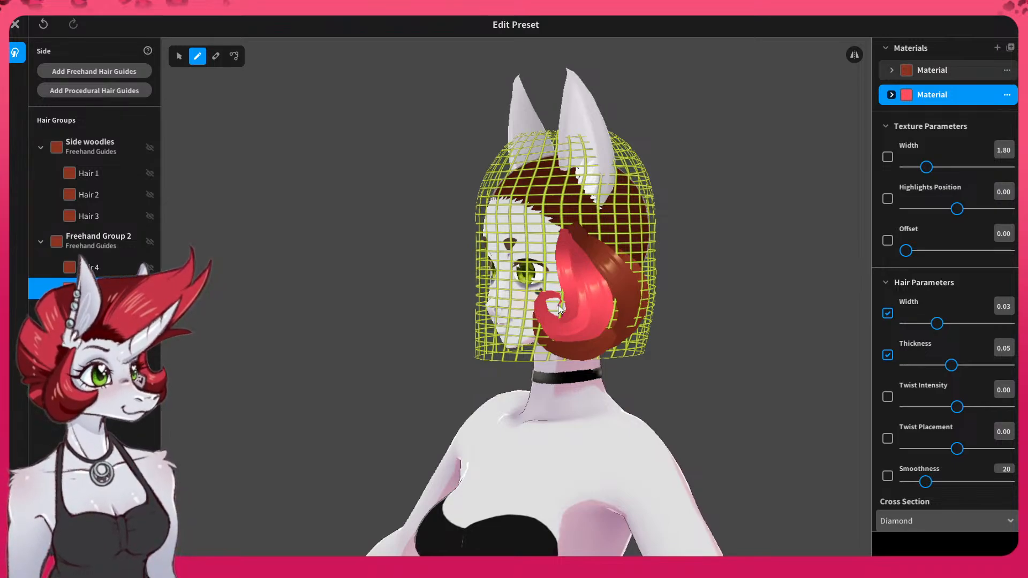
pyautogui.moveTo(558, 309); pyautogui.dragTo(621, 326, button='right')
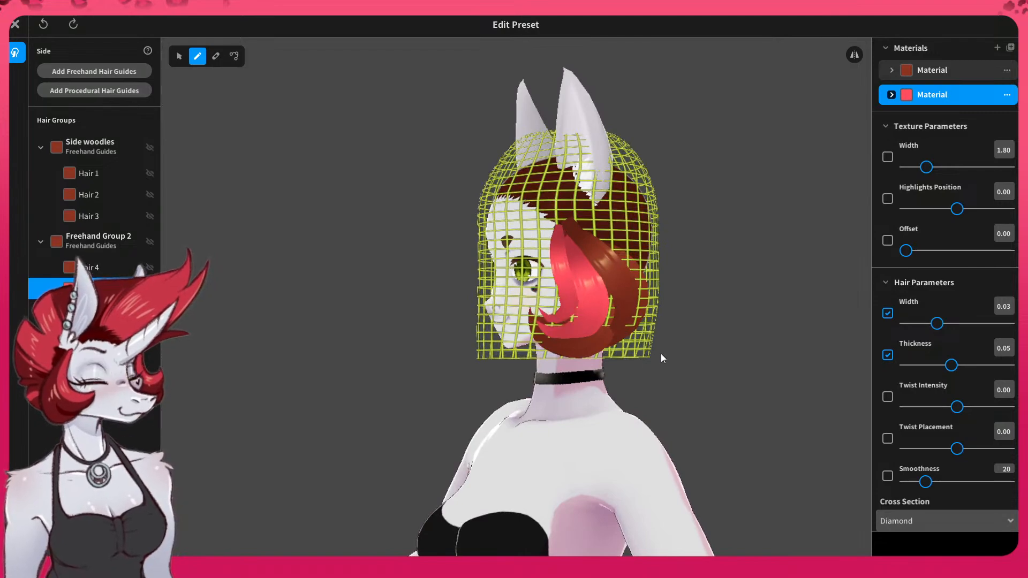
pyautogui.hotkey('ctrl', 'z')
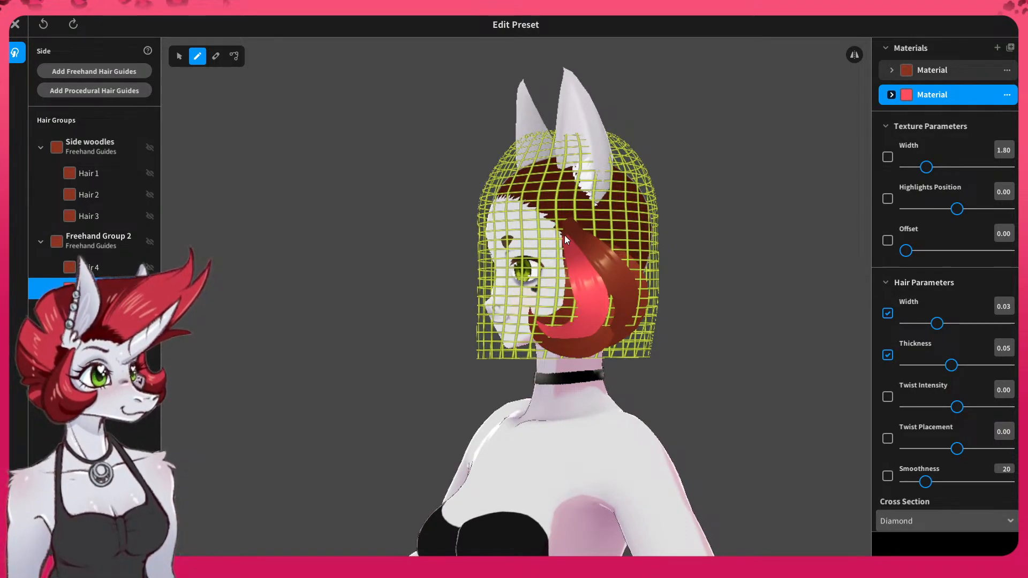
pyautogui.moveTo(577, 292)
pyautogui.mouseDown()
pyautogui.moveTo(563, 325)
pyautogui.moveTo(532, 313)
pyautogui.mouseUp()
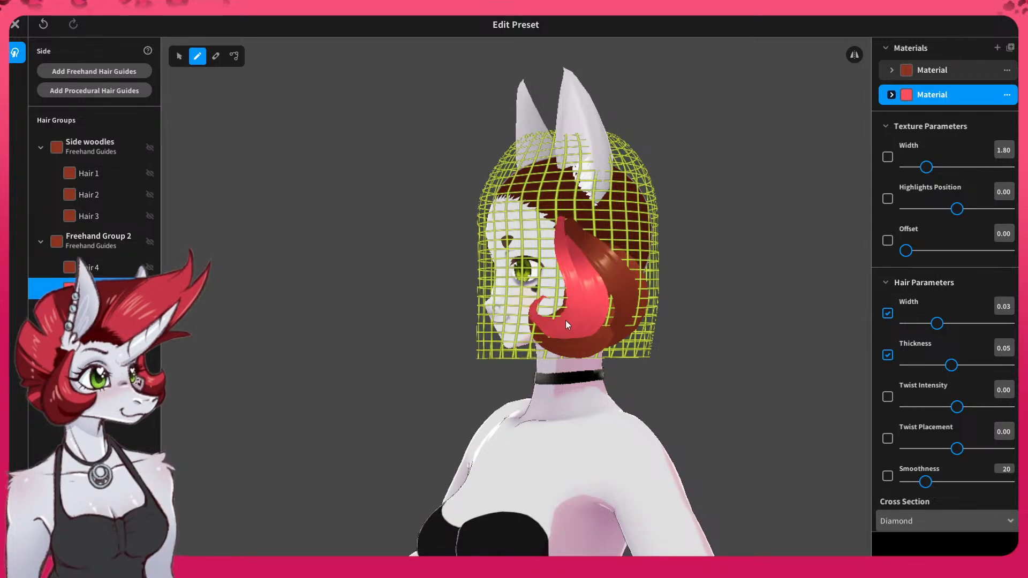
# - Shift a lower control point of the new front pink strand inward to smooth its curl, and check it from several angles
pyautogui.click(180, 55)
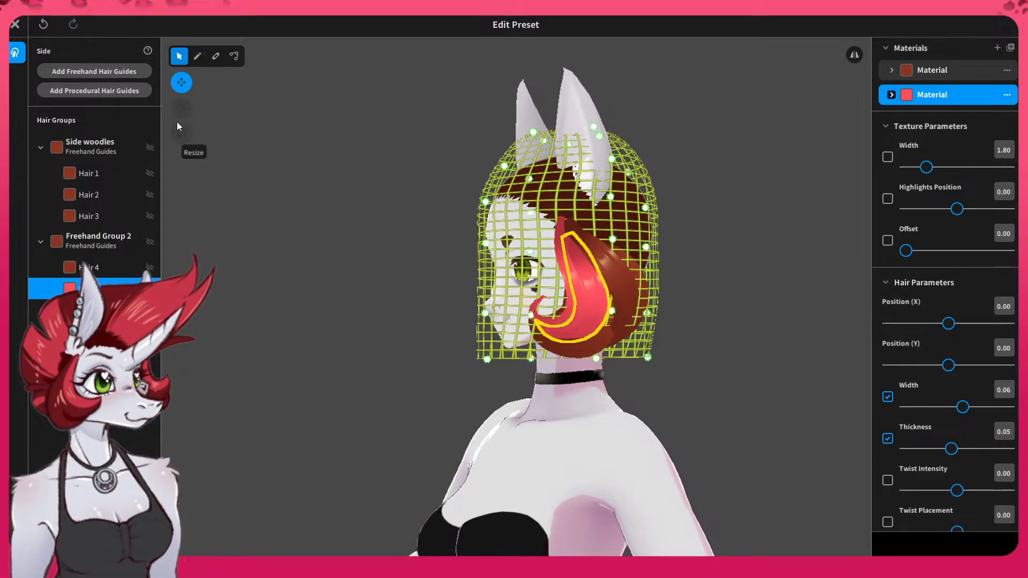
pyautogui.click(563, 317)
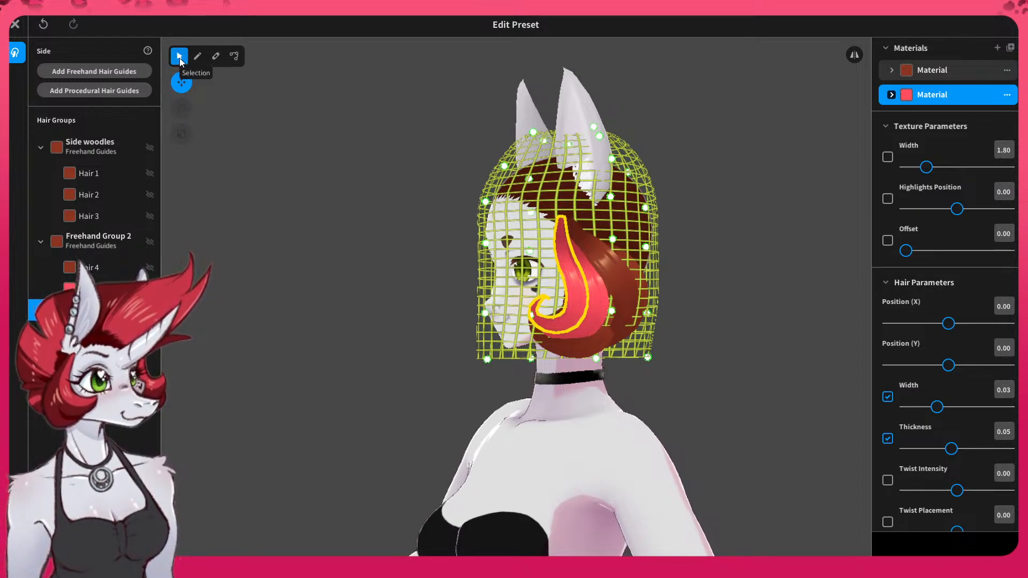
pyautogui.click(234, 56)
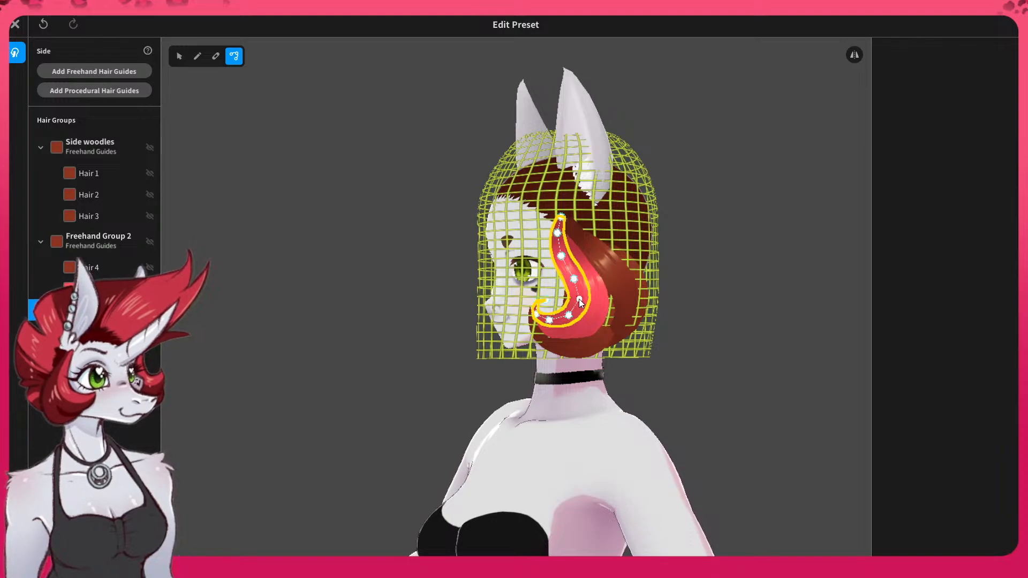
pyautogui.moveTo(569, 316); pyautogui.dragTo(571, 310)
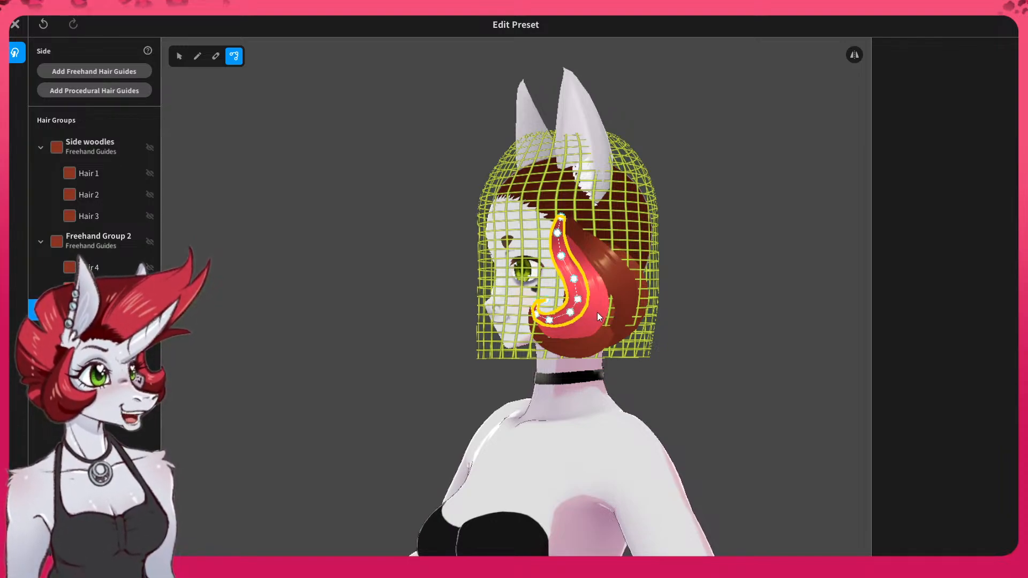
pyautogui.click(808, 199)
pyautogui.moveTo(776, 249)
pyautogui.mouseDown(button='right')
pyautogui.moveTo(788, 252)
pyautogui.moveTo(773, 246)
pyautogui.mouseUp(button='right')
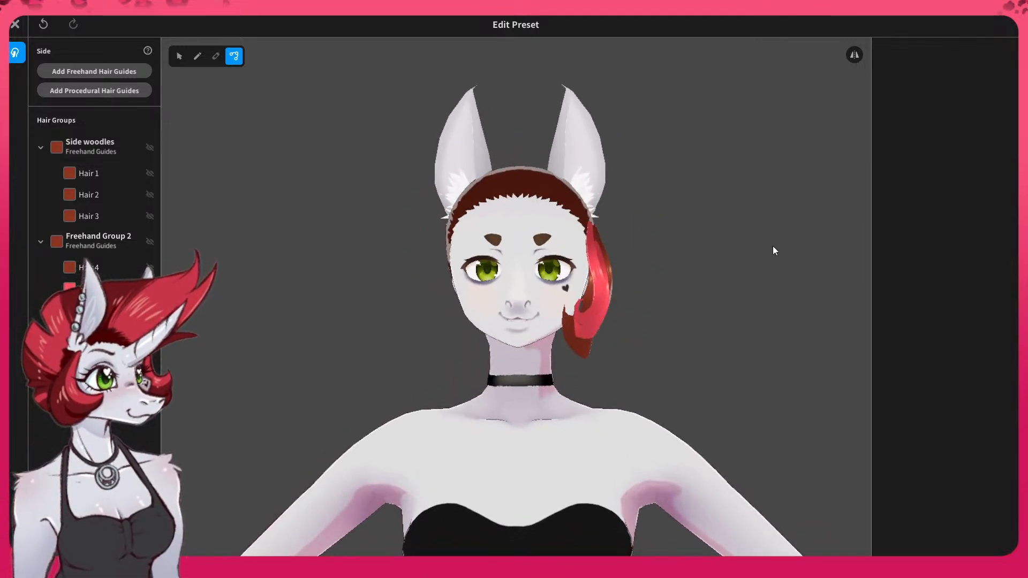
pyautogui.click(593, 306)
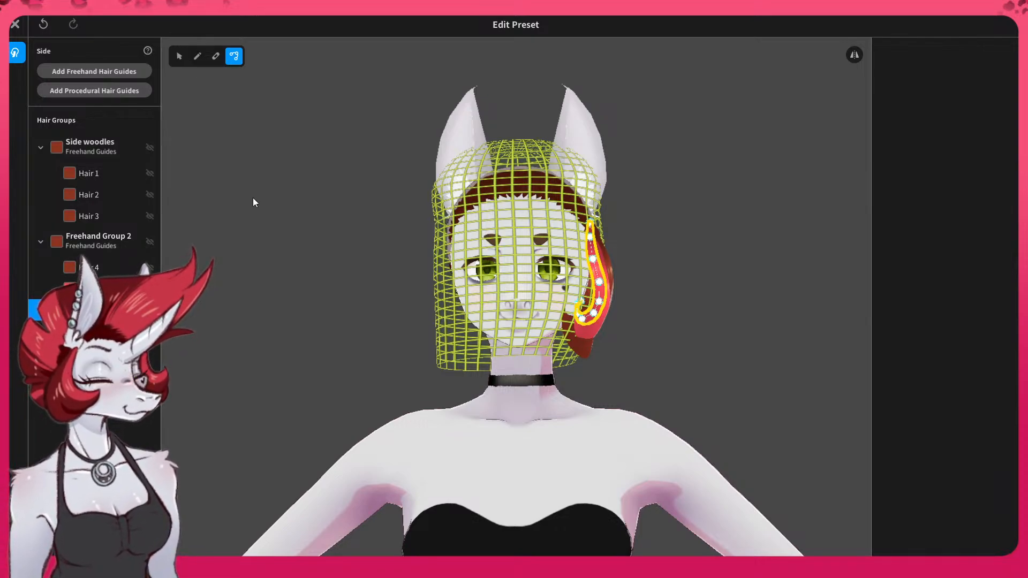
pyautogui.moveTo(253, 198); pyautogui.dragTo(228, 217, button='right')
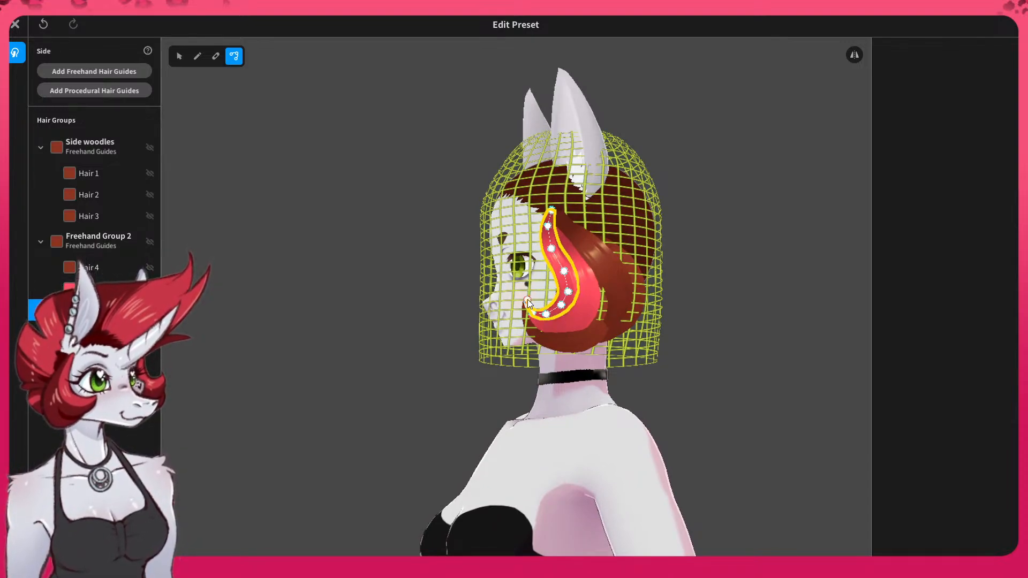
pyautogui.click(698, 301)
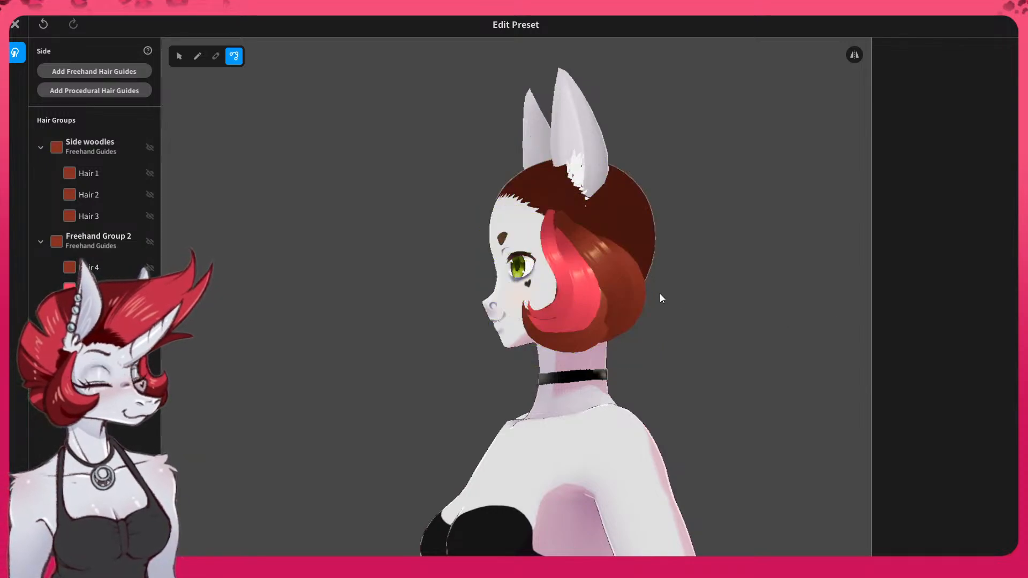
pyautogui.moveTo(659, 294)
pyautogui.mouseDown(button='right')
pyautogui.moveTo(719, 298)
pyautogui.moveTo(670, 309)
pyautogui.moveTo(641, 297)
pyautogui.moveTo(711, 294)
pyautogui.moveTo(651, 295)
pyautogui.moveTo(645, 310)
pyautogui.moveTo(686, 323)
pyautogui.moveTo(675, 300)
pyautogui.mouseUp(button='right')
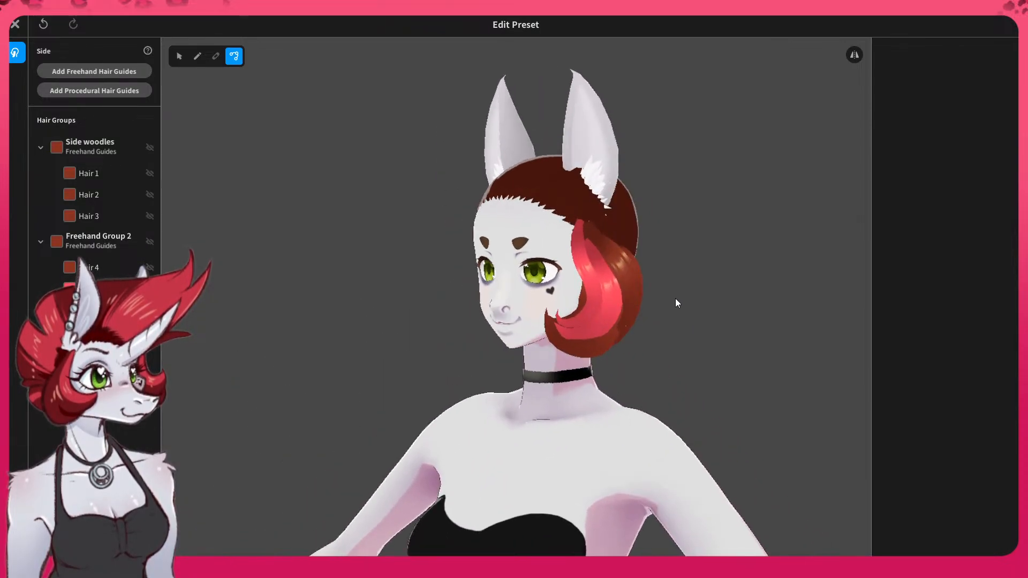
# - Target the Side woodles group through Hair 3 and get the drawing brush ready with the pink material
pyautogui.click(92, 215)
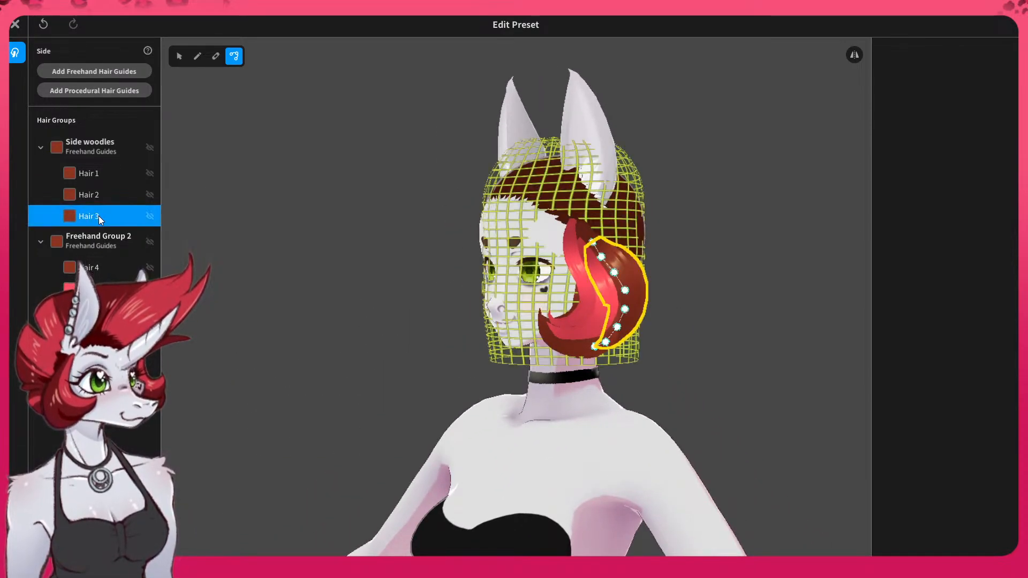
pyautogui.click(198, 57)
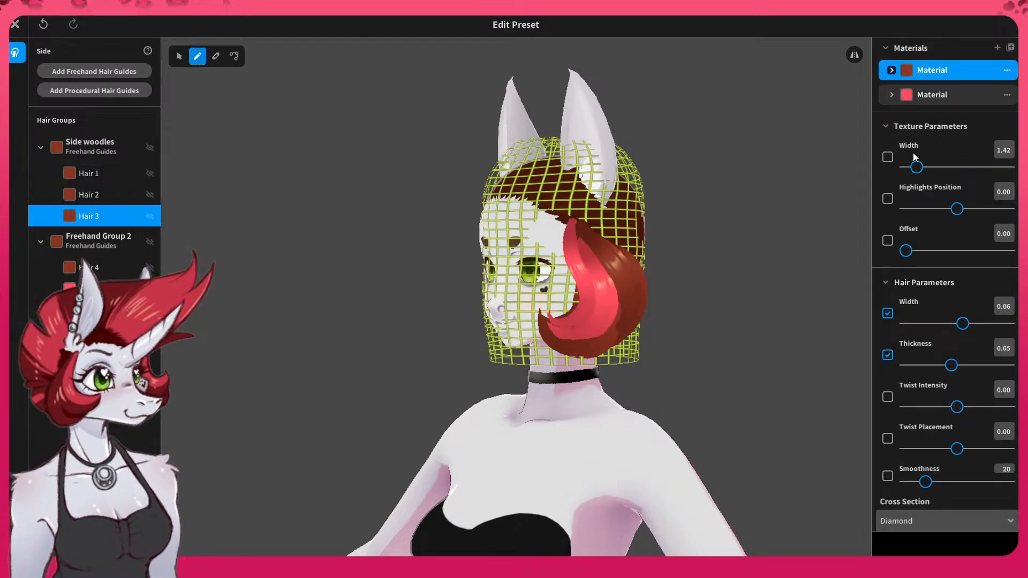
pyautogui.click(943, 95)
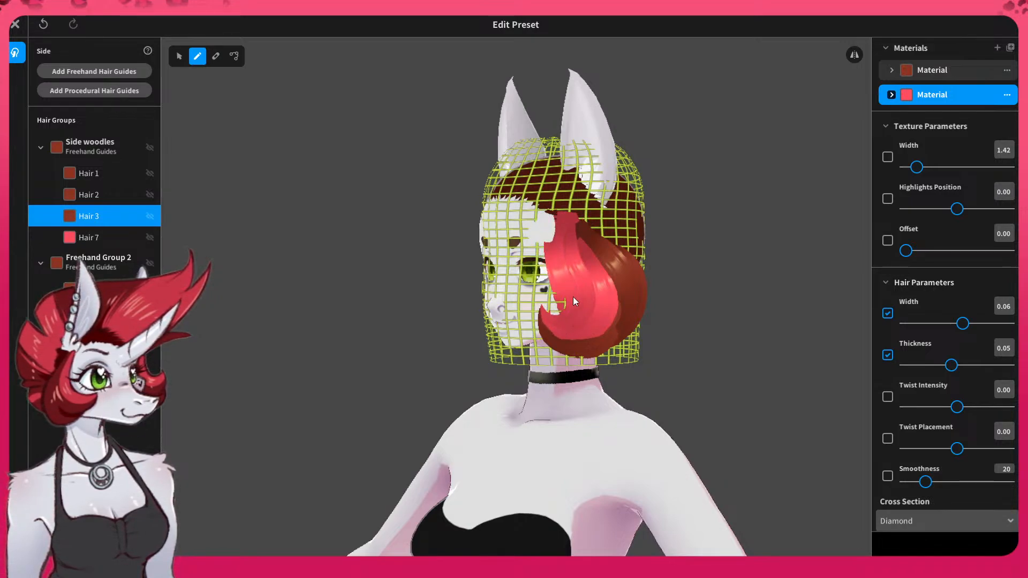
# - Try several pink strands in front of the curl, narrowing to Width 0.04 and Thickness 0.02, and undo each one
pyautogui.hotkey('ctrl', 'z')
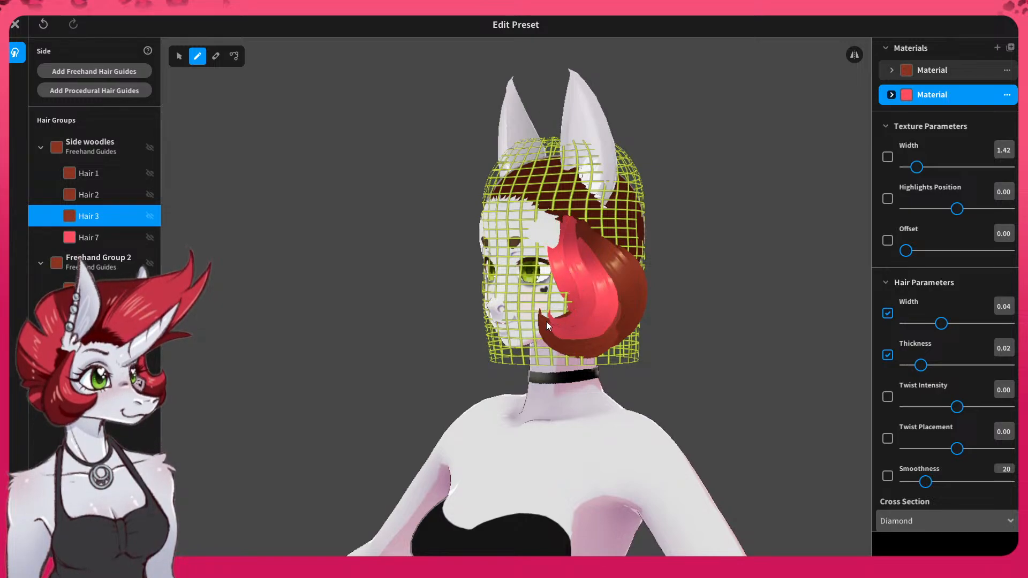
pyautogui.hotkey('ctrl', 'z')
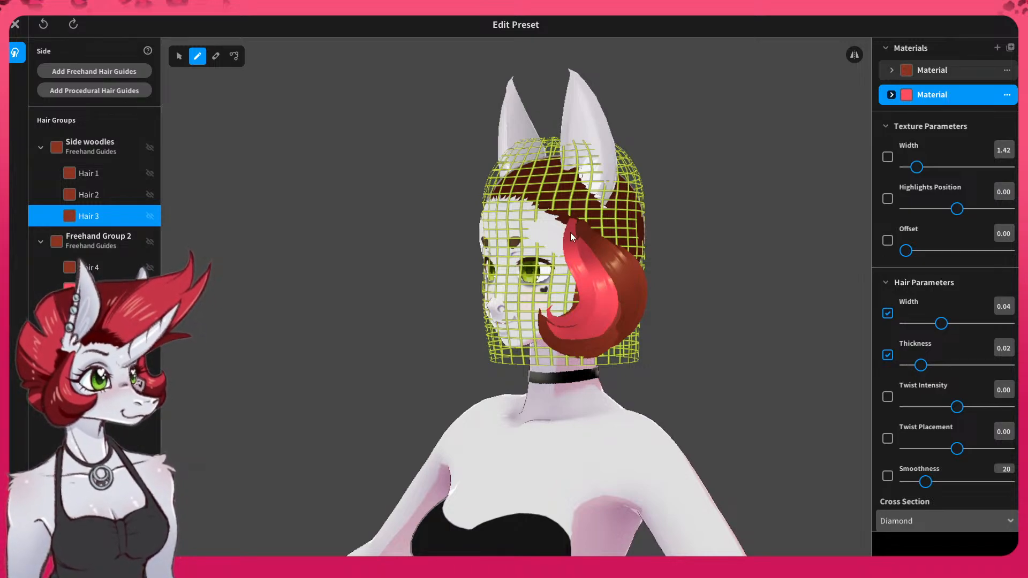
pyautogui.moveTo(567, 211)
pyautogui.mouseDown()
pyautogui.moveTo(584, 301)
pyautogui.moveTo(557, 317)
pyautogui.mouseUp()
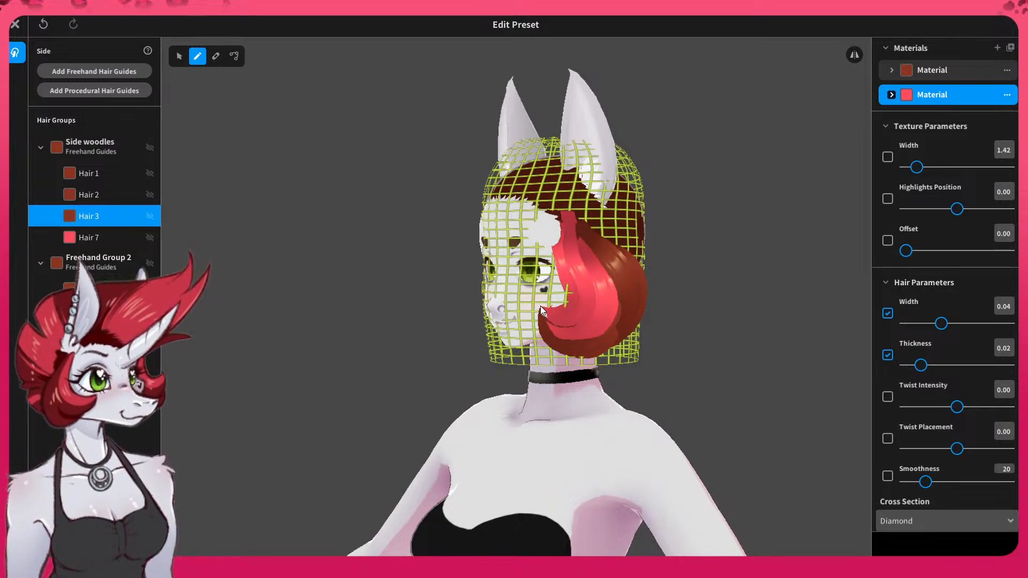
pyautogui.hotkey('ctrl', 'z')
pyautogui.moveTo(570, 225)
pyautogui.mouseDown()
pyautogui.moveTo(587, 307)
pyautogui.moveTo(537, 314)
pyautogui.mouseUp()
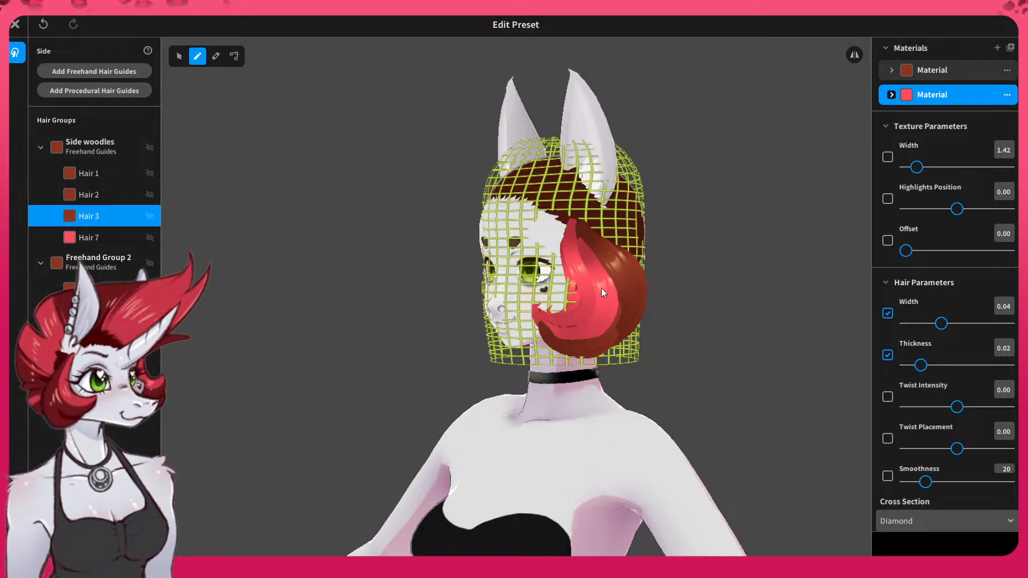
pyautogui.click(150, 262)
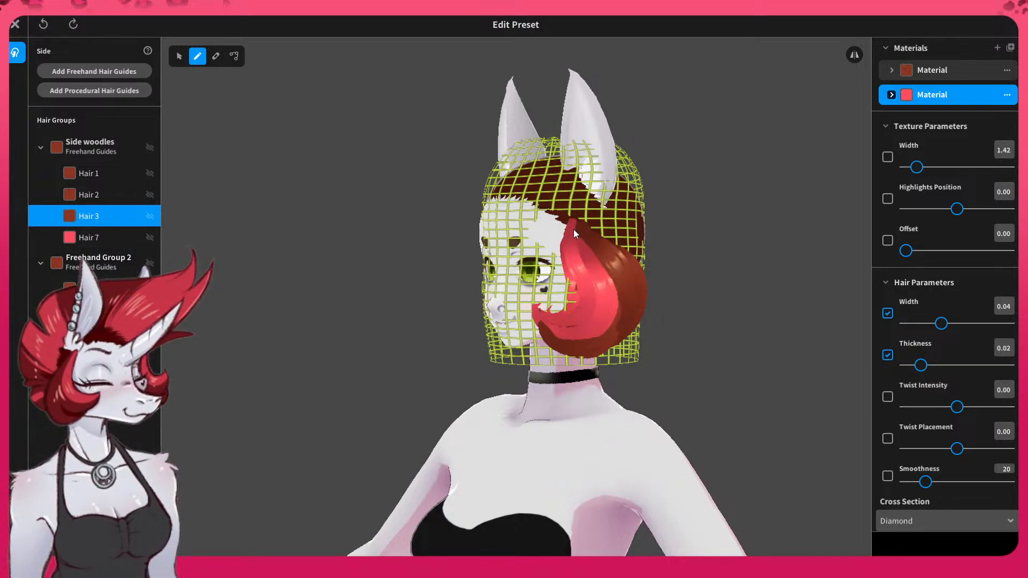
pyautogui.hotkey('ctrl', 'z')
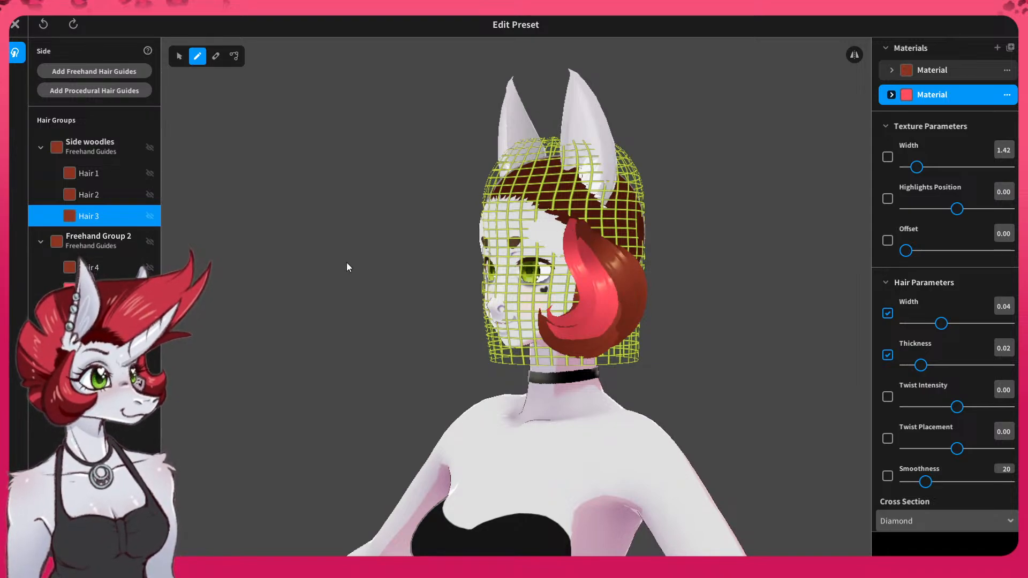
# - Hide Freehand Group 2 and draw a thin pink strand with Width 0.01 and Thickness 0.01 from the temple down to the cheek
pyautogui.click(148, 240)
pyautogui.click(148, 241)
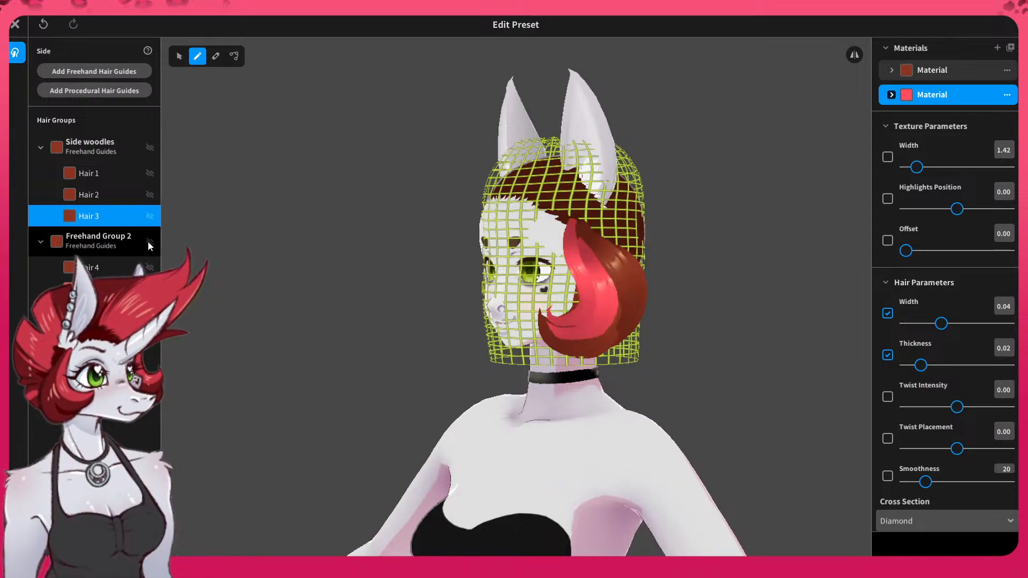
pyautogui.click(149, 241)
pyautogui.moveTo(931, 326); pyautogui.dragTo(922, 327)
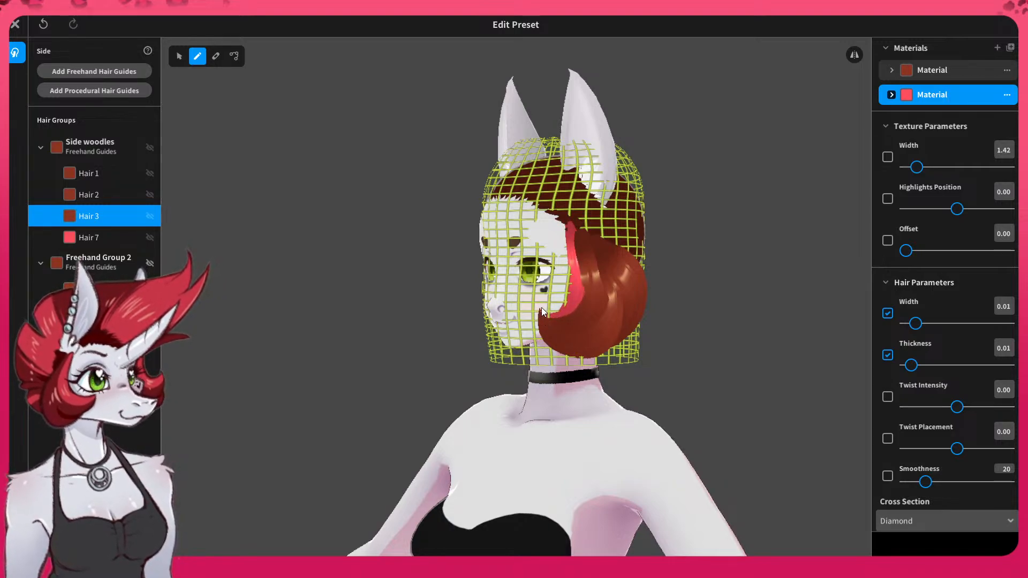
pyautogui.click(107, 238)
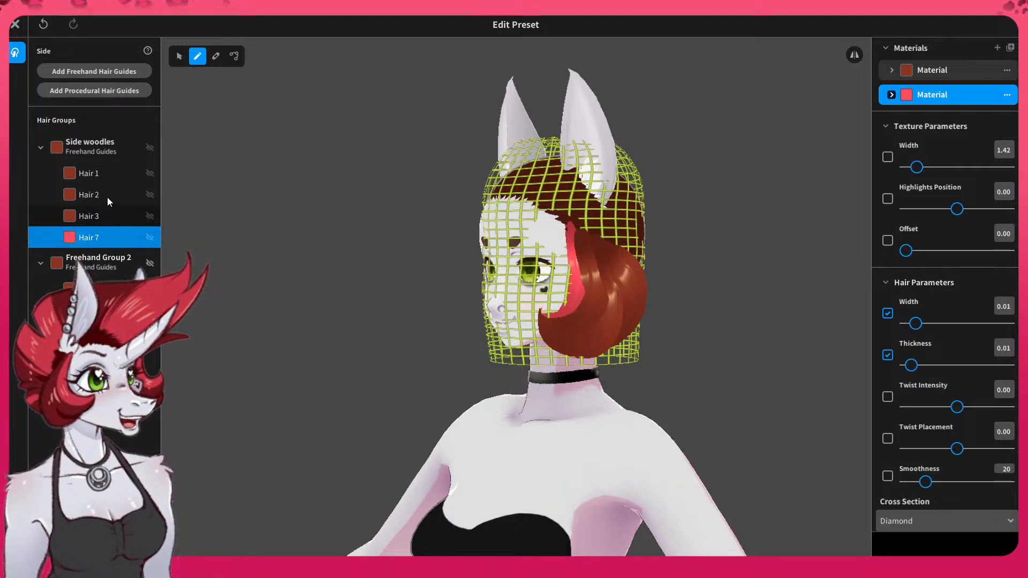
pyautogui.rightClick(109, 241)
pyautogui.click(99, 240)
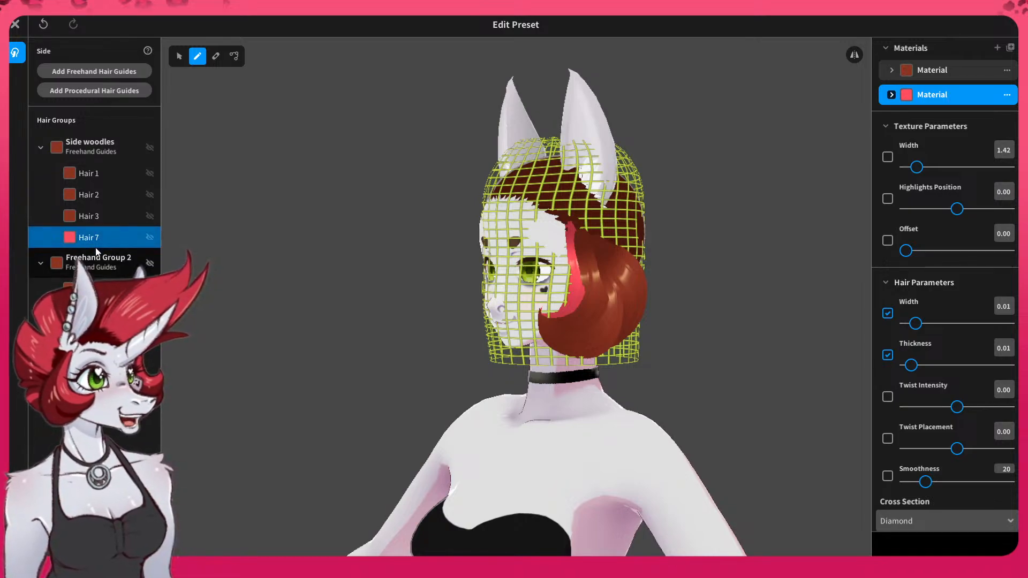
pyautogui.rightClick(71, 237)
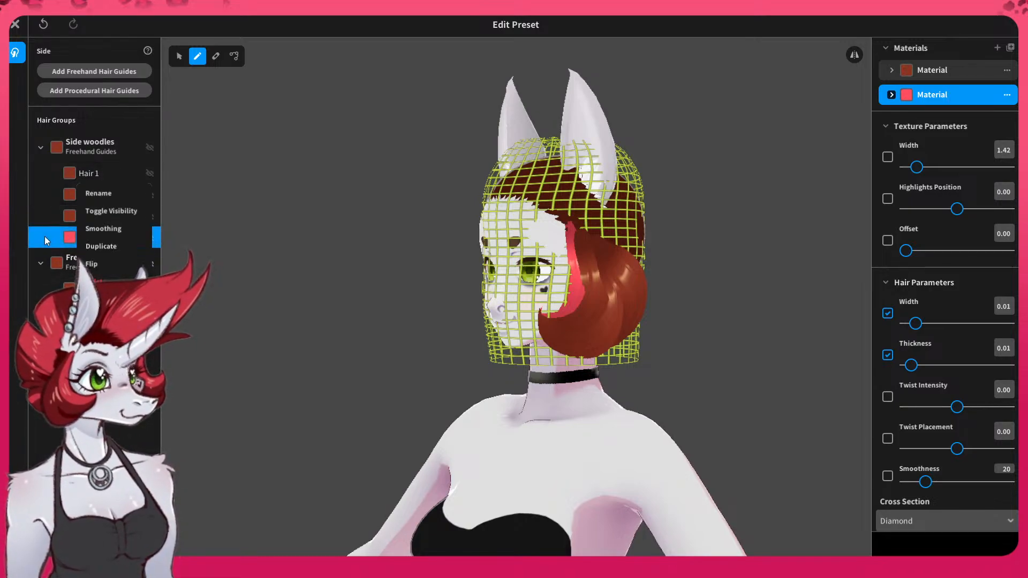
pyautogui.click(48, 236)
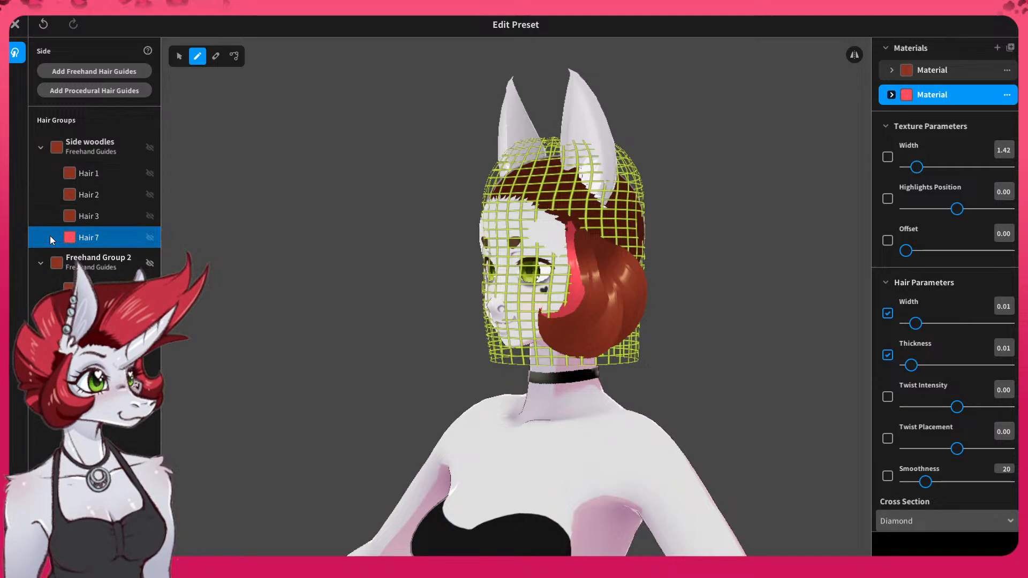
pyautogui.rightClick(115, 240)
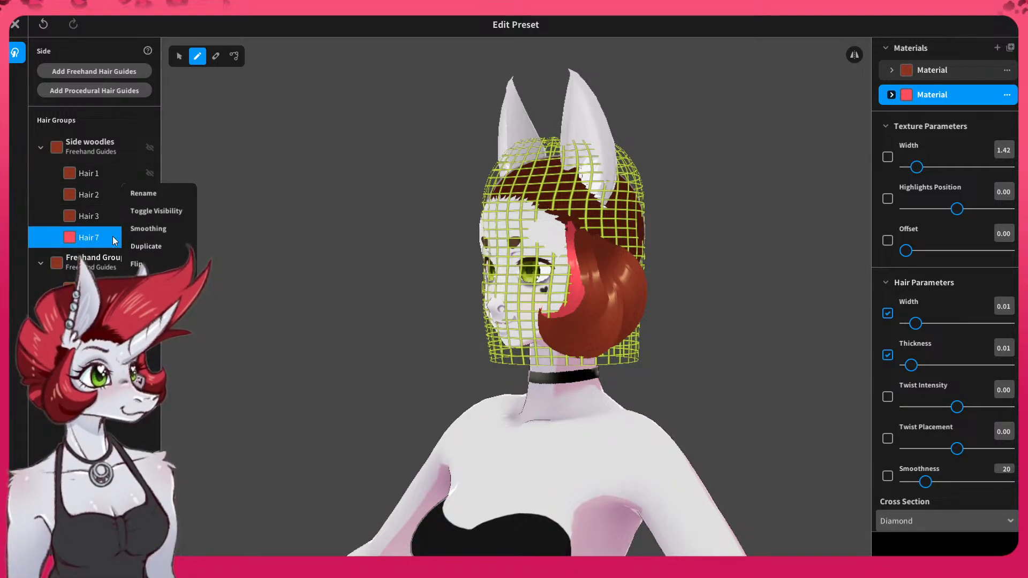
pyautogui.click(107, 240)
pyautogui.rightClick(95, 240)
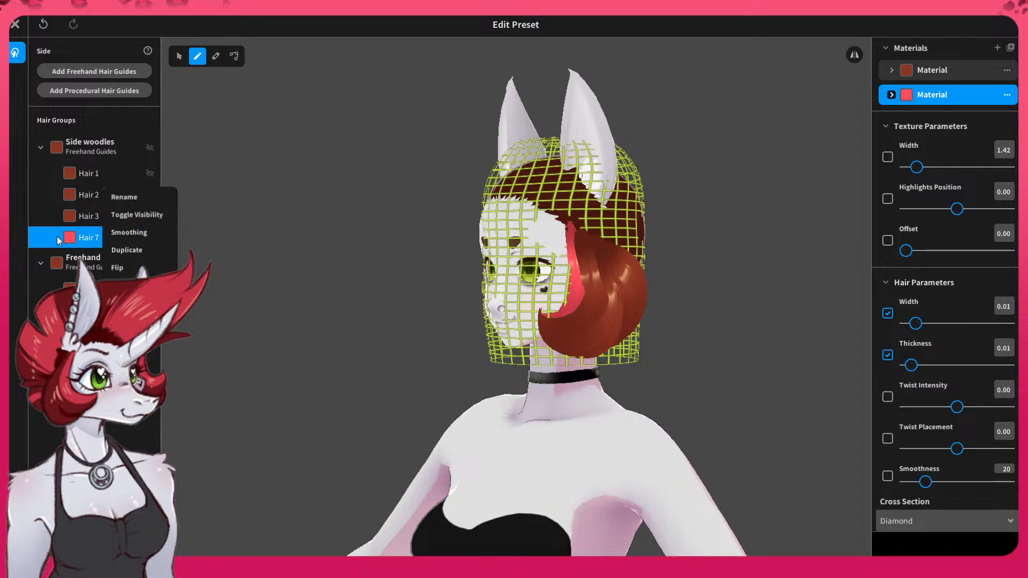
pyautogui.click(71, 240)
pyautogui.click(99, 193)
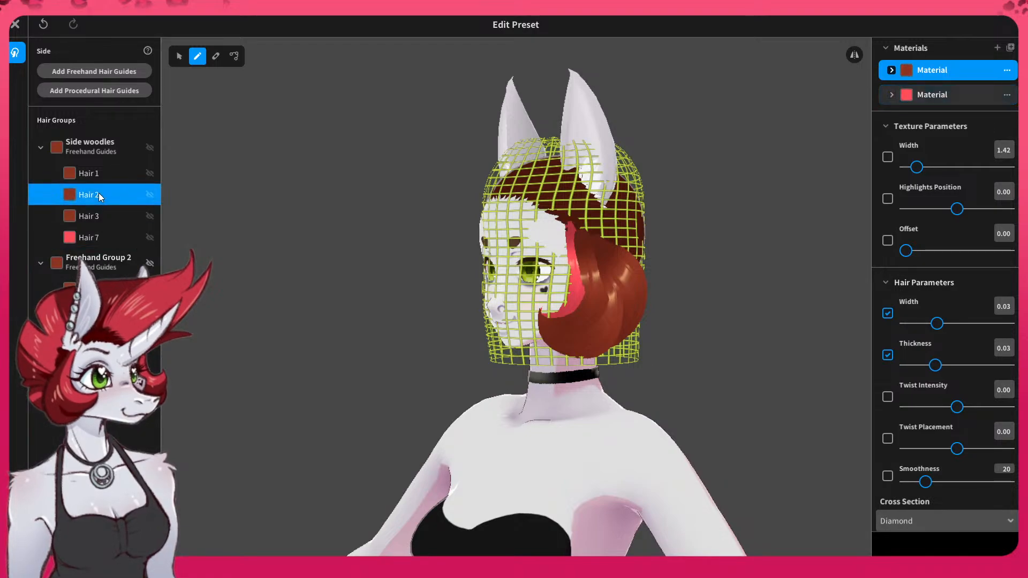
pyautogui.click(92, 242)
pyautogui.rightClick(95, 239)
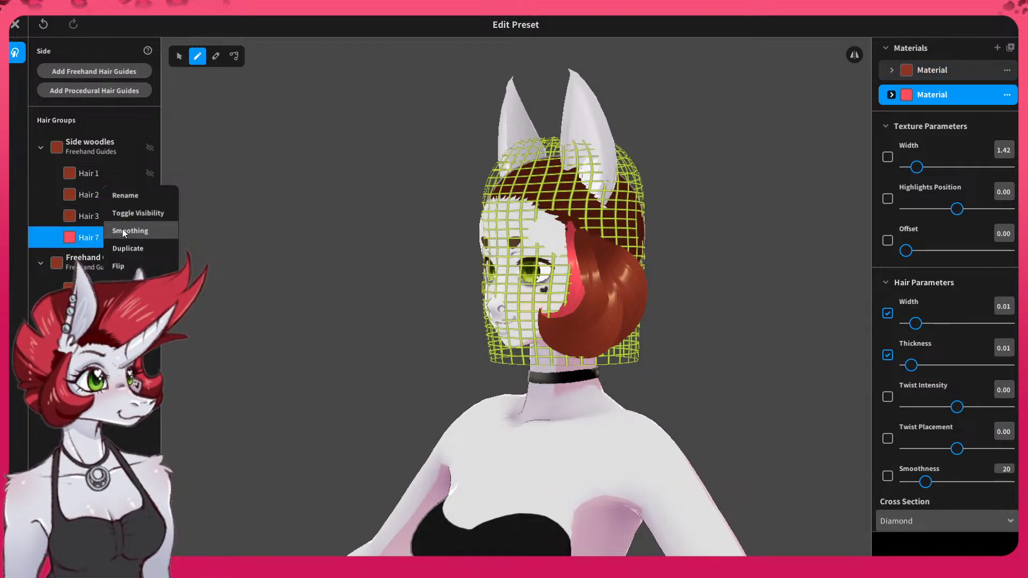
pyautogui.click(40, 196)
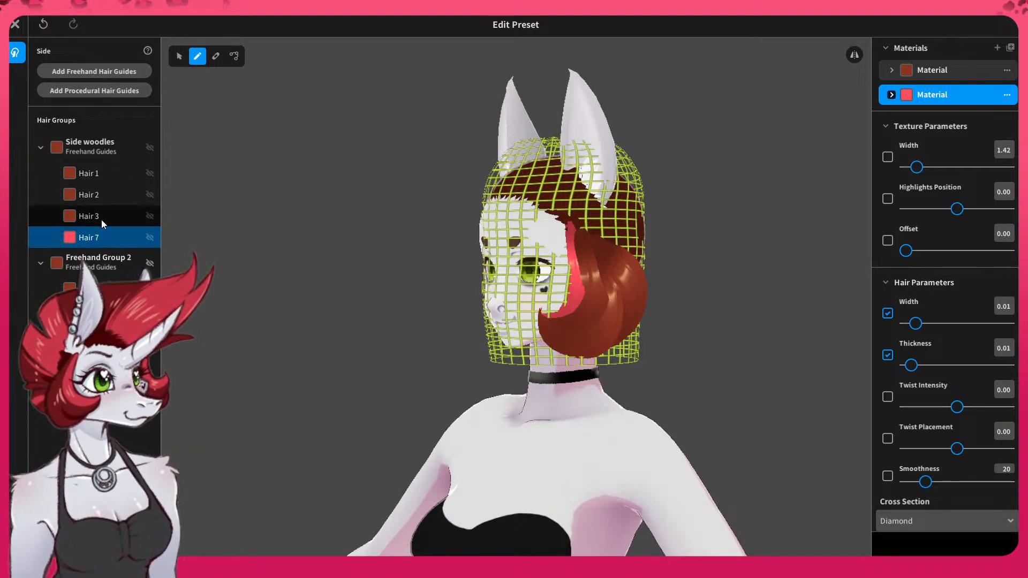
pyautogui.rightClick(98, 242)
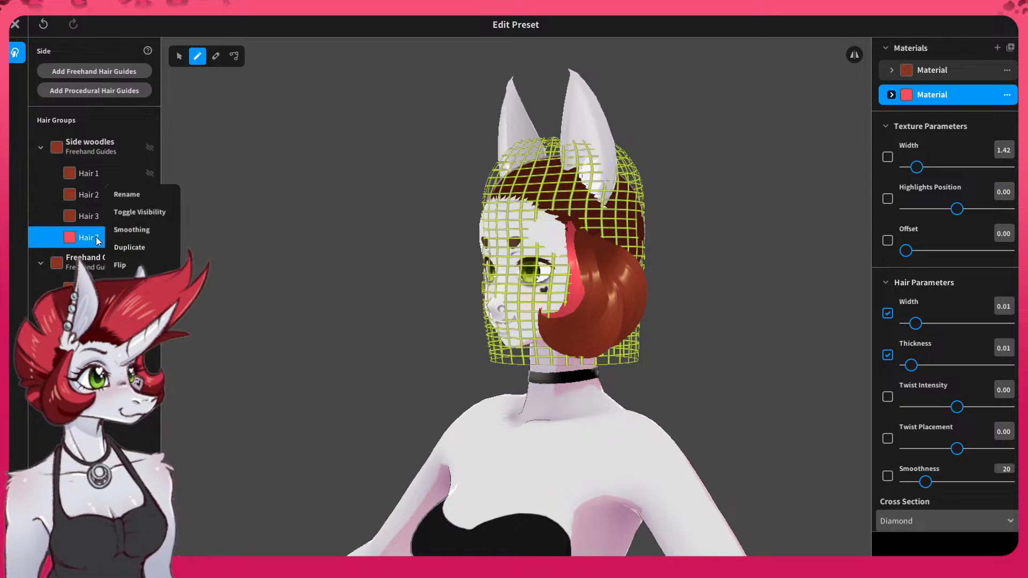
pyautogui.click(65, 239)
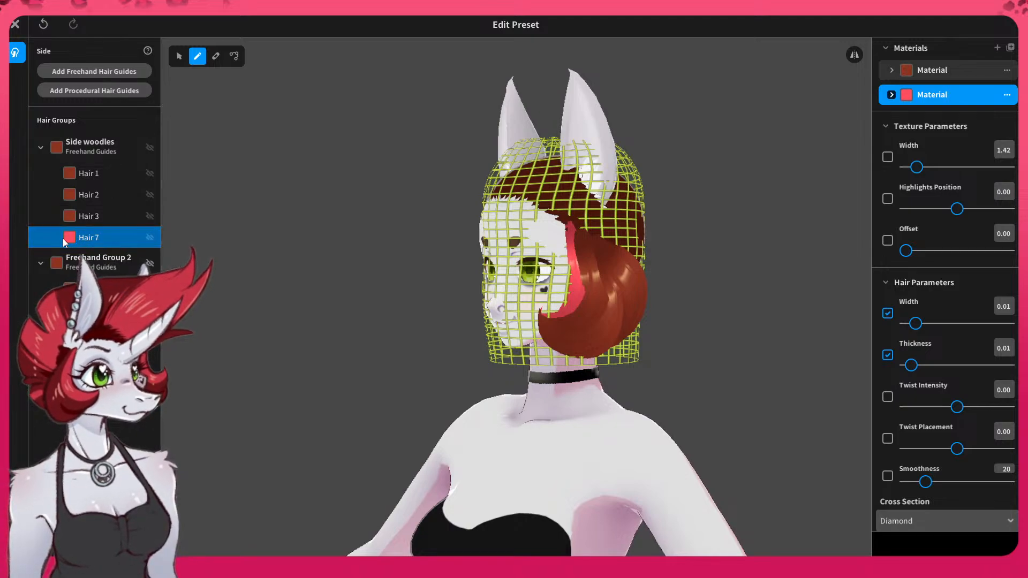
# - Shift the lower control points of Hair 7 slightly down along its curl and show Freehand Group 2 again
pyautogui.click(412, 167)
pyautogui.moveTo(424, 206); pyautogui.dragTo(398, 212, button='right')
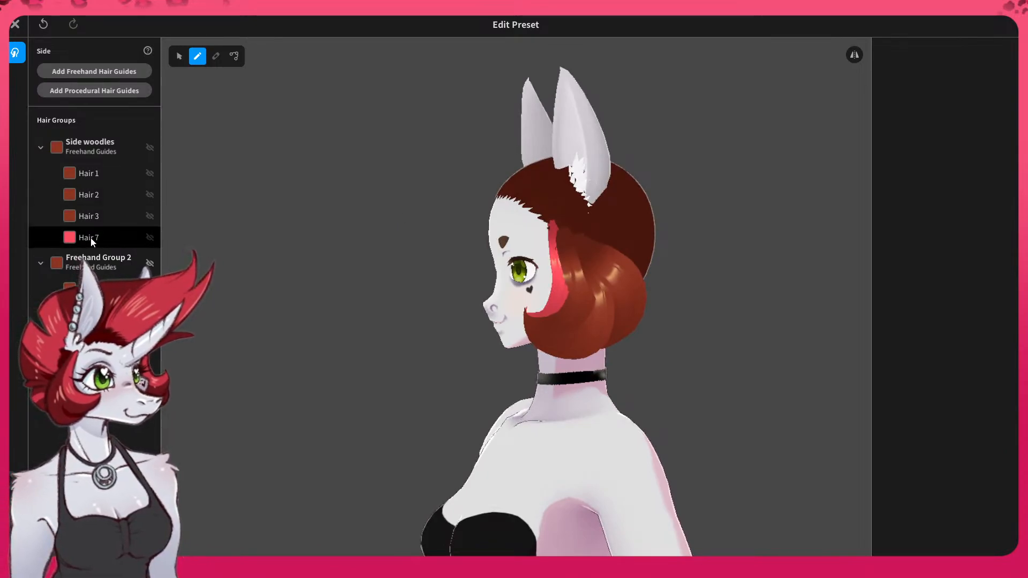
pyautogui.click(91, 238)
pyautogui.click(234, 57)
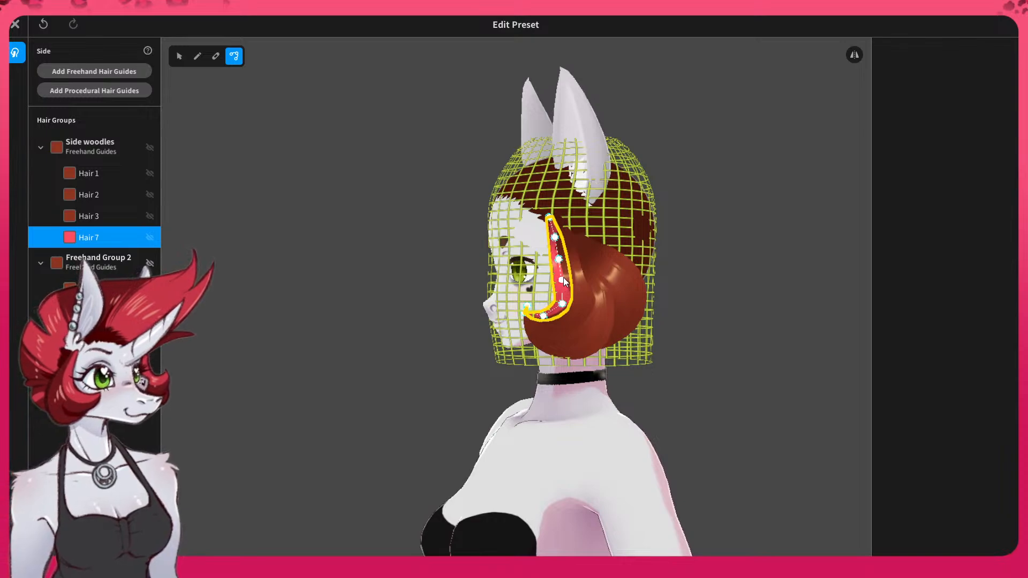
pyautogui.moveTo(562, 281); pyautogui.dragTo(546, 317)
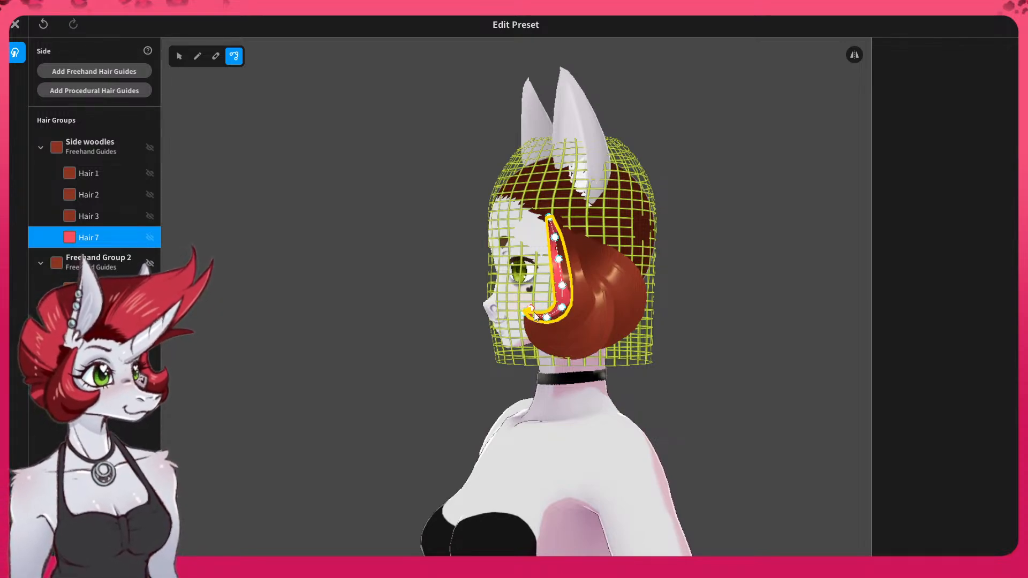
pyautogui.moveTo(548, 316); pyautogui.dragTo(548, 317)
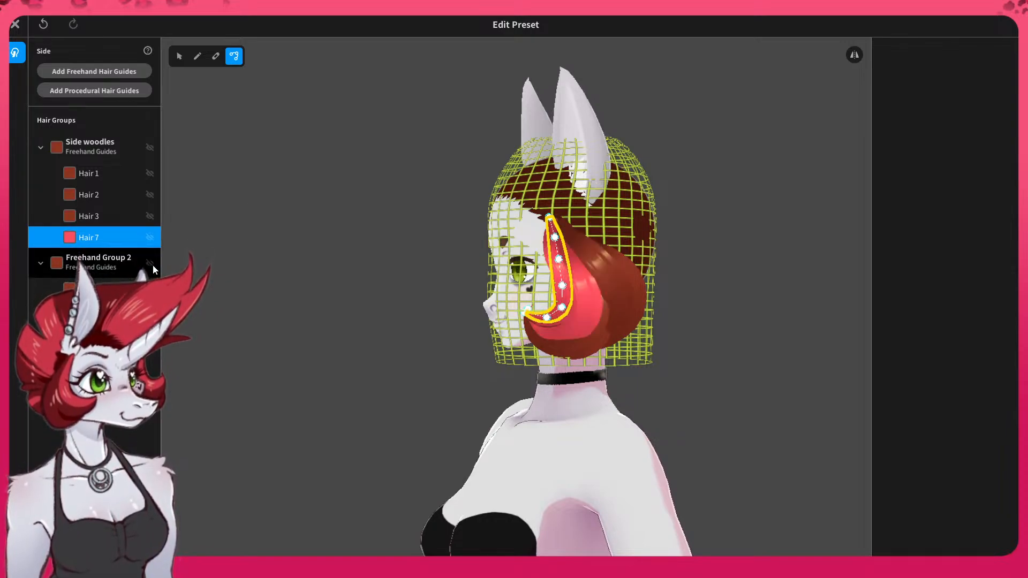
pyautogui.click(331, 329)
pyautogui.moveTo(336, 330)
pyautogui.mouseDown(button='right')
pyautogui.moveTo(384, 335)
pyautogui.moveTo(289, 327)
pyautogui.moveTo(341, 340)
pyautogui.moveTo(362, 333)
pyautogui.moveTo(328, 331)
pyautogui.mouseUp(button='right')
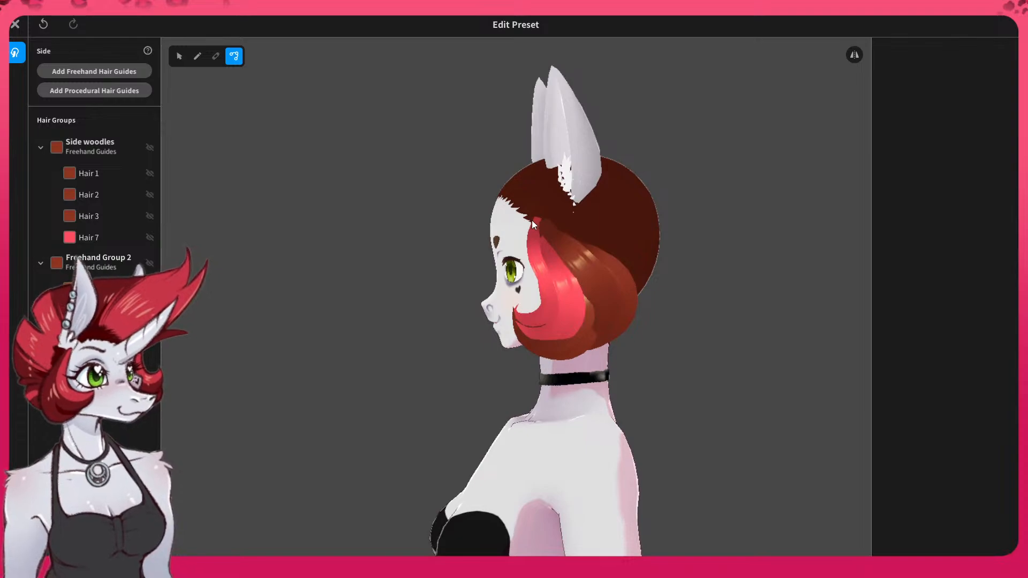
# - Examine the guides of the pink and reddish-brown front strands one by one, and inspect Freehand Group 2 from the front
pyautogui.click(86, 233)
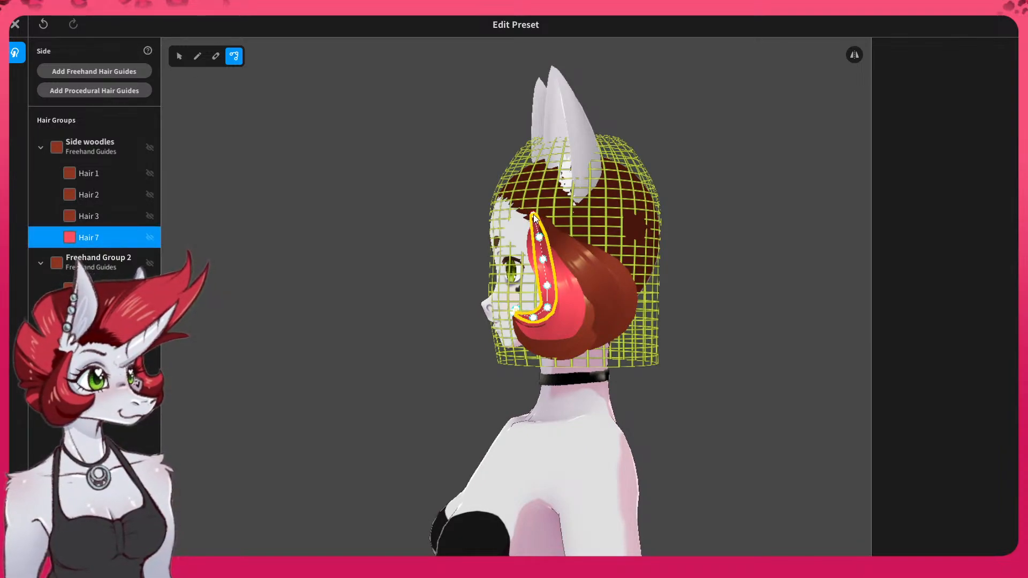
pyautogui.click(766, 267)
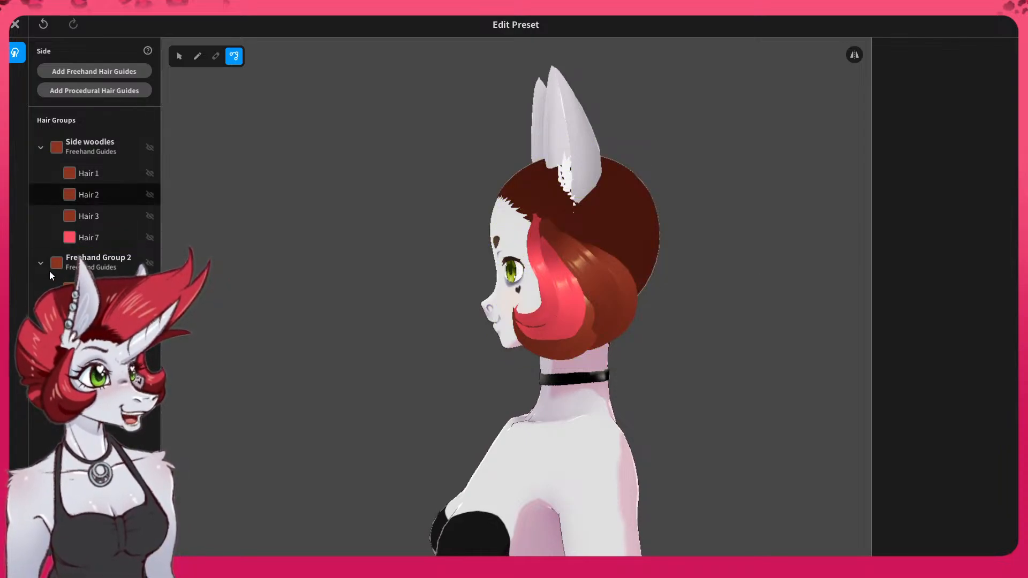
pyautogui.click(80, 310)
pyautogui.click(107, 330)
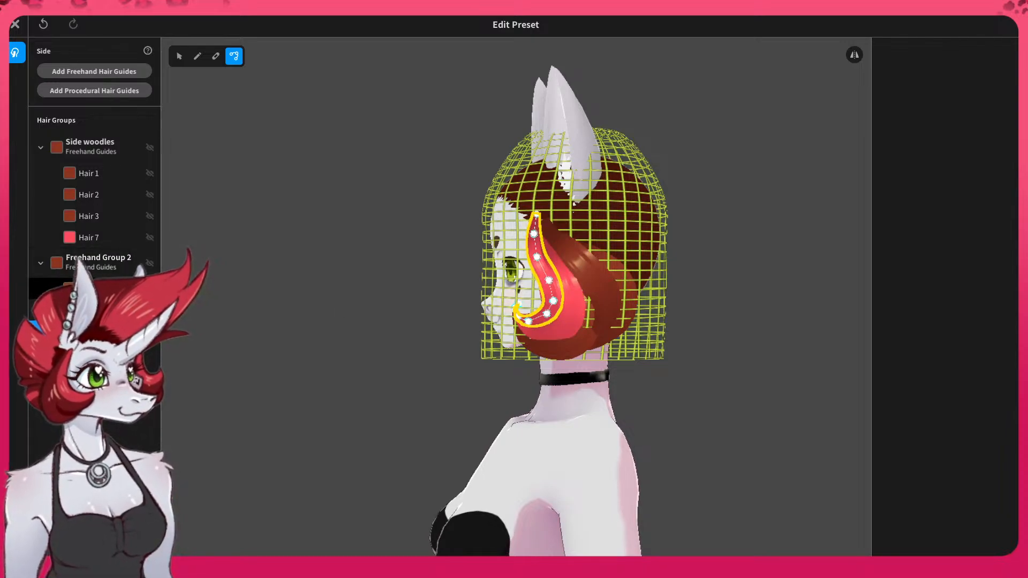
pyautogui.click(554, 228)
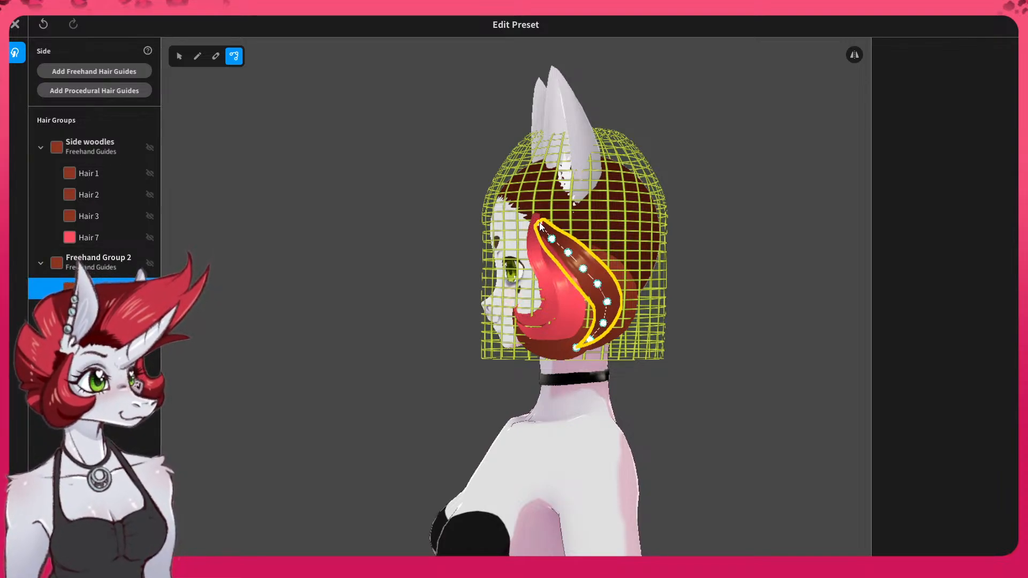
pyautogui.click(785, 279)
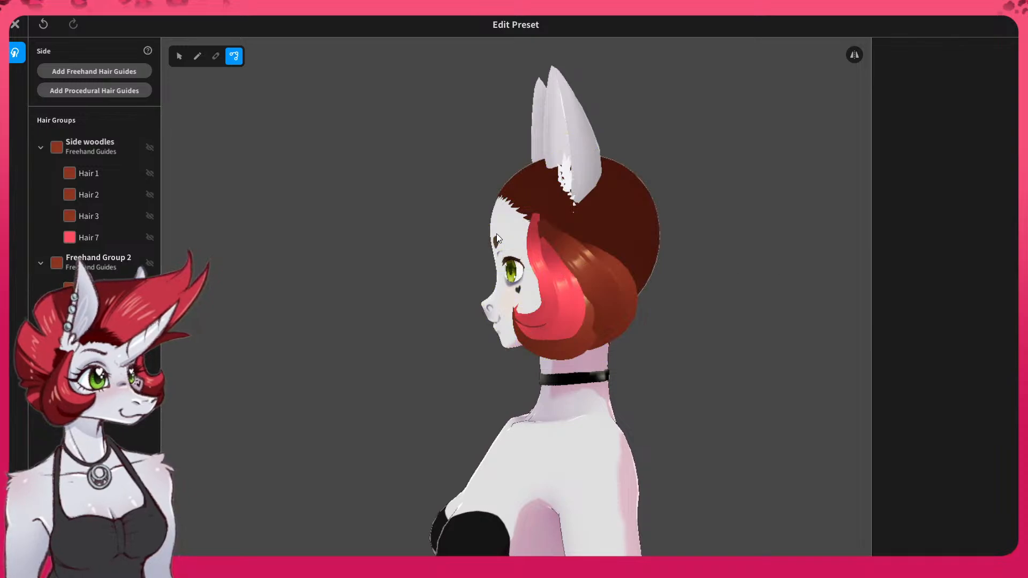
pyautogui.click(534, 233)
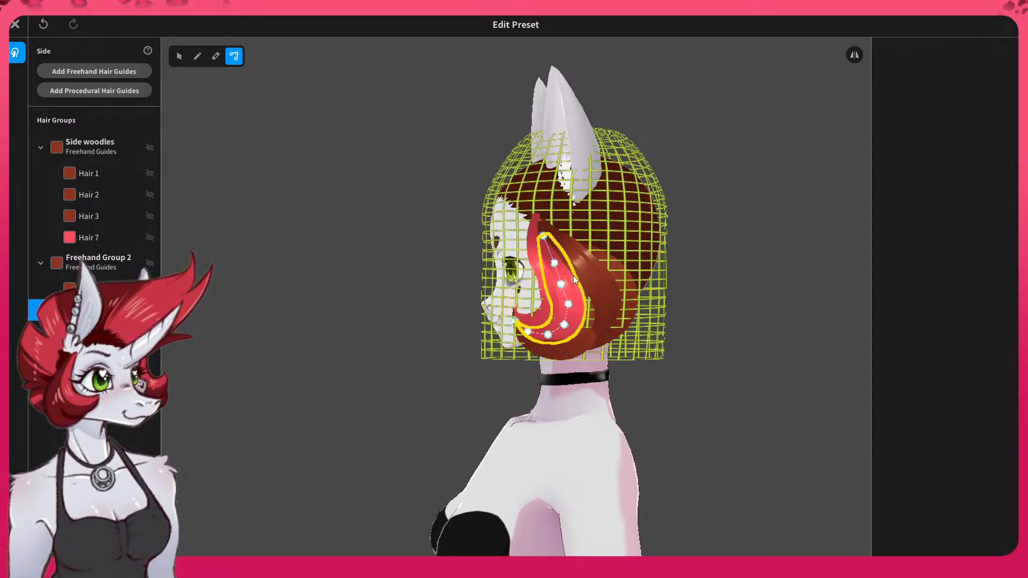
pyautogui.click(782, 312)
pyautogui.moveTo(791, 313)
pyautogui.mouseDown(button='right')
pyautogui.moveTo(761, 308)
pyautogui.moveTo(787, 312)
pyautogui.moveTo(771, 299)
pyautogui.moveTo(748, 301)
pyautogui.moveTo(745, 313)
pyautogui.moveTo(771, 316)
pyautogui.mouseUp(button='right')
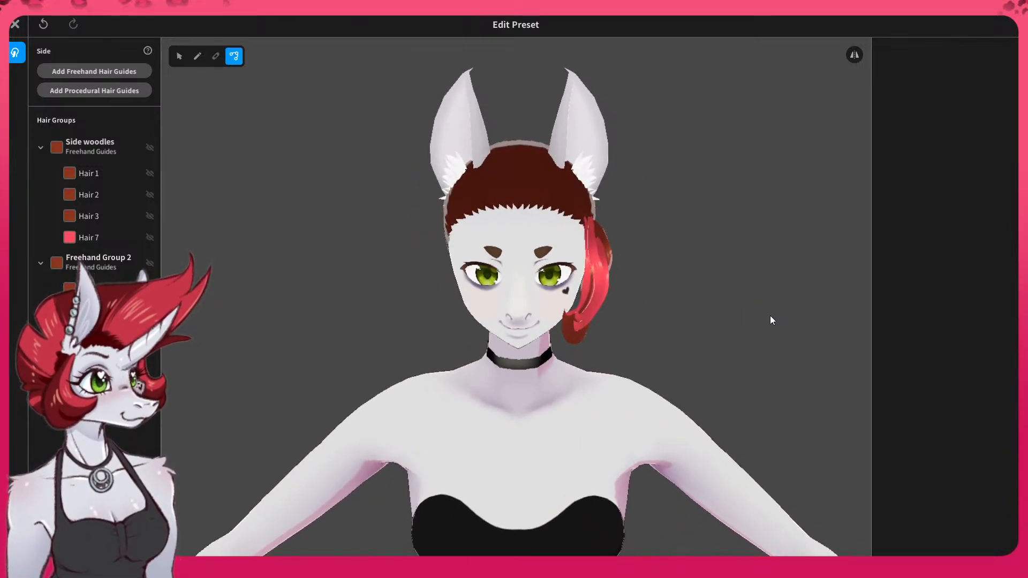
pyautogui.click(88, 265)
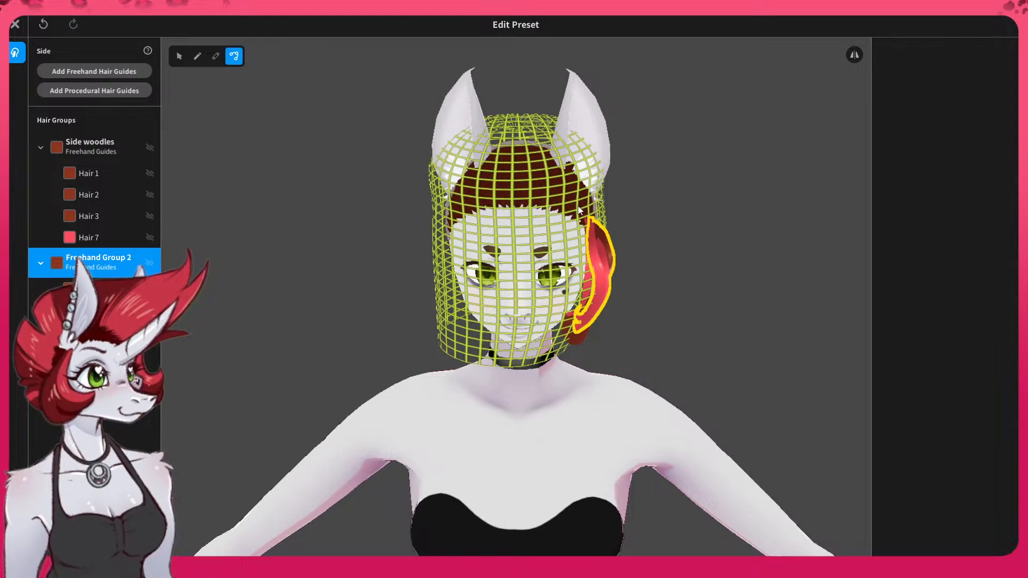
# - Move the root control point of the front pink strand slightly inward toward the forehead hairline
pyautogui.click(592, 222)
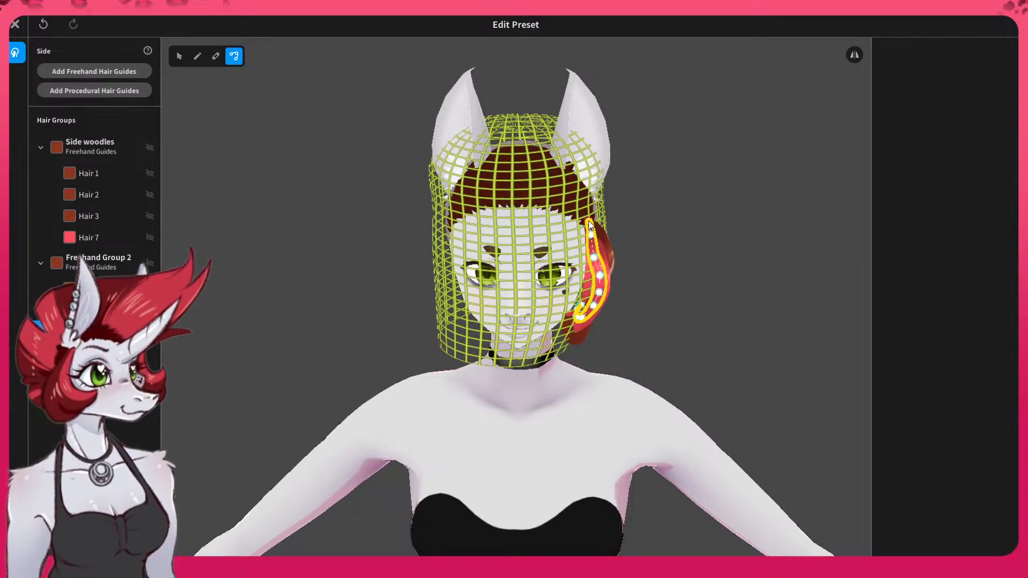
pyautogui.moveTo(590, 220); pyautogui.dragTo(583, 220)
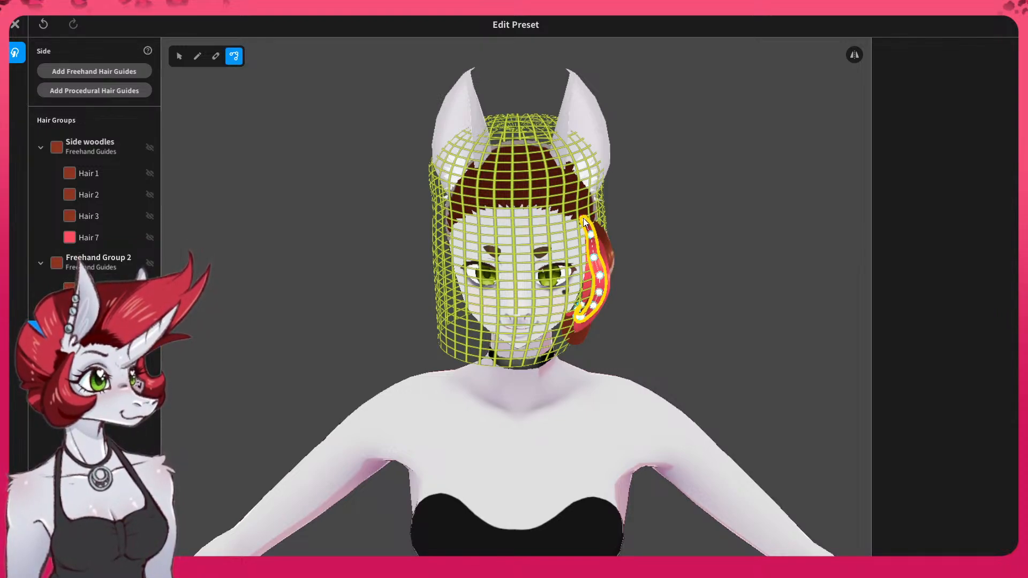
pyautogui.moveTo(617, 214)
pyautogui.mouseDown(button='right')
pyautogui.moveTo(539, 211)
pyautogui.moveTo(643, 216)
pyautogui.moveTo(612, 211)
pyautogui.mouseUp(button='right')
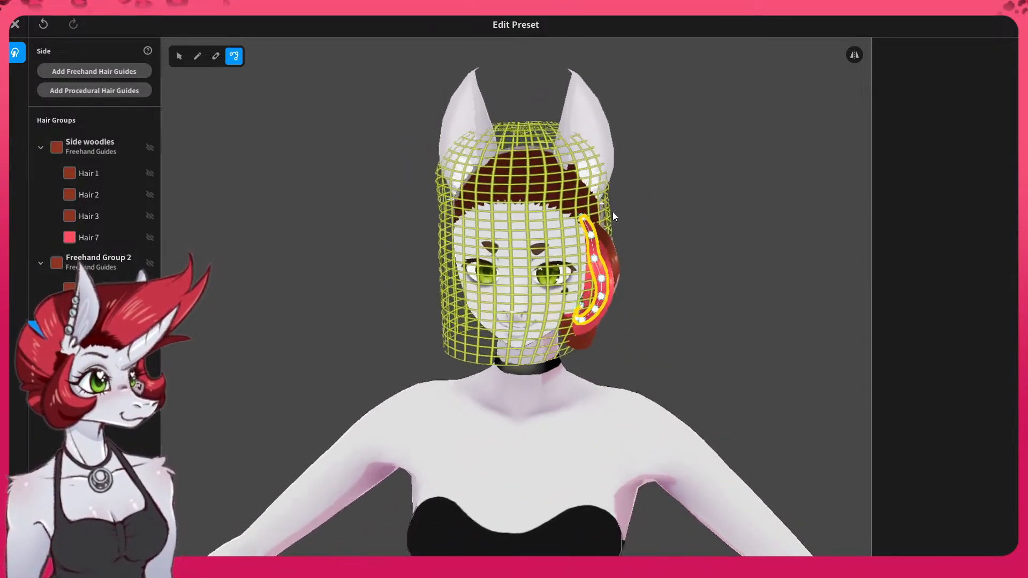
# - Pull the guide mesh point of Freehand Group 2 behind the ear inward so the strand roots sit closer to the head
pyautogui.click(89, 264)
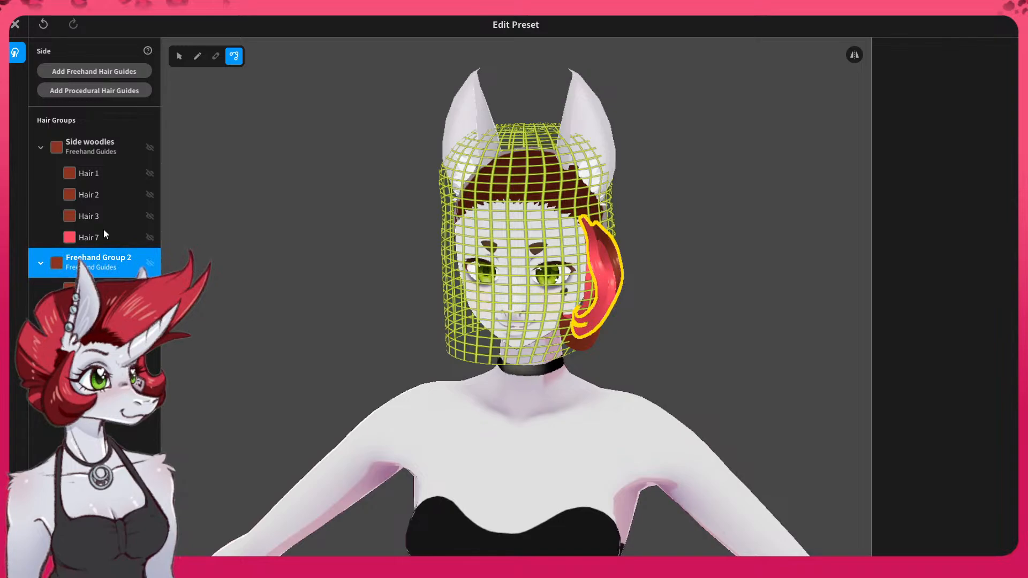
pyautogui.click(180, 55)
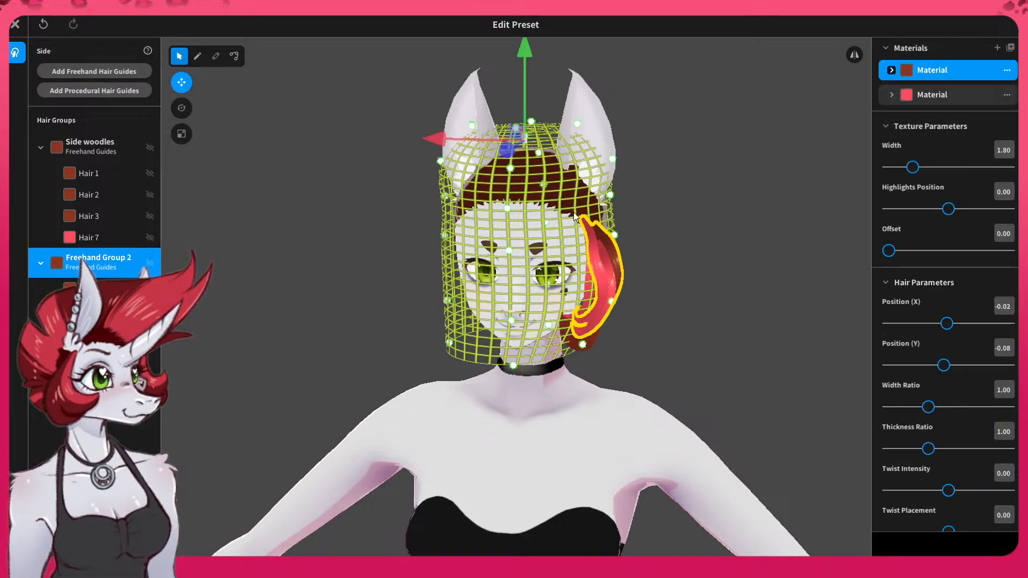
pyautogui.moveTo(555, 214); pyautogui.dragTo(484, 212, button='right')
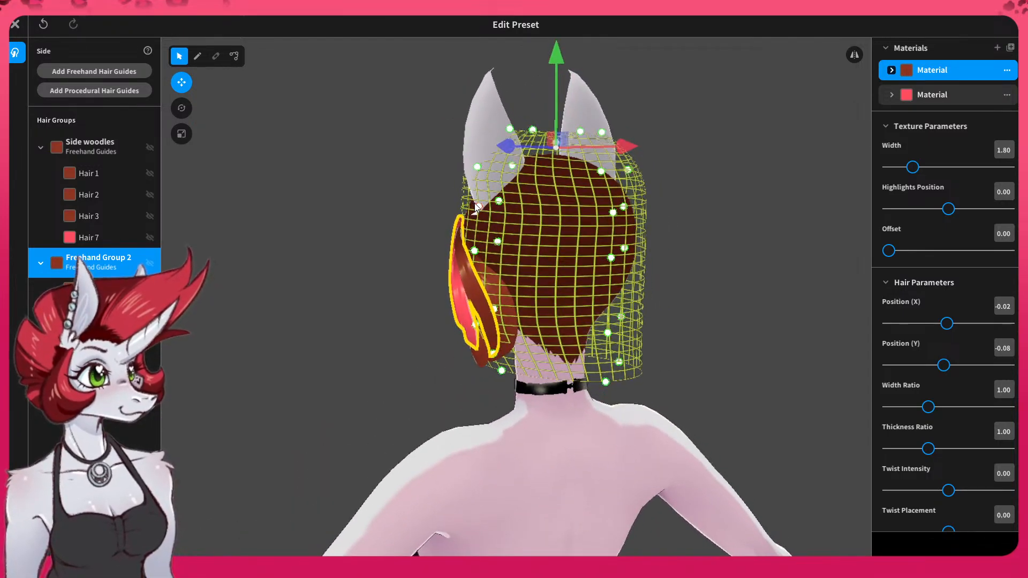
pyautogui.moveTo(479, 208); pyautogui.dragTo(486, 210)
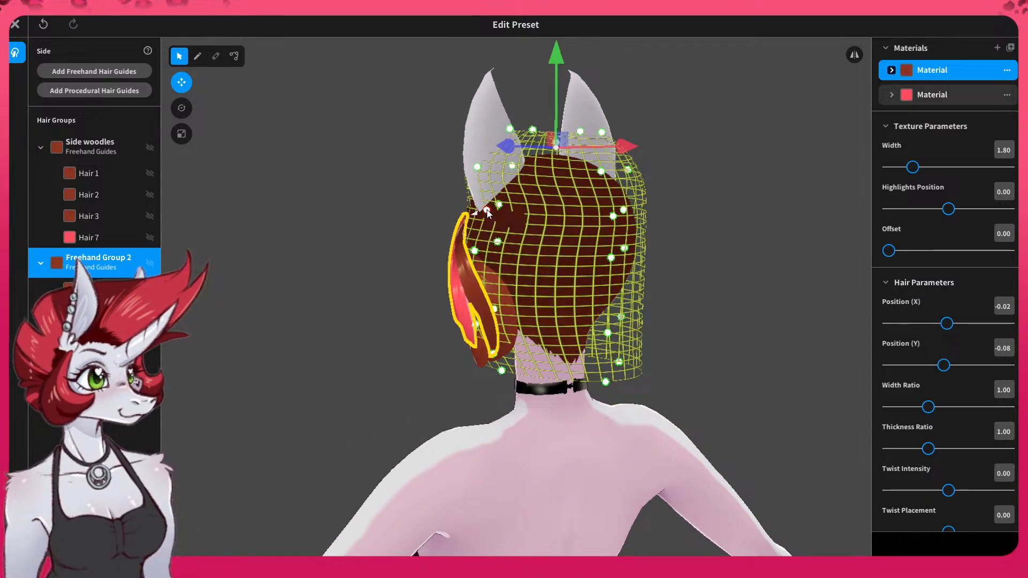
pyautogui.moveTo(488, 213); pyautogui.dragTo(527, 218, button='right')
pyautogui.moveTo(549, 213)
pyautogui.mouseDown(button='right')
pyautogui.moveTo(576, 214)
pyautogui.moveTo(527, 211)
pyautogui.moveTo(584, 215)
pyautogui.moveTo(569, 212)
pyautogui.mouseUp(button='right')
pyautogui.click(732, 240)
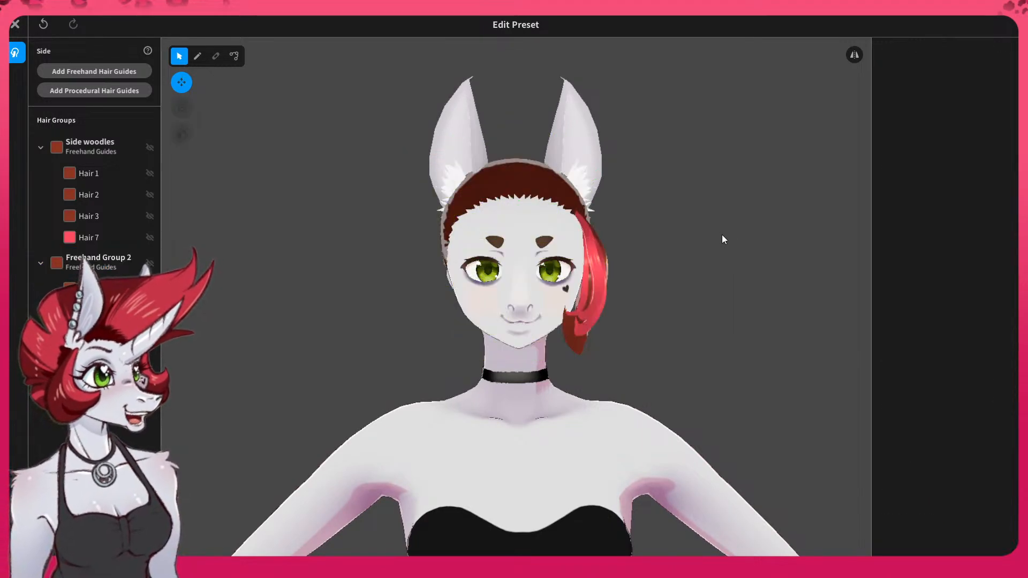
# - Raise the guide mesh point of Freehand Group 2 between the eyebrows slightly
pyautogui.moveTo(723, 236); pyautogui.dragTo(600, 234, button='right')
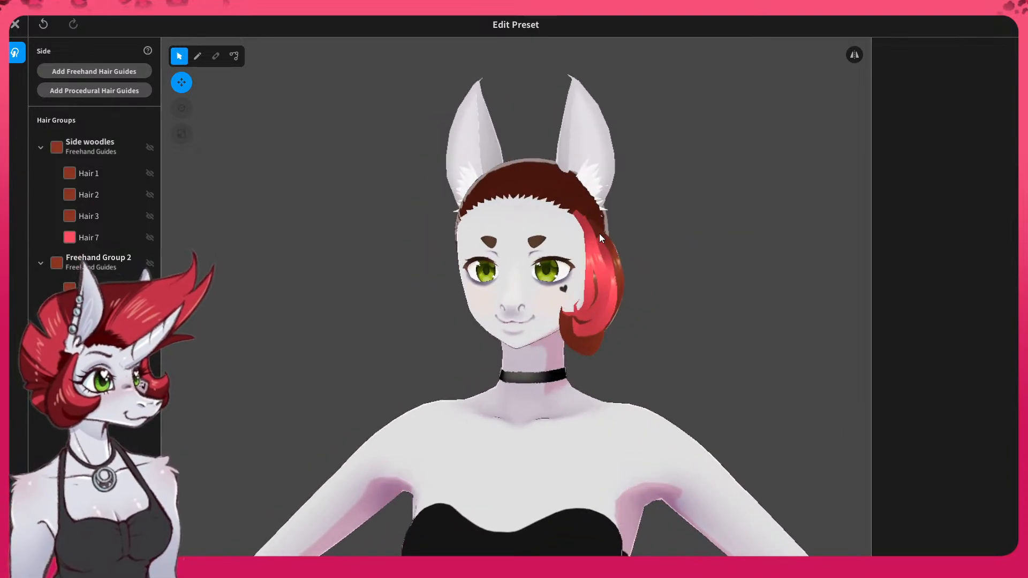
pyautogui.click(568, 232)
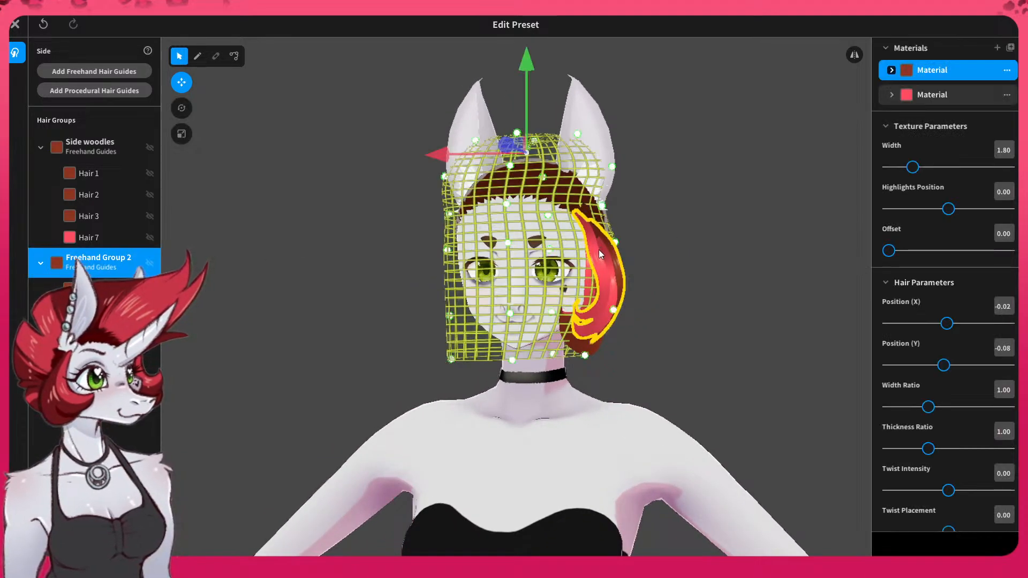
pyautogui.click(611, 242)
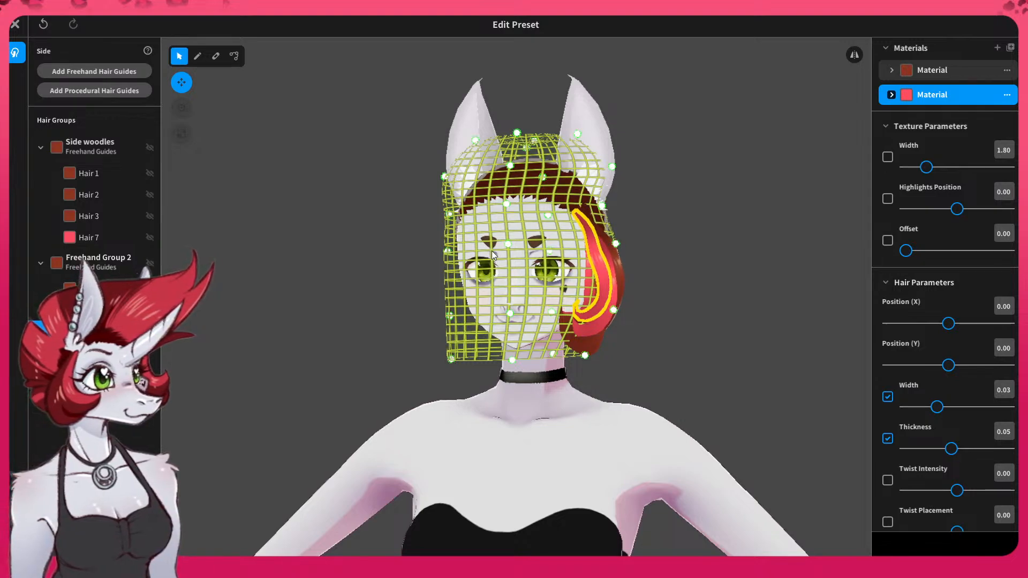
pyautogui.moveTo(505, 245); pyautogui.dragTo(504, 240)
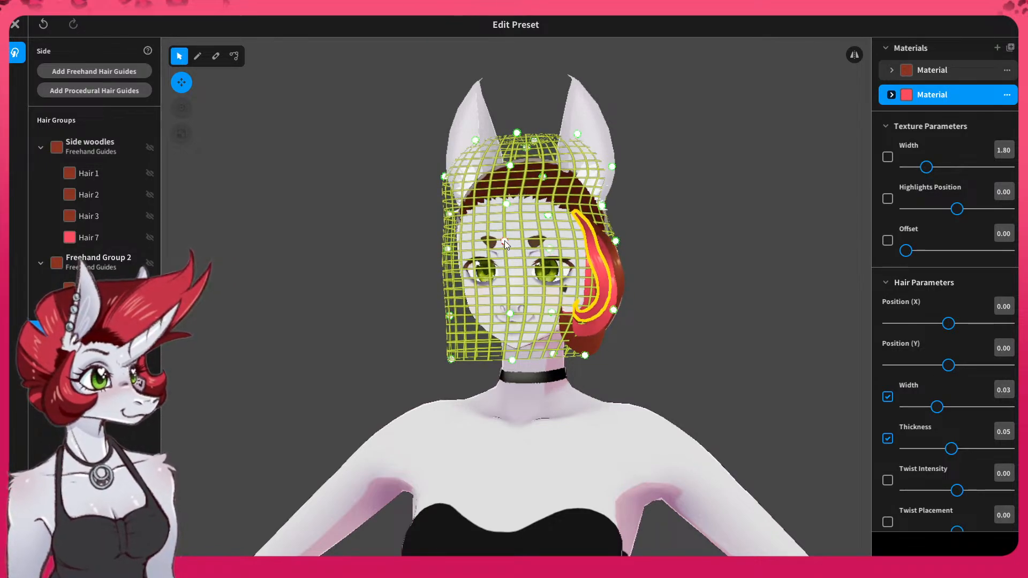
pyautogui.click(669, 226)
# - Pull the cheek-level and temple-level side points of the Freehand Group 2 guide mesh slightly inward toward the face
pyautogui.moveTo(670, 224); pyautogui.dragTo(622, 274, button='right')
pyautogui.click(599, 272)
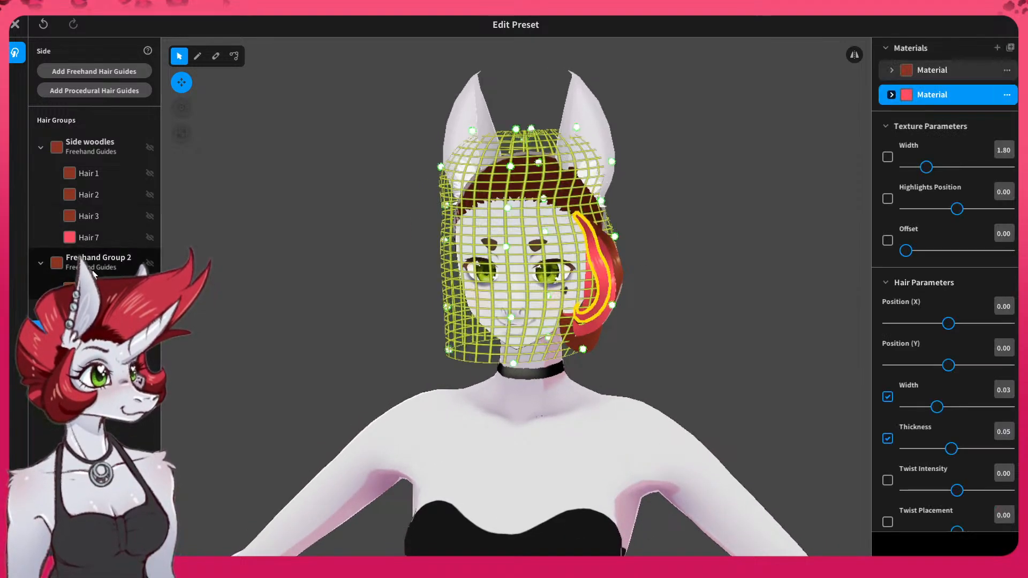
pyautogui.click(107, 263)
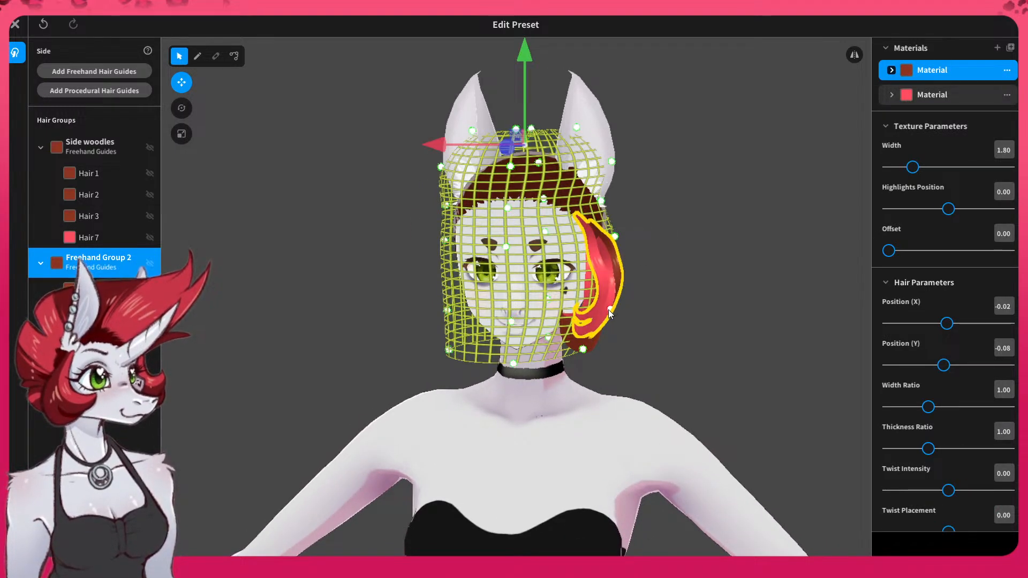
pyautogui.moveTo(611, 314); pyautogui.dragTo(604, 314)
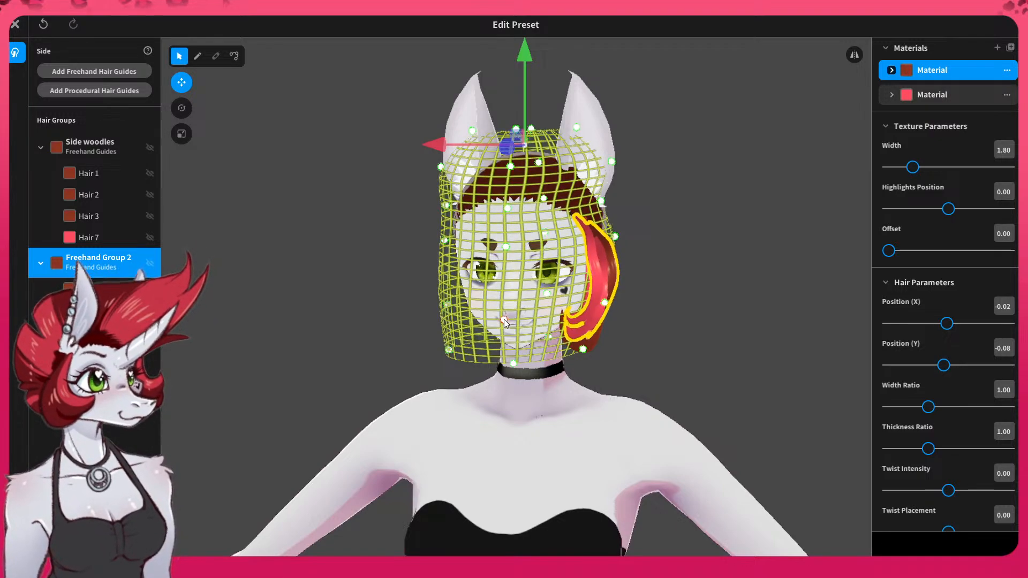
pyautogui.moveTo(616, 239); pyautogui.dragTo(610, 241)
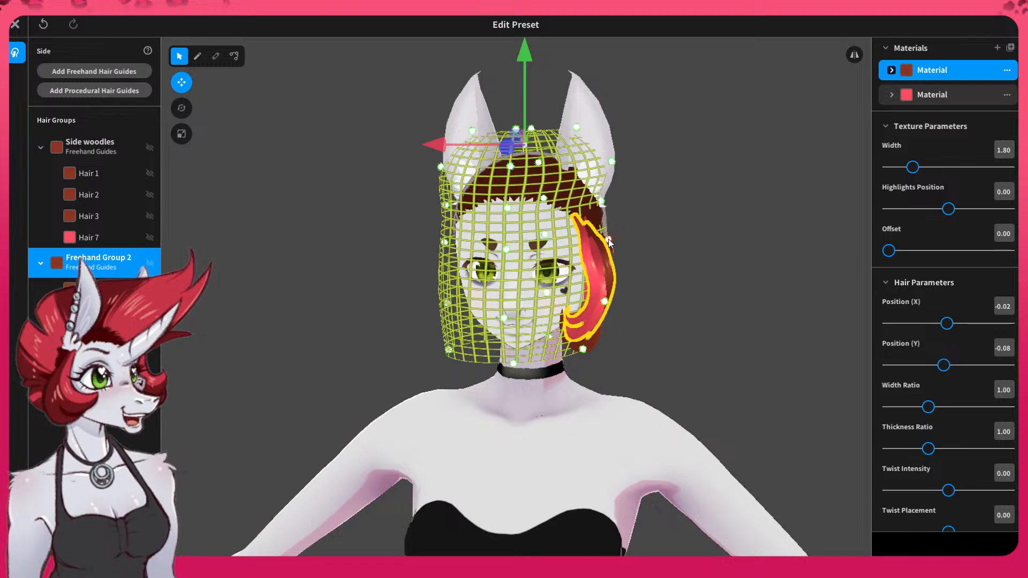
pyautogui.click(690, 259)
# - Examine the control points of the front pink strand, the reddish-brown strand behind it and Hair 3, and inspect the curl from side and front
pyautogui.moveTo(690, 260); pyautogui.dragTo(661, 264, button='right')
pyautogui.click(539, 264)
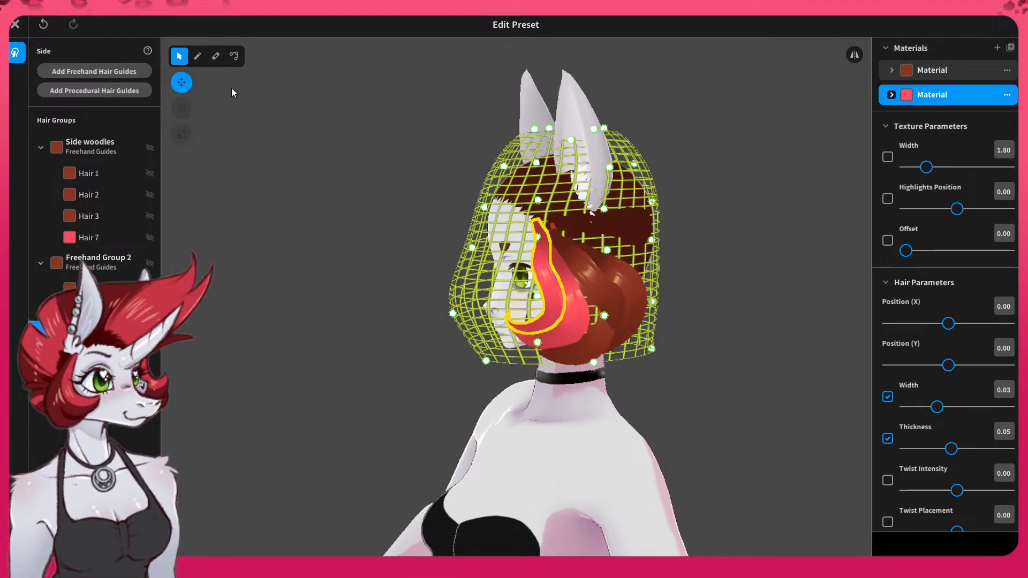
pyautogui.click(236, 56)
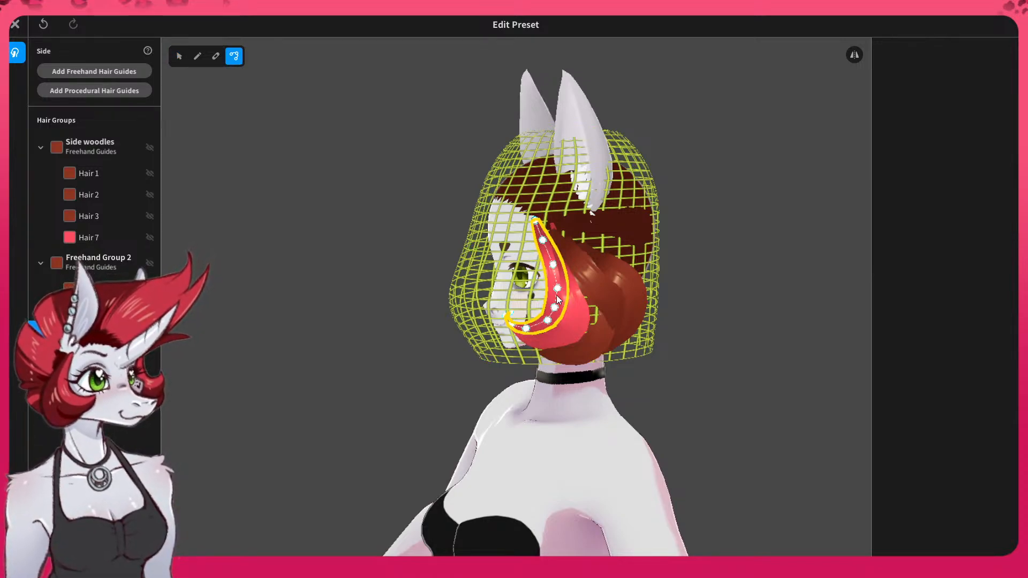
pyautogui.click(700, 263)
pyautogui.moveTo(621, 264); pyautogui.dragTo(576, 242, button='right')
pyautogui.click(551, 226)
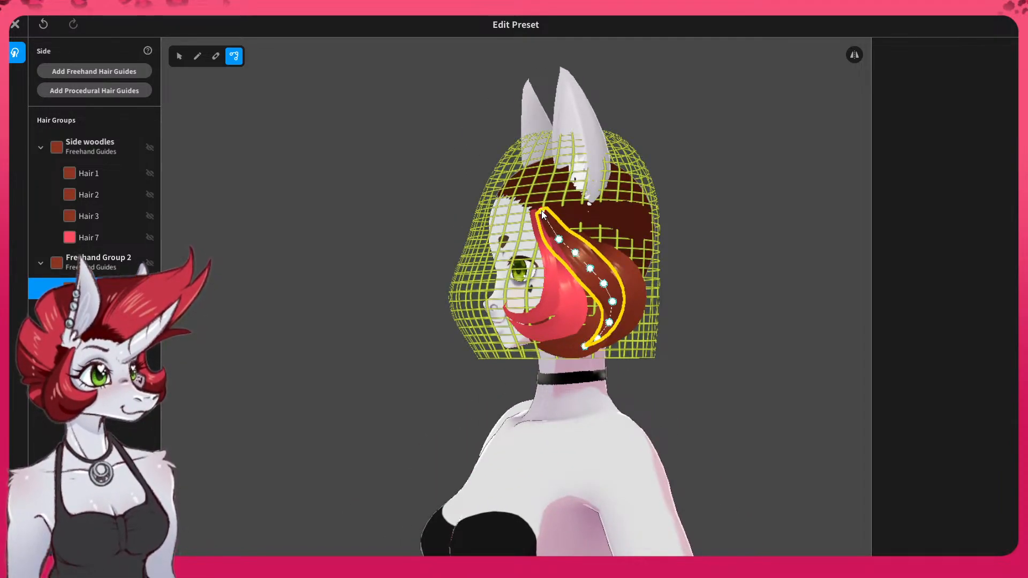
pyautogui.click(592, 242)
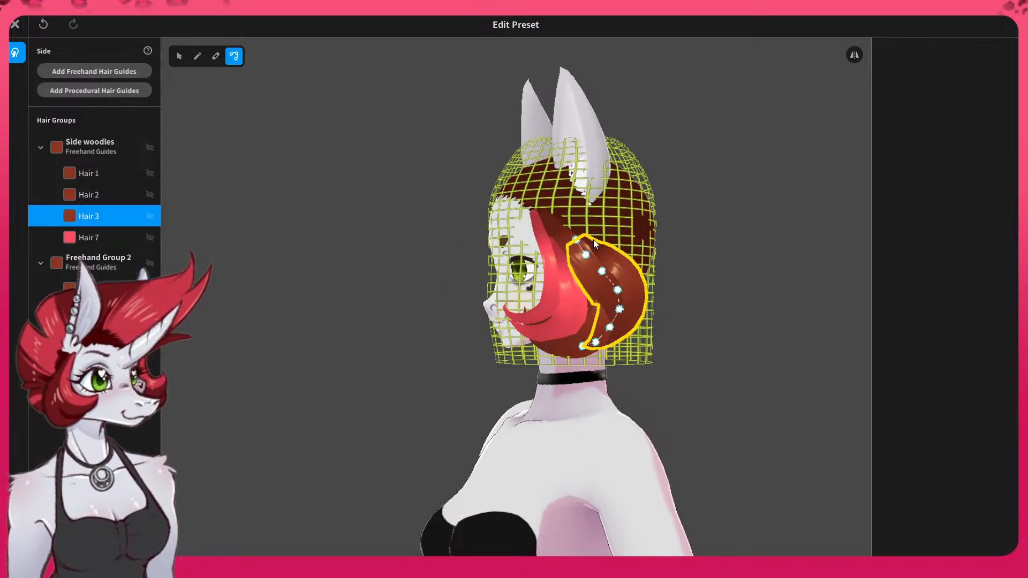
pyautogui.click(757, 279)
pyautogui.moveTo(743, 296); pyautogui.dragTo(630, 290, button='right')
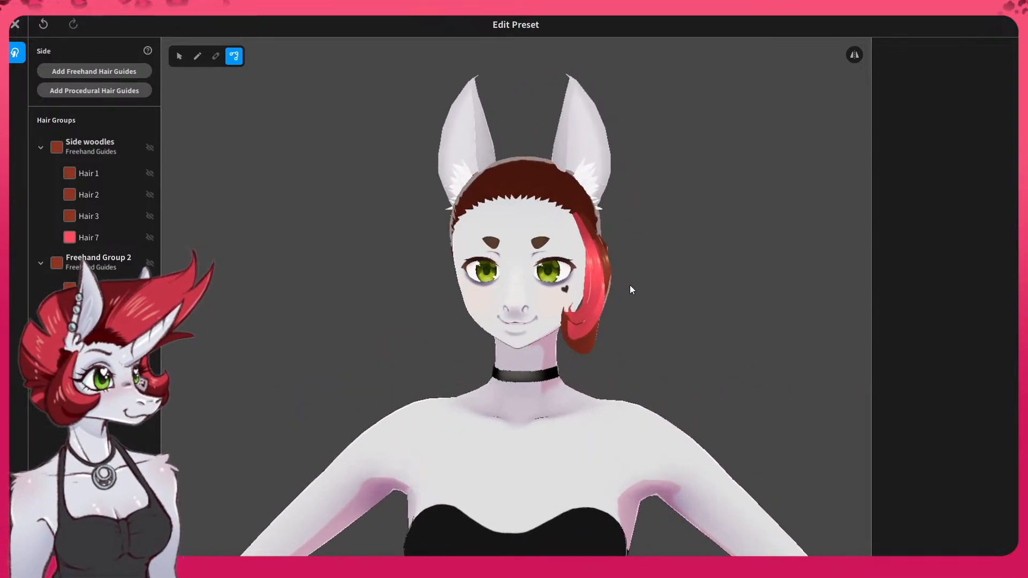
# - Collapse both hair groups and rename Freehand Group 2 as "Woodles layer 2"
pyautogui.click(40, 262)
pyautogui.click(41, 148)
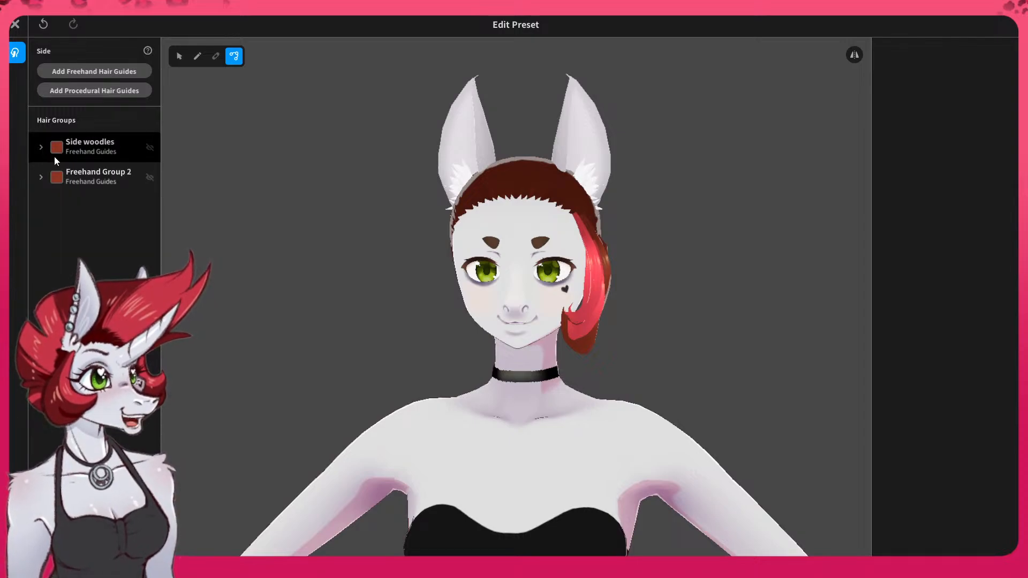
pyautogui.click(110, 172)
pyautogui.rightClick(123, 172)
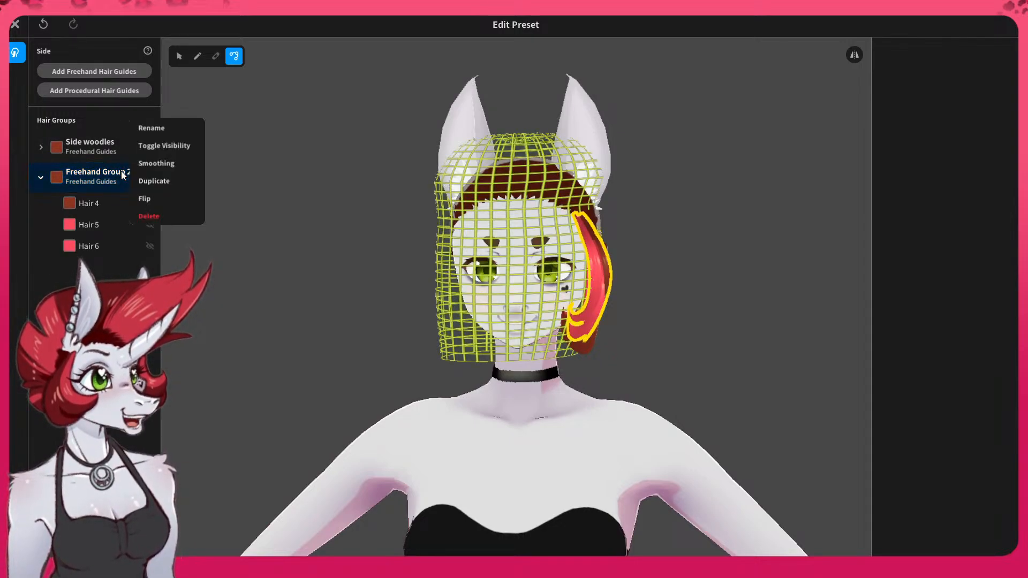
pyautogui.click(145, 129)
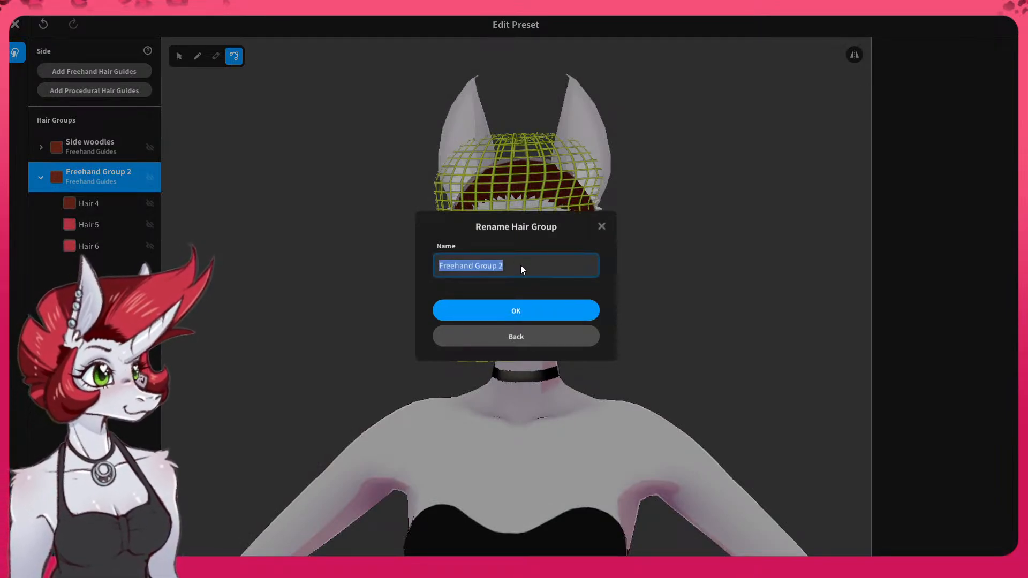
pyautogui.write('Woodles layer')
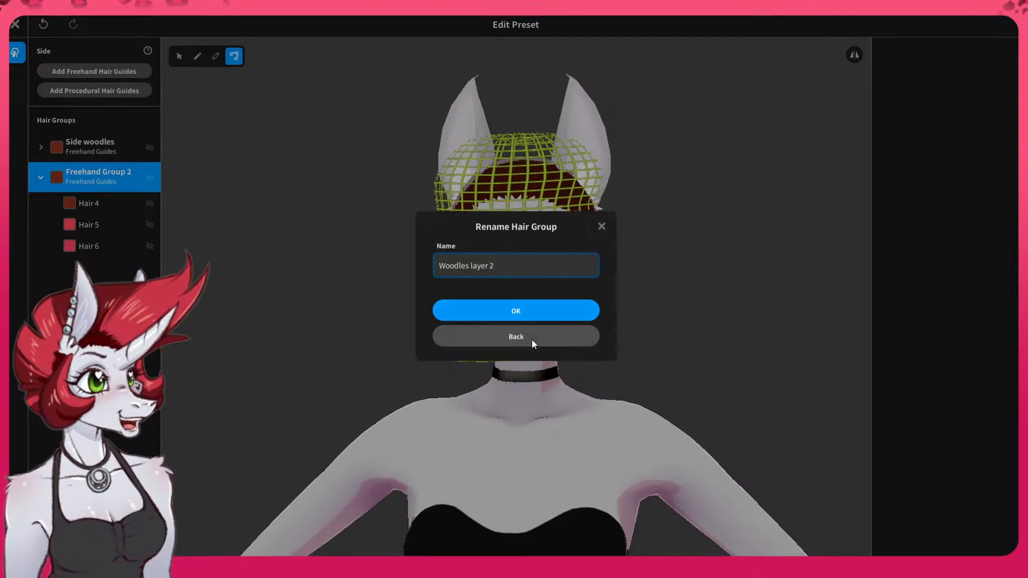
pyautogui.click(539, 308)
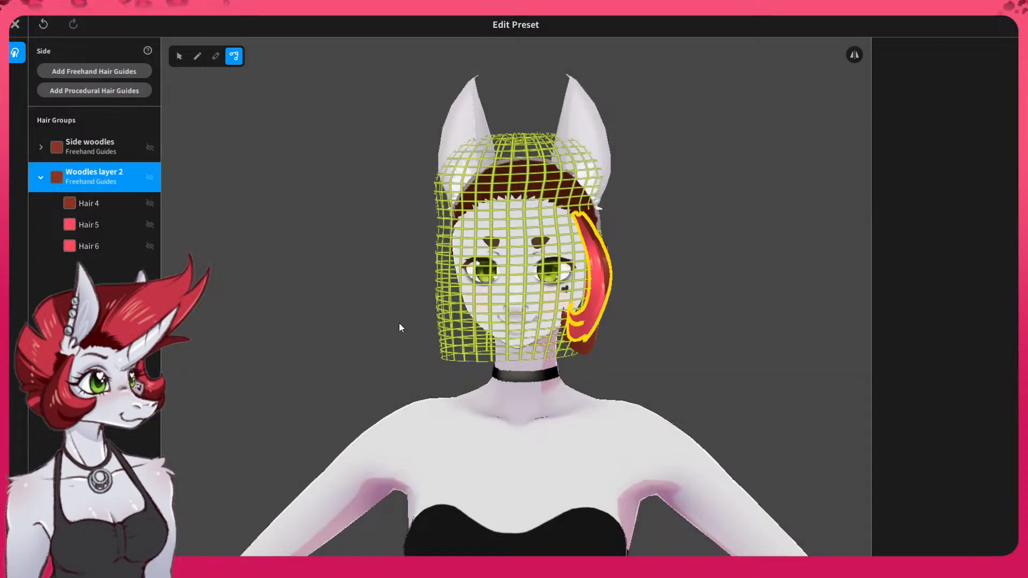
# - Duplicate the Side woodles and Woodles layer 2 hair groups
pyautogui.click(42, 178)
pyautogui.click(97, 143)
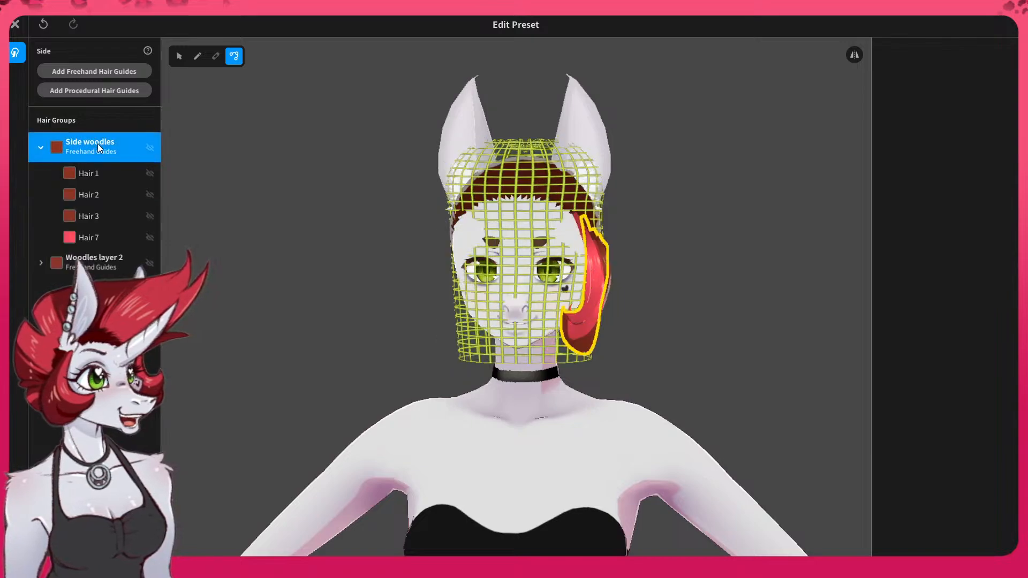
pyautogui.rightClick(103, 146)
pyautogui.click(130, 154)
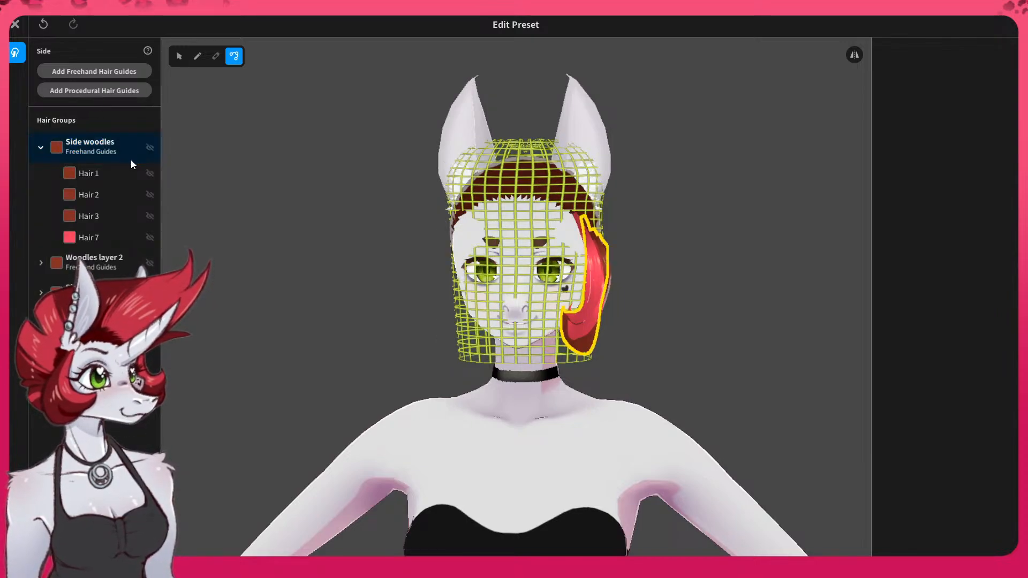
pyautogui.rightClick(86, 258)
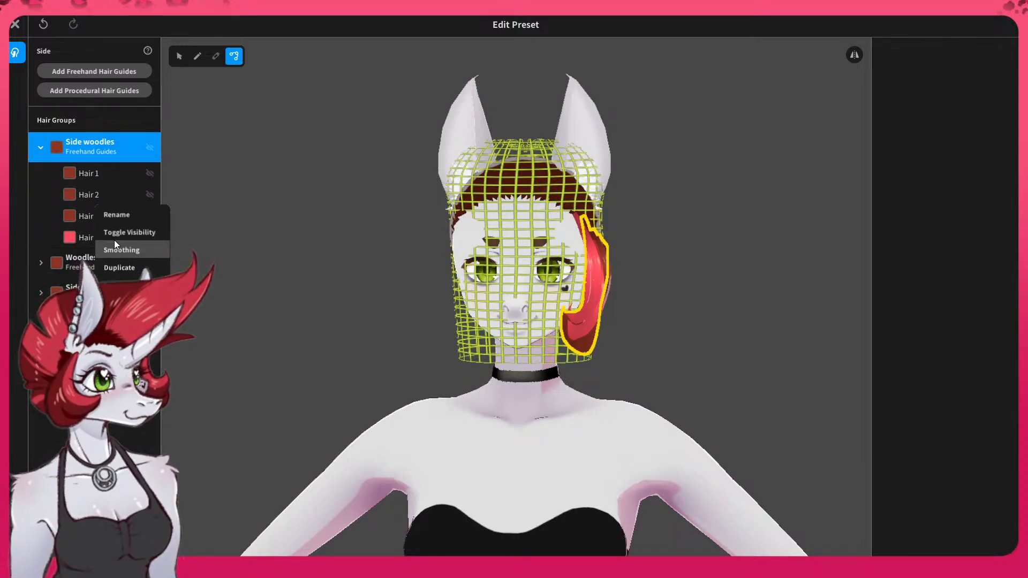
pyautogui.click(125, 266)
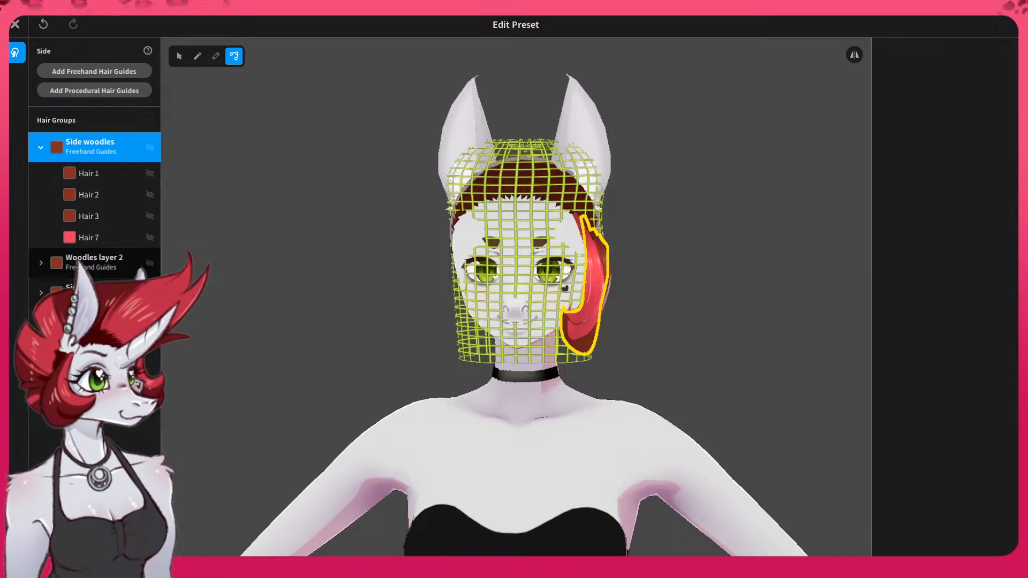
# - Flip the duplicated Side woodles and Woodles layer 2 groups to the opposite side of the head and tidy the group list
pyautogui.rightClick(126, 288)
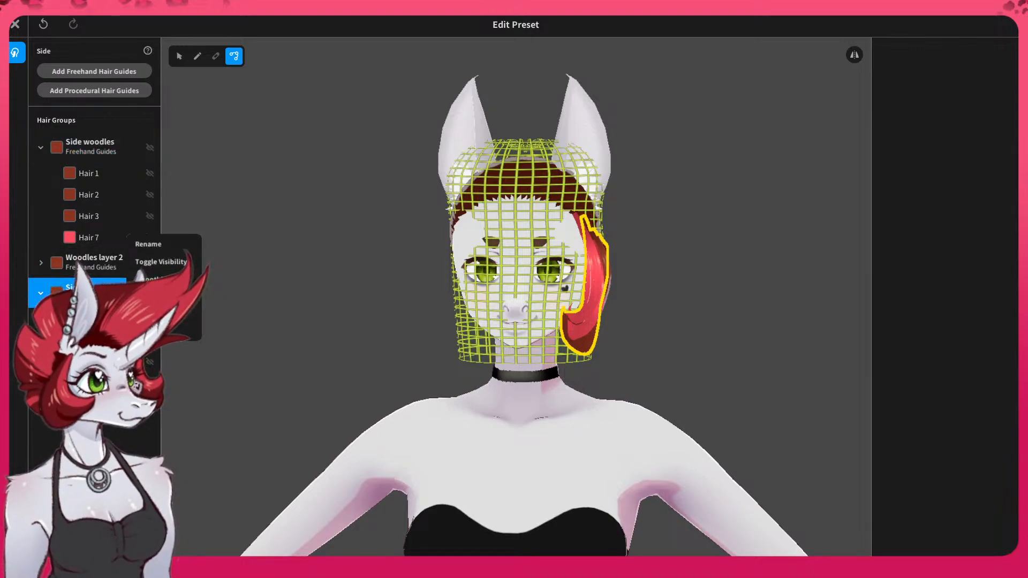
pyautogui.click(161, 315)
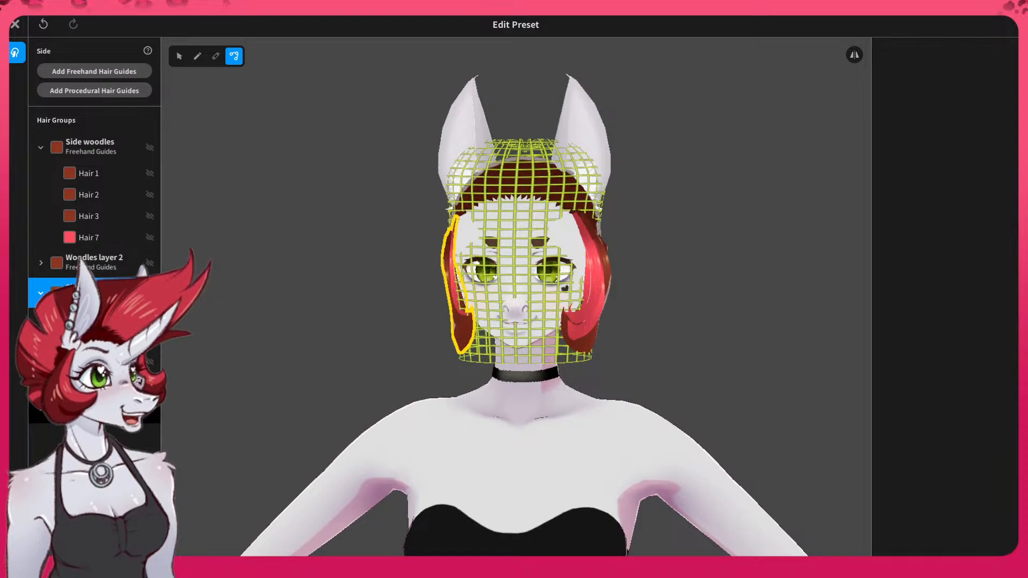
pyautogui.click(127, 410)
pyautogui.rightClick(126, 409)
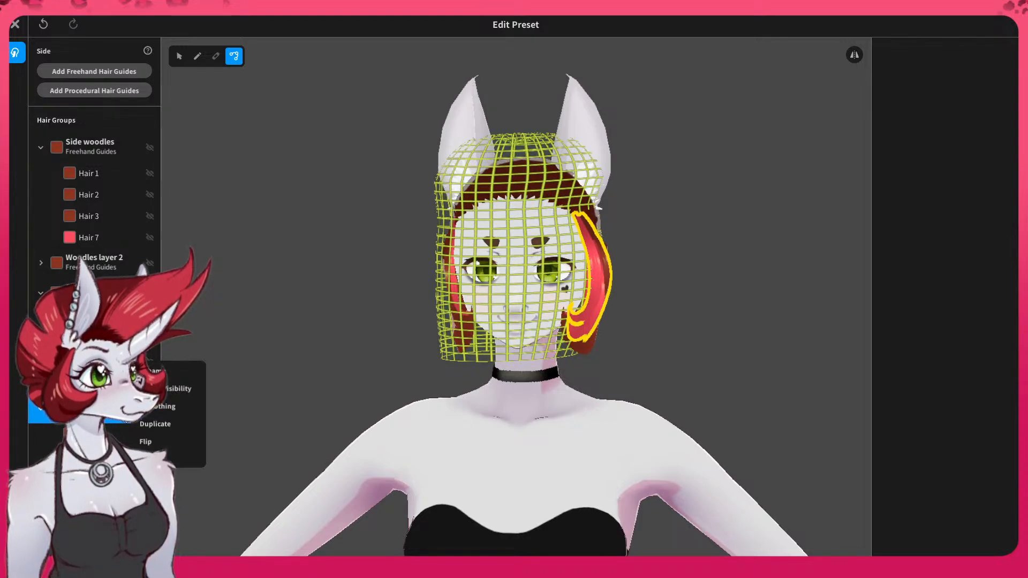
pyautogui.click(145, 442)
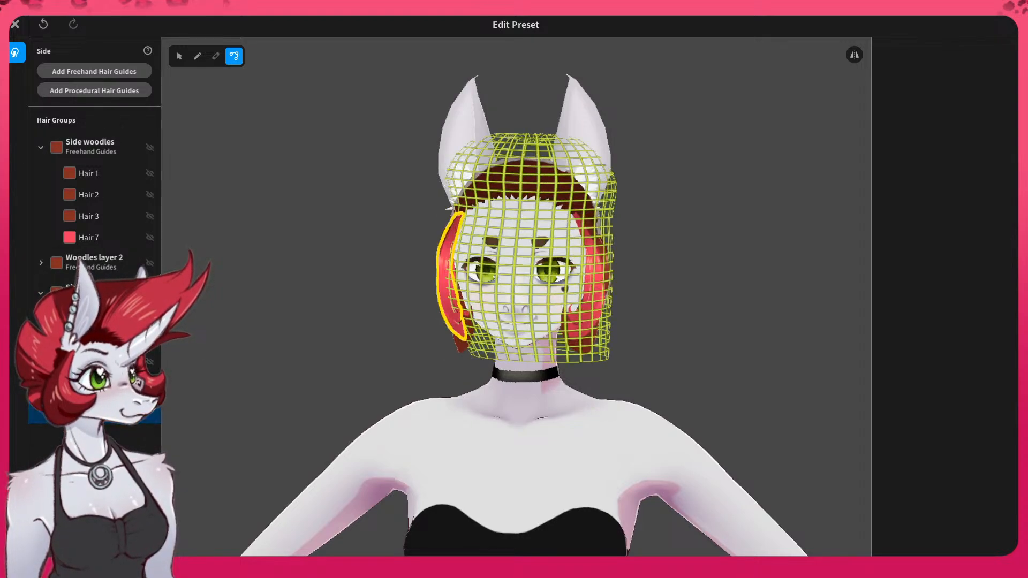
pyautogui.click(42, 263)
pyautogui.click(42, 153)
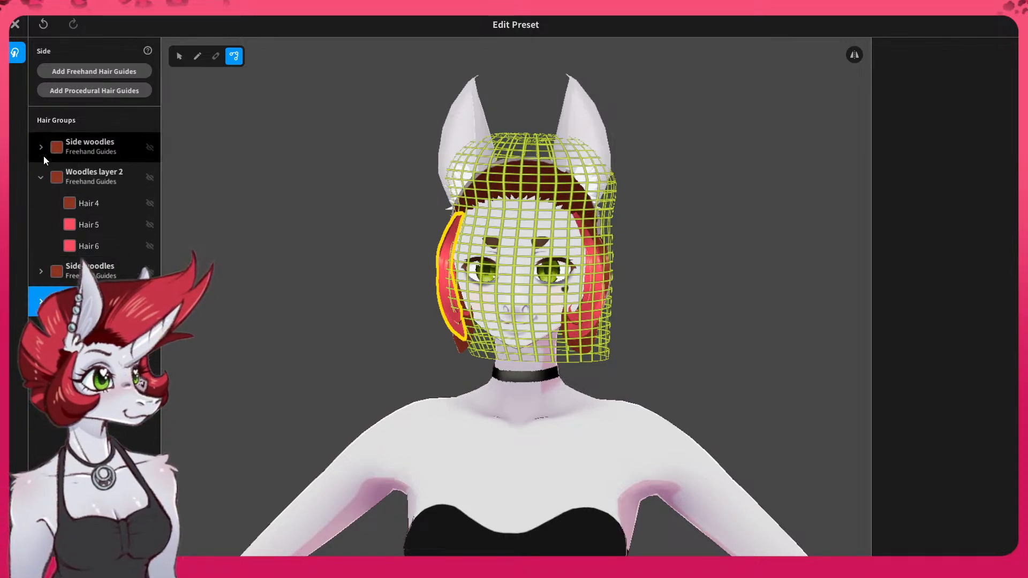
# - Collapse the expanded Woodles layer 2 group, close the hairstyle editor and save the Side hair as a new item
pyautogui.click(43, 179)
pyautogui.click(250, 277)
pyautogui.moveTo(249, 277)
pyautogui.mouseDown(button='right')
pyautogui.moveTo(295, 271)
pyautogui.moveTo(395, 296)
pyautogui.moveTo(503, 274)
pyautogui.moveTo(432, 266)
pyautogui.moveTo(356, 287)
pyautogui.moveTo(241, 268)
pyautogui.moveTo(264, 275)
pyautogui.moveTo(235, 276)
pyautogui.moveTo(322, 275)
pyautogui.moveTo(229, 276)
pyautogui.moveTo(255, 276)
pyautogui.moveTo(242, 269)
pyautogui.moveTo(293, 270)
pyautogui.moveTo(234, 281)
pyautogui.mouseUp(button='right')
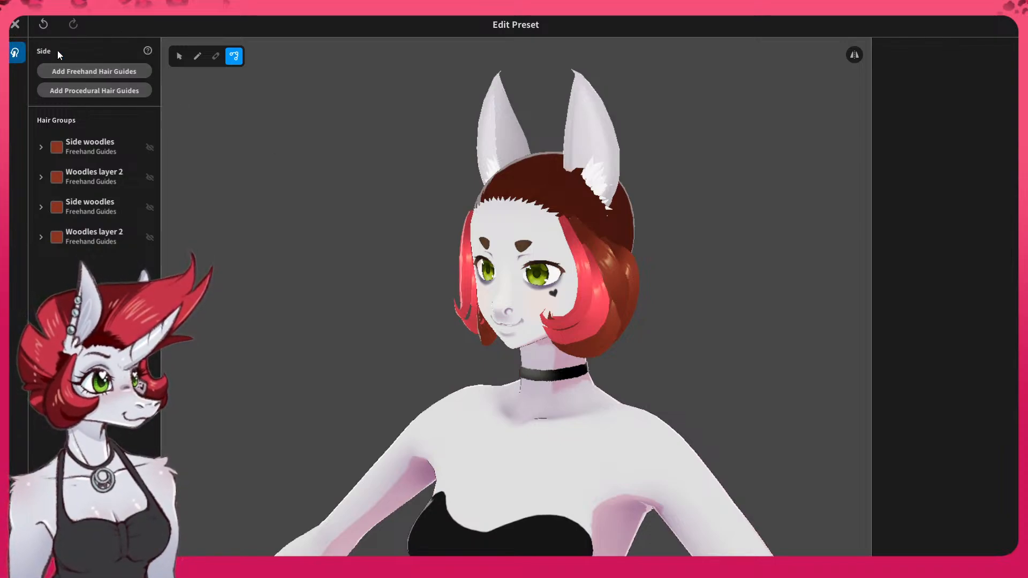
pyautogui.click(15, 25)
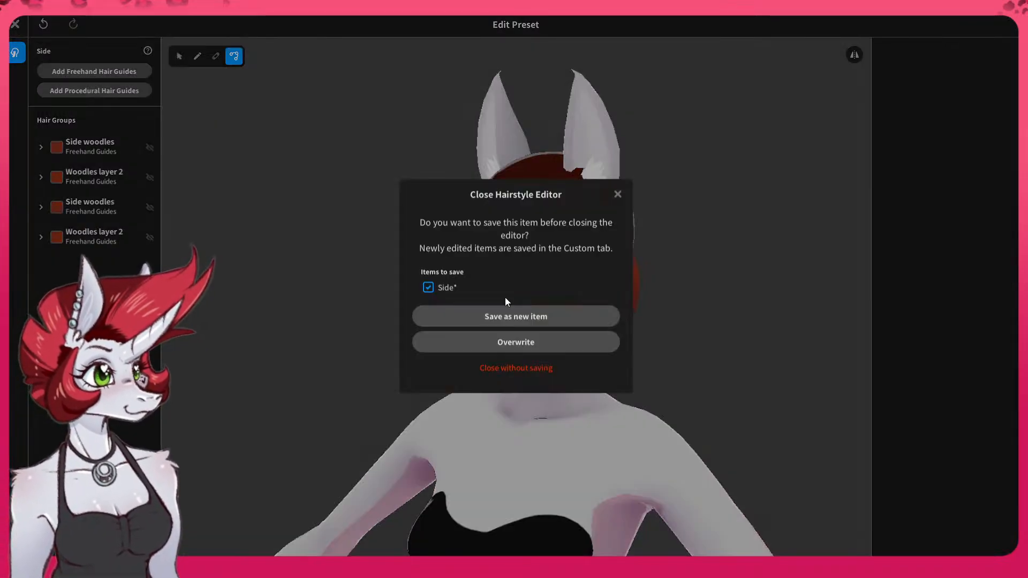
pyautogui.click(527, 316)
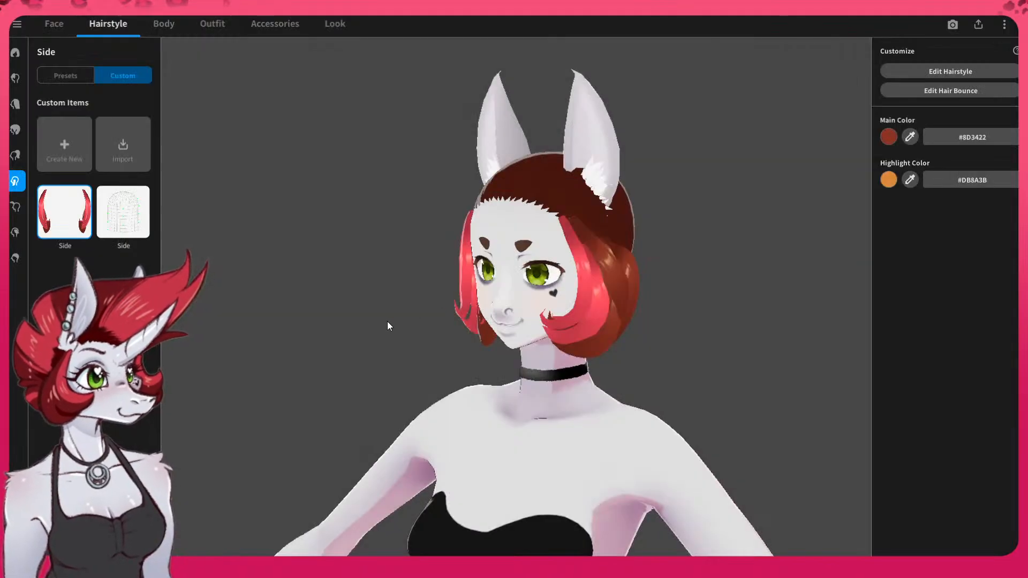
pyautogui.moveTo(388, 321); pyautogui.dragTo(332, 316)
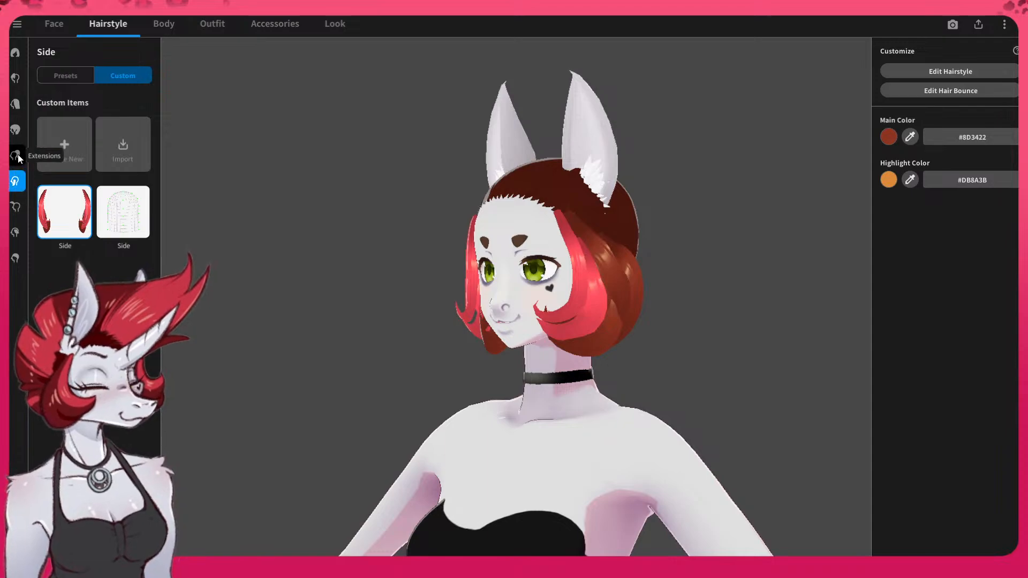
# - Create a new custom item in the Ahoge hair category
pyautogui.click(16, 214)
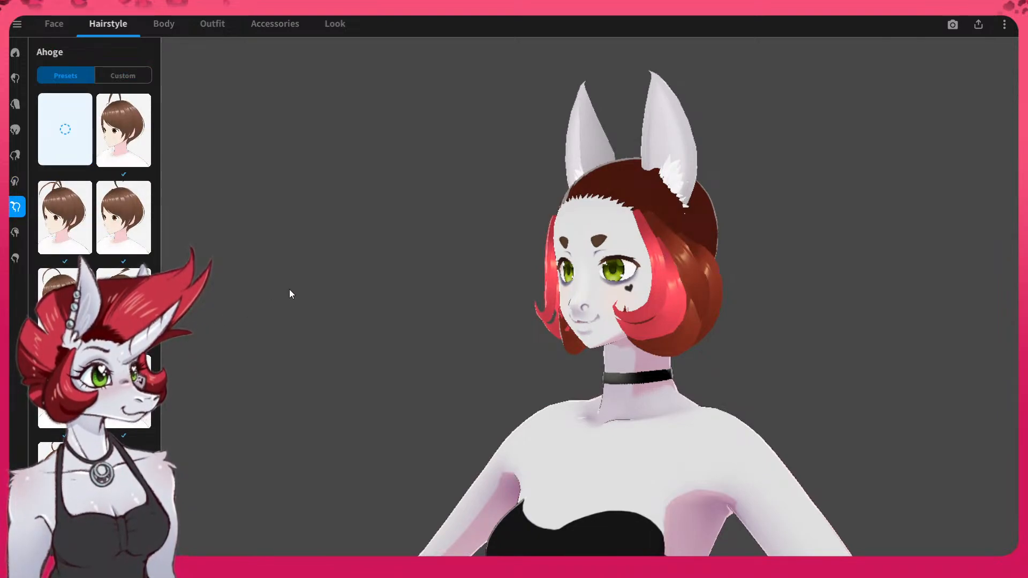
pyautogui.moveTo(289, 290); pyautogui.dragTo(319, 294)
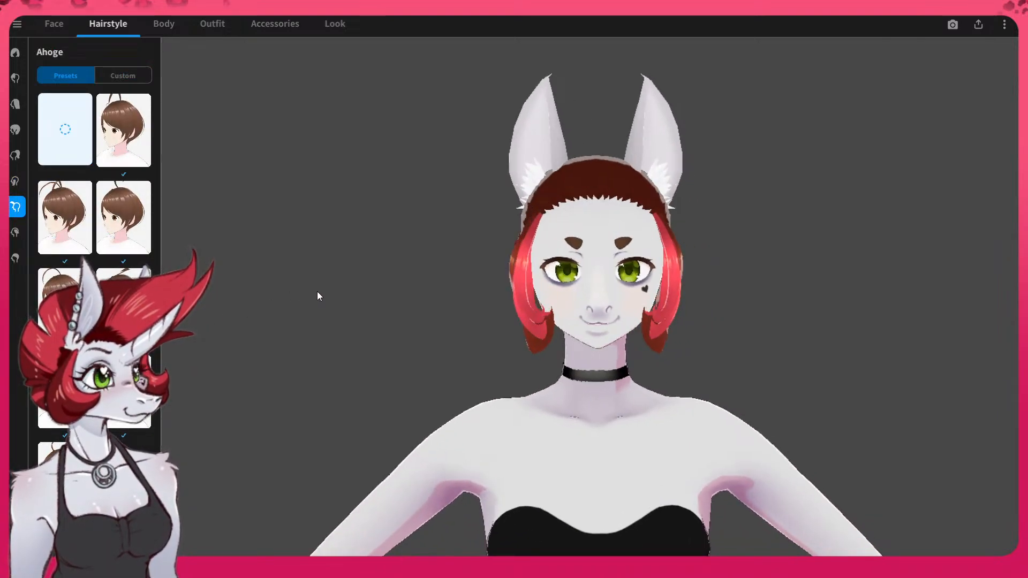
pyautogui.click(121, 76)
pyautogui.click(60, 163)
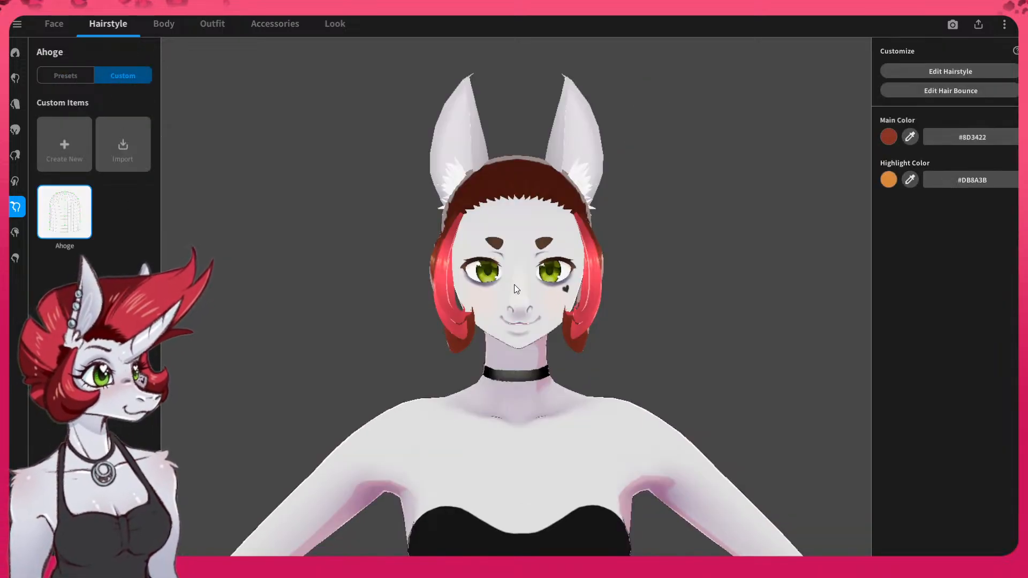
# - Try the skin shade #CAC1CB, sampled from below the choker, as the hair's main color, and undo the change
pyautogui.click(890, 136)
pyautogui.click(825, 84)
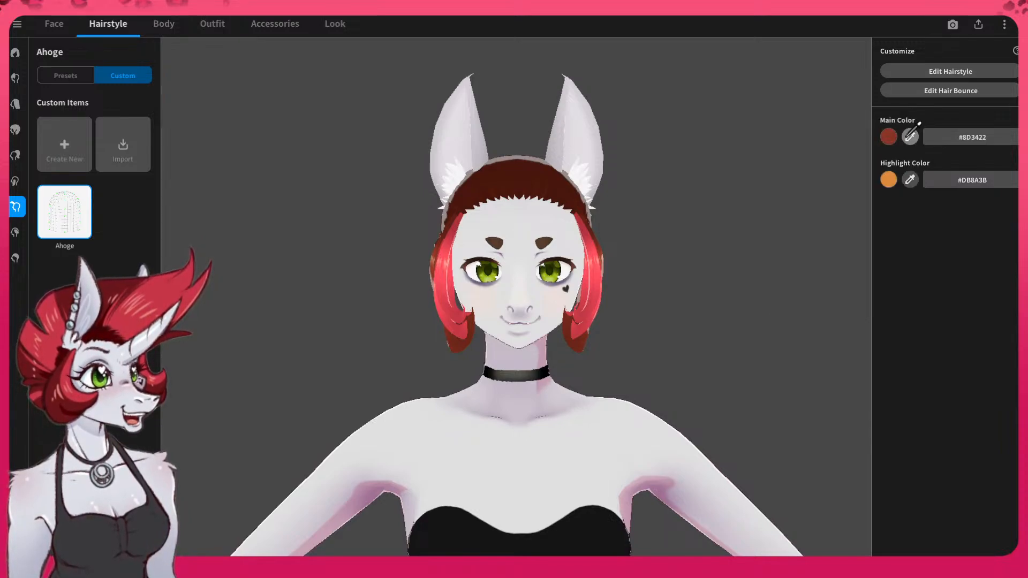
pyautogui.click(526, 405)
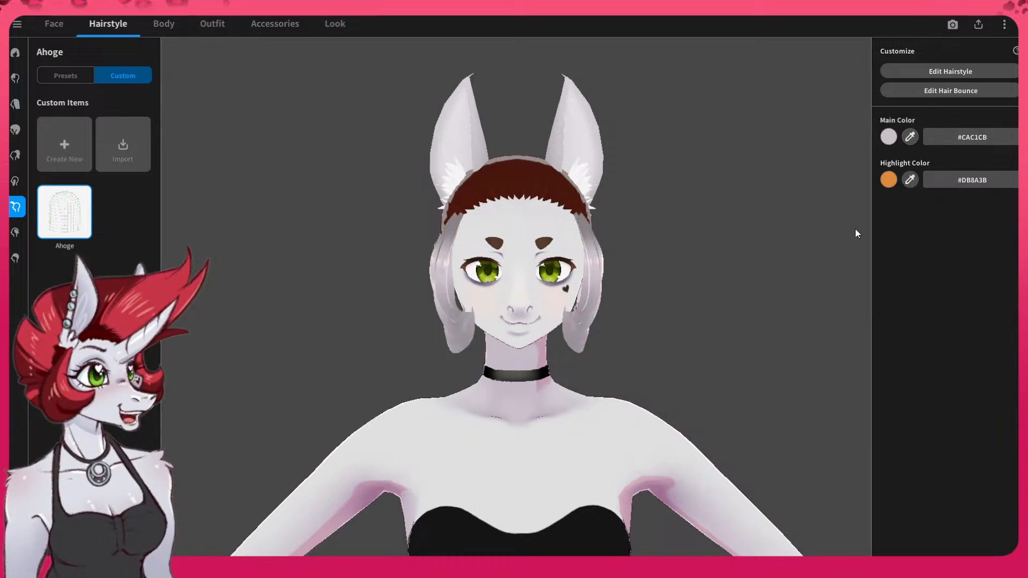
pyautogui.hotkey('ctrl', 'z')
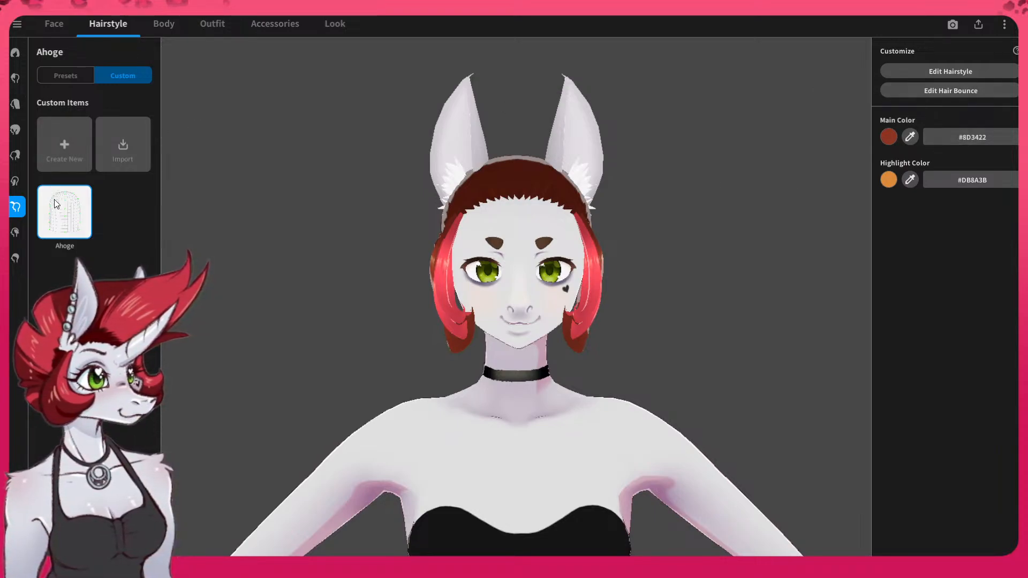
# - Open the custom Ahoge item in the hairstyle editor
pyautogui.rightClick(74, 215)
pyautogui.click(288, 133)
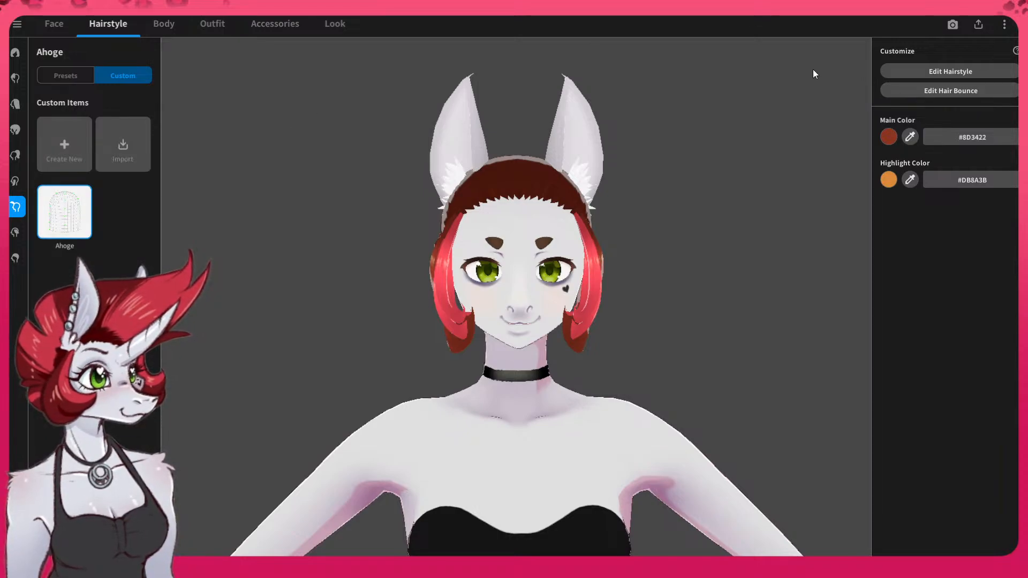
pyautogui.click(970, 77)
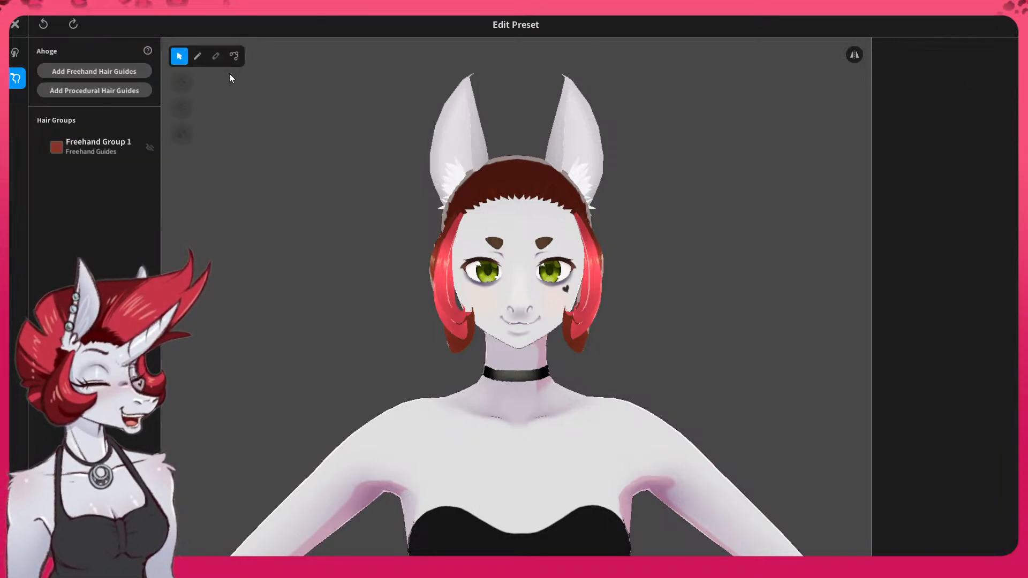
# - Delete the existing freehand group from the Ahoge and add a new freehand hair guide group in its place
pyautogui.click(87, 147)
pyautogui.moveTo(332, 148)
pyautogui.mouseDown(button='right')
pyautogui.moveTo(327, 131)
pyautogui.moveTo(205, 136)
pyautogui.moveTo(275, 150)
pyautogui.moveTo(264, 176)
pyautogui.moveTo(329, 177)
pyautogui.moveTo(301, 155)
pyautogui.moveTo(273, 152)
pyautogui.mouseUp(button='right')
pyautogui.rightClick(92, 145)
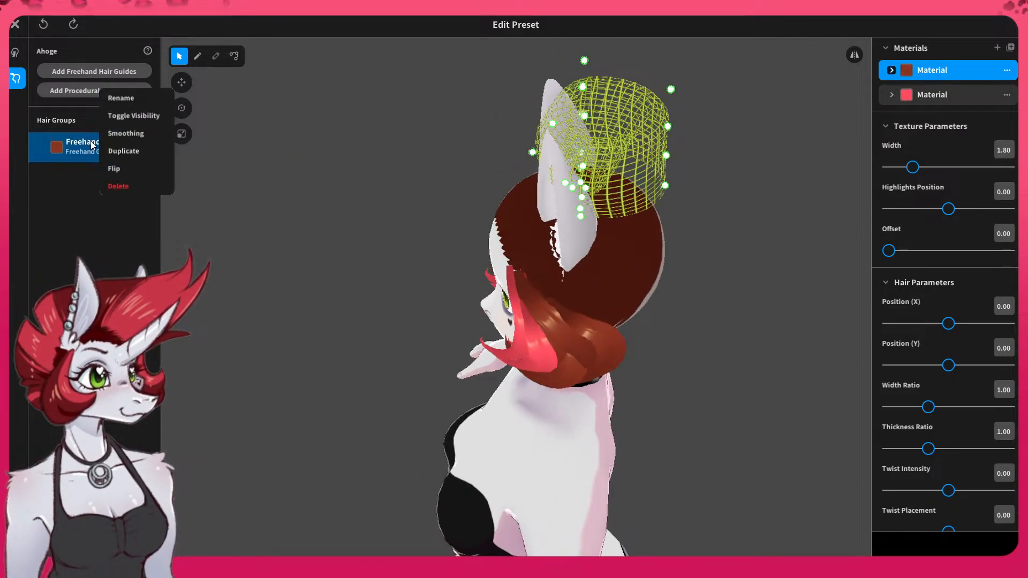
pyautogui.click(123, 188)
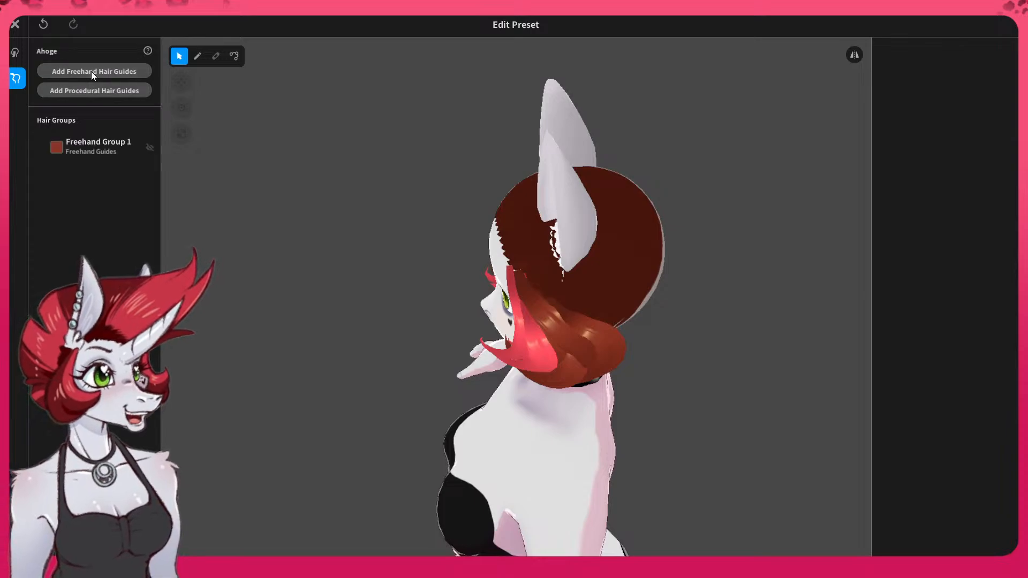
pyautogui.click(87, 153)
pyautogui.moveTo(337, 162)
pyautogui.mouseDown(button='right')
pyautogui.moveTo(365, 142)
pyautogui.moveTo(353, 146)
pyautogui.mouseUp(button='right')
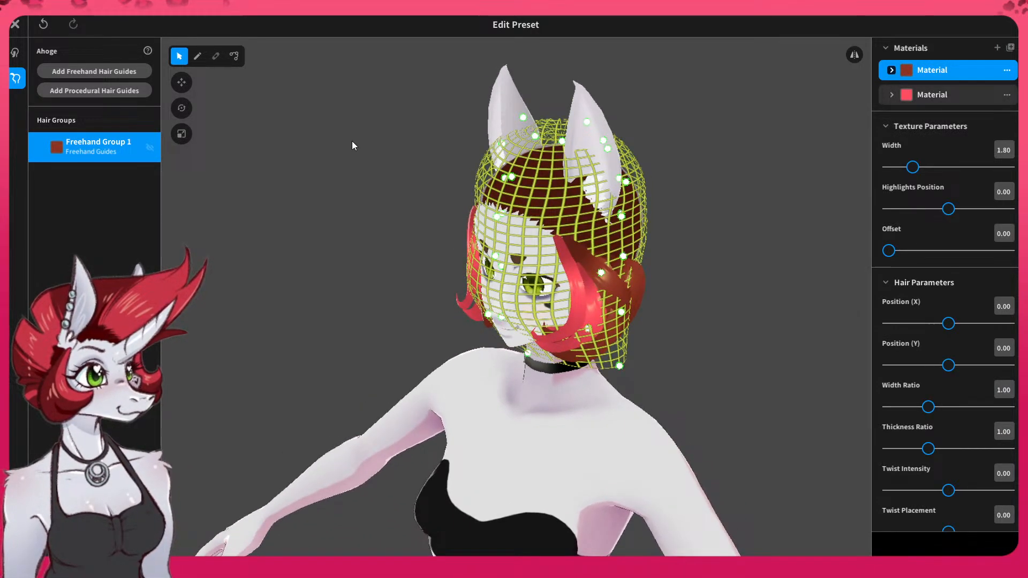
# - Rotate the new guide mesh upward so it projects forward above the forehead, and lower it slightly toward the head
pyautogui.click(180, 107)
pyautogui.moveTo(503, 83); pyautogui.dragTo(643, 53)
pyautogui.moveTo(643, 54); pyautogui.dragTo(657, 61, button='right')
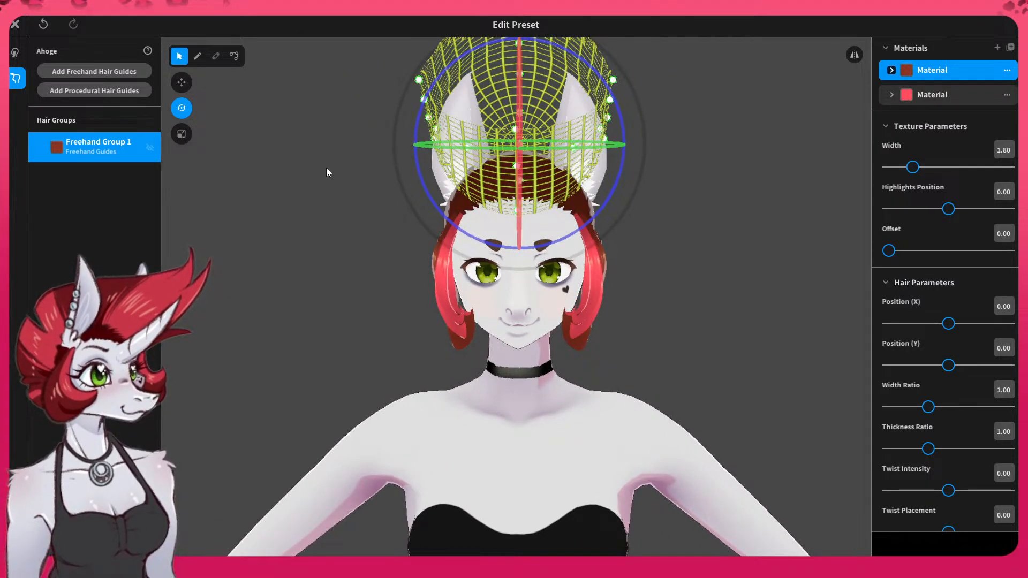
pyautogui.click(181, 82)
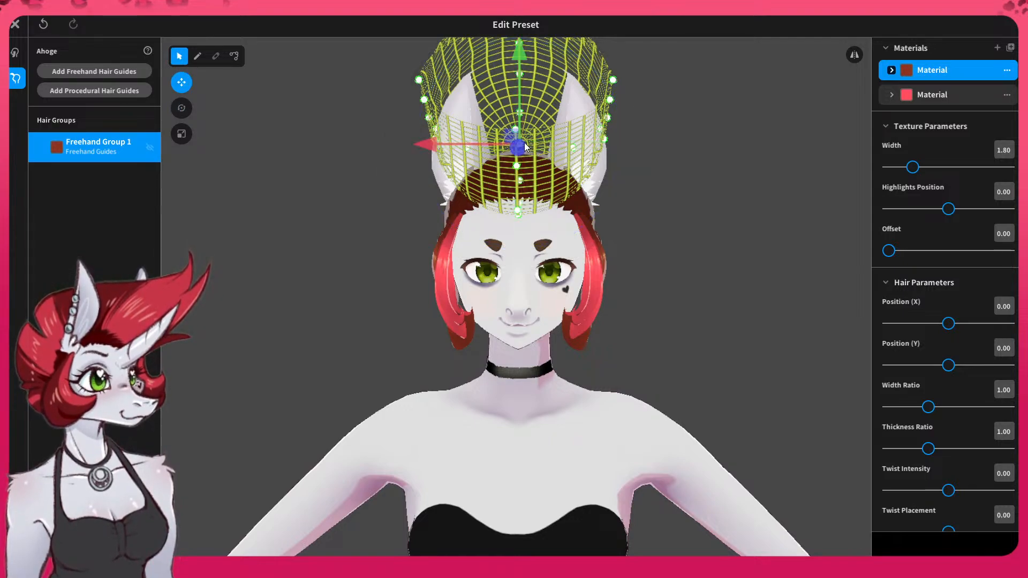
pyautogui.moveTo(516, 55); pyautogui.dragTo(520, 69)
pyautogui.moveTo(519, 69); pyautogui.dragTo(577, 191, button='right')
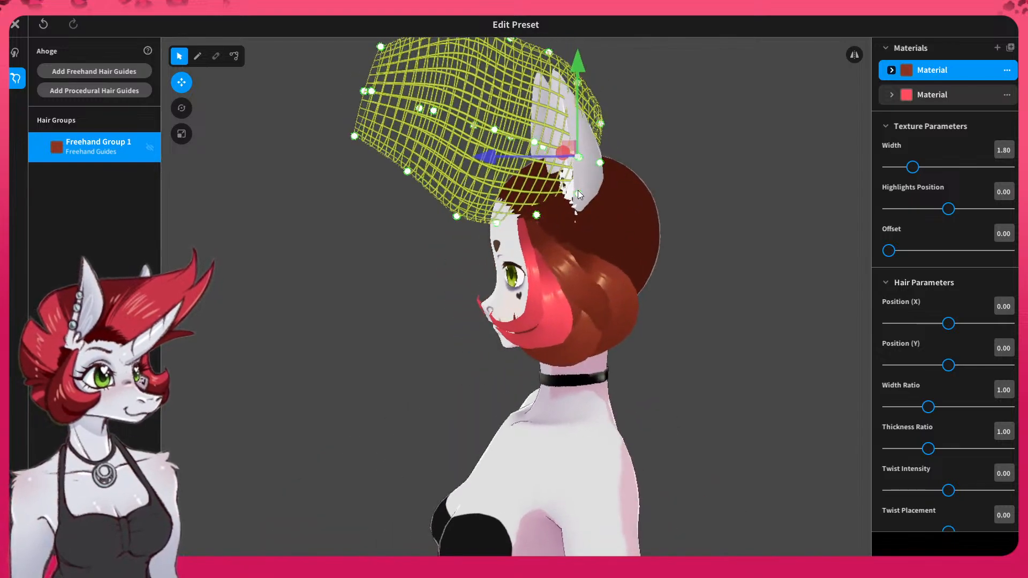
# - Try a Fit to Head (Z) of about 0.62 and a different Fit to Head (X), and return them to 1.00 and 0.00
pyautogui.scroll(-9, 964, 348)
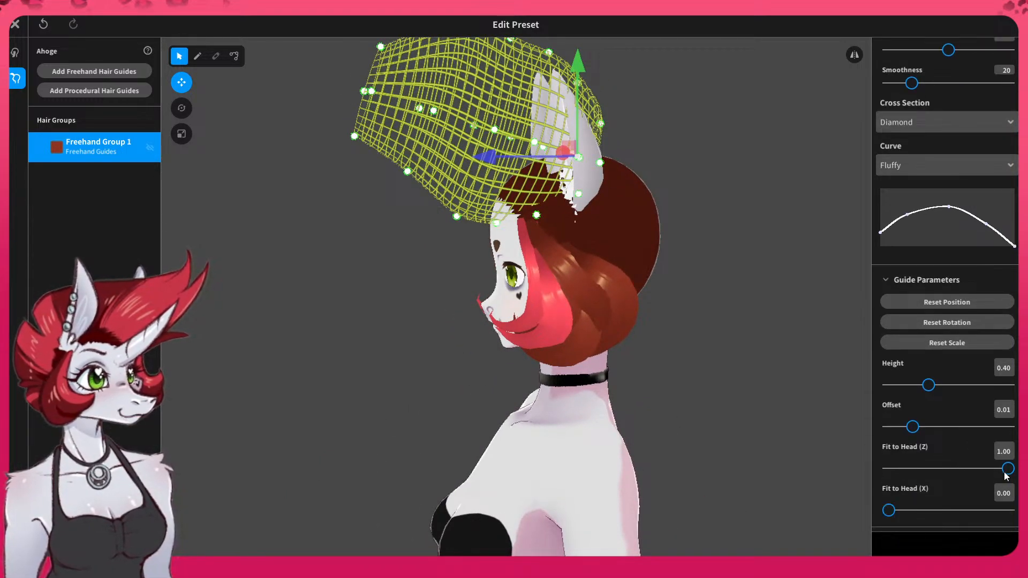
pyautogui.moveTo(1009, 469); pyautogui.dragTo(964, 472)
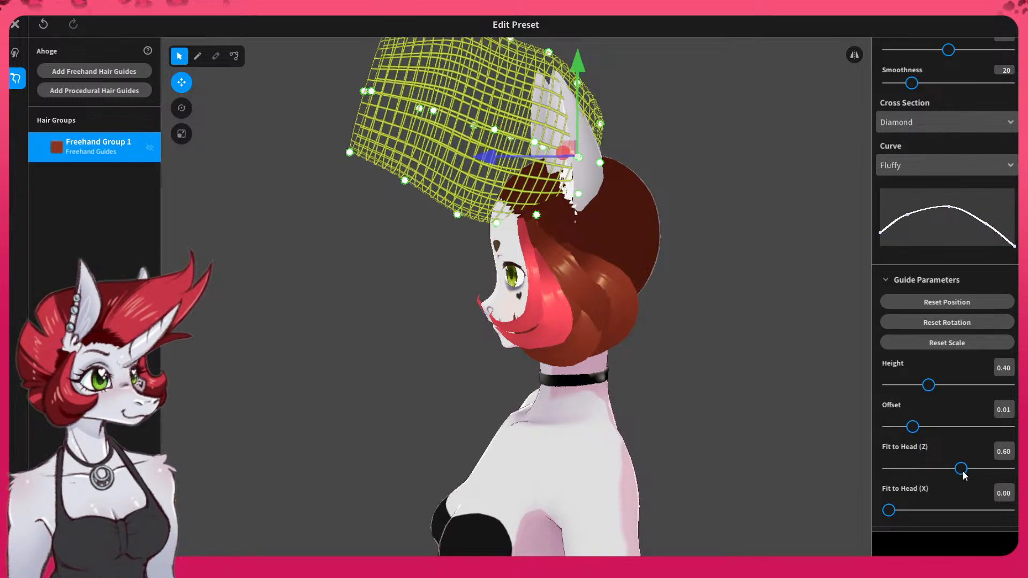
pyautogui.moveTo(890, 511); pyautogui.dragTo(954, 511)
pyautogui.click(884, 506)
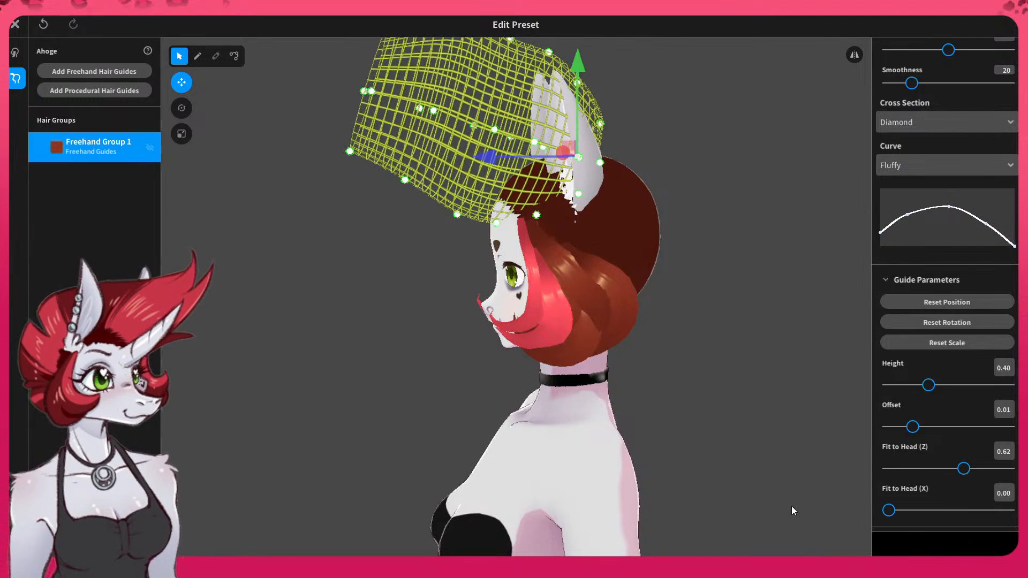
pyautogui.moveTo(960, 466); pyautogui.dragTo(1008, 469)
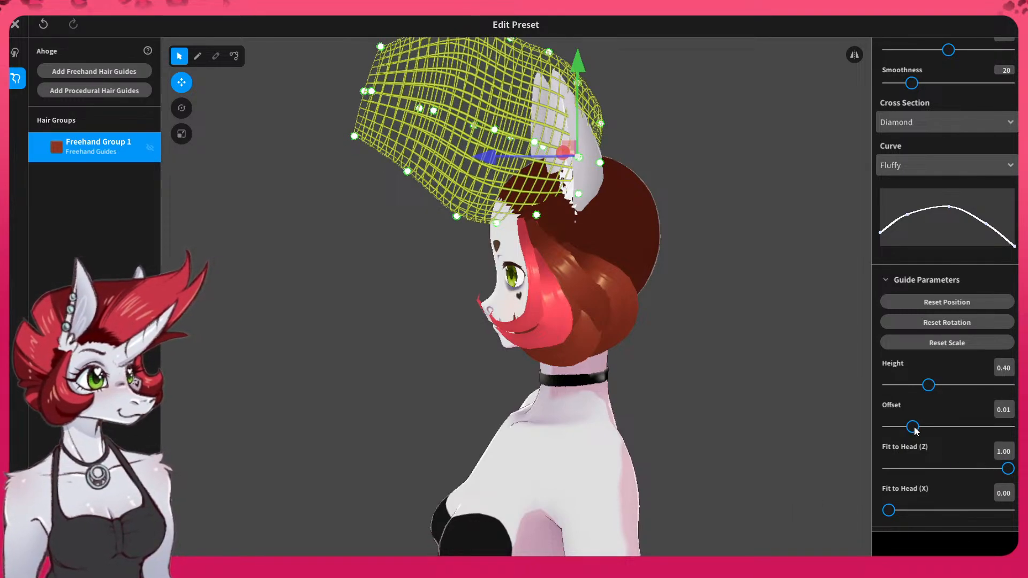
pyautogui.moveTo(915, 428)
pyautogui.mouseDown()
pyautogui.moveTo(927, 429)
pyautogui.moveTo(913, 427)
pyautogui.mouseUp()
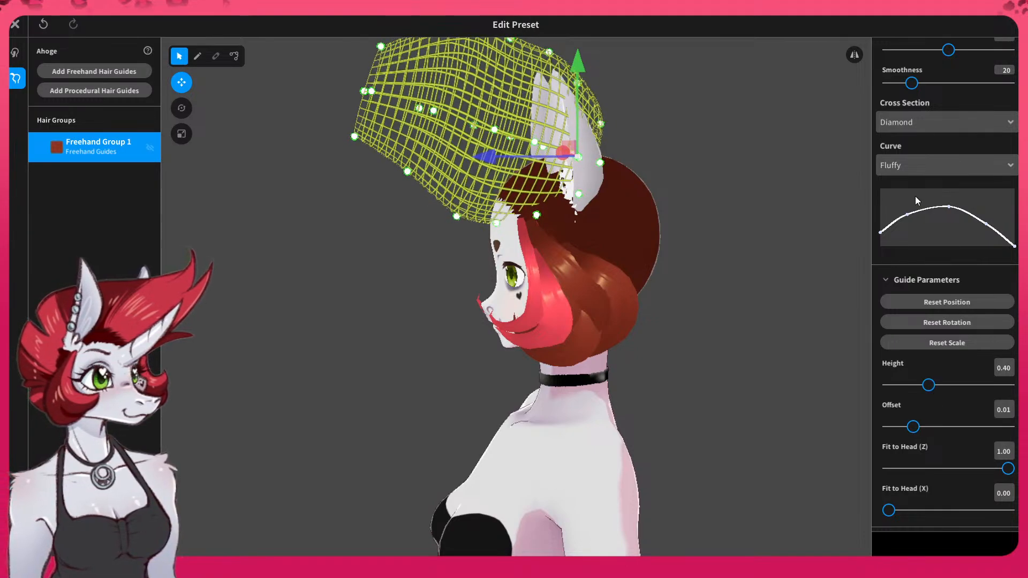
# - Try reshaping the Fluffy hair curve of the freehand group and undo the edit
pyautogui.moveTo(907, 212); pyautogui.dragTo(958, 244)
pyautogui.click(947, 204)
pyautogui.hotkey('ctrl', 'z')
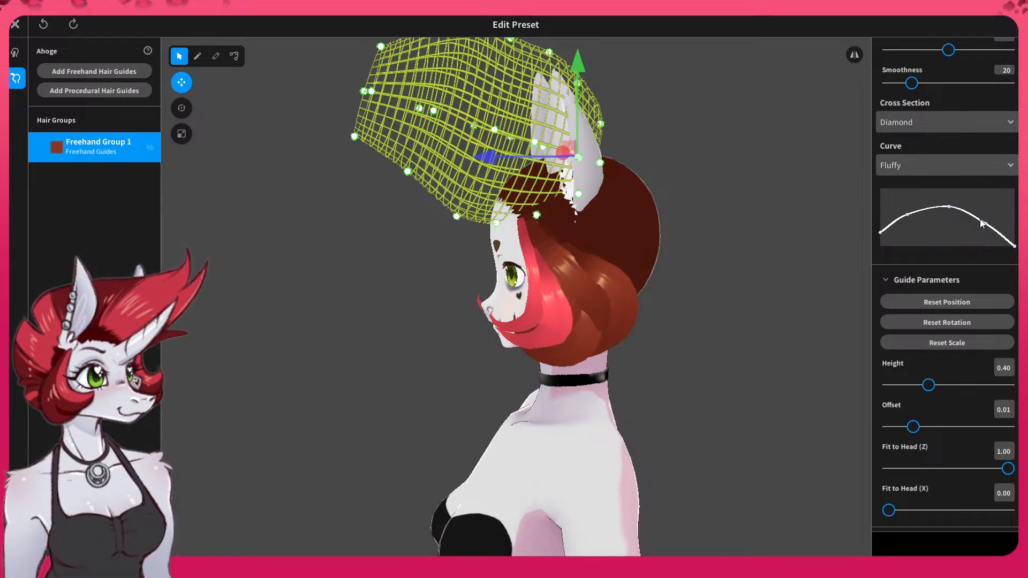
pyautogui.scroll(4, 966, 208)
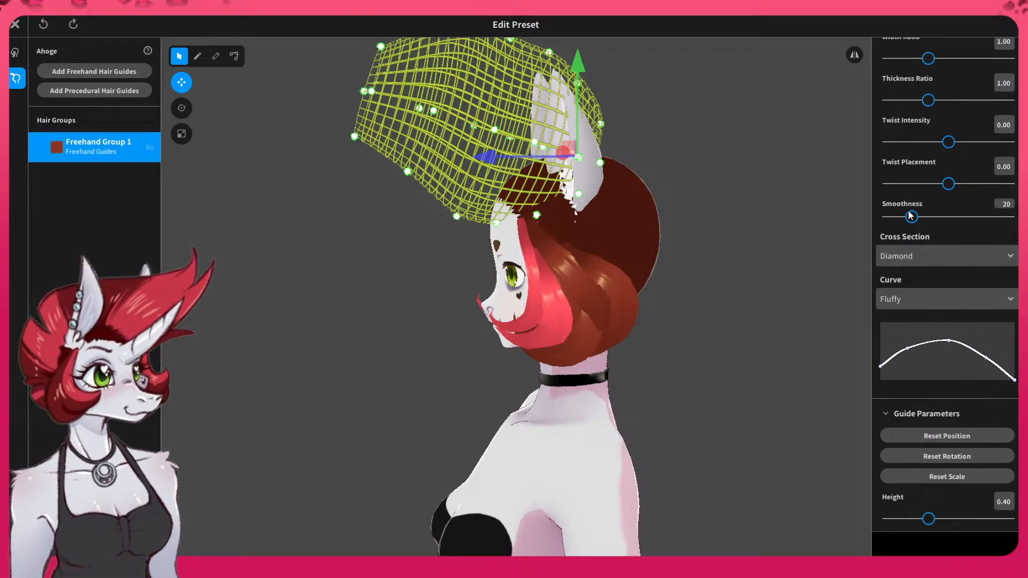
pyautogui.moveTo(911, 270)
pyautogui.mouseDown()
pyautogui.moveTo(955, 270)
pyautogui.moveTo(917, 271)
pyautogui.mouseUp()
pyautogui.scroll(5, 917, 244)
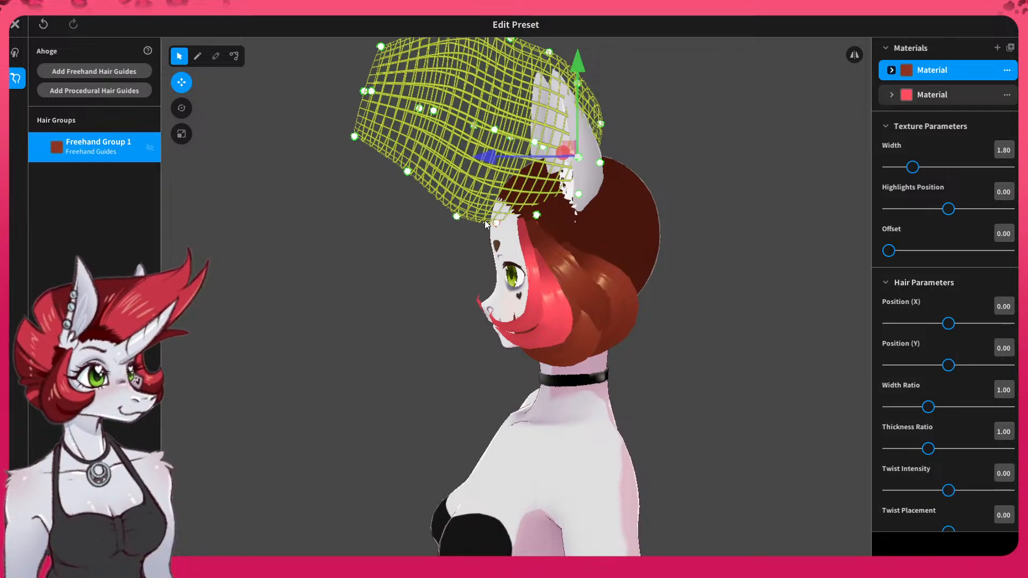
# - Duplicate the pink hair material for the freehand group and expand the copy's color settings
pyautogui.moveTo(394, 167); pyautogui.dragTo(472, 198, button='right')
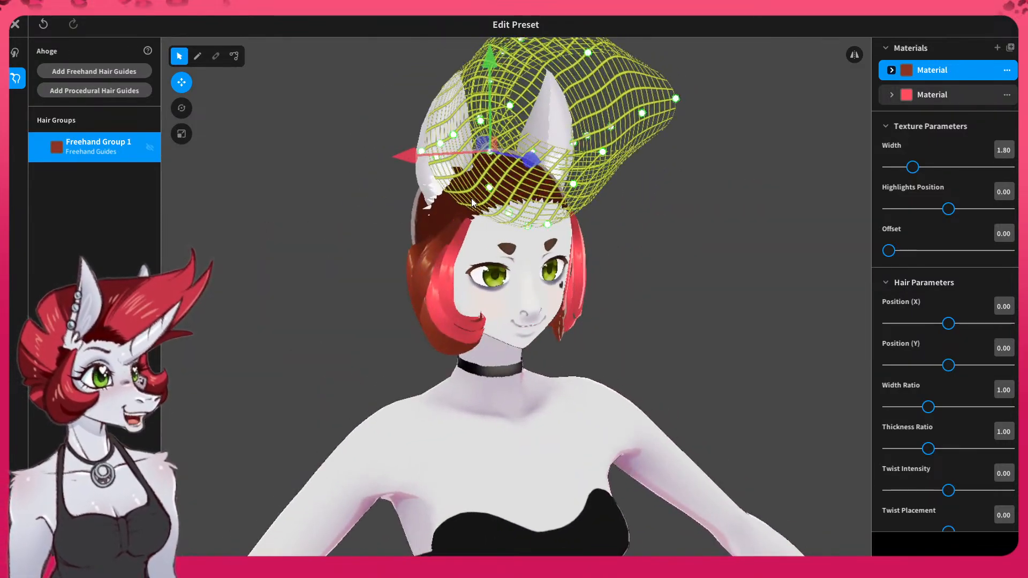
pyautogui.rightClick(934, 95)
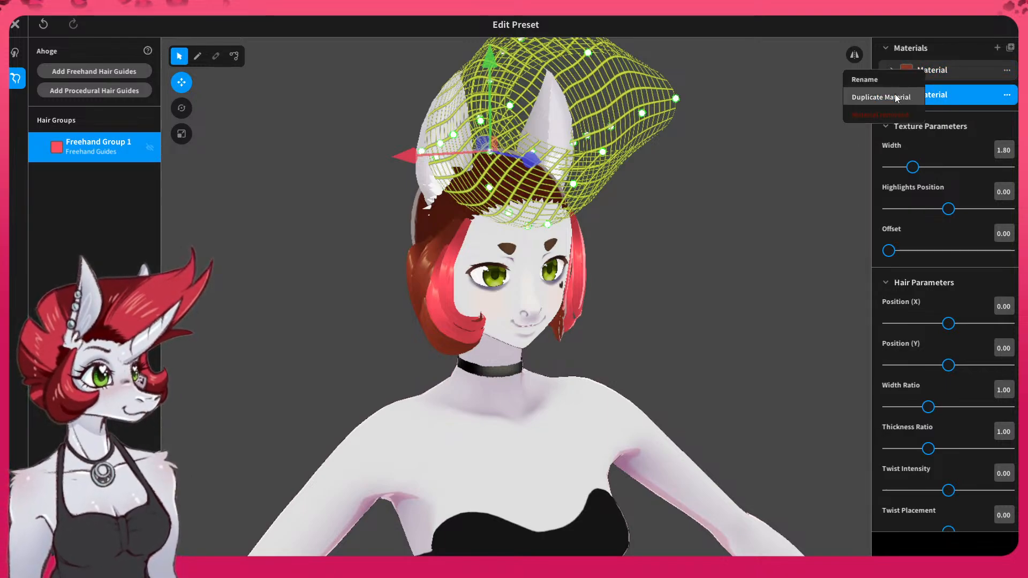
pyautogui.click(897, 98)
pyautogui.click(1011, 122)
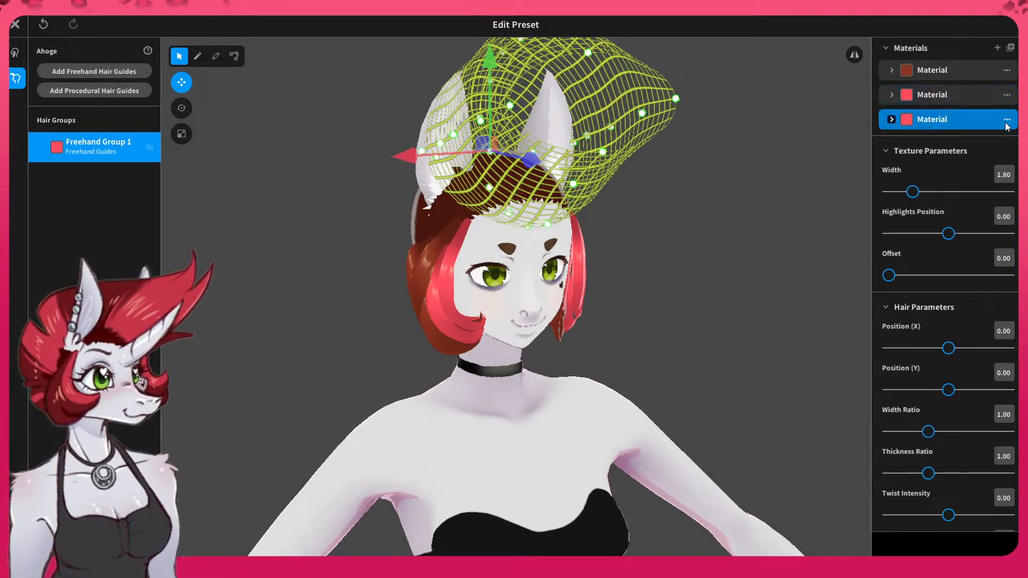
pyautogui.click(891, 123)
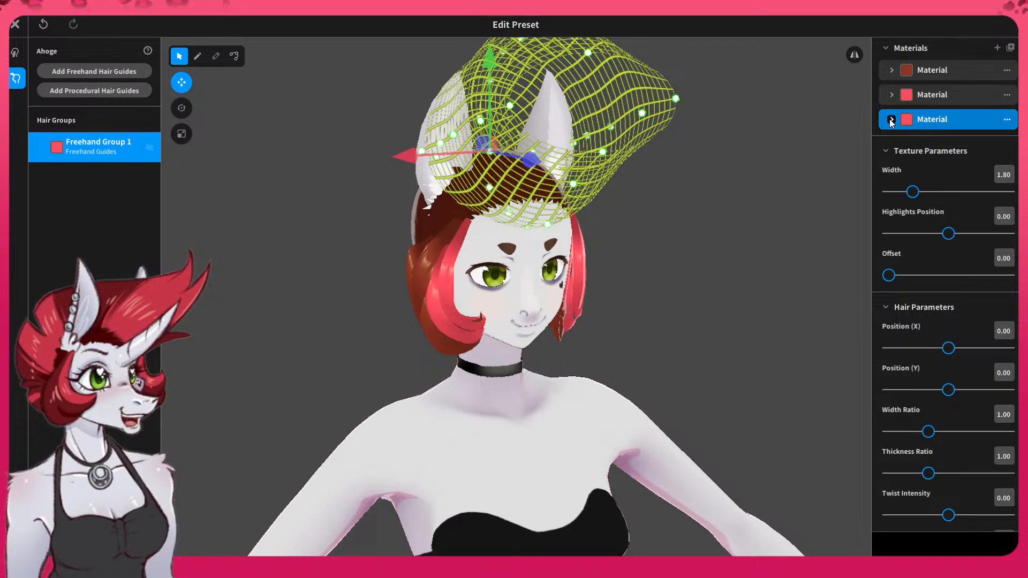
pyautogui.click(892, 120)
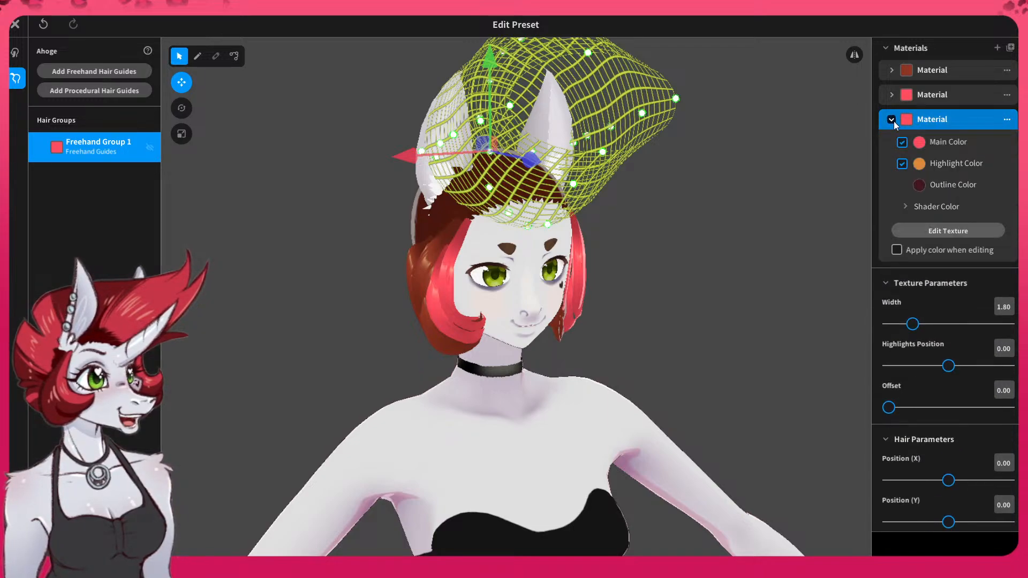
# - Set the duplicated material's main color to #CAC1CB by sampling the shaded skin below the choker
pyautogui.click(940, 143)
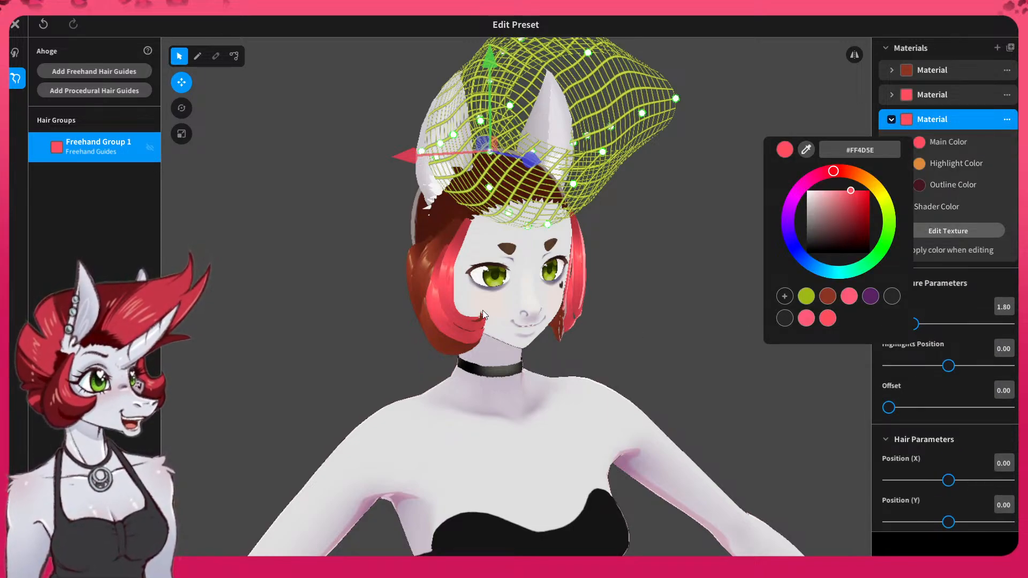
pyautogui.click(806, 150)
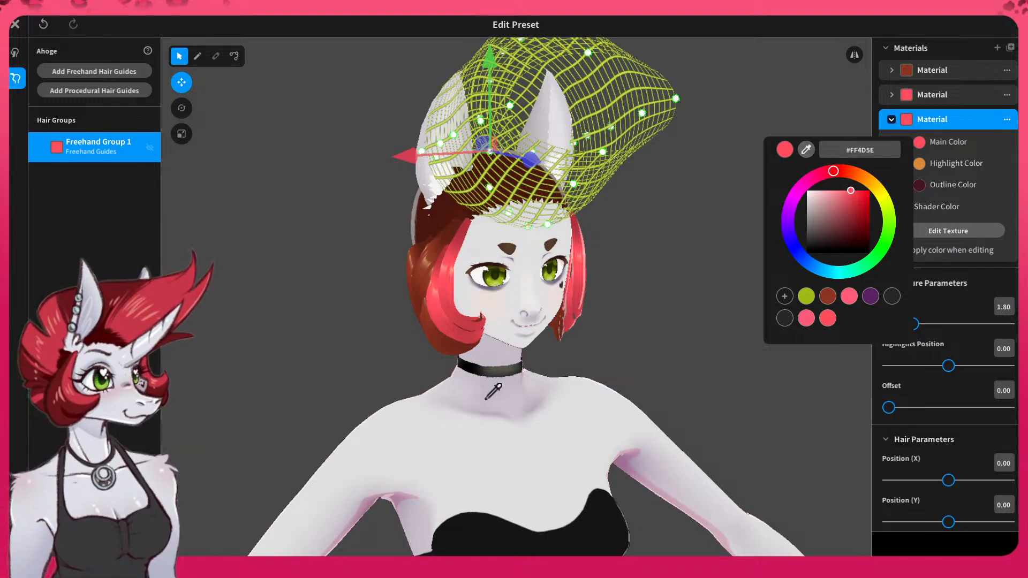
pyautogui.click(475, 398)
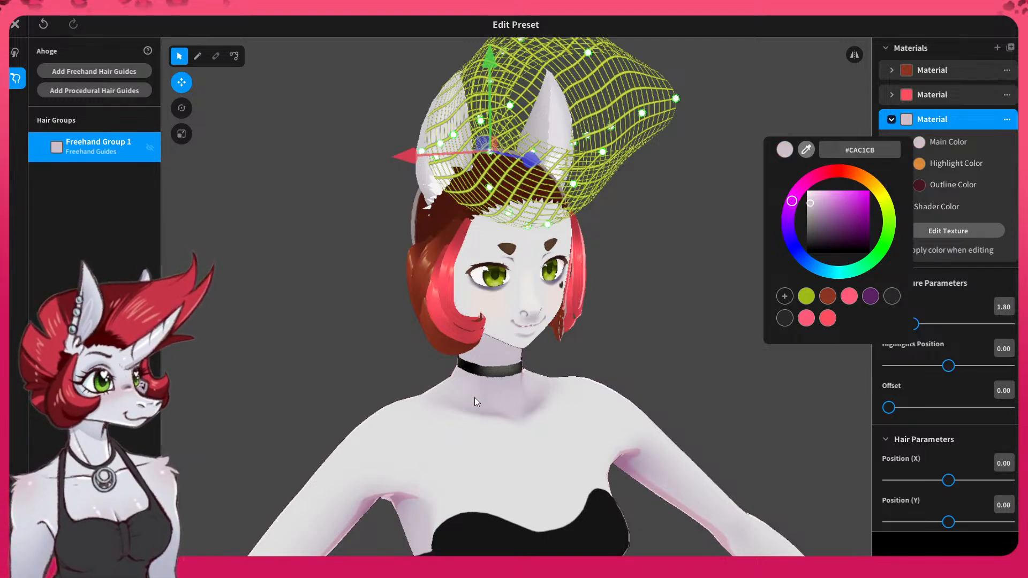
pyautogui.click(976, 202)
# - Set the duplicated material's outline color to #BBADBF by sampling the shaded skin at the base of the neck
pyautogui.click(921, 188)
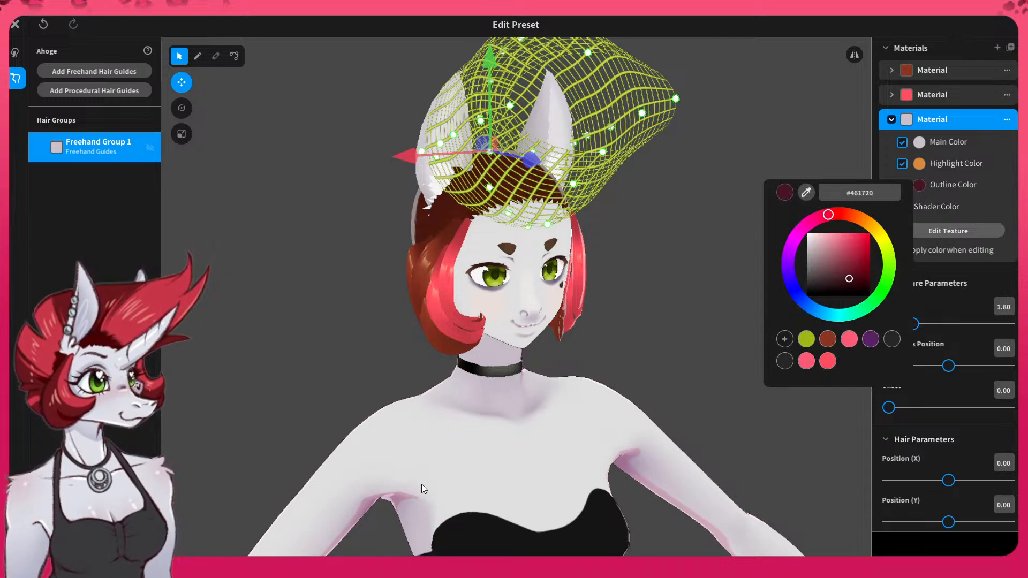
pyautogui.click(806, 193)
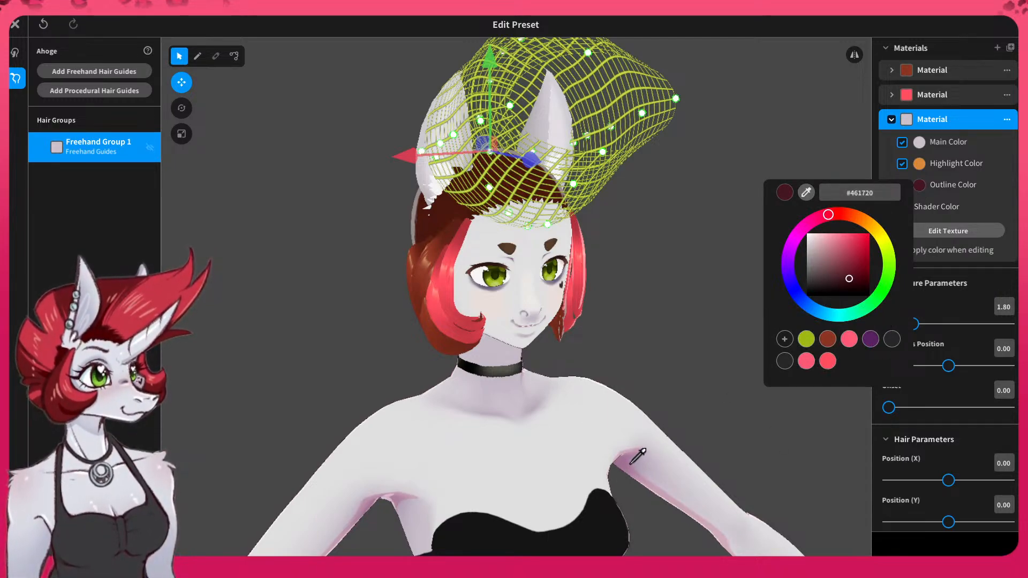
pyautogui.click(531, 410)
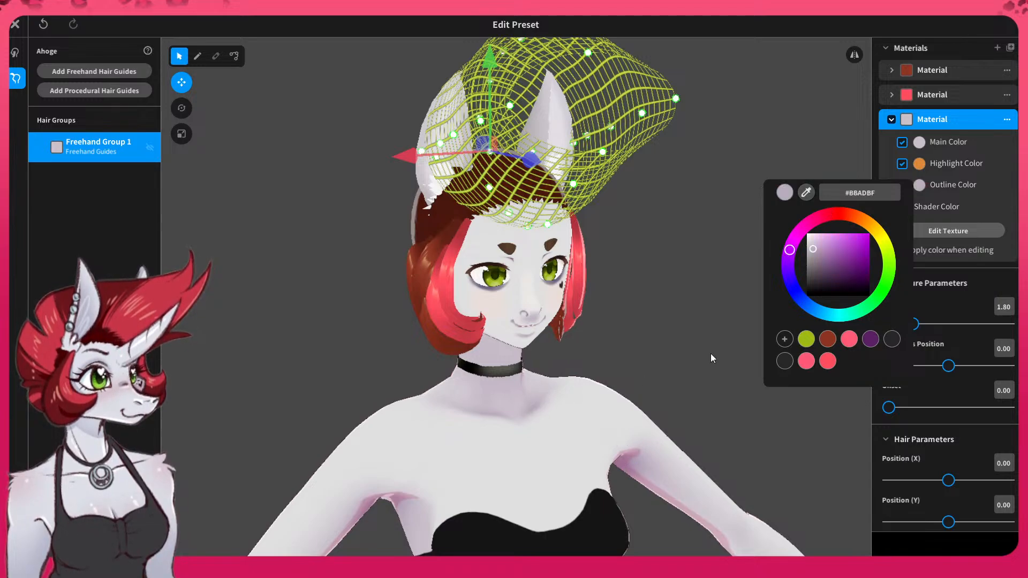
# - Set the duplicated material's highlight color to white (#FFFFFF) and collapse its color settings
pyautogui.click(922, 141)
pyautogui.click(921, 140)
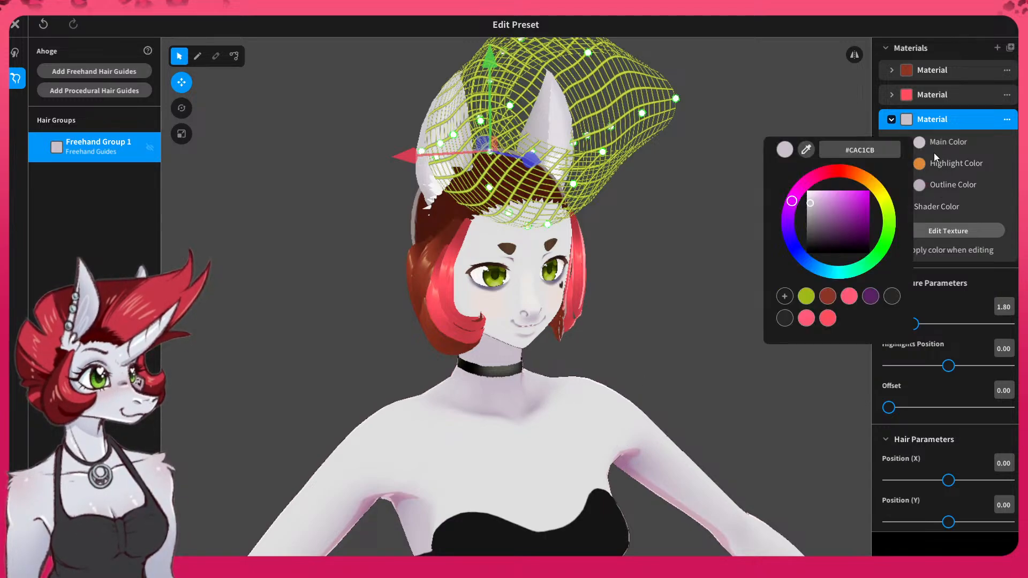
pyautogui.click(918, 168)
pyautogui.click(919, 164)
pyautogui.moveTo(818, 239); pyautogui.dragTo(815, 204)
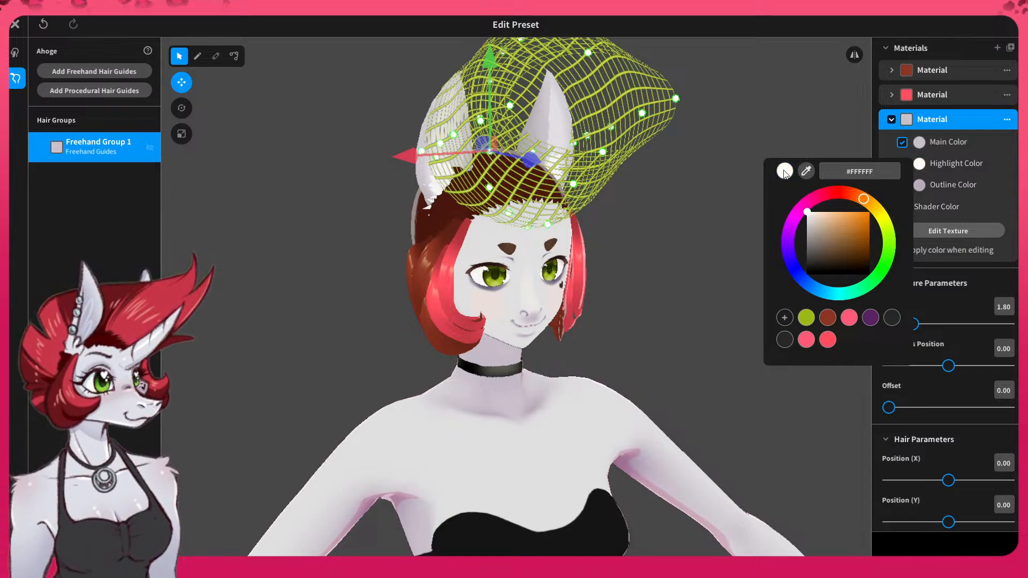
pyautogui.click(814, 97)
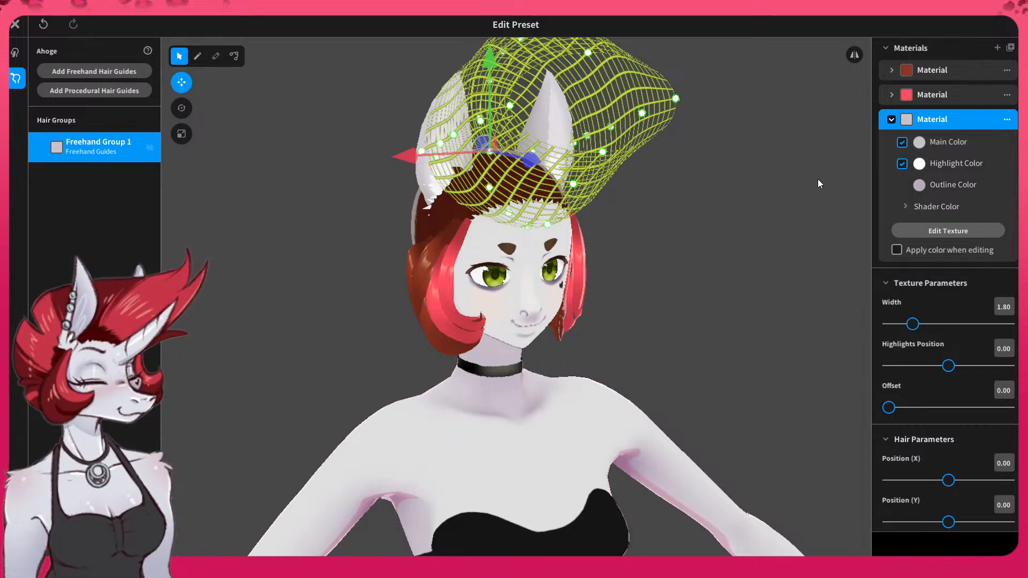
pyautogui.click(1005, 119)
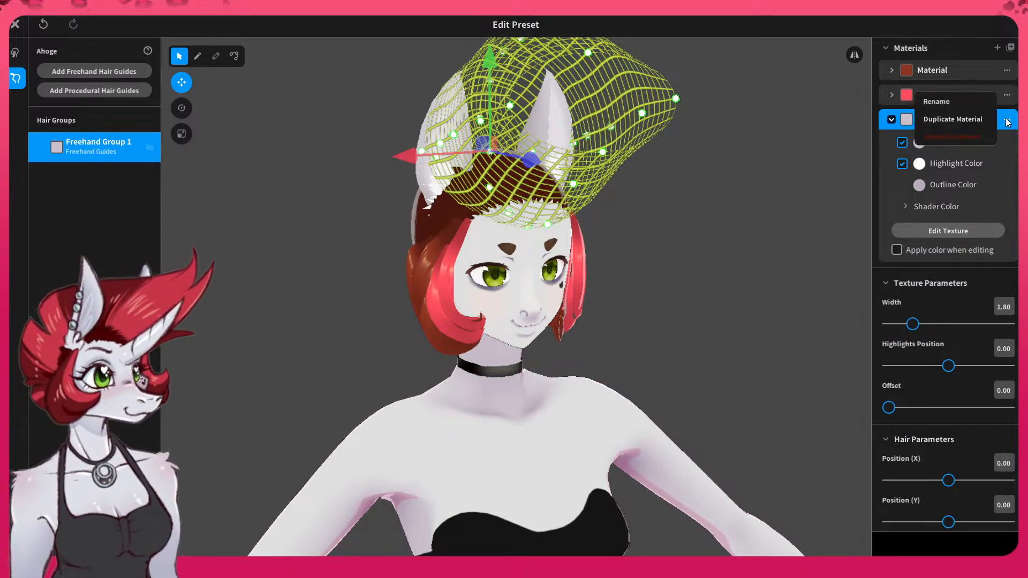
pyautogui.click(1004, 119)
pyautogui.click(891, 121)
pyautogui.click(815, 153)
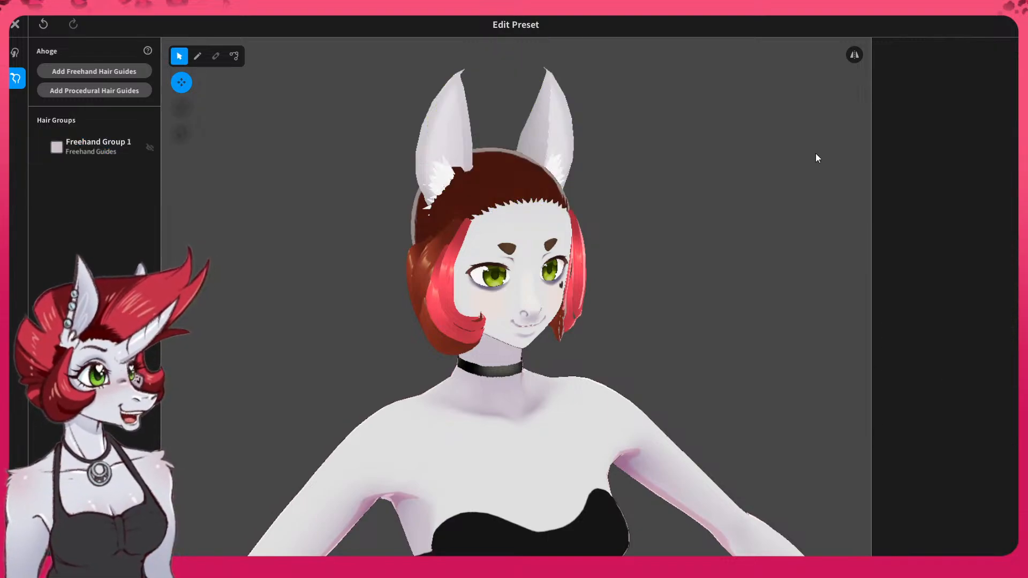
# - Activate the hair drawing brush and select Freehand Group 1 as the group to draw in
pyautogui.moveTo(753, 159)
pyautogui.mouseDown(button='right')
pyautogui.moveTo(705, 161)
pyautogui.moveTo(753, 159)
pyautogui.mouseUp(button='right')
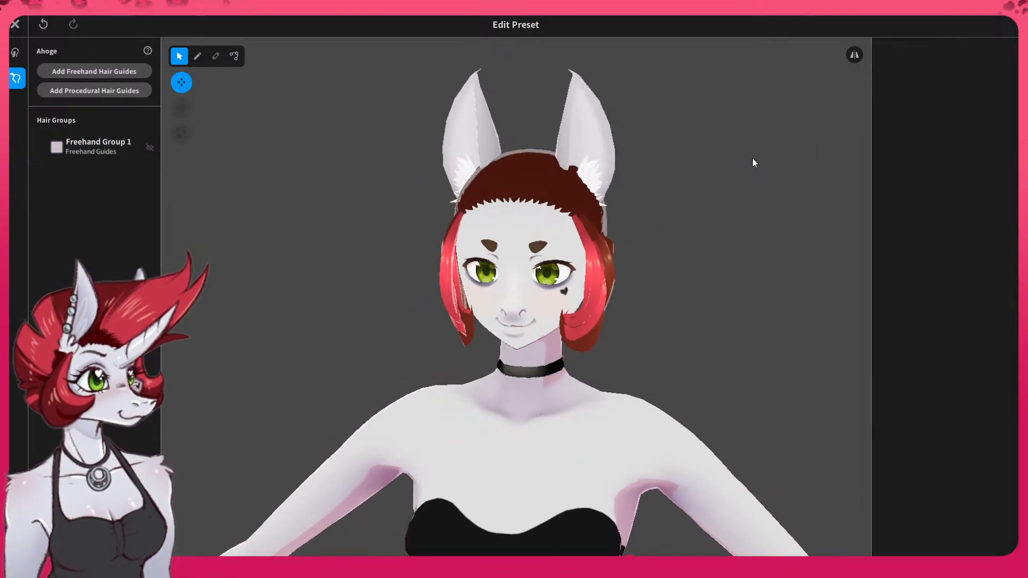
pyautogui.click(203, 55)
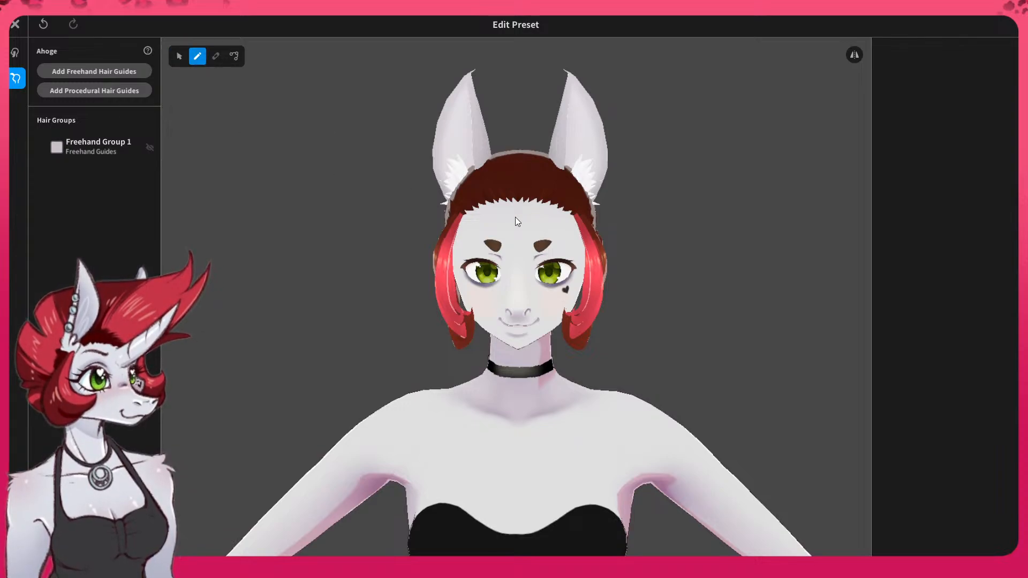
pyautogui.click(102, 150)
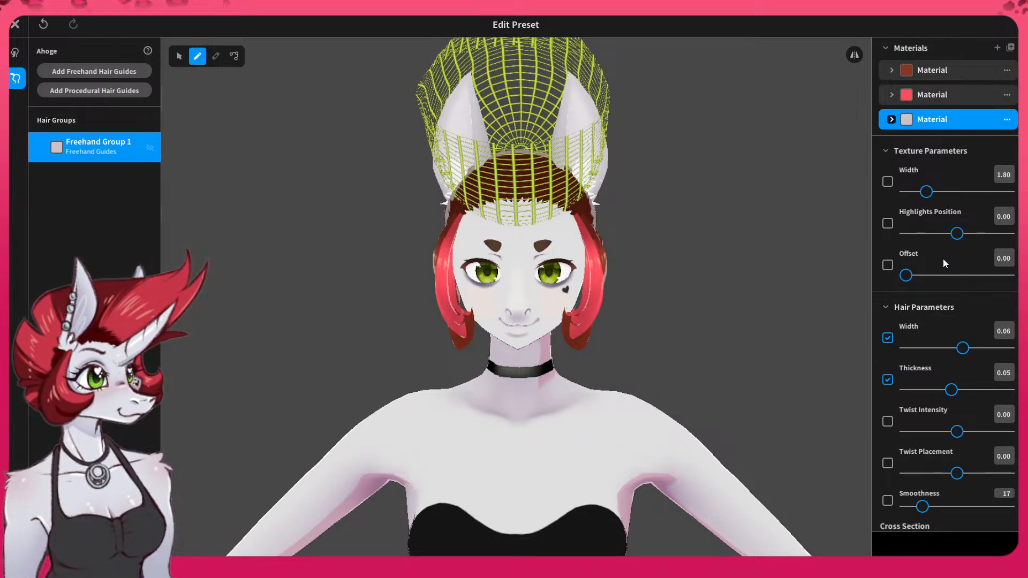
pyautogui.scroll(-1, 944, 261)
pyautogui.scroll(1, 943, 262)
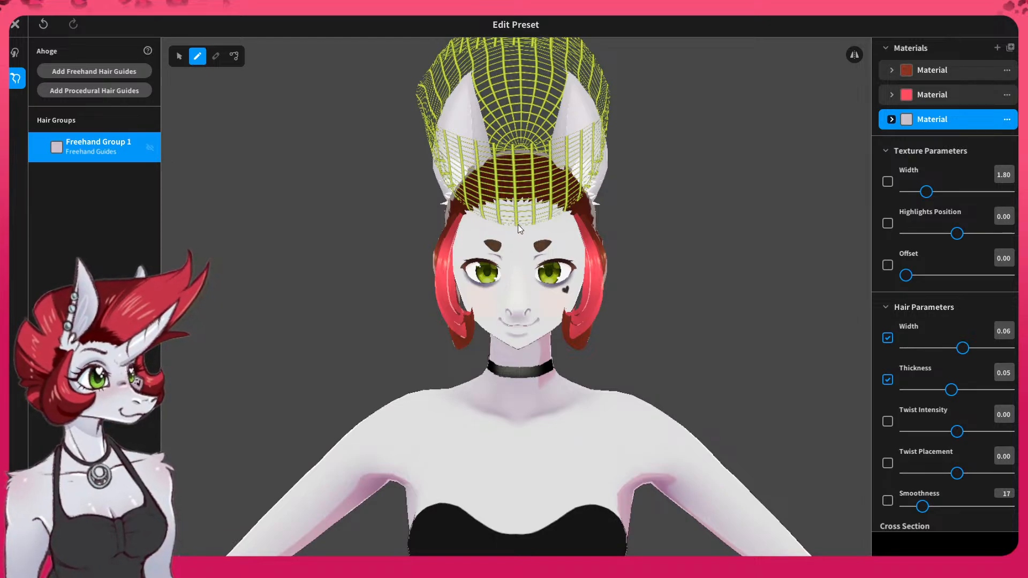
# - Try a very short strand at the guide's front edge over the forehead
pyautogui.moveTo(559, 226); pyautogui.dragTo(526, 215, button='right')
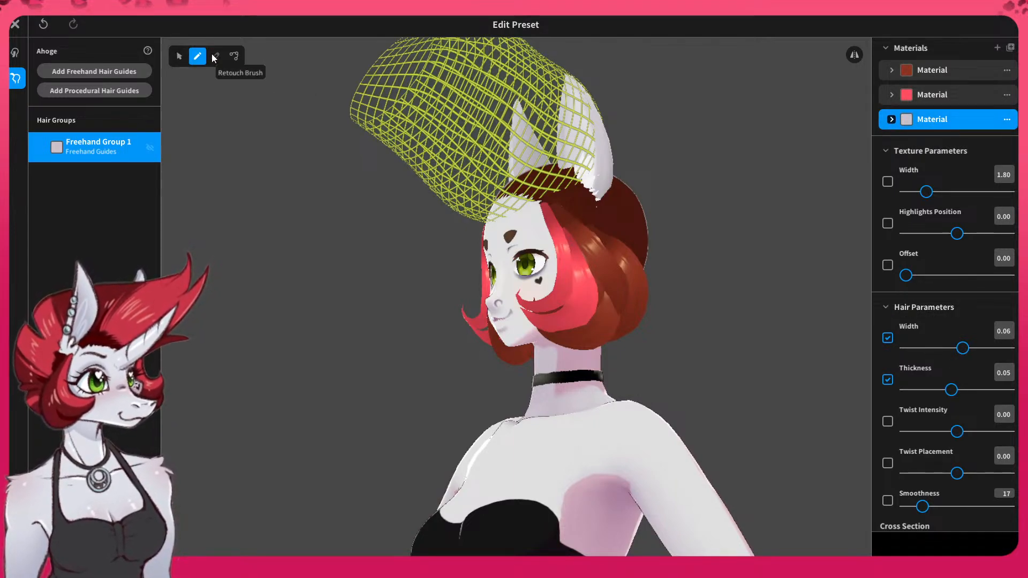
pyautogui.click(234, 55)
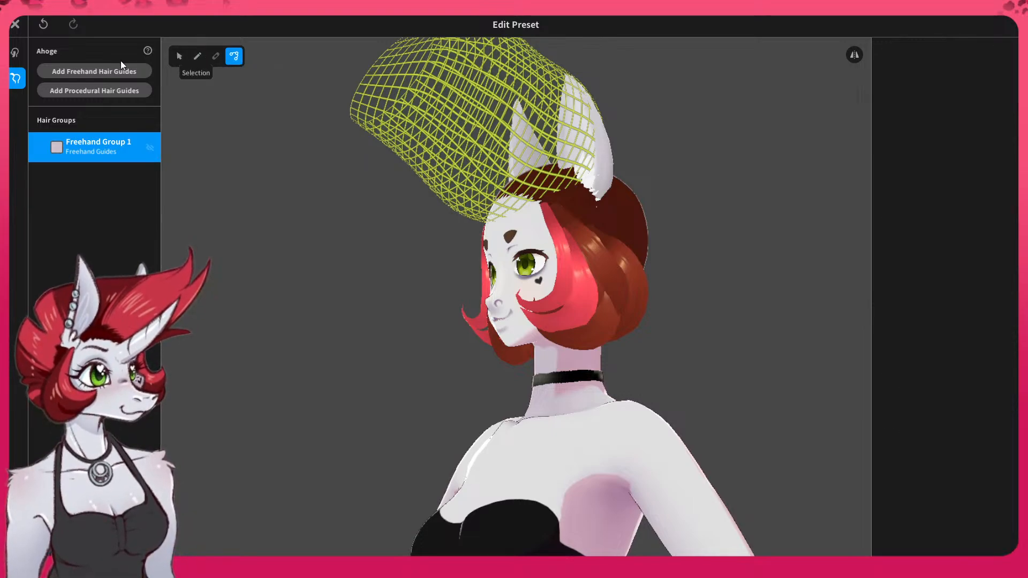
pyautogui.click(181, 55)
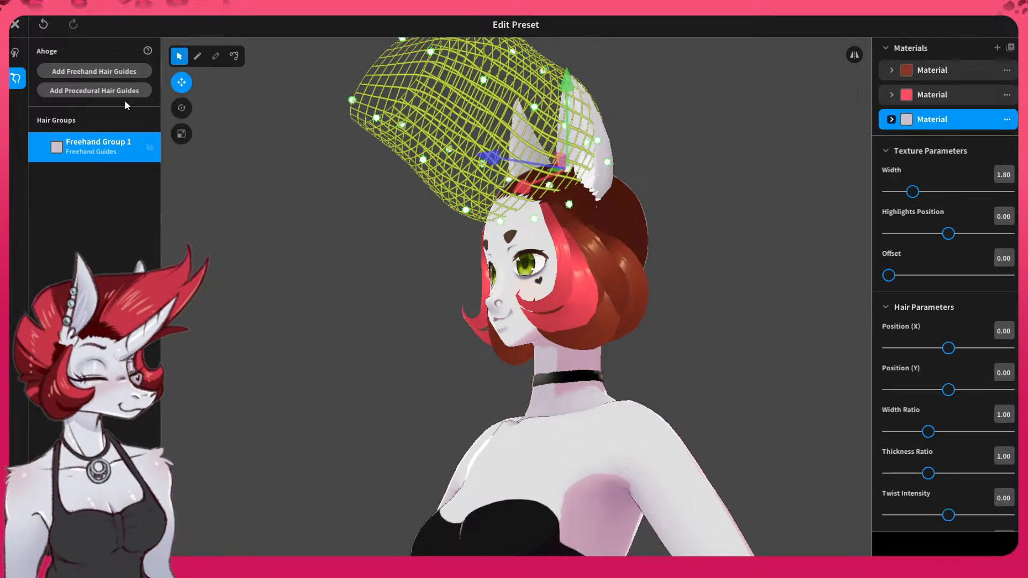
pyautogui.click(199, 56)
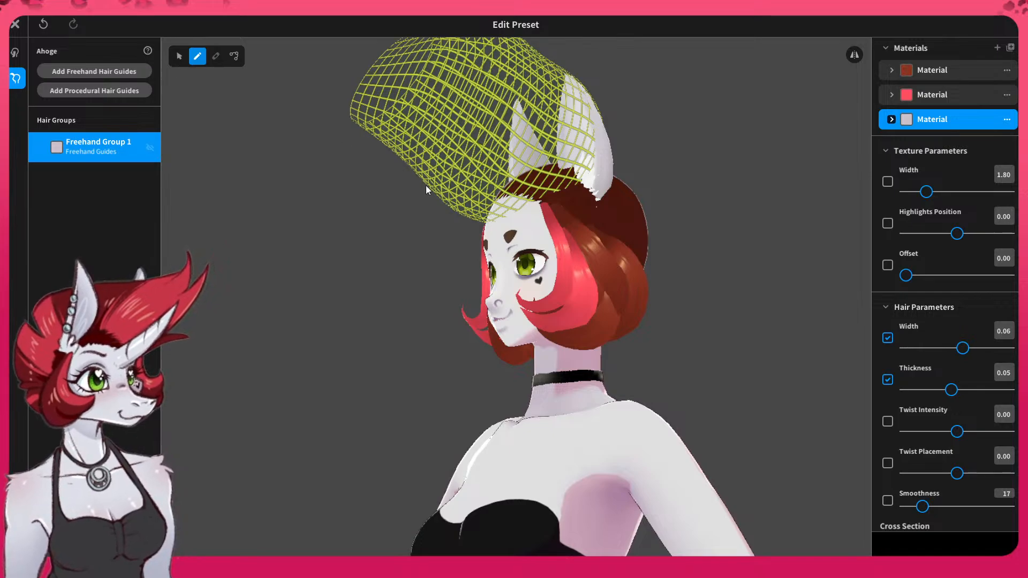
pyautogui.moveTo(491, 222); pyautogui.dragTo(480, 216)
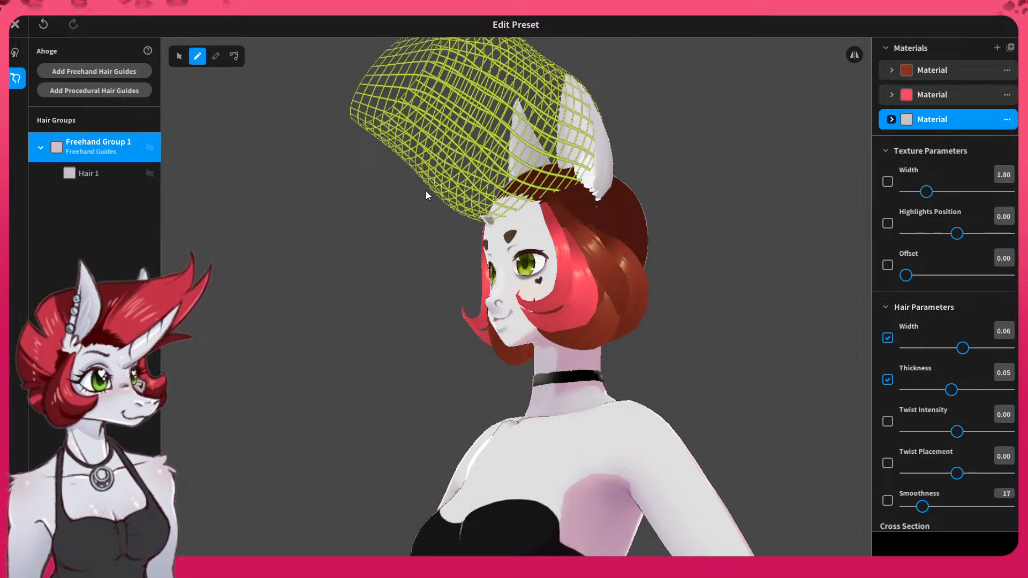
# - Set the hair Thickness to 0.10, try a strand from the forehead's center up the guide, and undo it
pyautogui.moveTo(416, 215); pyautogui.dragTo(544, 188, button='right')
pyautogui.scroll(5, 560, 208)
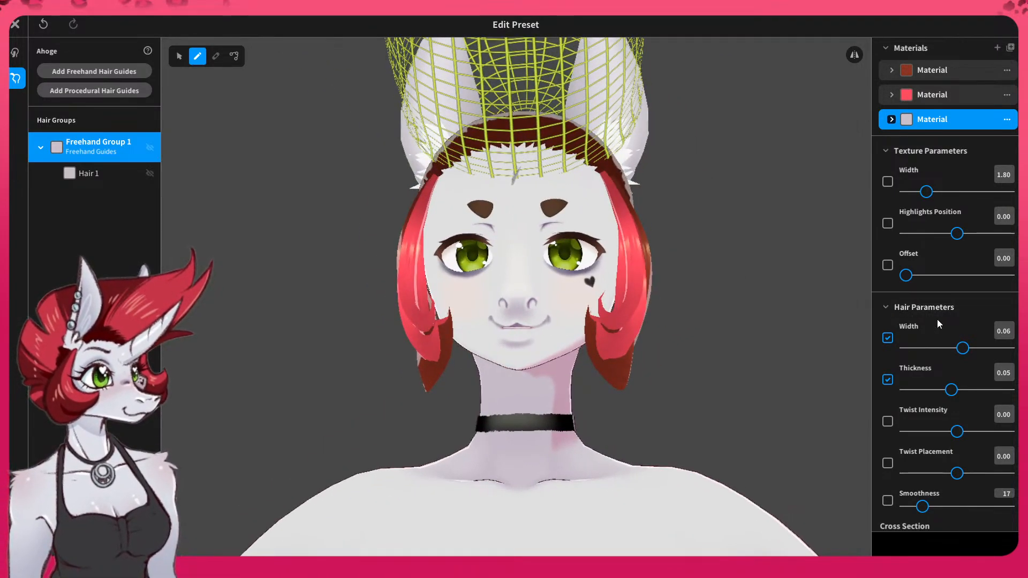
pyautogui.moveTo(952, 390); pyautogui.dragTo(1010, 391)
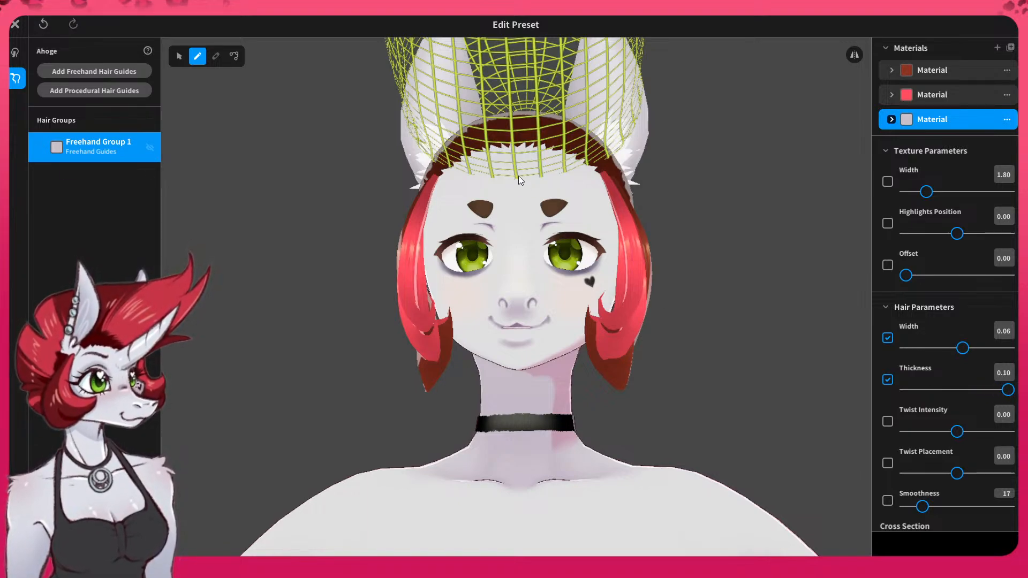
pyautogui.moveTo(520, 179)
pyautogui.mouseDown()
pyautogui.moveTo(527, 161)
pyautogui.moveTo(466, 44)
pyautogui.mouseUp()
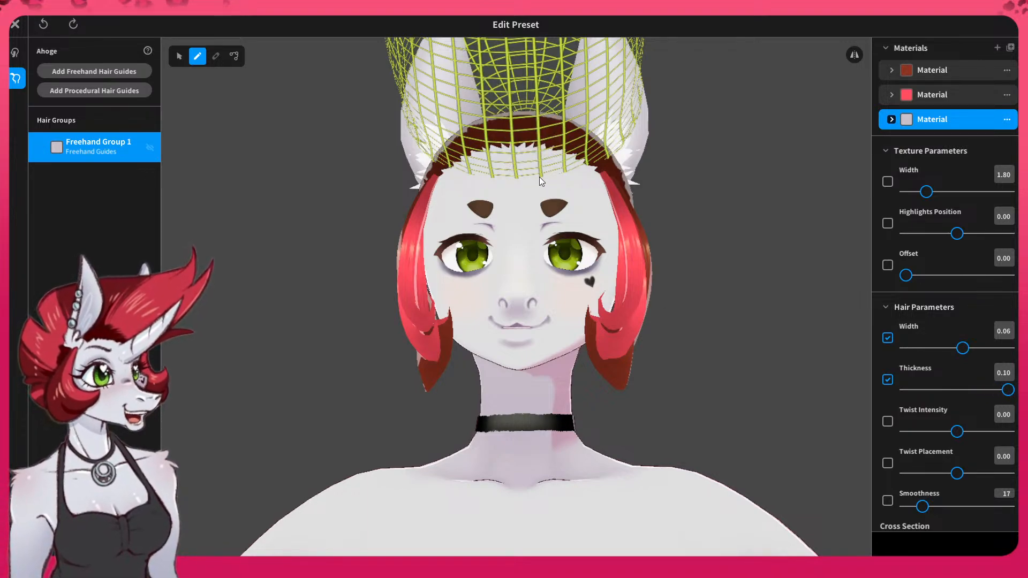
# - Try a strand at hair Width 0.07 from the forehead's center up the guide
pyautogui.moveTo(964, 349); pyautogui.dragTo(985, 349)
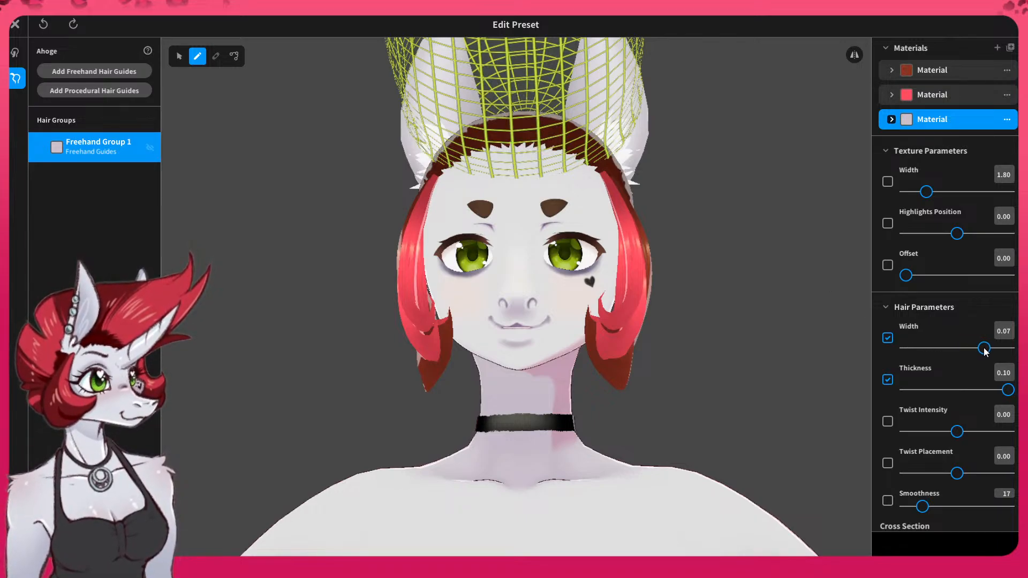
pyautogui.moveTo(516, 176)
pyautogui.mouseDown()
pyautogui.moveTo(520, 137)
pyautogui.moveTo(499, 75)
pyautogui.mouseUp()
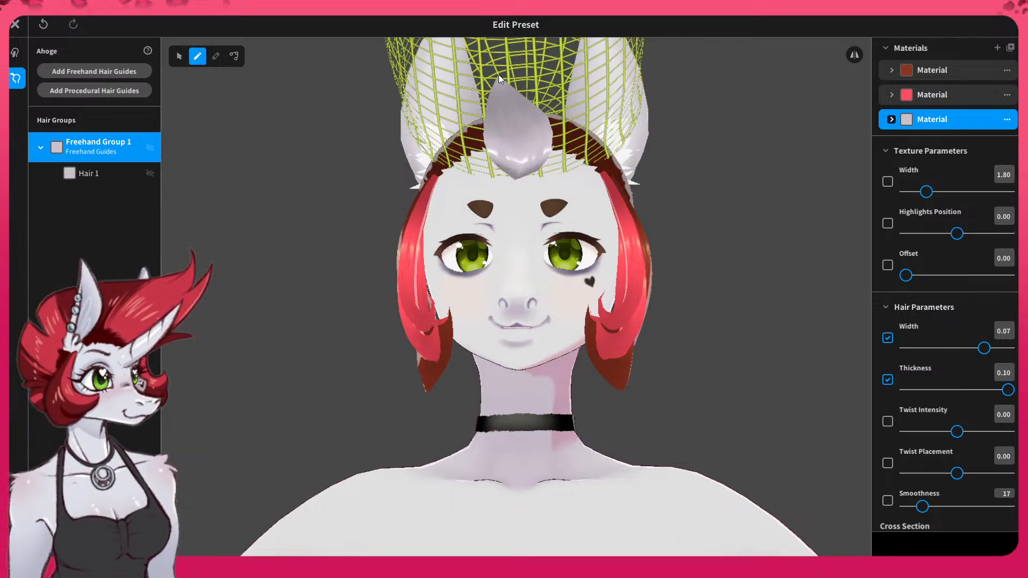
pyautogui.moveTo(502, 101)
pyautogui.mouseDown(button='right')
pyautogui.moveTo(507, 127)
pyautogui.moveTo(522, 123)
pyautogui.moveTo(513, 120)
pyautogui.mouseUp(button='right')
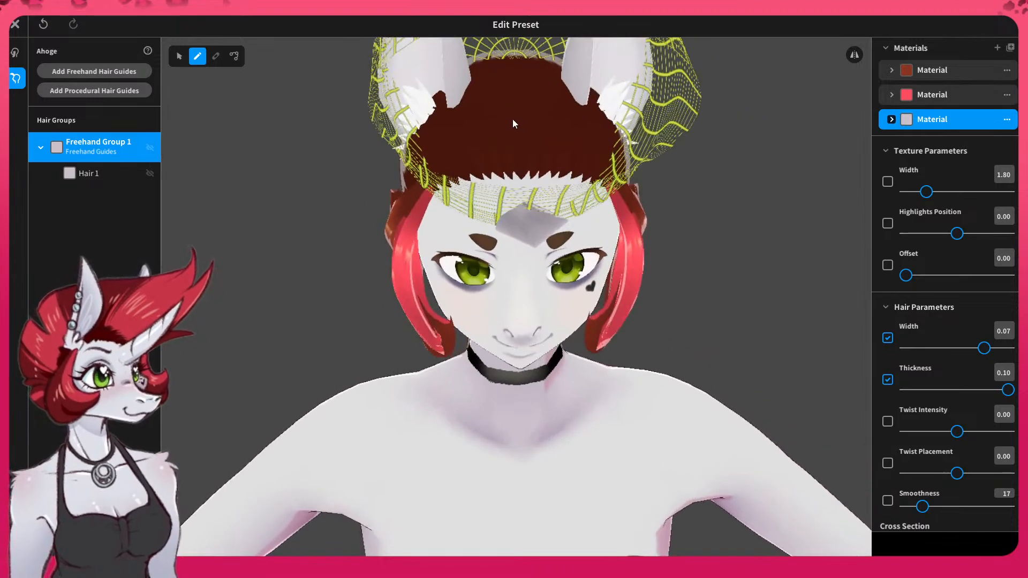
# - Set the hair Width to 0.10, undo the previous strand, and redraw a wider one from the forehead's center
pyautogui.moveTo(985, 349); pyautogui.dragTo(1011, 350)
pyautogui.hotkey('ctrl', 'z')
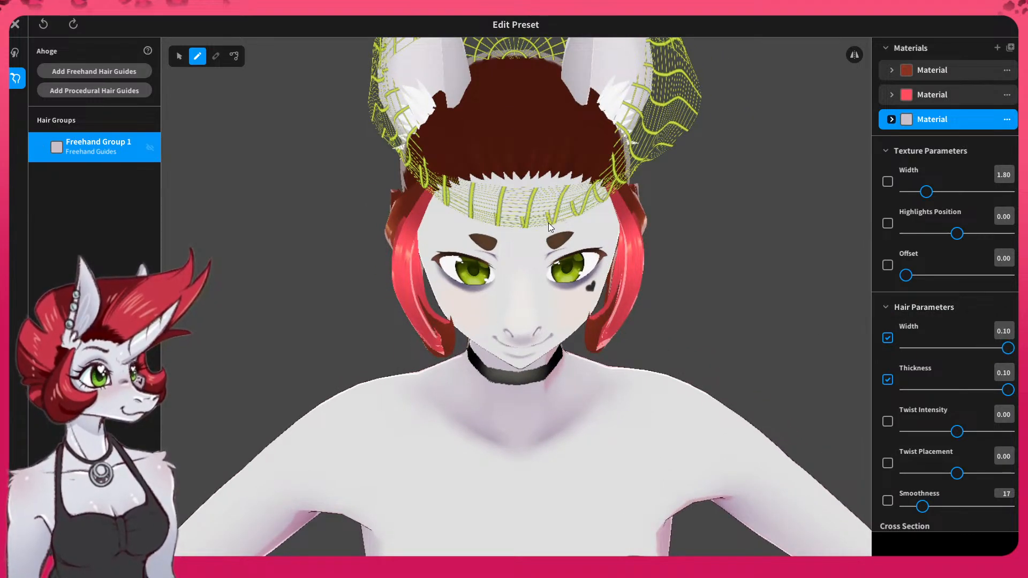
pyautogui.moveTo(522, 217)
pyautogui.mouseDown()
pyautogui.moveTo(543, 210)
pyautogui.moveTo(554, 155)
pyautogui.mouseUp()
pyautogui.hotkey('ctrl', 'z')
pyautogui.moveTo(570, 219)
pyautogui.mouseDown(button='right')
pyautogui.moveTo(576, 188)
pyautogui.moveTo(600, 231)
pyautogui.moveTo(545, 226)
pyautogui.moveTo(529, 196)
pyautogui.moveTo(519, 203)
pyautogui.moveTo(519, 182)
pyautogui.mouseUp(button='right')
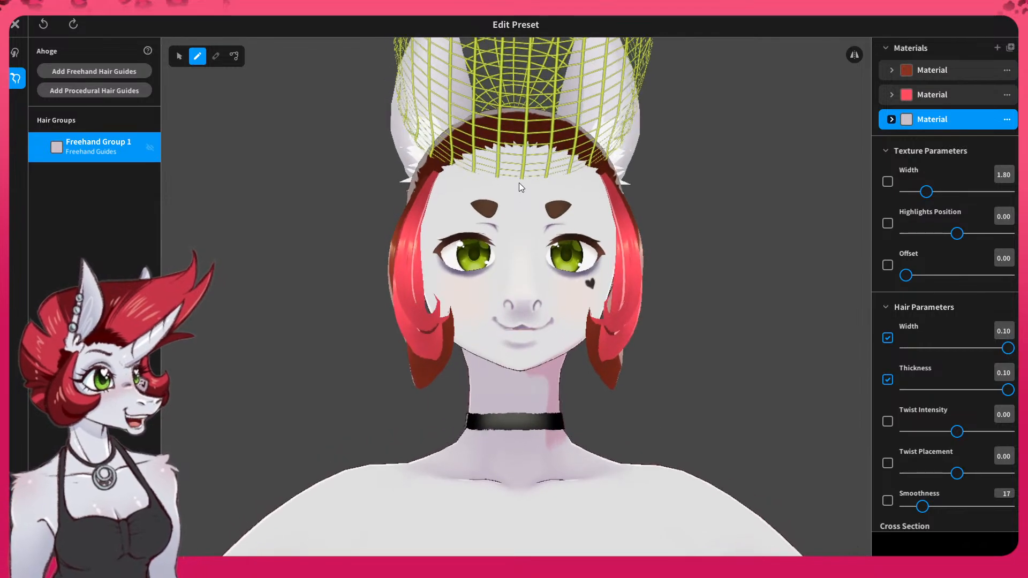
pyautogui.moveTo(521, 178); pyautogui.dragTo(552, 48)
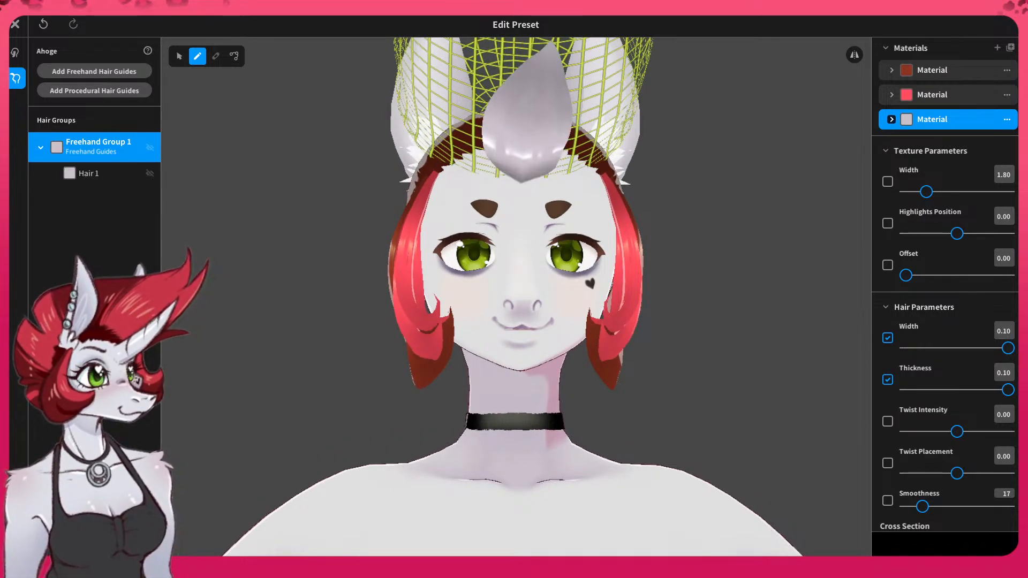
pyautogui.moveTo(618, 205)
pyautogui.mouseDown(button='right')
pyautogui.moveTo(557, 230)
pyautogui.moveTo(562, 208)
pyautogui.moveTo(619, 216)
pyautogui.mouseUp(button='right')
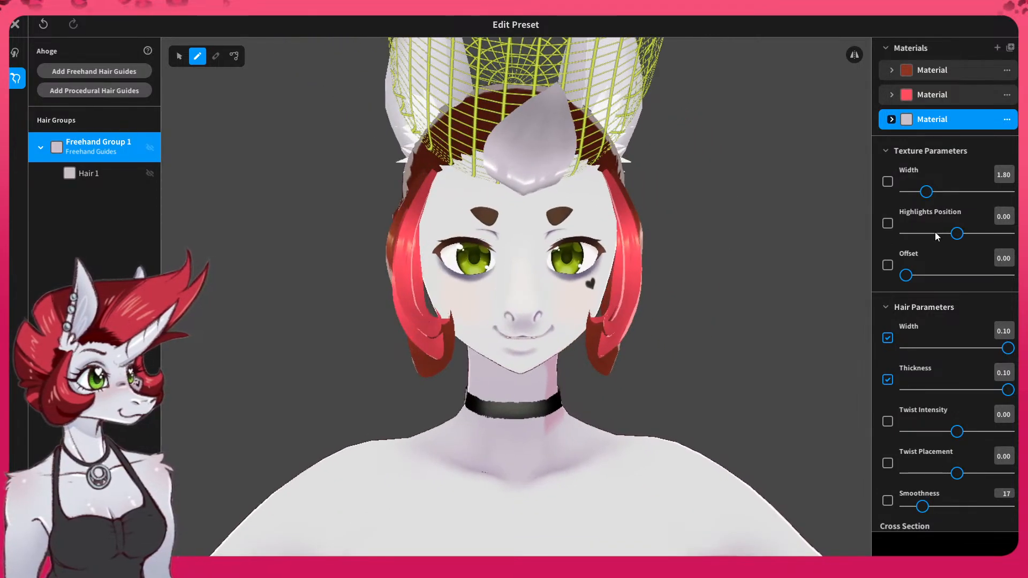
# - Try a second strand beside the central one at hair Thickness 0.03 and return the Thickness to 0.10
pyautogui.click(932, 390)
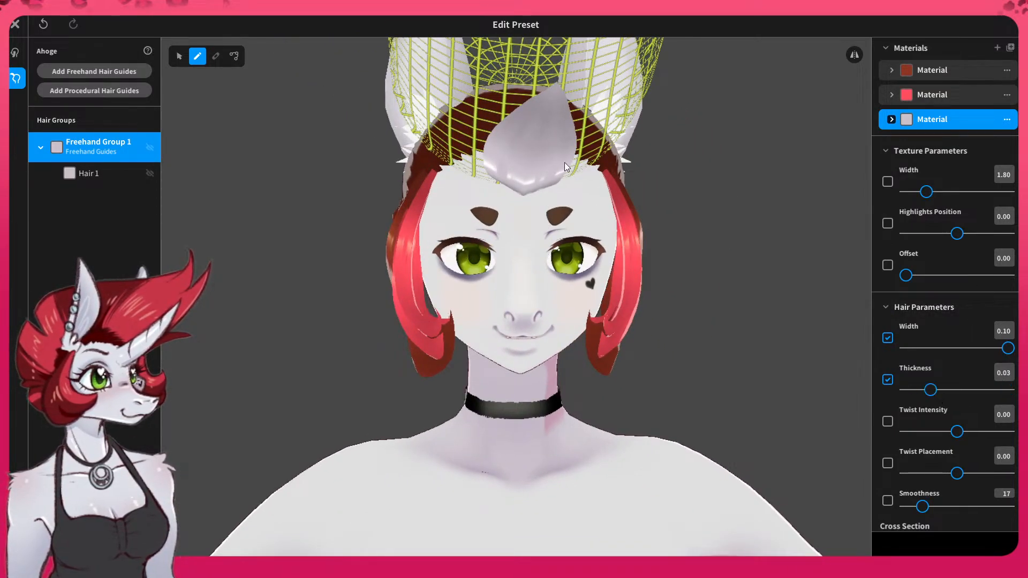
pyautogui.moveTo(567, 168)
pyautogui.mouseDown()
pyautogui.moveTo(611, 108)
pyautogui.moveTo(599, 47)
pyautogui.mouseUp()
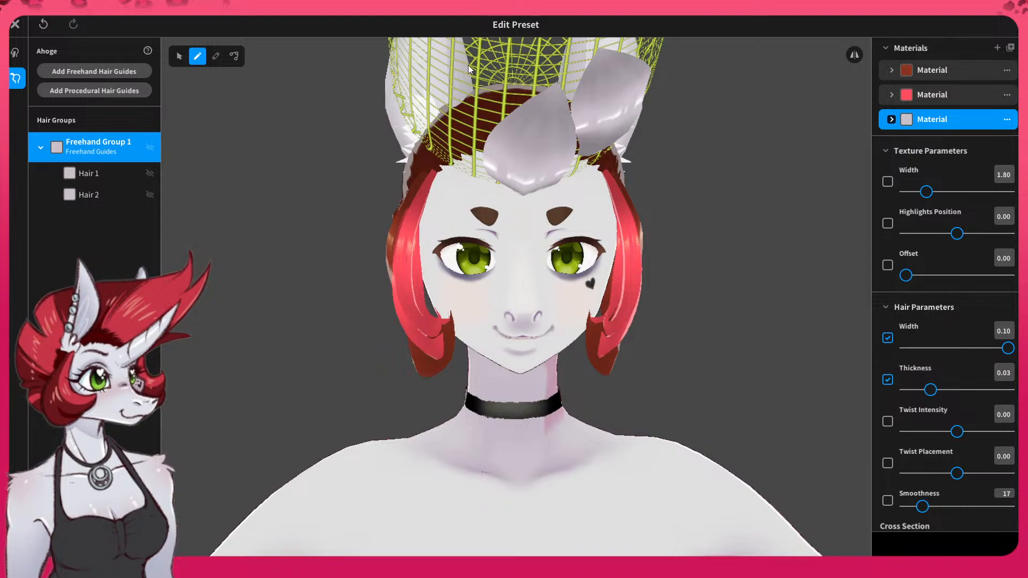
pyautogui.moveTo(932, 390); pyautogui.dragTo(1012, 390)
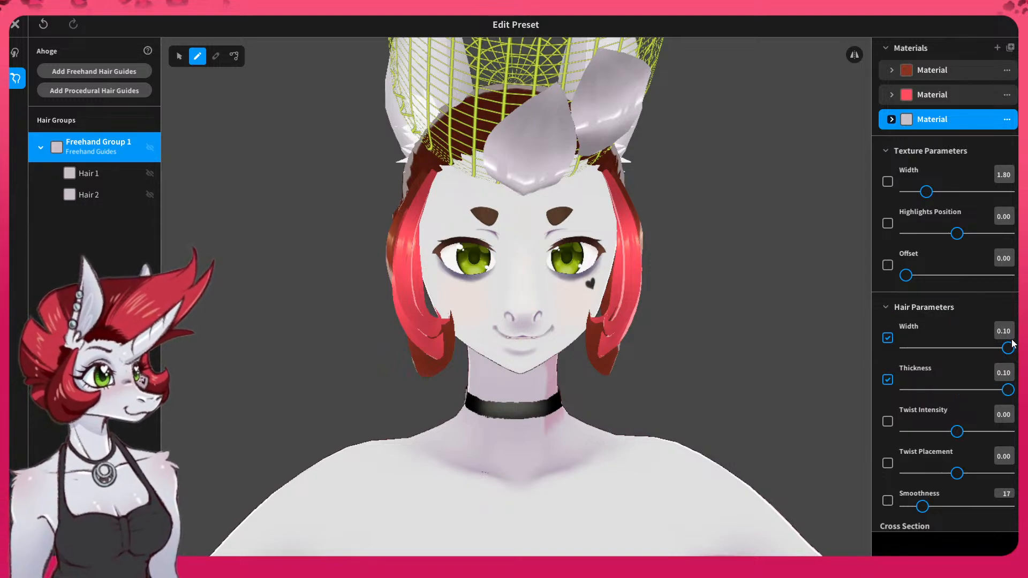
# - Set the hair Width to 0.04, try a narrower third strand, and undo all the test strands
pyautogui.moveTo(1011, 346); pyautogui.dragTo(939, 352)
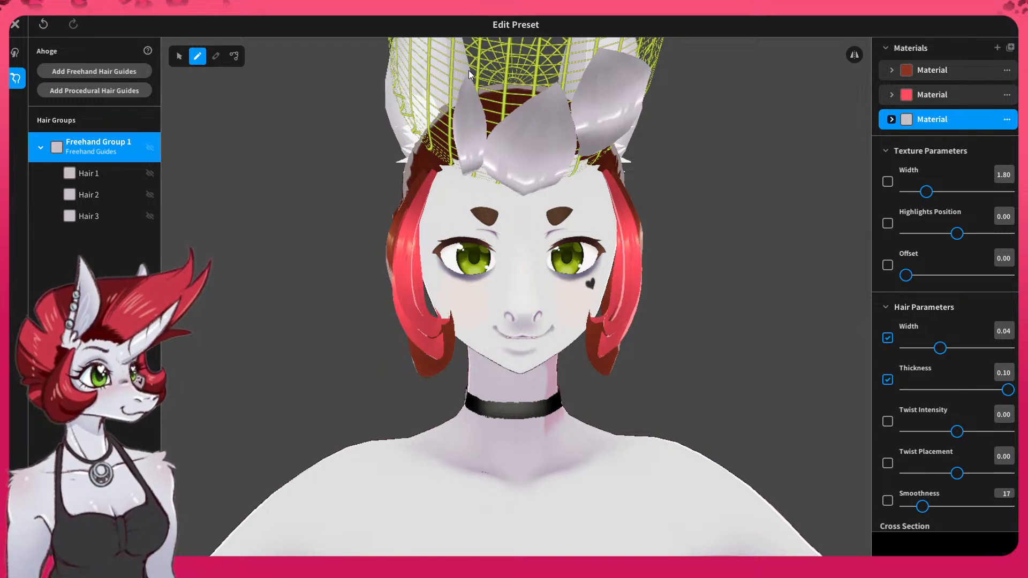
pyautogui.hotkey('ctrl', 'z')
pyautogui.hotkey('ctrl', 'z')
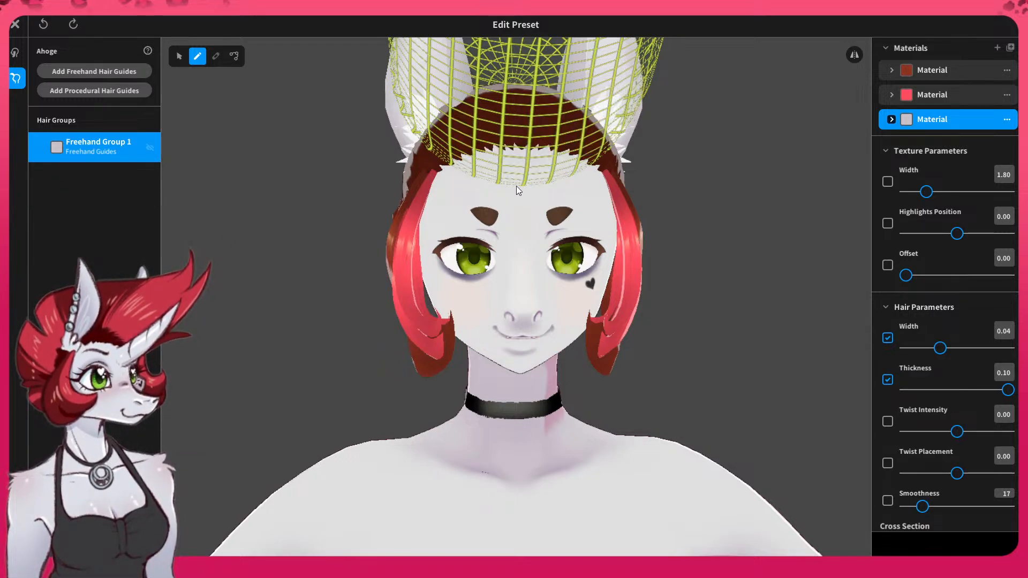
# - Draw a narrow strand from the center of the forehead up along the freehand guide
pyautogui.moveTo(523, 185); pyautogui.dragTo(534, 90)
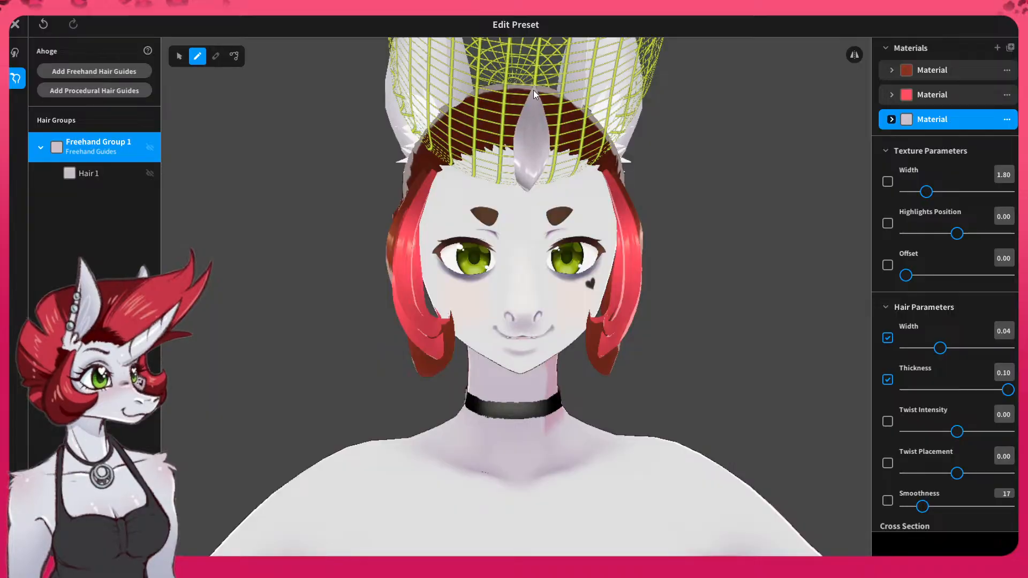
pyautogui.moveTo(534, 90); pyautogui.dragTo(556, 172, button='right')
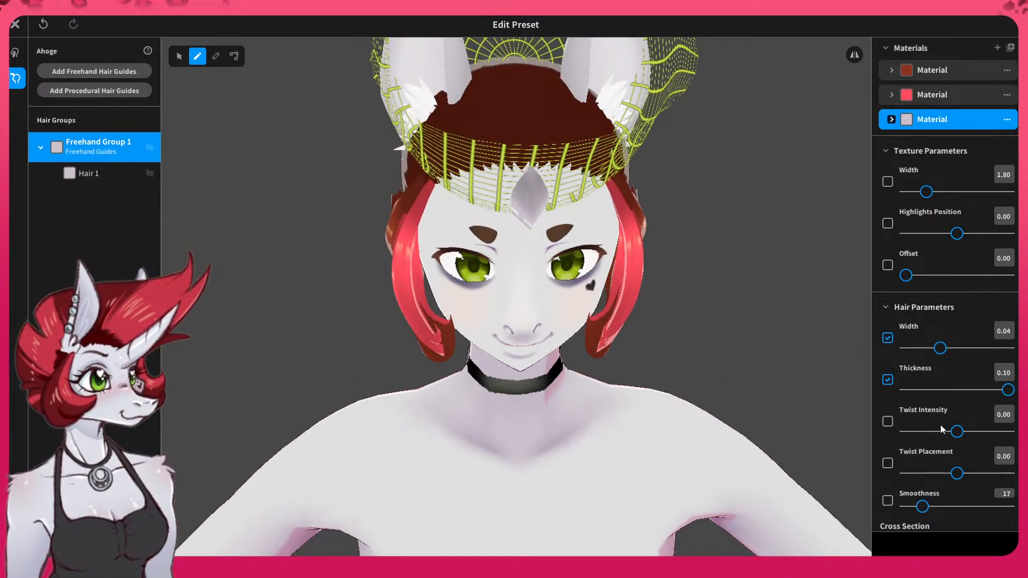
pyautogui.scroll(-2, 916, 346)
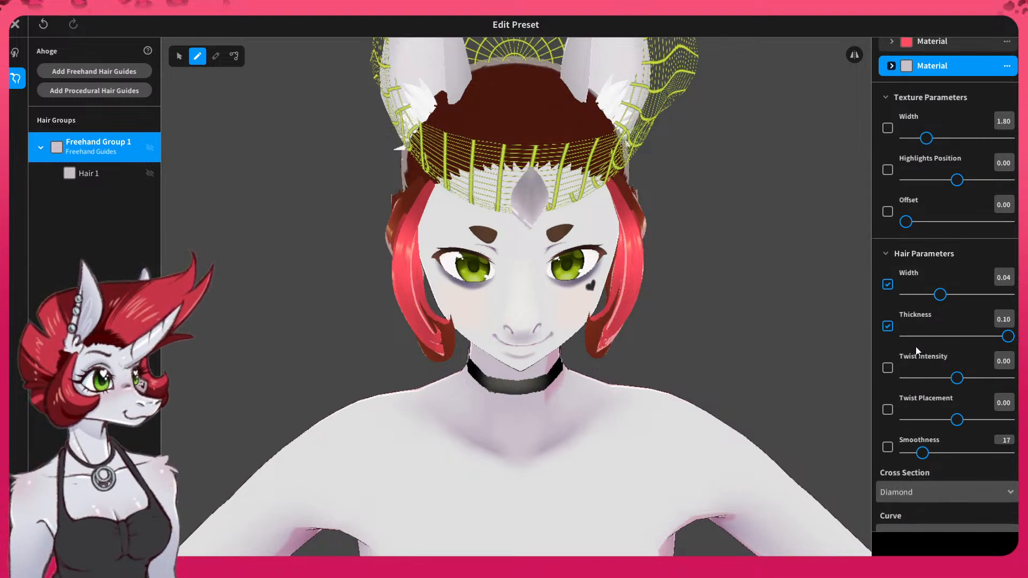
# - Try a second strand beside the central one at hair Smoothness 97, check the Cross Section options, and undo both test strands
pyautogui.moveTo(922, 453); pyautogui.dragTo(1006, 453)
pyautogui.moveTo(480, 139); pyautogui.dragTo(466, 204)
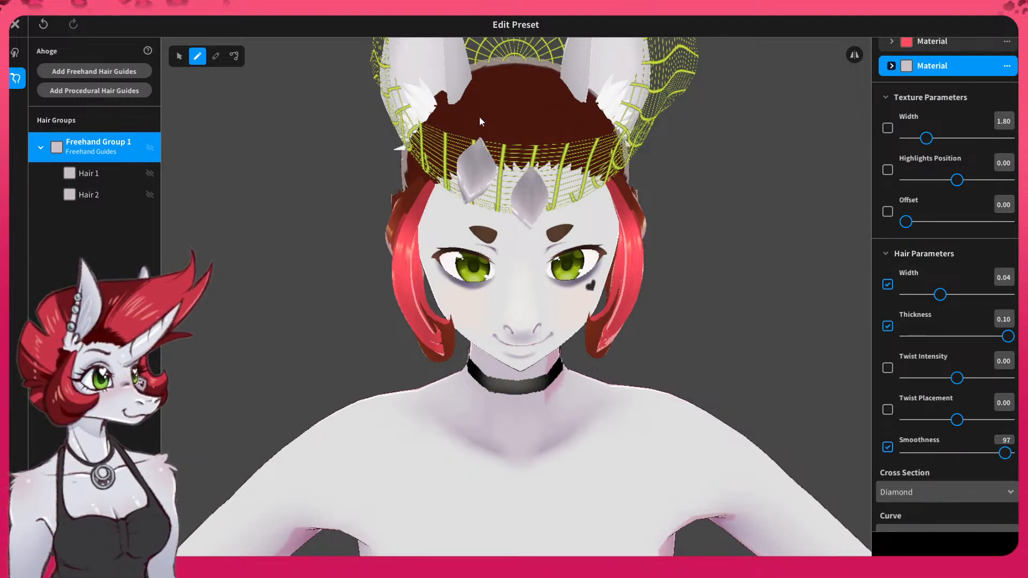
pyautogui.scroll(-4, 950, 404)
pyautogui.click(939, 390)
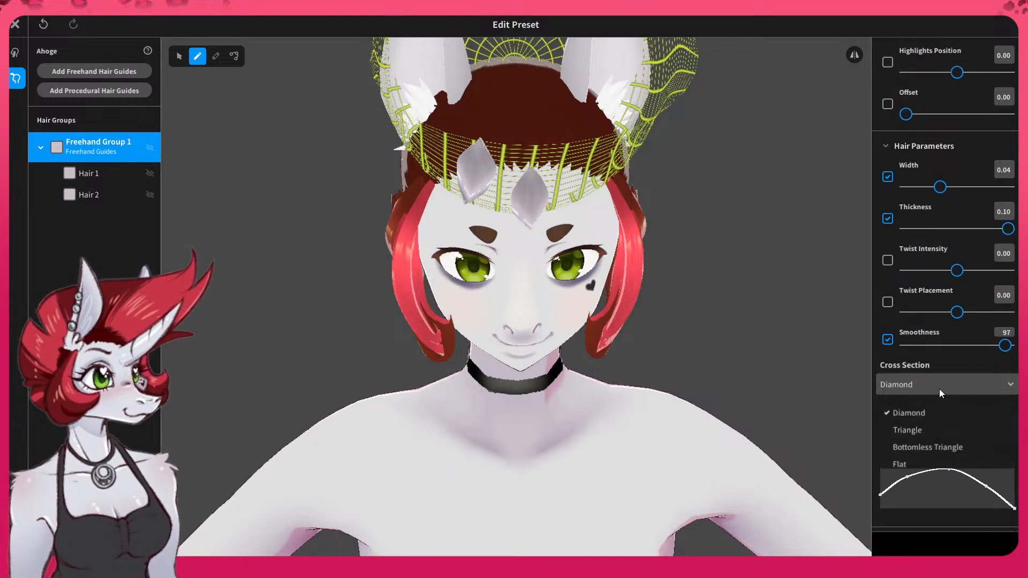
pyautogui.click(939, 389)
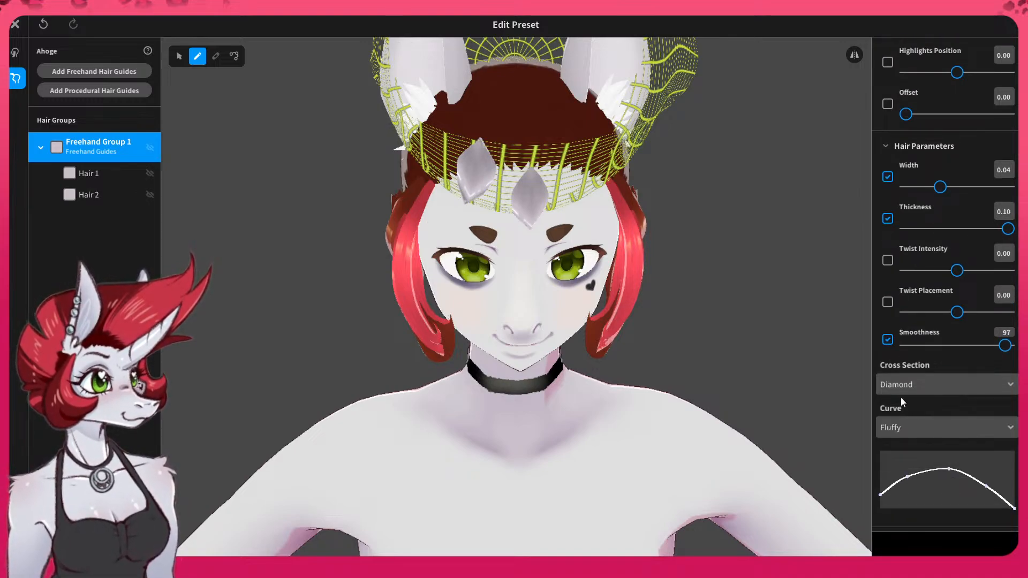
pyautogui.scroll(1, 925, 438)
pyautogui.scroll(-1, 924, 438)
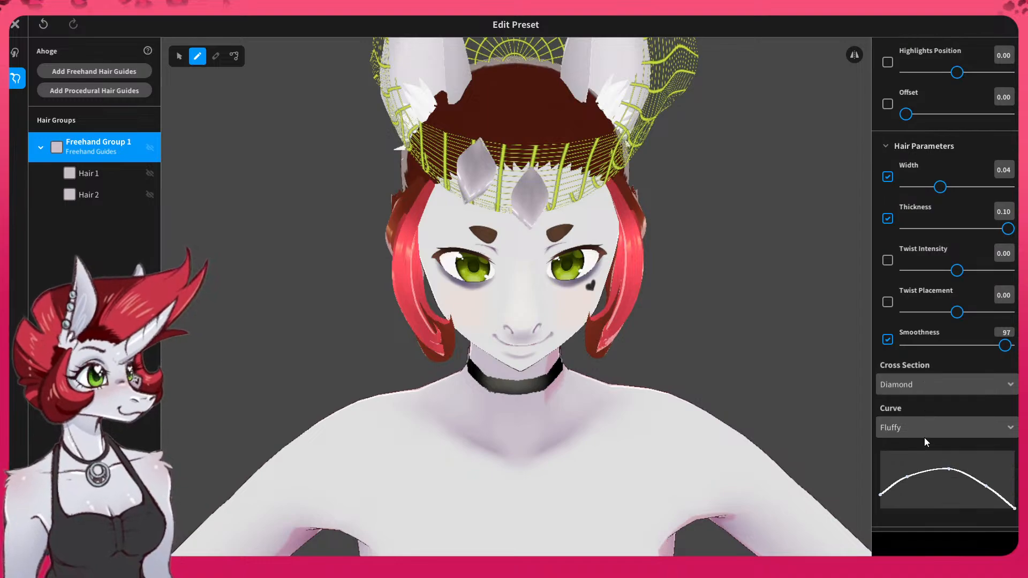
pyautogui.scroll(6, 924, 437)
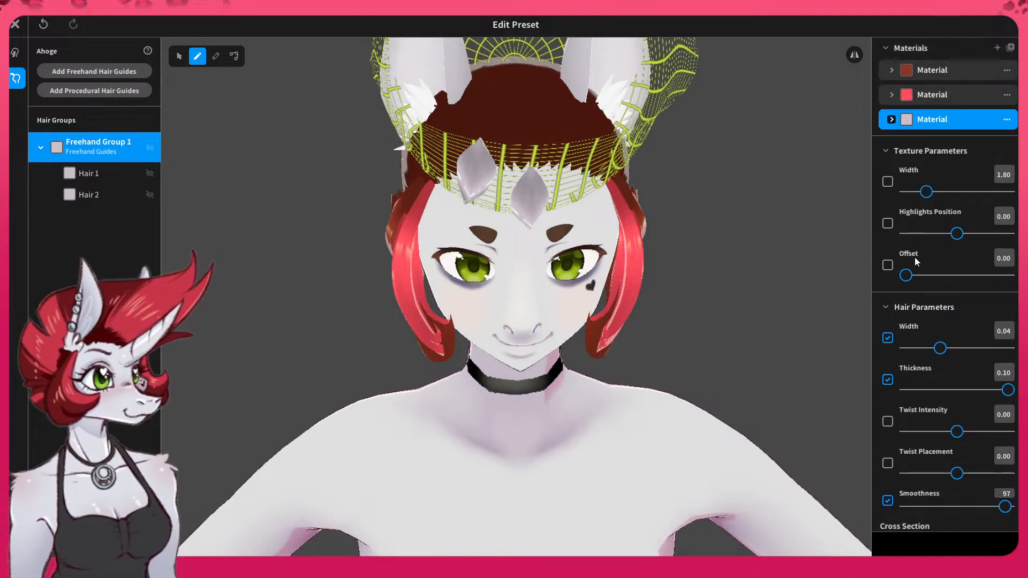
pyautogui.hotkey('ctrl', 'z')
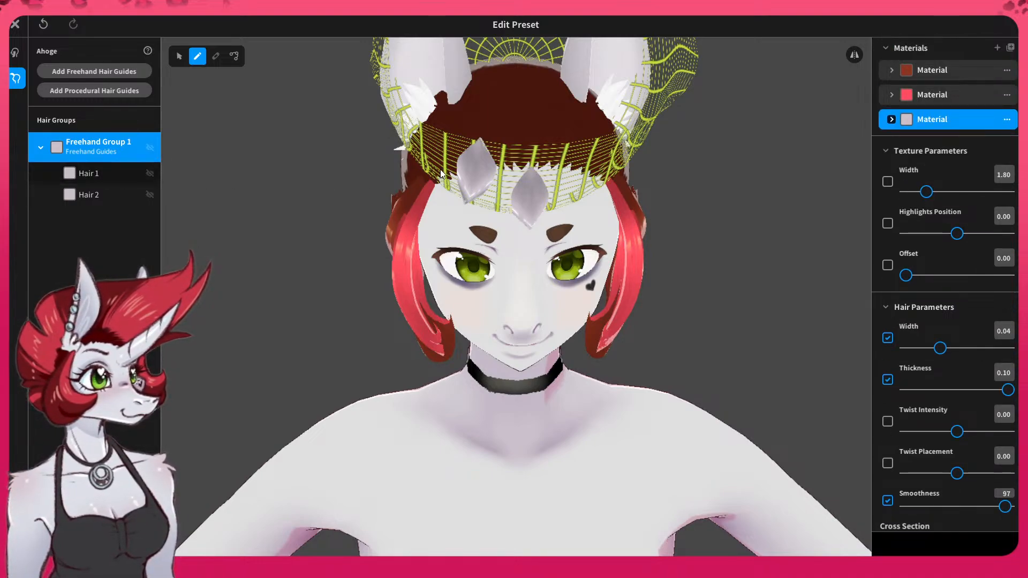
pyautogui.hotkey('ctrl', 'z')
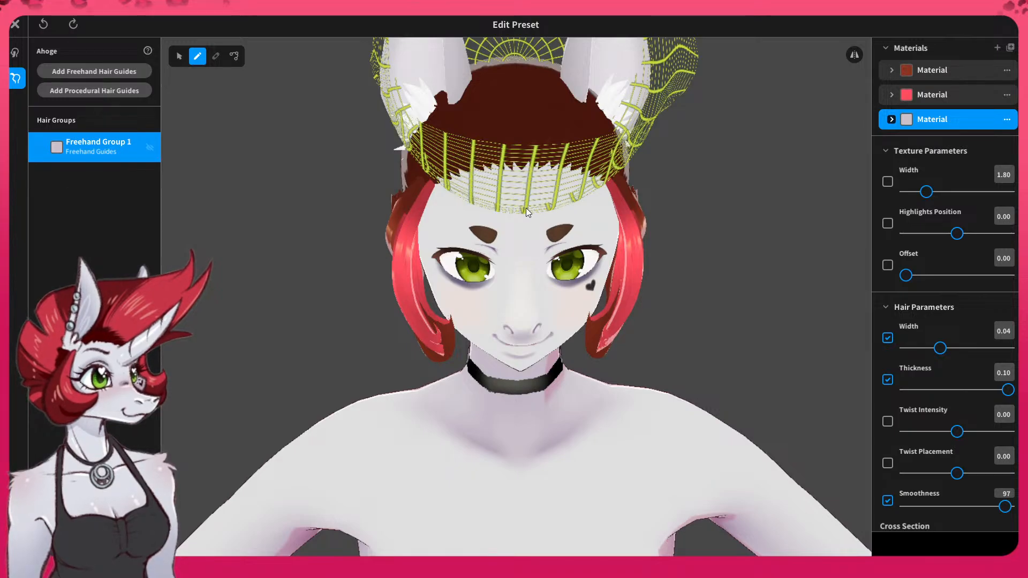
# - Try a strand from the center of the forehead straight up along the freehand guide and undo it
pyautogui.moveTo(532, 227); pyautogui.dragTo(512, 198, button='right')
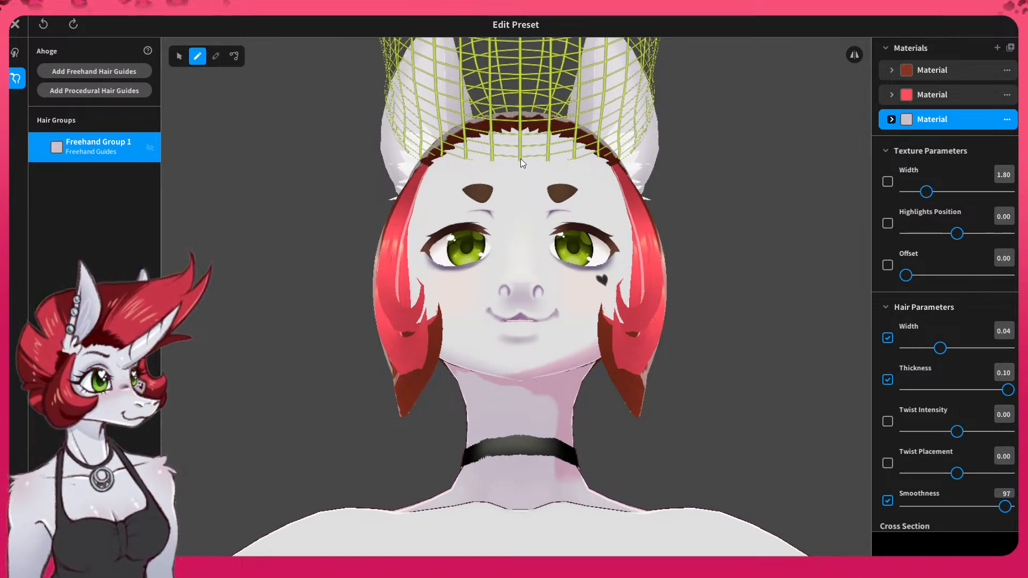
pyautogui.moveTo(522, 143); pyautogui.dragTo(521, 19)
pyautogui.moveTo(528, 106); pyautogui.dragTo(524, 166, button='right')
pyautogui.moveTo(465, 228); pyautogui.dragTo(495, 241, button='right')
pyautogui.hotkey('ctrl', 'z')
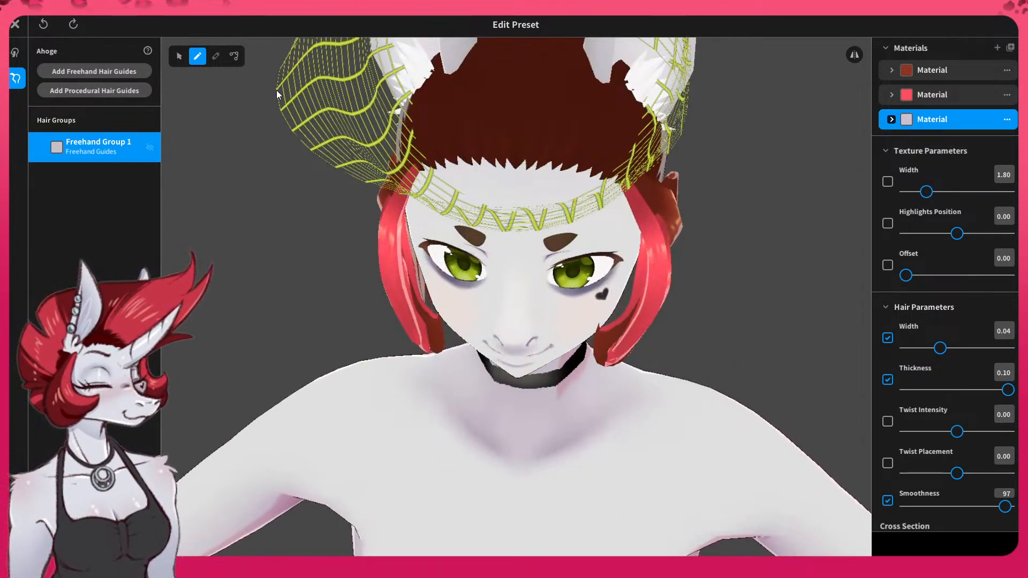
# - Rotate the Freehand Group 1 guide backward so its front edge sits at the hairline above the forehead
pyautogui.click(180, 57)
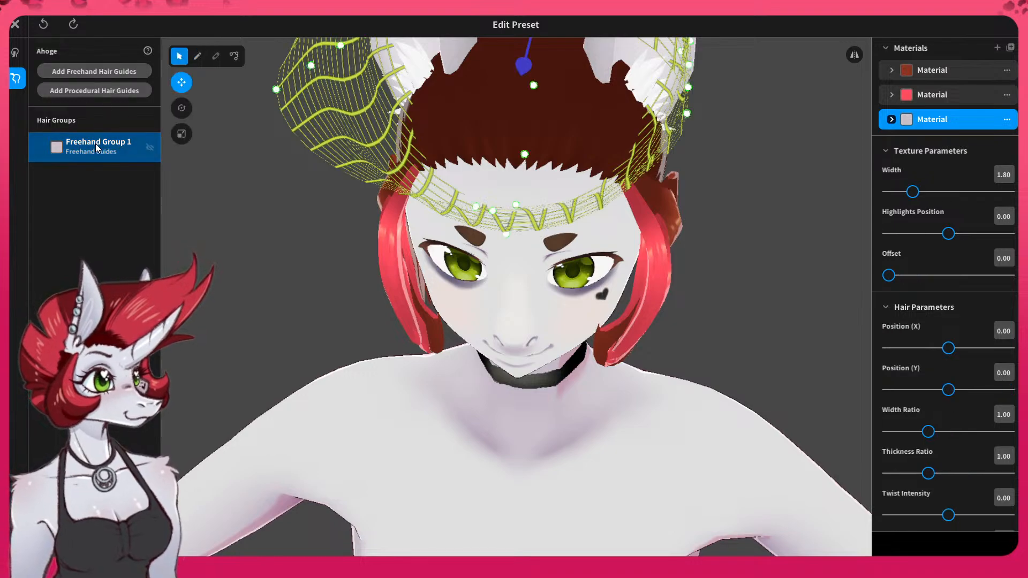
pyautogui.click(181, 109)
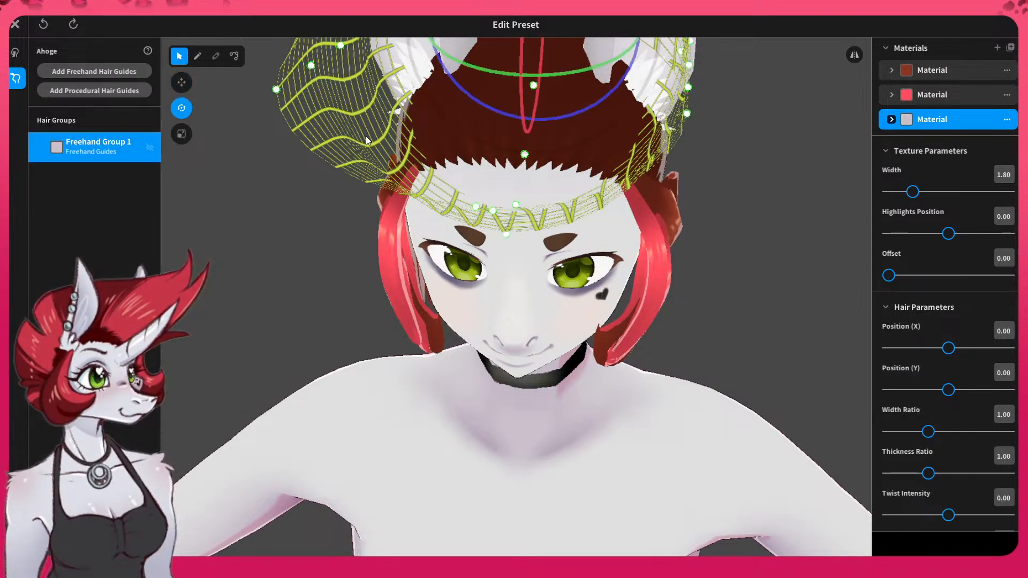
pyautogui.click(516, 156)
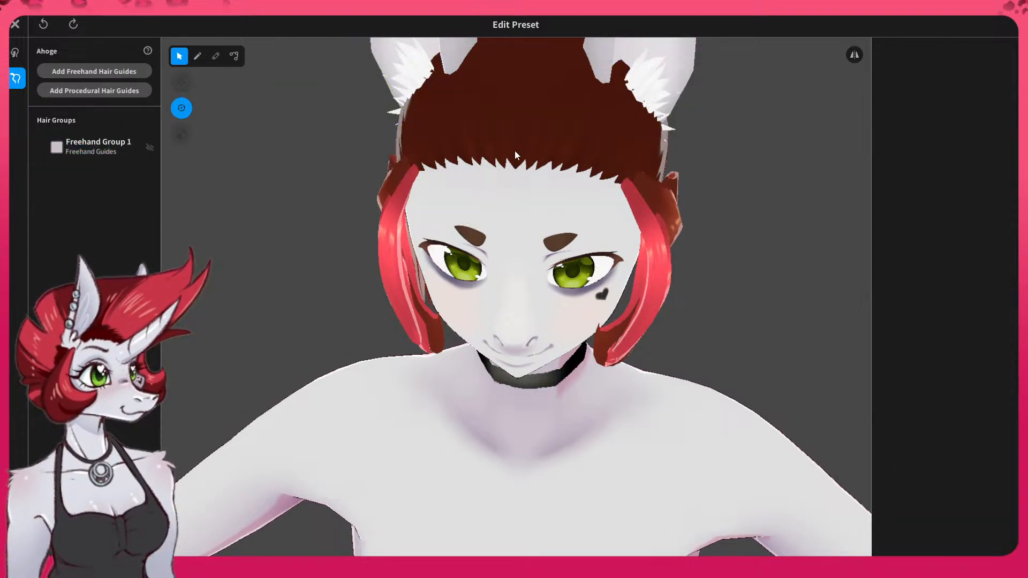
pyautogui.click(141, 146)
pyautogui.moveTo(522, 89)
pyautogui.mouseDown()
pyautogui.moveTo(522, 47)
pyautogui.moveTo(526, 56)
pyautogui.mouseUp()
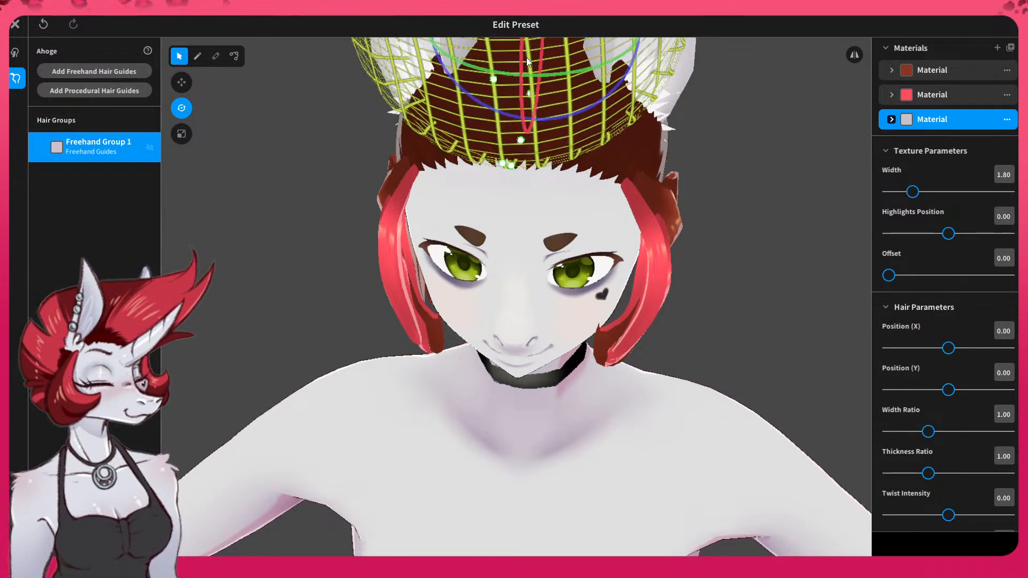
pyautogui.click(752, 182)
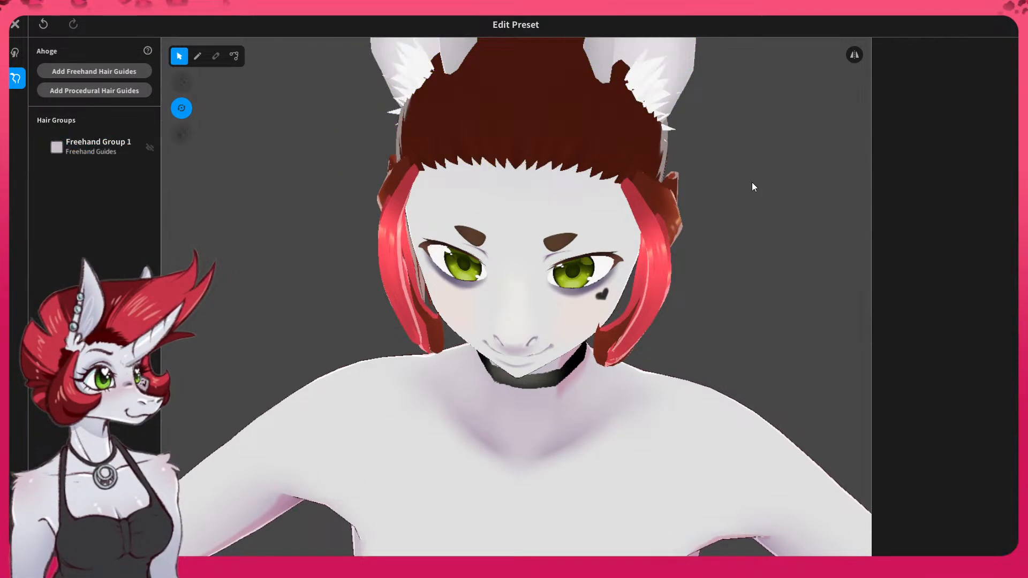
# - Draw a tall, pointed strand on Freehand Group 1 from the center of the hairline up along the rotated guide
pyautogui.click(65, 155)
pyautogui.click(198, 55)
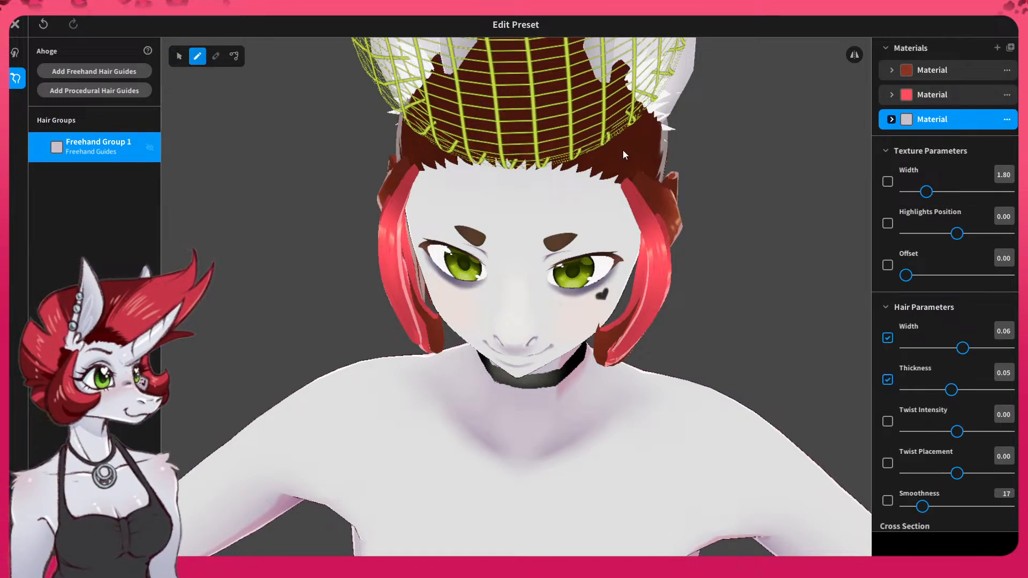
pyautogui.moveTo(743, 161)
pyautogui.mouseDown(button='right')
pyautogui.moveTo(740, 141)
pyautogui.moveTo(714, 197)
pyautogui.moveTo(727, 181)
pyautogui.moveTo(748, 190)
pyautogui.mouseUp(button='right')
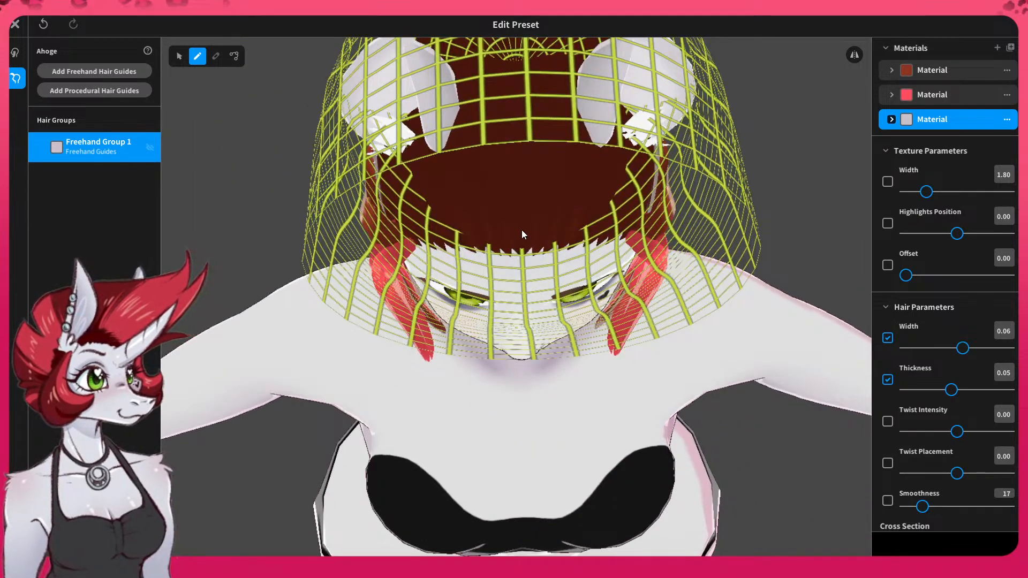
pyautogui.click(519, 271)
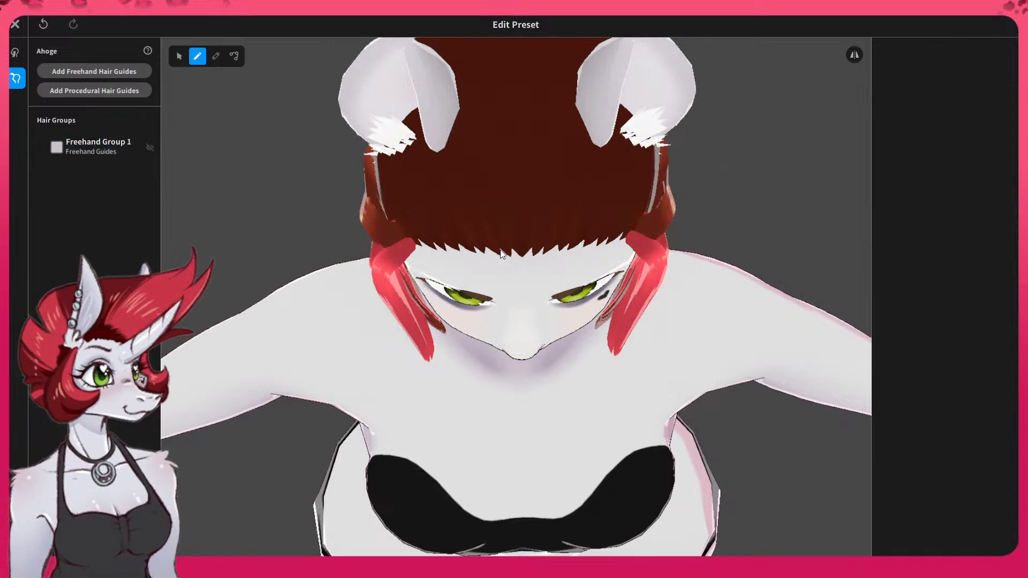
pyautogui.click(92, 152)
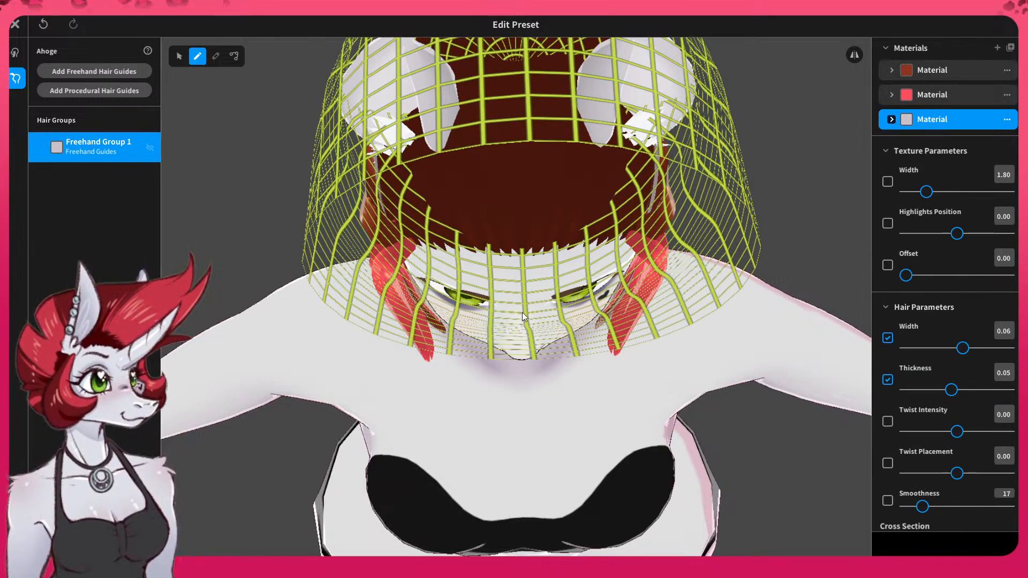
pyautogui.click(530, 214)
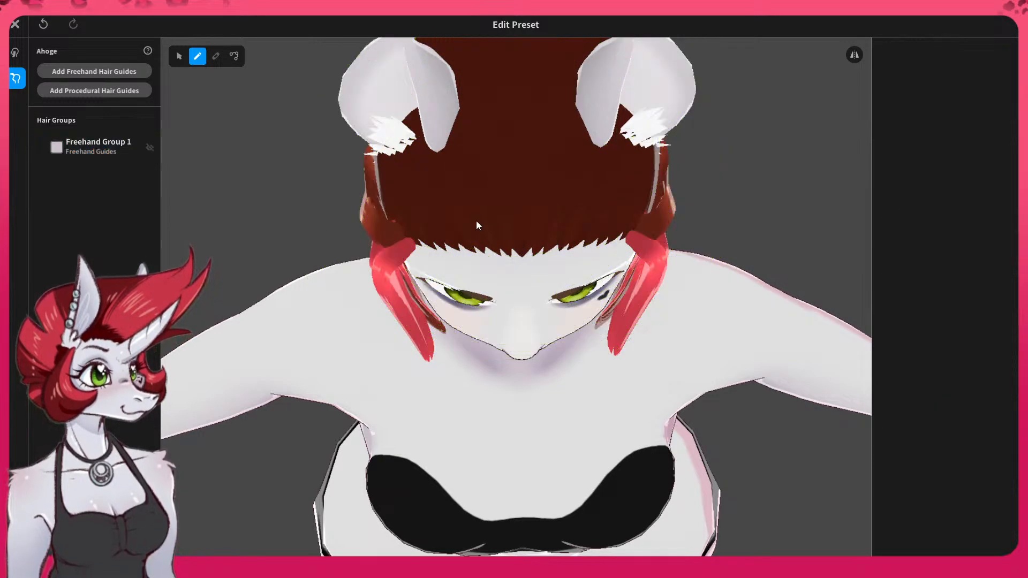
pyautogui.click(98, 159)
pyautogui.moveTo(509, 230); pyautogui.dragTo(508, 205, button='right')
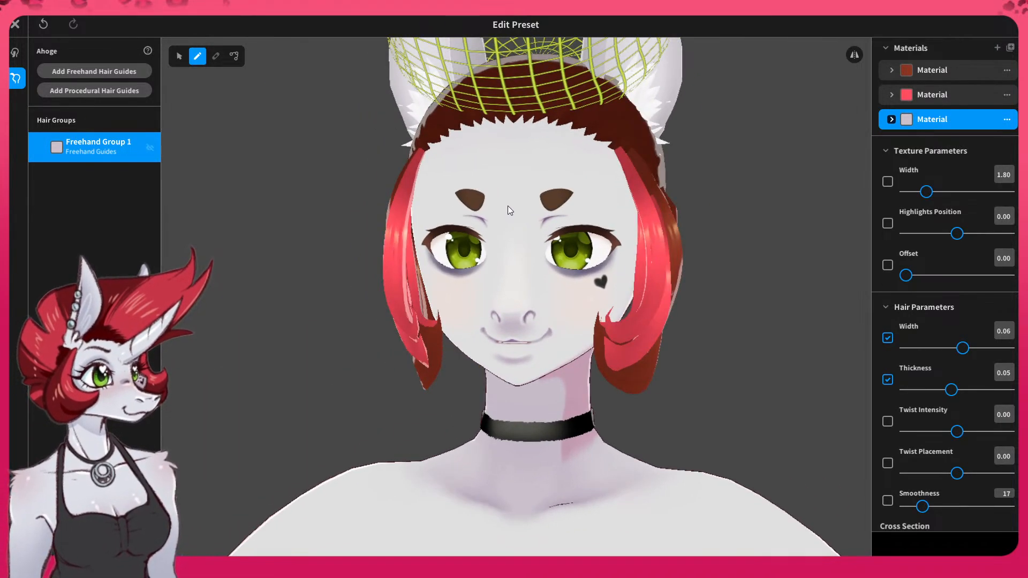
pyautogui.moveTo(586, 179); pyautogui.dragTo(579, 228, button='middle')
pyautogui.moveTo(481, 317); pyautogui.dragTo(440, 52)
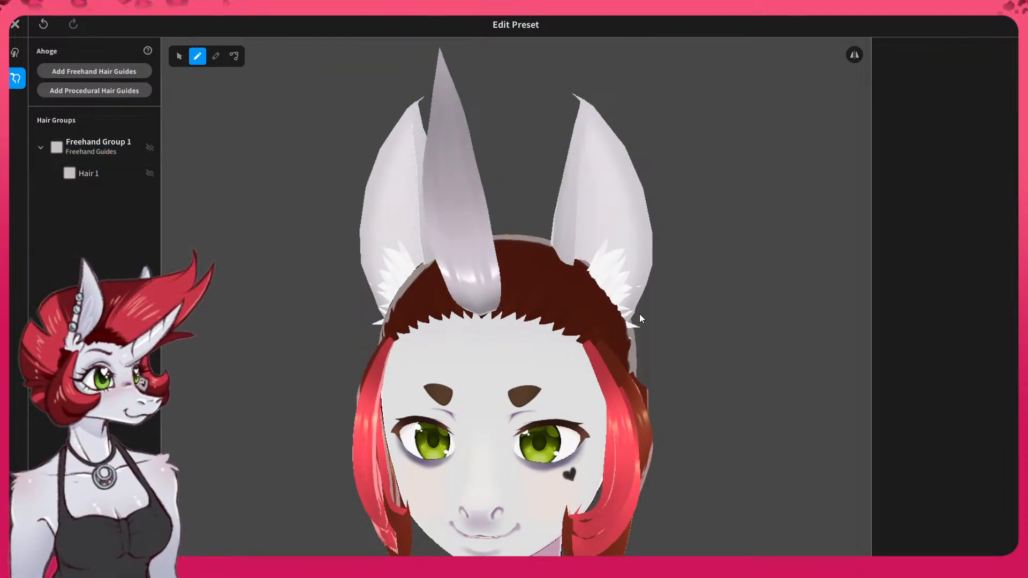
pyautogui.moveTo(687, 340); pyautogui.dragTo(677, 318, button='middle')
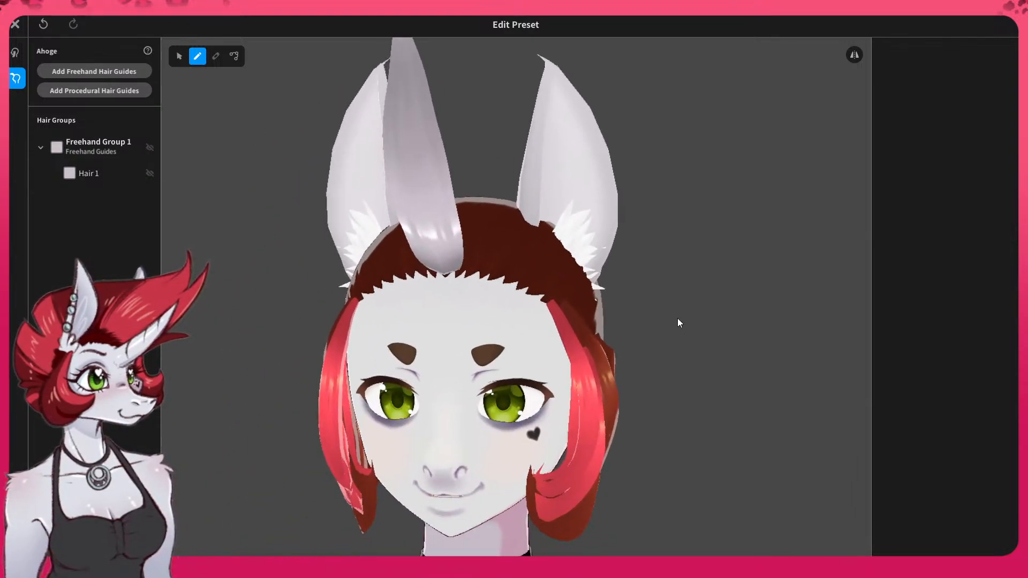
pyautogui.scroll(-3, 481, 242)
pyautogui.moveTo(479, 249)
pyautogui.mouseDown(button='right')
pyautogui.moveTo(454, 291)
pyautogui.moveTo(482, 299)
pyautogui.moveTo(486, 282)
pyautogui.moveTo(526, 282)
pyautogui.moveTo(538, 266)
pyautogui.moveTo(658, 261)
pyautogui.moveTo(502, 277)
pyautogui.moveTo(483, 253)
pyautogui.mouseUp(button='right')
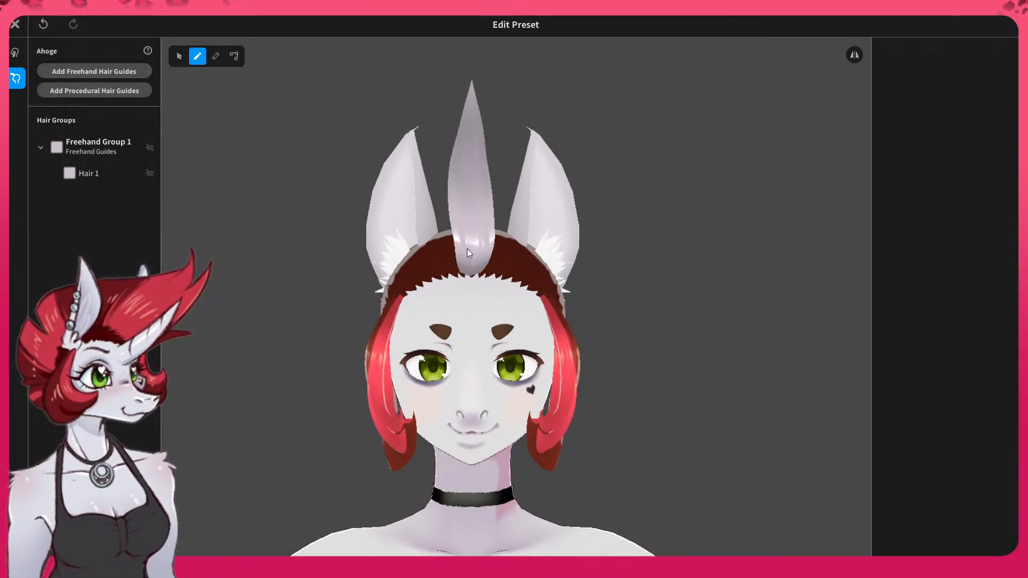
# - Show the control points of the horn strand and examine its alignment from above
pyautogui.click(234, 56)
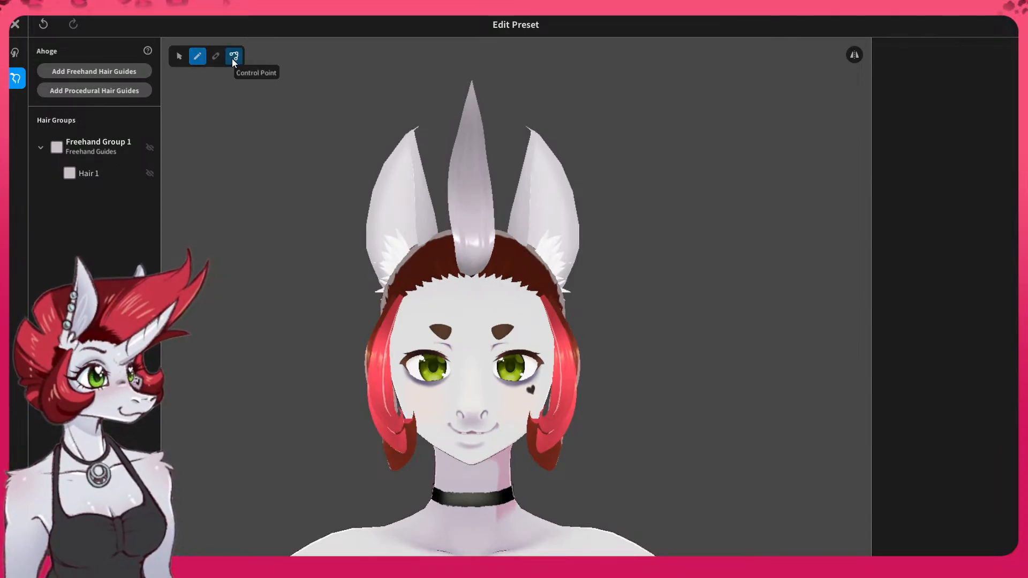
pyautogui.click(471, 214)
pyautogui.moveTo(470, 215); pyautogui.dragTo(471, 277, button='right')
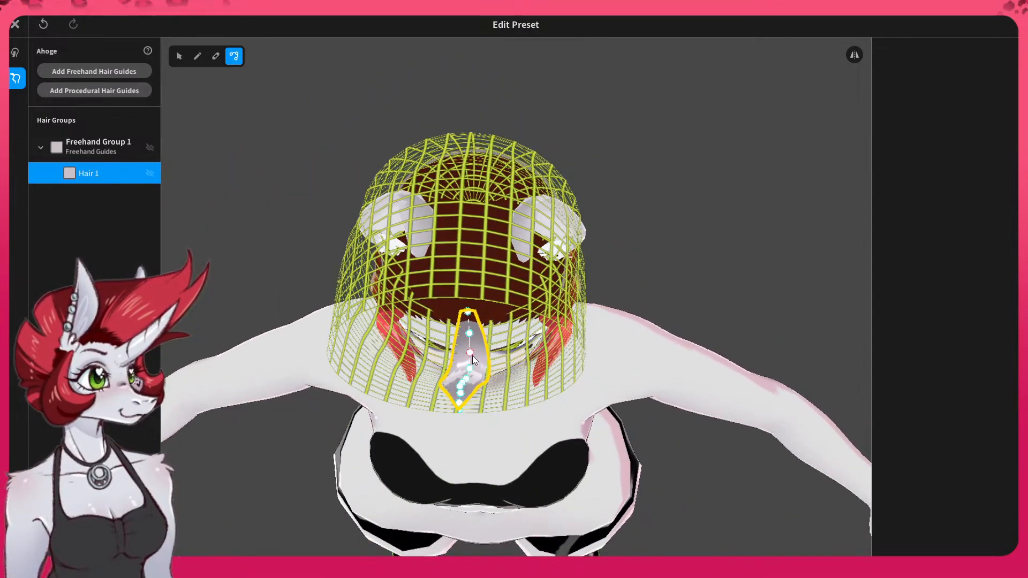
# - Try a slight Position (X) shift on Freehand Group 1 and undo it
pyautogui.click(87, 147)
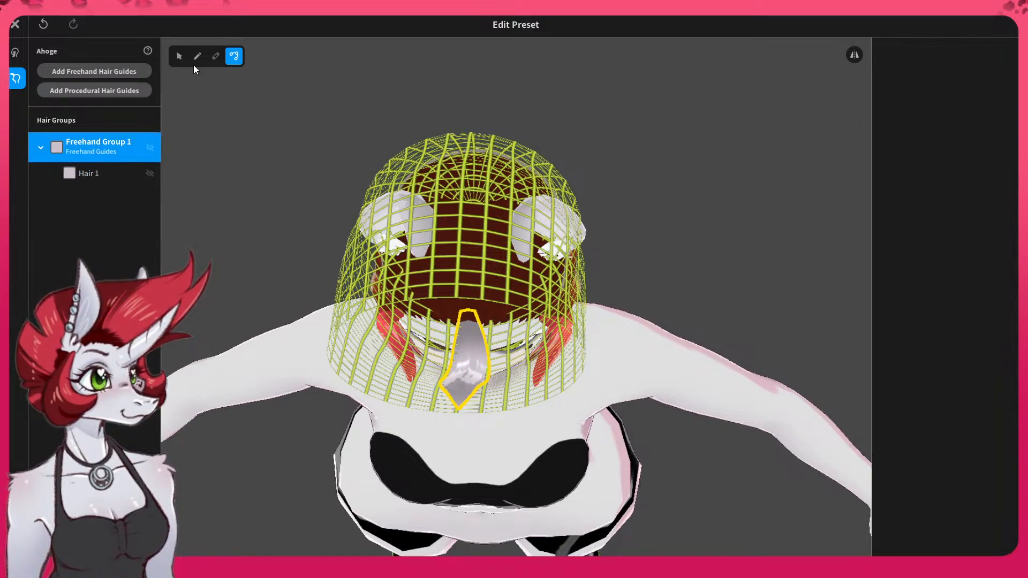
pyautogui.click(179, 57)
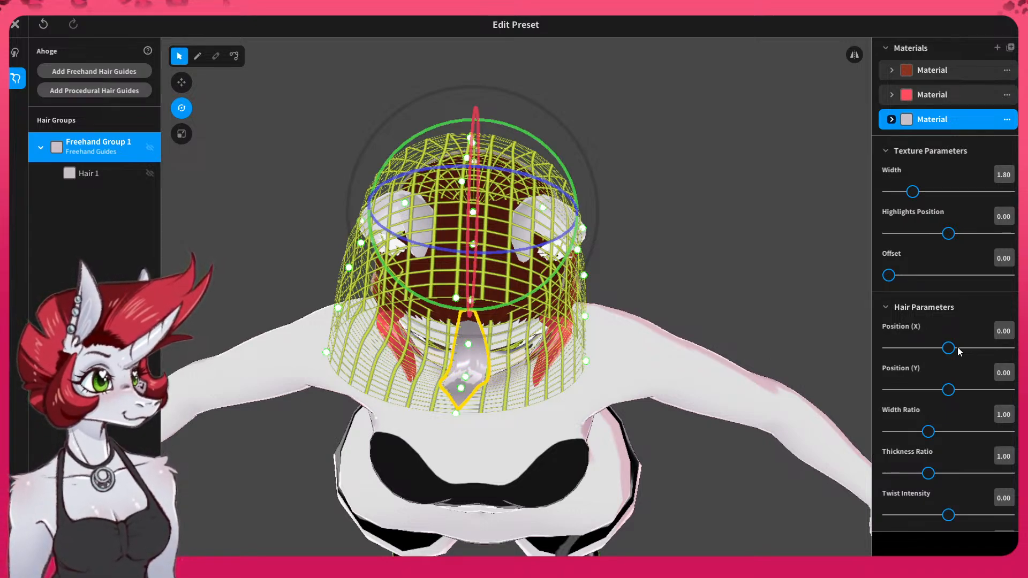
pyautogui.moveTo(950, 348)
pyautogui.mouseDown()
pyautogui.moveTo(988, 349)
pyautogui.moveTo(951, 353)
pyautogui.mouseUp()
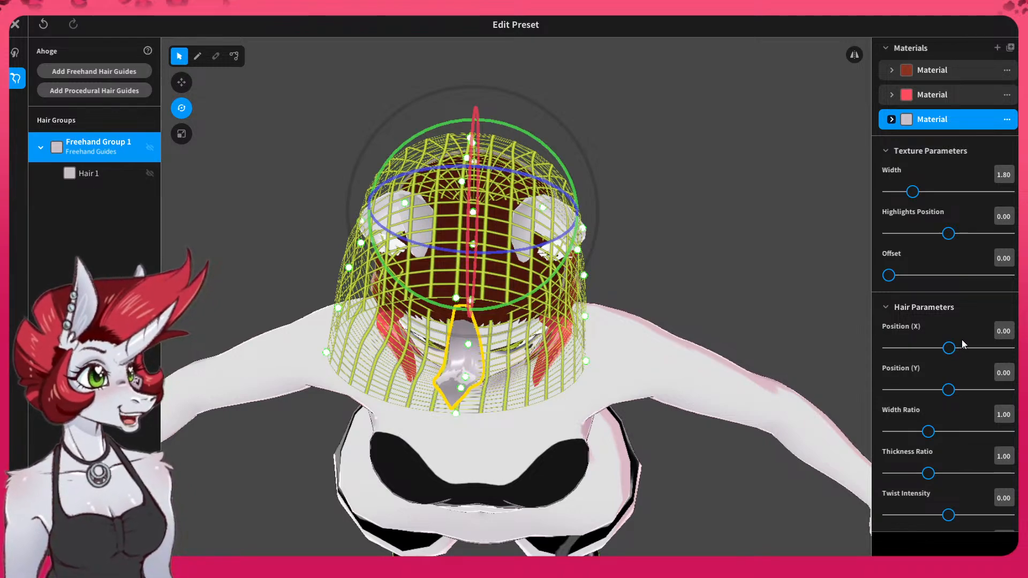
pyautogui.hotkey('ctrl', 'z')
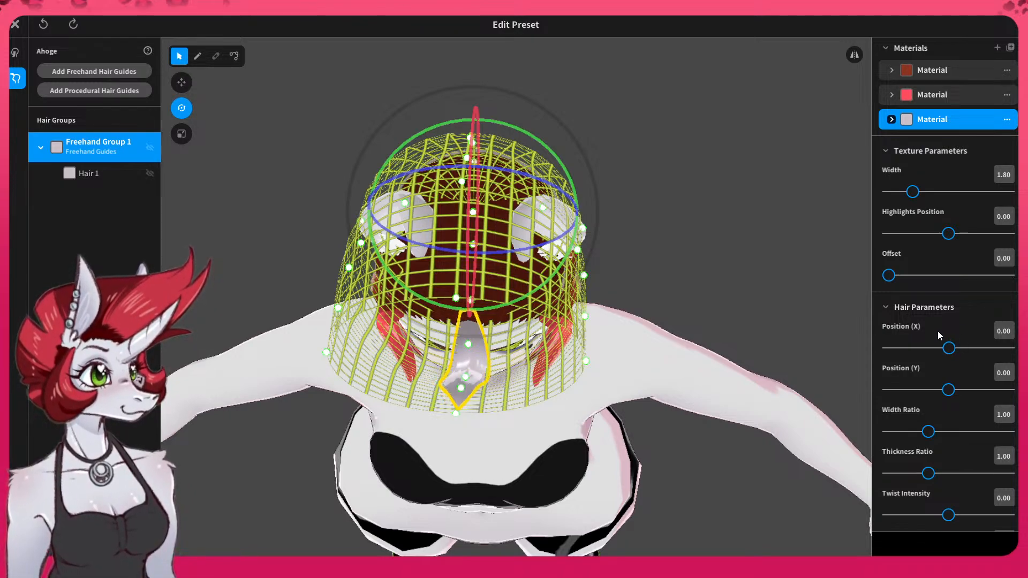
# - Set Freehand Group 1's Position (Y) to -0.03 and its Thickness Ratio to 2.73 to deepen the horn strand
pyautogui.moveTo(953, 393); pyautogui.dragTo(947, 393)
pyautogui.moveTo(711, 323); pyautogui.dragTo(617, 274, button='right')
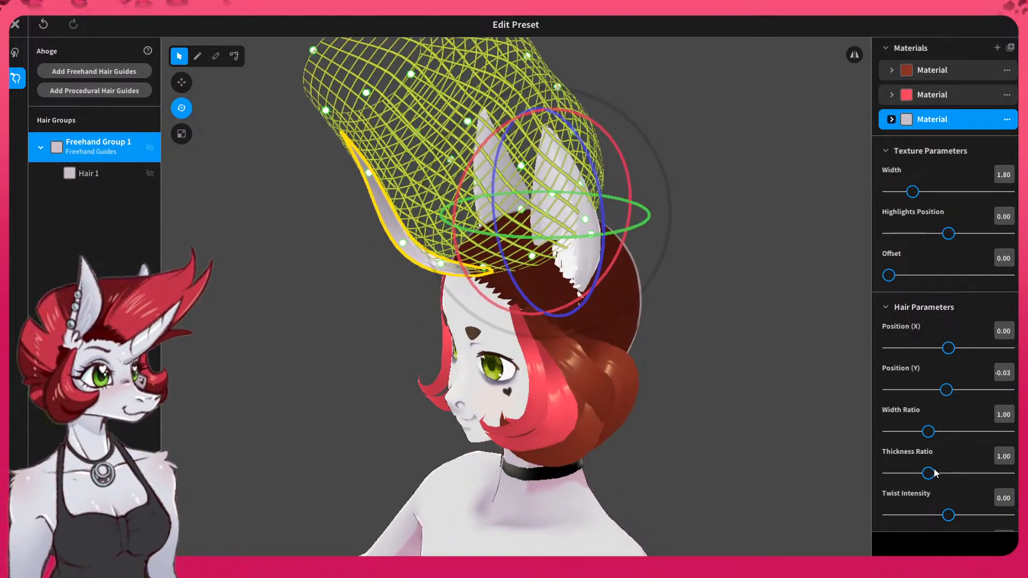
pyautogui.moveTo(938, 476); pyautogui.dragTo(998, 473)
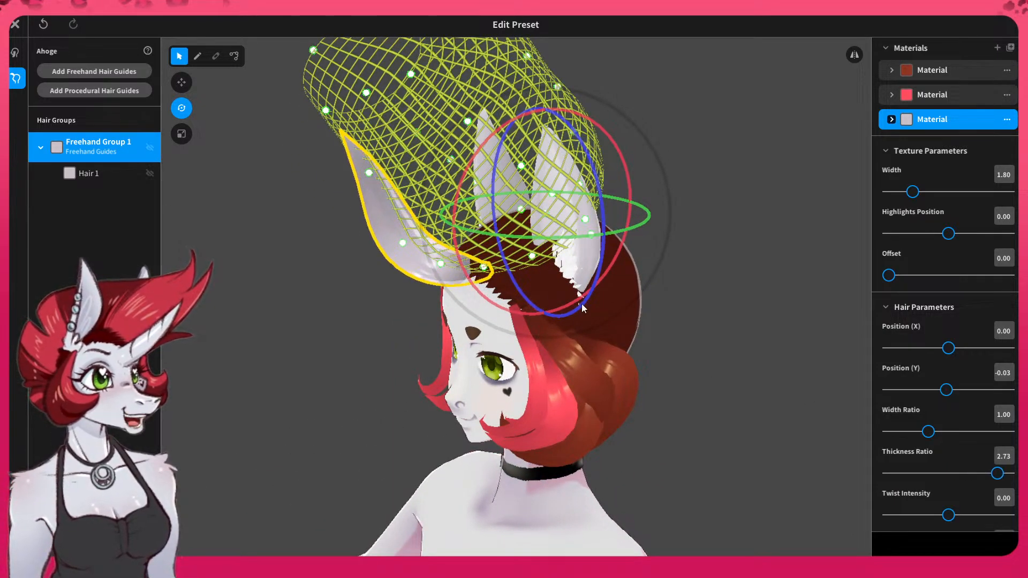
pyautogui.moveTo(581, 304); pyautogui.dragTo(577, 266, button='right')
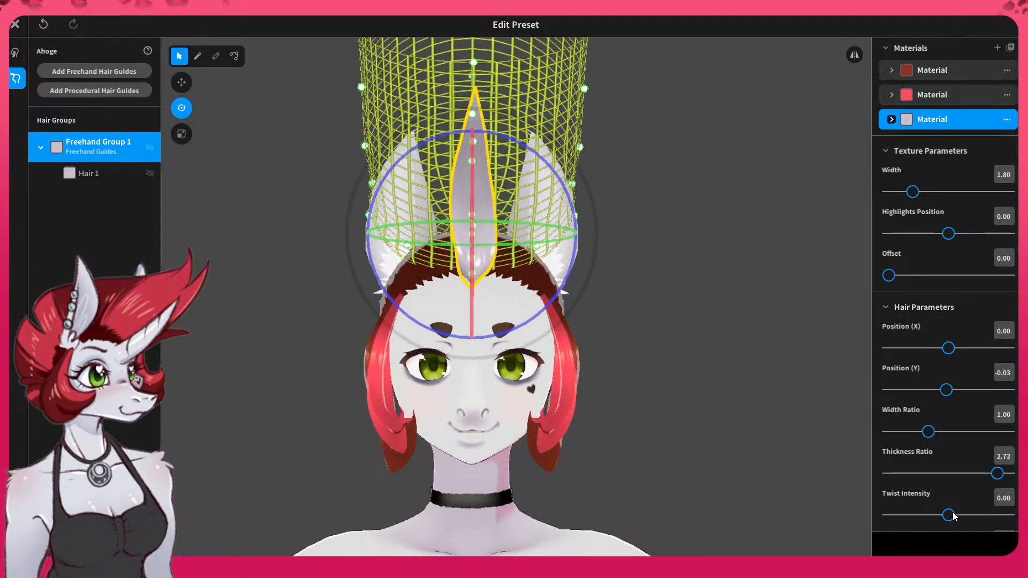
# - Twist the horn strand with Twist Intensity 1.83 and Twist Placement 0.13
pyautogui.moveTo(950, 515); pyautogui.dragTo(972, 517)
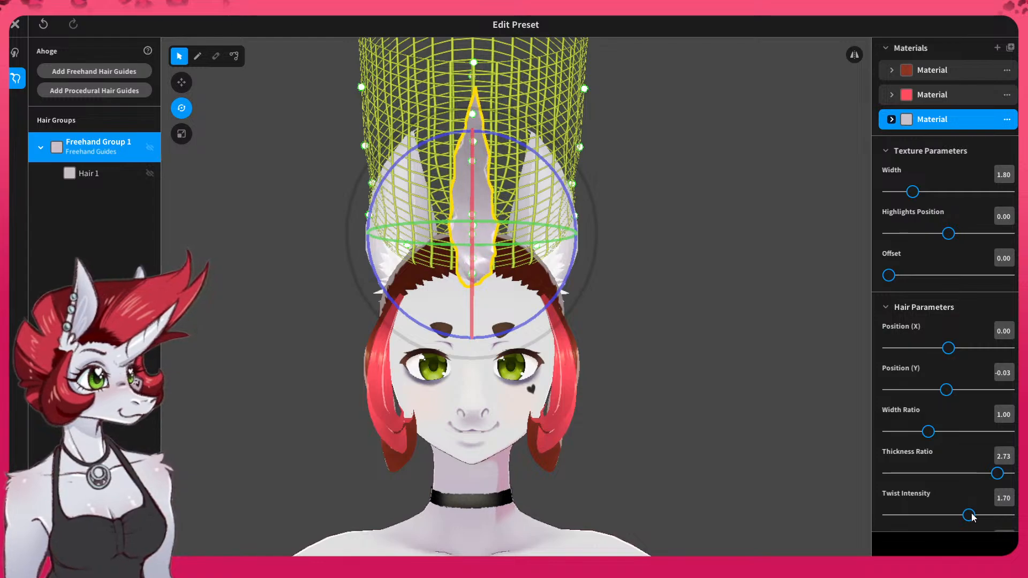
pyautogui.scroll(-2, 954, 504)
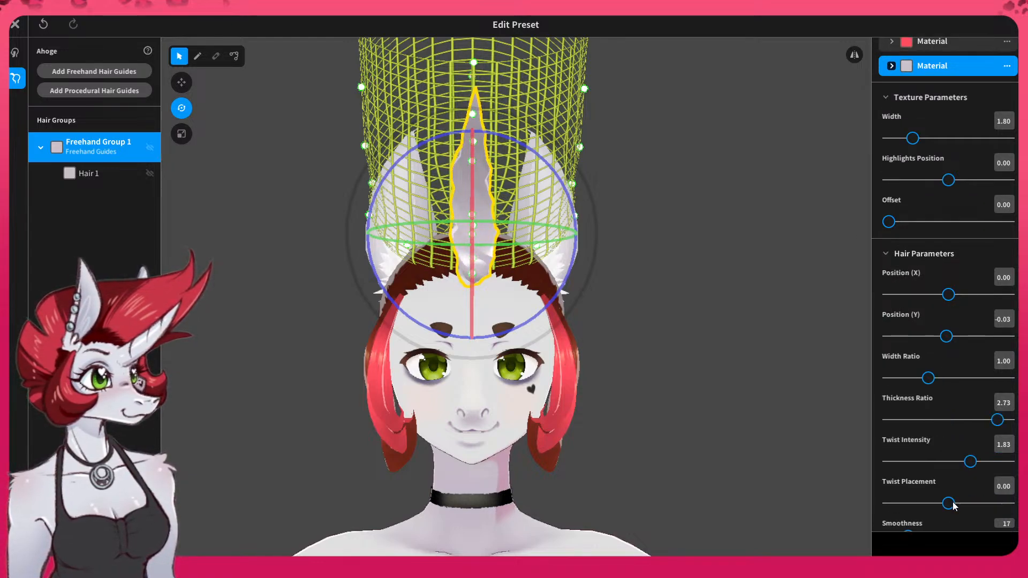
pyautogui.moveTo(951, 504); pyautogui.dragTo(994, 500)
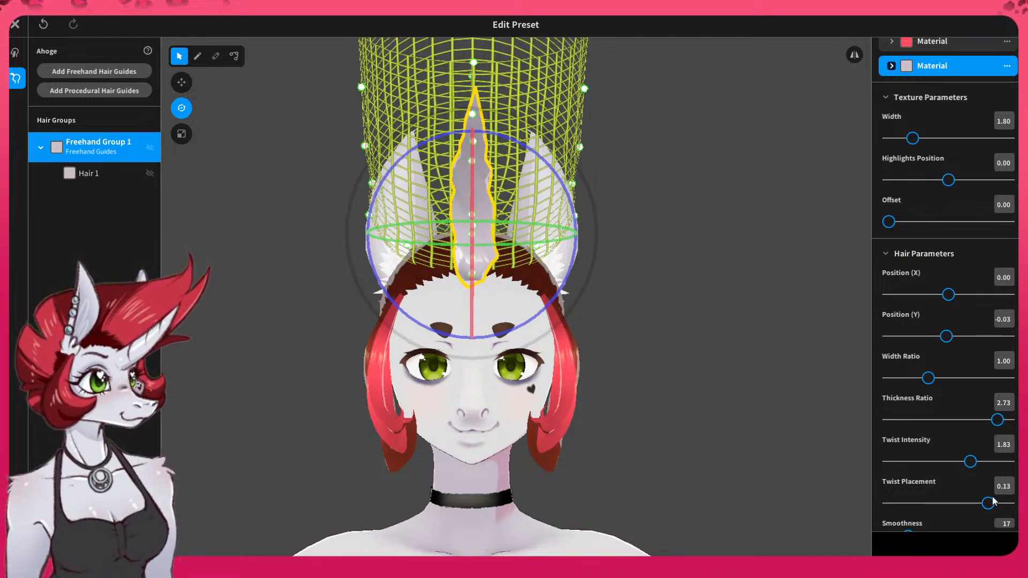
# - Set the horn strand's Smoothness to 52, Twist Placement to 0.09 and Thickness Ratio to 2.46
pyautogui.moveTo(699, 354); pyautogui.dragTo(625, 326, button='right')
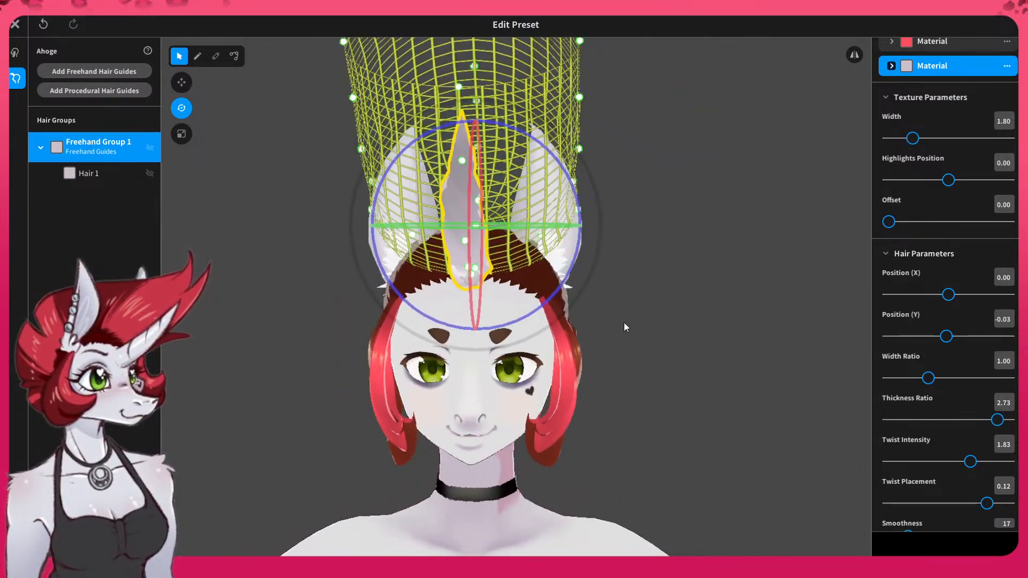
pyautogui.scroll(-2, 912, 469)
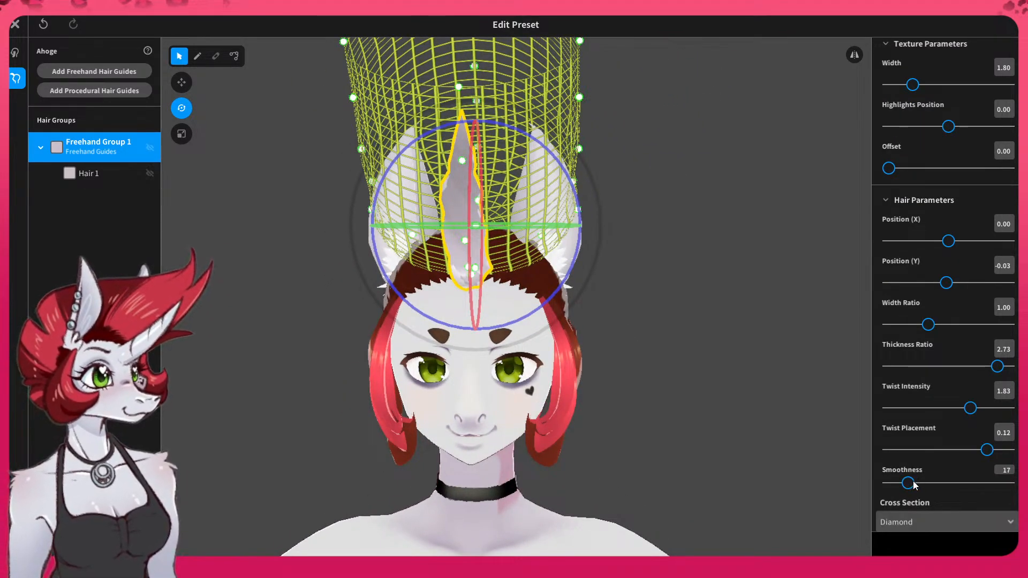
pyautogui.moveTo(959, 480); pyautogui.dragTo(893, 489)
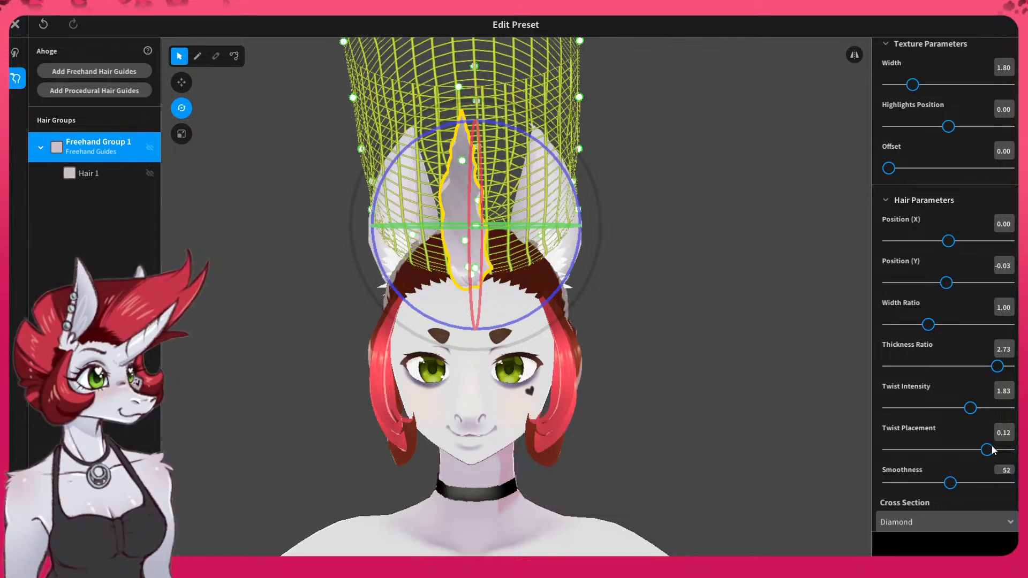
pyautogui.moveTo(981, 454); pyautogui.dragTo(982, 454)
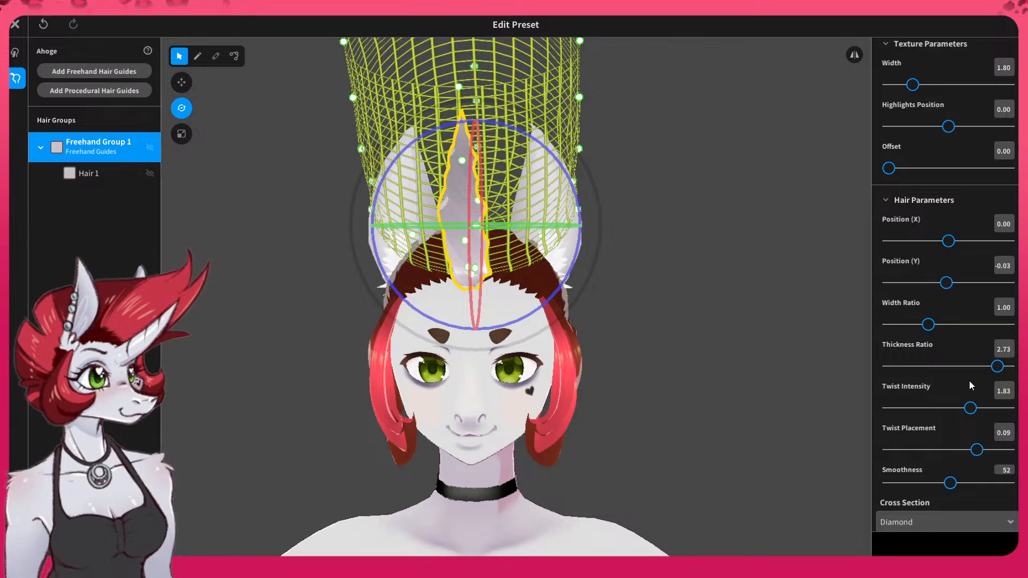
pyautogui.moveTo(999, 369); pyautogui.dragTo(990, 371)
# - Rotate Freehand Group 1's guide forward in side view and shift it down so the horn sits on the forehead
pyautogui.moveTo(682, 314); pyautogui.dragTo(677, 363, button='right')
pyautogui.moveTo(585, 399); pyautogui.dragTo(586, 387, button='right')
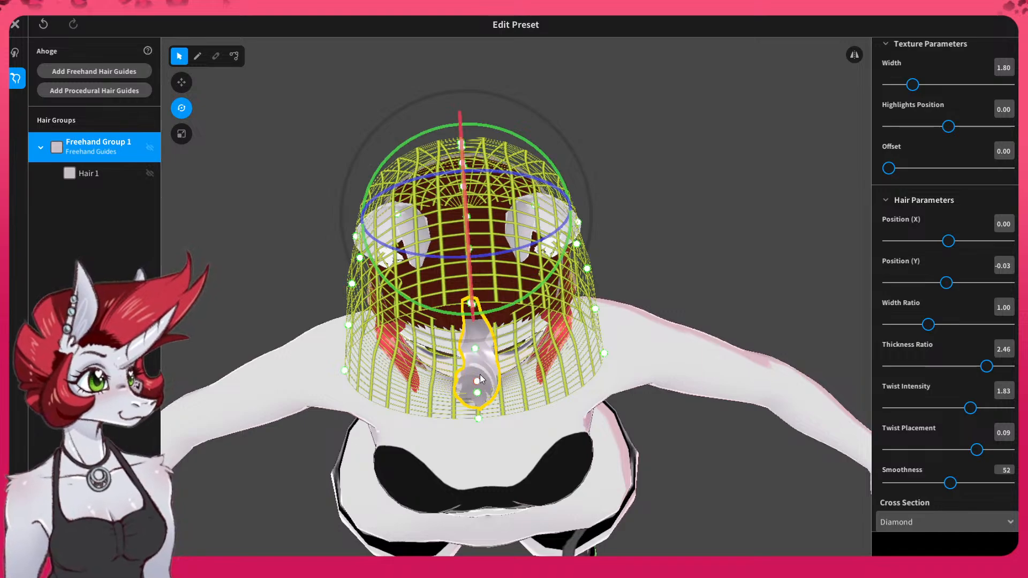
pyautogui.moveTo(476, 411); pyautogui.dragTo(435, 387, button='right')
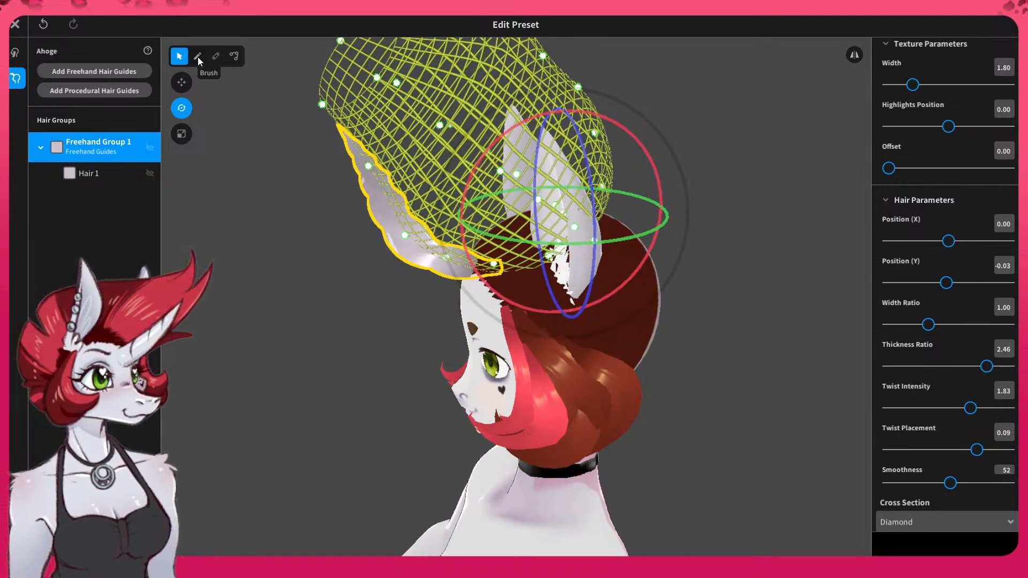
pyautogui.click(189, 110)
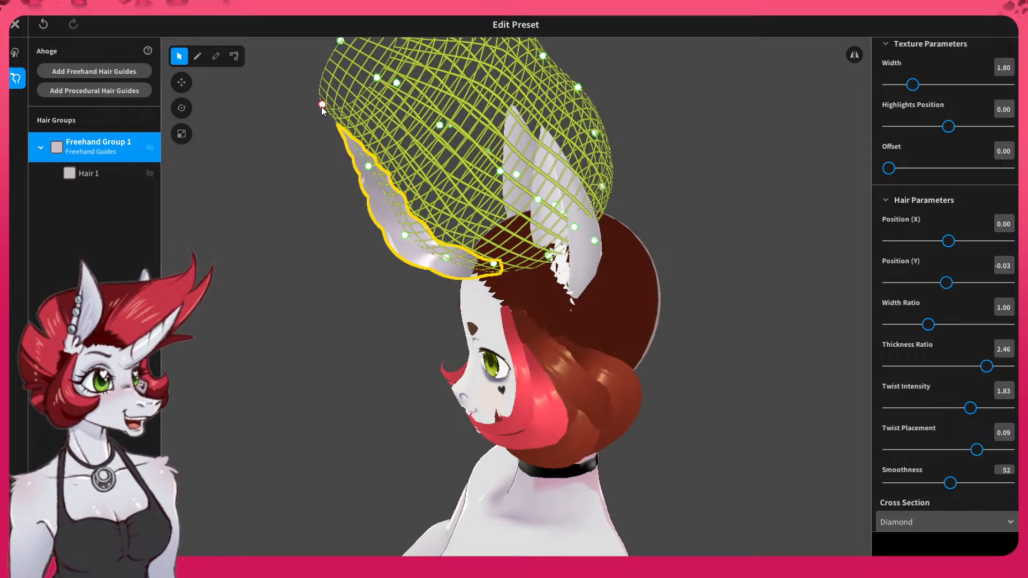
pyautogui.click(186, 106)
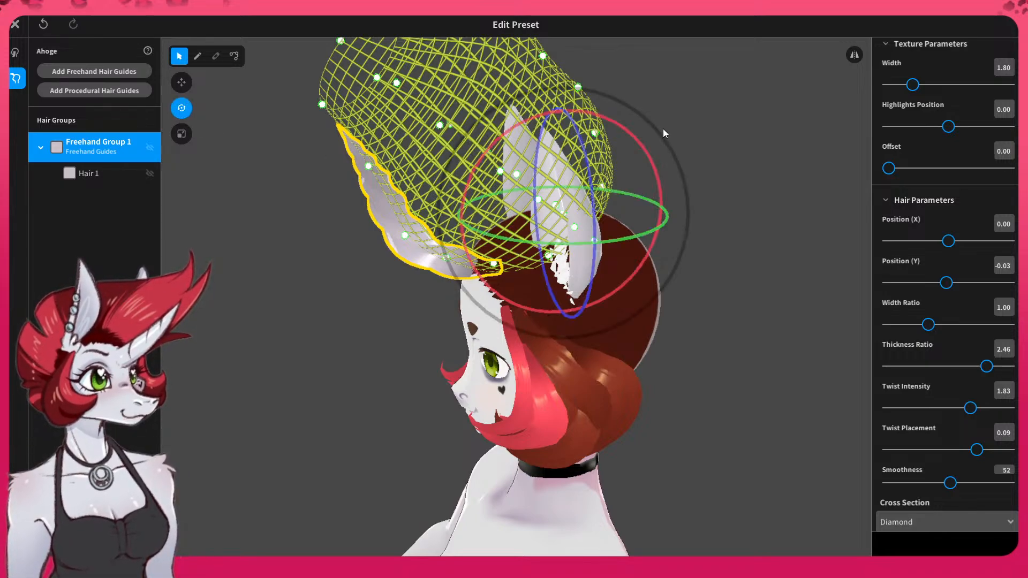
pyautogui.moveTo(636, 140); pyautogui.dragTo(583, 95)
pyautogui.click(181, 83)
pyautogui.moveTo(511, 121)
pyautogui.mouseDown(button='right')
pyautogui.moveTo(490, 118)
pyautogui.moveTo(568, 124)
pyautogui.moveTo(498, 105)
pyautogui.moveTo(487, 137)
pyautogui.moveTo(475, 124)
pyautogui.moveTo(501, 118)
pyautogui.mouseUp(button='right')
# - Deselect the hair group and examine the finished horn from the front and both sides, close up and against the body
pyautogui.click(737, 170)
pyautogui.moveTo(738, 172); pyautogui.dragTo(789, 190, button='right')
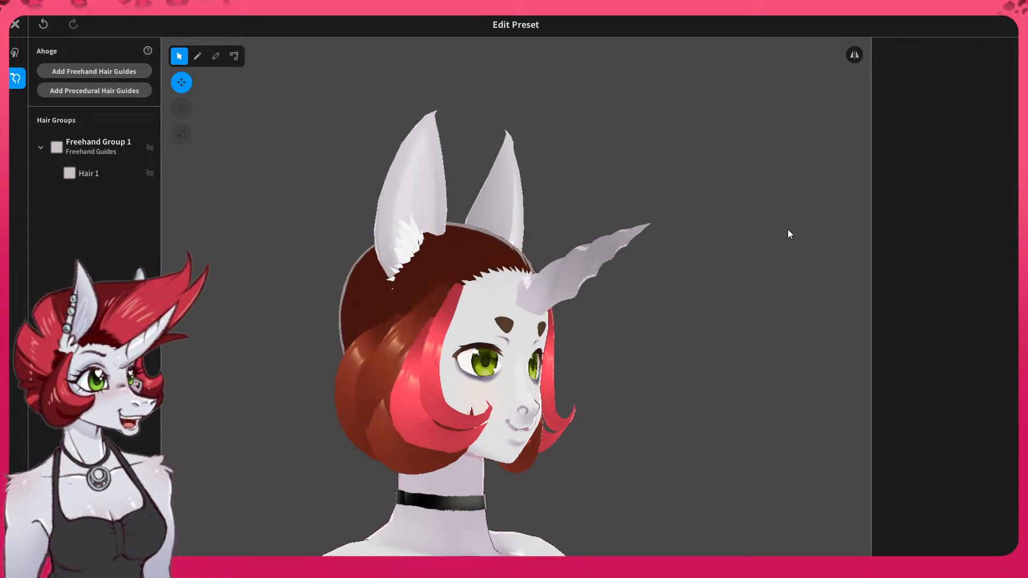
pyautogui.moveTo(645, 363); pyautogui.dragTo(618, 356, button='right')
pyautogui.scroll(-4, 619, 355)
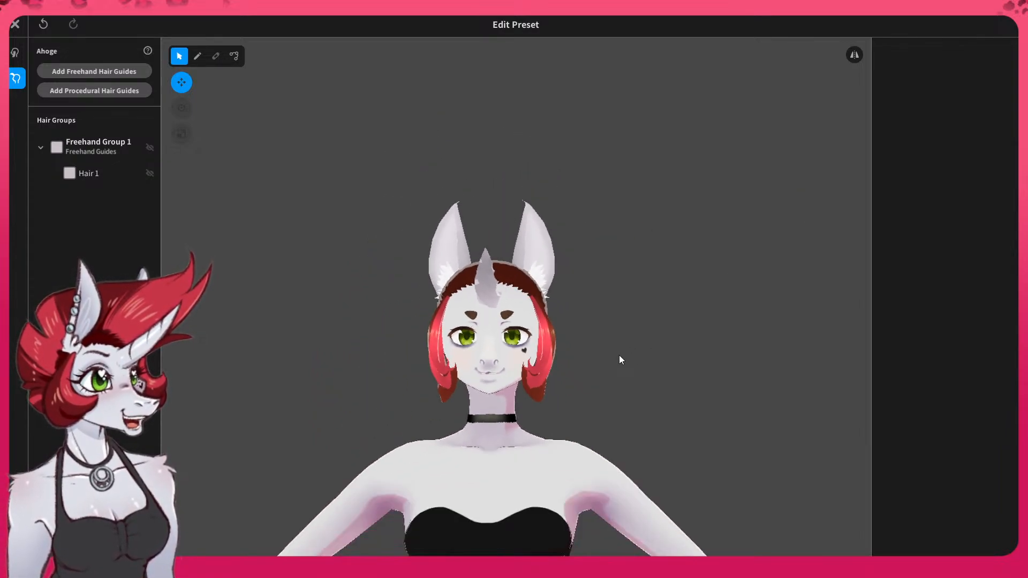
pyautogui.scroll(-4, 619, 355)
pyautogui.moveTo(569, 404); pyautogui.dragTo(620, 316, button='middle')
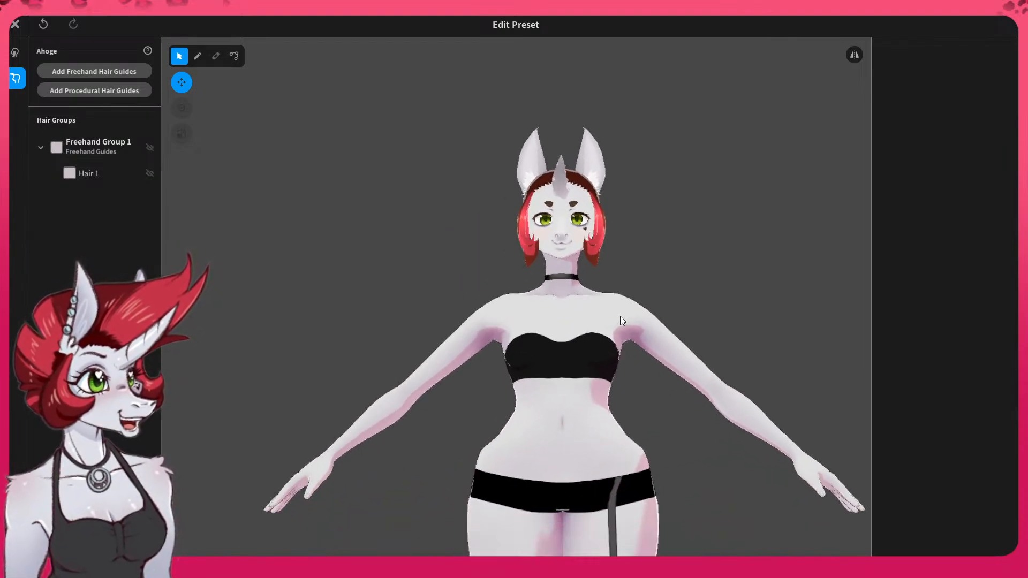
pyautogui.moveTo(620, 316)
pyautogui.mouseDown(button='right')
pyautogui.moveTo(609, 337)
pyautogui.moveTo(603, 318)
pyautogui.mouseUp(button='right')
pyautogui.scroll(1, 572, 241)
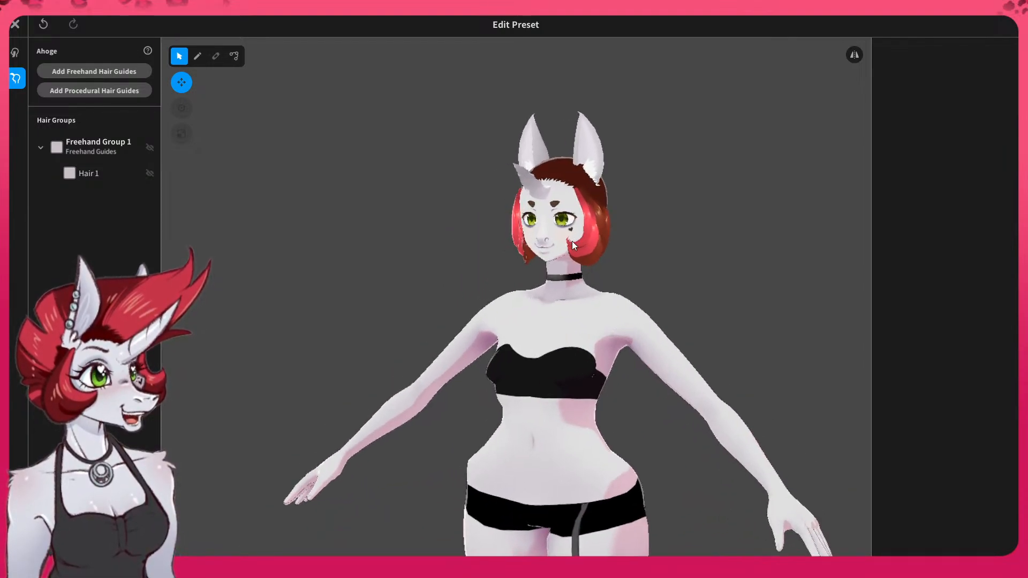
pyautogui.scroll(5, 573, 245)
pyautogui.moveTo(711, 311); pyautogui.dragTo(647, 378, button='middle')
pyautogui.scroll(-3, 669, 376)
pyautogui.scroll(1, 669, 376)
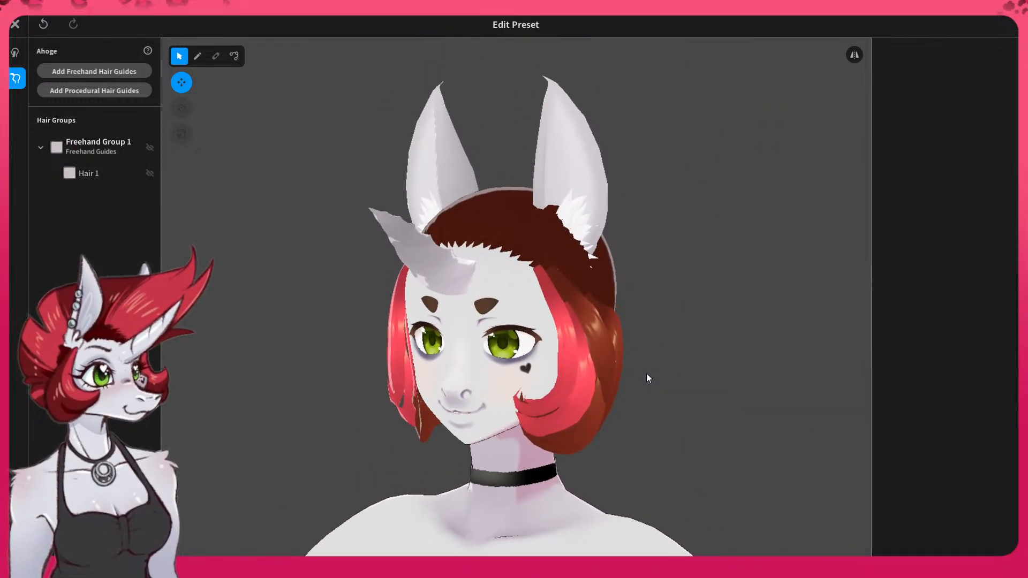
pyautogui.moveTo(635, 370); pyautogui.dragTo(665, 361, button='right')
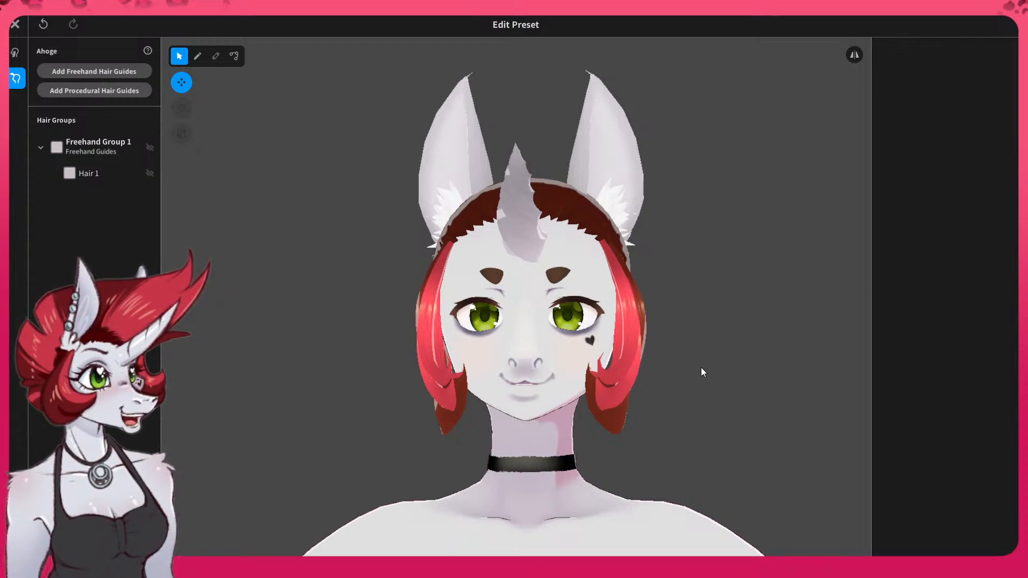
pyautogui.moveTo(702, 367)
pyautogui.mouseDown(button='right')
pyautogui.moveTo(671, 388)
pyautogui.moveTo(650, 365)
pyautogui.moveTo(704, 371)
pyautogui.mouseUp(button='right')
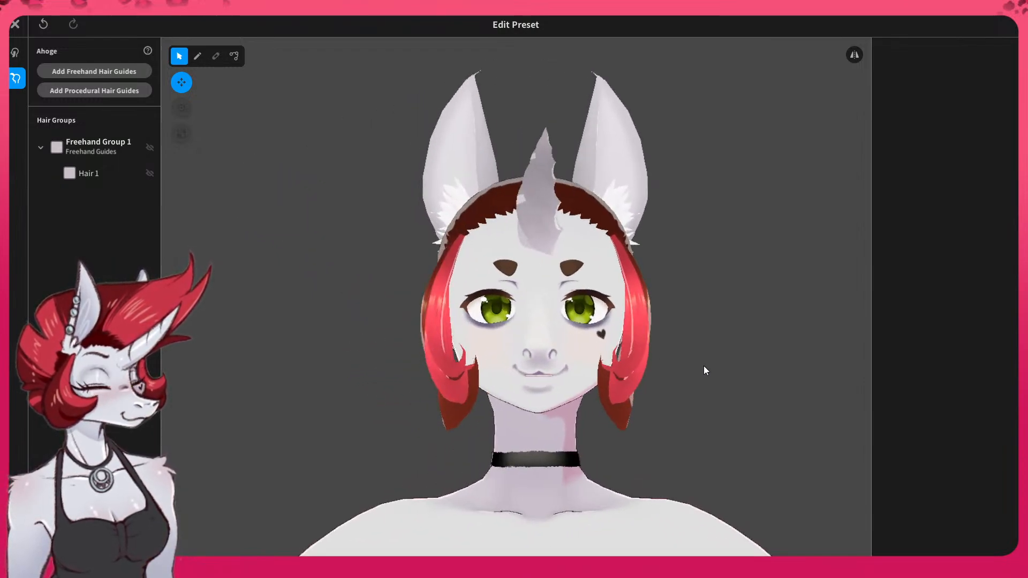
# - Leave the Ahoge preset editor and open the model's save options
pyautogui.click(14, 24)
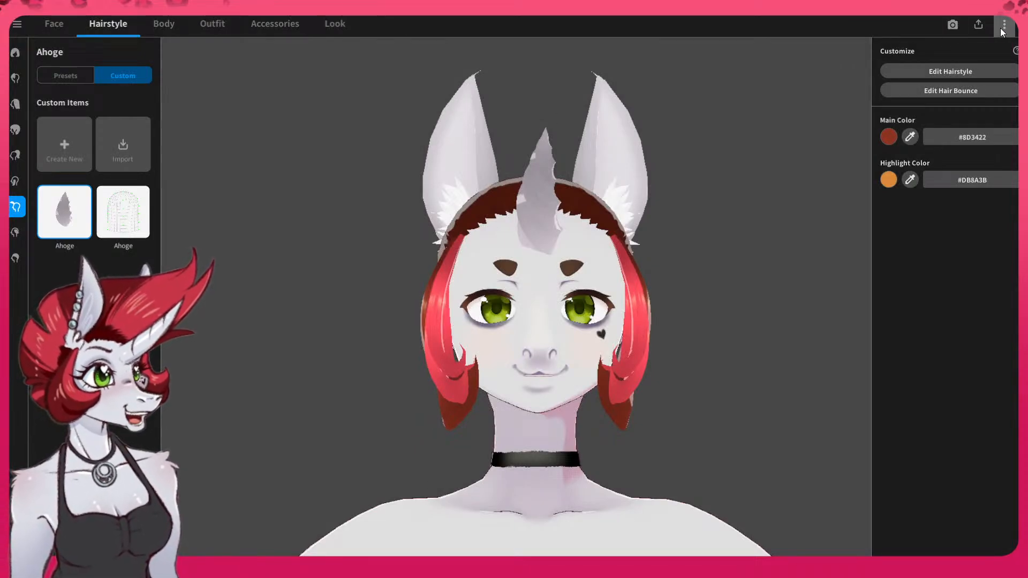
pyautogui.click(17, 24)
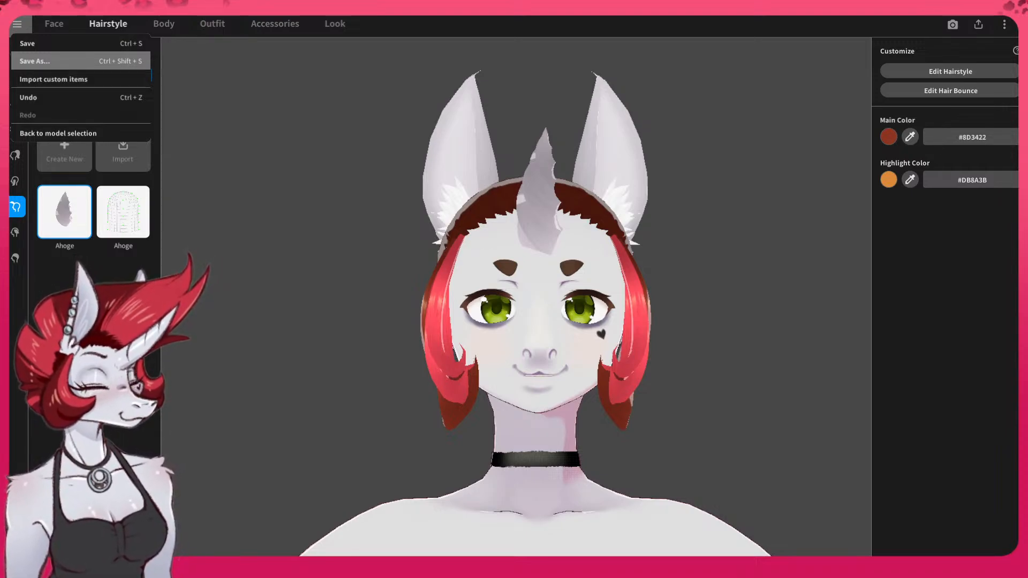
pyautogui.click(437, 370)
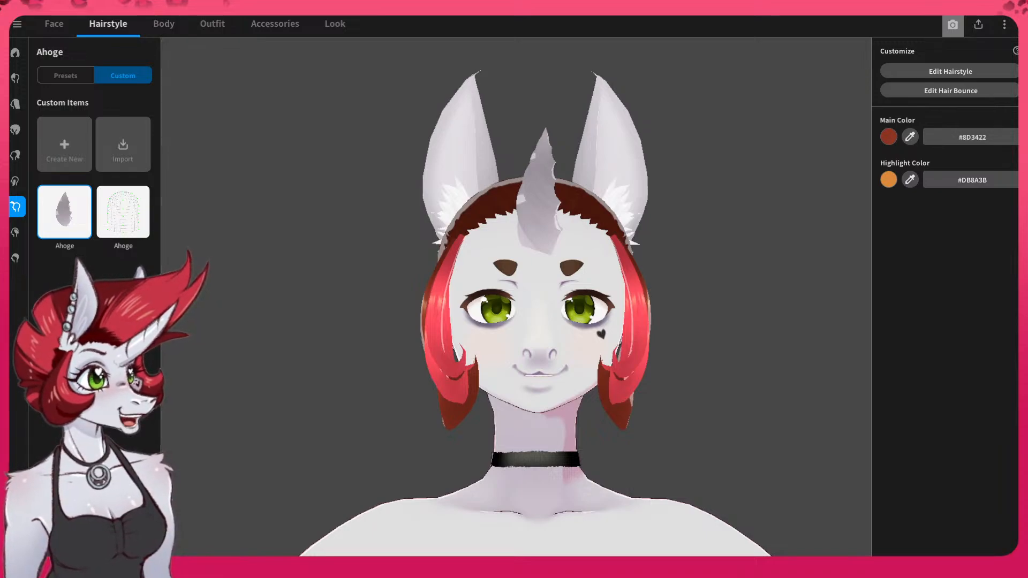
# - Open the Photo Booth and preview the avatar with the Standby 1, Standby 4, Standby 5 and Standby 6 animations
pyautogui.click(953, 24)
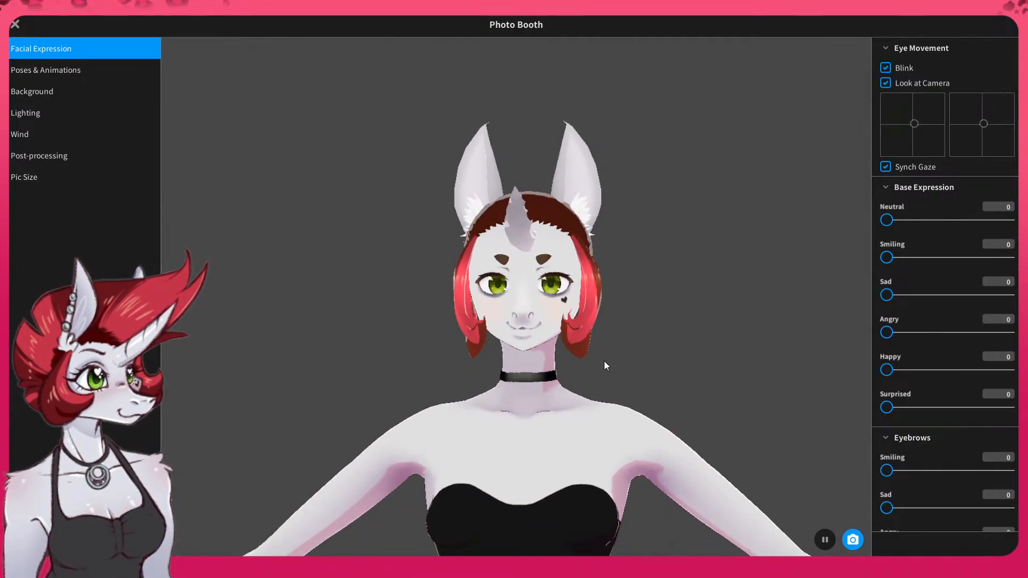
pyautogui.click(42, 73)
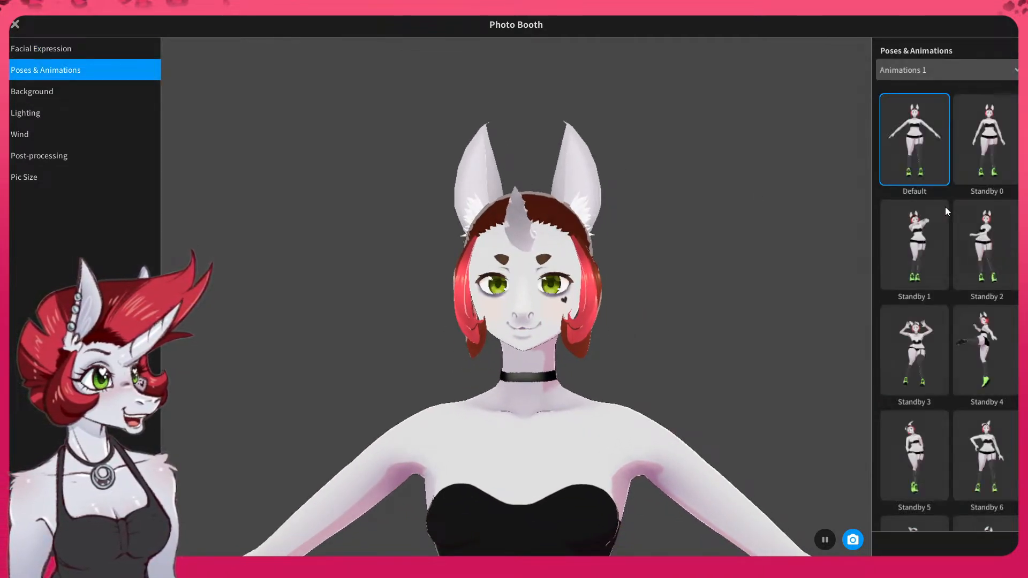
pyautogui.click(920, 233)
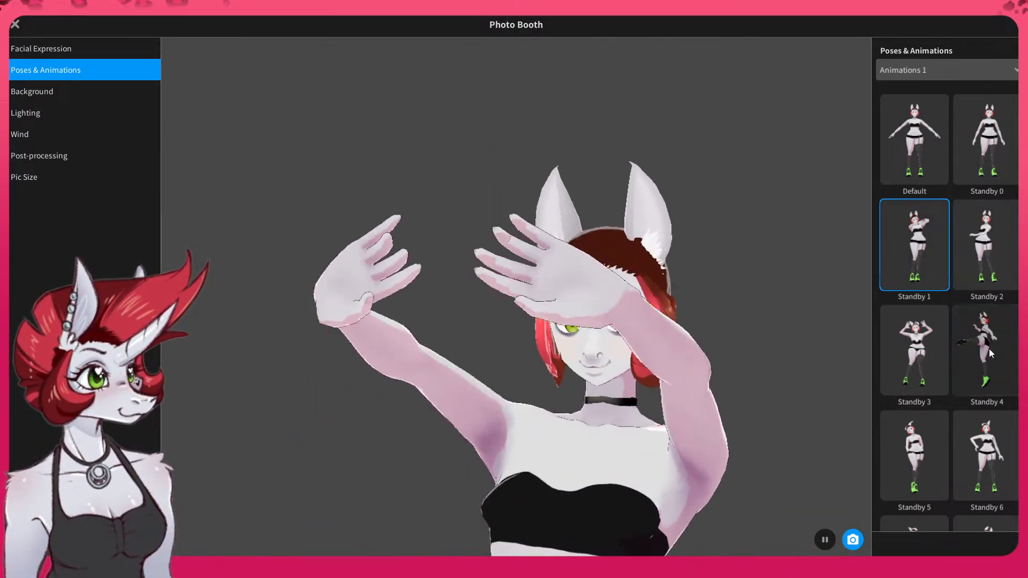
pyautogui.click(988, 349)
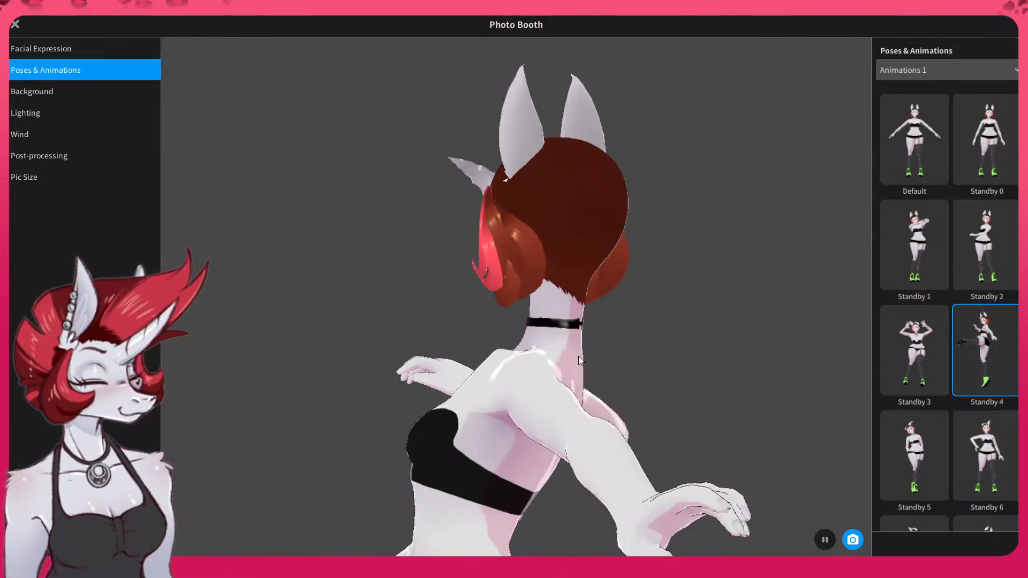
pyautogui.click(910, 448)
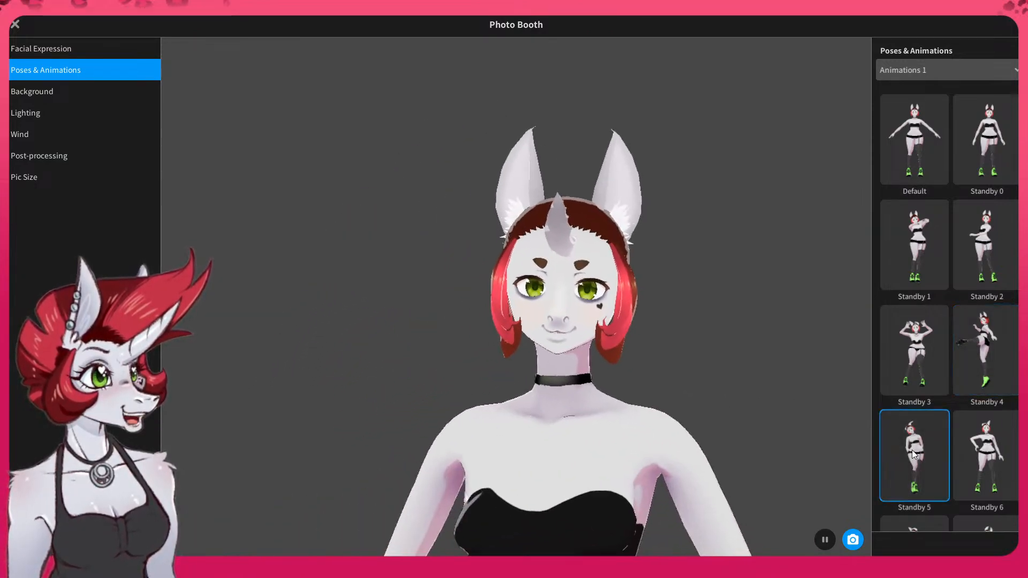
pyautogui.scroll(-5, 500, 337)
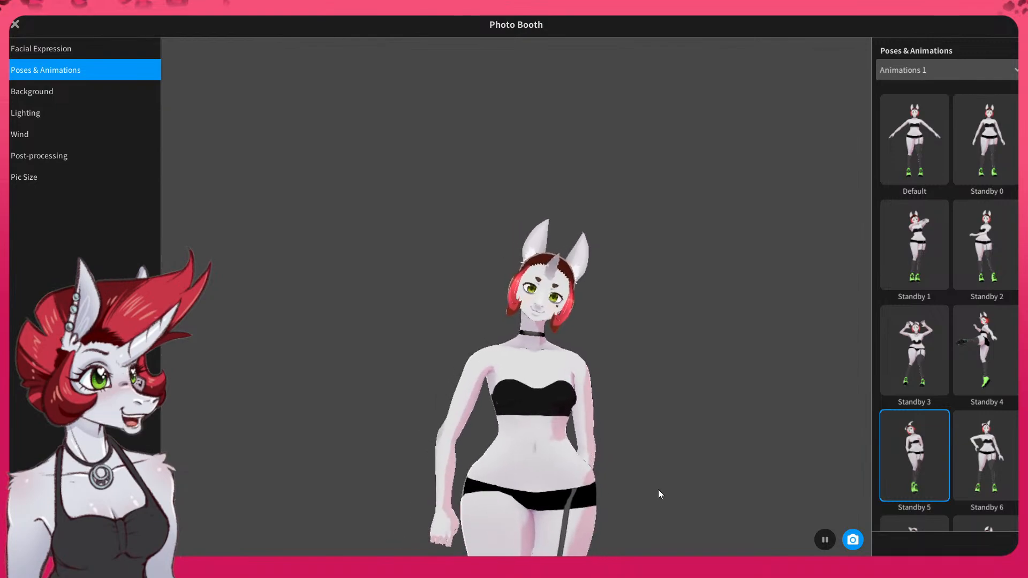
pyautogui.click(983, 459)
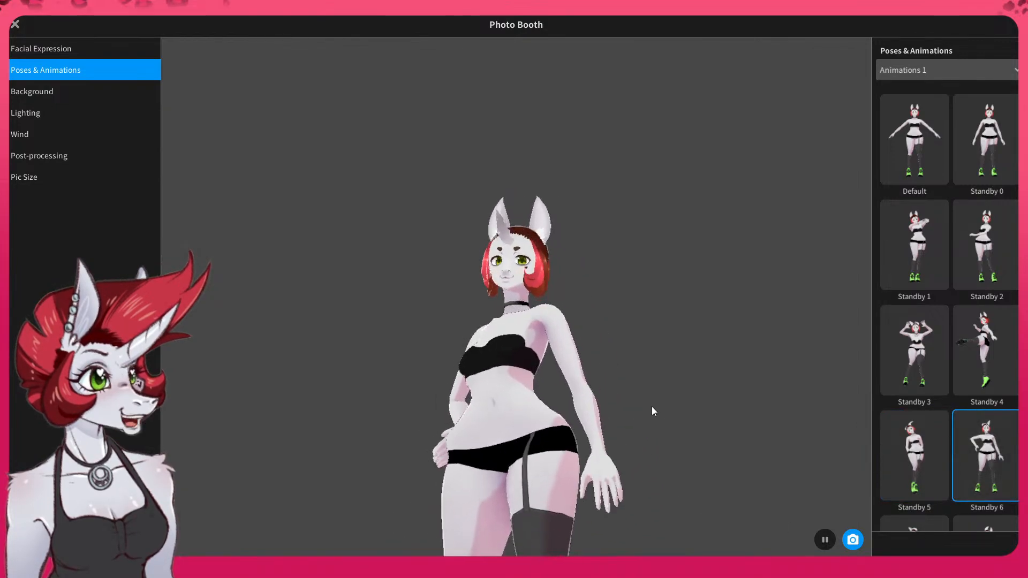